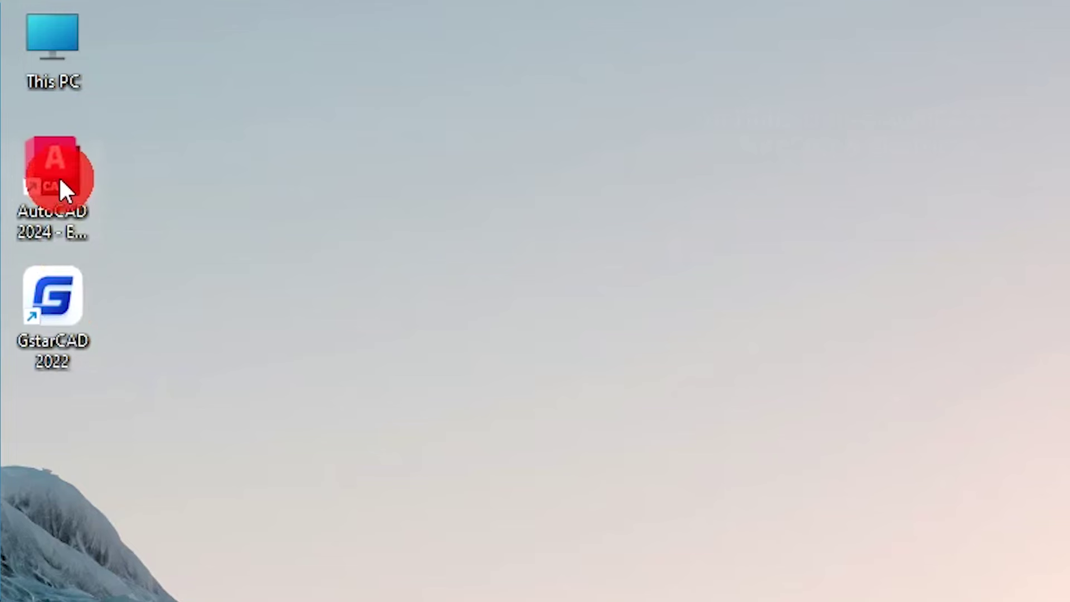
- Launch AutoCAD 2024 and GstarCAD 2022 from their desktop shortcuts
double_click(59, 174)
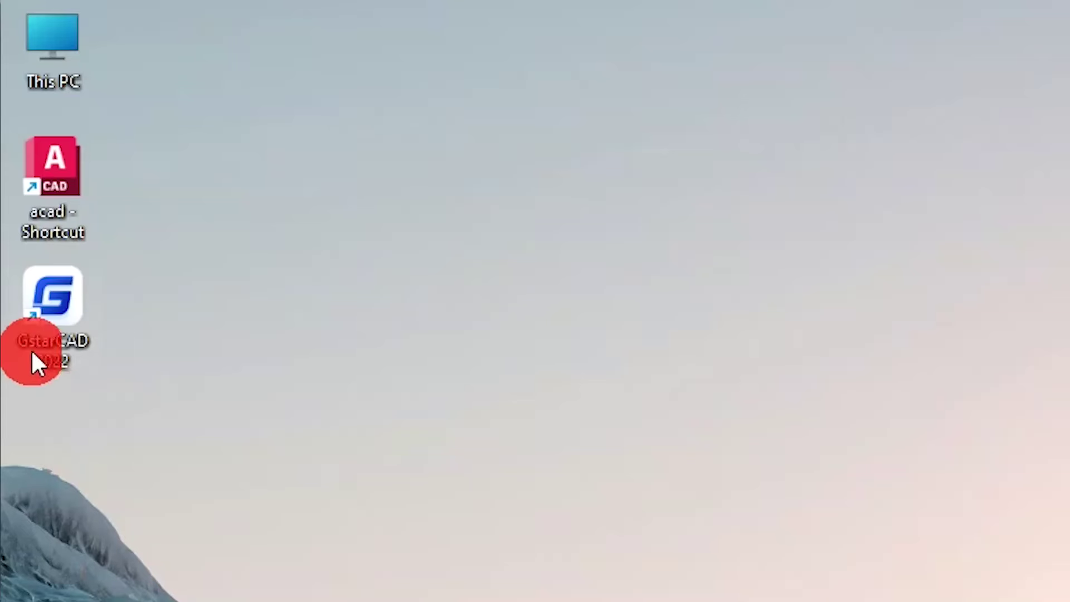
double_click(59, 302)
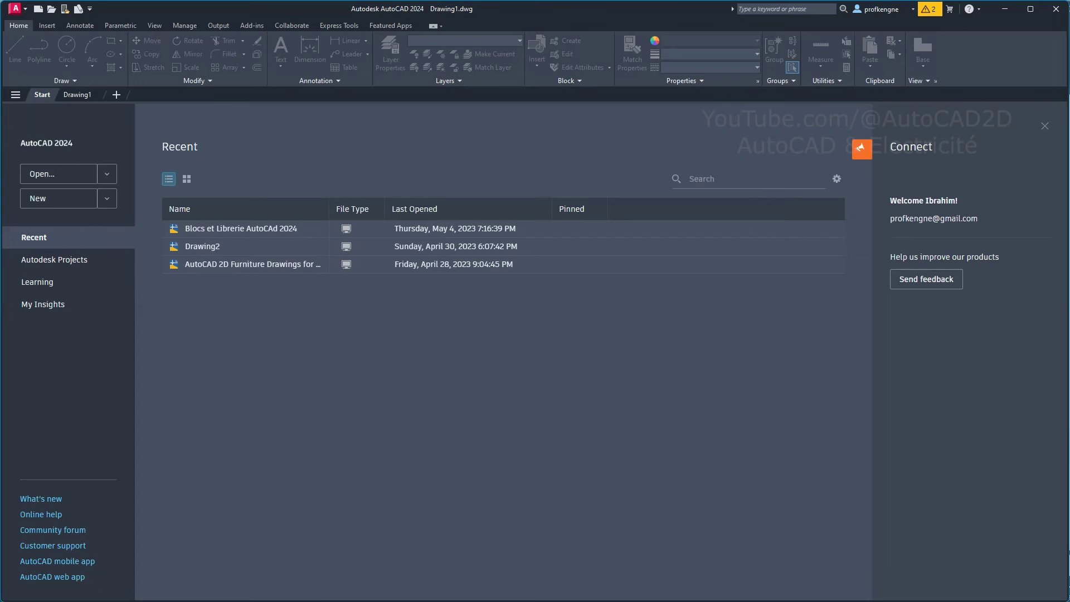
- Bring the AutoCAD 2024 window forward, showing its Start page of recent drawings
left_click(479, 449)
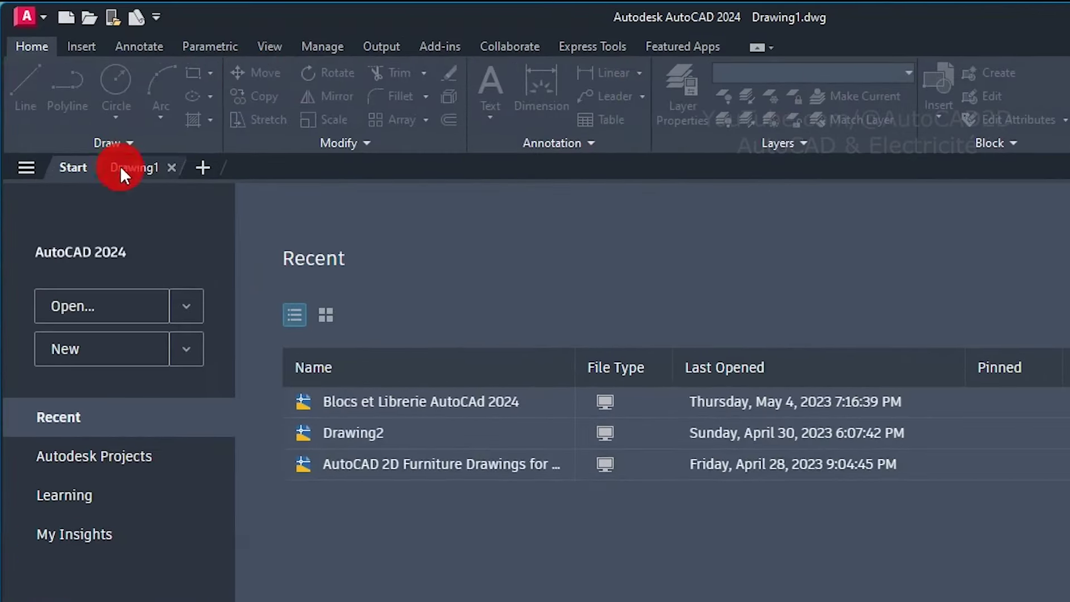
- Switch AutoCAD 2024 to the blank Drawing1 tab and invoke UNITS
left_click(69, 95)
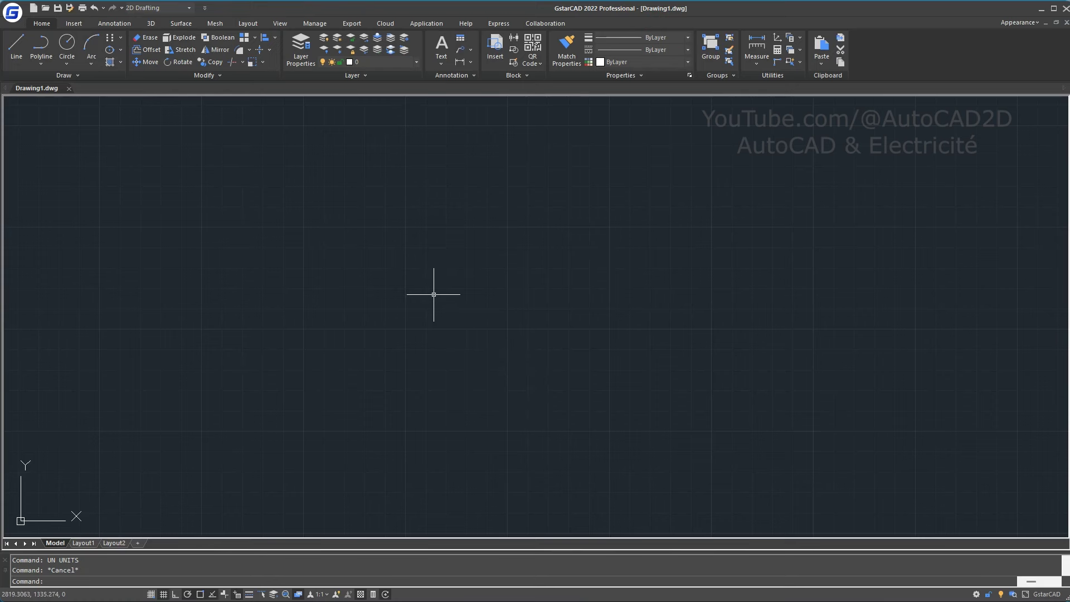
type("un")
key("Return")
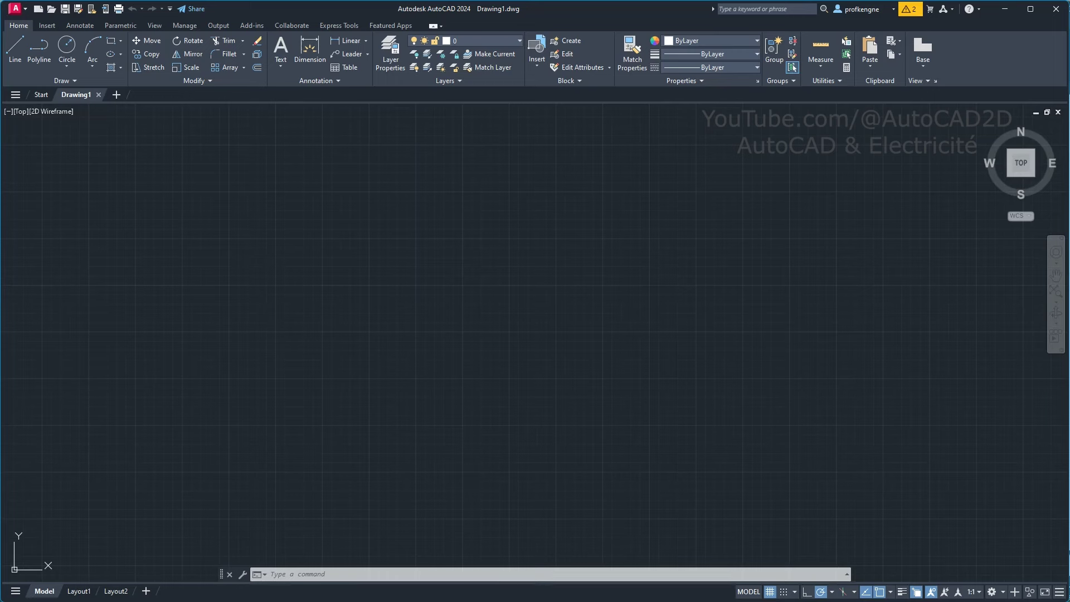
- Set AutoCAD's Drawing1 units to 0.00 length precision and Meters insertion scale
type("un")
key("Return")
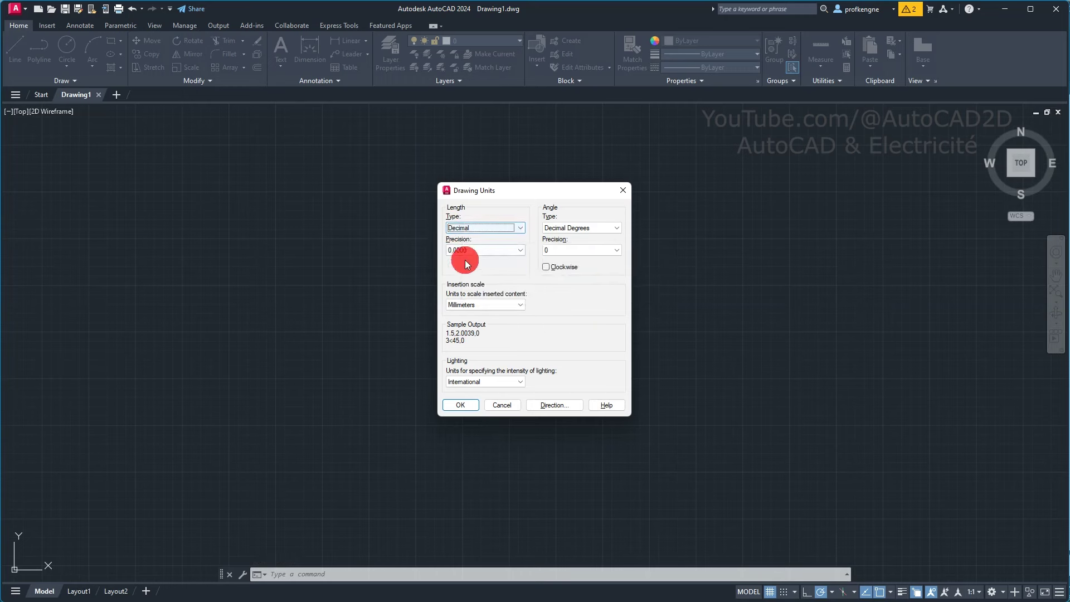
left_click(494, 254)
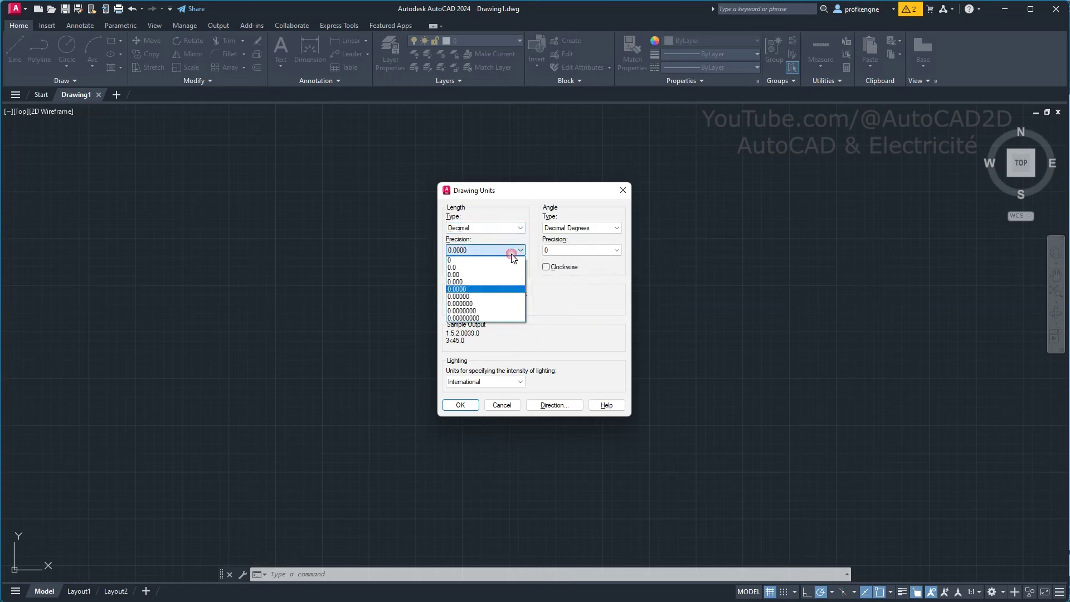
left_click(481, 273)
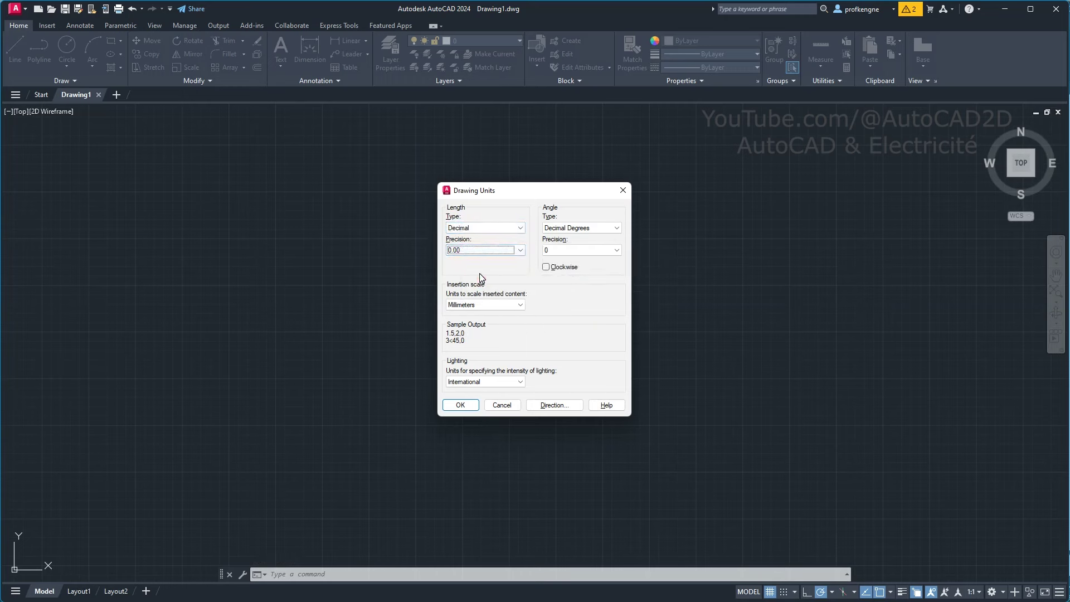
left_click(478, 308)
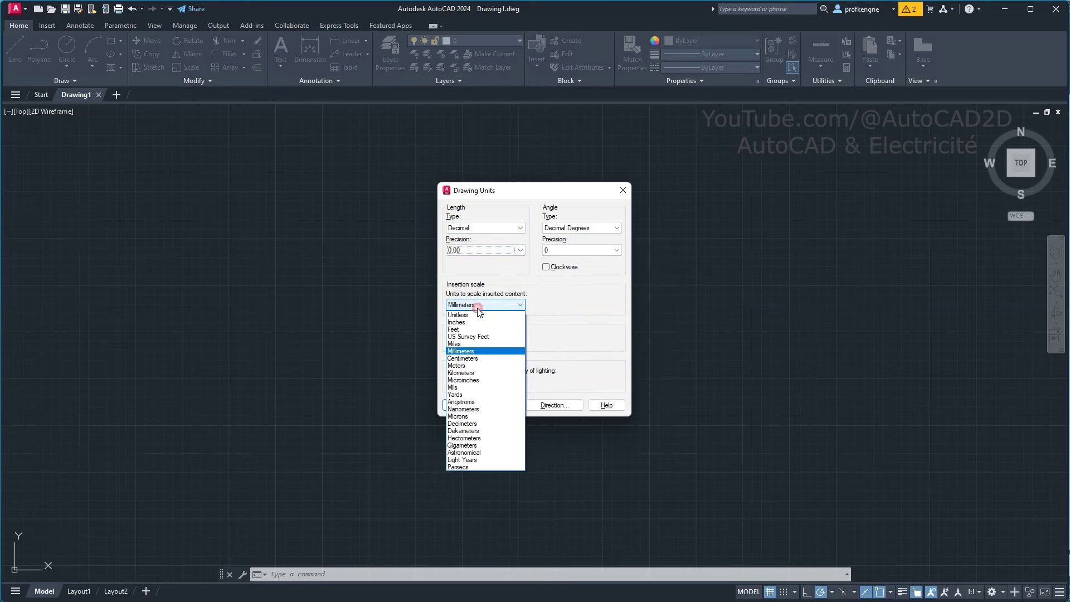
left_click(467, 365)
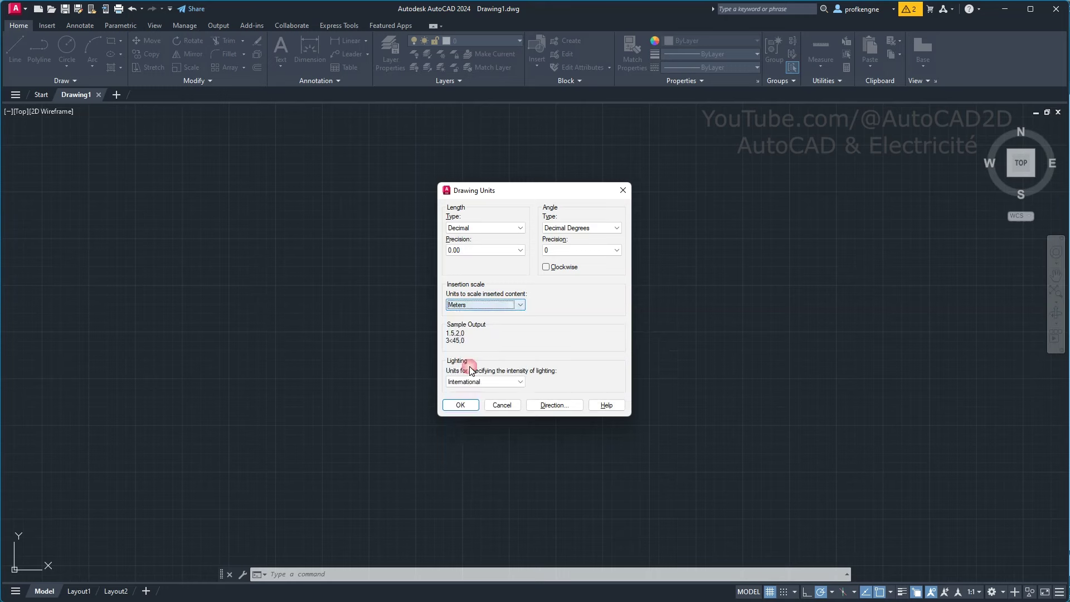
left_click(460, 405)
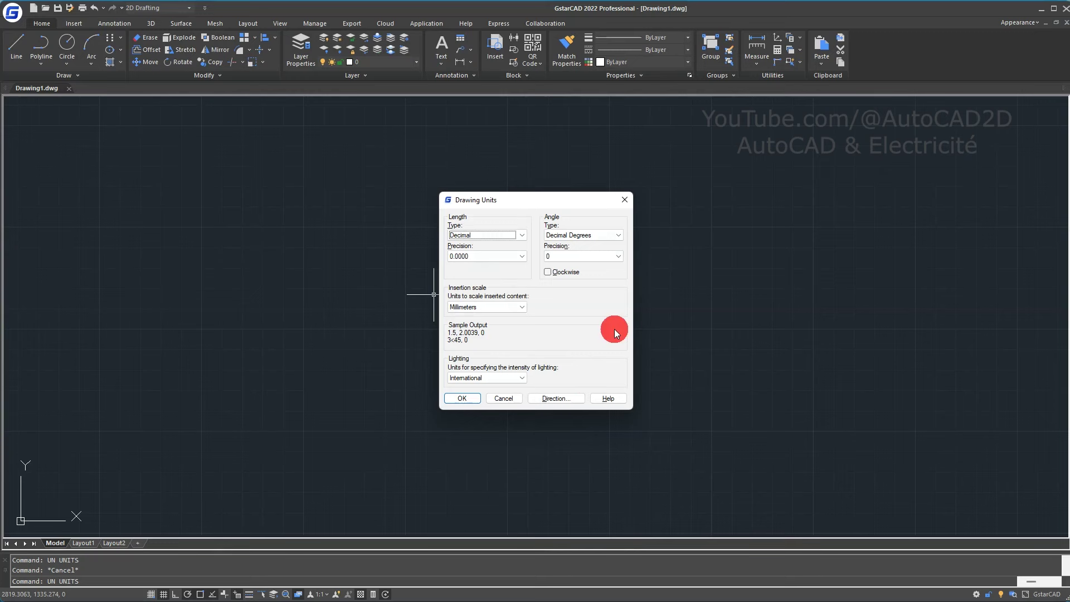
- In GstarCAD's Drawing Units dialog, choose 0.00 precision and Meters insertion scale
left_click(510, 256)
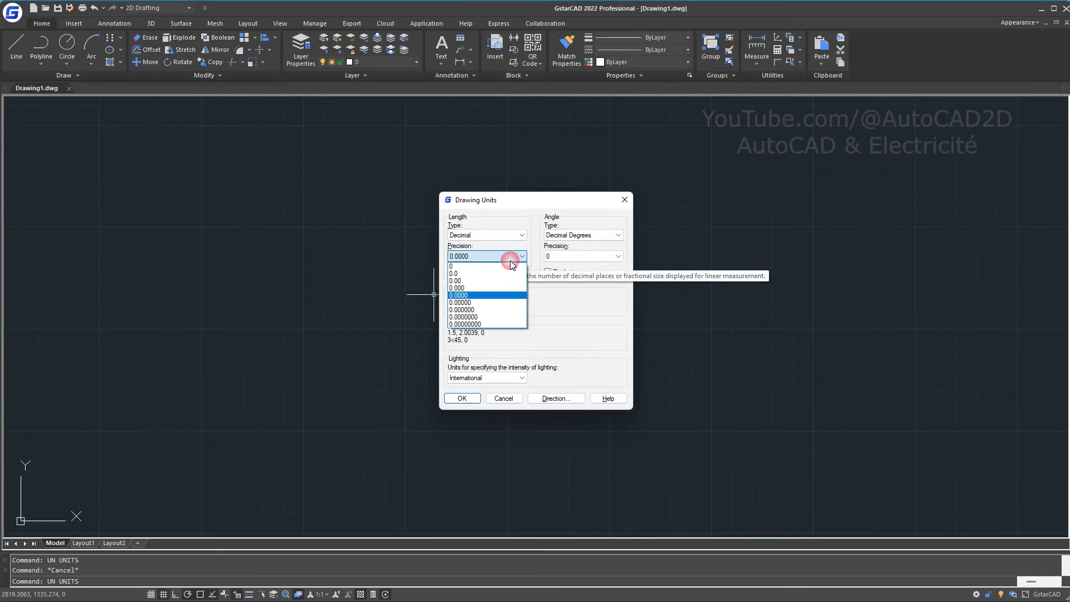
left_click(469, 280)
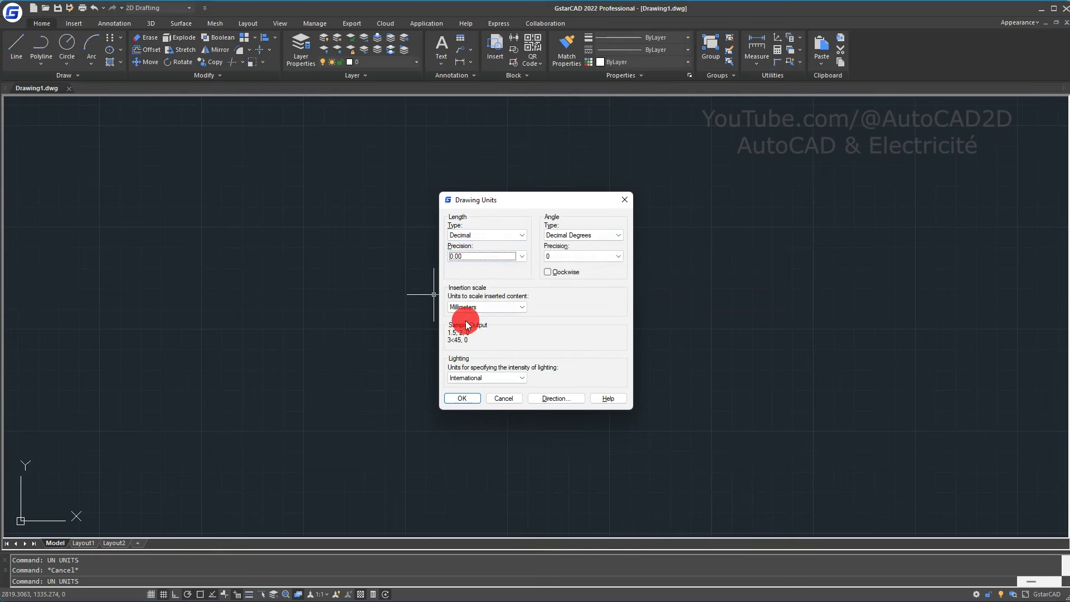
left_click(464, 308)
left_click_drag(464, 317, 465, 365)
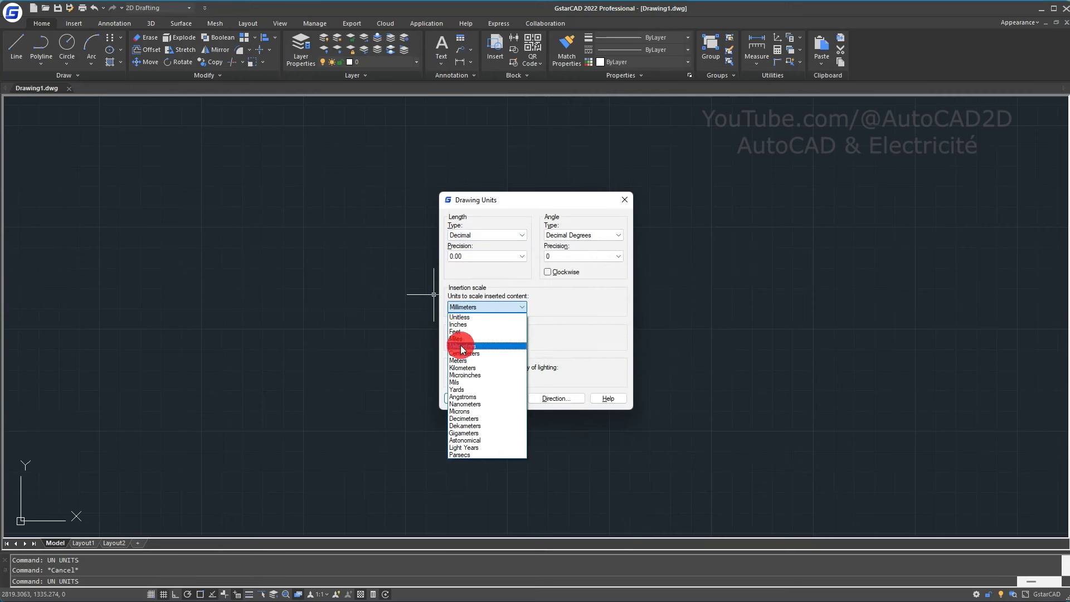
left_click(464, 365)
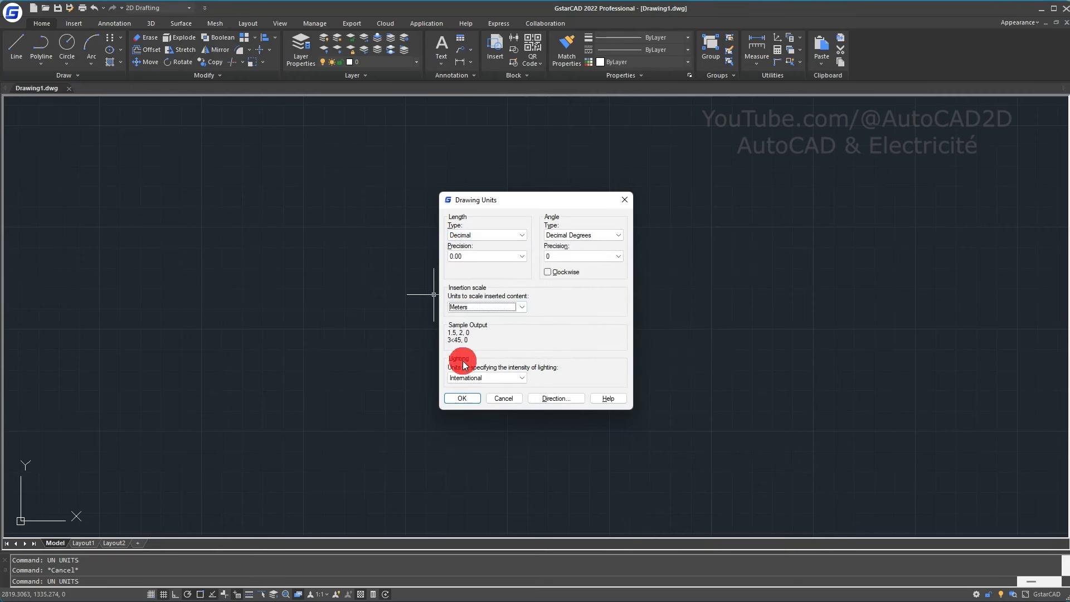
left_click(462, 397)
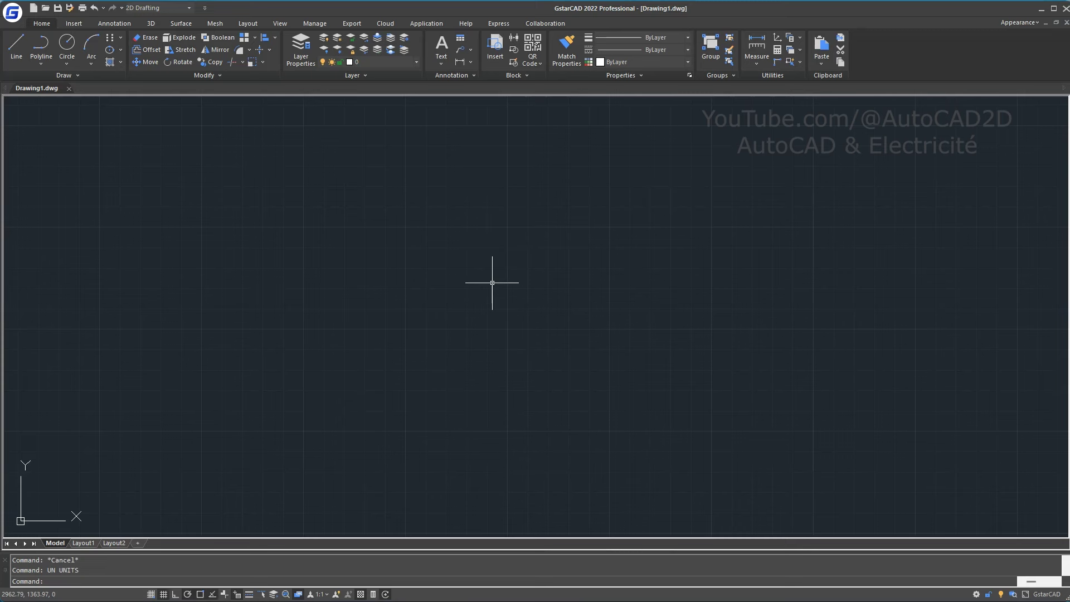
- Draw a 3.7 by 4 rectangle in GstarCAD and zoom to its extents
type("rec")
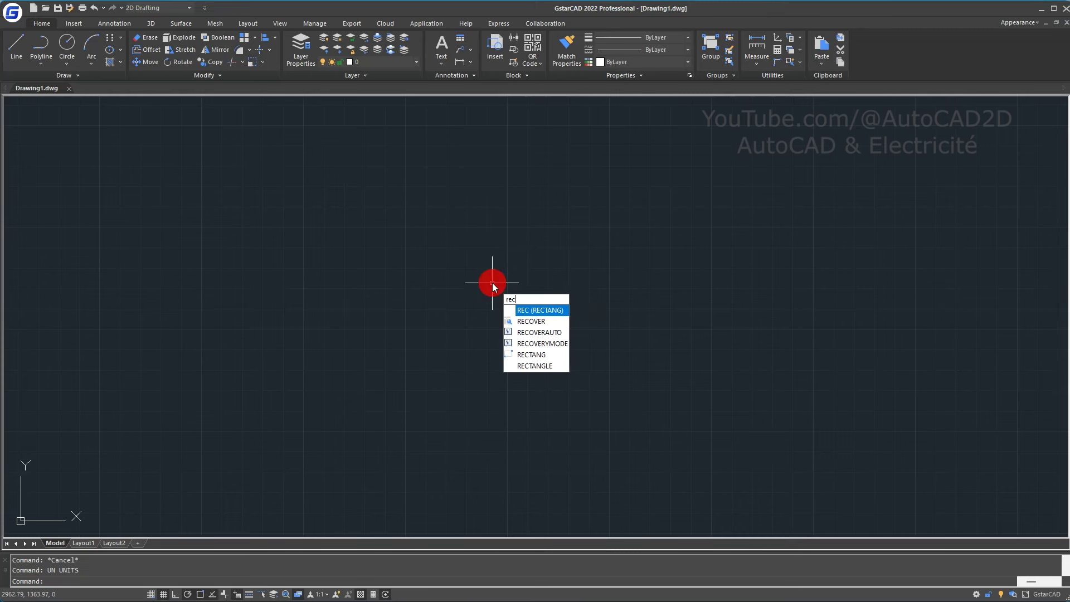
key("Return")
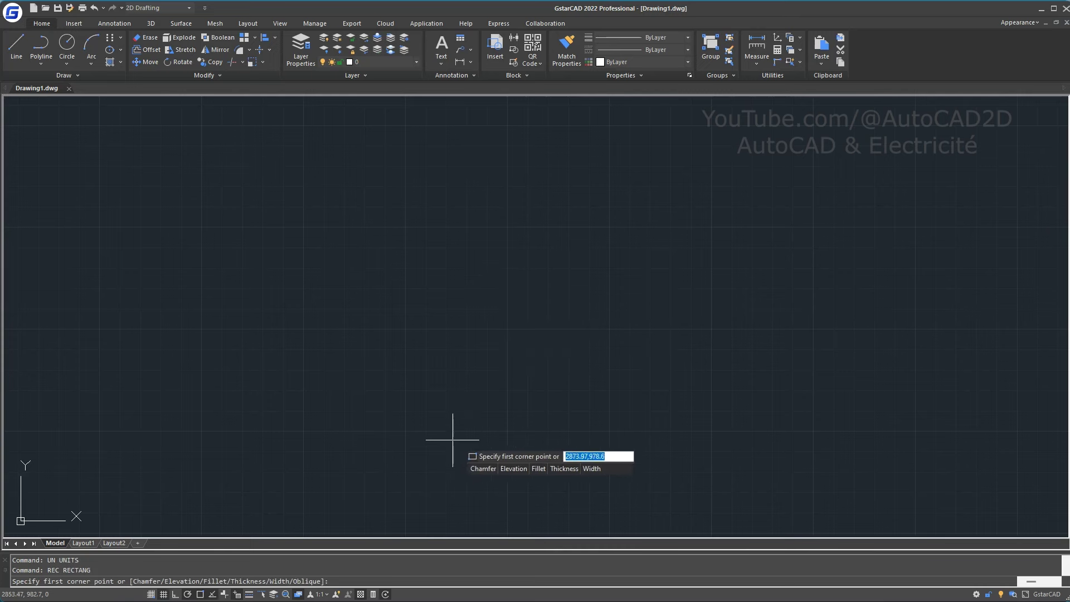
left_click(434, 431)
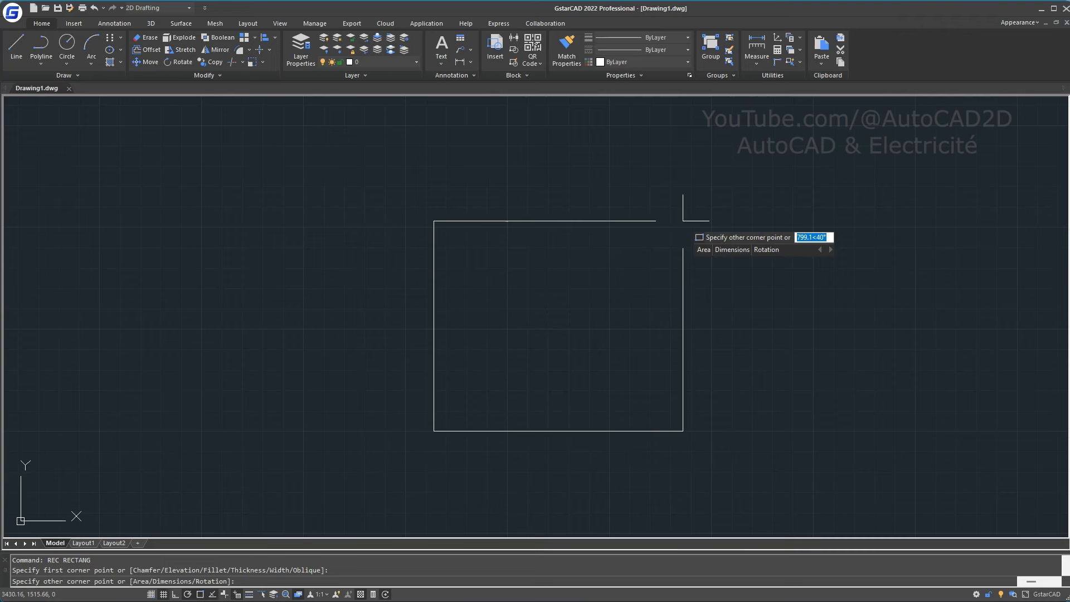
type("3.7")
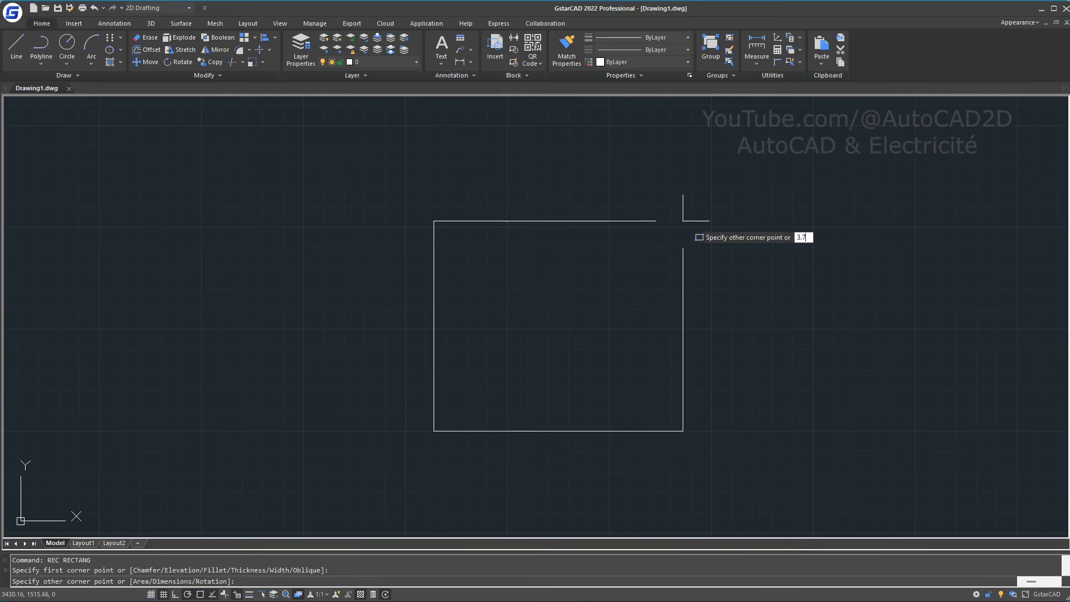
type(",")
type("4")
key("Return")
type("z")
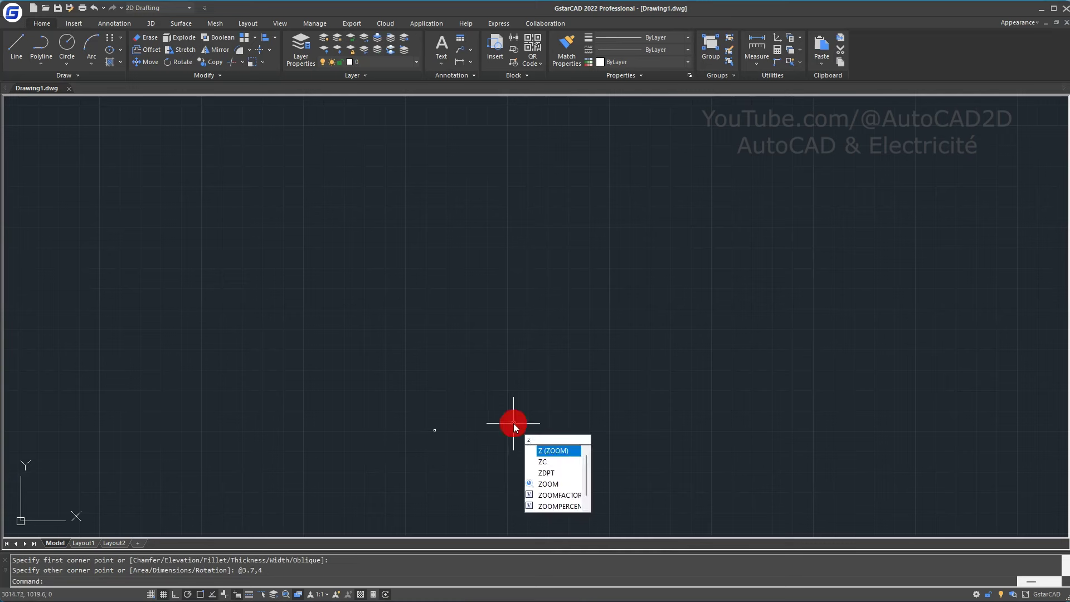
key("Return")
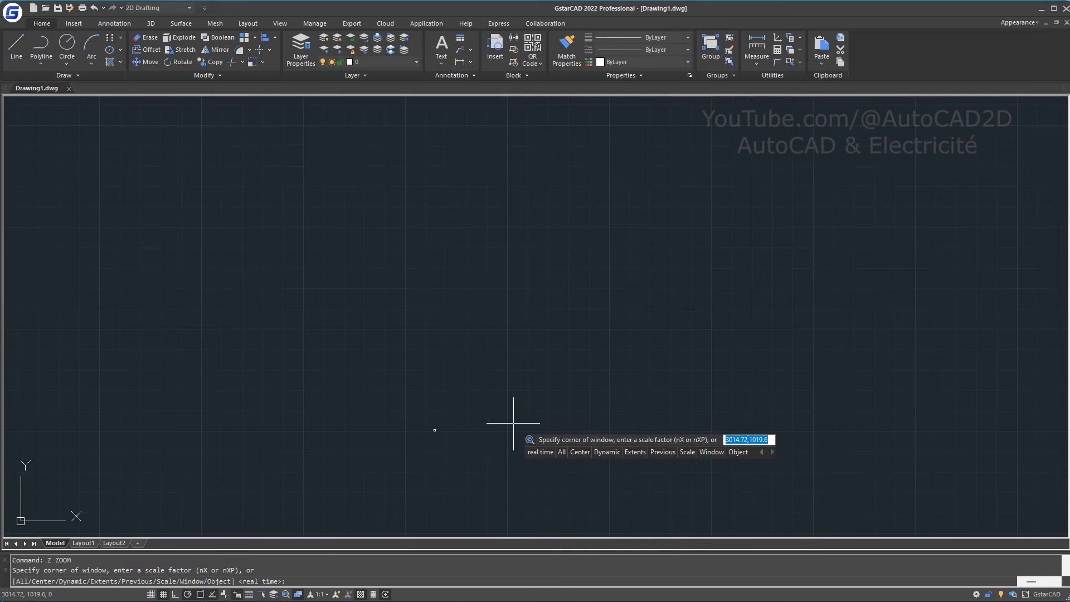
type("e")
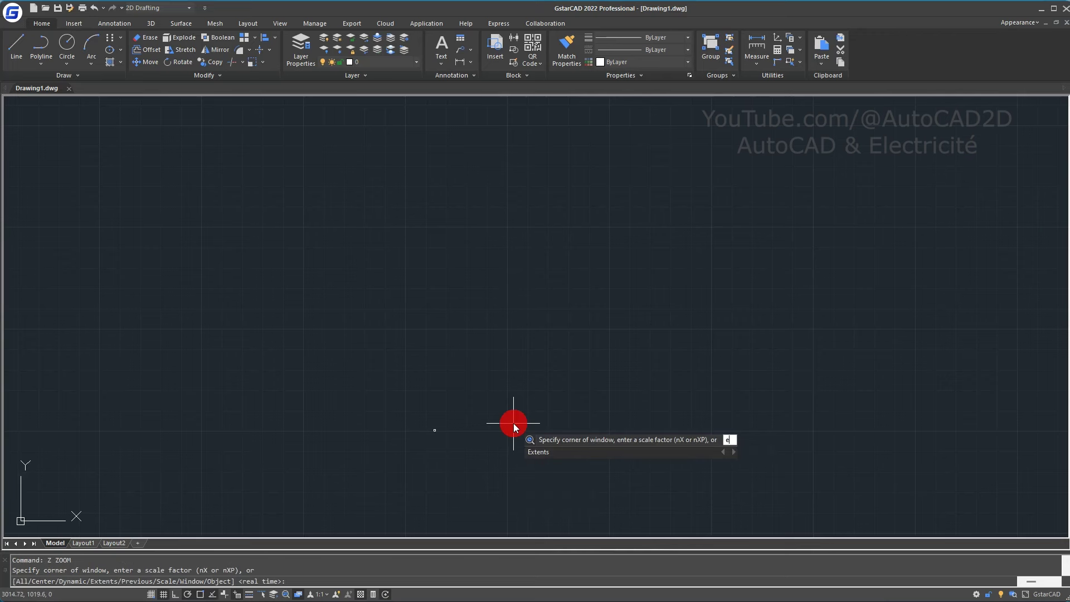
key("Return")
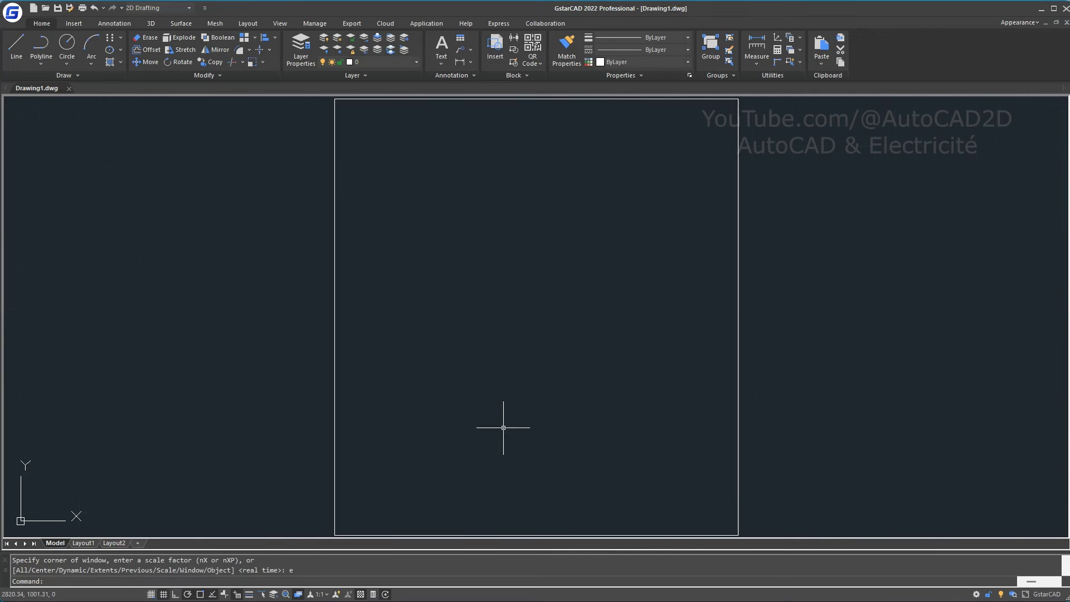
scroll(543, 279, "down", 2)
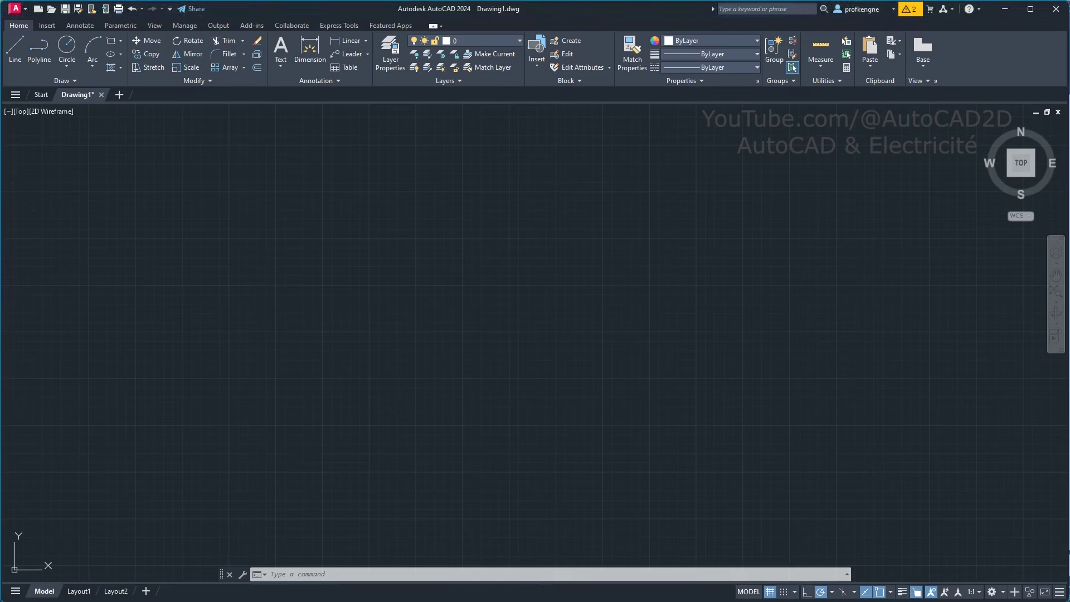
- Draw a matching 3.7 by 4 rectangle in AutoCAD 2024
type("r")
type("ec")
key("Return")
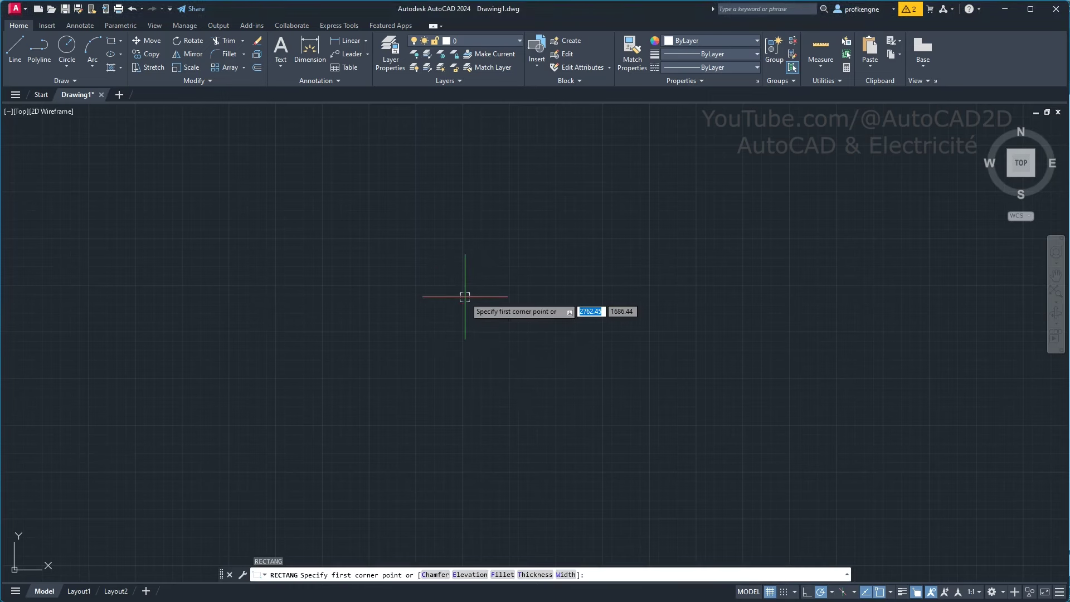
left_click(434, 407)
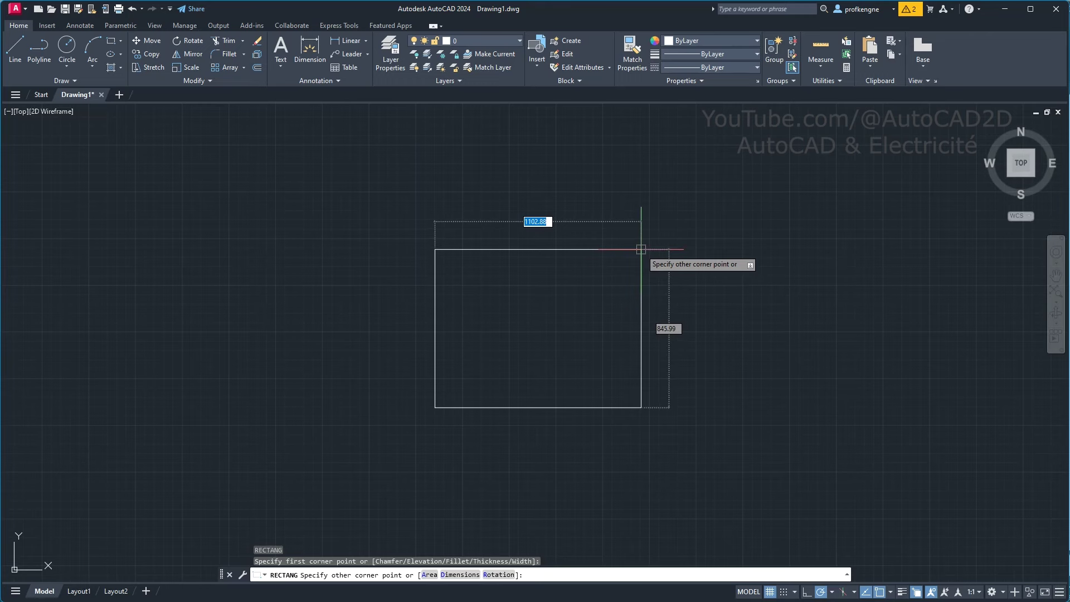
type("3.7")
key("Tab")
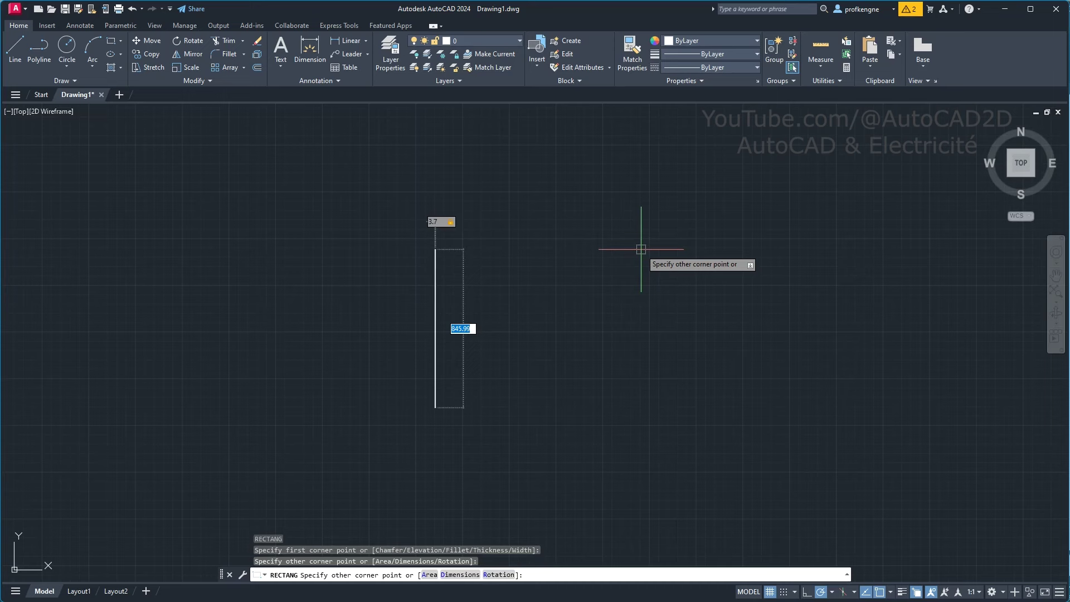
type("4")
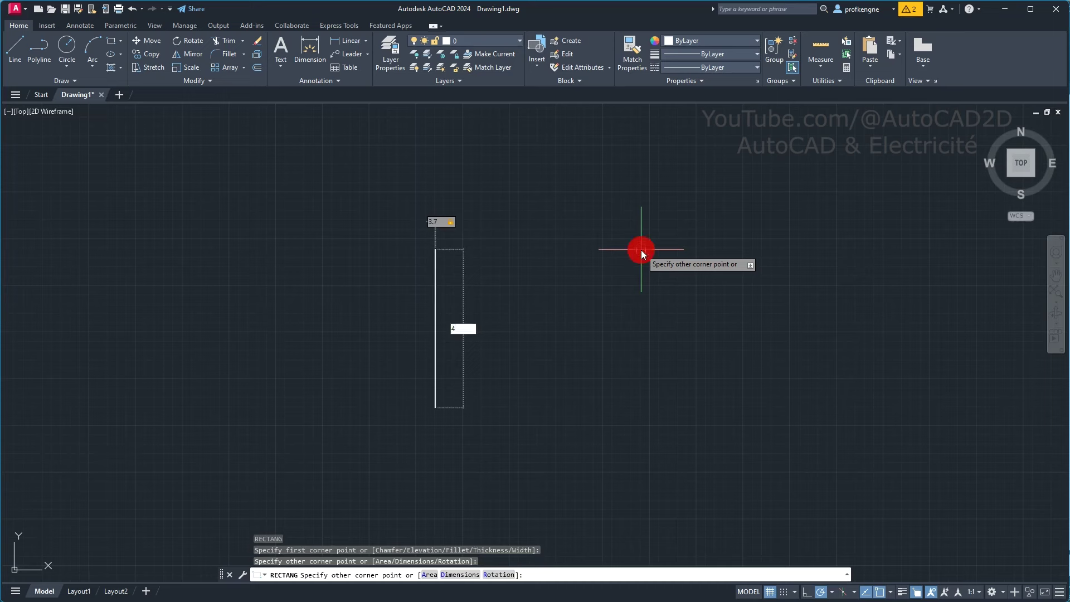
key("Return")
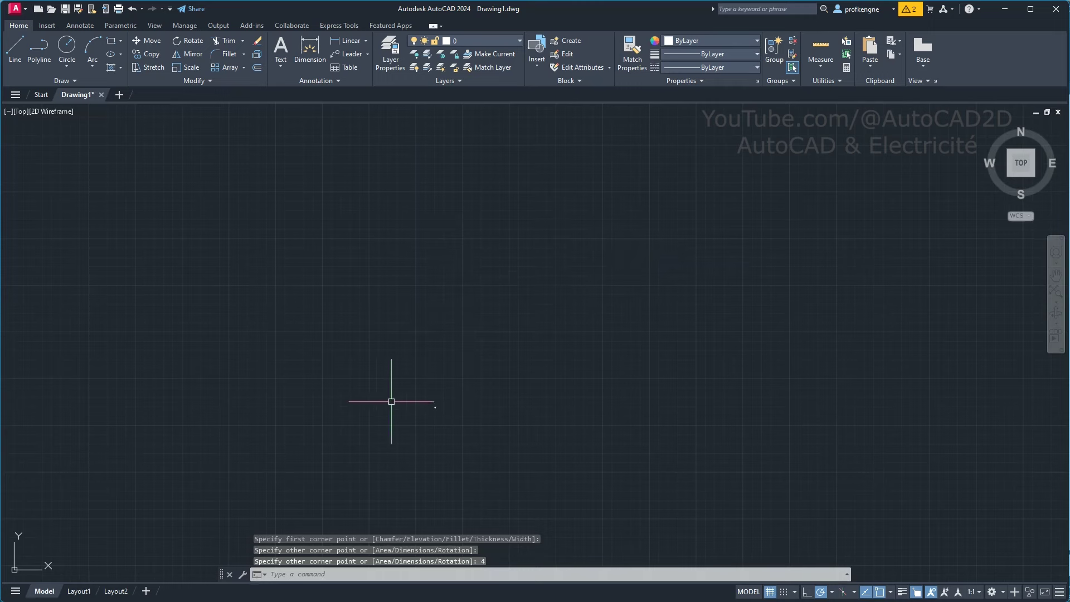
- Zoom to extents and zoom out slightly to centre the room outline
type("z")
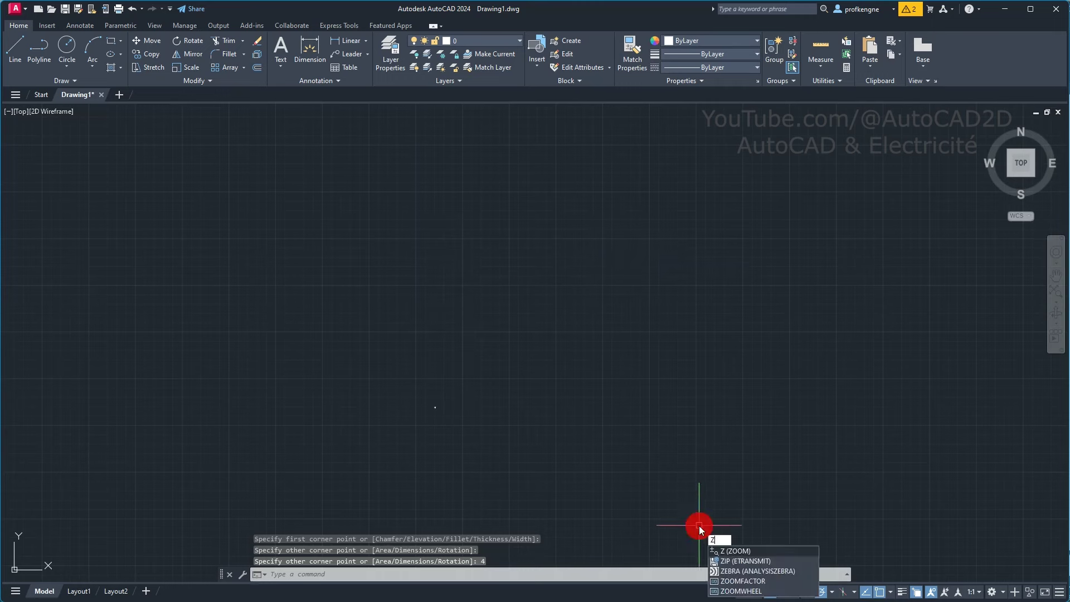
key("Return")
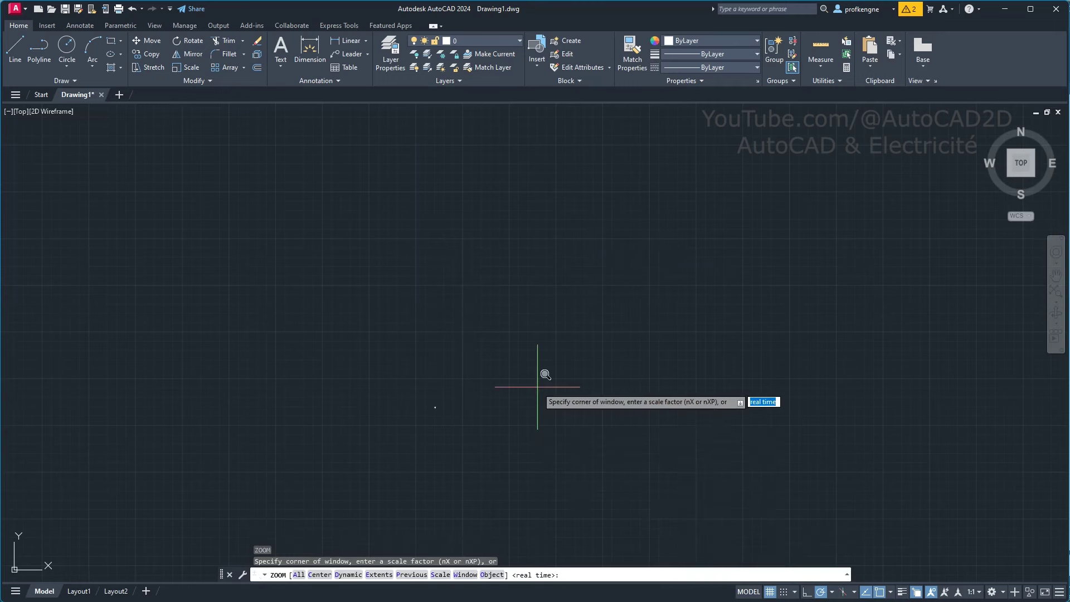
type("e")
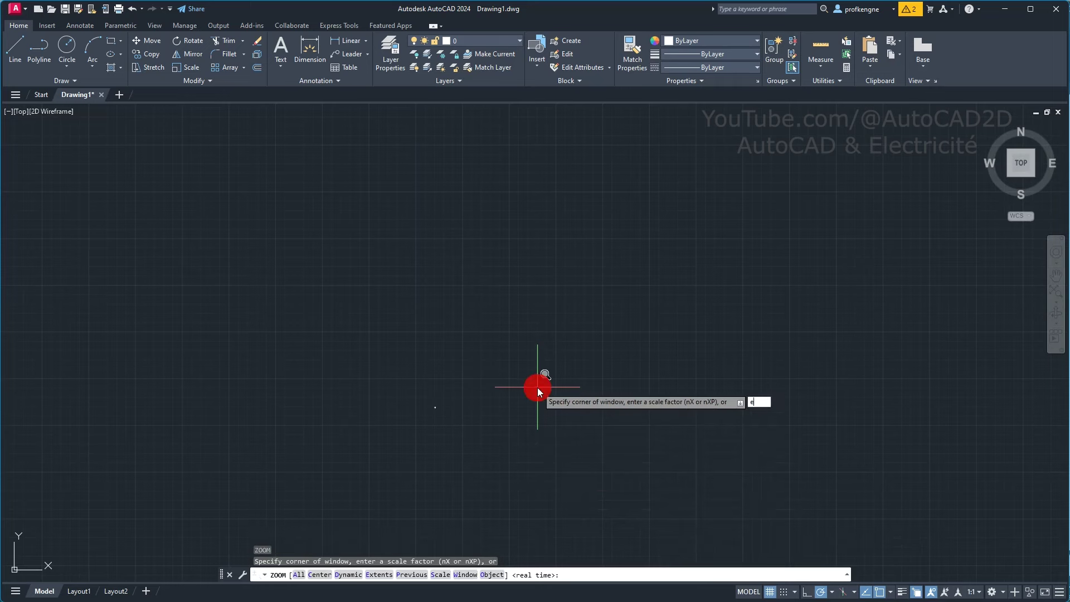
key("Return")
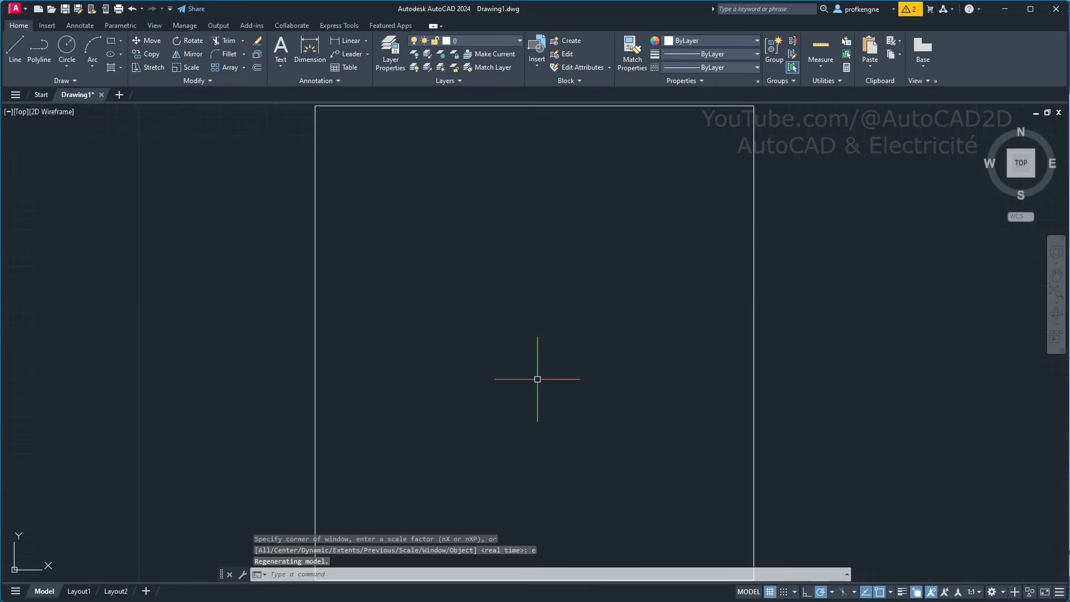
scroll(537, 379, "down", 2)
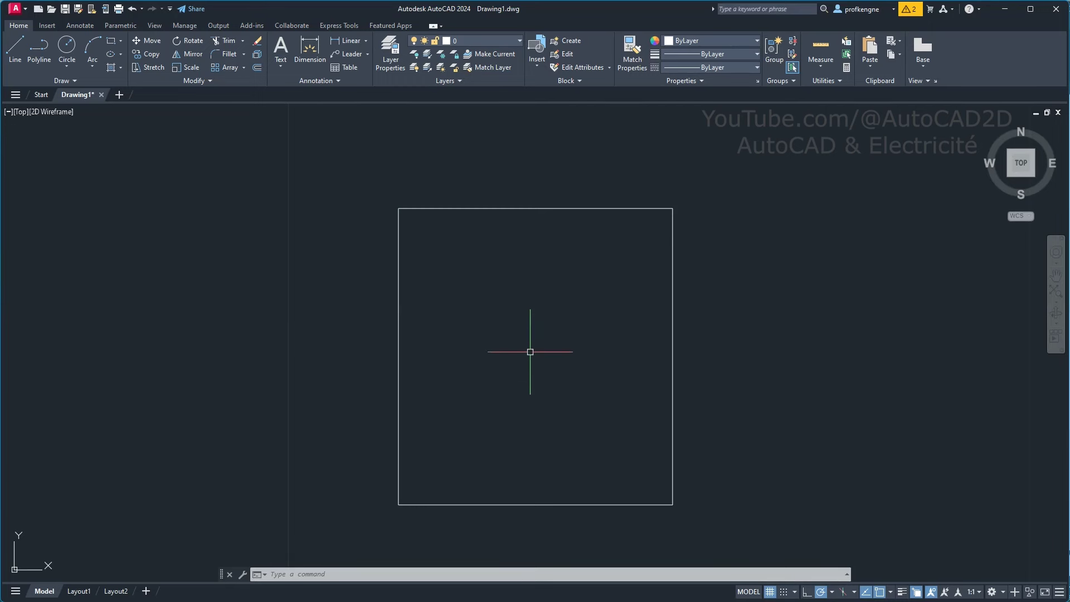
- Offset the AutoCAD rectangle 0.15 outward to form double-line walls
type("f")
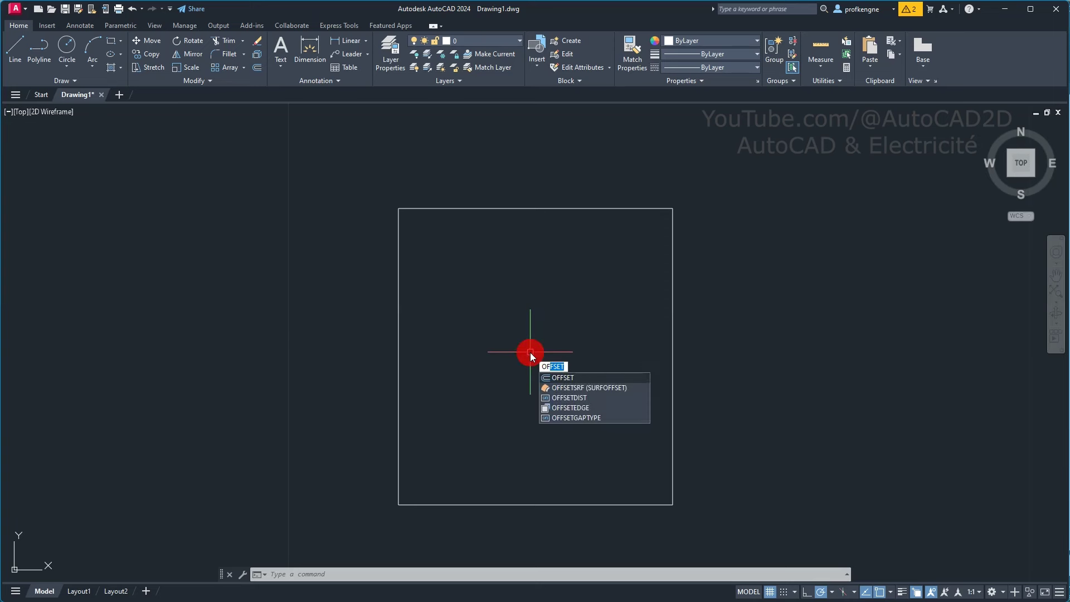
key("Return")
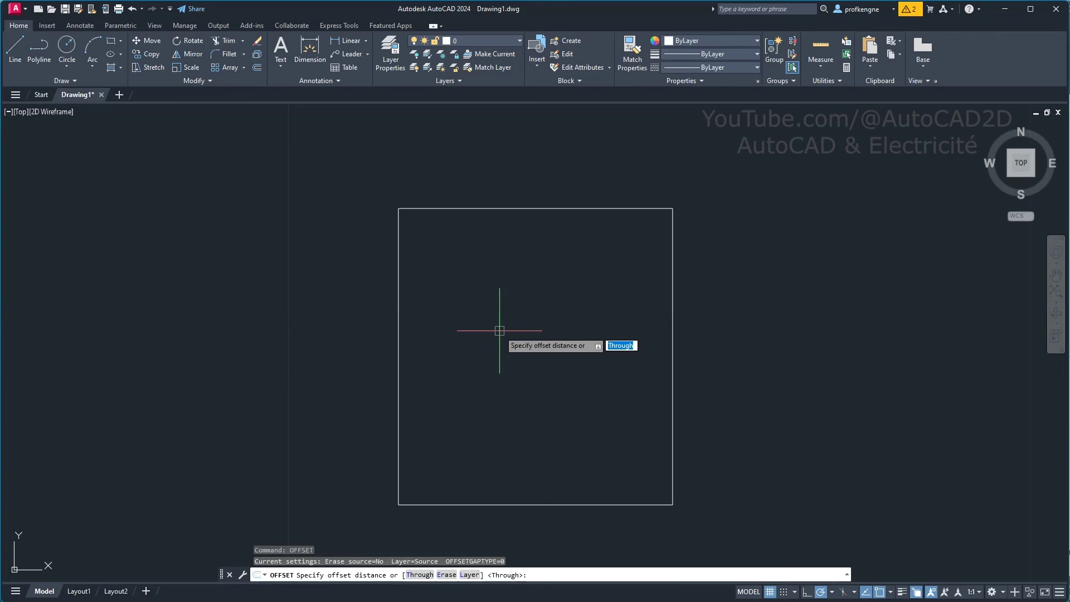
type("0.15")
key("Return")
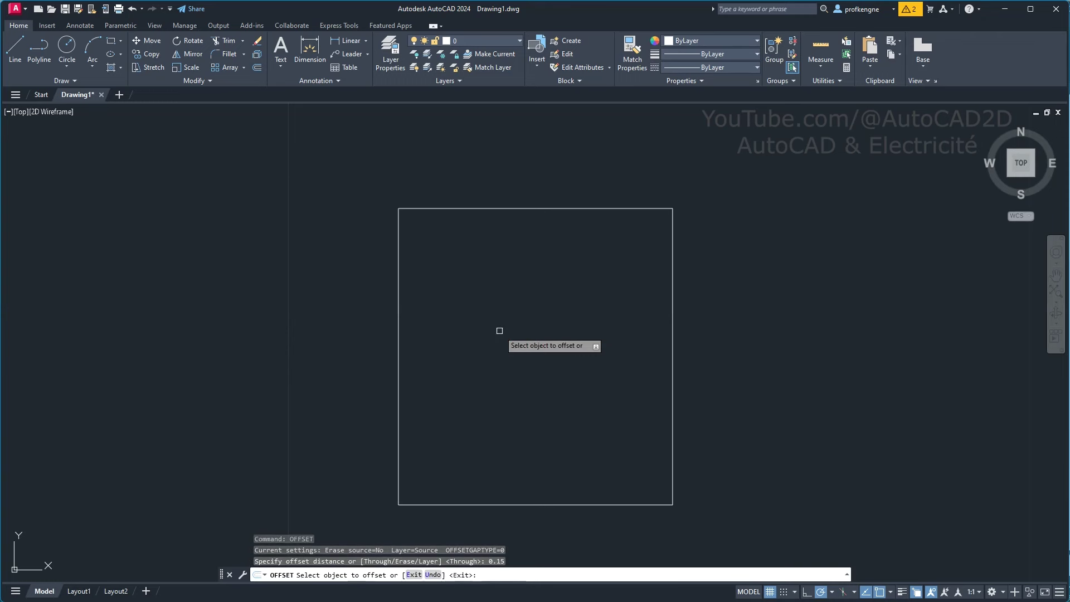
left_click(520, 209)
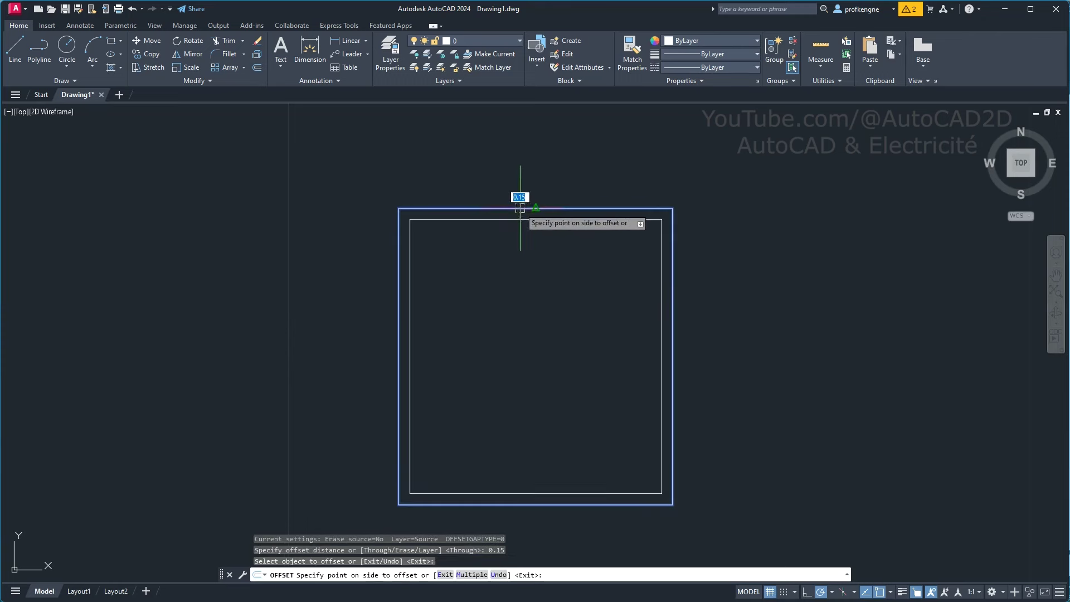
left_click(532, 168)
right_click(701, 207)
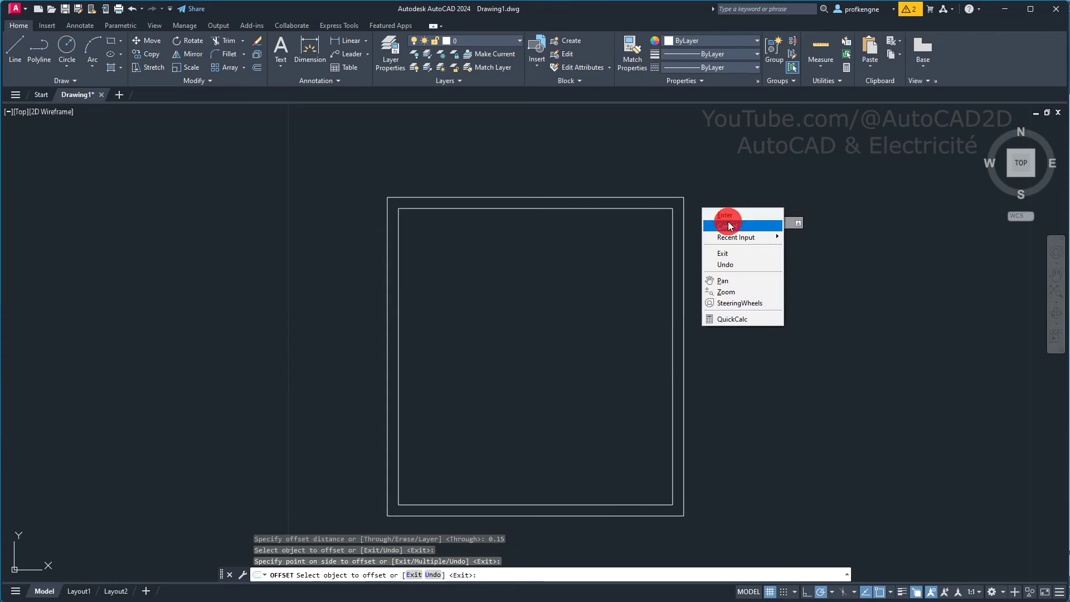
left_click(719, 216)
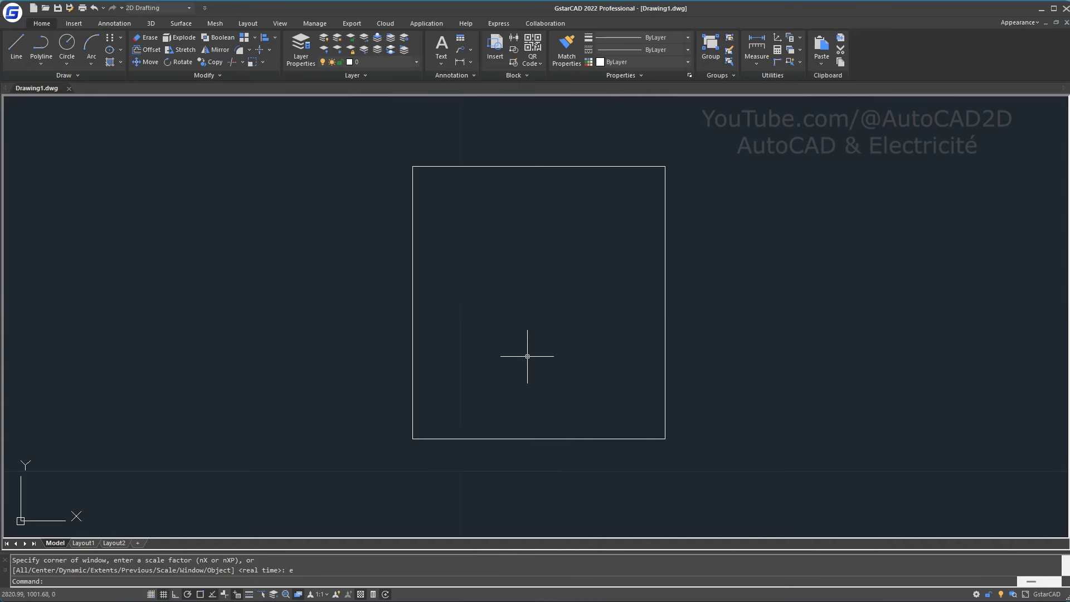
- Offset the GstarCAD rectangle 0.15 outward and recentre the view on the walls
type("of")
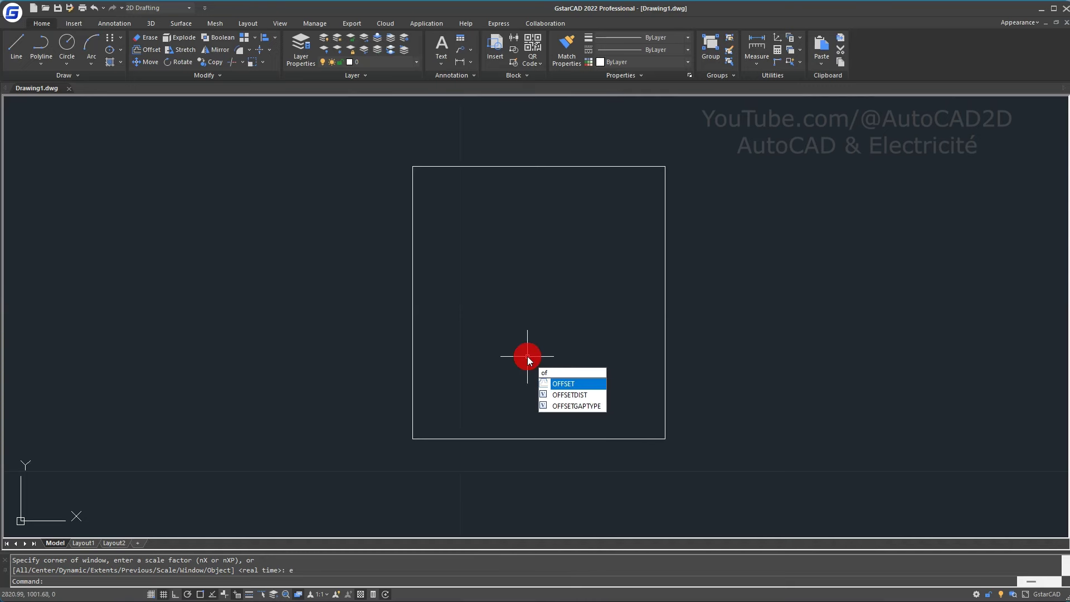
key("Return")
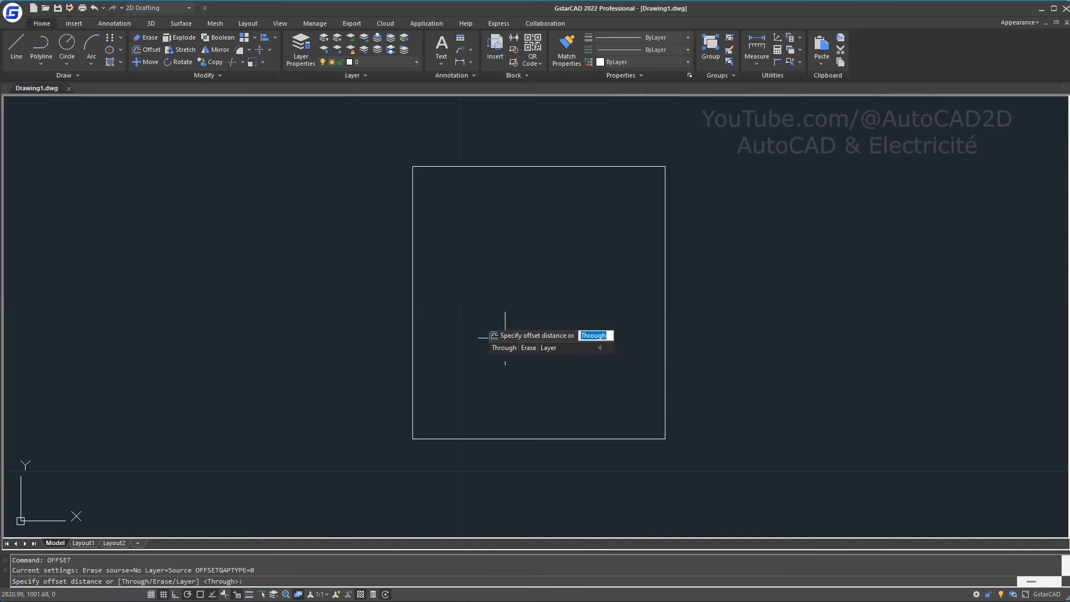
type("0.")
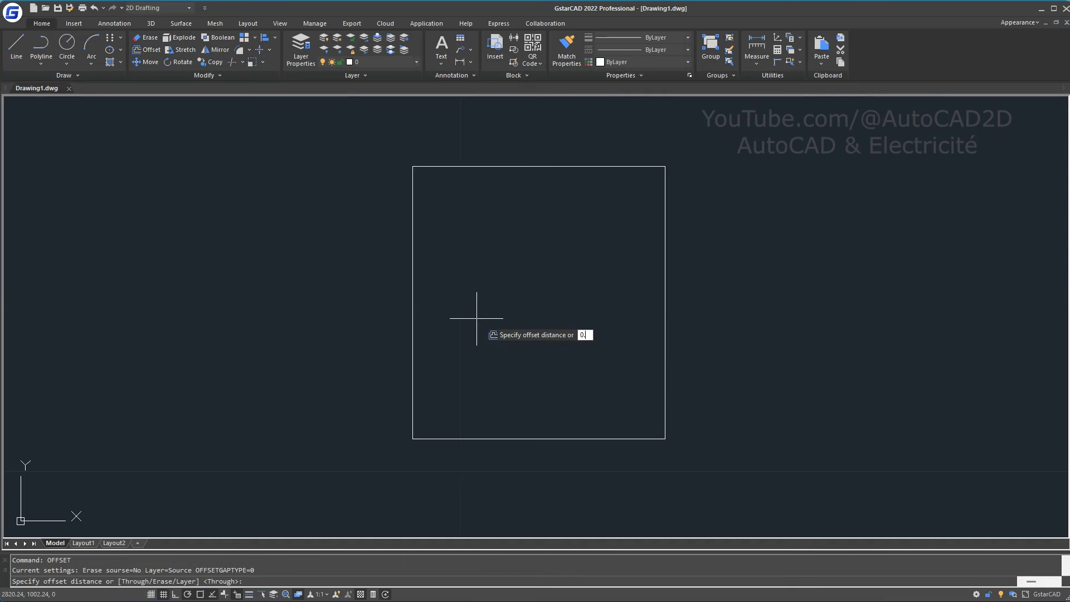
type("15")
key("Return")
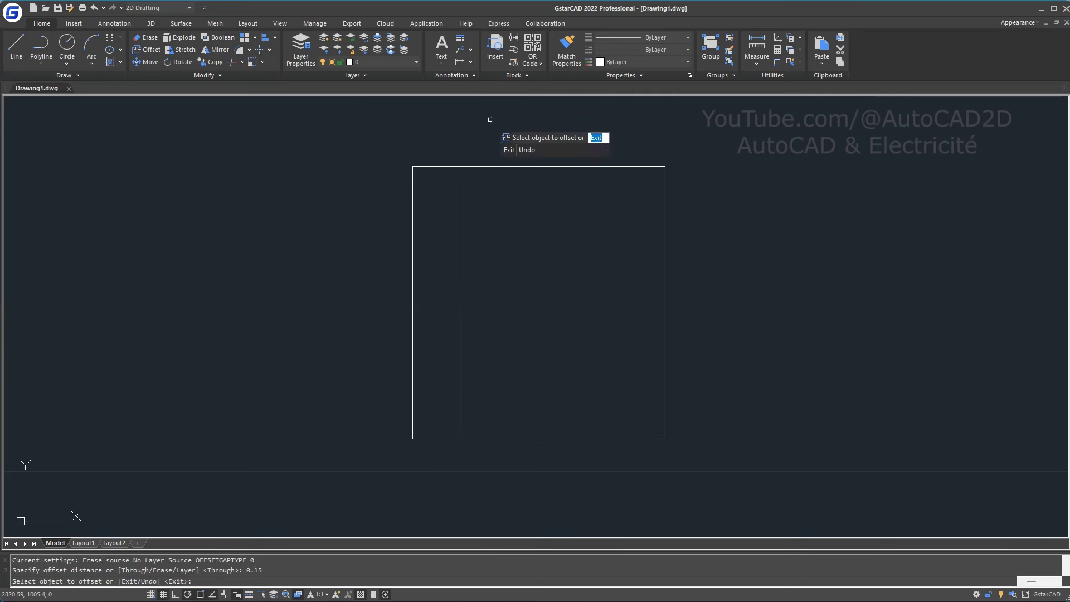
left_click(487, 166)
left_click(497, 131)
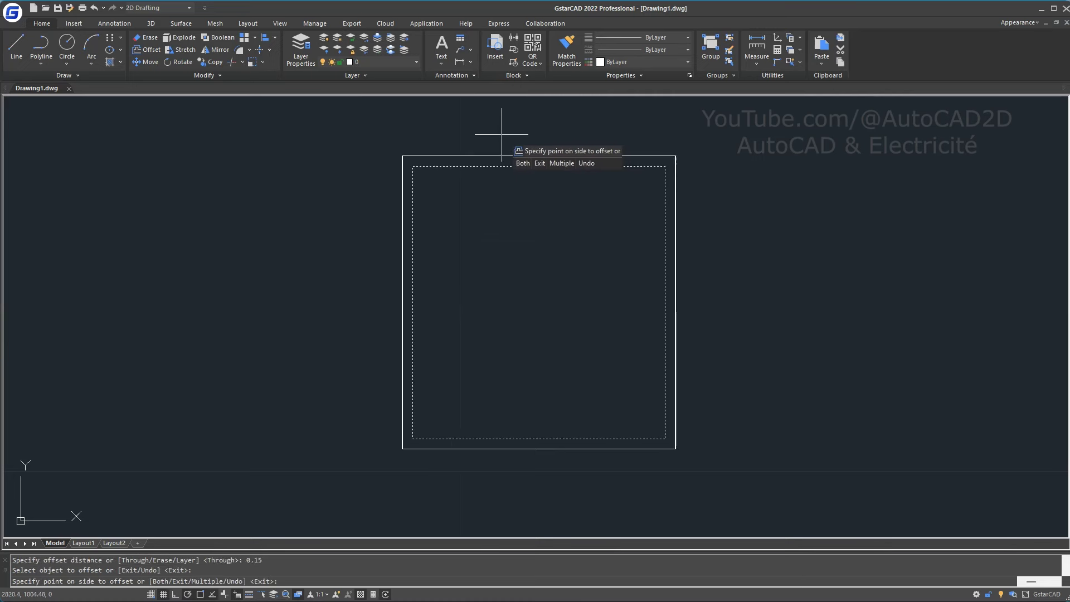
right_click(722, 205)
left_click(751, 214)
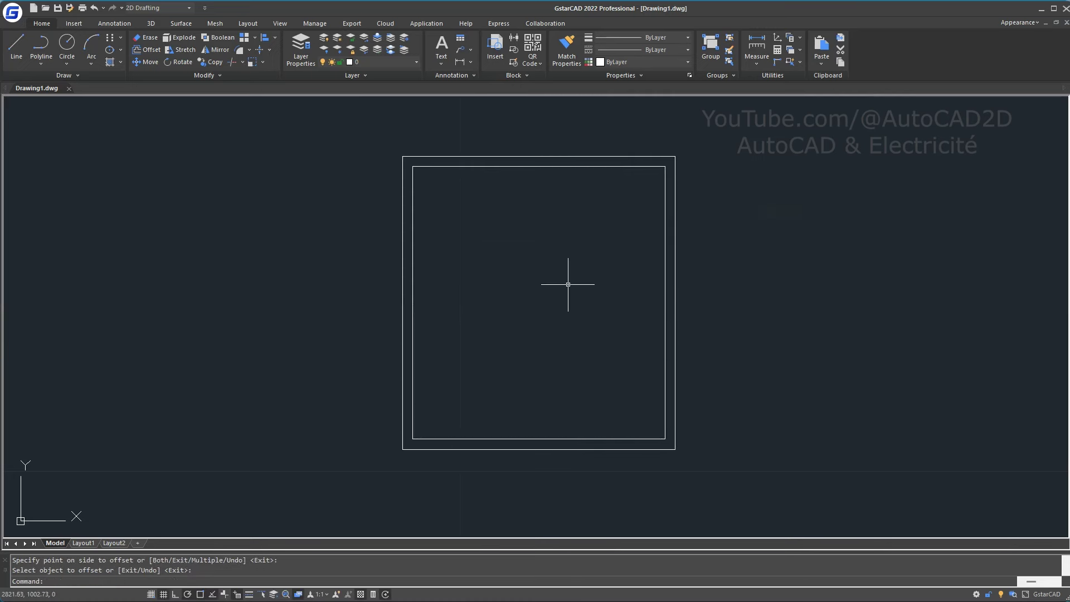
middle_click_drag(566, 280, 559, 301)
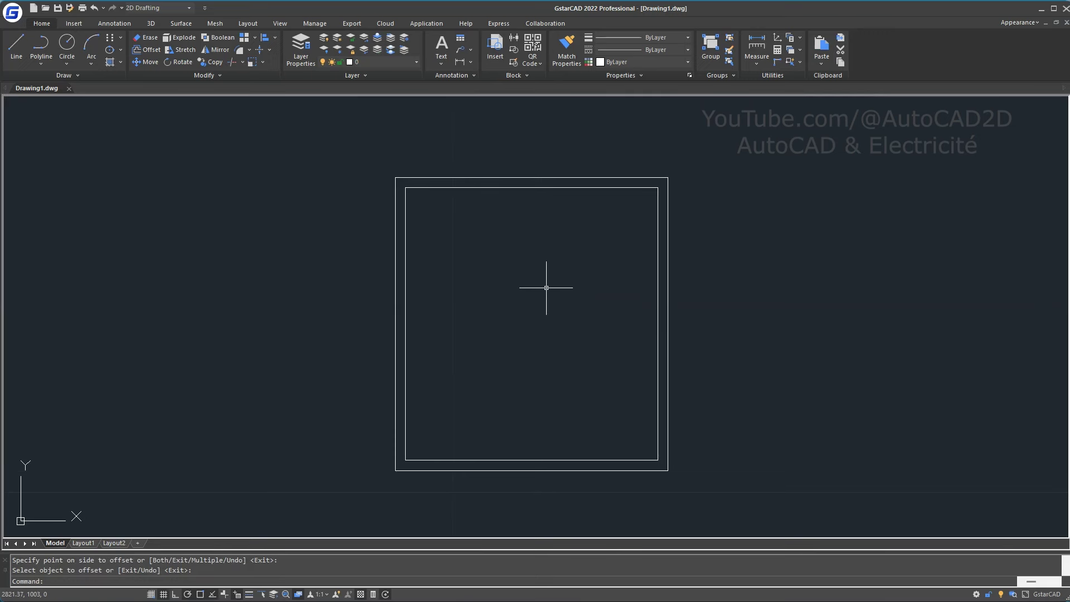
left_click(510, 227)
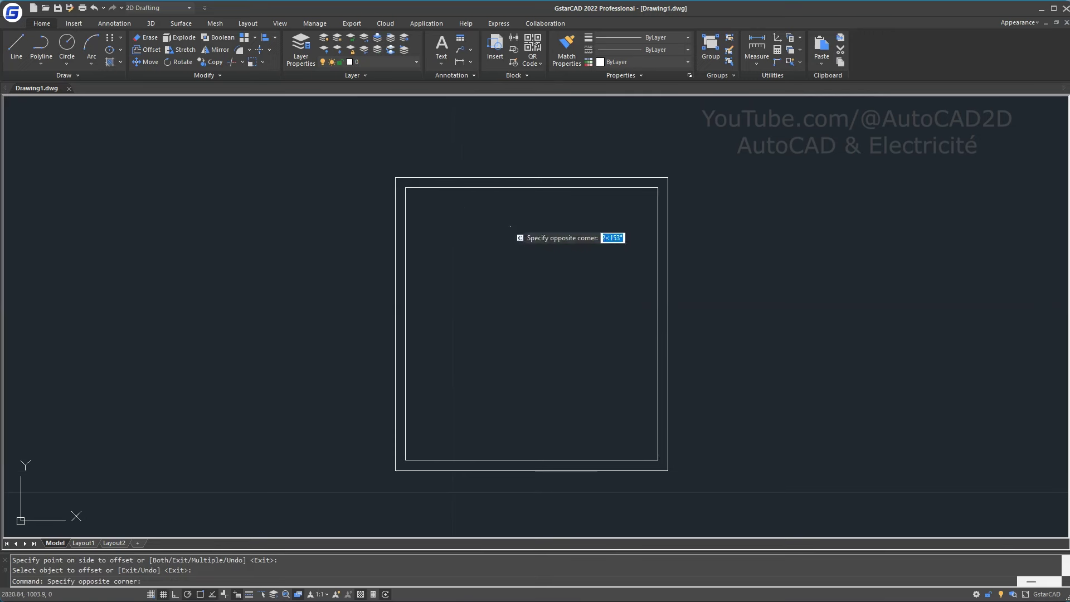
- Explode both GstarCAD wall rectangles into separate lines
left_click(315, 163)
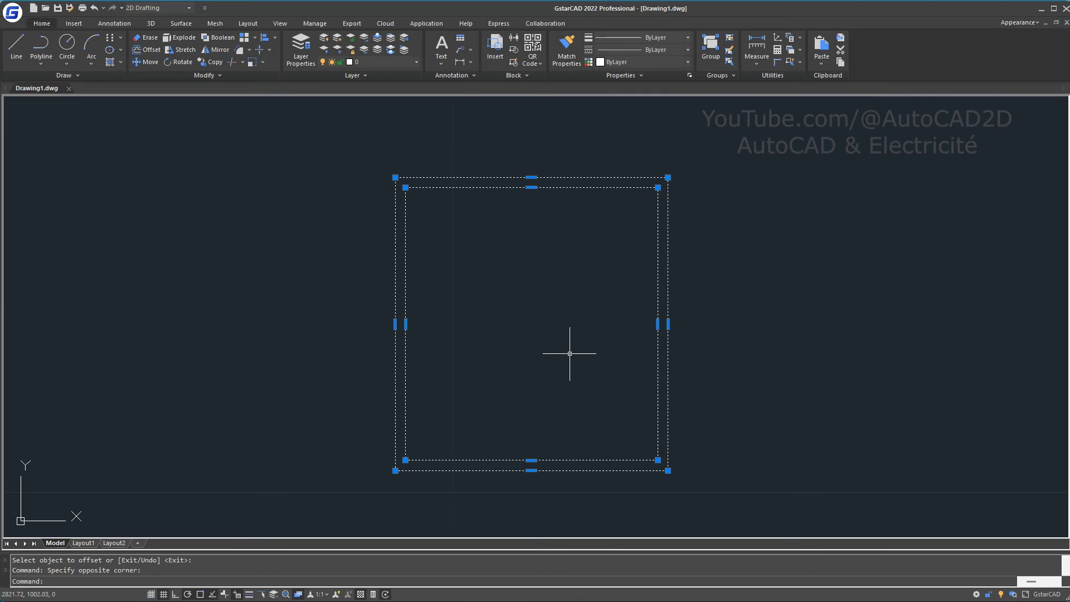
type("x")
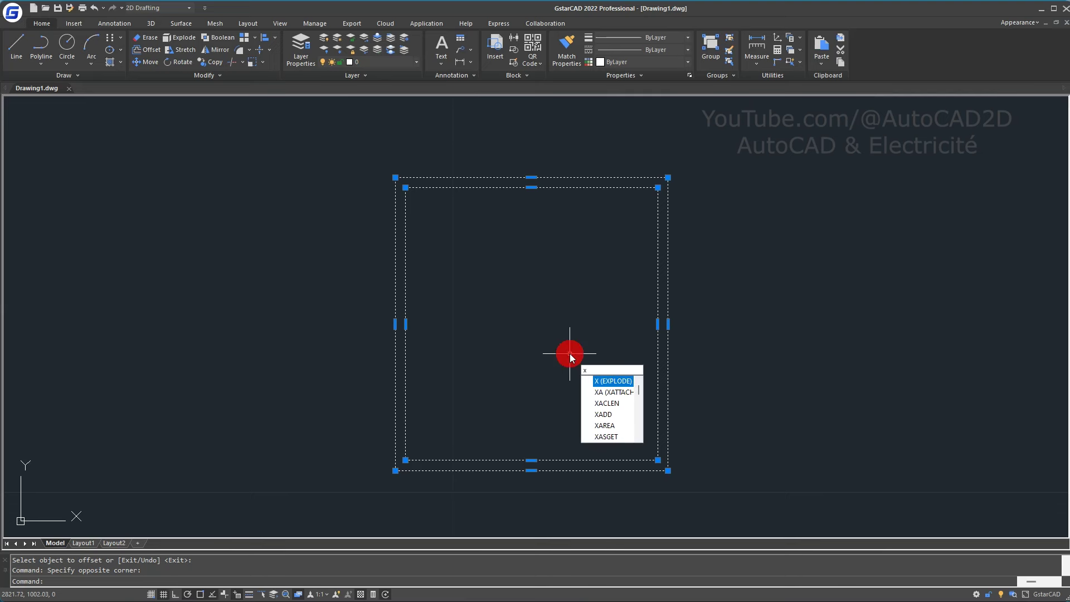
key("Return")
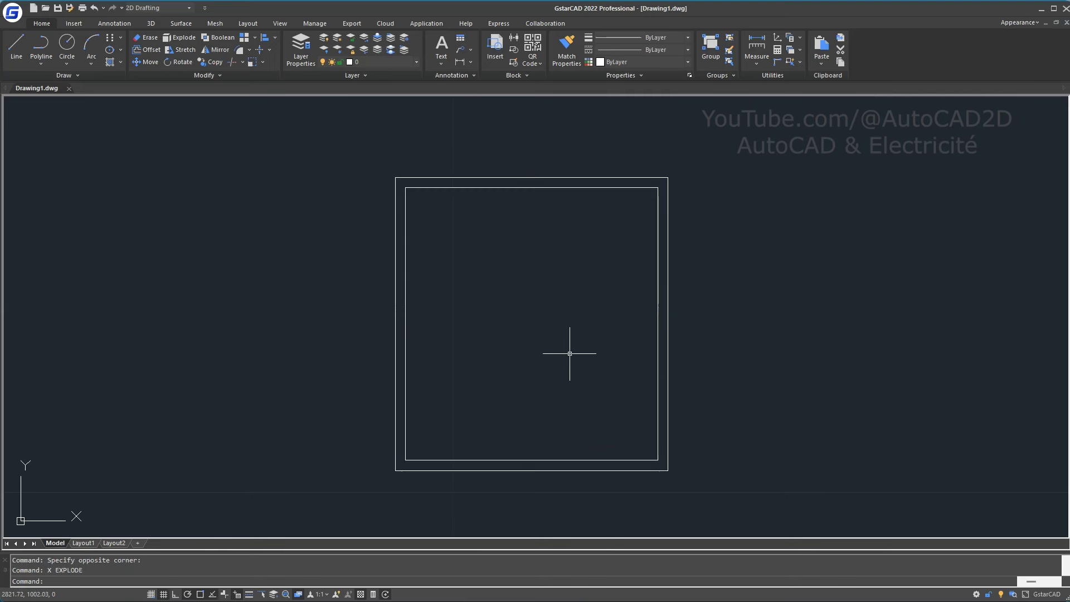
- Select the two top and two left wall lines with crossing windows
left_click(555, 266)
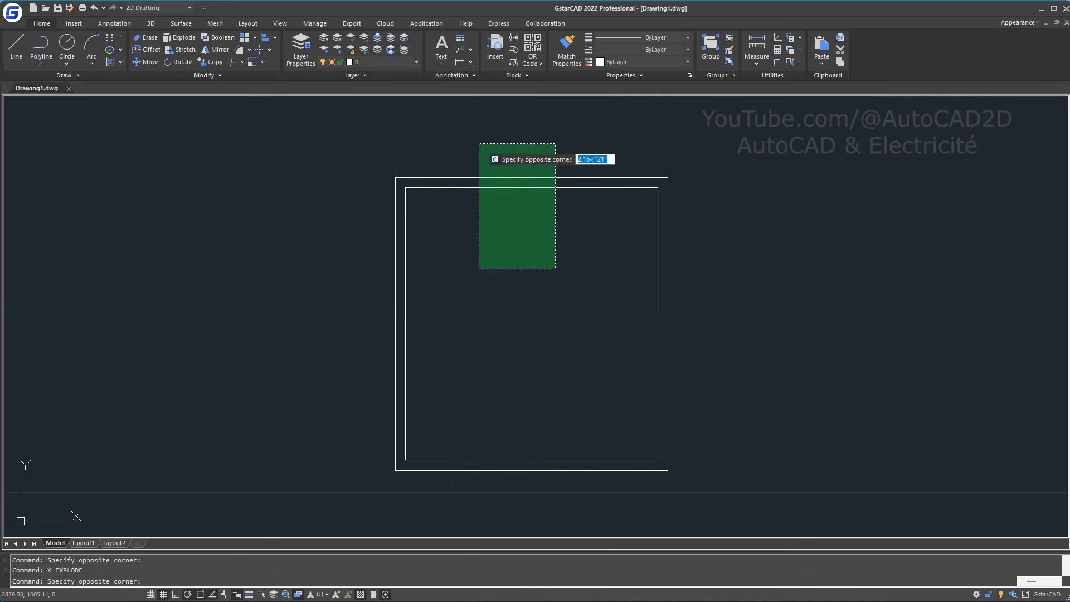
left_click(479, 140)
left_click(510, 363)
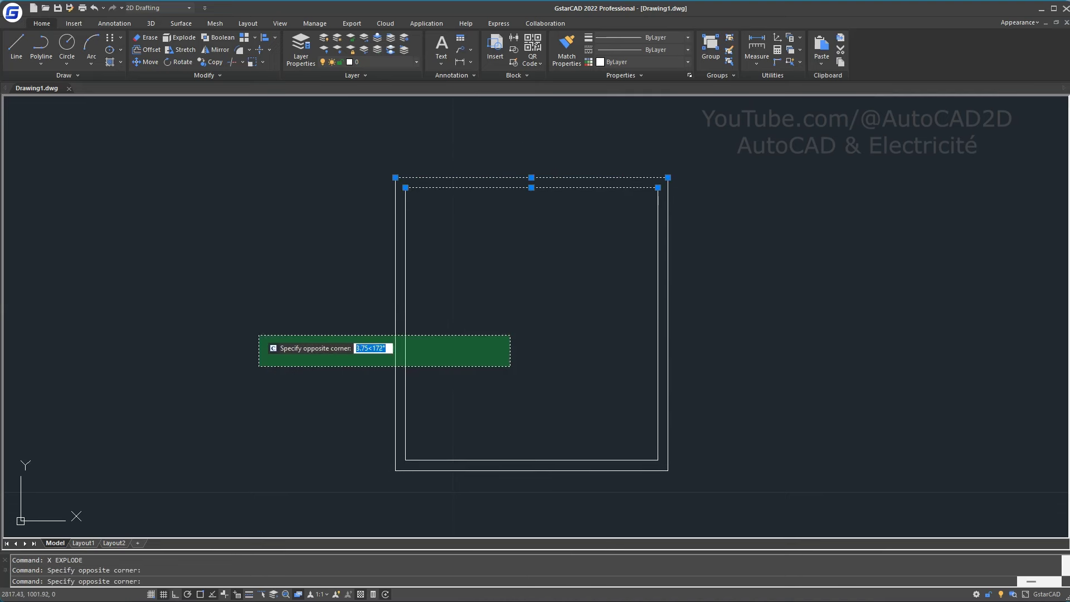
left_click(241, 310)
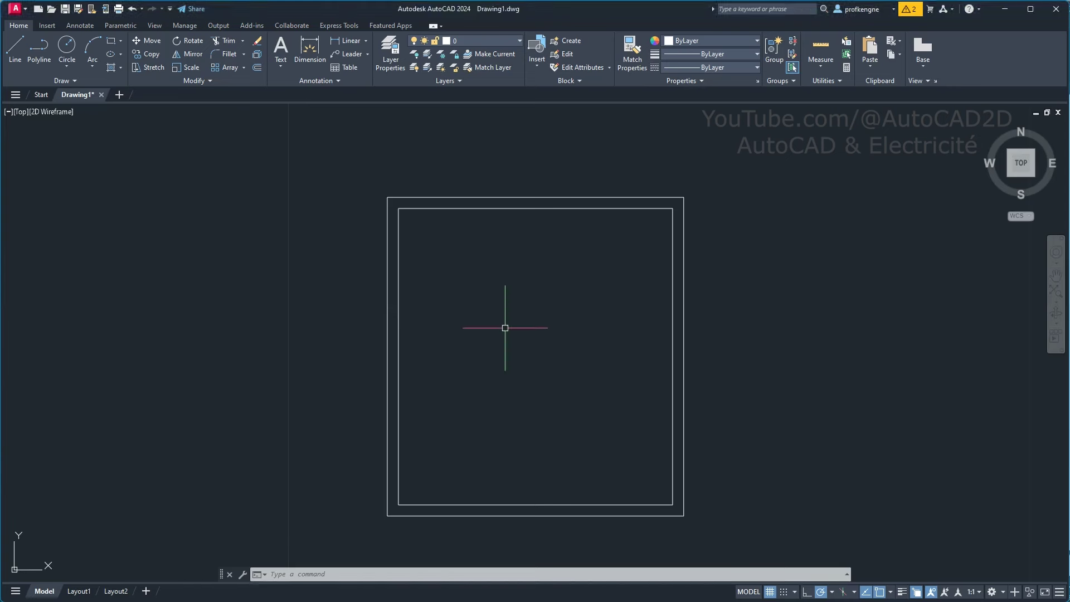
- Explode both wall rectangles in AutoCAD 2024 into individual lines
left_click(542, 327)
left_click(358, 131)
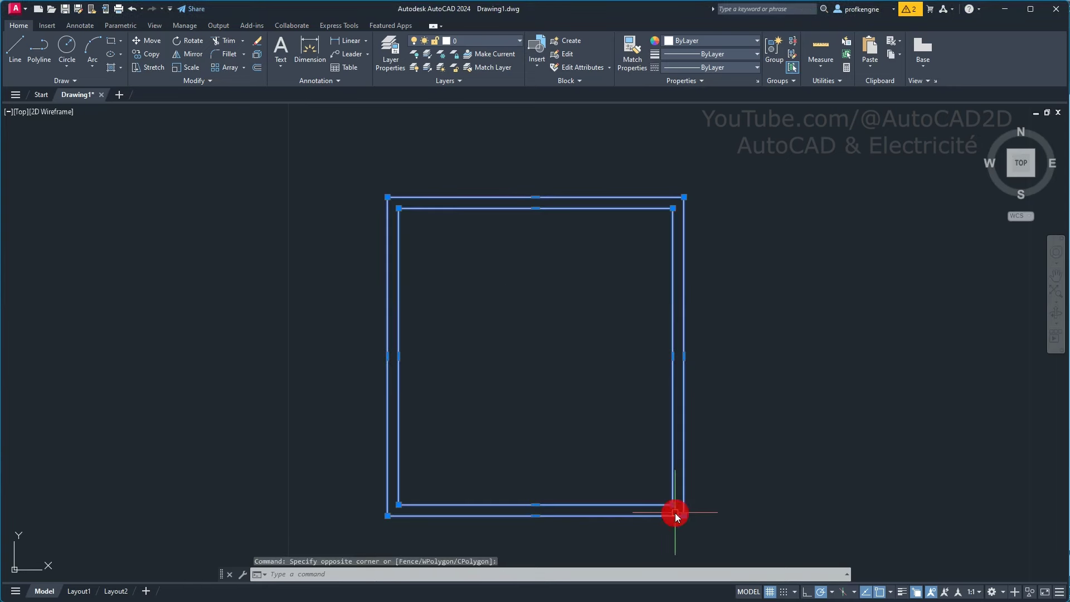
type("x")
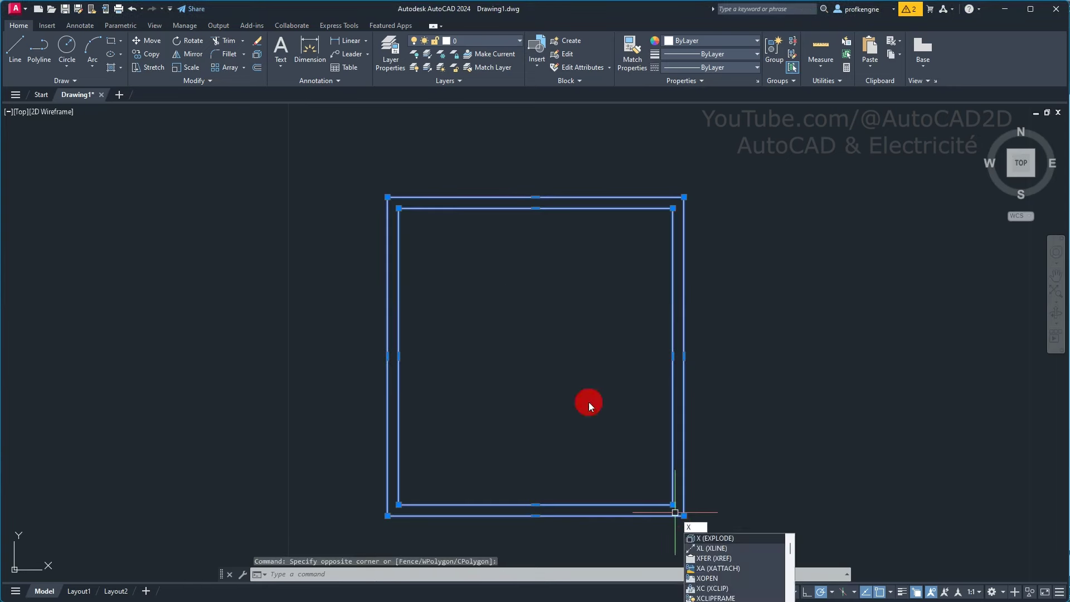
key("Return")
- Select the two top and two left wall lines to check them, then clear the selection
left_click(574, 346)
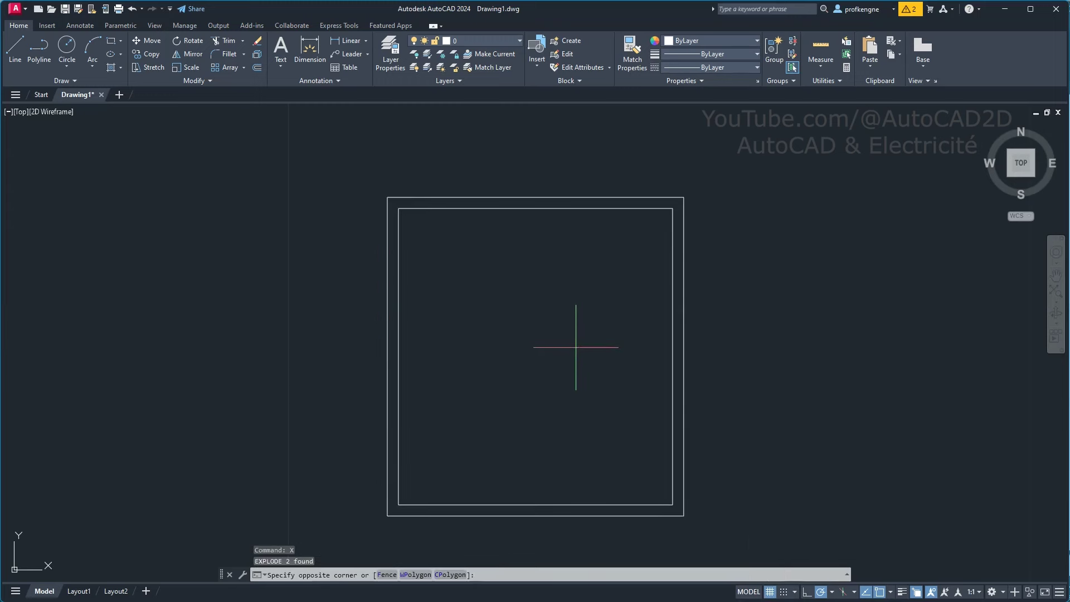
left_click(459, 148)
left_click(504, 339)
left_click(302, 337)
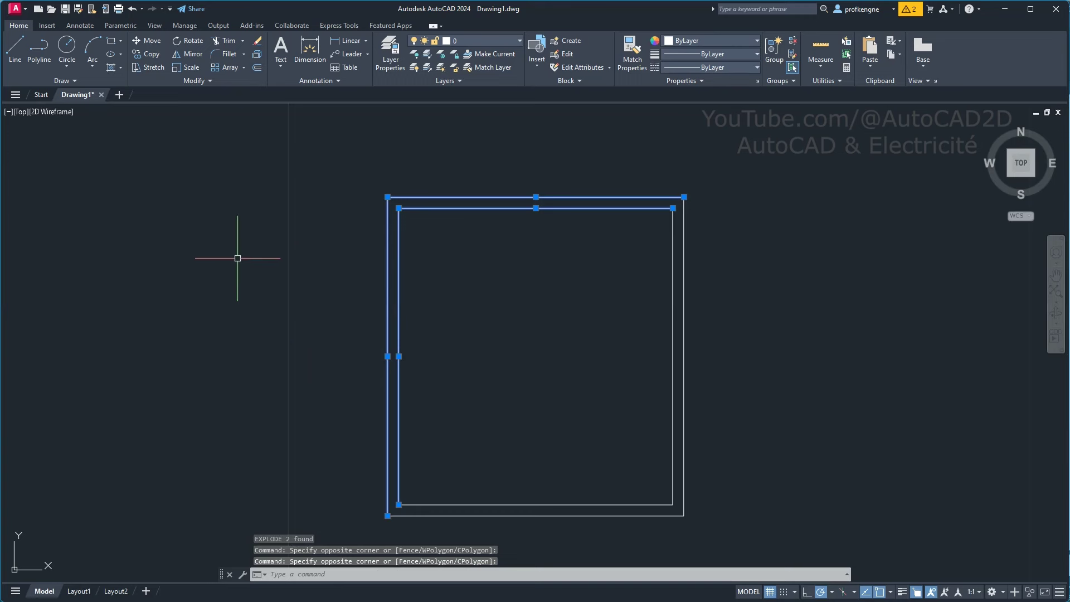
key("Escape")
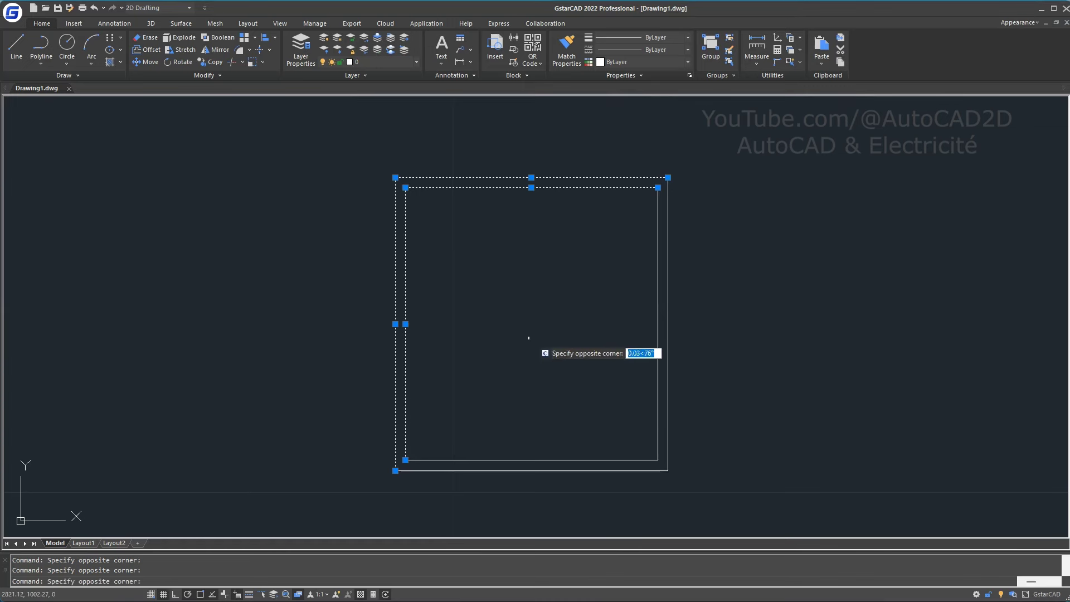
- Copy the two left wall lines 3.15 units left from the lower-left corner, with Ortho on
key("Escape")
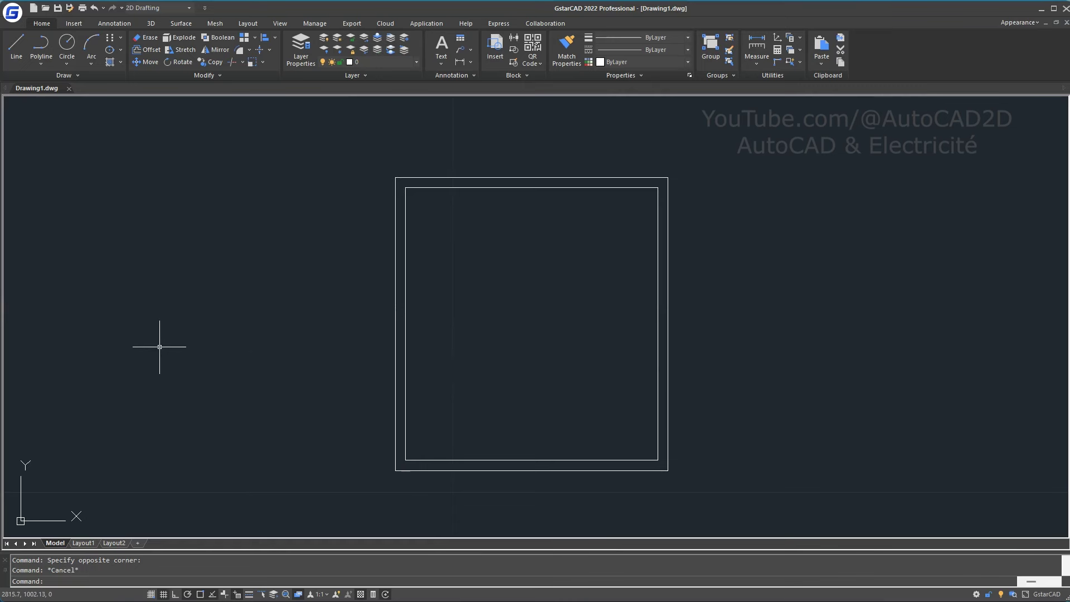
left_click(497, 371)
left_click(312, 323)
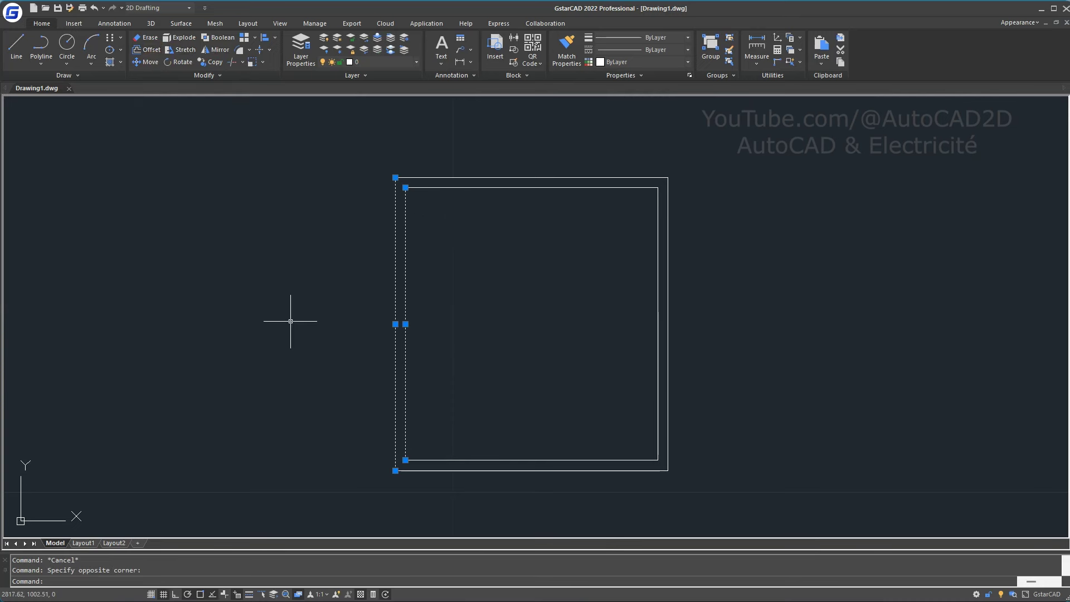
type("c")
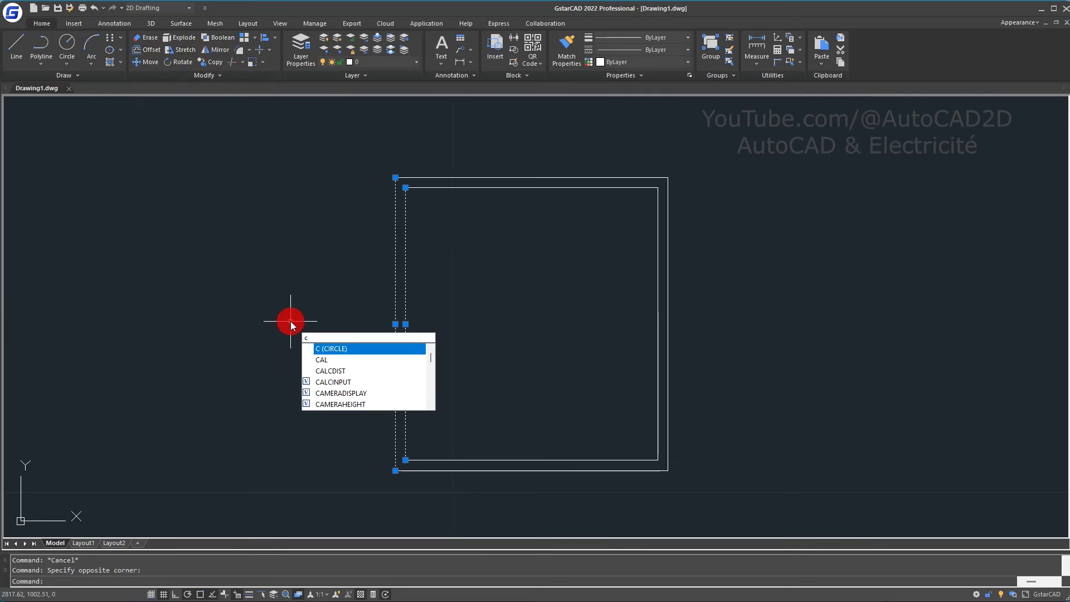
type("p")
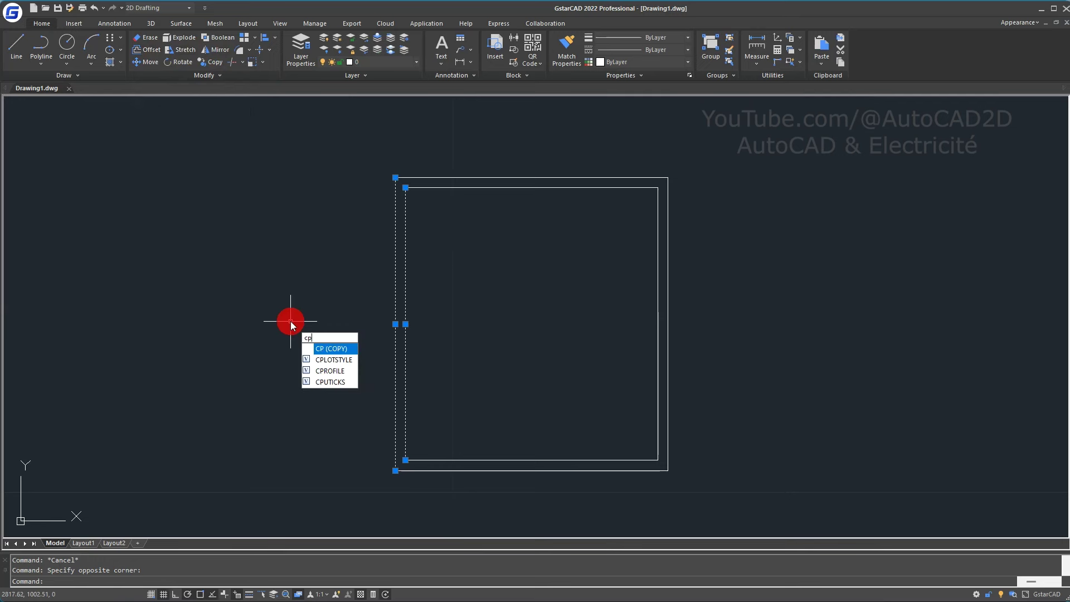
key("Return")
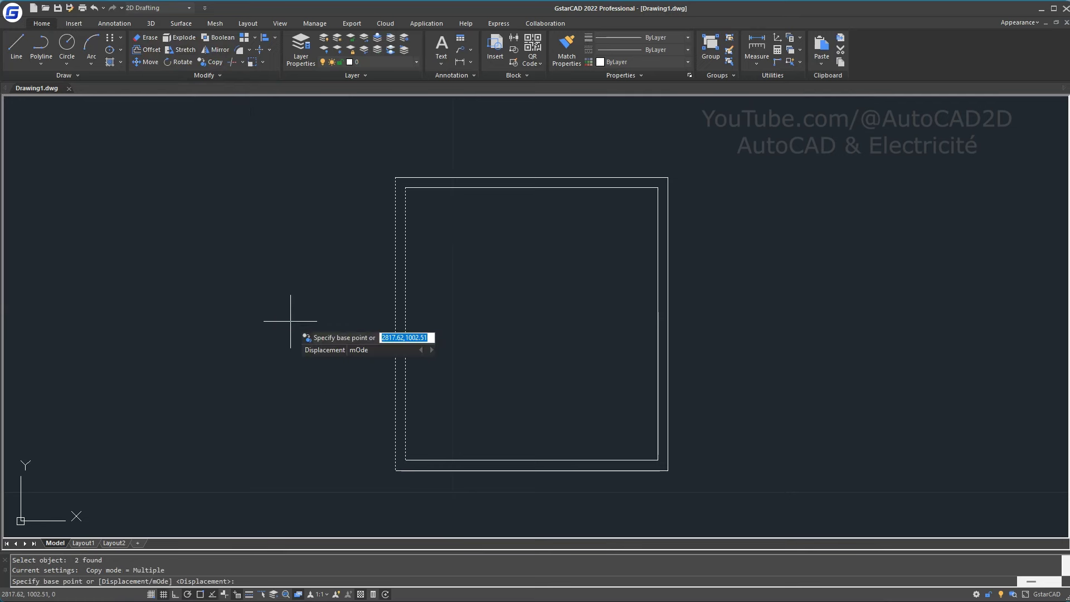
left_click(396, 471)
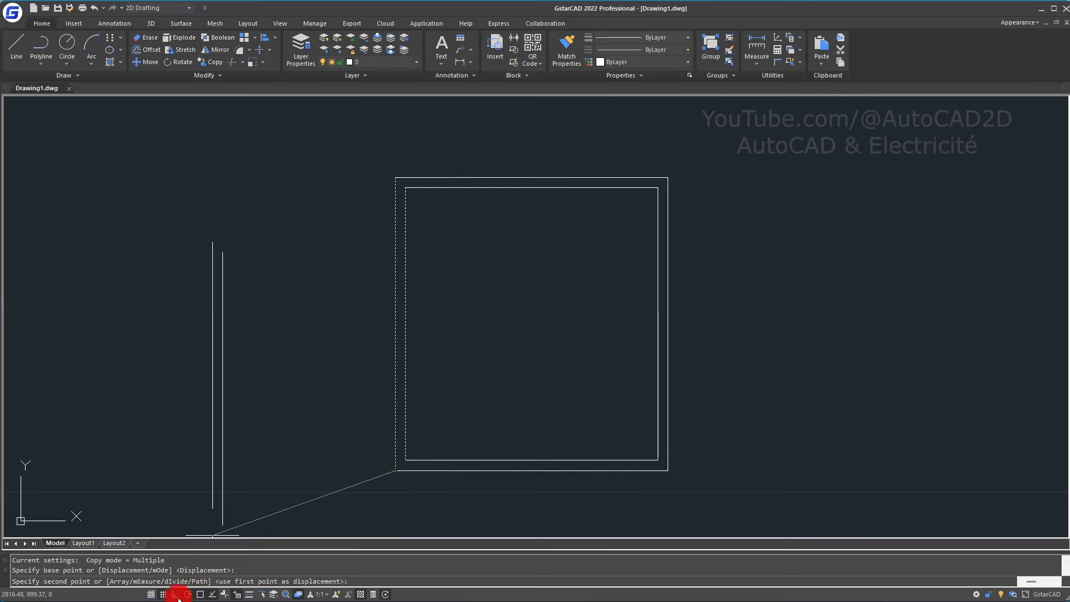
left_click(175, 595)
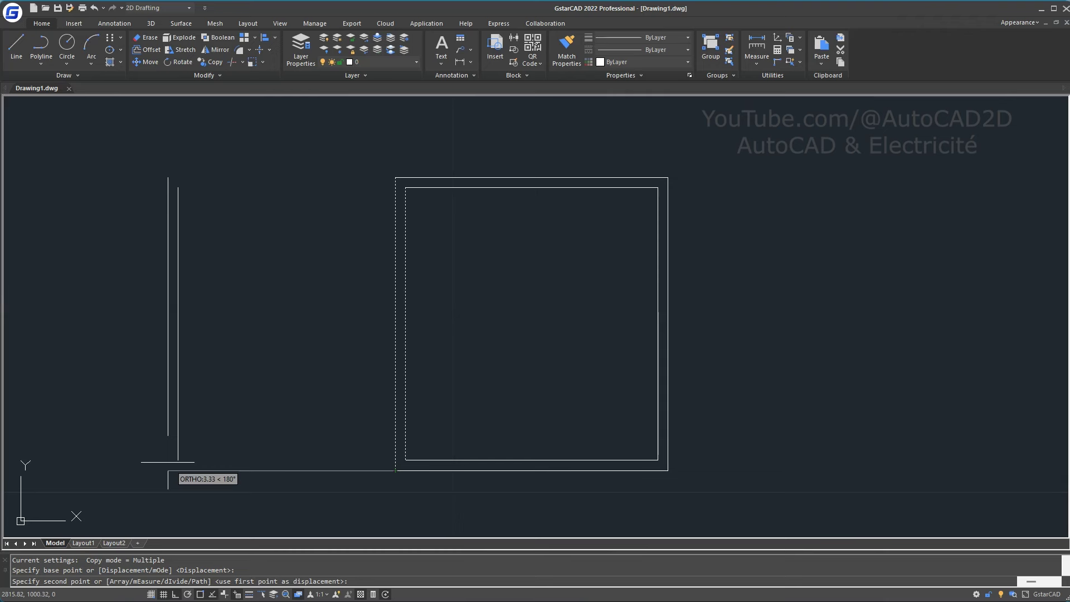
type("3.15")
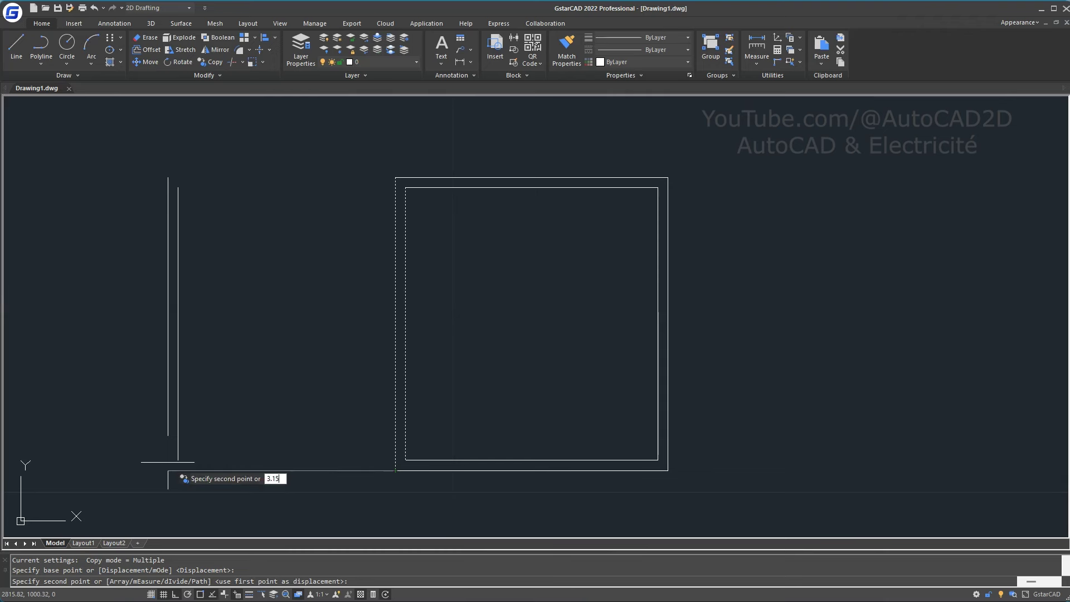
key("Return")
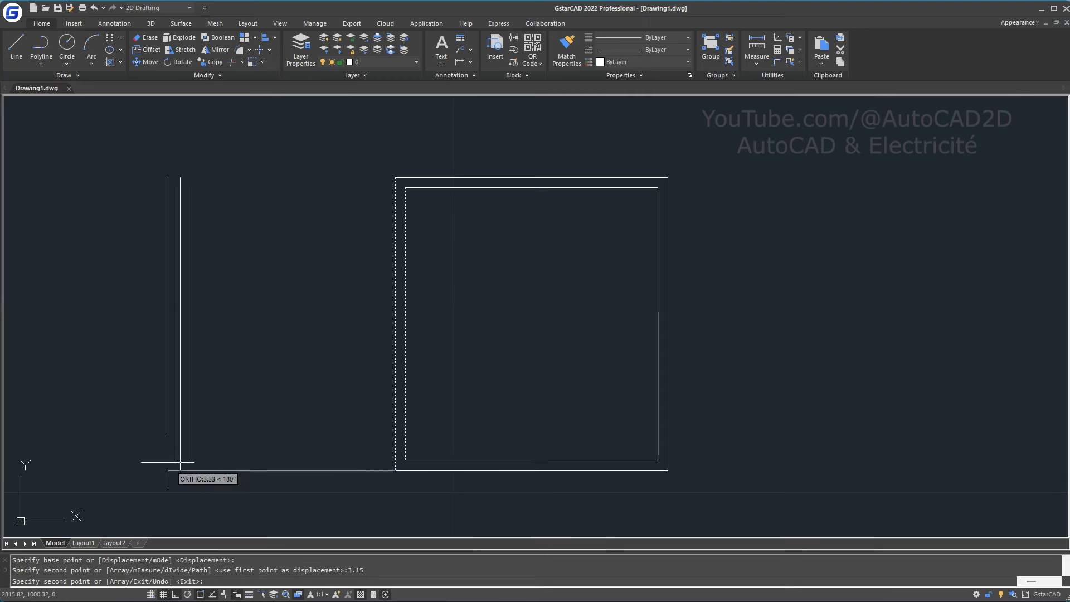
key("Return")
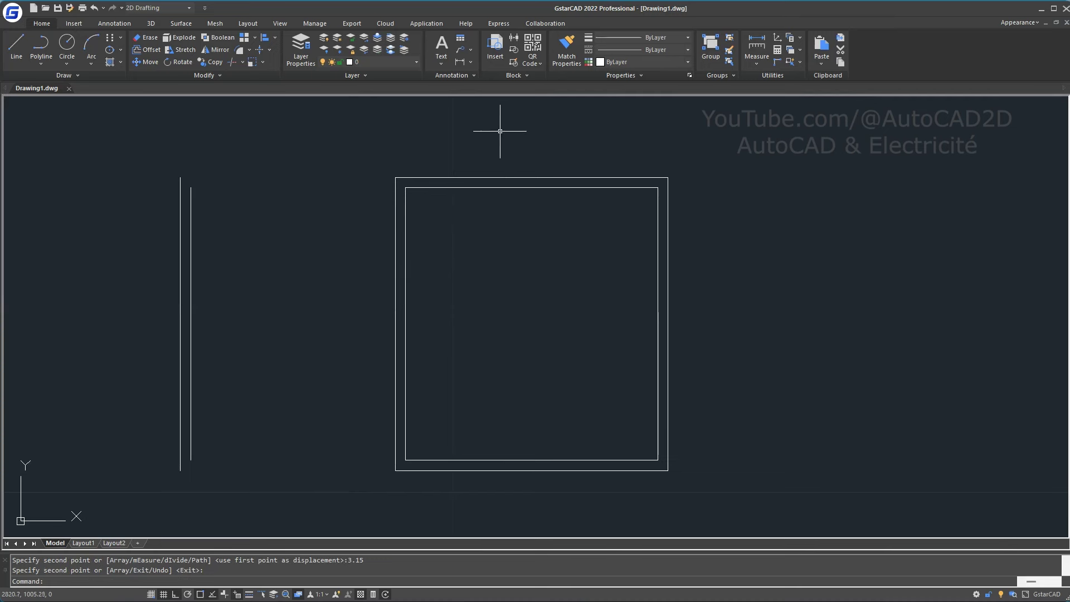
left_click(585, 289)
left_click(445, 123)
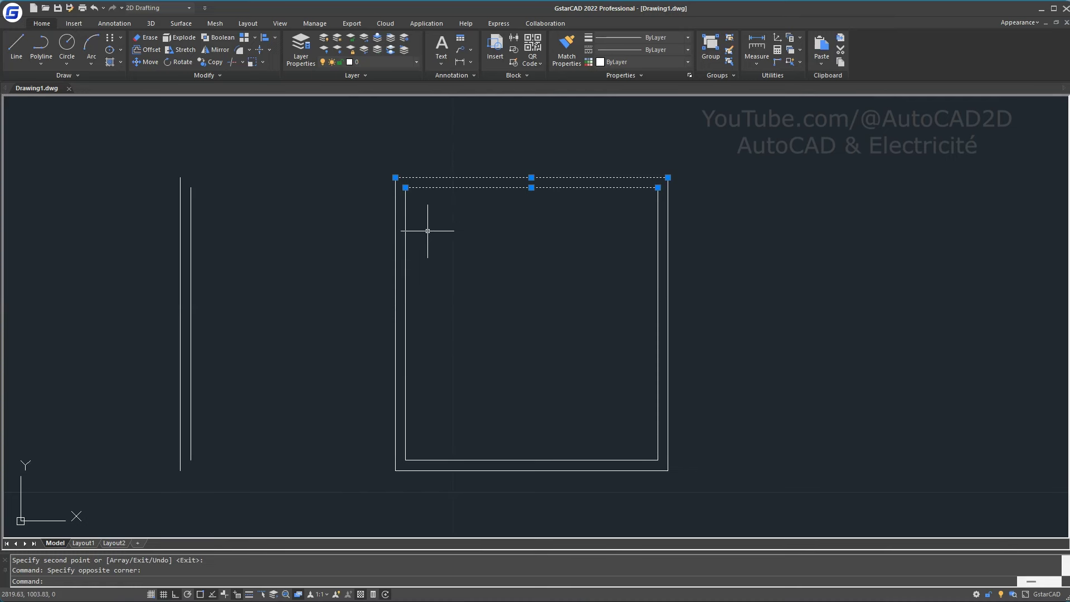
- Copy the two bottom wall lines 1 unit down from the lower-left corner
middle_click_drag(482, 360, 482, 329)
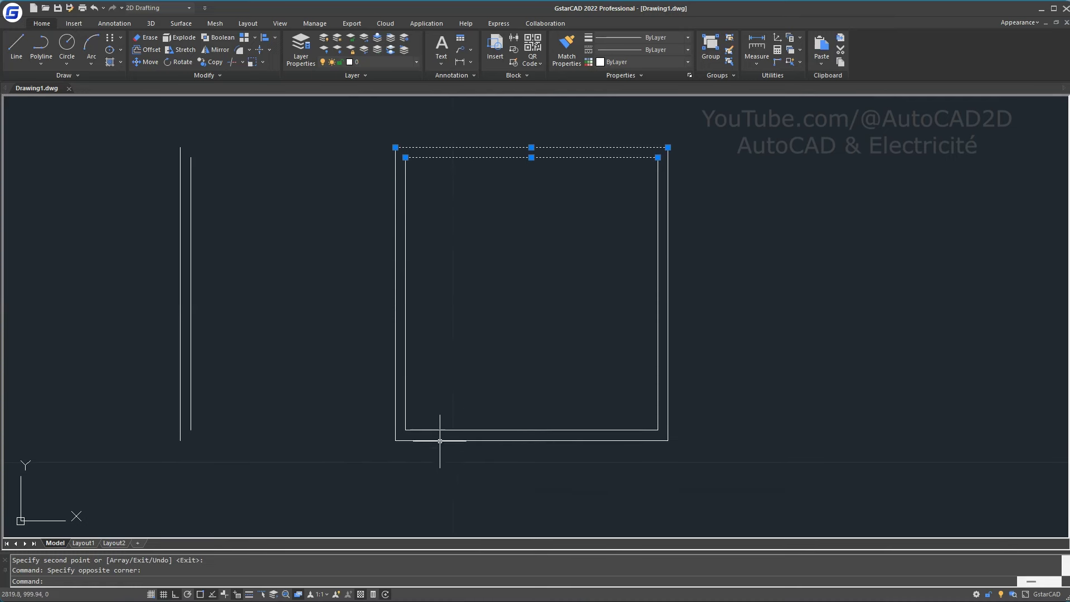
key("Escape")
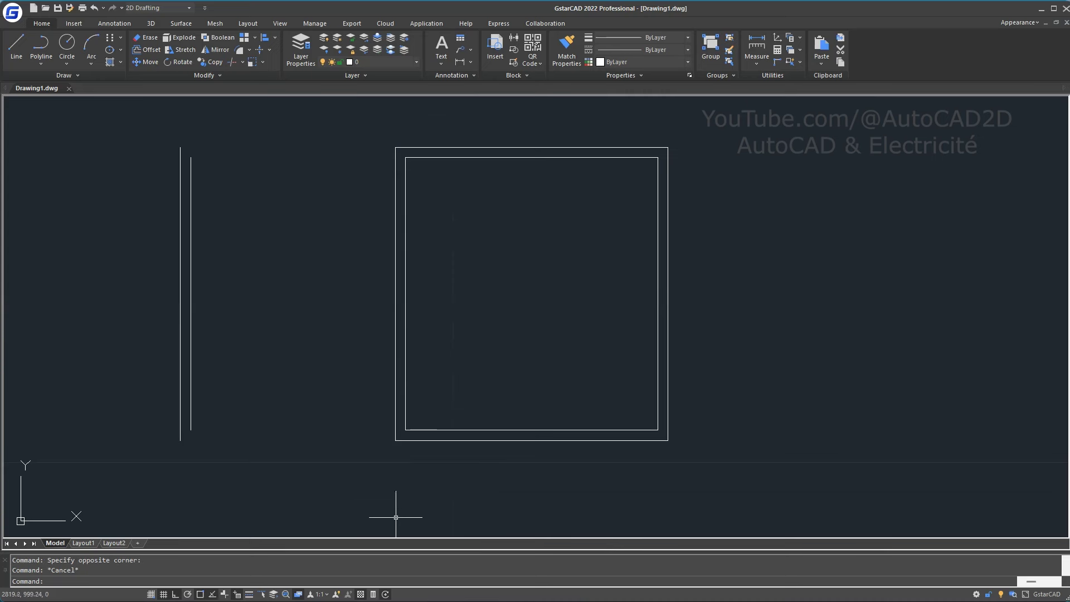
left_click(530, 490)
left_click(441, 297)
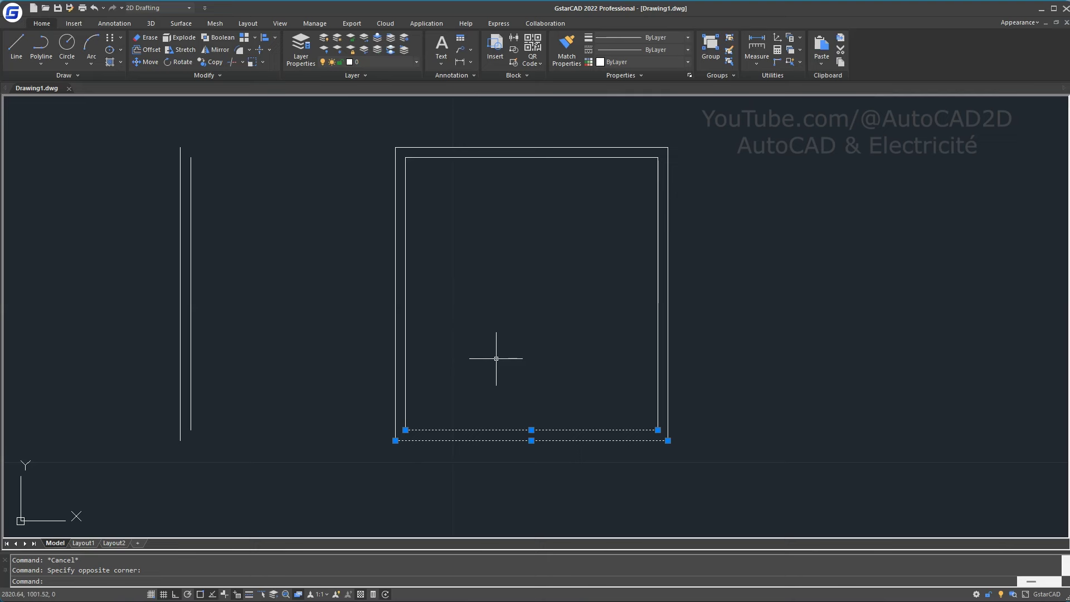
type("c")
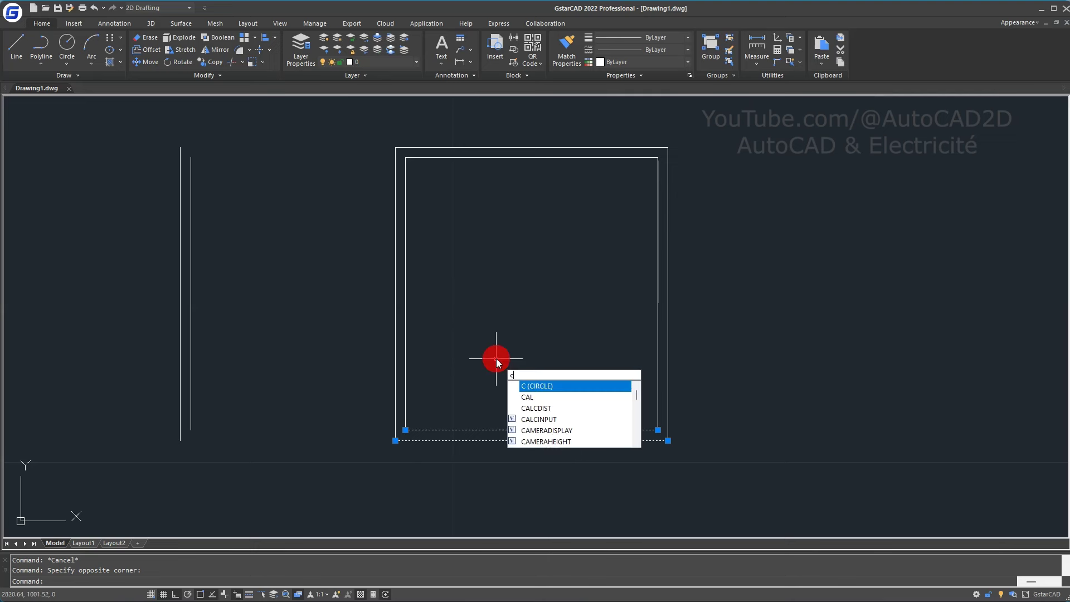
type("opy")
key("Return")
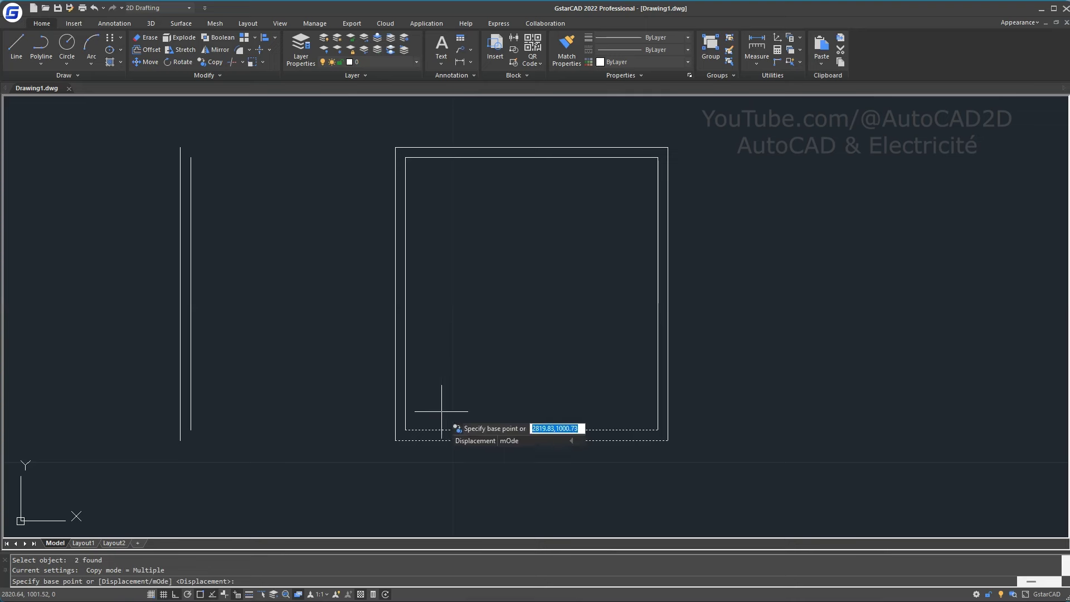
left_click(395, 440)
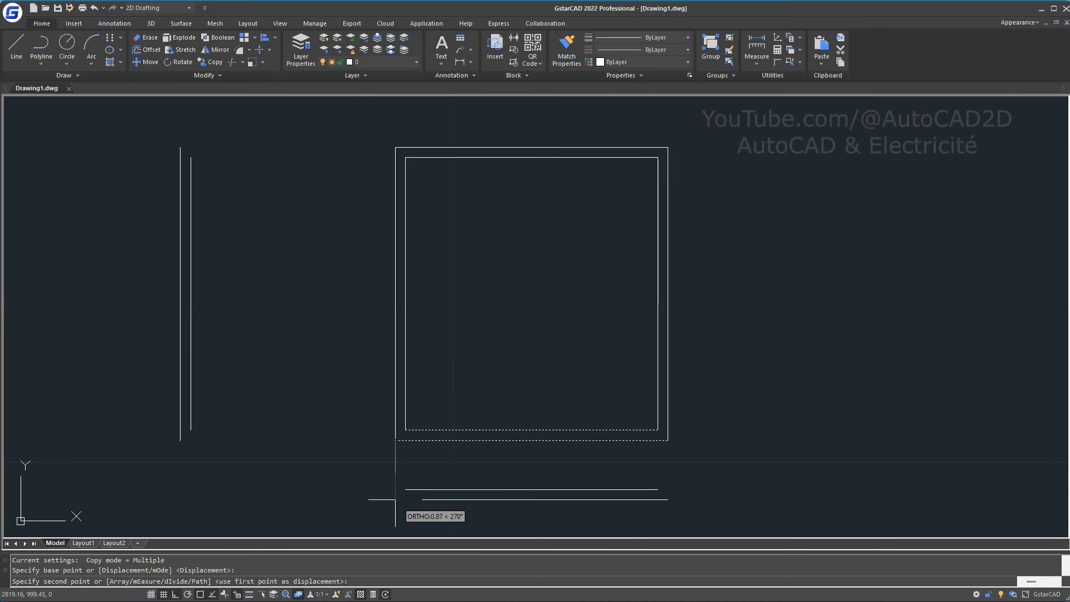
type("1")
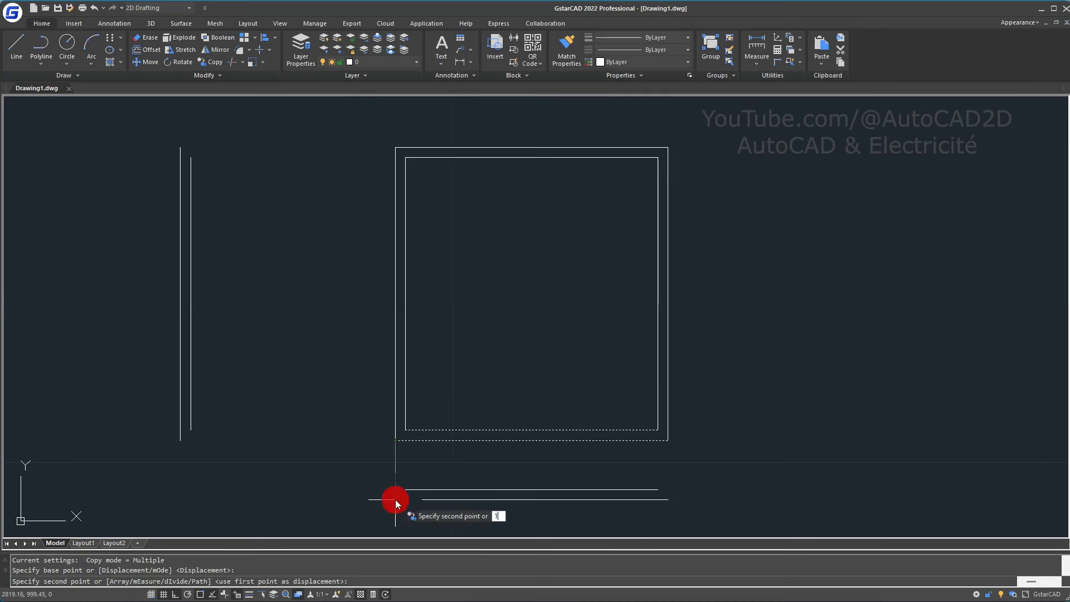
key("Return")
key("Return")
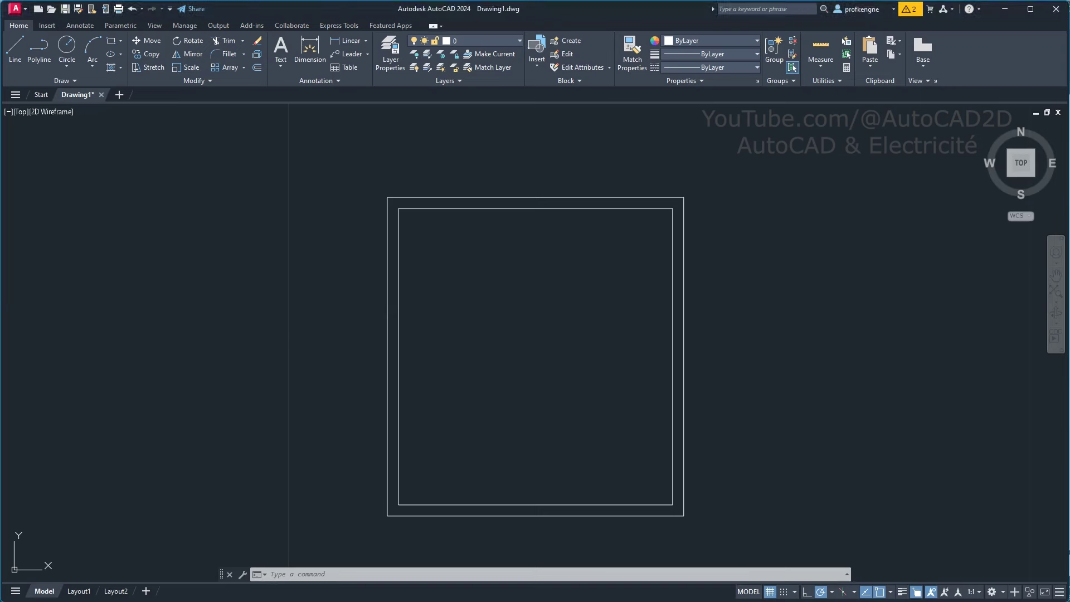
- Copy the two left wall lines 3.15 units left from the outer lower-left corner, with Ortho on
middle_click_drag(528, 354, 528, 311)
left_click(529, 323)
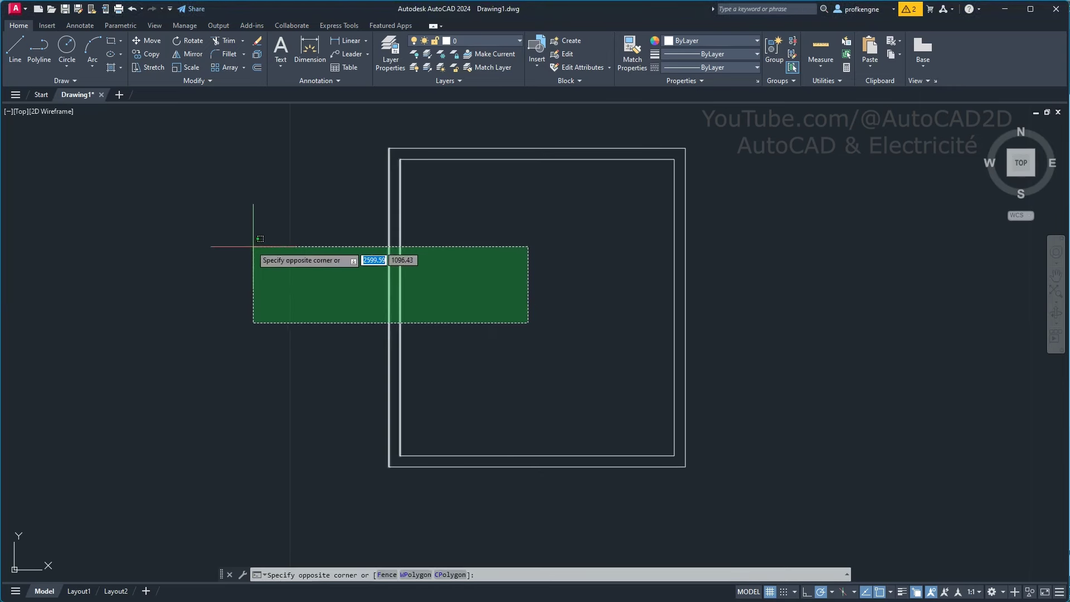
left_click(253, 240)
type("cp")
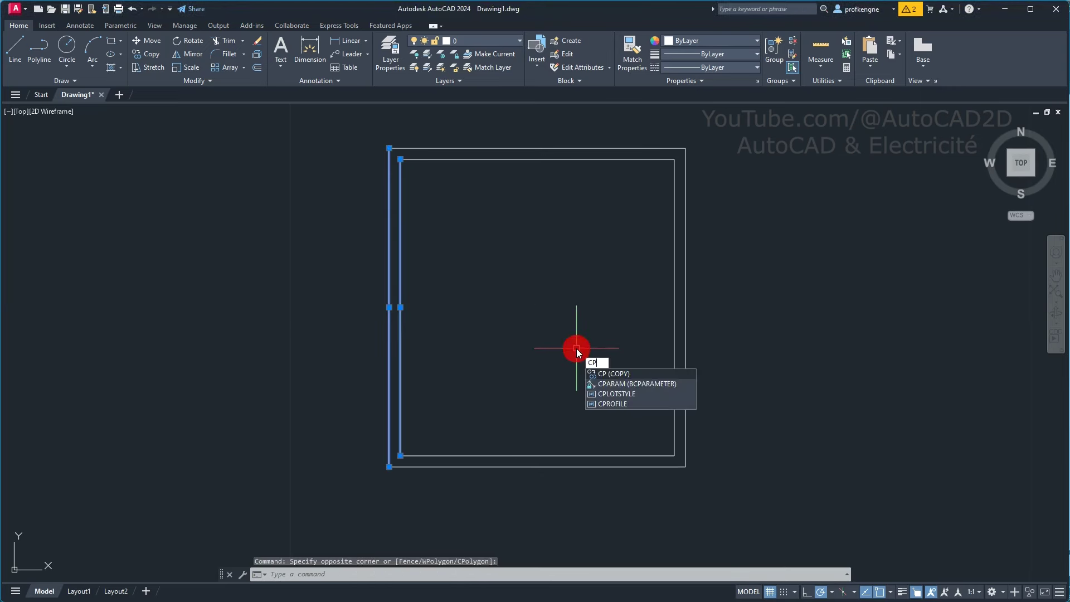
key("Return")
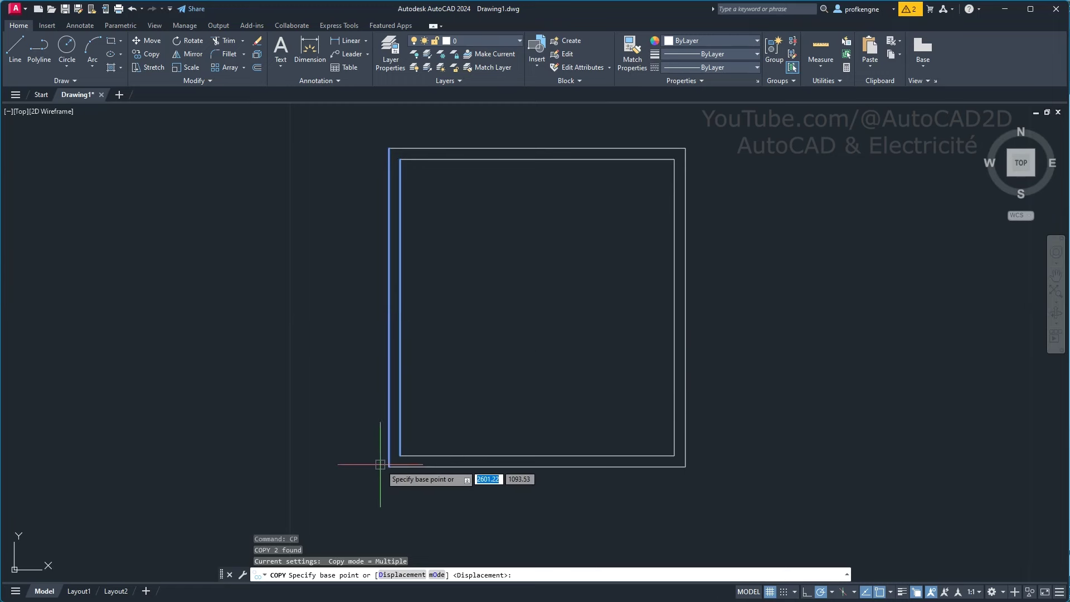
left_click(389, 466)
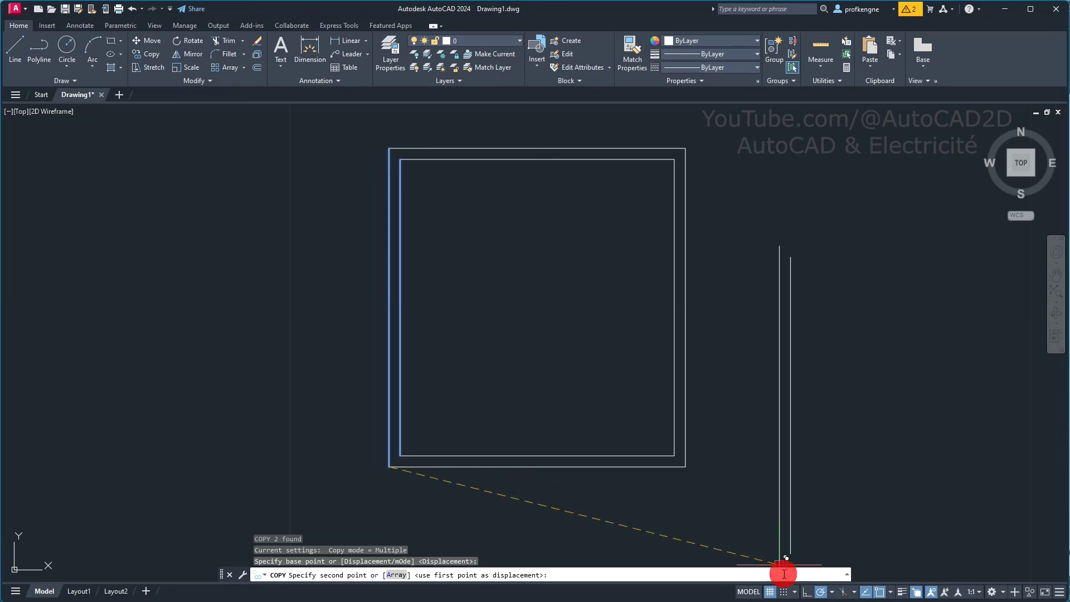
left_click(806, 592)
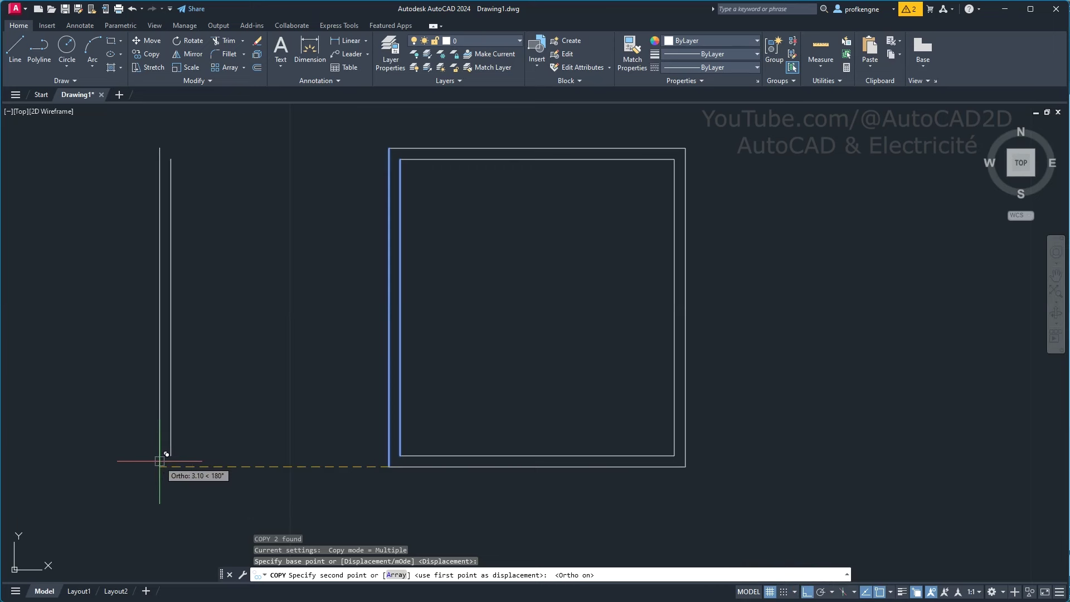
type("3.15")
key("Return")
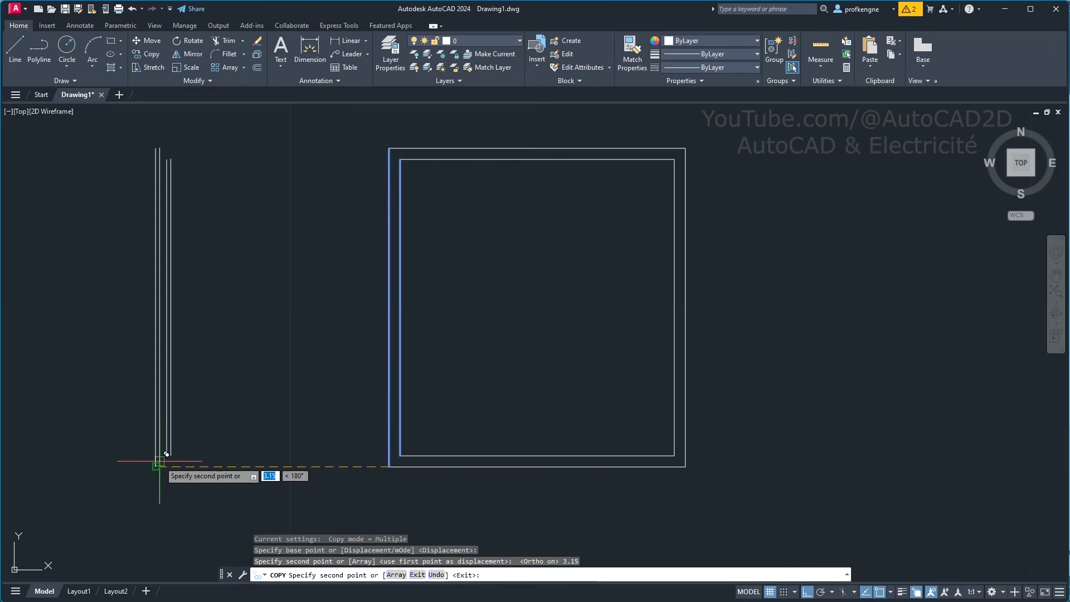
key("Return")
middle_click_drag(281, 410, 329, 318)
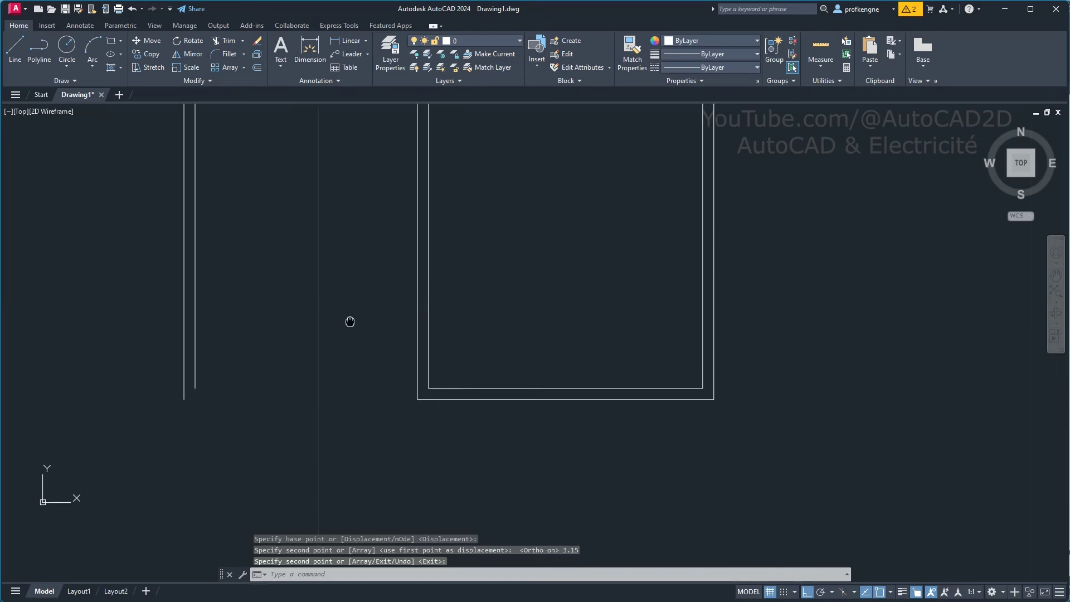
- Copy the two bottom wall lines 1 unit down from the bottom-left corner
left_click(553, 449)
left_click(498, 294)
mouse_move(501, 299)
middle_mouse_down()
mouse_move(503, 385)
mouse_move(498, 374)
middle_mouse_up()
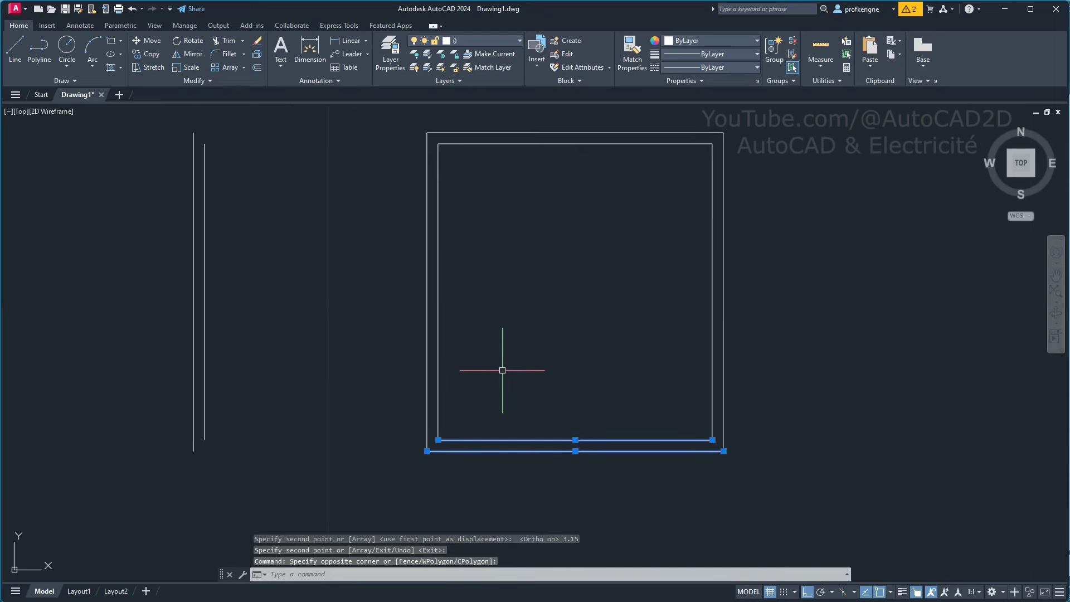
type("co")
key("Return")
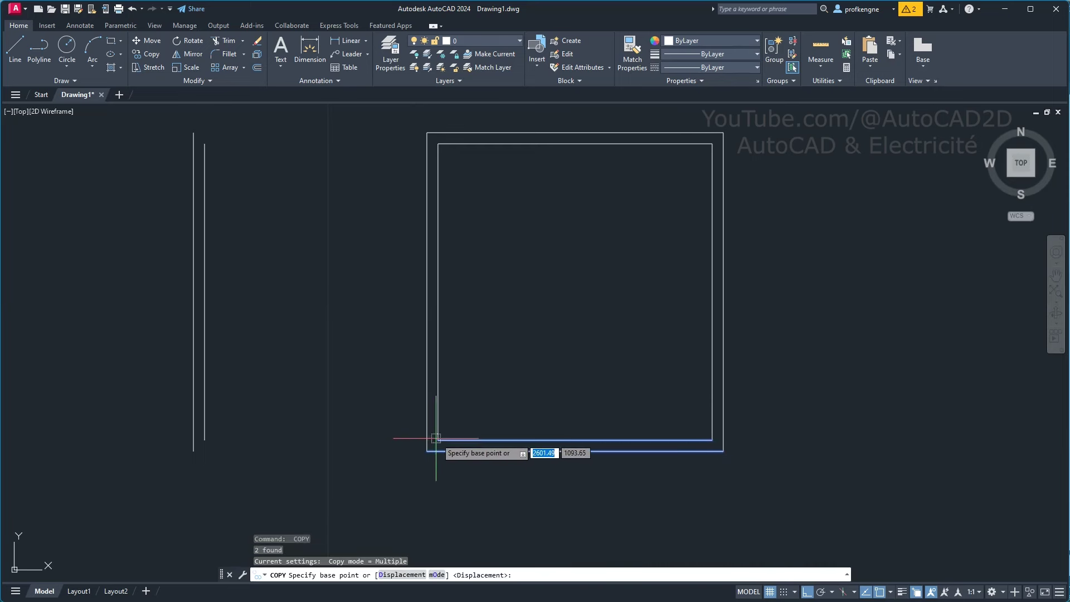
left_click(426, 451)
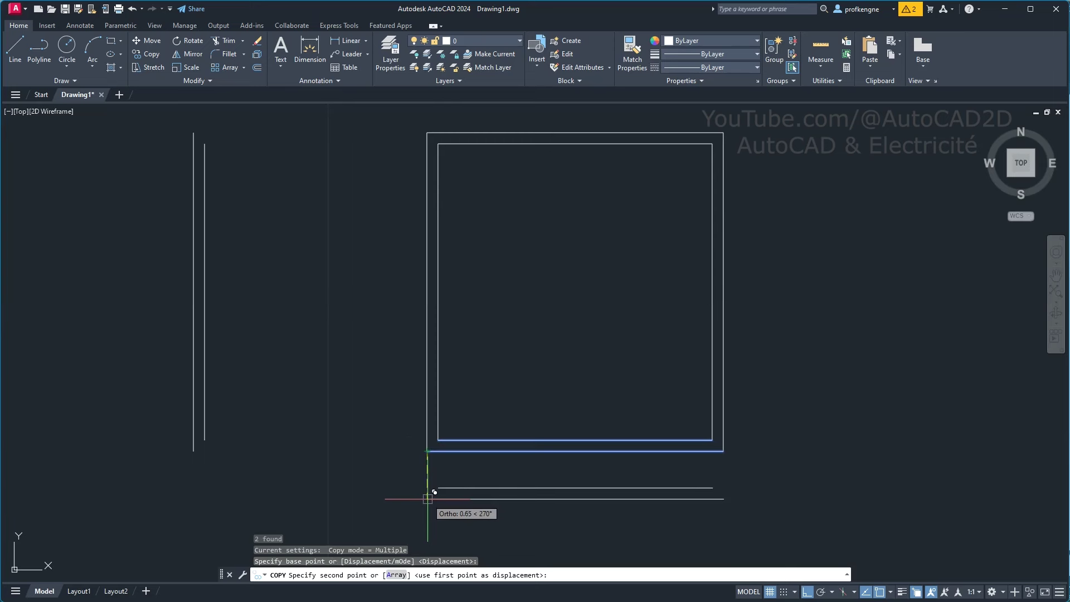
type("1")
key("Return")
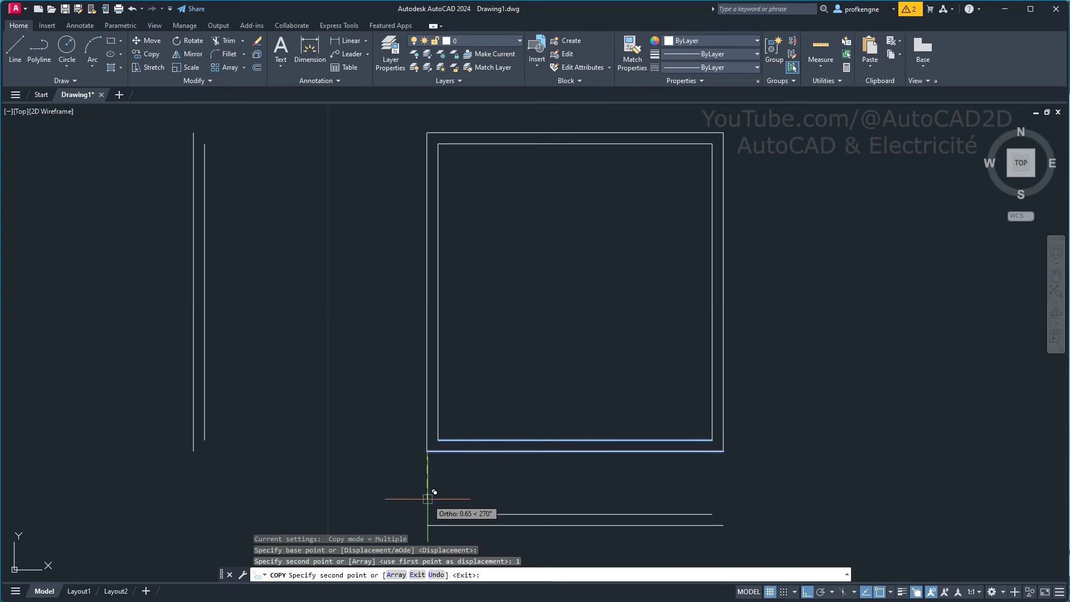
key("Return")
middle_click_drag(441, 490, 463, 435)
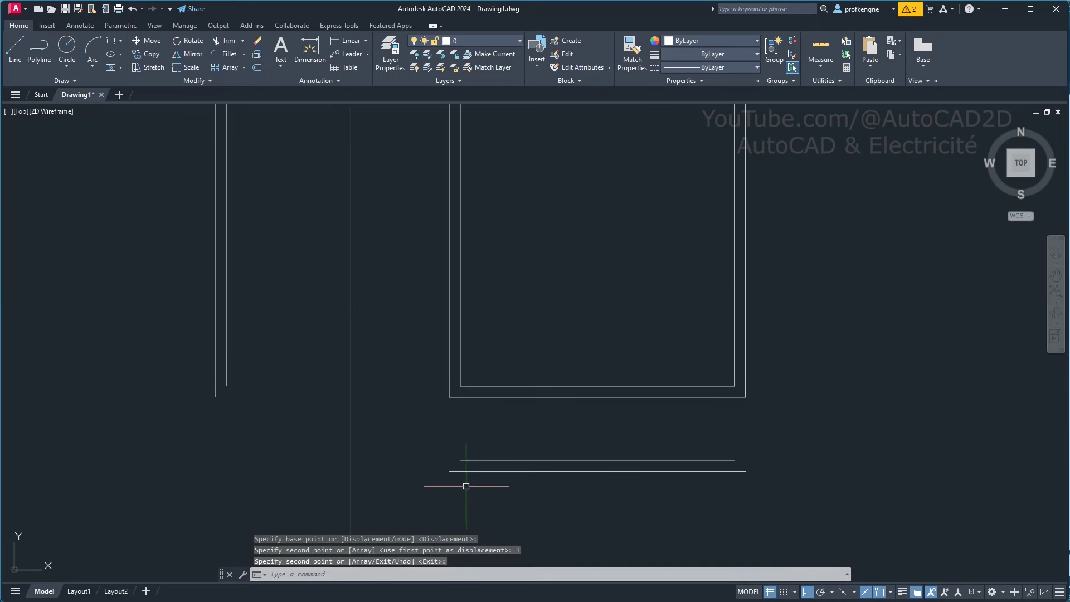
middle_click_drag(285, 369, 276, 414)
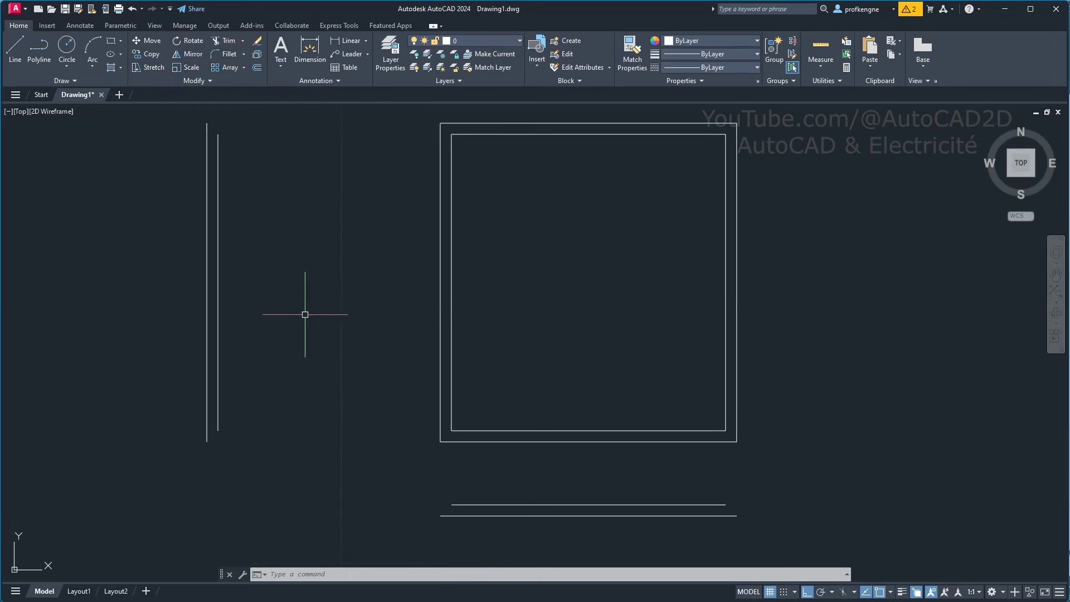
- Fillet the outer left and bottom lines, then the inner pair, into closed corners
type("F")
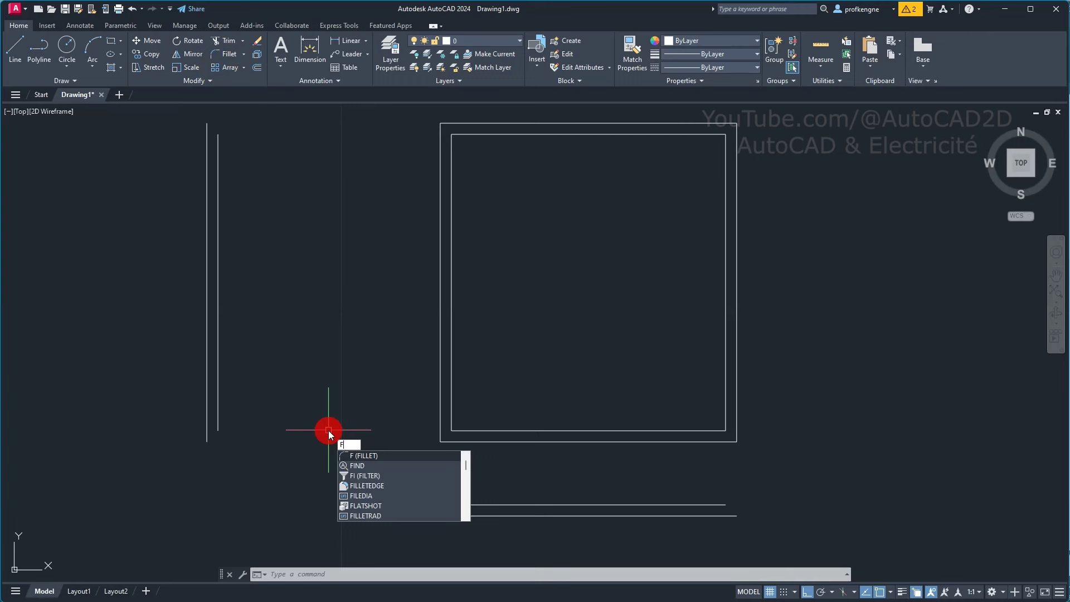
key("Return")
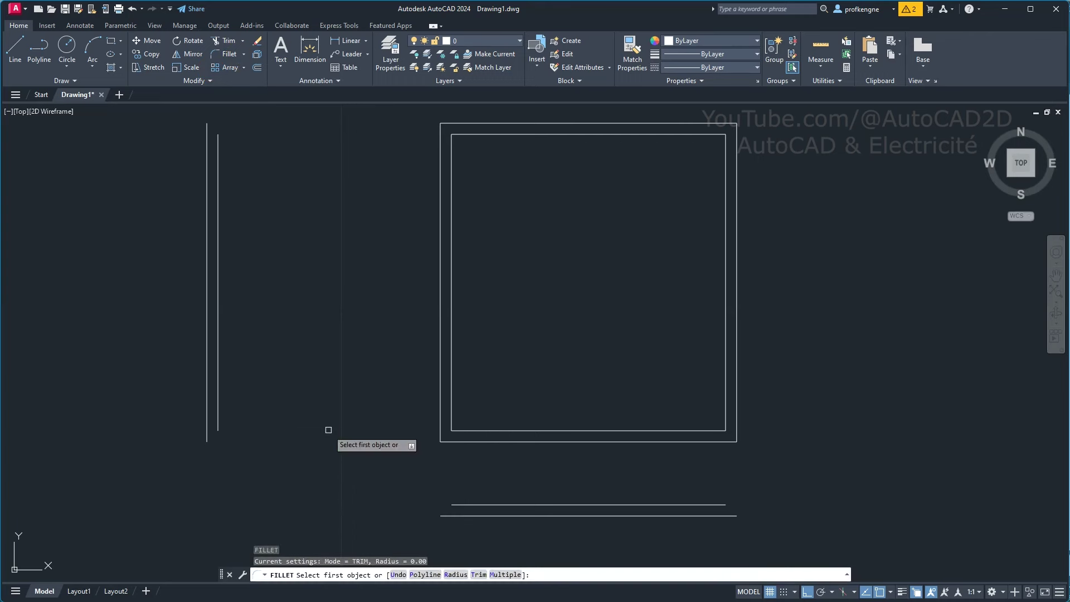
left_click(208, 434)
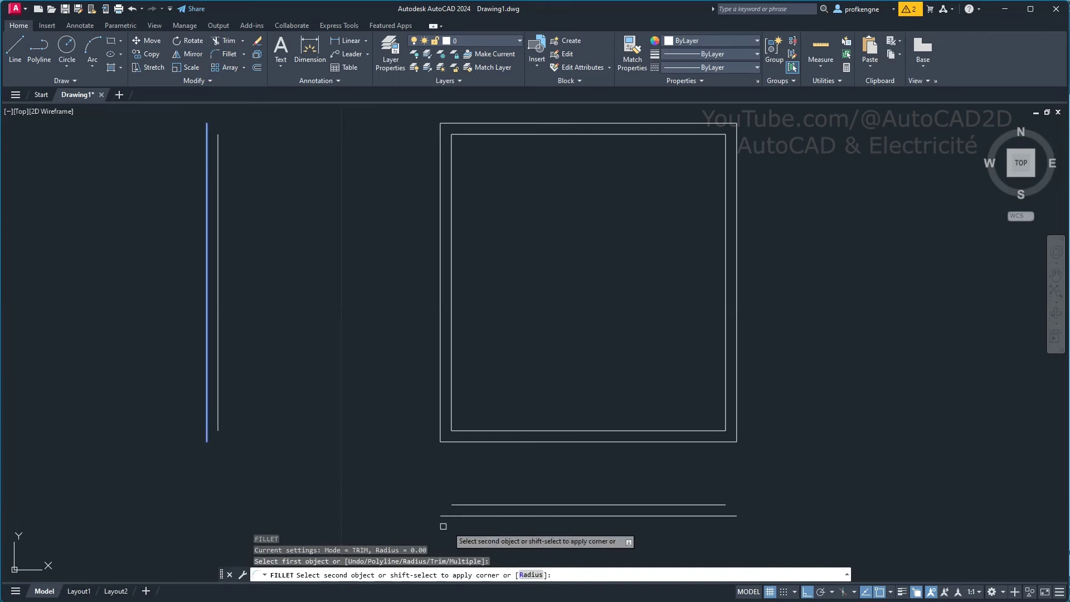
left_click(473, 517)
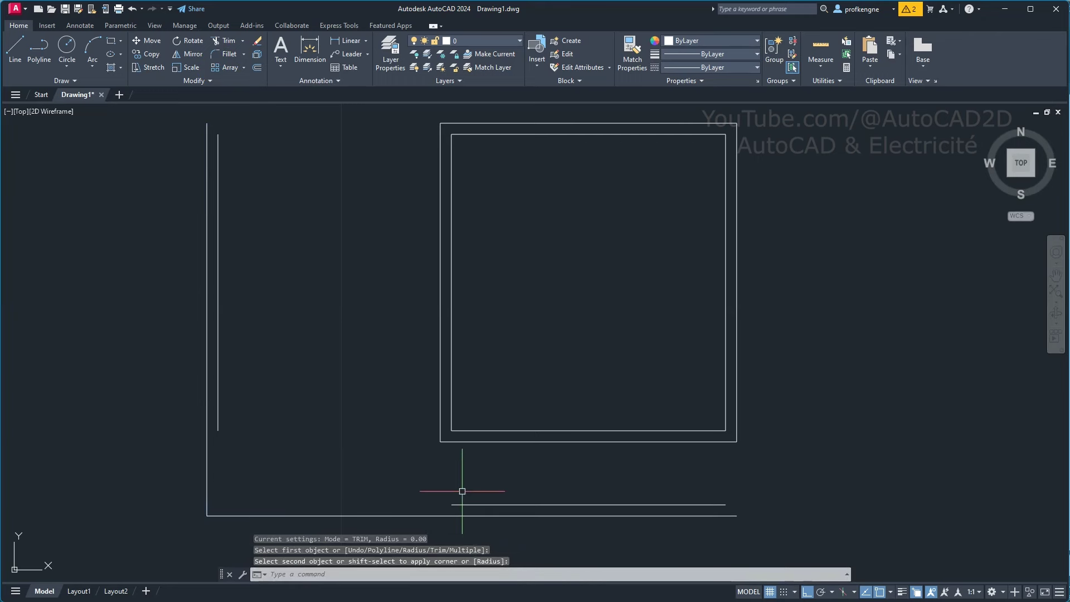
key("Return")
left_click(483, 504)
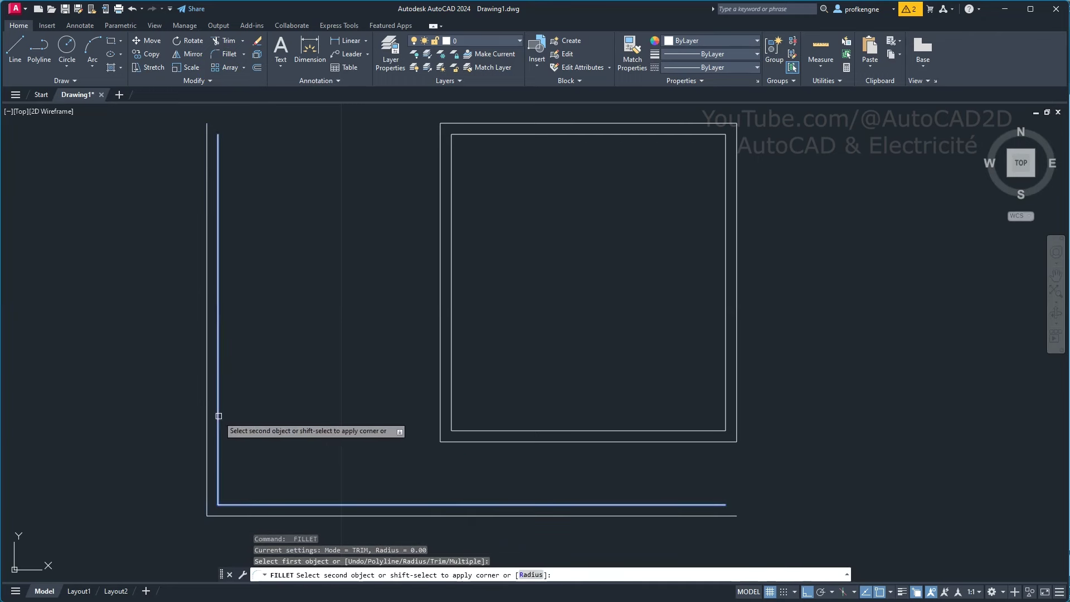
left_click(218, 417)
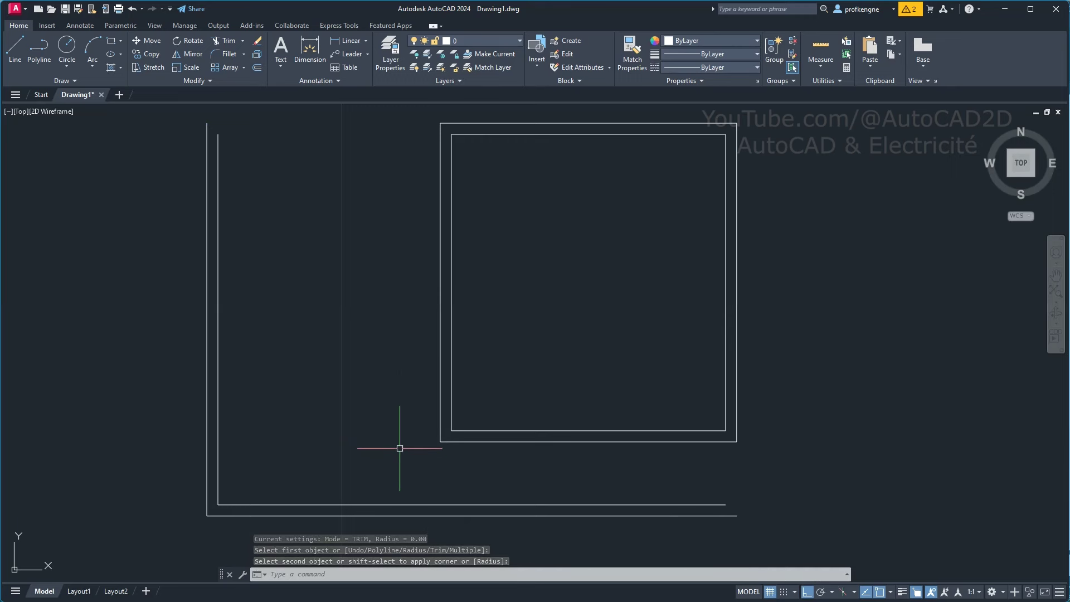
left_click(230, 44)
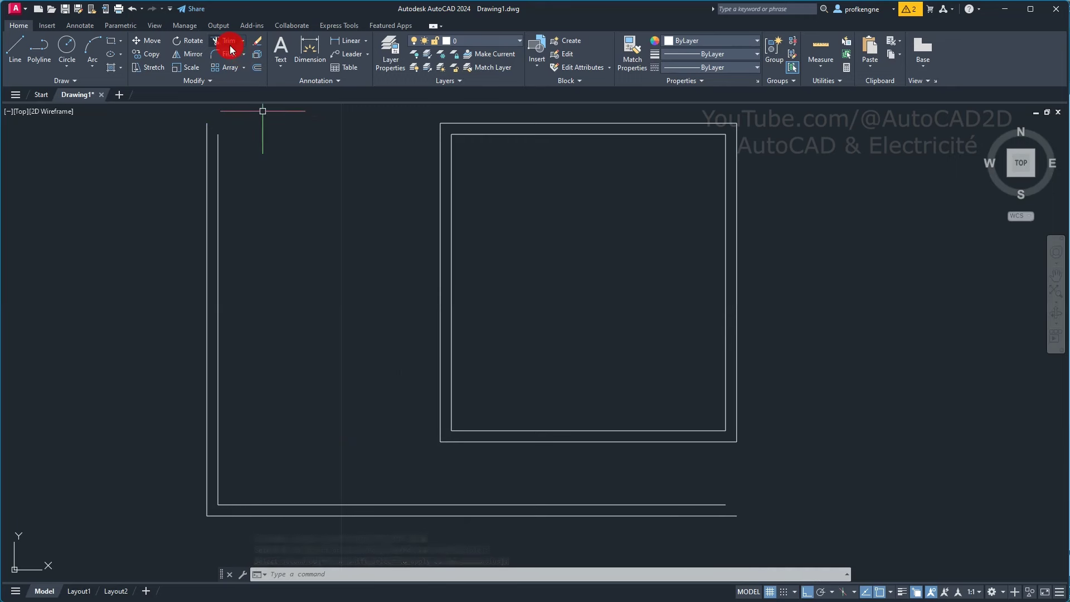
- Extend the room's outer and inner left wall lines down to the new bottom wall
left_click(242, 42)
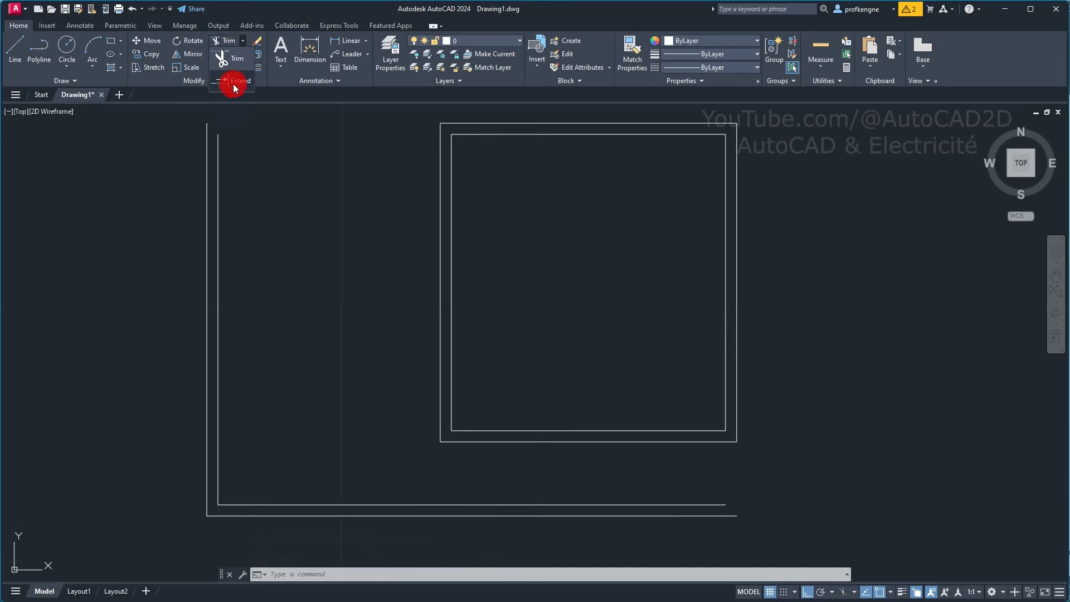
left_click(233, 84)
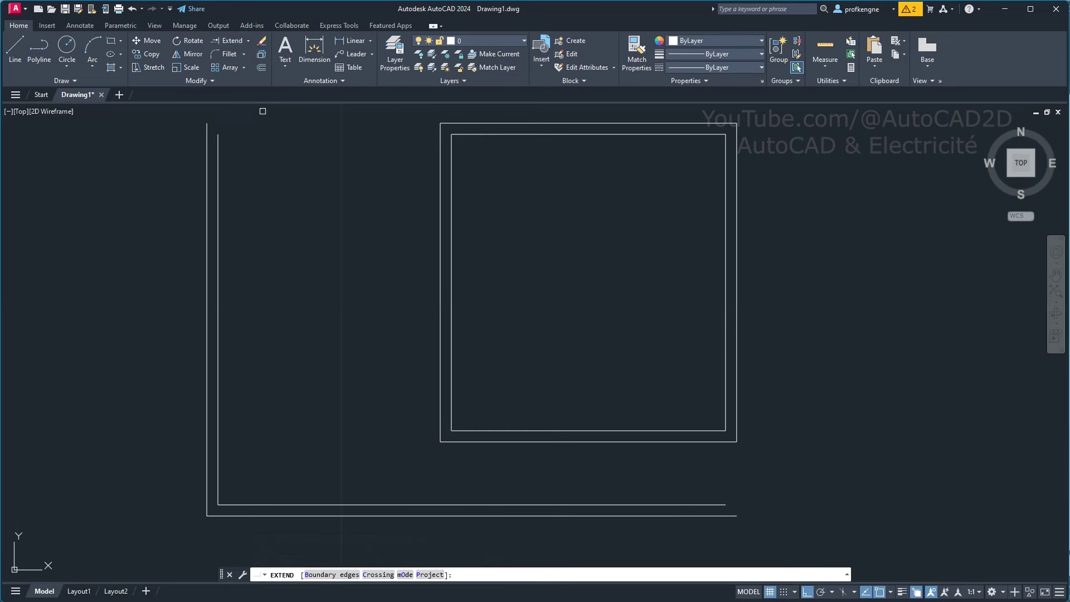
left_click(441, 404)
left_click(452, 402)
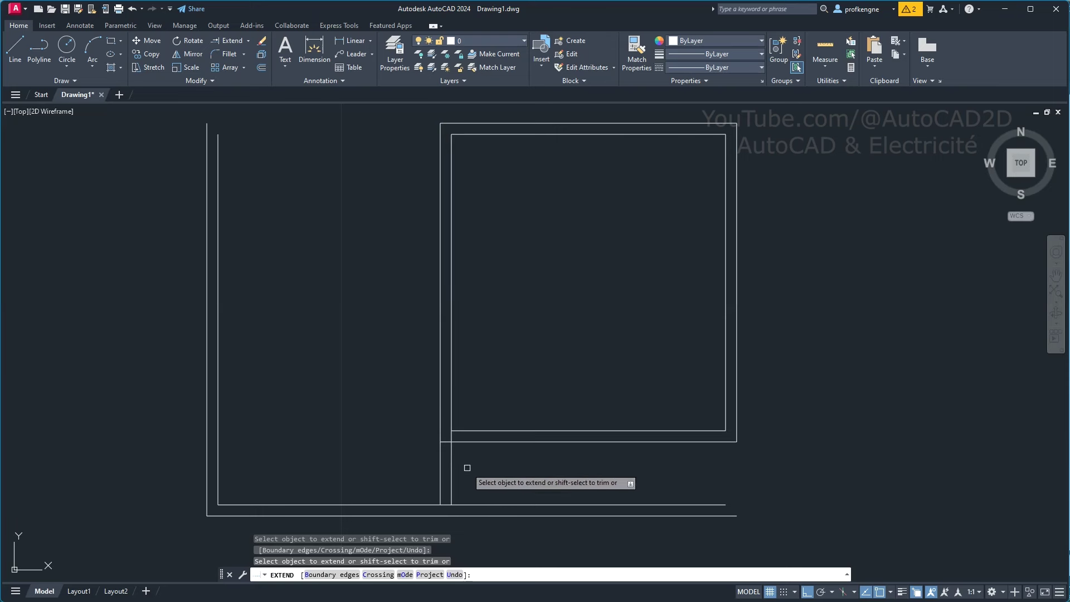
left_click(474, 501)
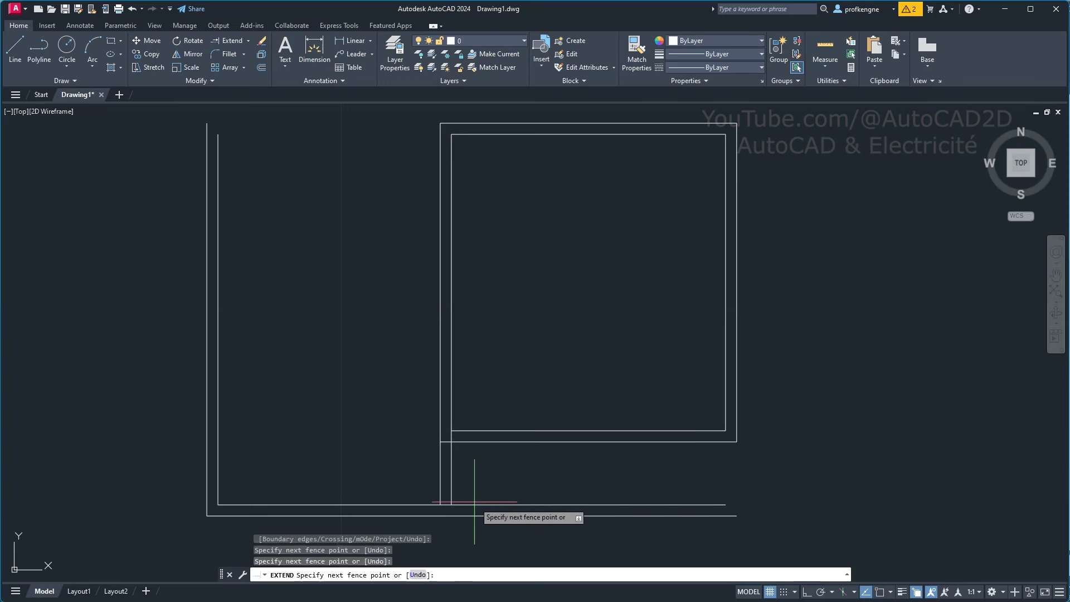
left_click(473, 535)
key("Return")
left_click(452, 490)
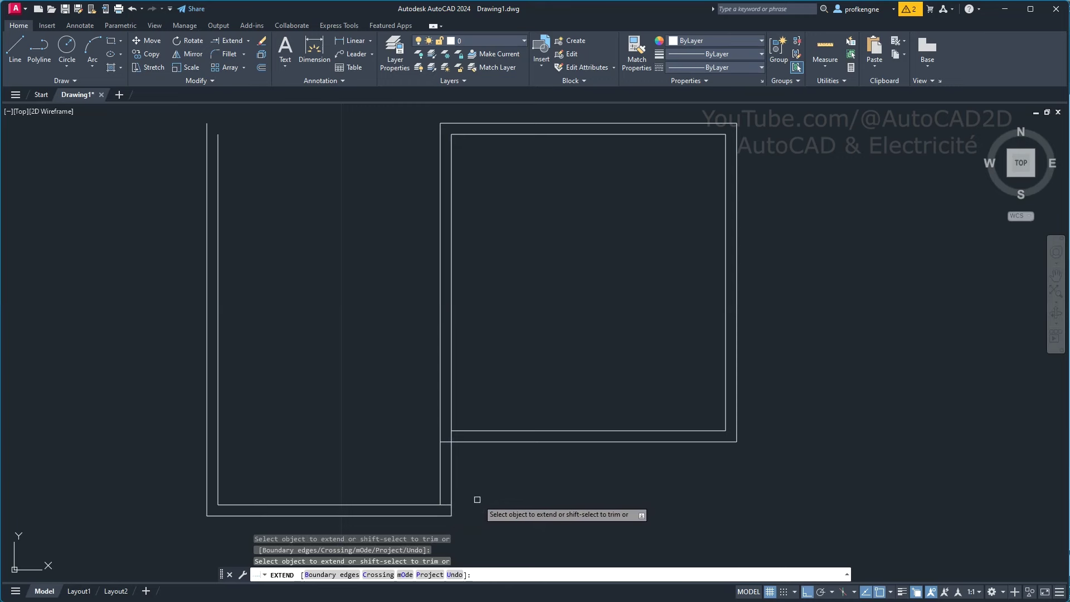
right_click(500, 505)
left_click(499, 507)
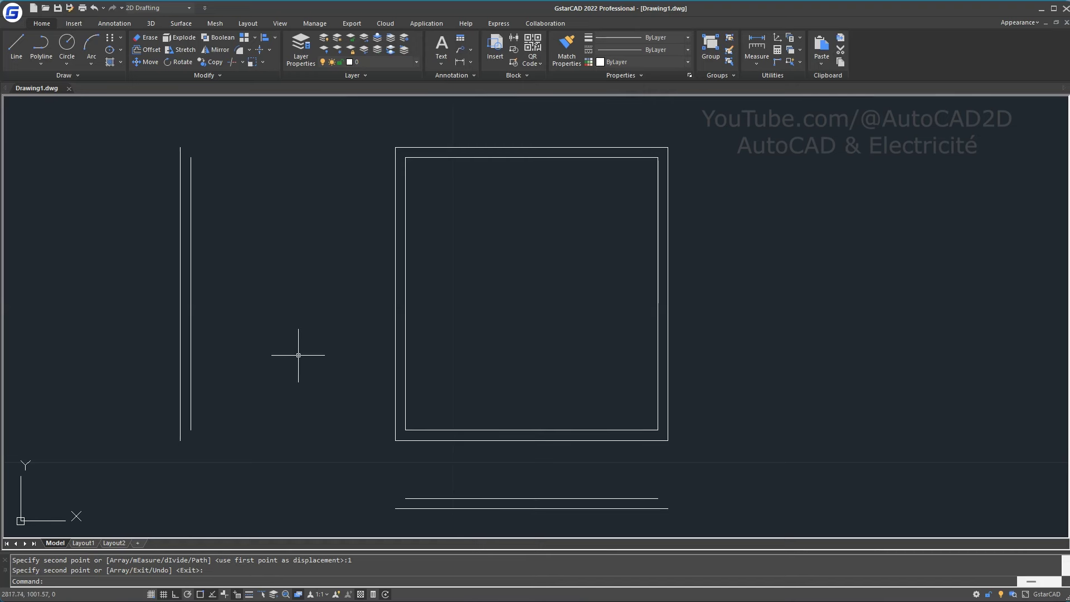
- Fillet the outer left and bottom lines, then the inner pair, into closed corners
type("f")
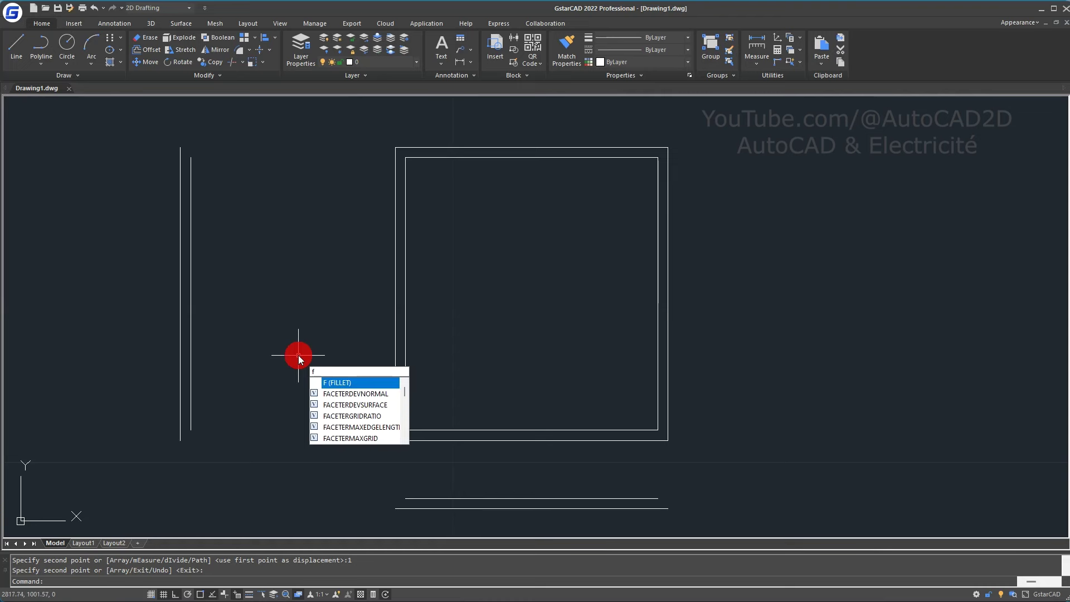
key("Return")
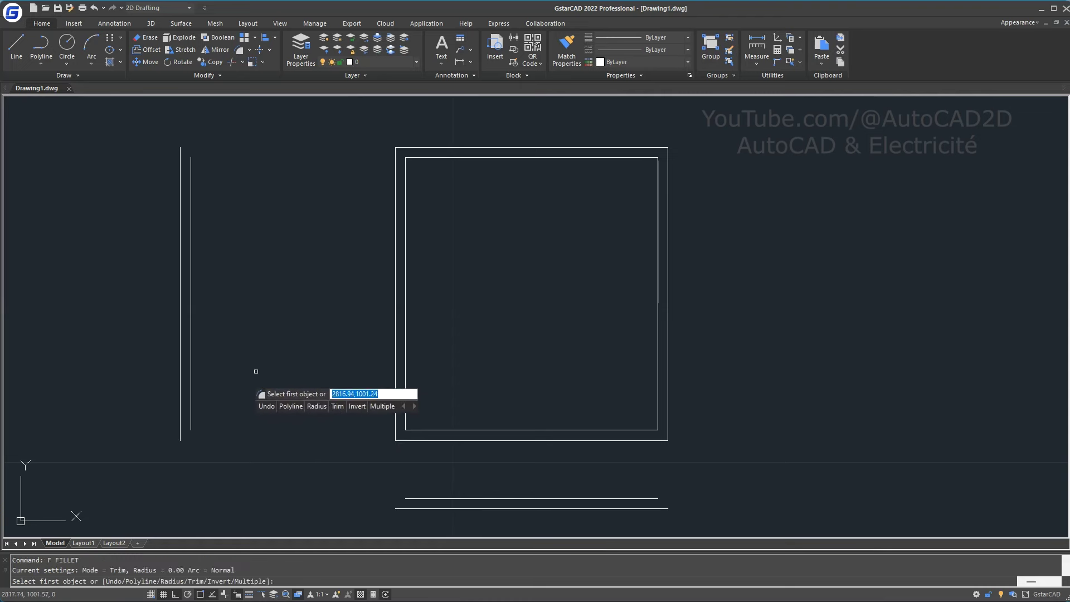
left_click(179, 419)
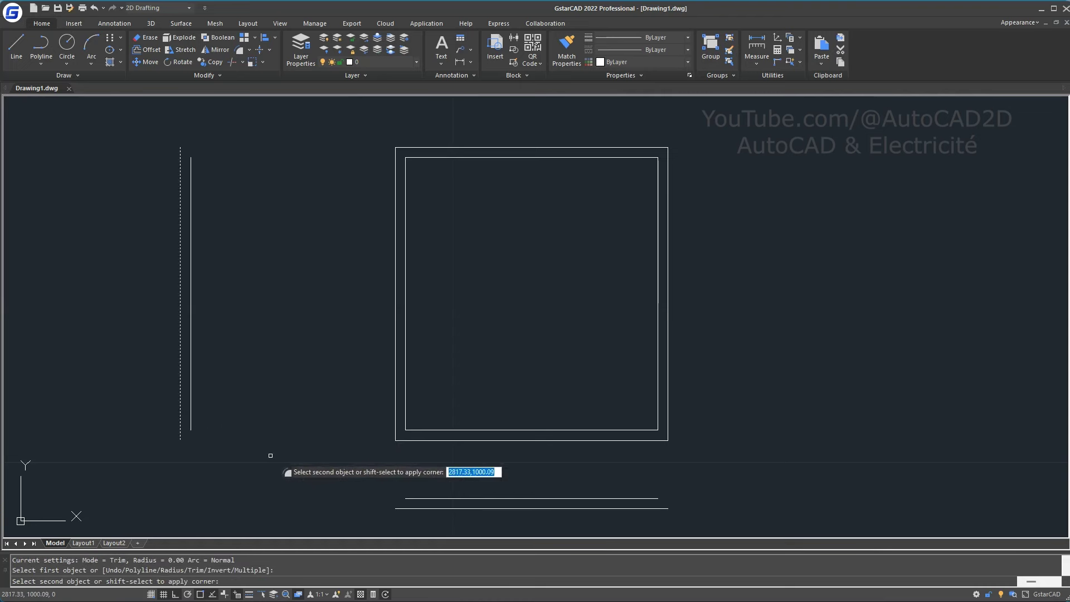
left_click(413, 508)
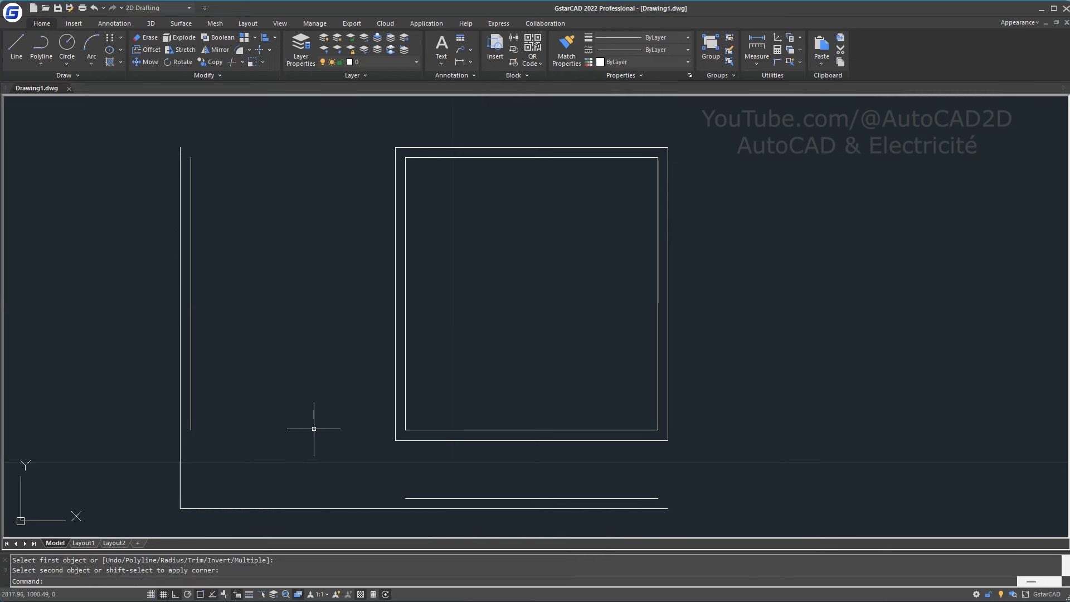
key("Return")
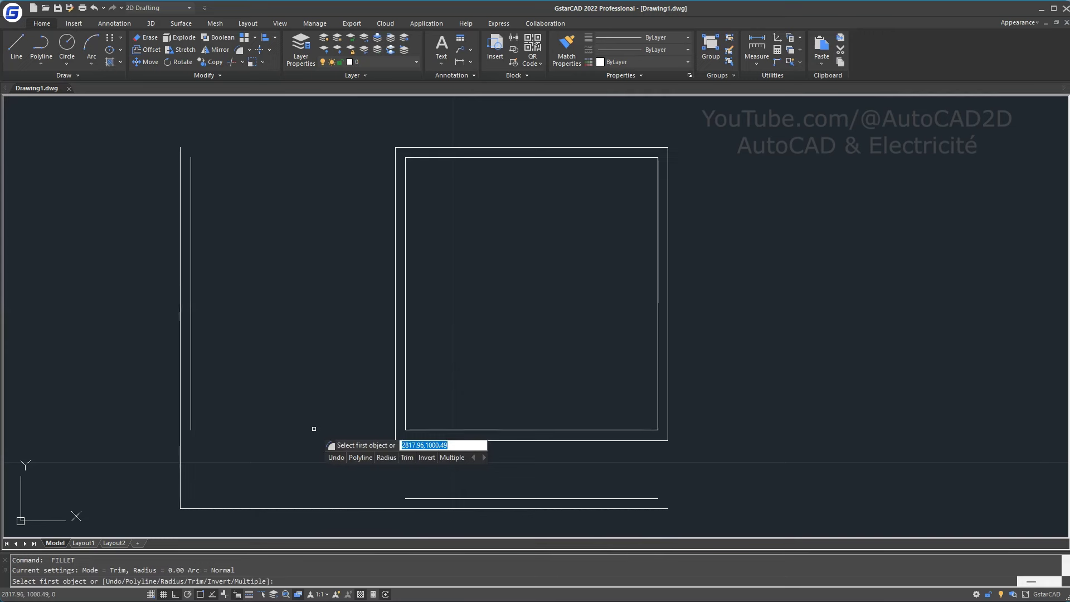
left_click(420, 498)
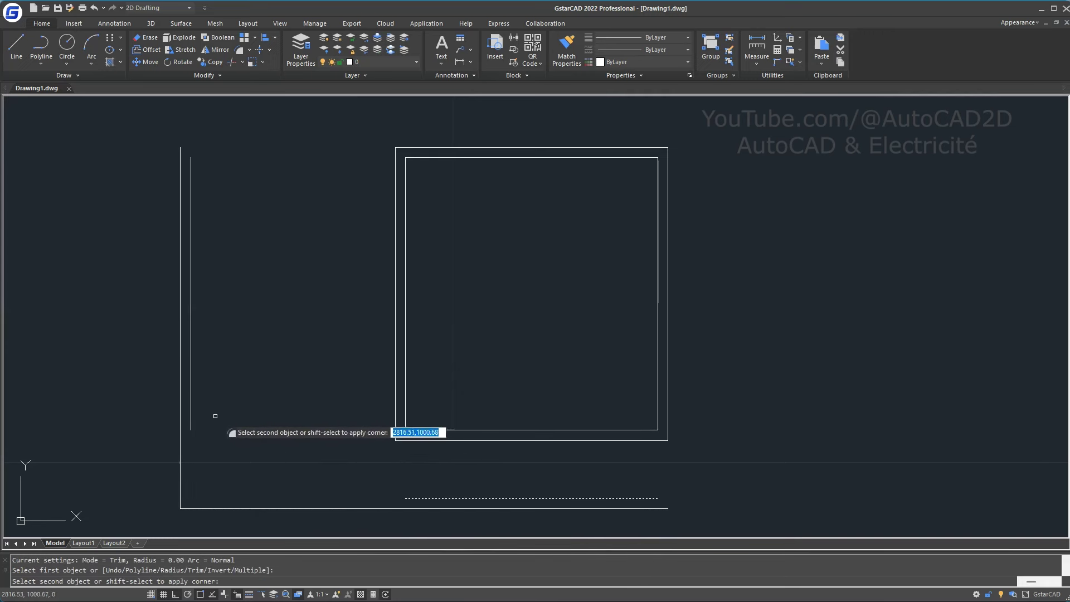
left_click(191, 435)
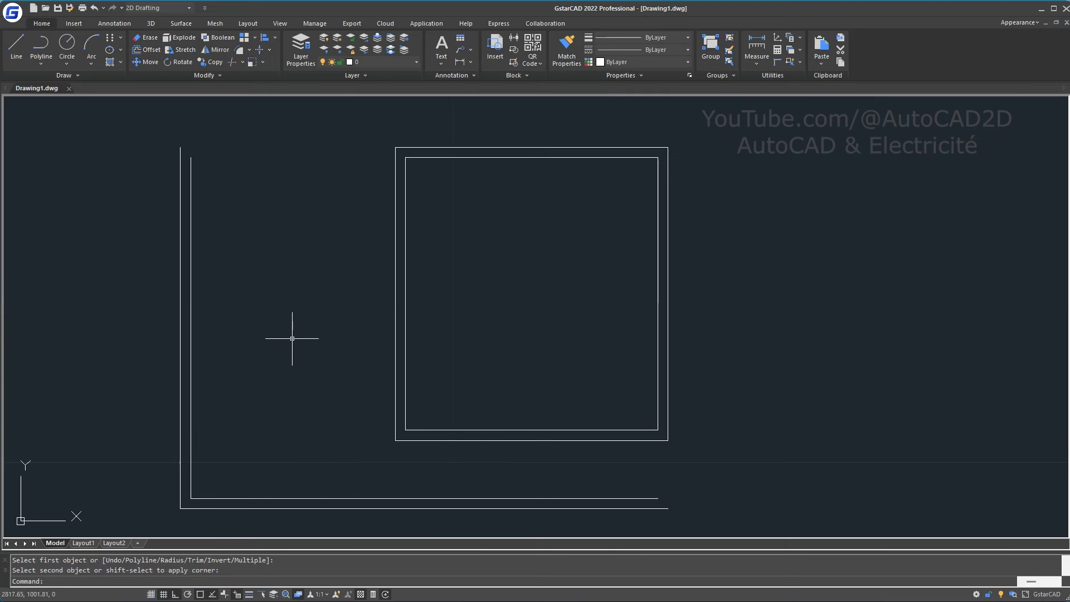
type("tri")
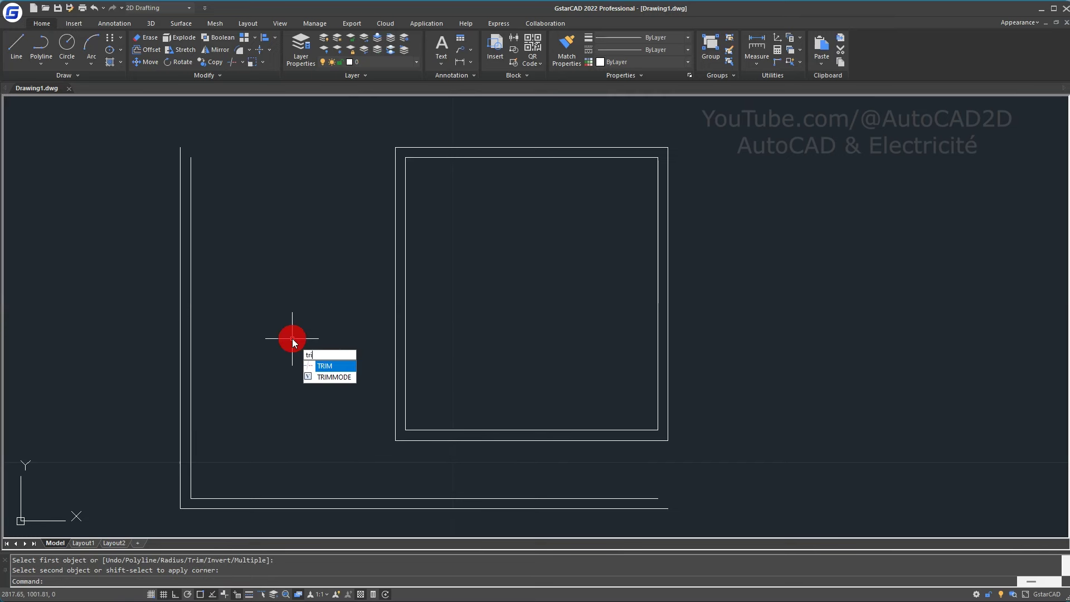
key("Return")
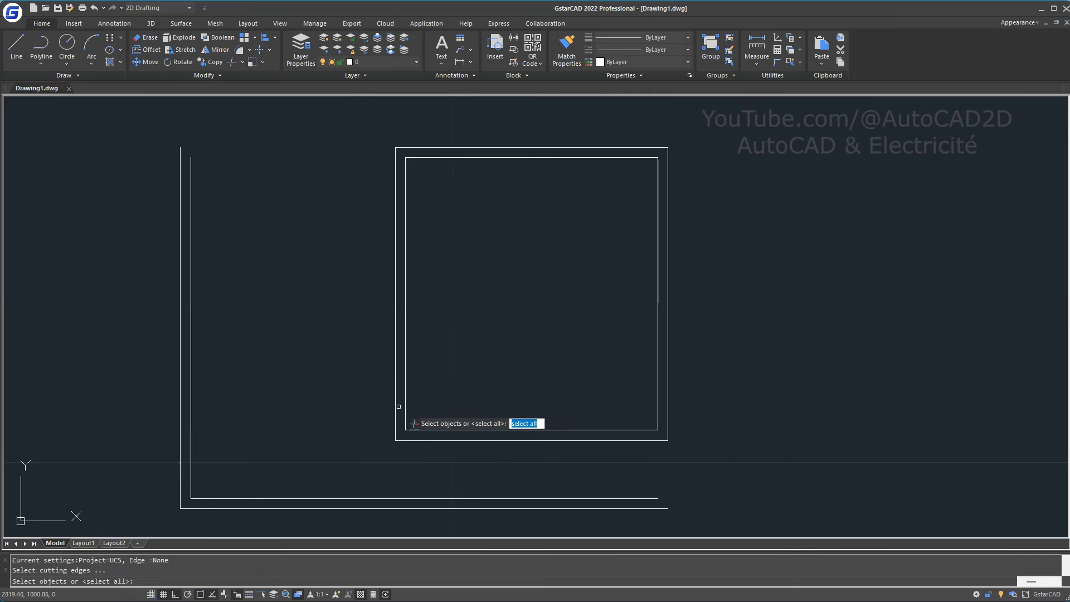
left_click(395, 434)
left_click(396, 428)
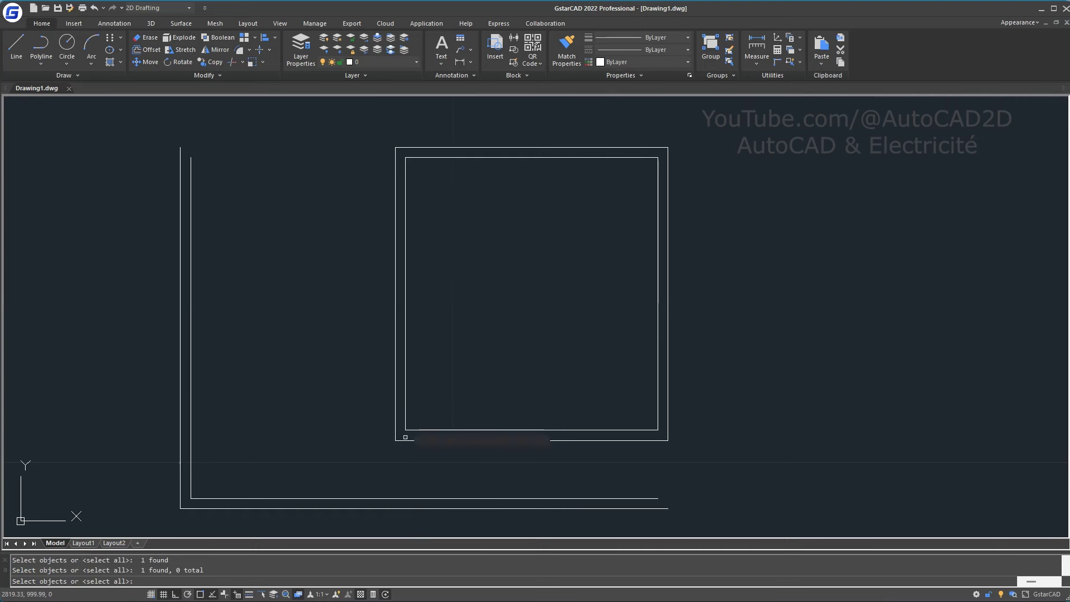
key("Escape")
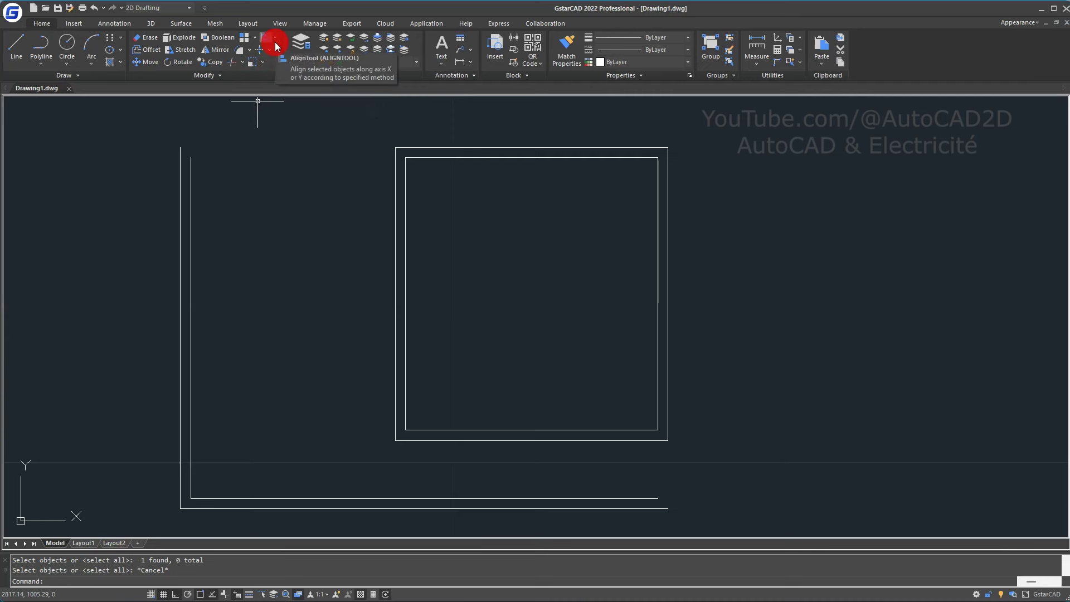
left_click(241, 62)
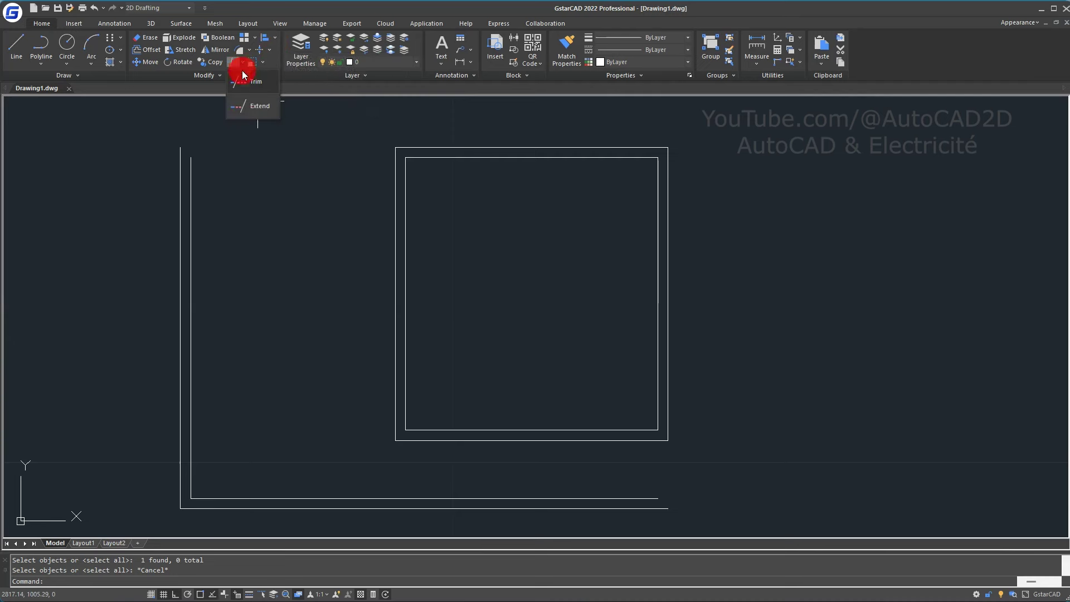
left_click(254, 108)
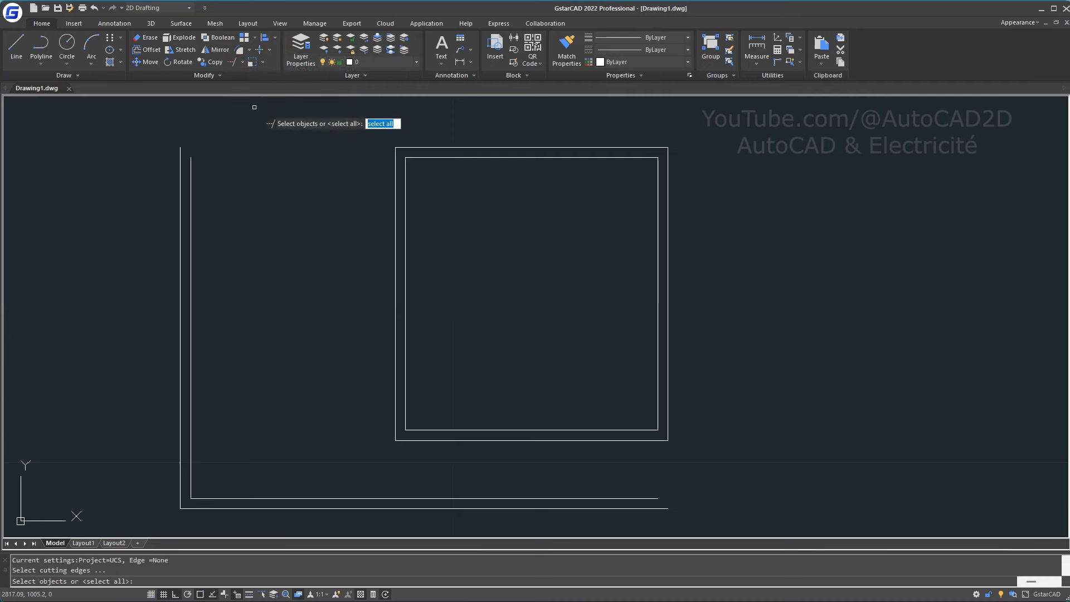
left_click(393, 419)
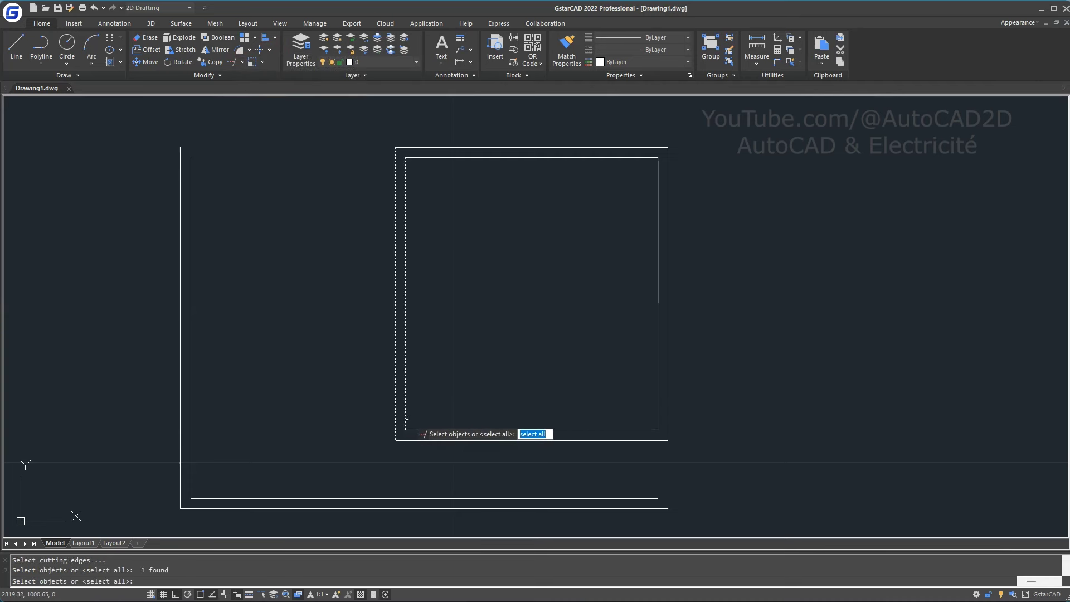
left_click(407, 417)
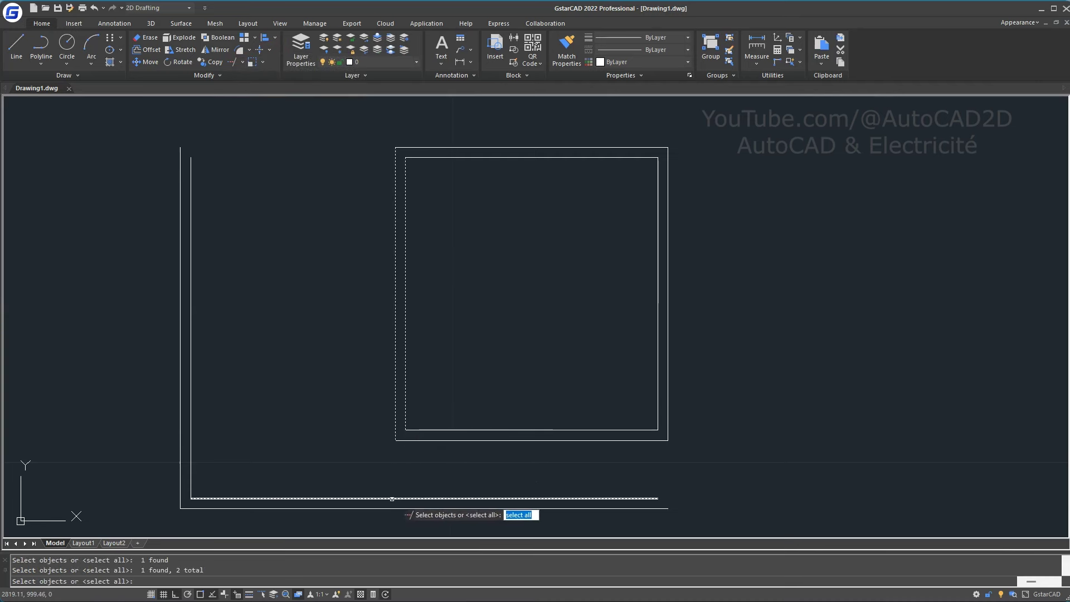
key("Return")
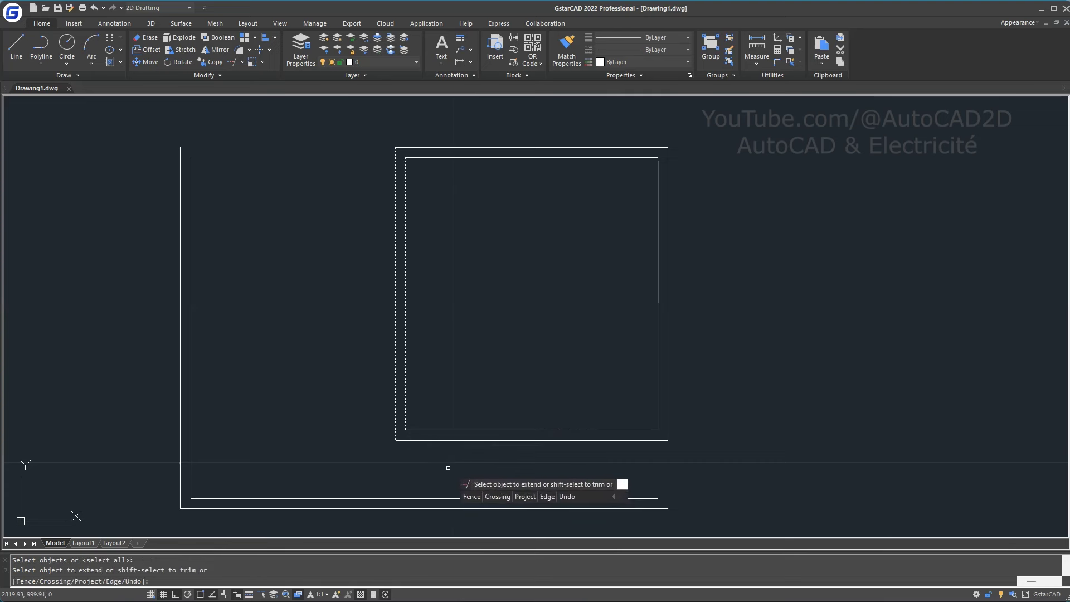
left_click(448, 467)
key("Escape")
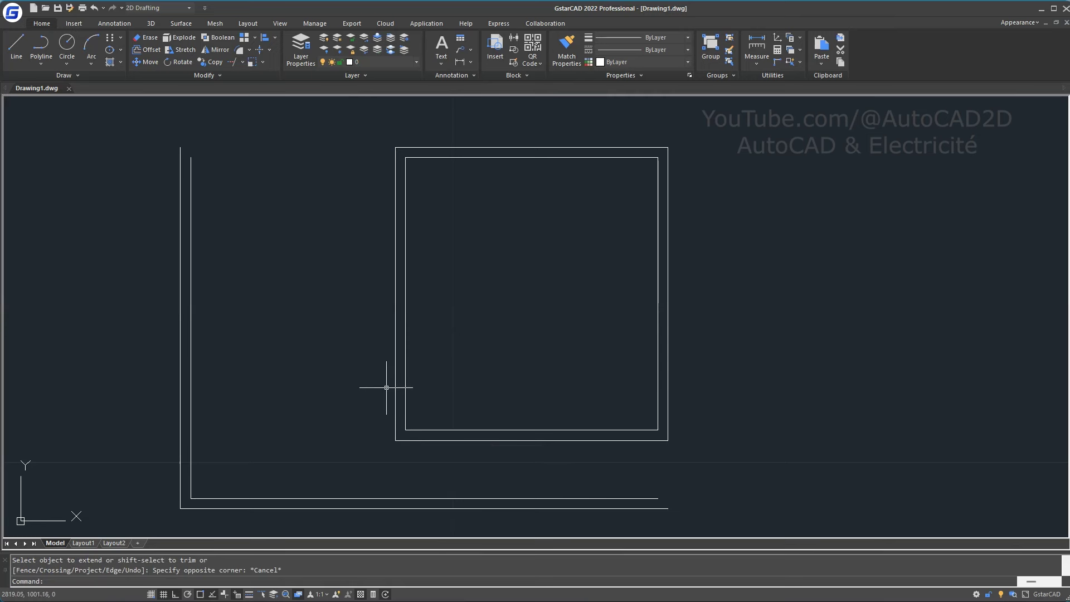
- Draw a vertical line from the right room's outer lower-left corner down past the bottom walls
type("l")
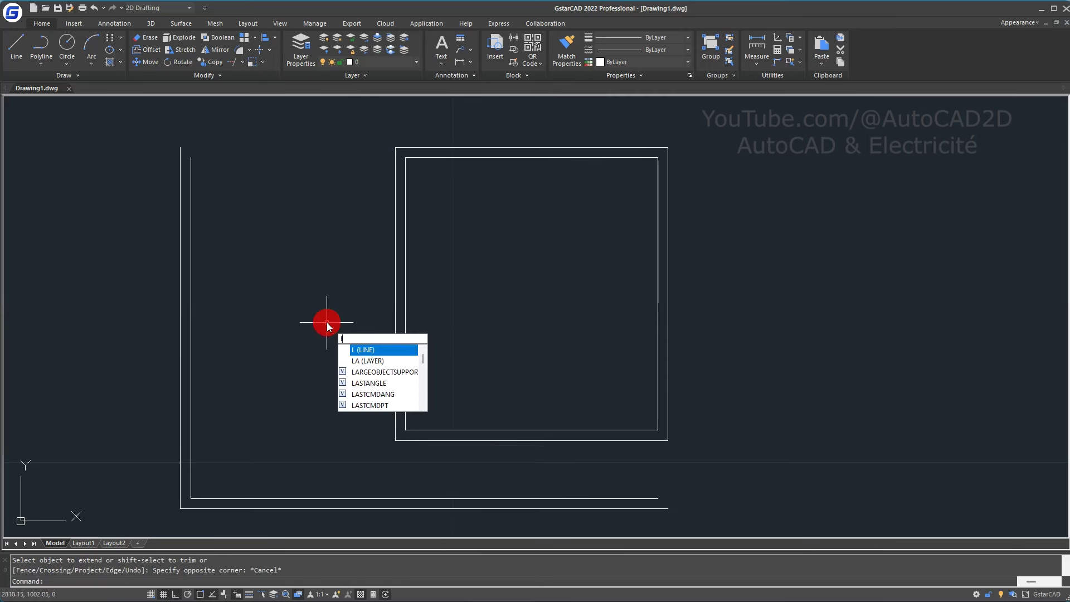
key("Return")
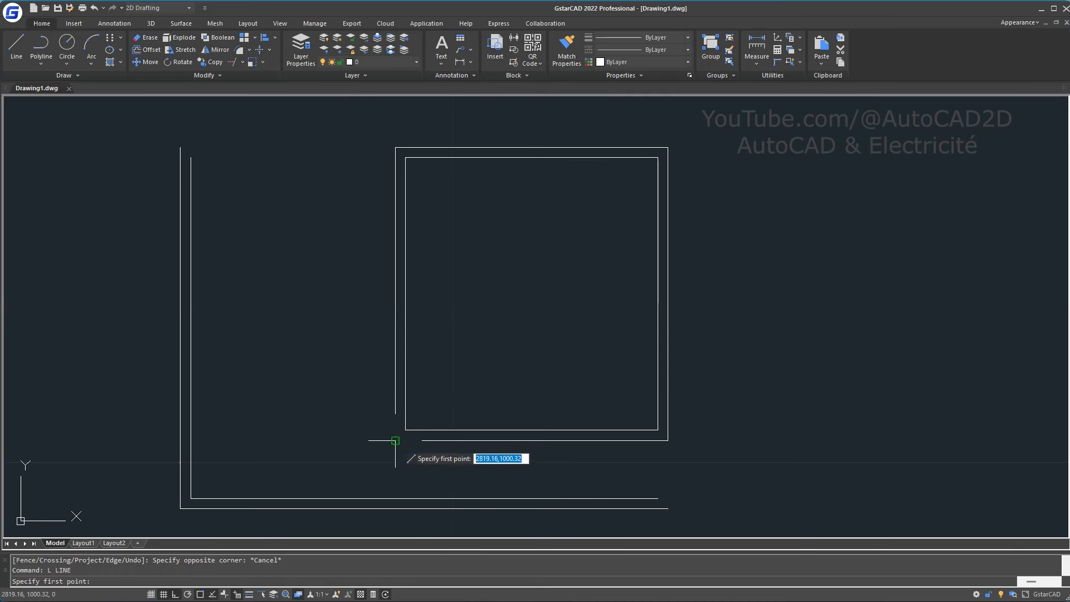
left_click(395, 441)
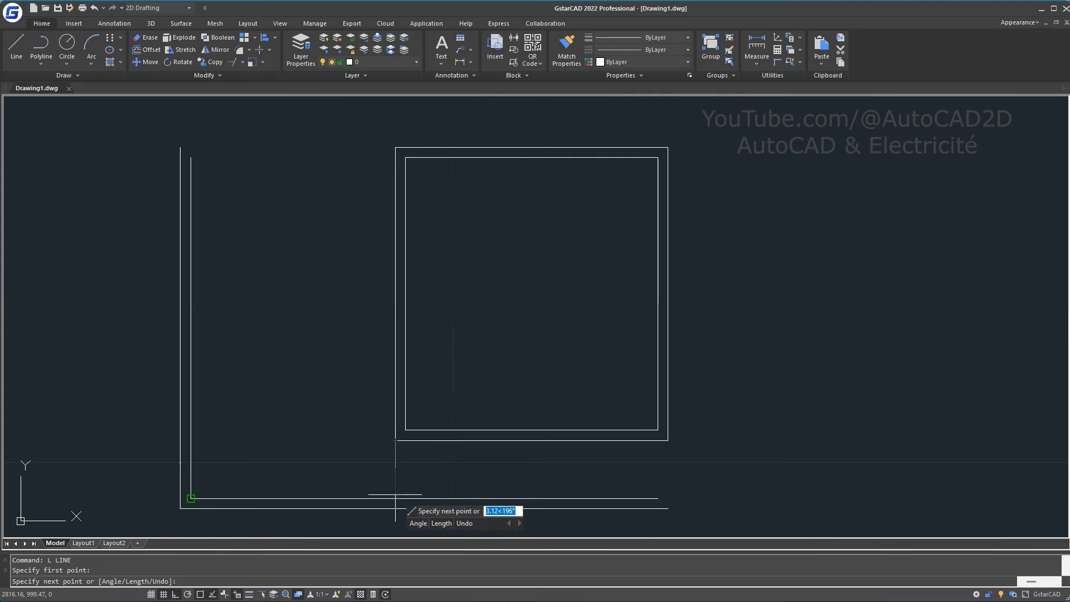
middle_click_drag(394, 497, 400, 475)
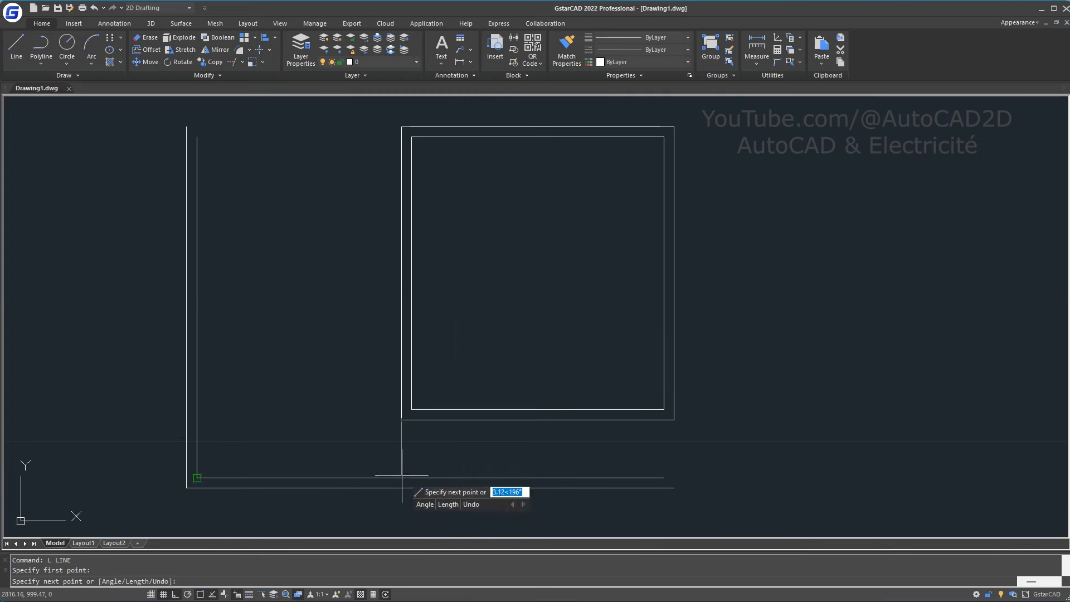
left_click(485, 504)
right_click(486, 501)
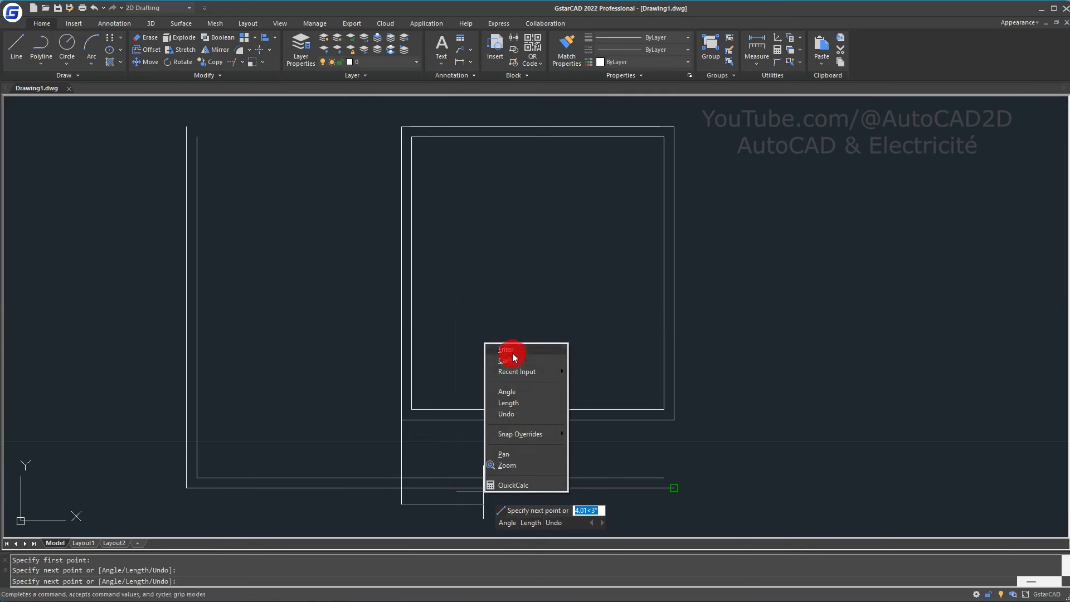
left_click(507, 350)
- Draw a second line from the right room's inner corner, undoing the mistaken diagonal segment
right_click(473, 435)
left_click(509, 445)
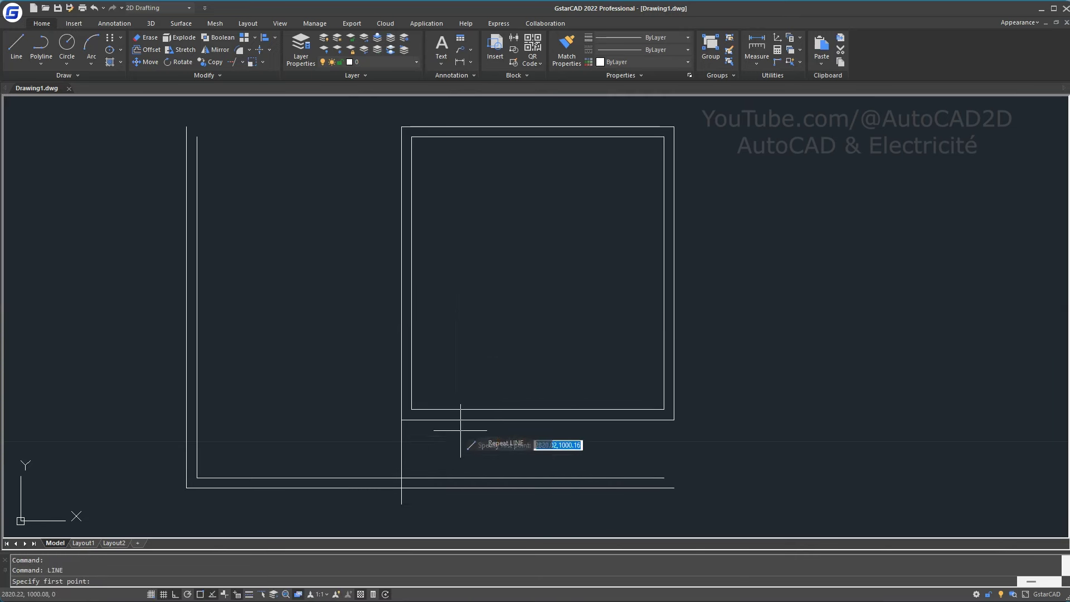
left_click(412, 410)
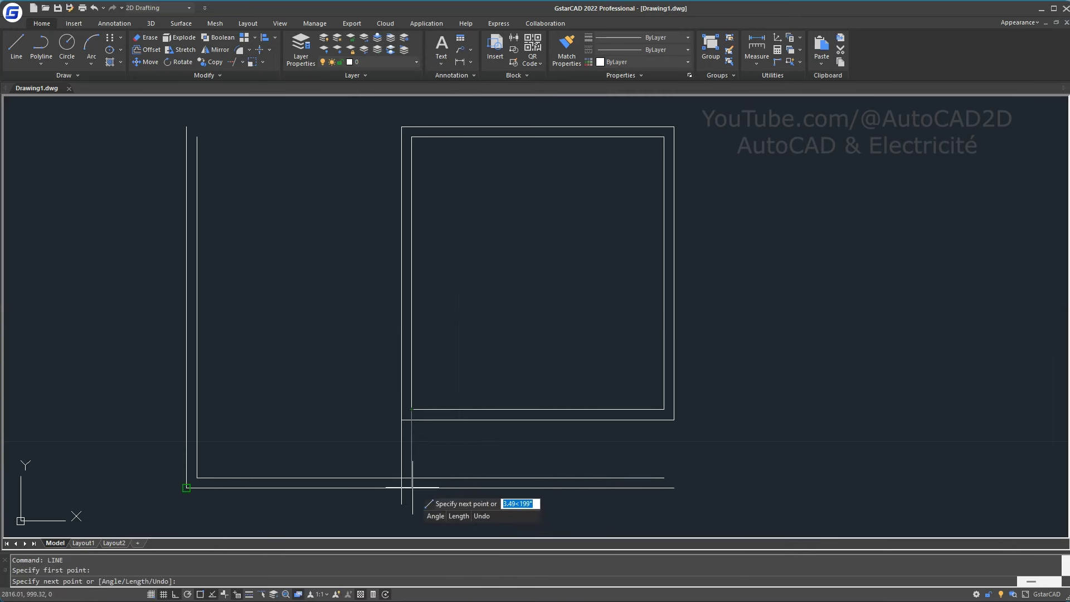
left_click(186, 488)
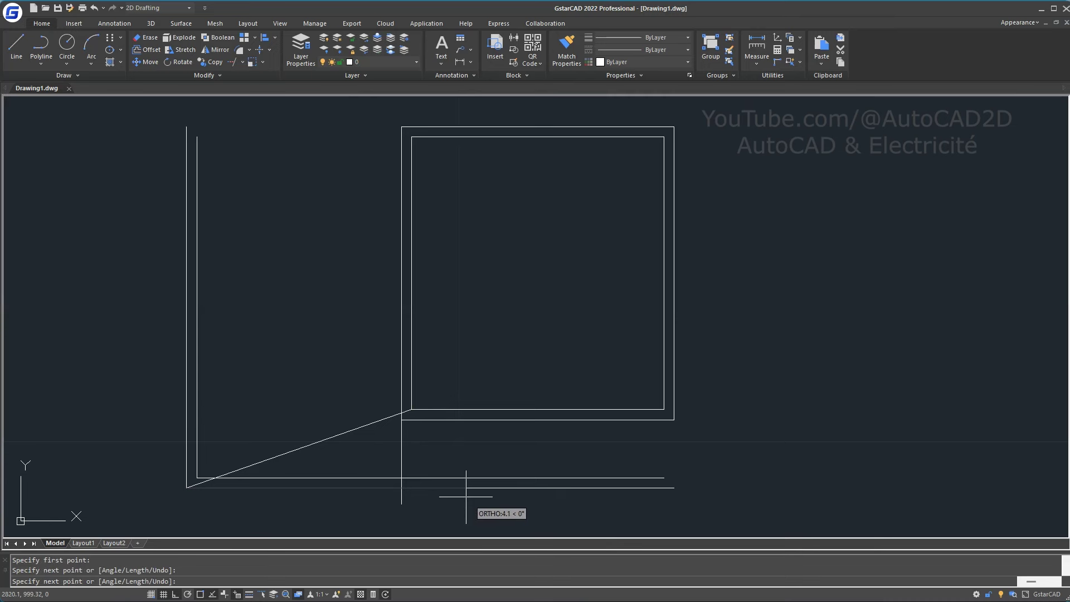
key("ctrl+z")
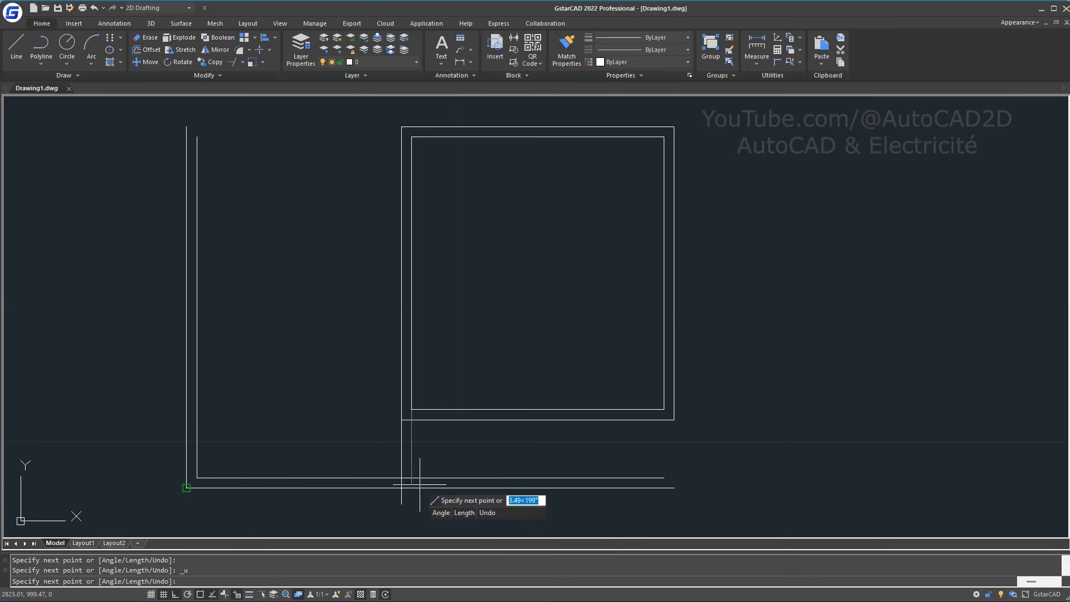
right_click(493, 511)
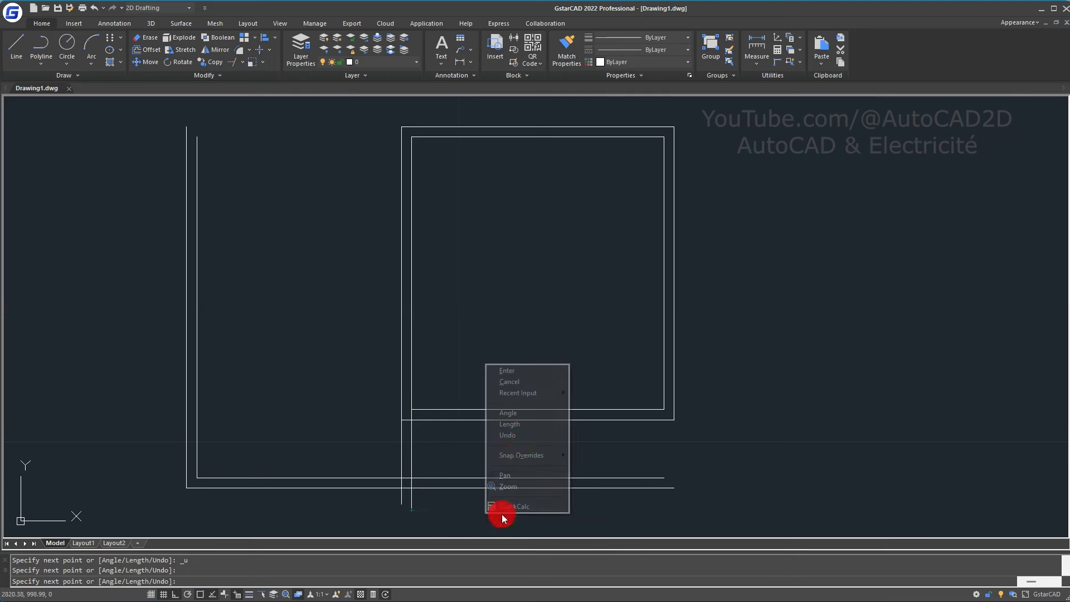
left_click(508, 371)
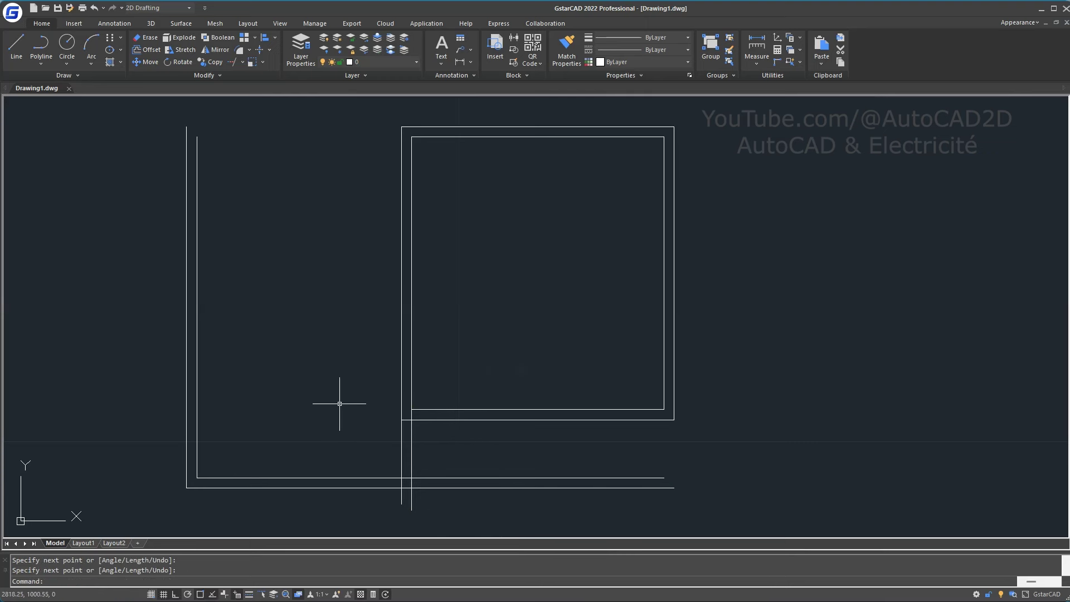
type("tri")
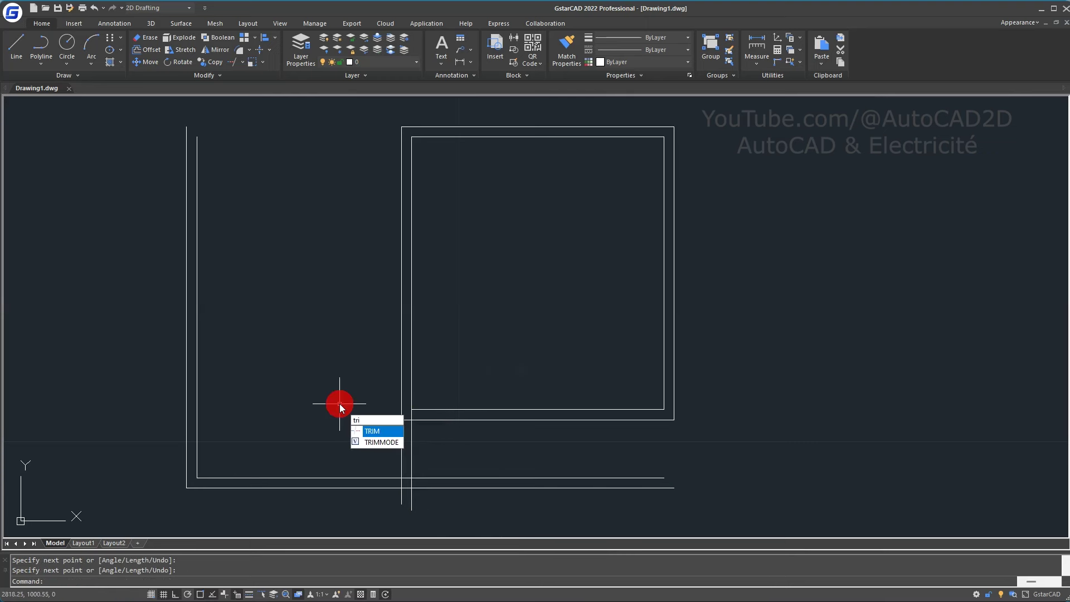
key("Return")
left_click(437, 496)
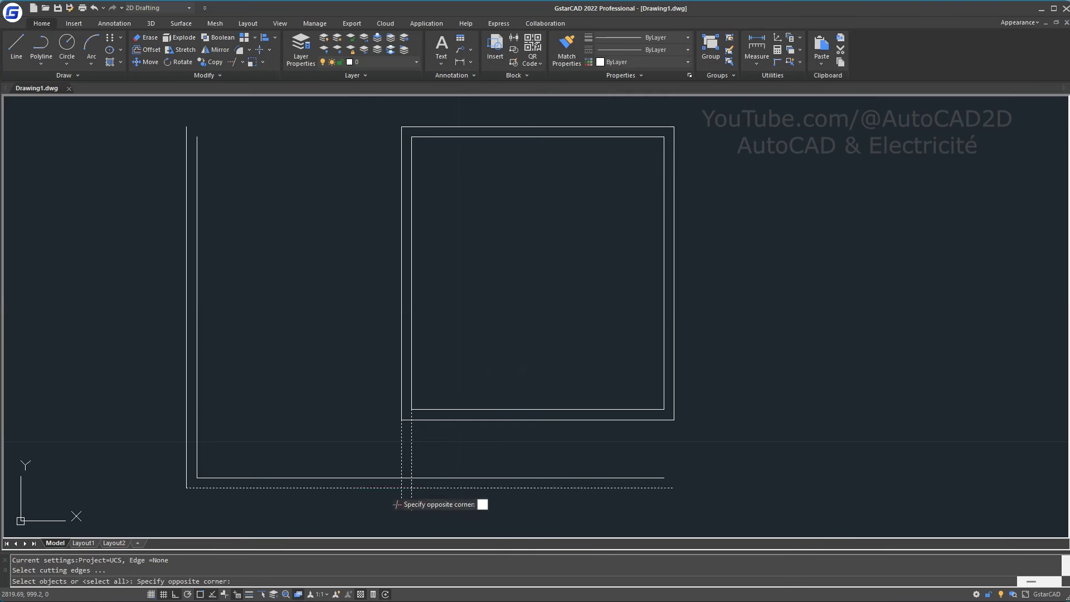
left_click(332, 503)
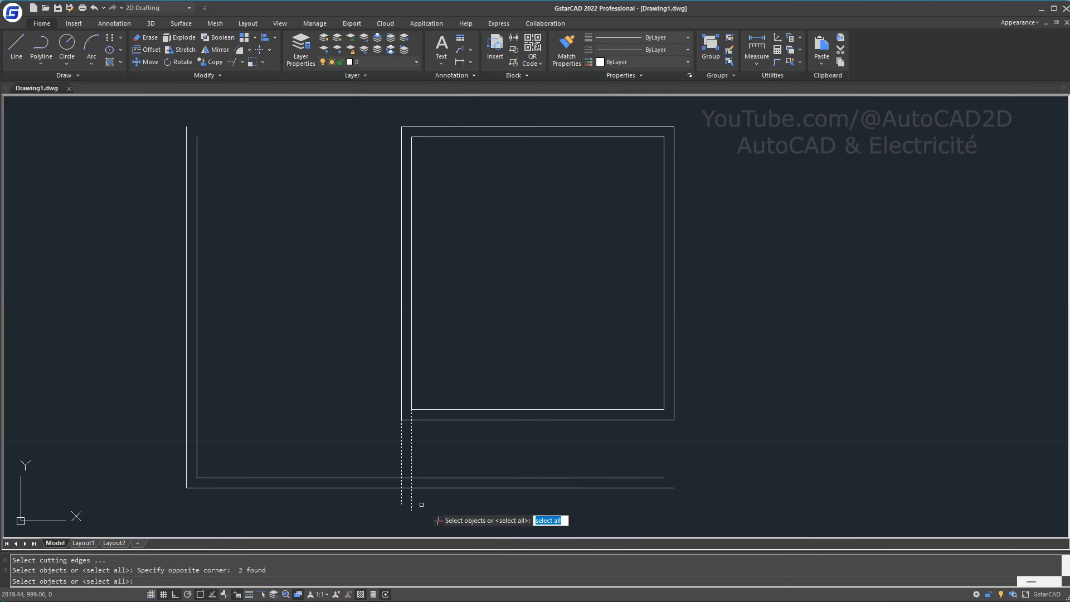
key("Return")
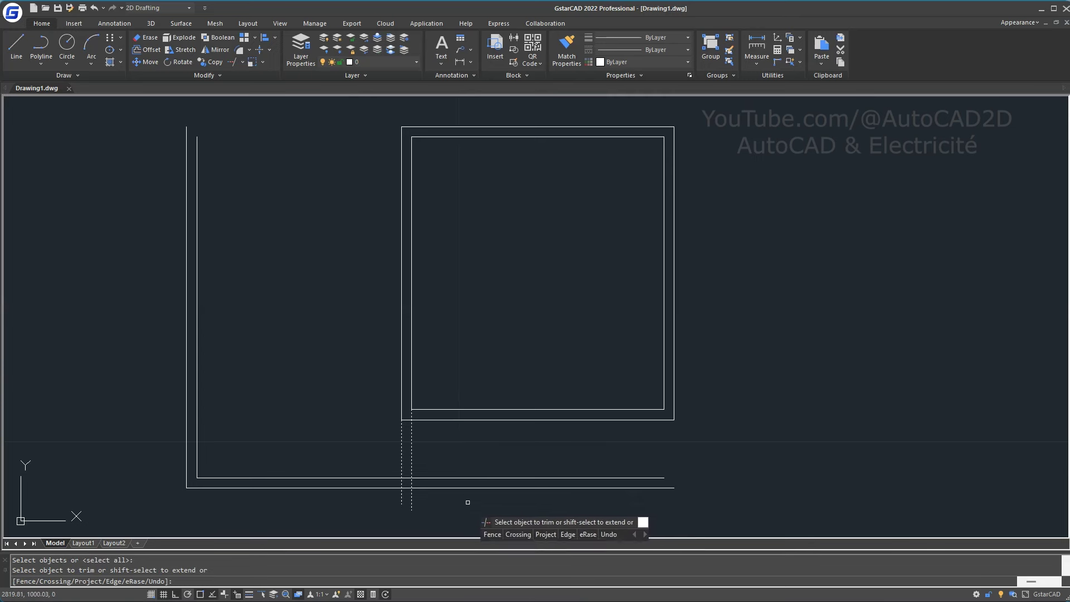
type("e")
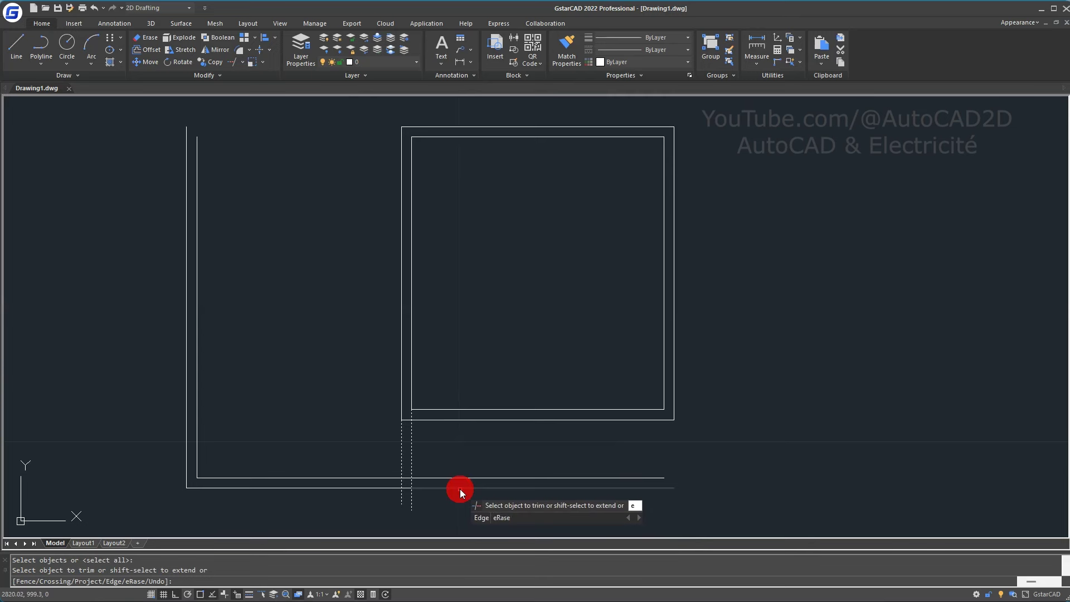
key("Return")
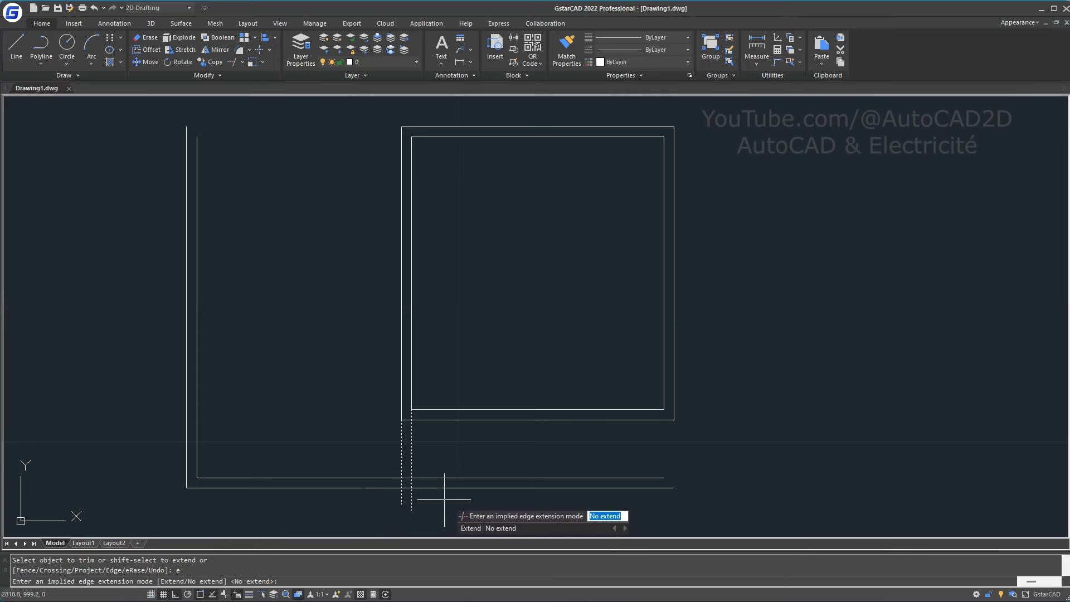
key("Return")
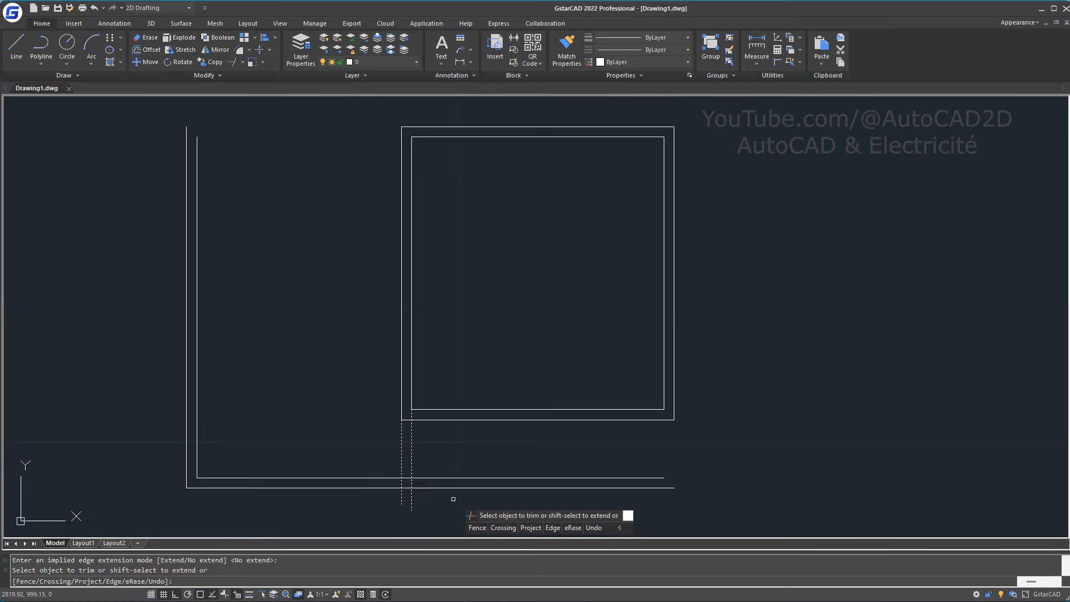
key("Escape")
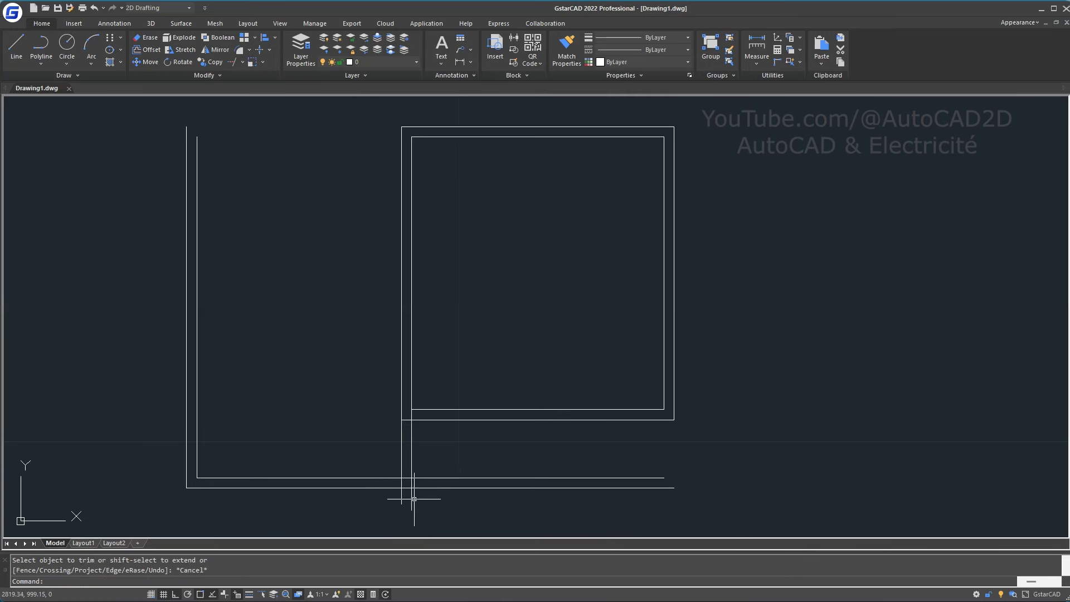
key("Escape")
left_click(446, 505)
left_click(371, 499)
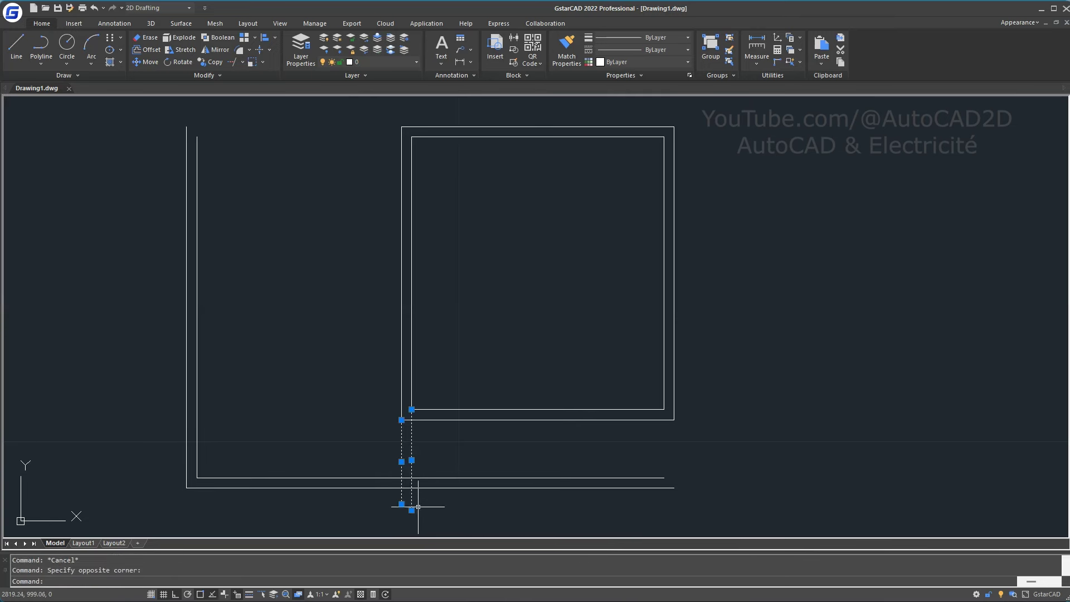
key("Escape")
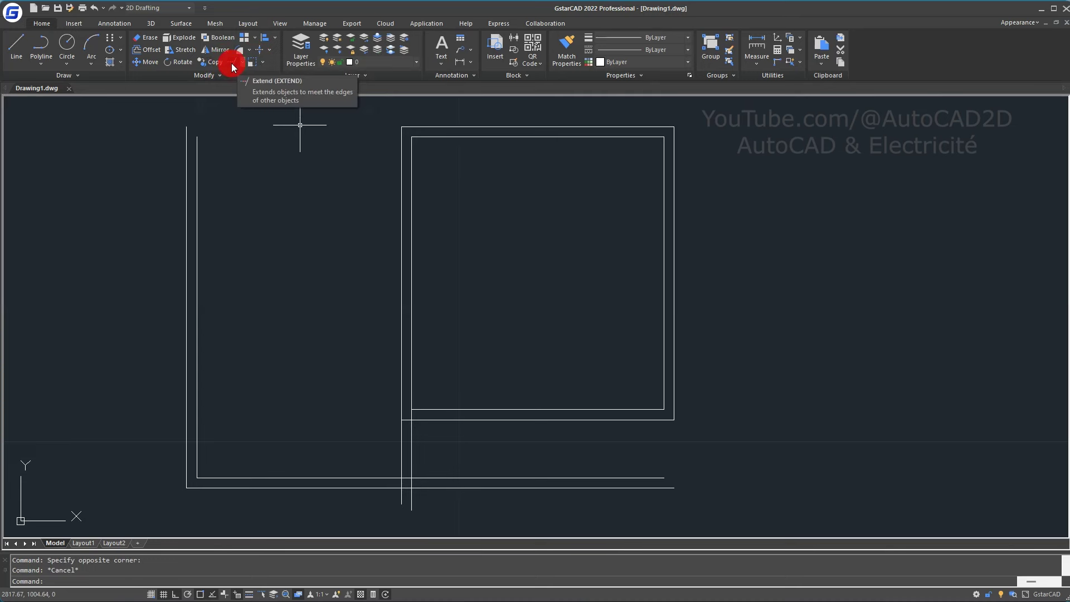
- Start Trim using all objects as cutting edges, with Edge set to No extend
left_click(231, 63)
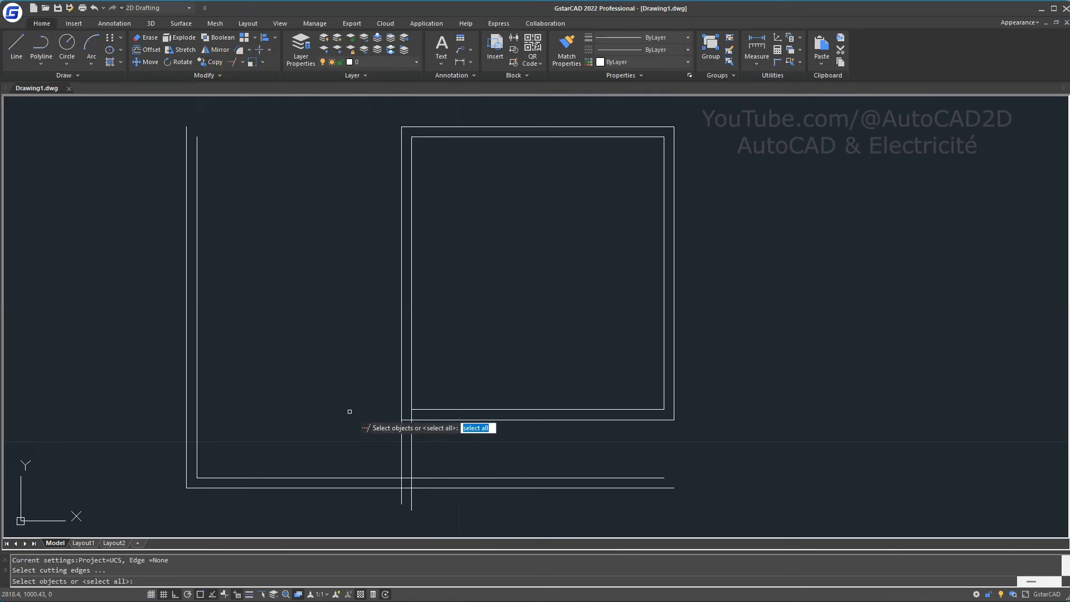
left_click(246, 82)
left_click(248, 67)
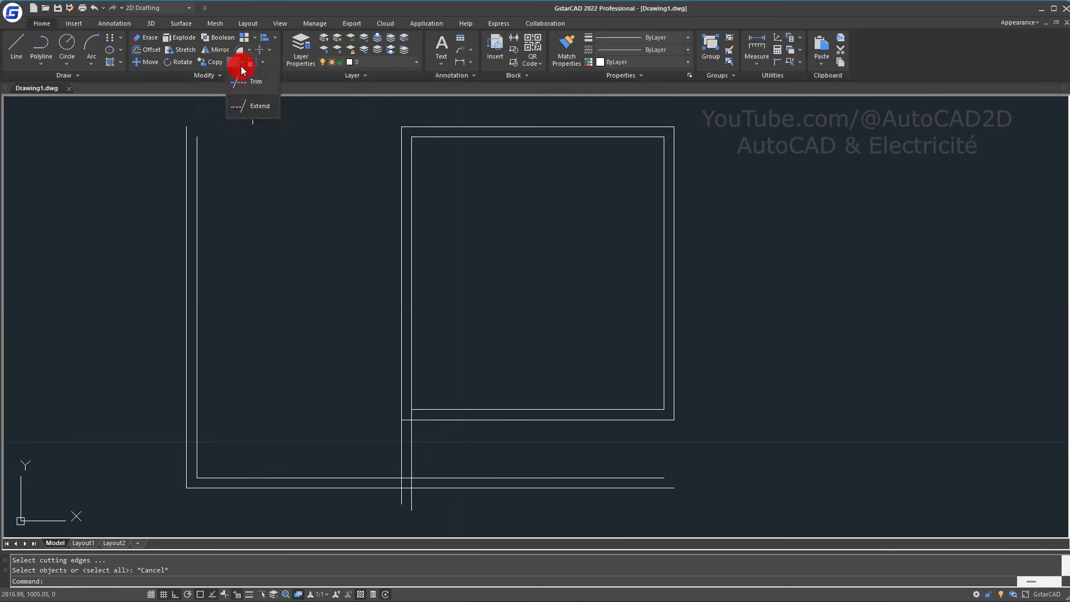
left_click(245, 86)
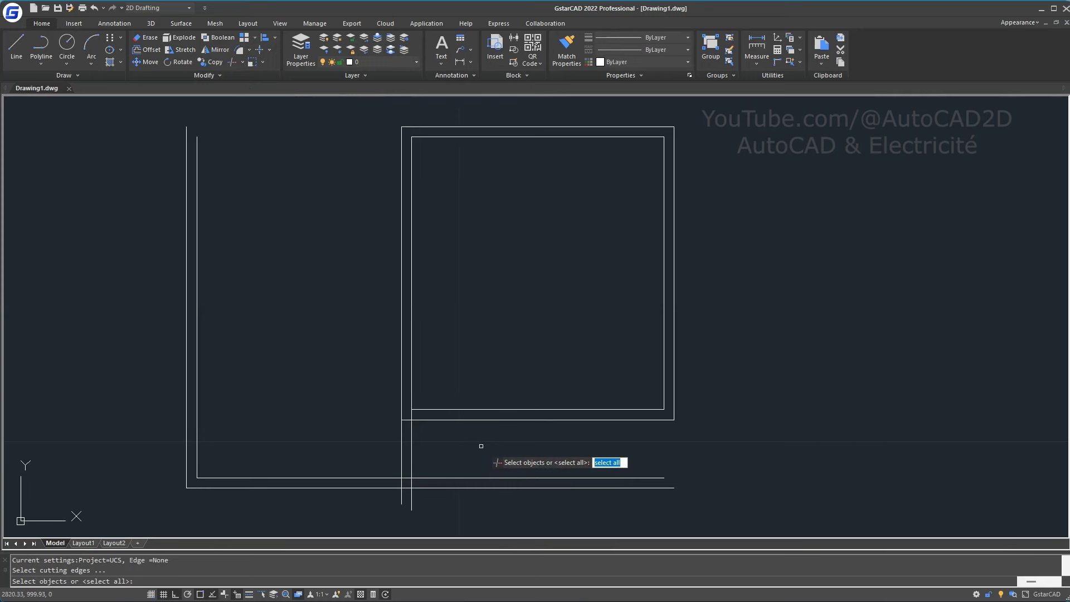
key("Return")
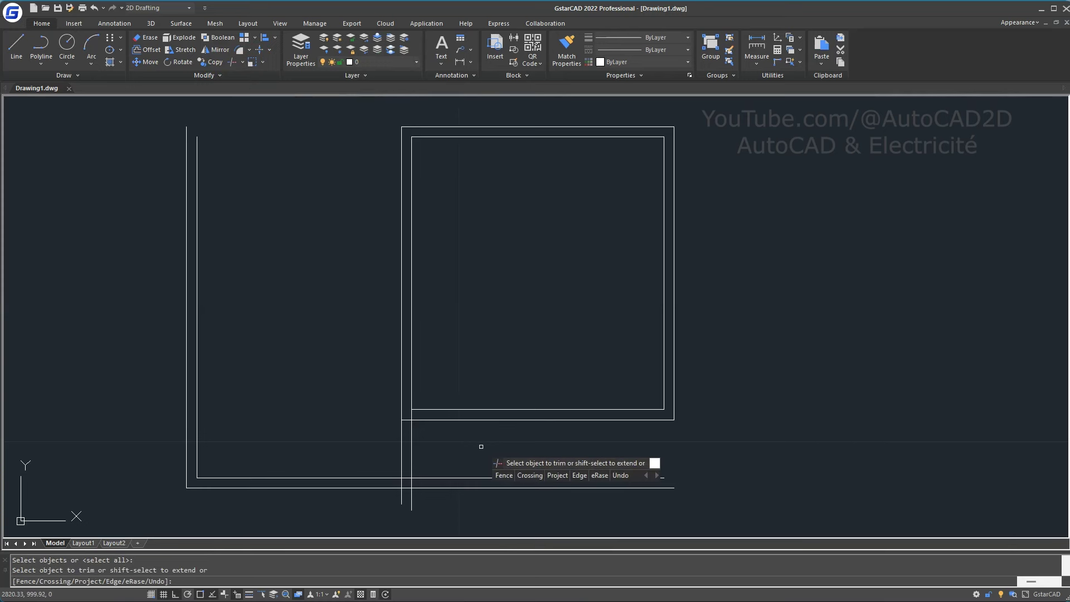
type("e")
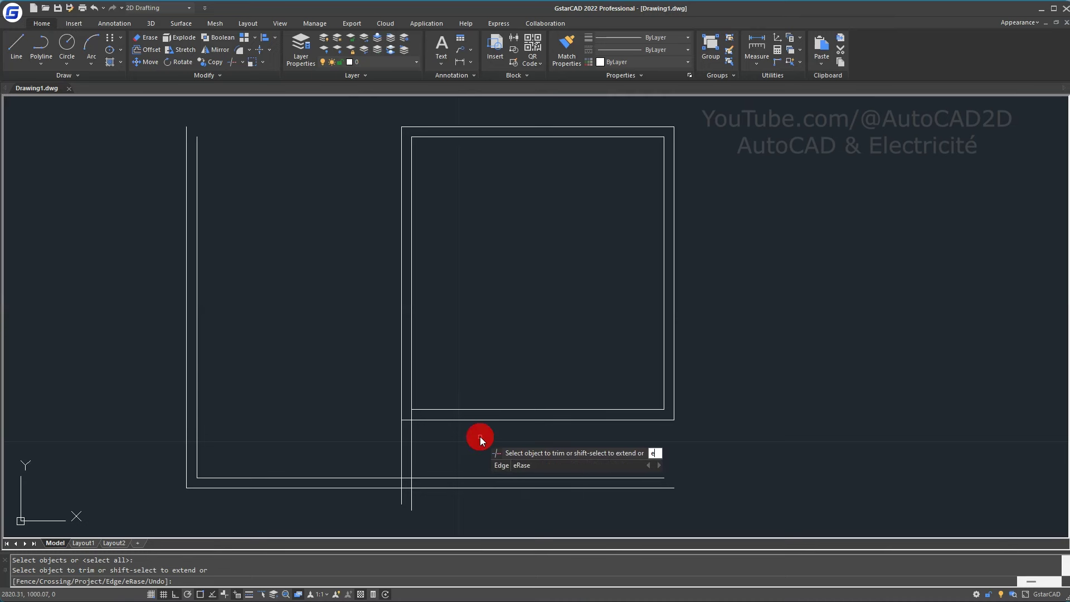
key("Return")
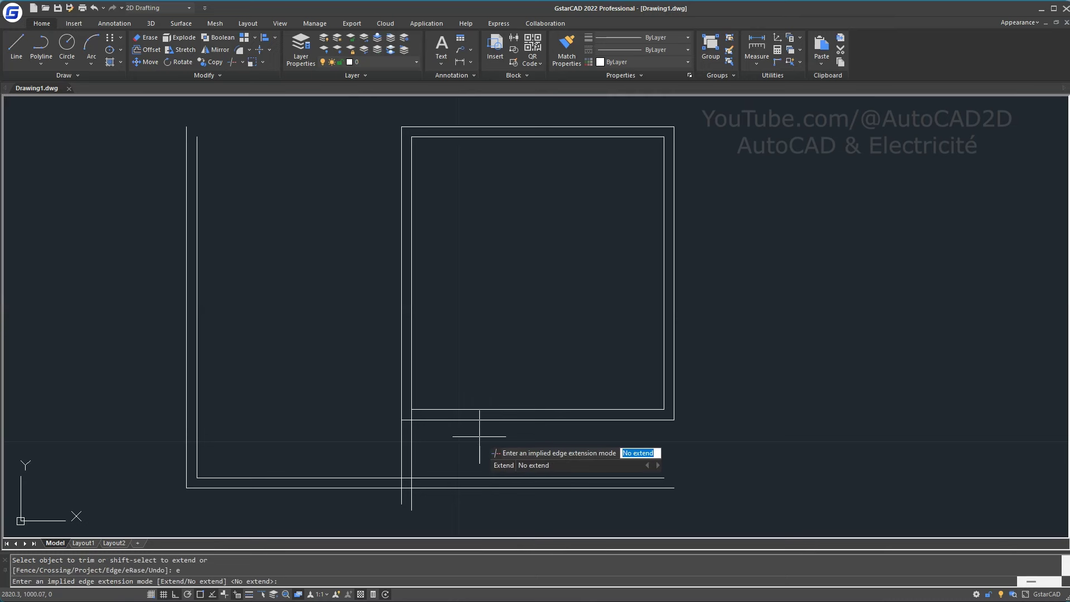
key("Return")
- Trim the new lines' tails, bottom wall ends and corner stubs so the walls join cleanly
left_click(412, 500)
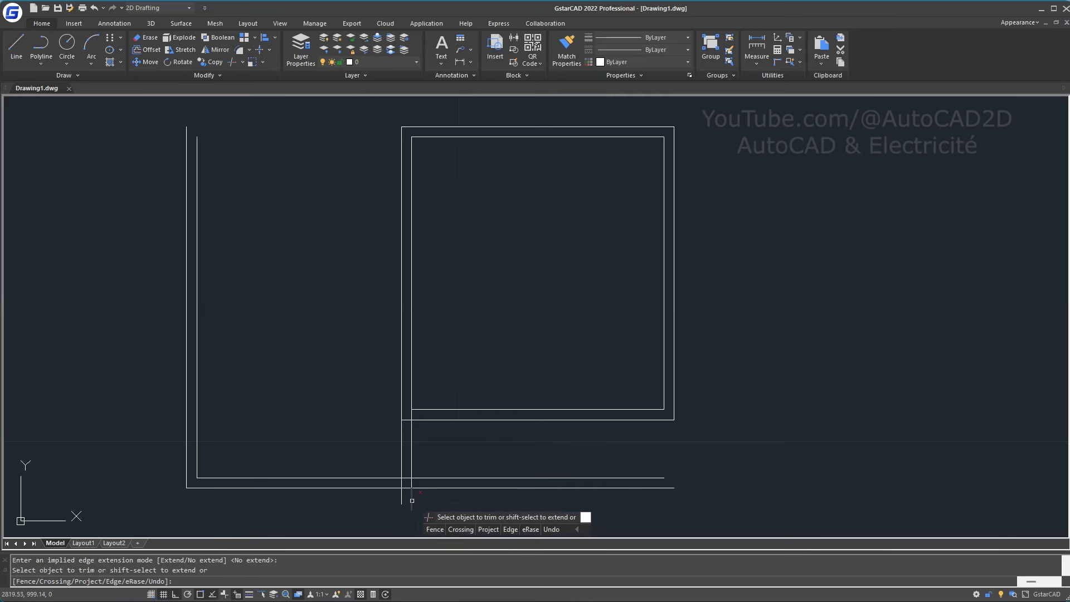
left_click(403, 498)
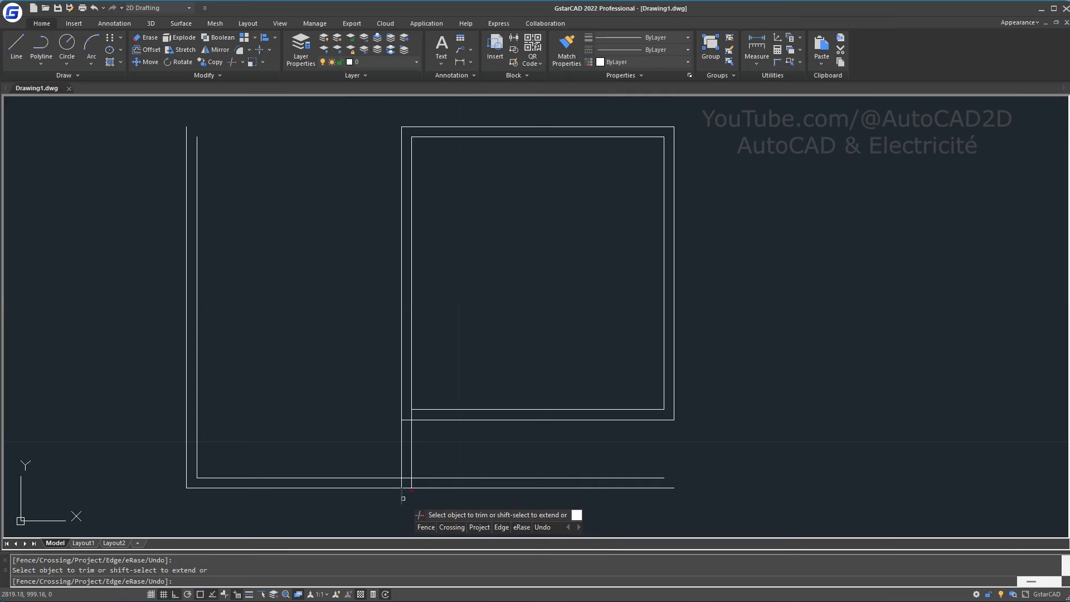
left_click(449, 450)
left_click(448, 504)
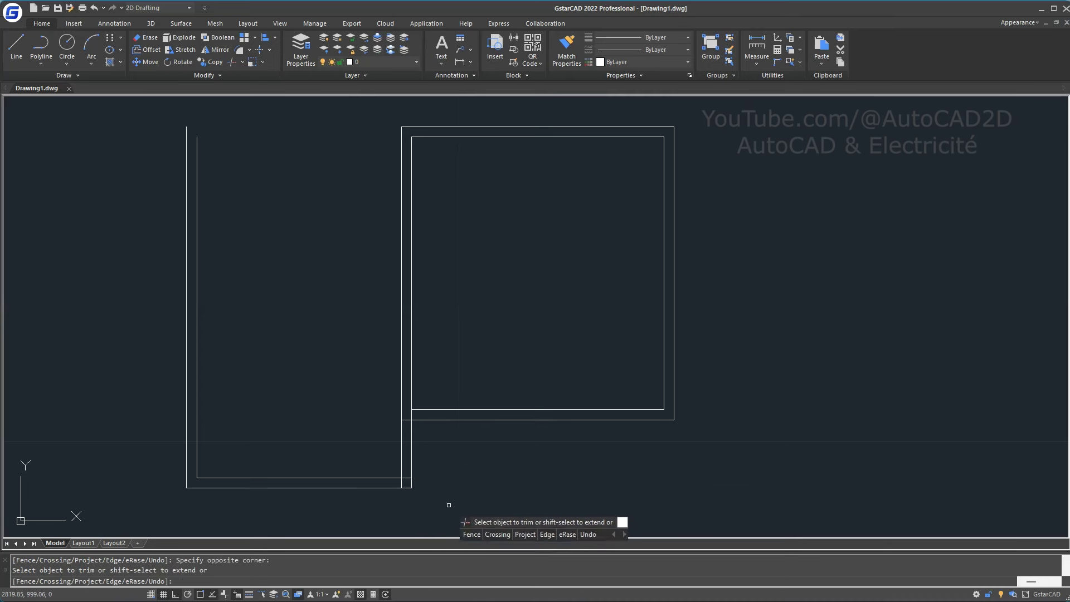
left_click(406, 478)
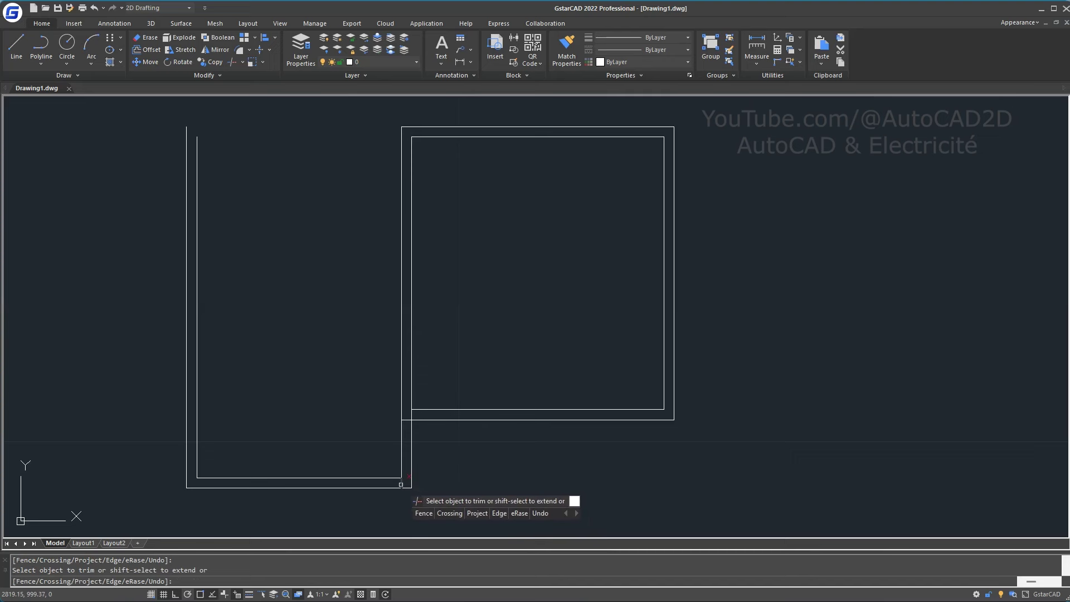
left_click(411, 413)
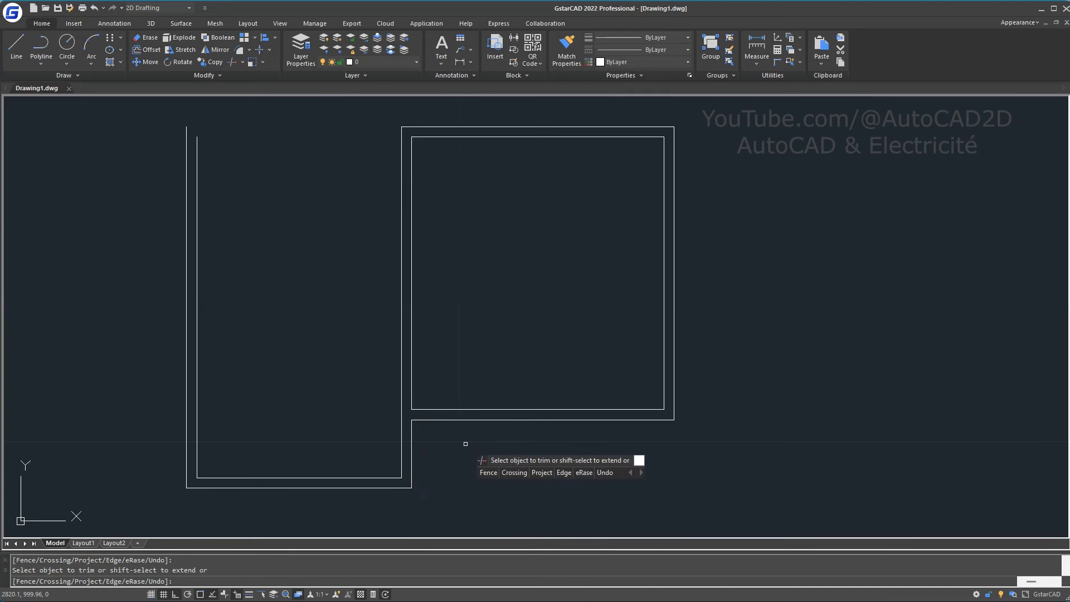
right_click(465, 443)
left_click(497, 446)
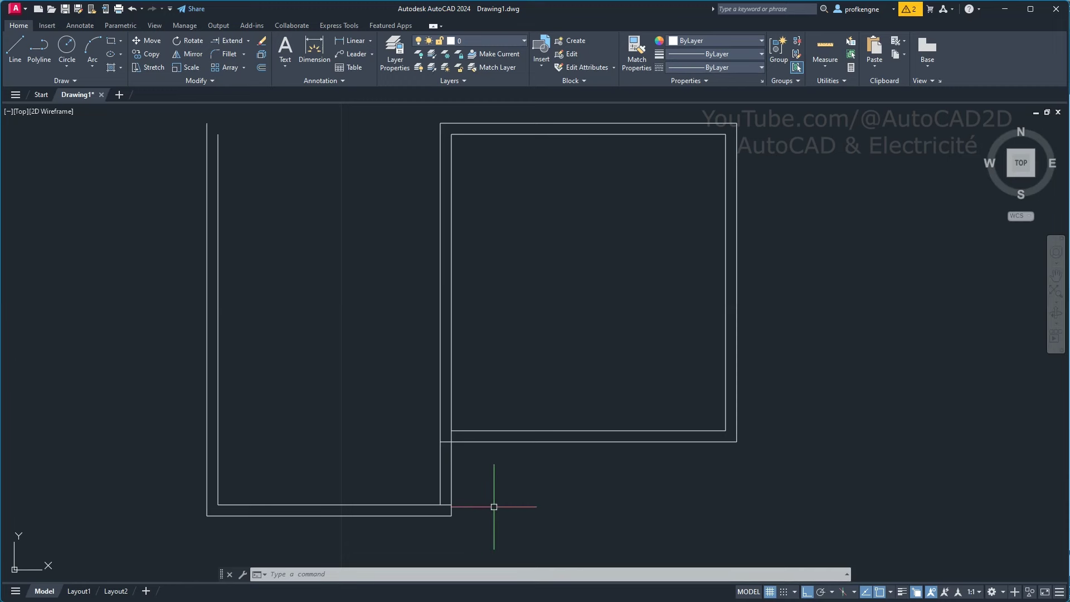
- Trim the overlapping line pieces at the right room's inner lower corner with TR
type("t")
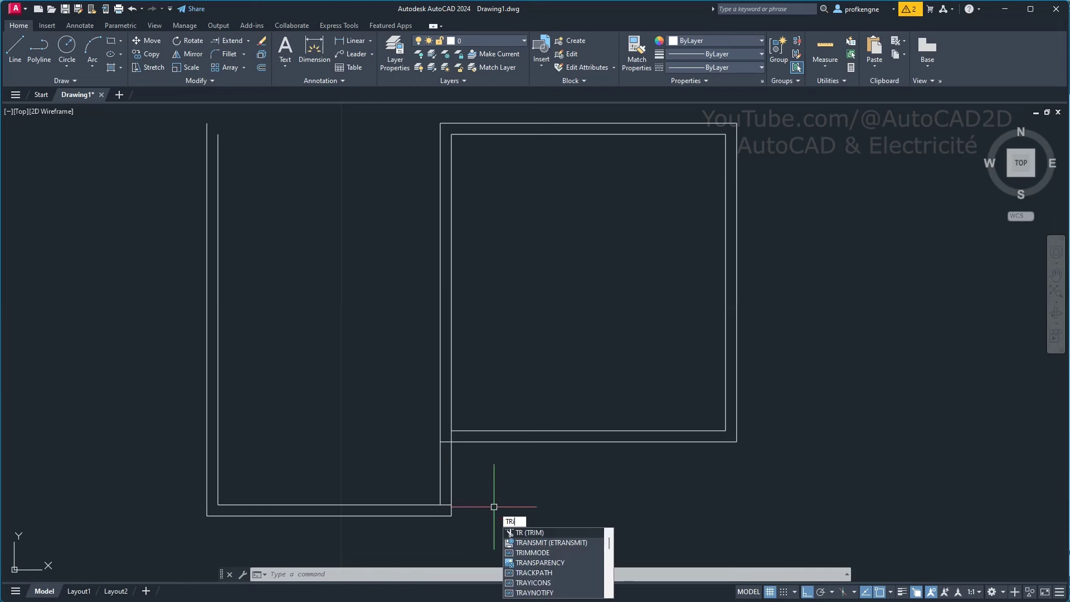
type("r")
left_click(494, 507)
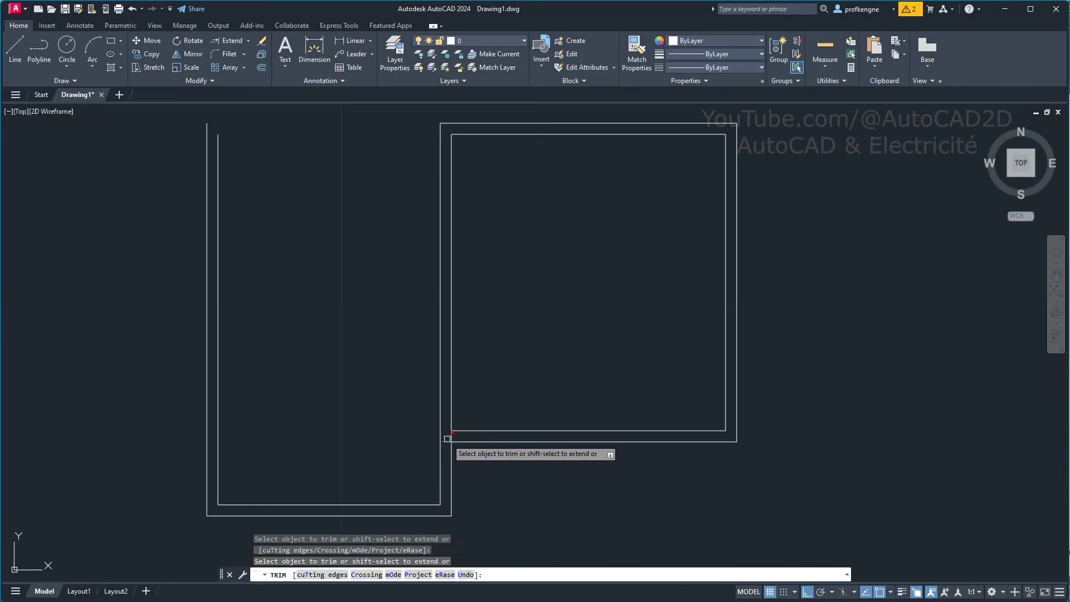
left_click(445, 442)
right_click(514, 467)
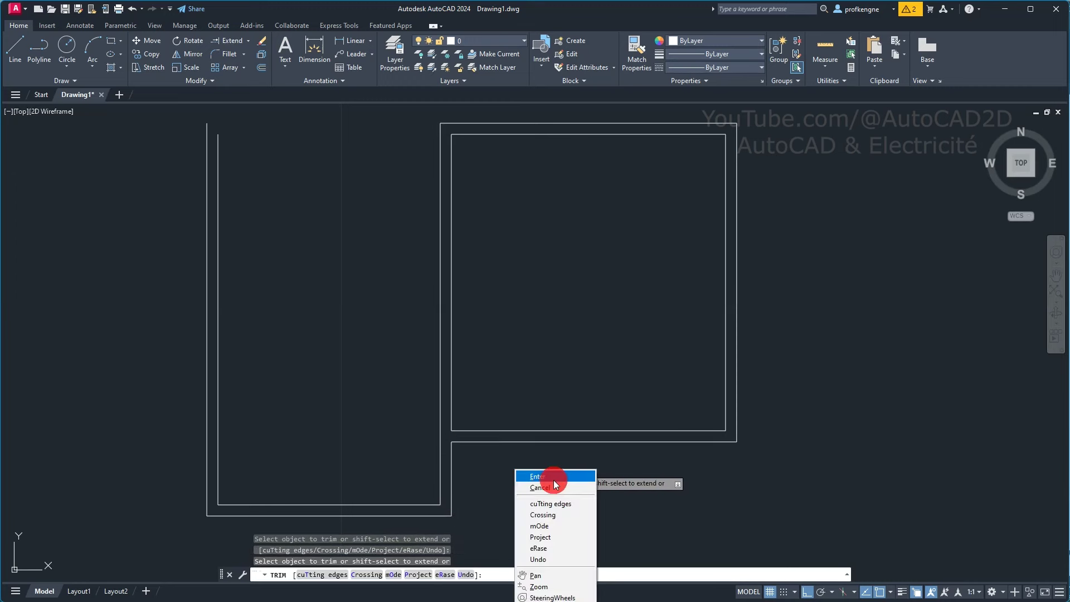
left_click(555, 476)
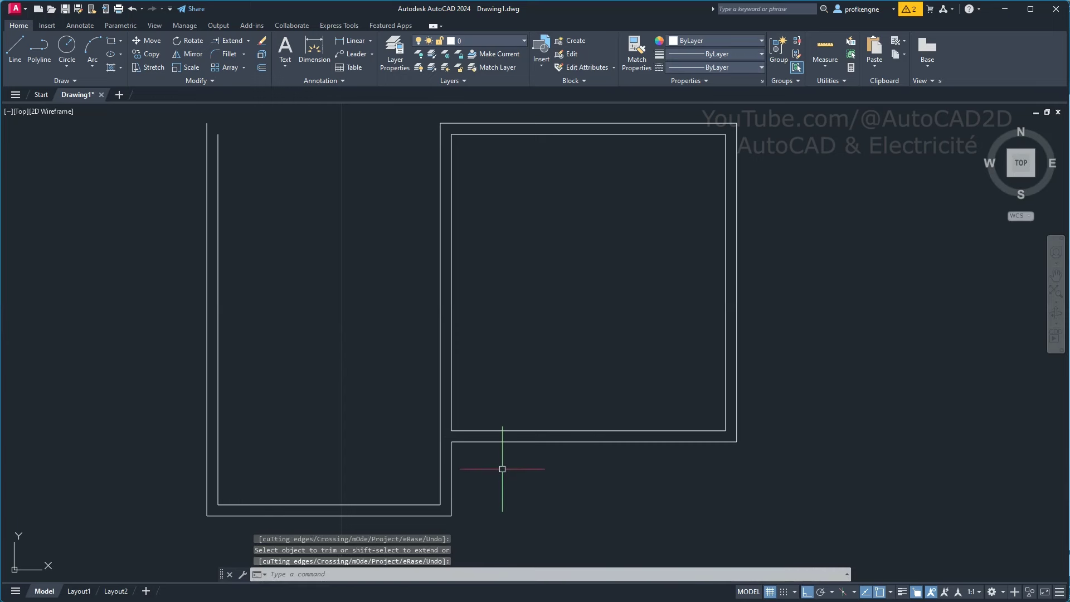
left_click(446, 562)
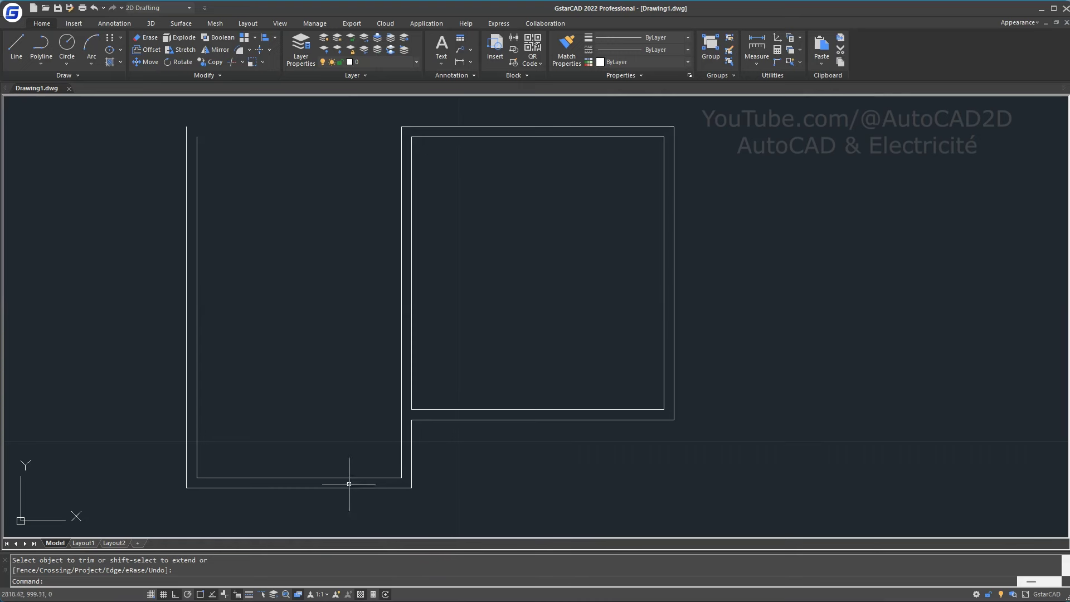
- Copy the left room's bottom double wall 3.85 units up, then delete that mistaken copy
left_click(362, 507)
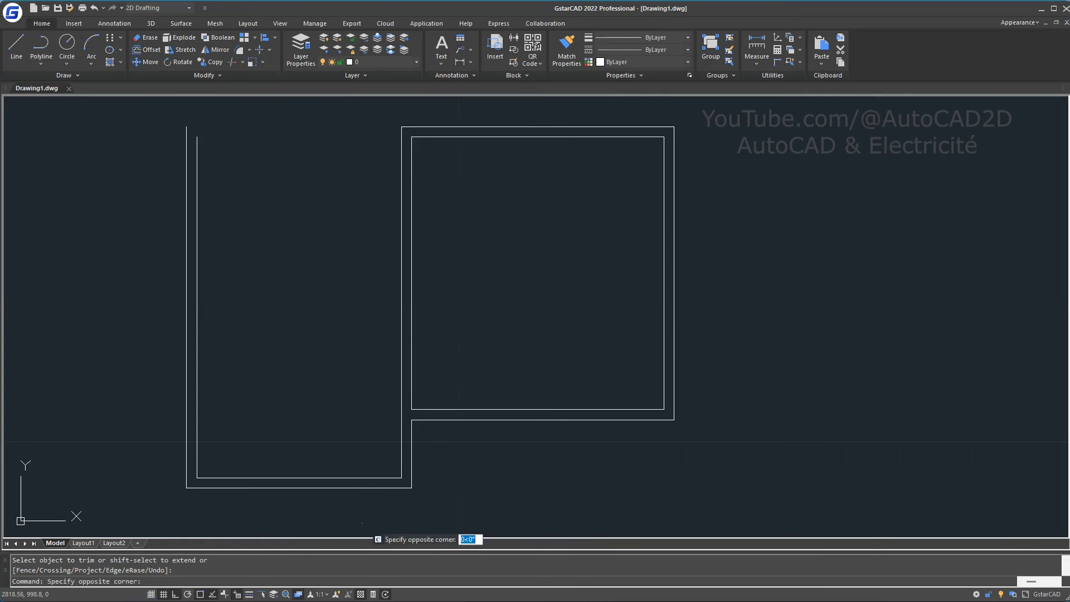
left_click(287, 454)
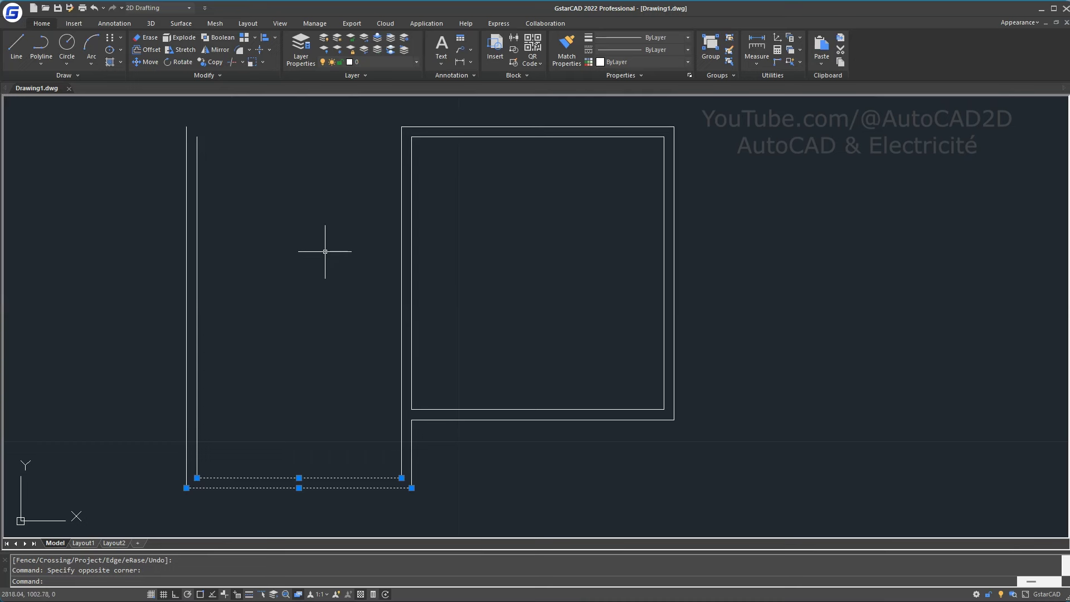
type("cp")
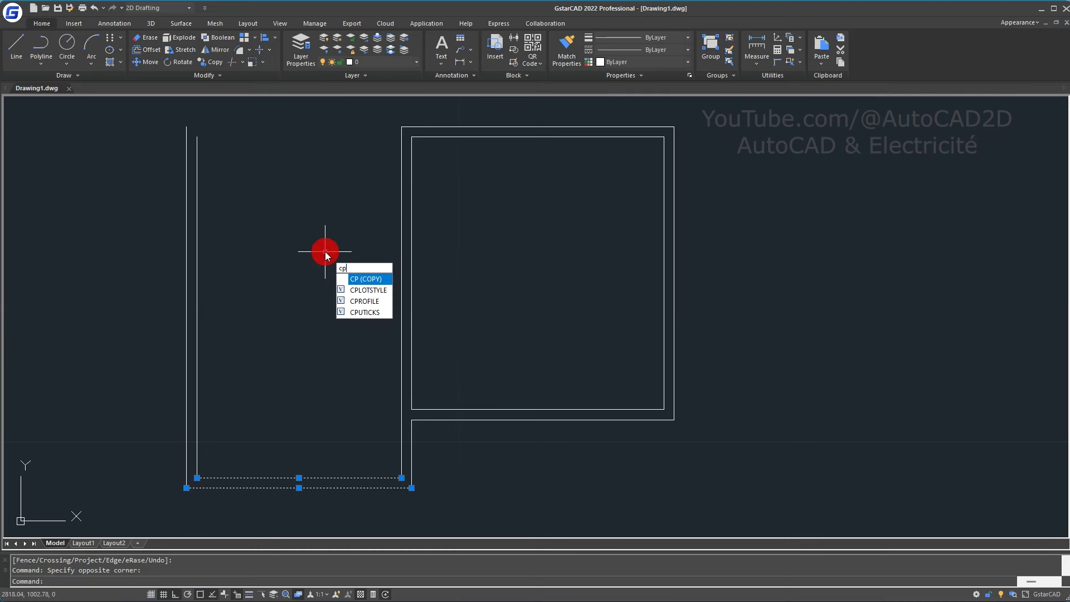
key("Return")
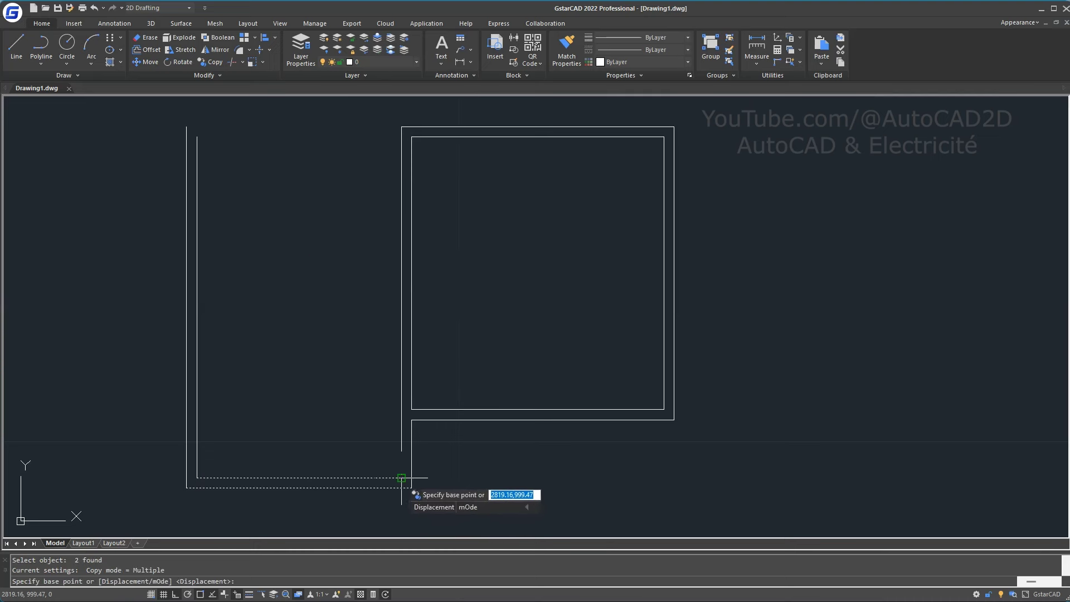
left_click(304, 449)
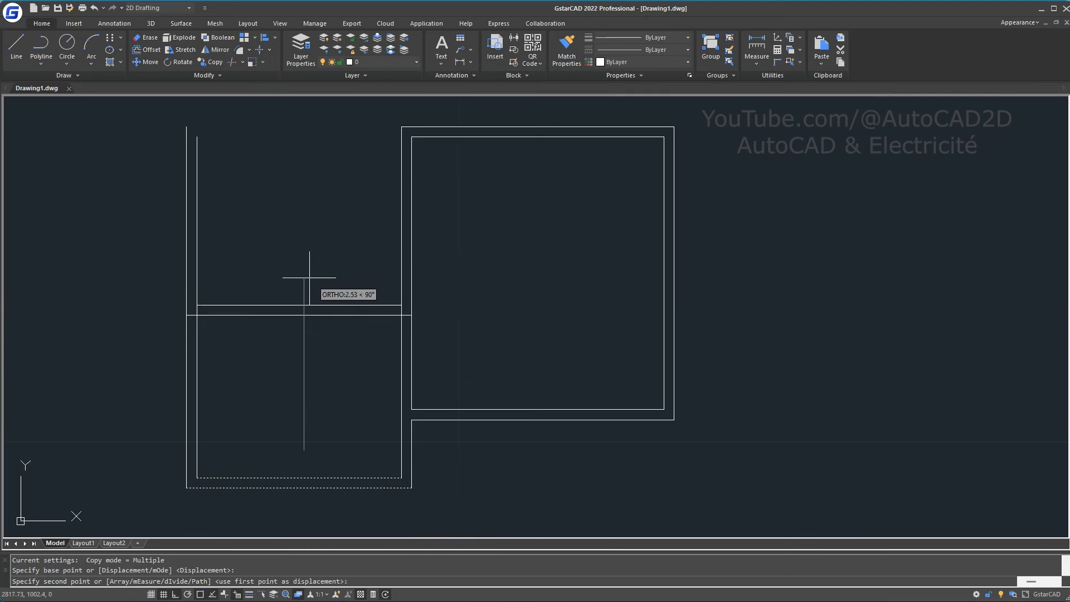
type("3")
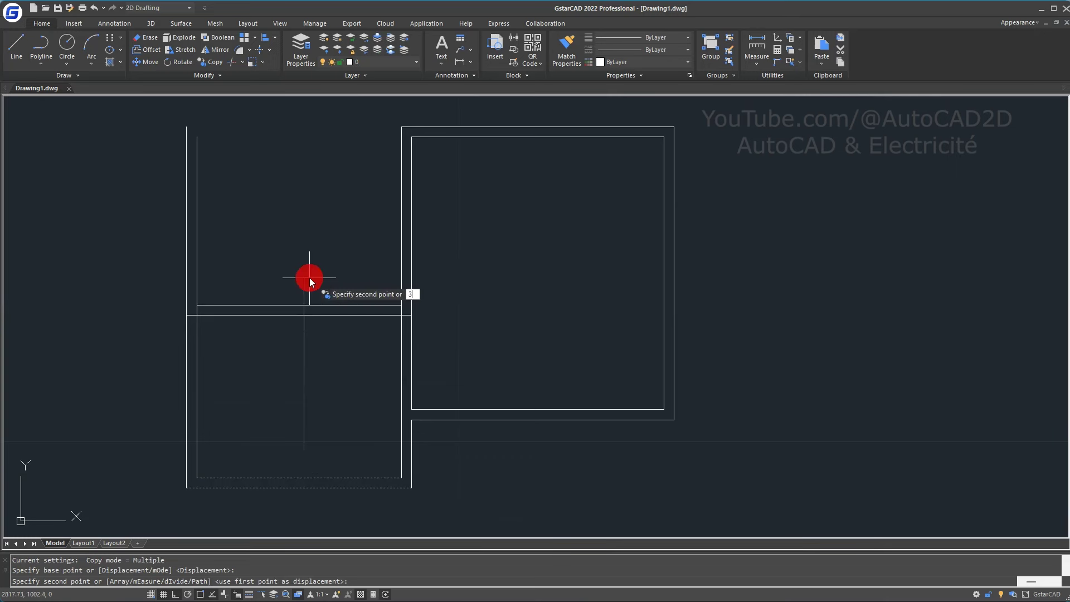
type(".85")
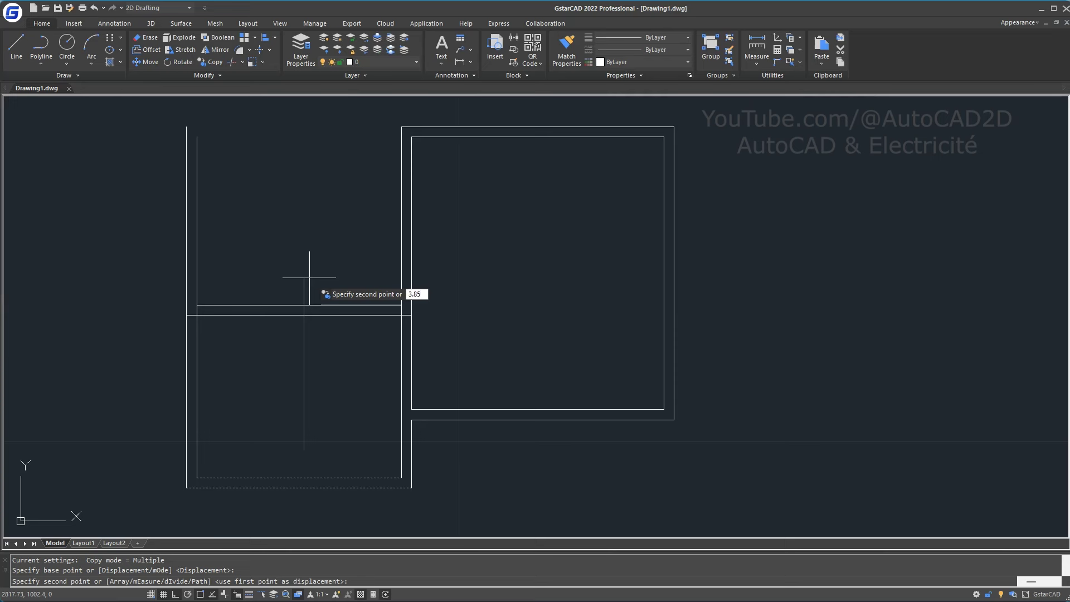
key("Return")
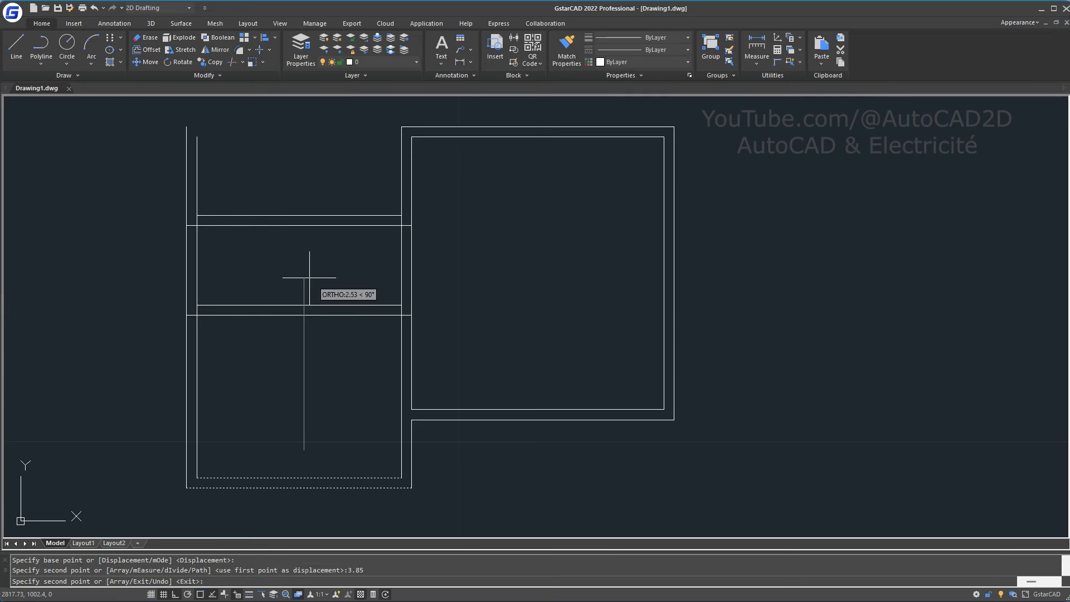
key("Return")
left_click(309, 278)
left_click(279, 192)
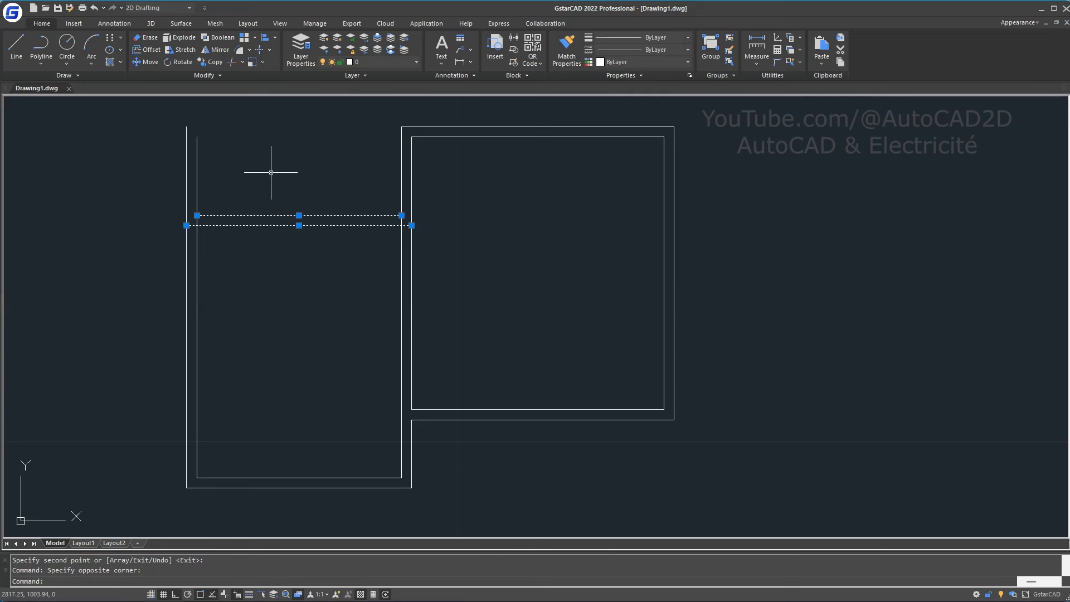
key("Delete")
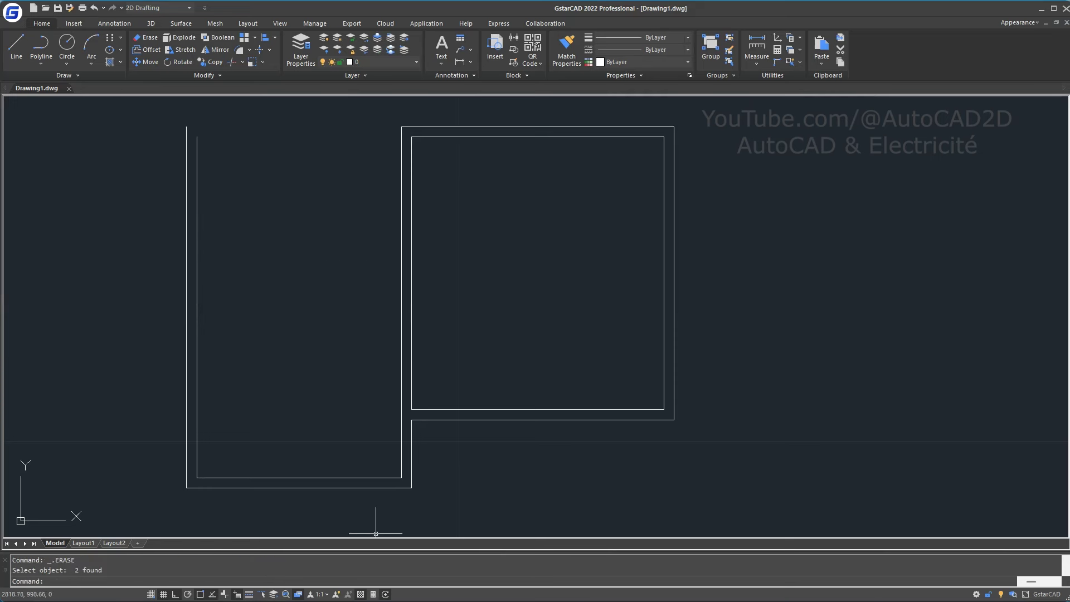
- Recopy the bottom double wall 3.7 units upward from the inner line's right endpoint
left_click(366, 517)
left_click(269, 422)
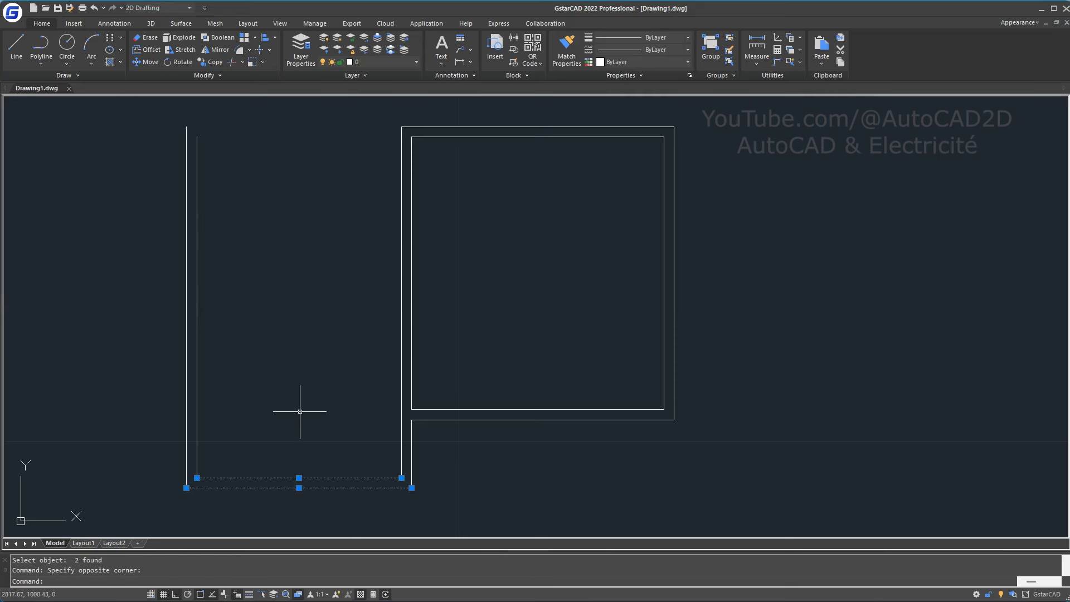
type("c")
type("o")
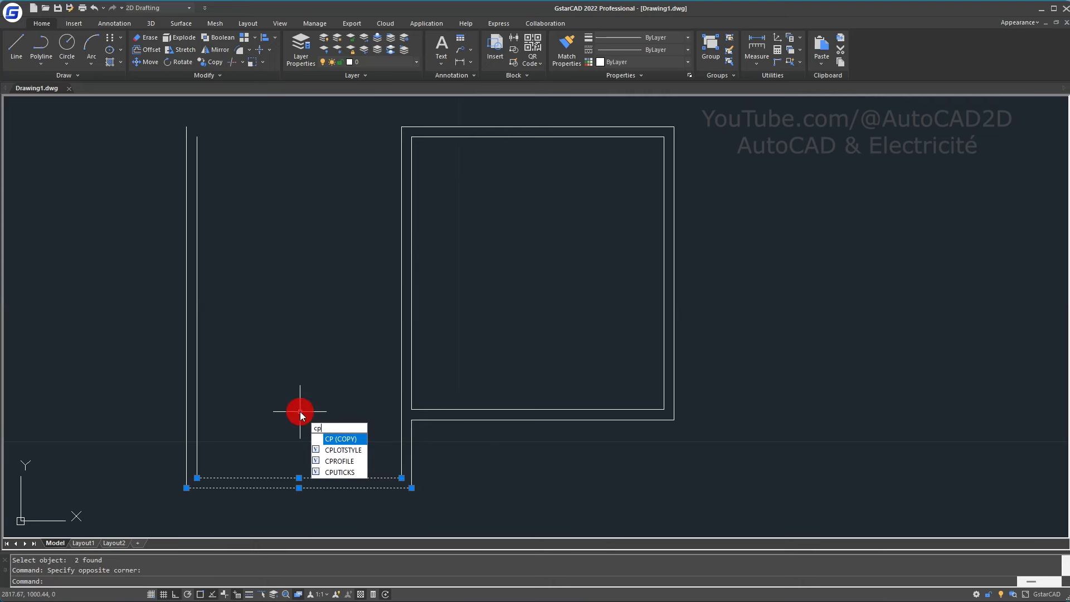
key("Return")
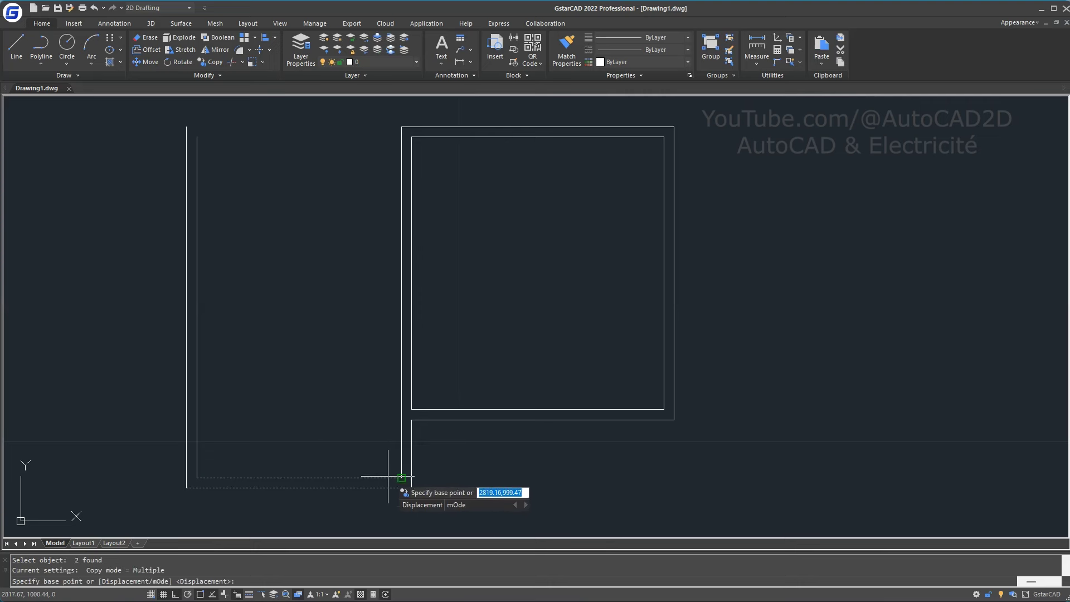
left_click(401, 477)
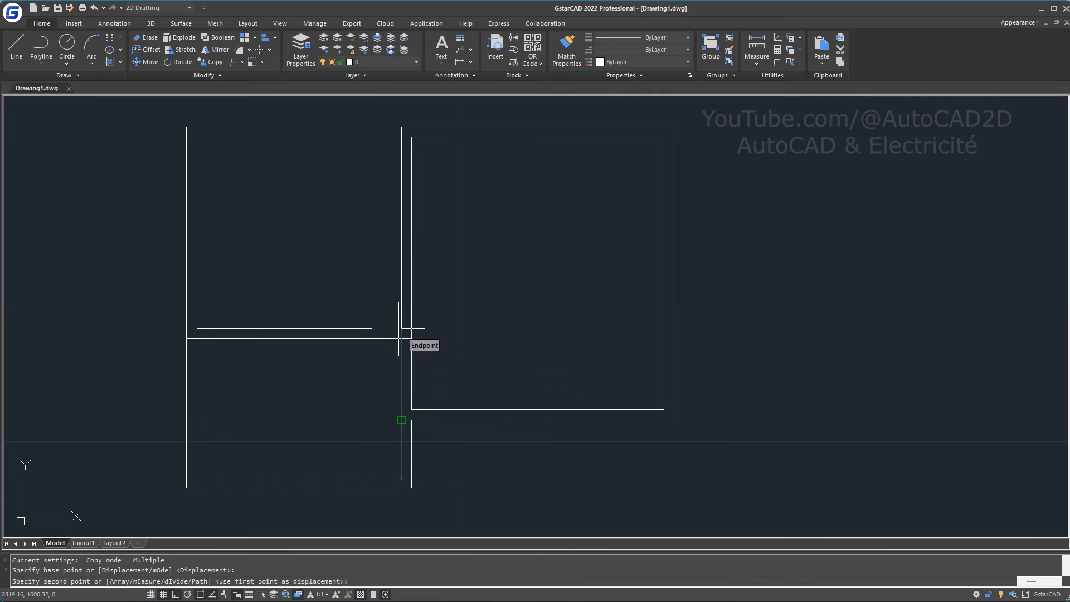
type("3.7")
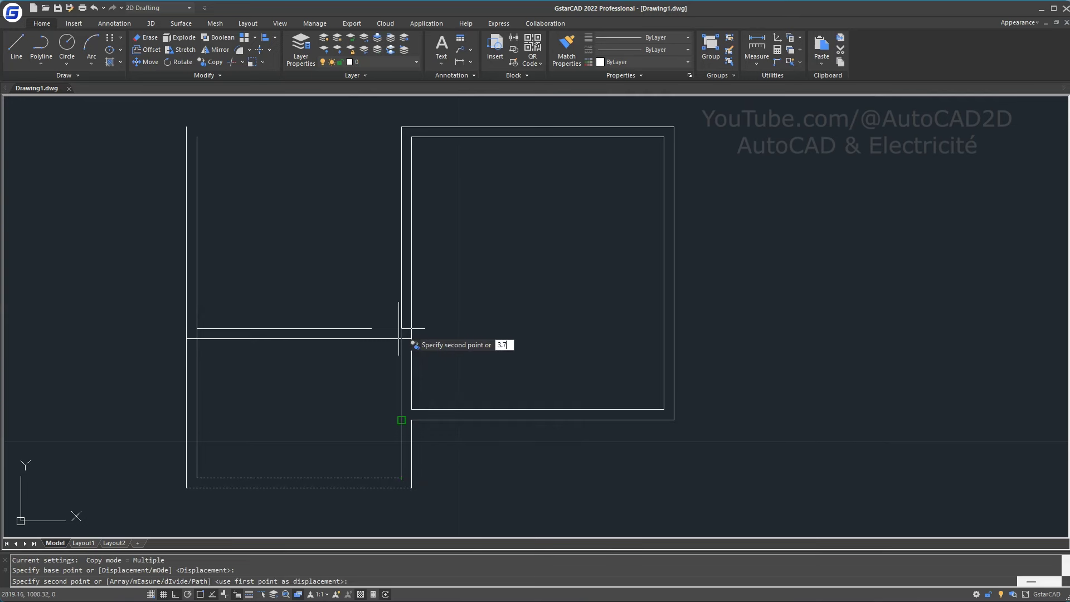
key("Return")
key("Return")
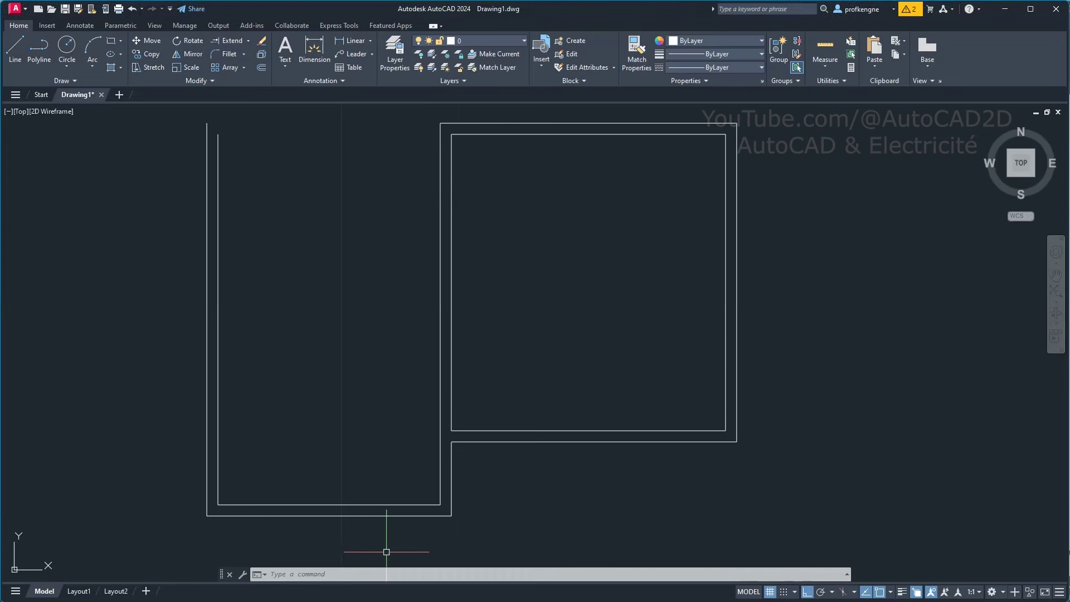
- Copy AutoCAD's bottom double wall 3.7 units up from its lower-right corner
left_click(387, 551)
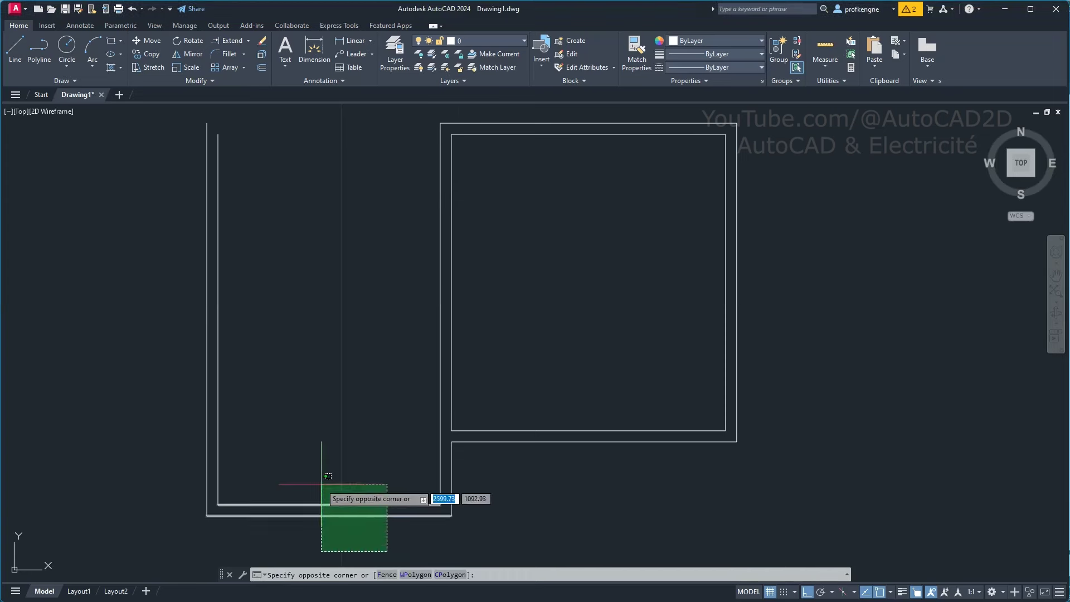
left_click(321, 483)
type("CP")
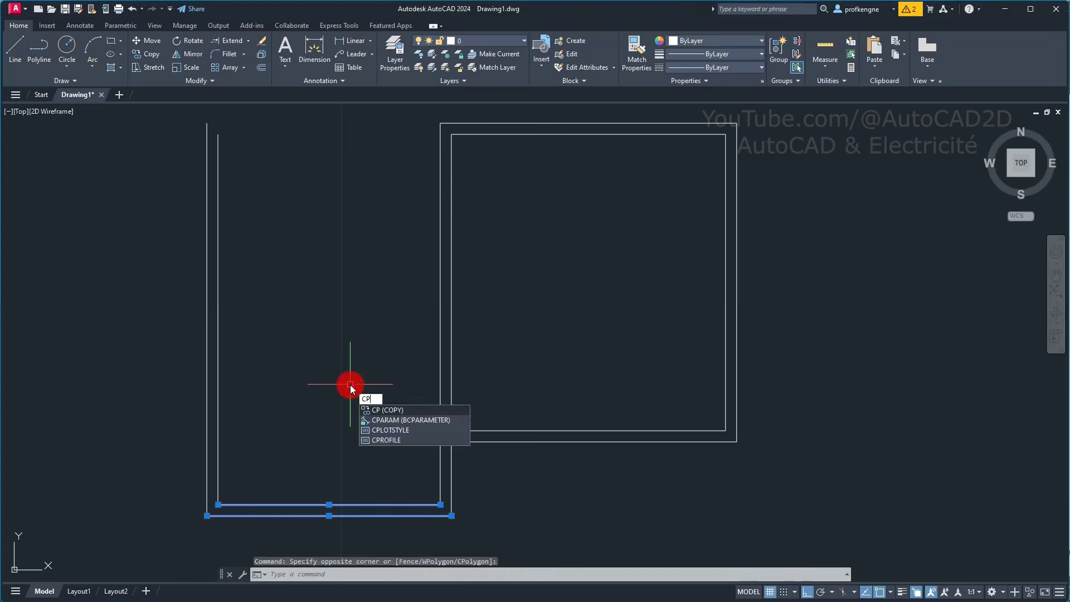
key("Return")
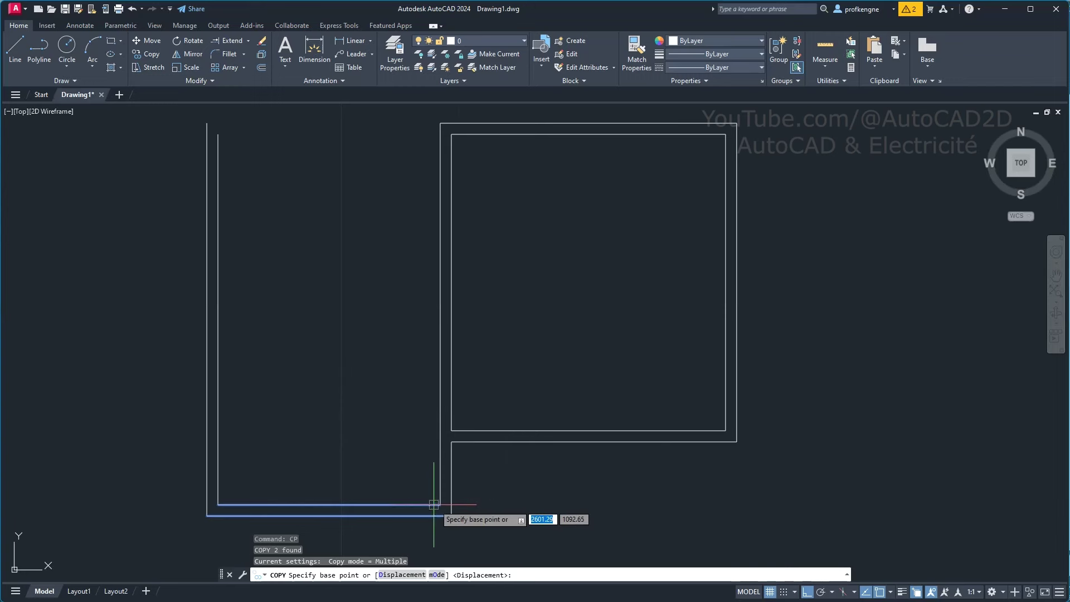
left_click(440, 504)
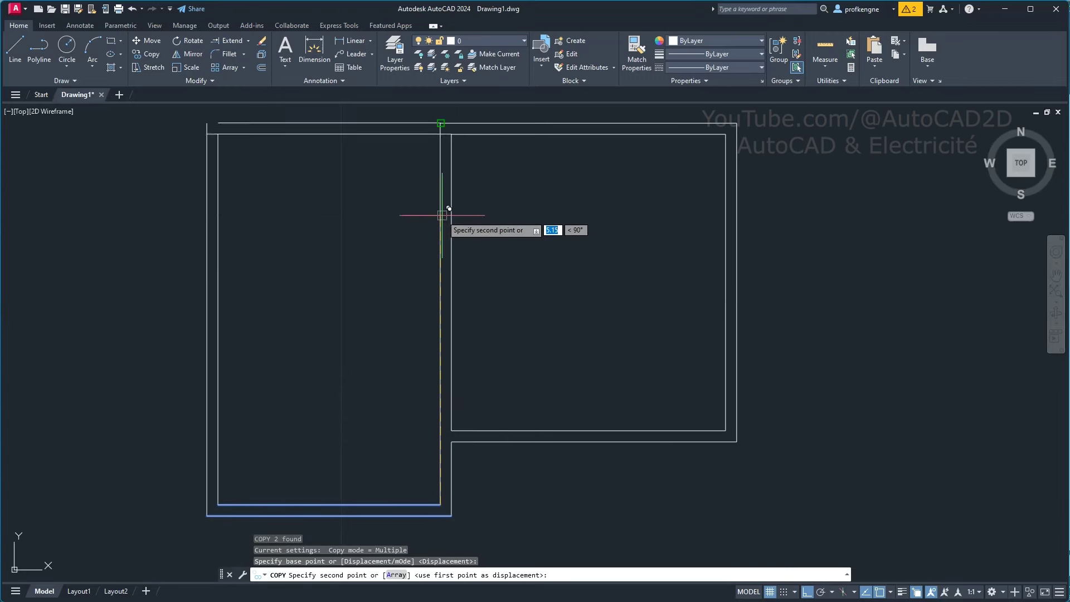
type("3.7")
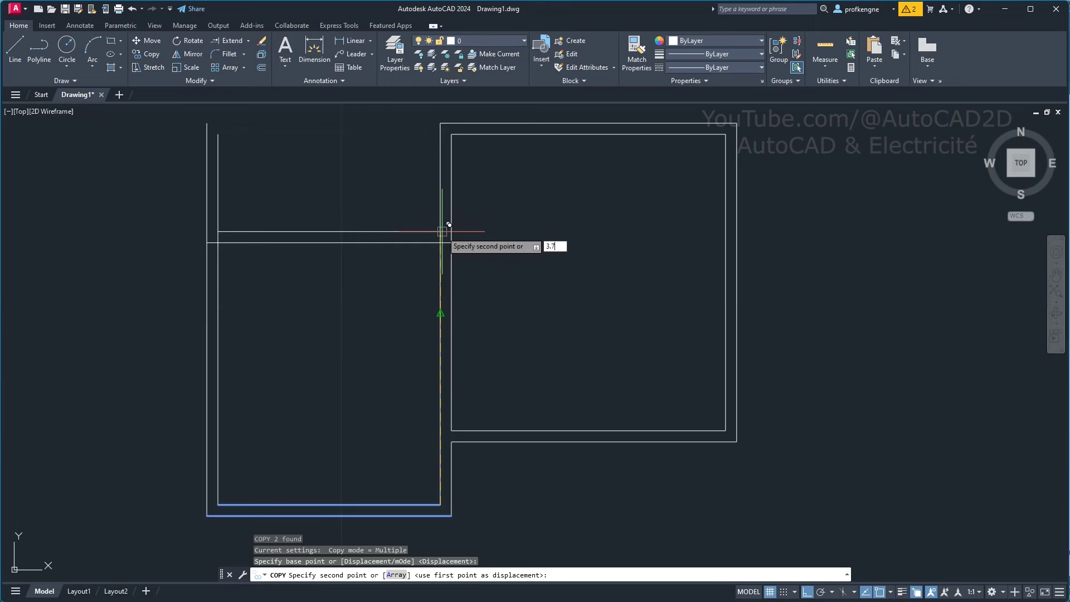
key("Return")
key("Return")
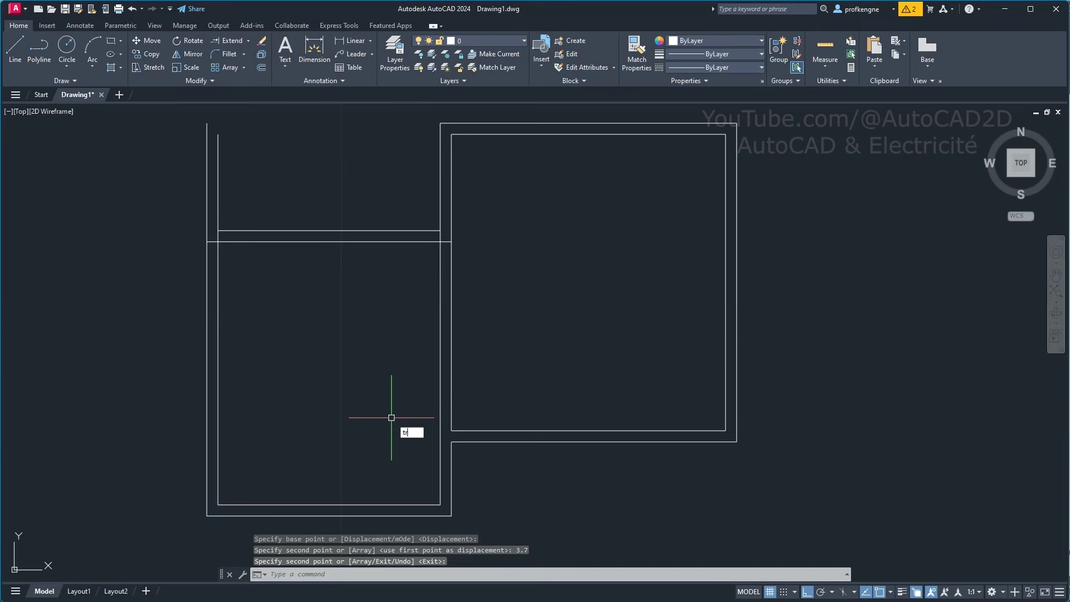
- Trim the left and right wall pieces lying between the new wall's two lines
key("Return")
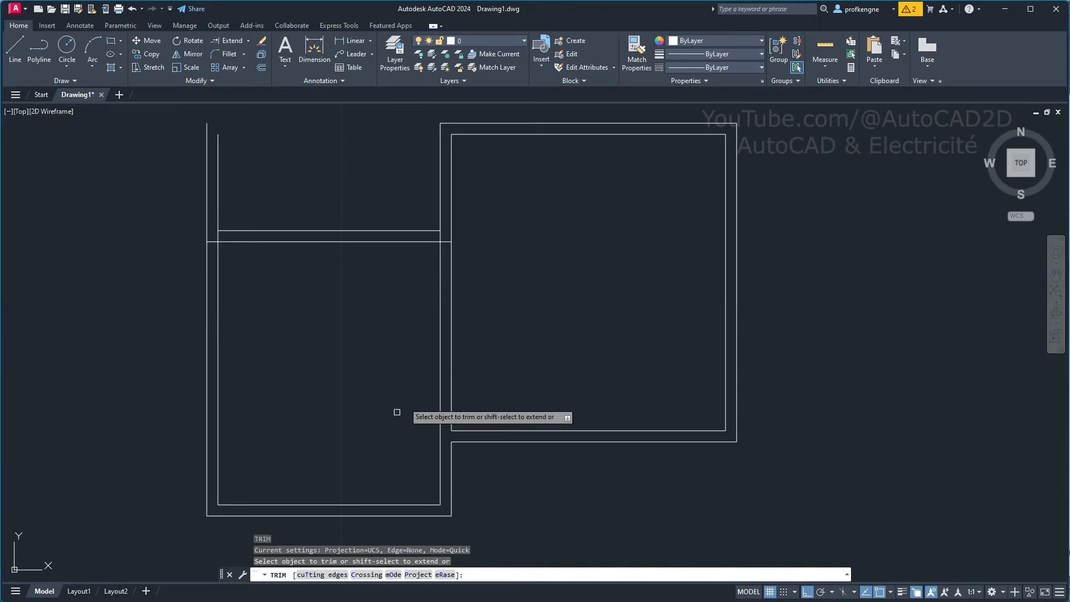
left_click(440, 235)
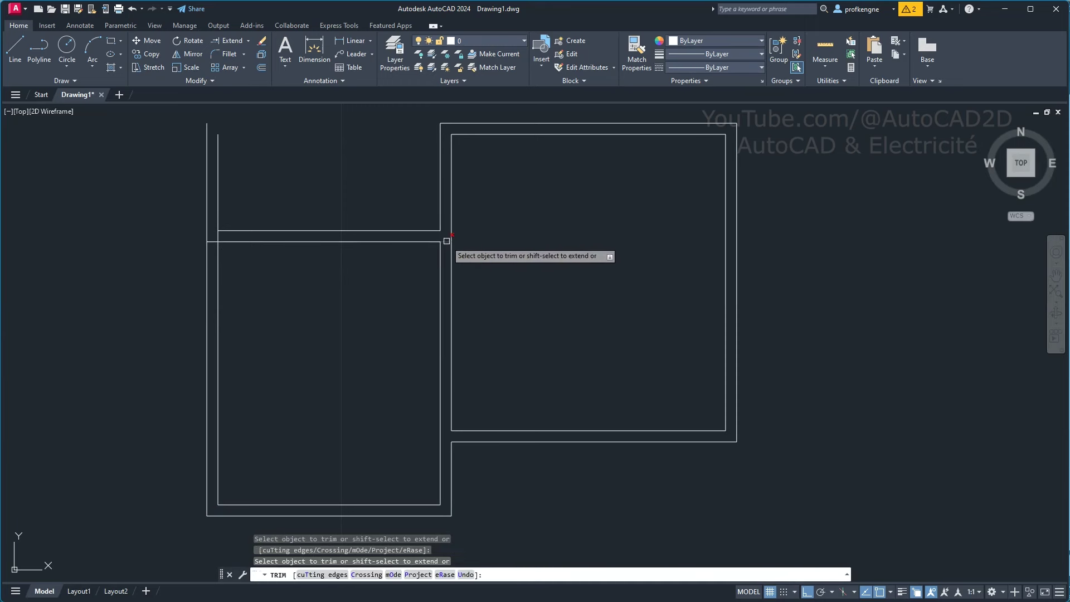
left_click(217, 235)
right_click(307, 397)
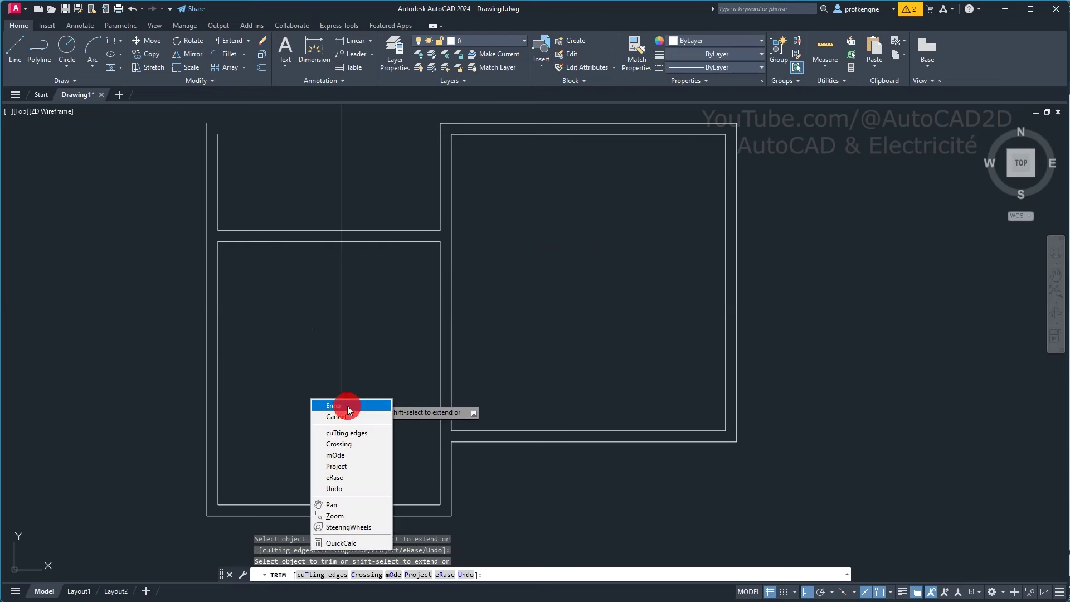
left_click(346, 410)
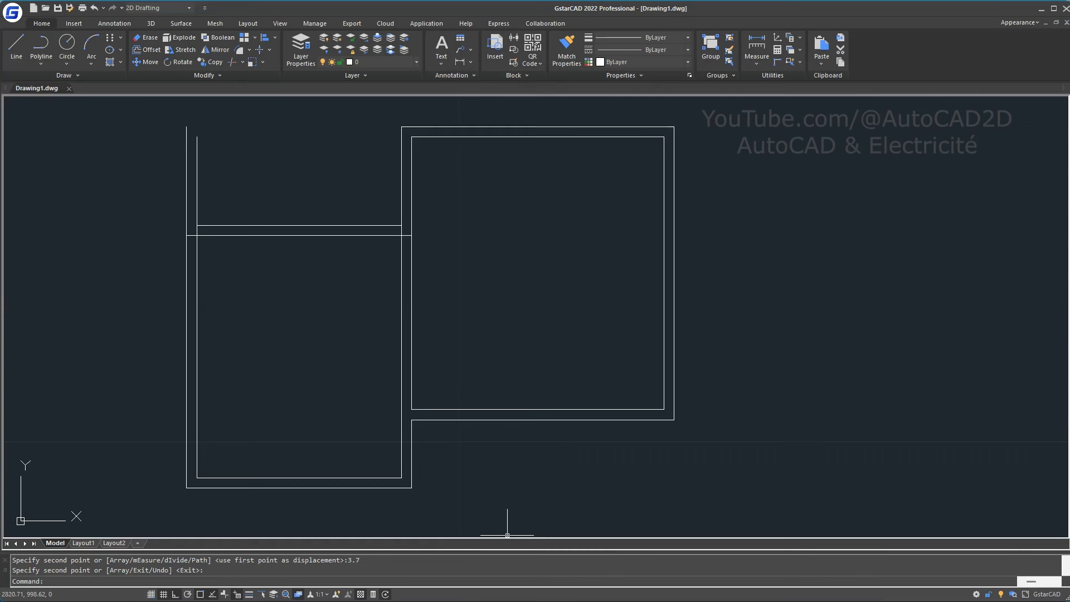
- Restart TRIM after a false start, using every line as a cutting edge
type("t")
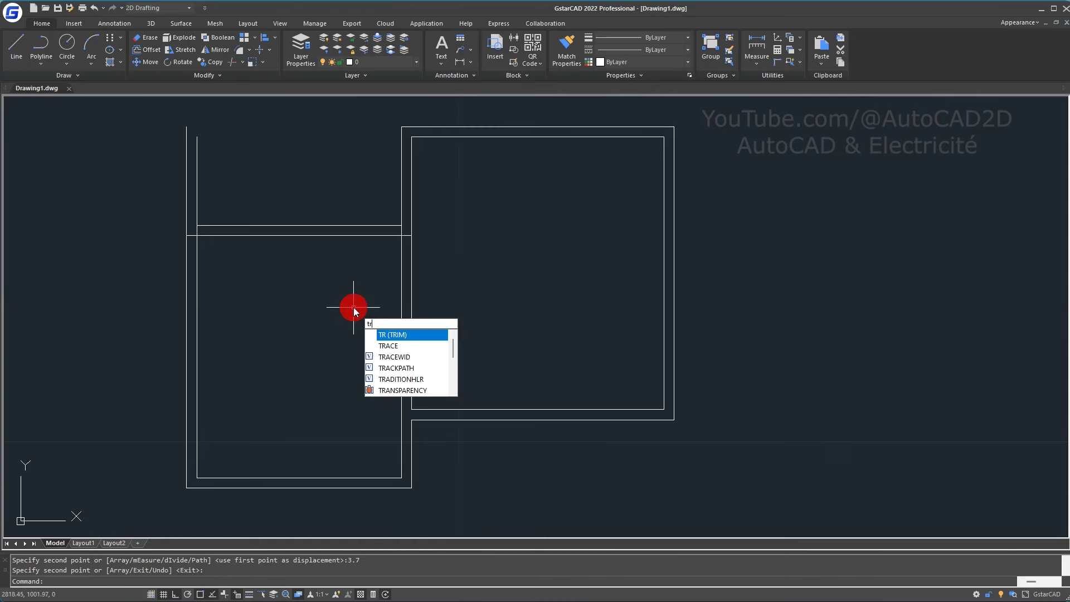
type("r")
key("Return")
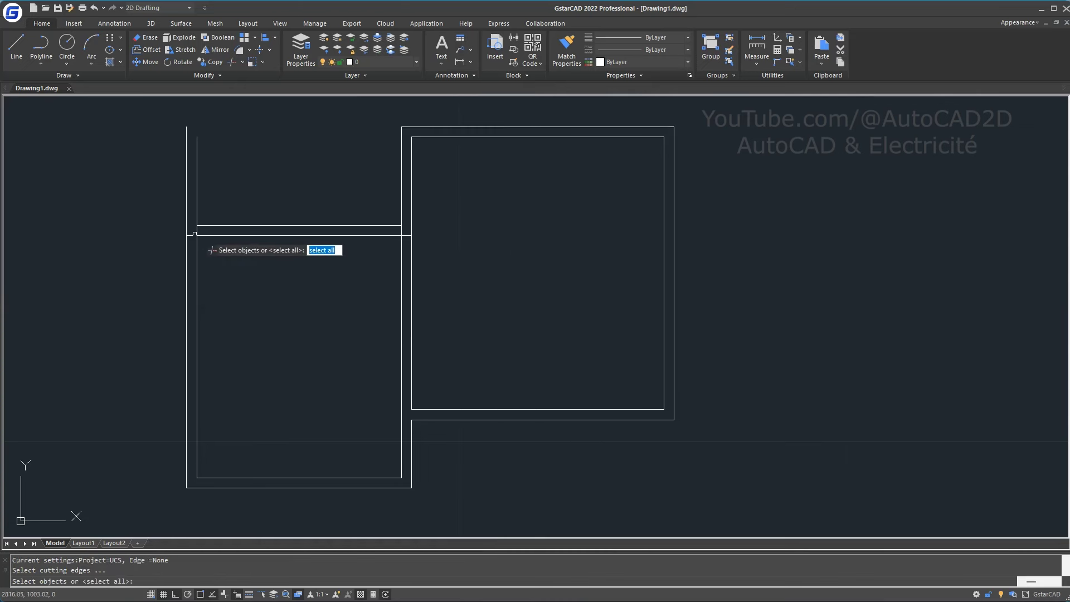
left_click(196, 232)
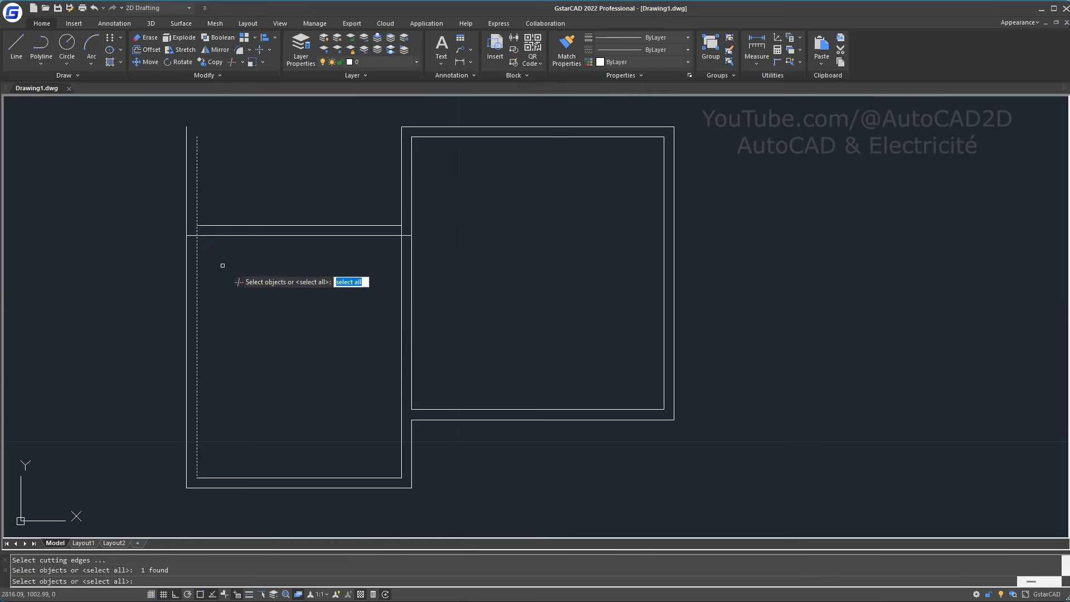
key("Escape")
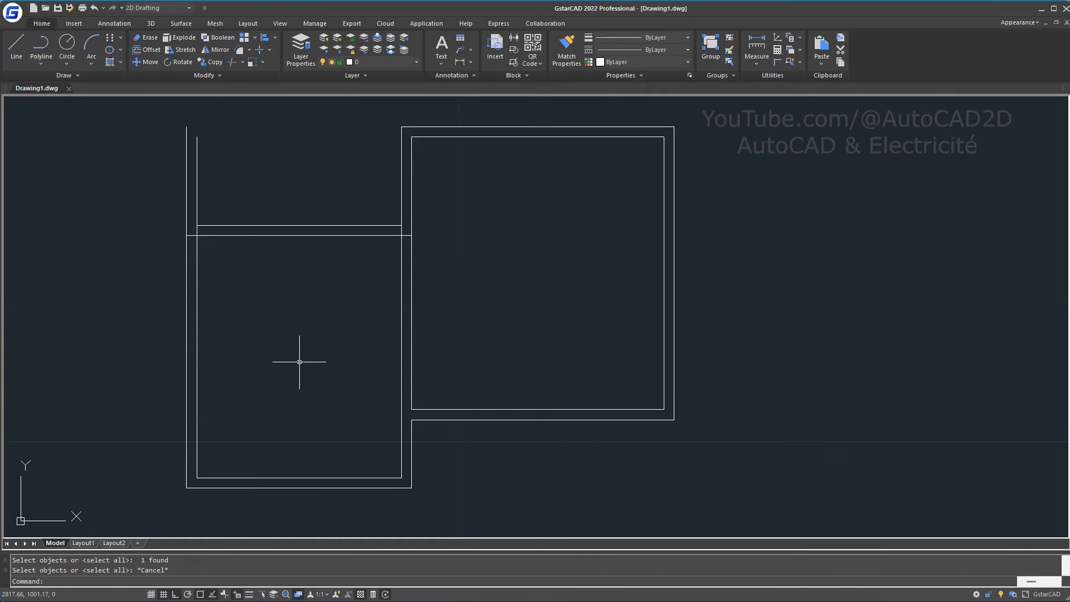
type("tr")
key("Return")
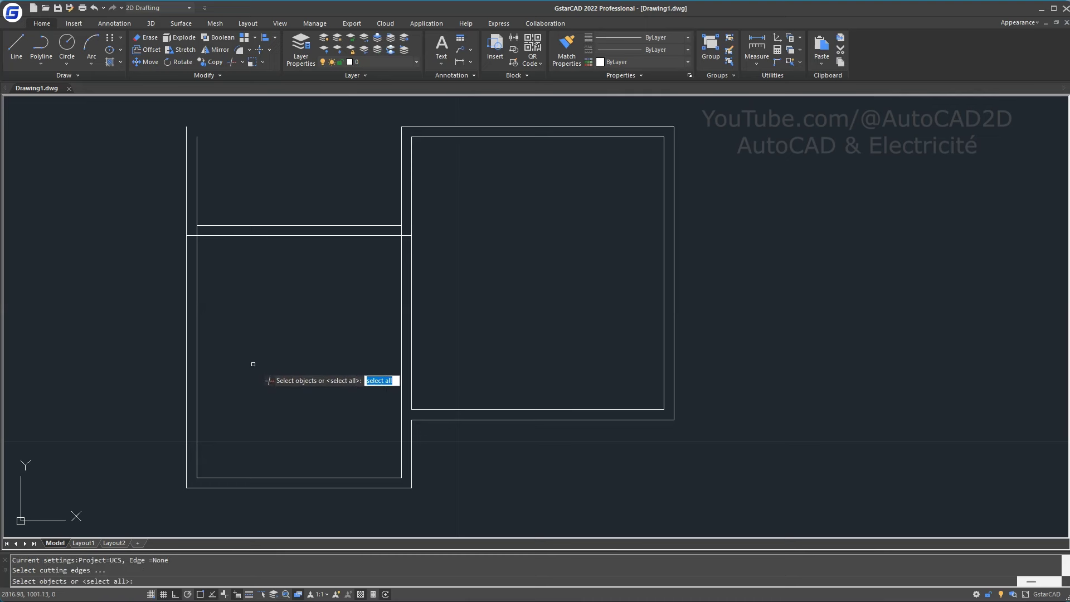
key("Return")
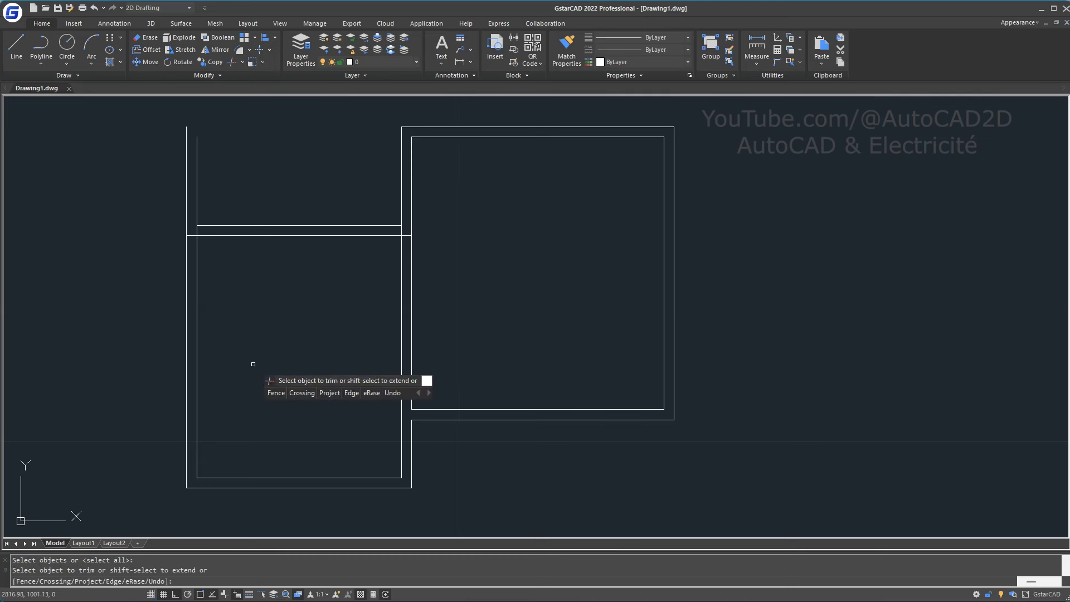
- Set edge mode to No extend and trim the partition stubs at the left and middle walls
type("e")
key("Return")
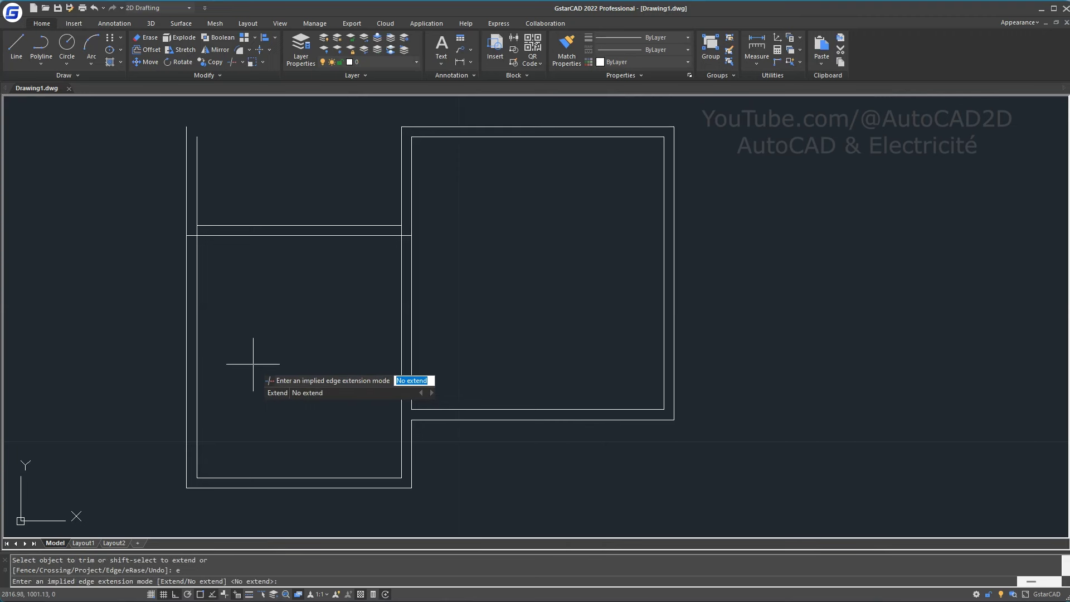
key("Return")
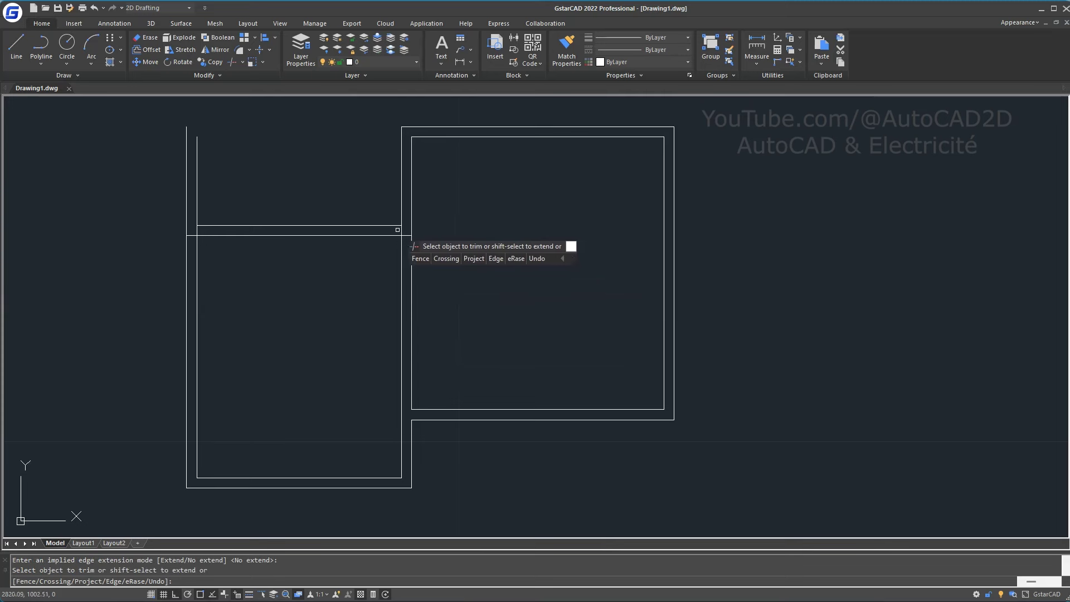
left_click(406, 235)
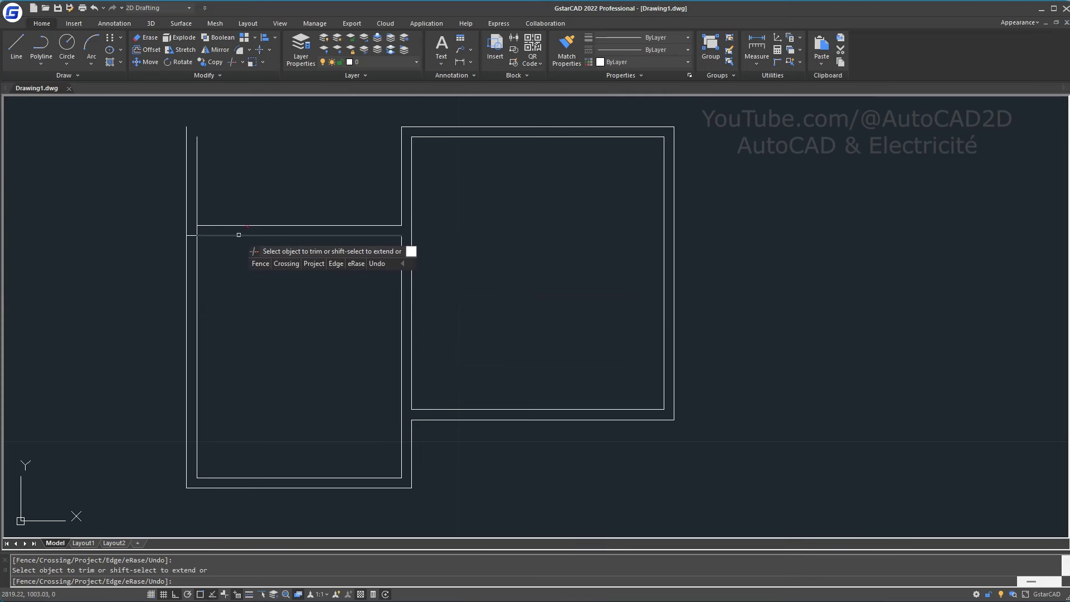
left_click(197, 231)
left_click(190, 234)
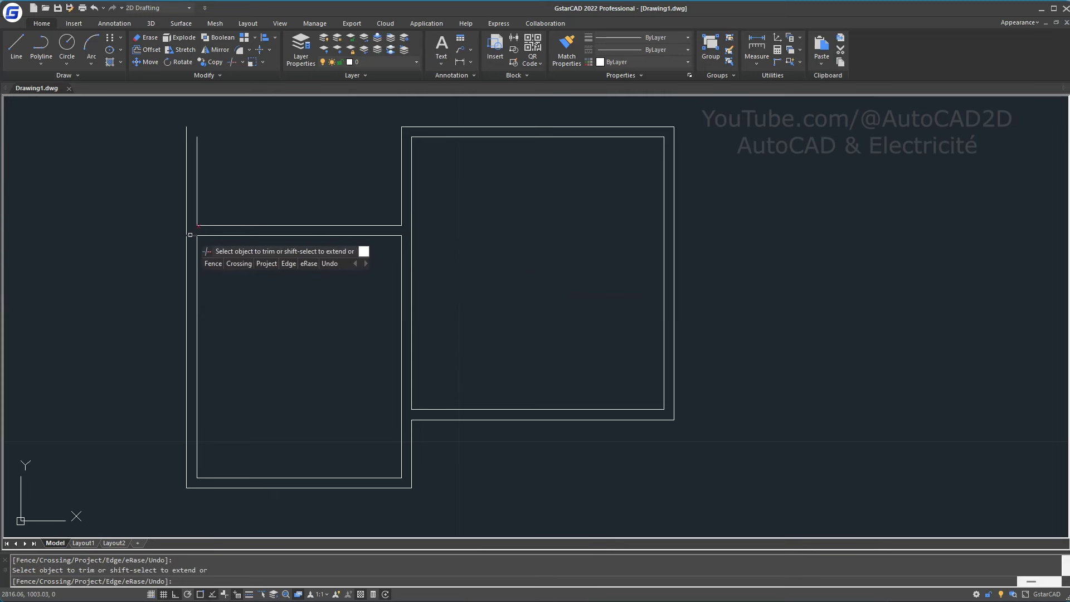
left_click(289, 297)
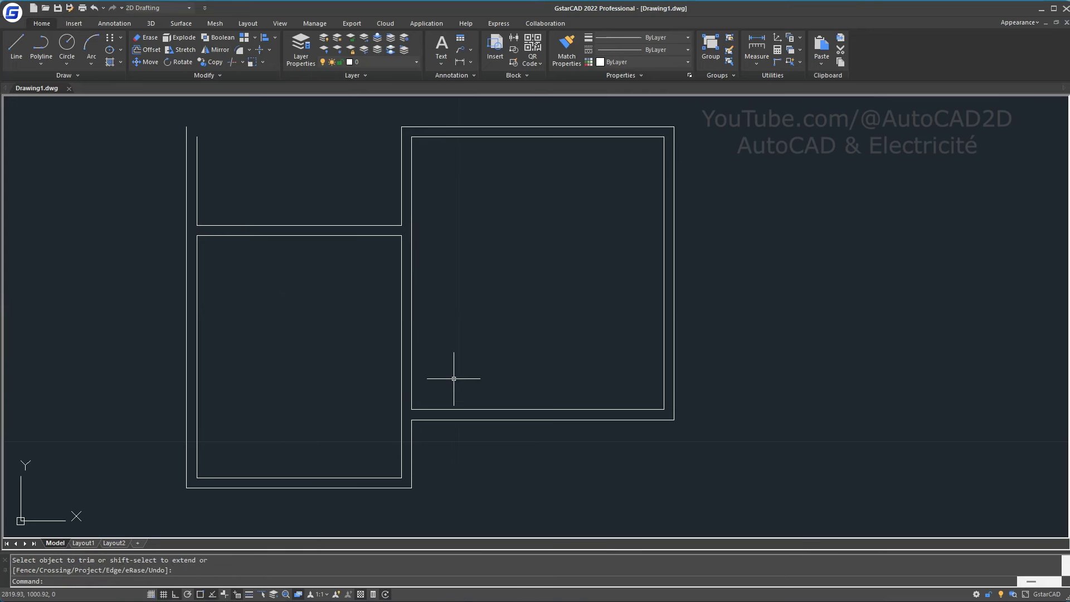
- Window-select both partition wall lines and adjust the view
middle_click_drag(355, 327, 358, 346)
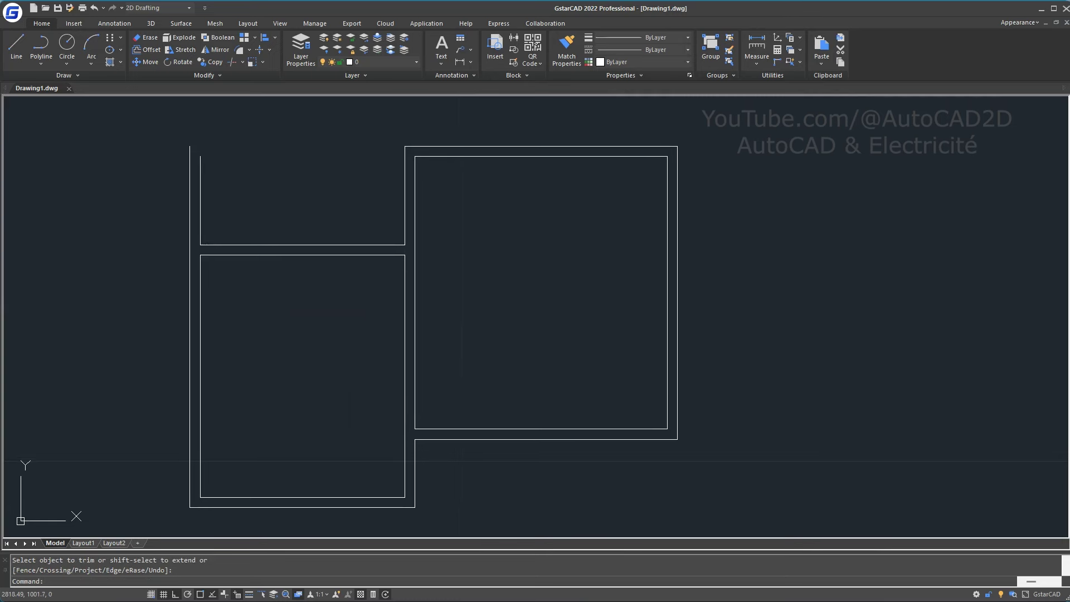
left_click(358, 353)
left_click(264, 183)
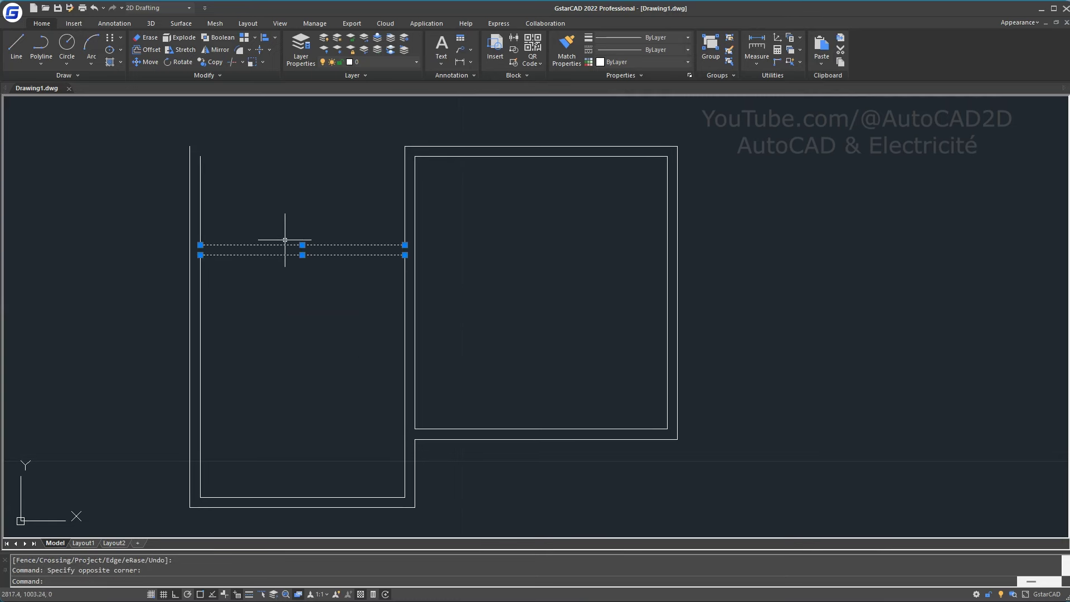
scroll(325, 215, "down", 2)
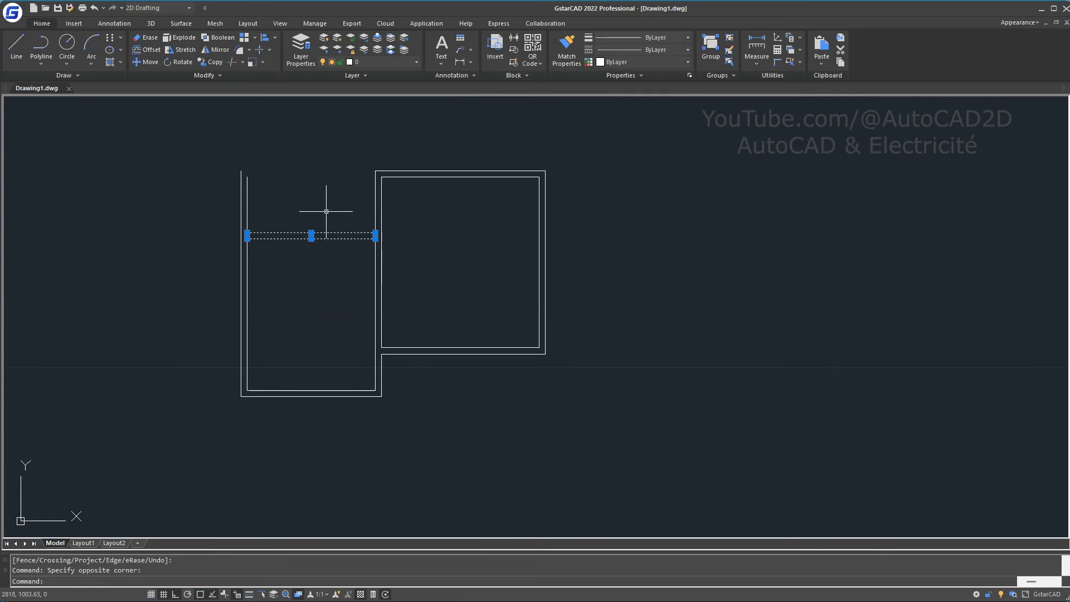
middle_click_drag(325, 220, 335, 279)
scroll(342, 244, "up", 2)
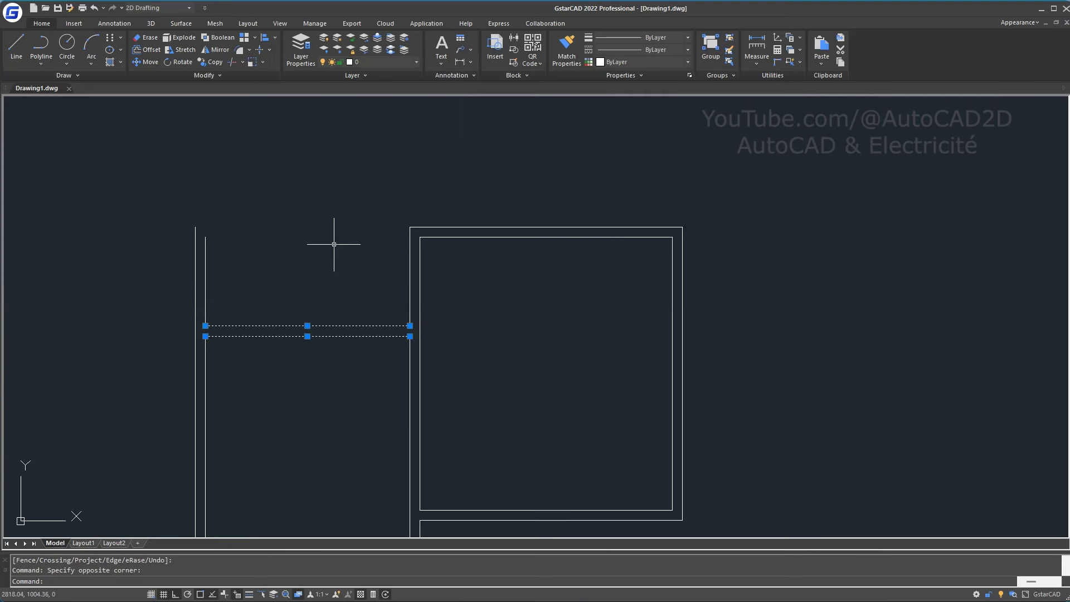
scroll(334, 244, "down", 2)
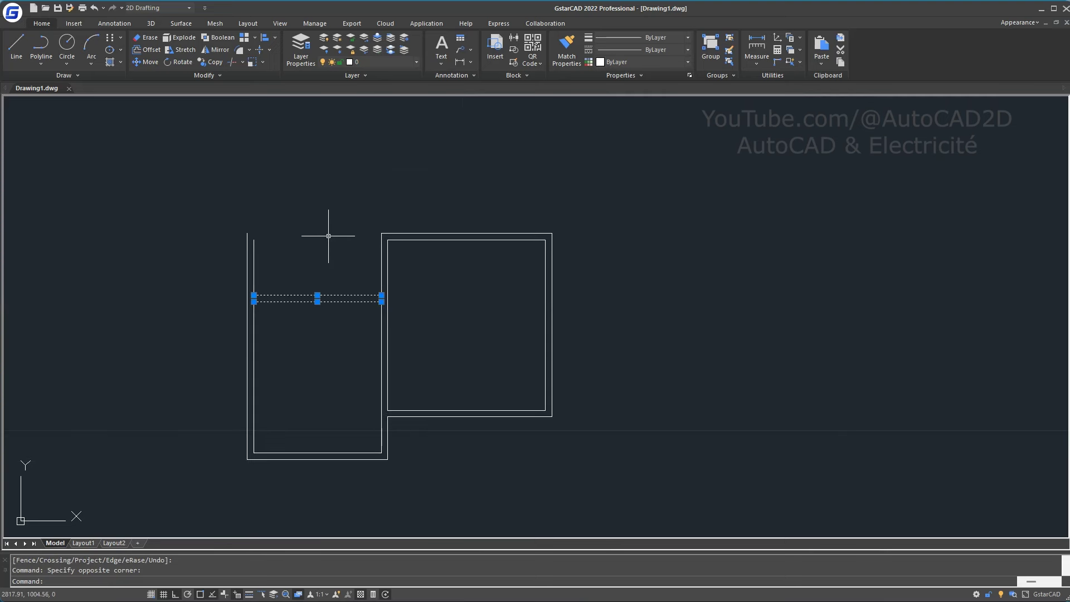
- Copy the partition 4 units straight up from its right end
type("co")
right_click(328, 235)
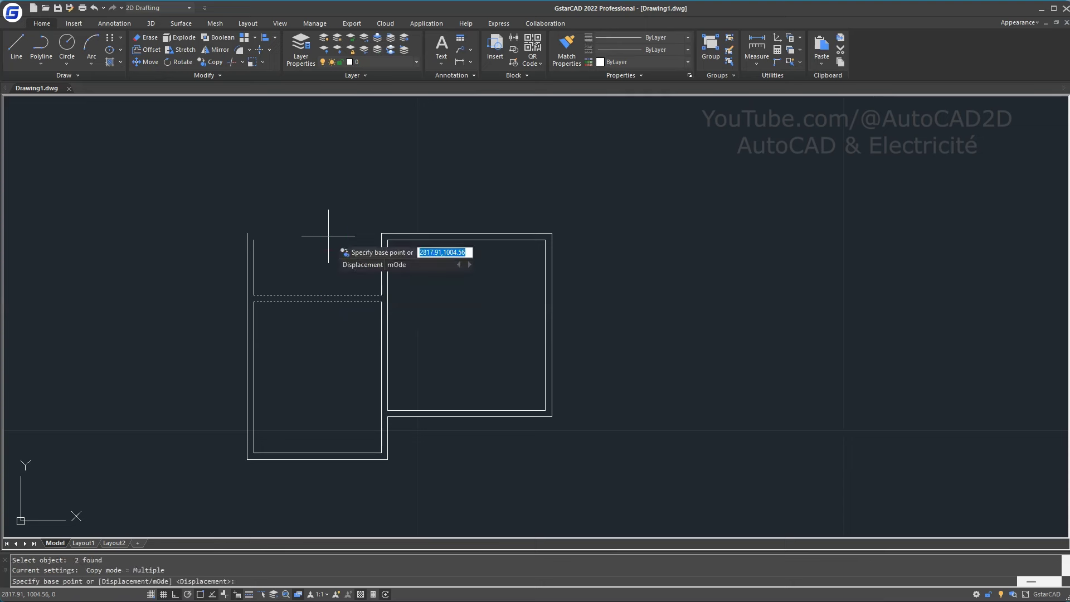
left_click(382, 295)
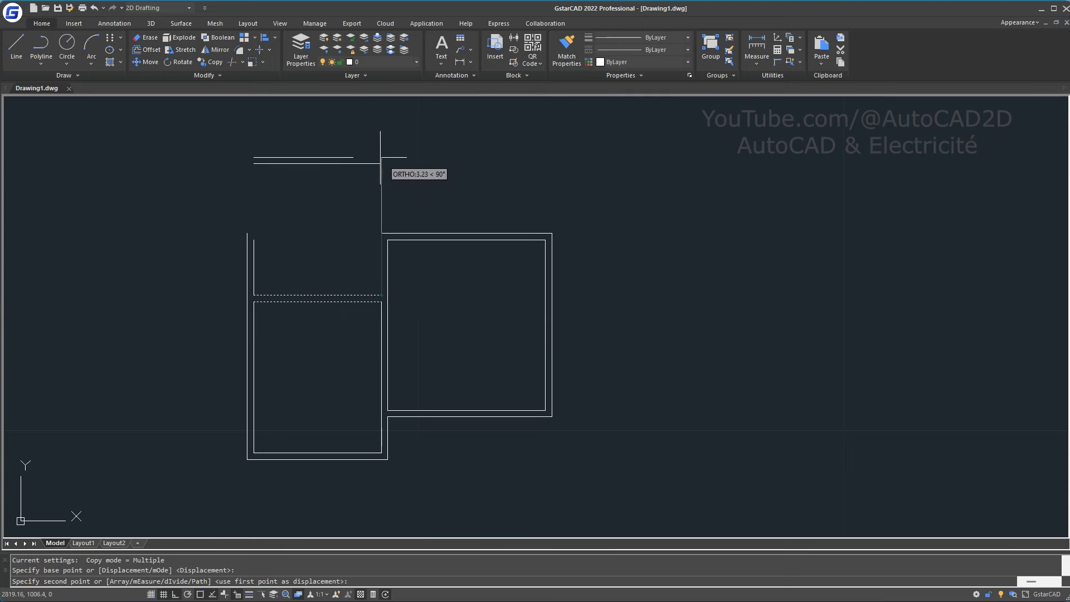
type("4")
key("Return")
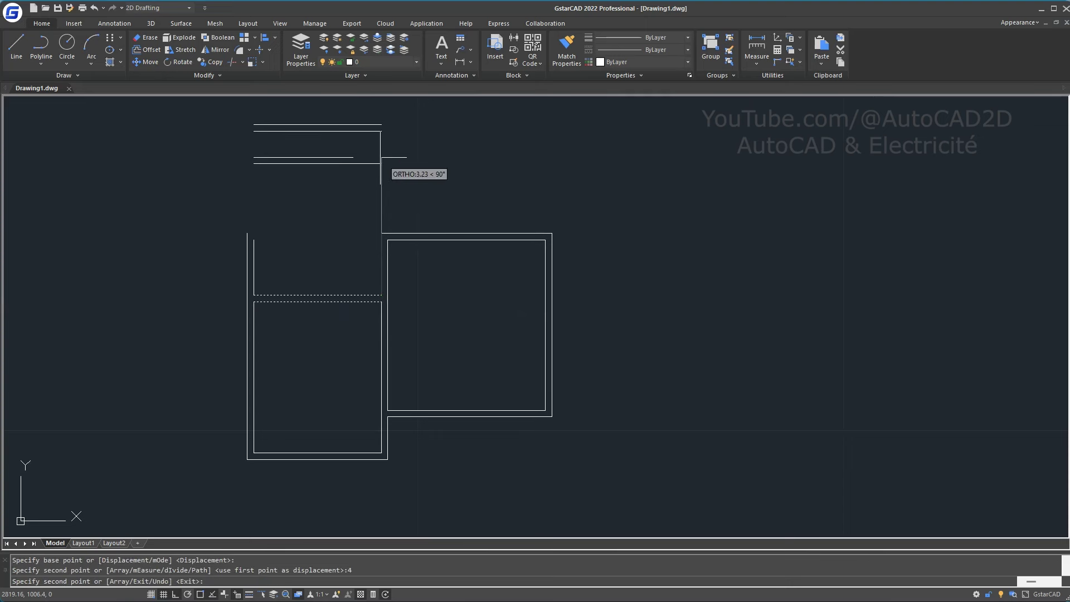
key("Return")
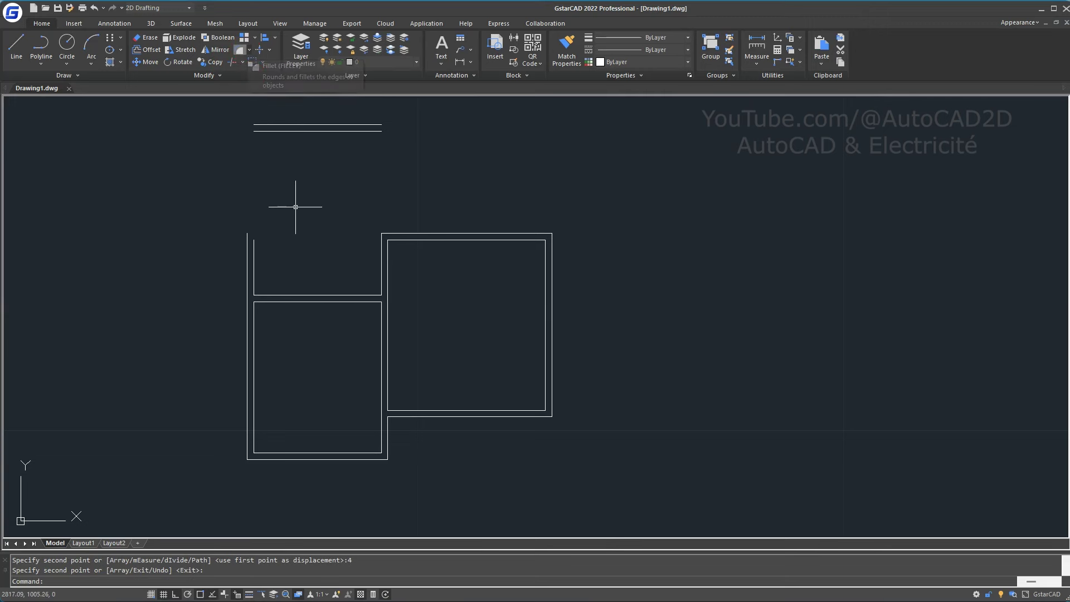
- Fillet the outer and inner top-left corners joining the left walls to the new top wall
type("f")
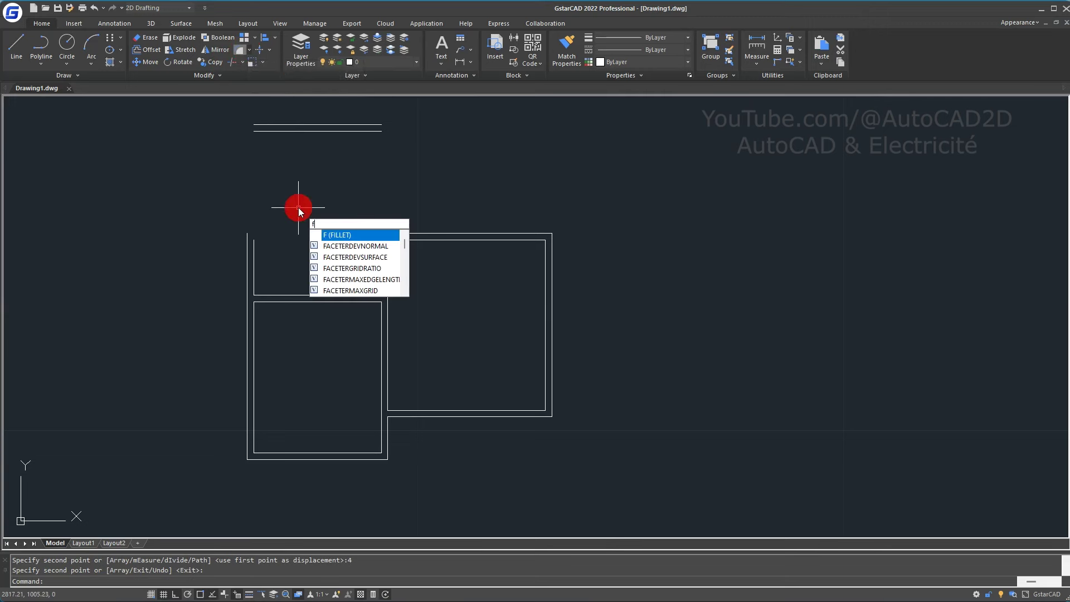
key("Return")
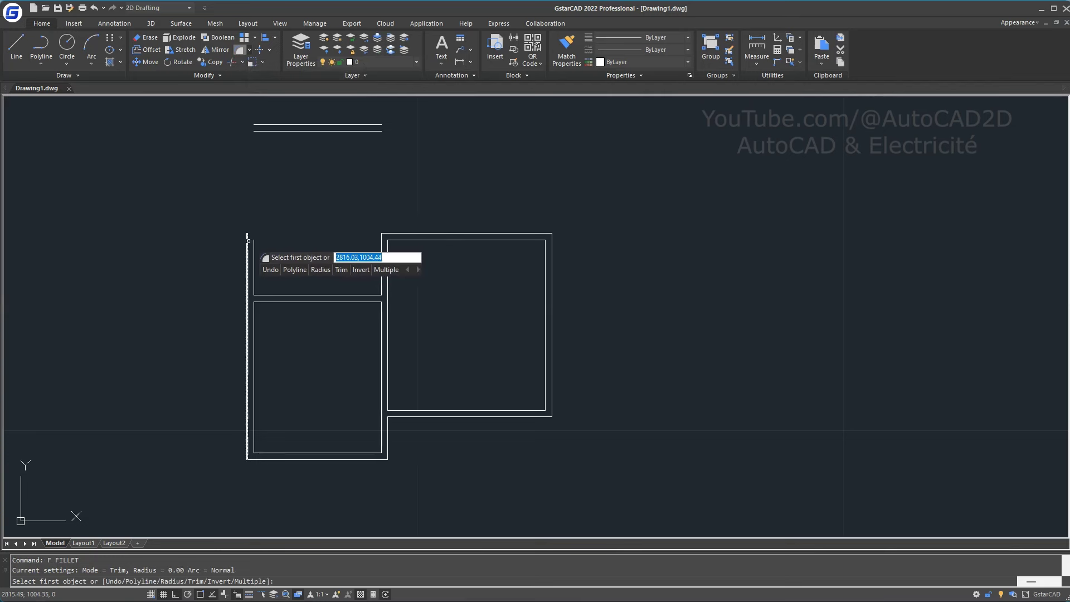
left_click(248, 238)
left_click(256, 124)
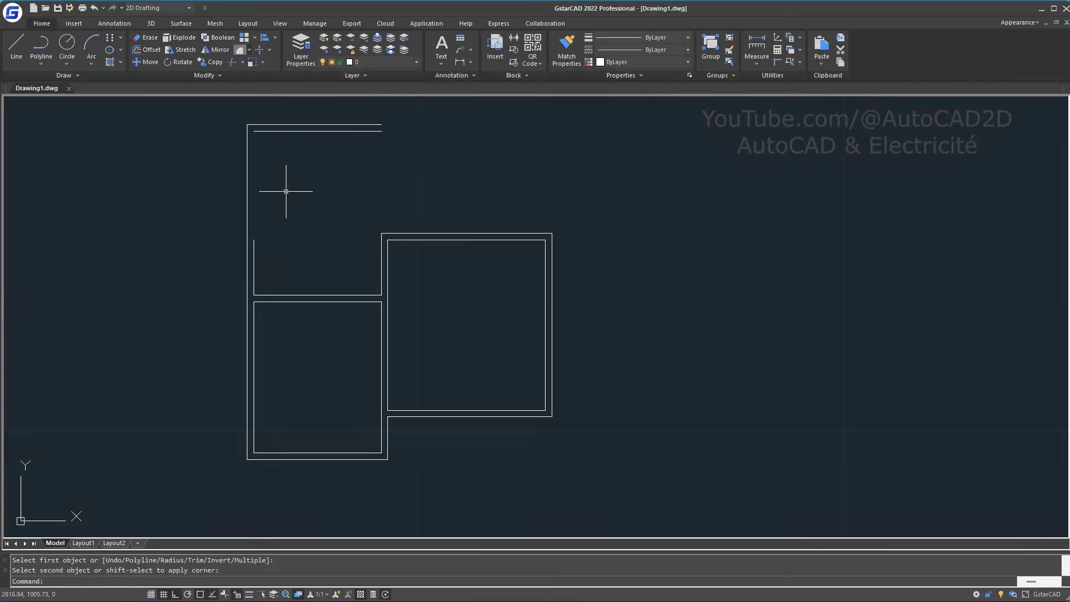
key("Return")
left_click(254, 252)
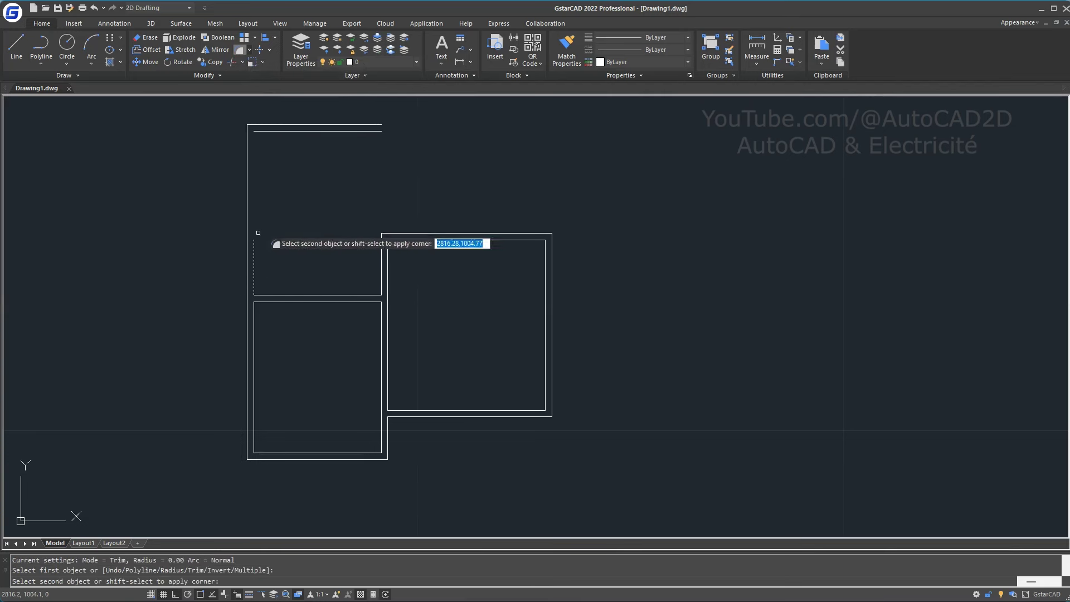
left_click(262, 131)
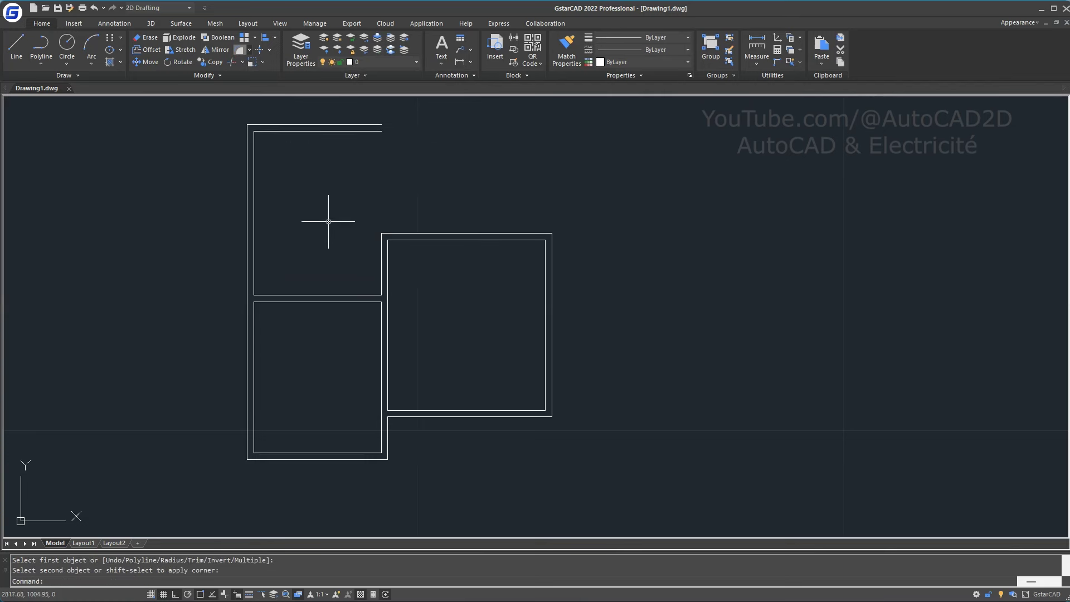
- Fillet the inner top-right corner and the outer top wall to the middle room's wall
key("Return")
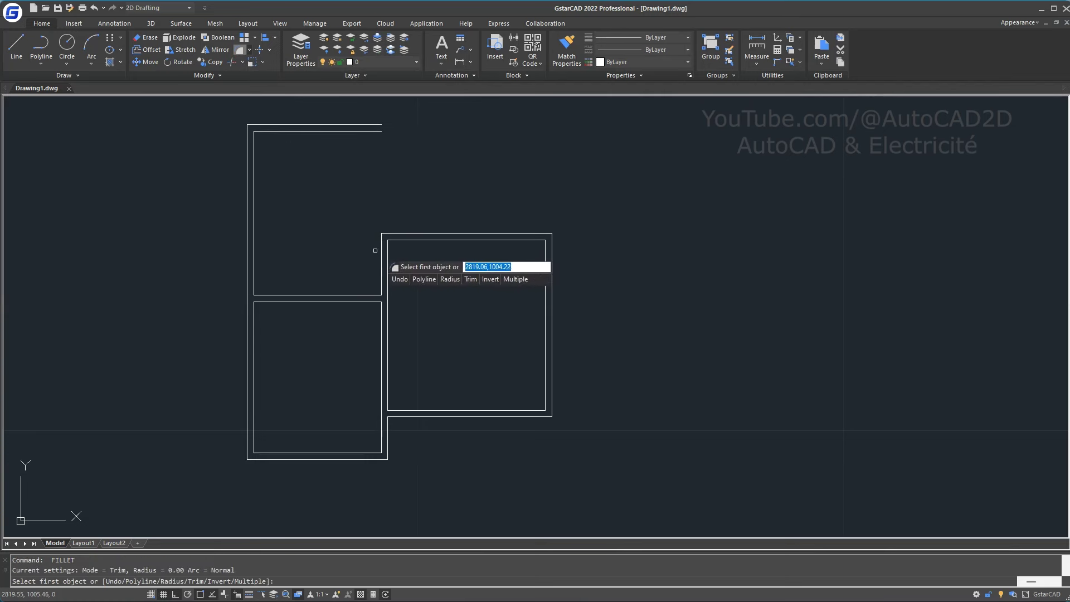
left_click(381, 249)
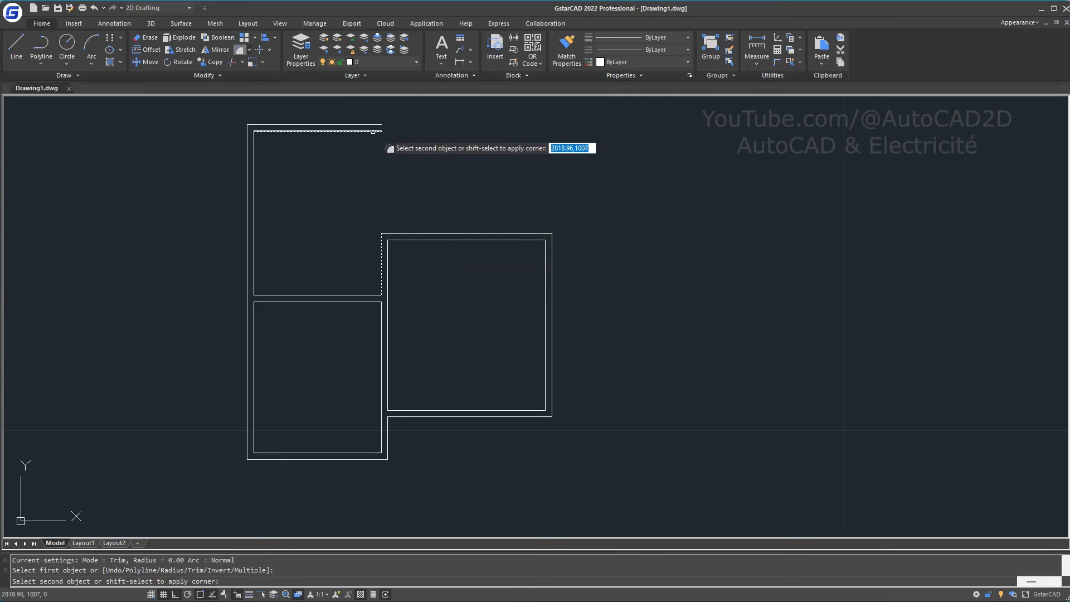
left_click(376, 133)
key("Return")
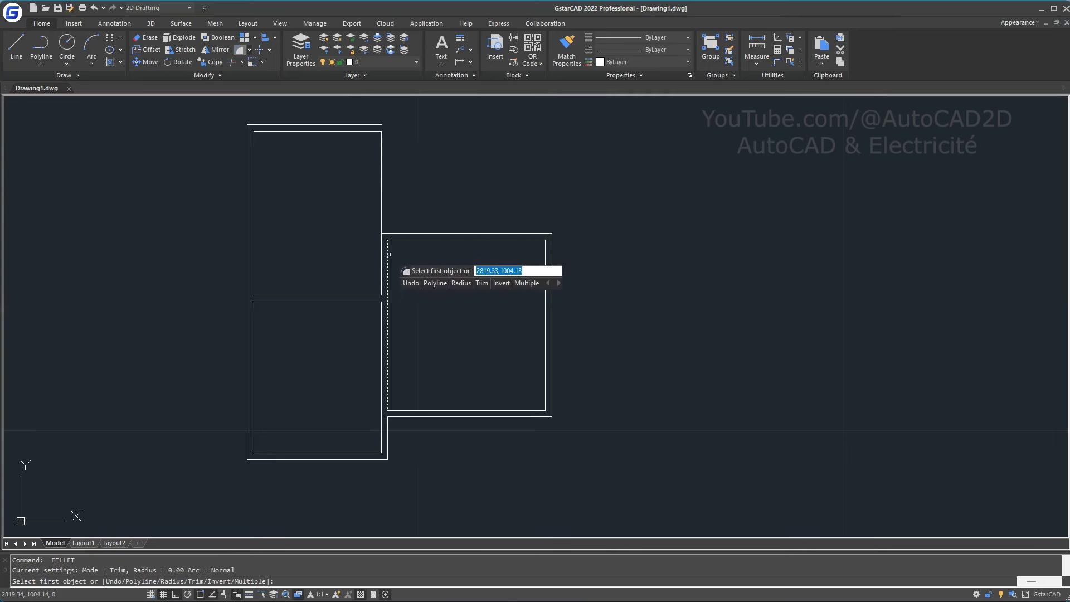
left_click(388, 266)
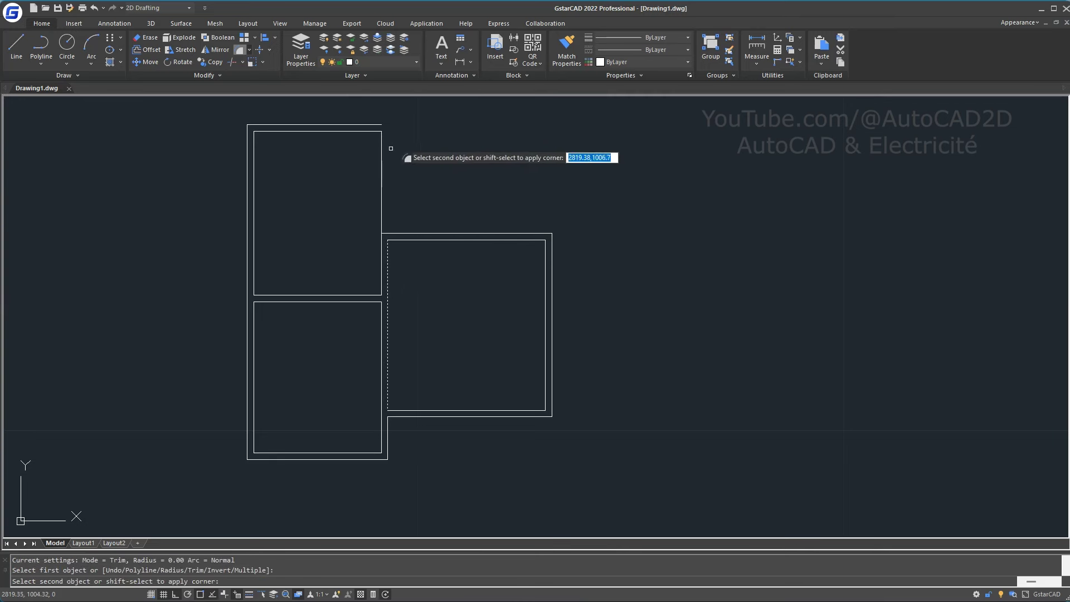
left_click(372, 125)
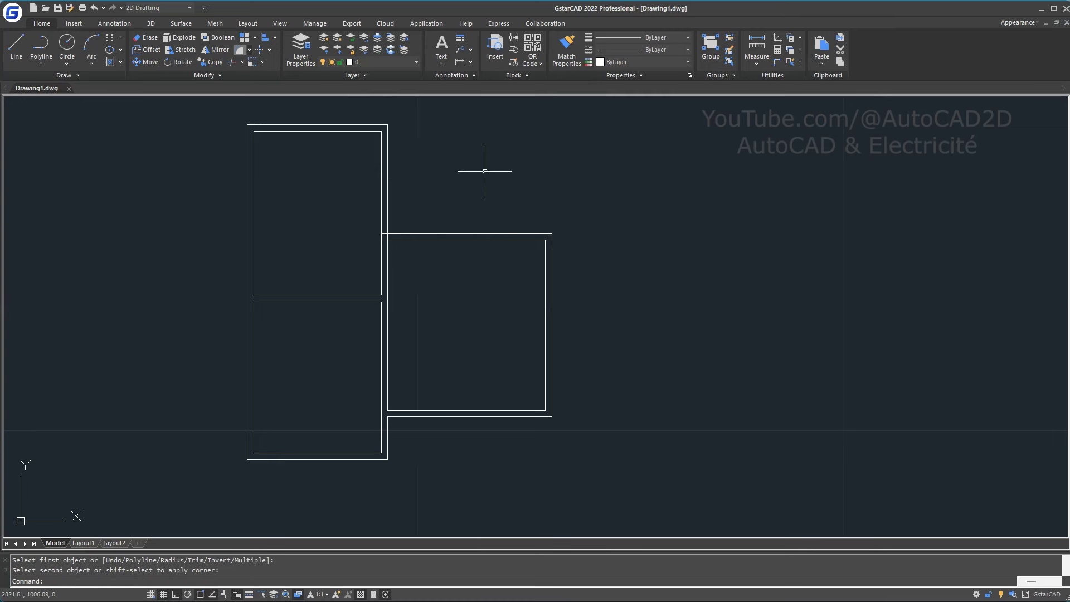
key("Return")
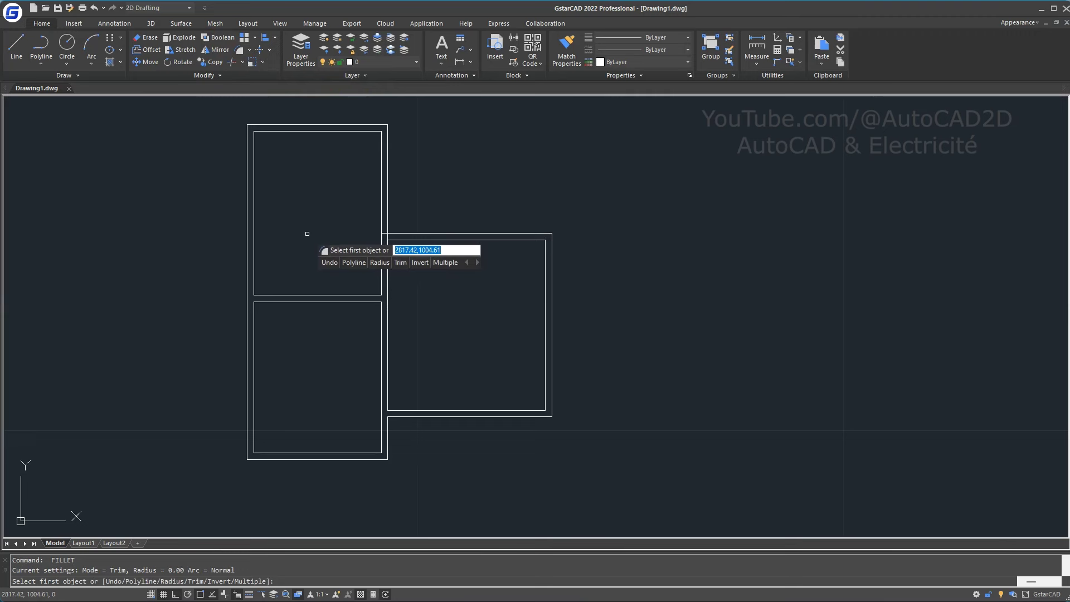
type("tr")
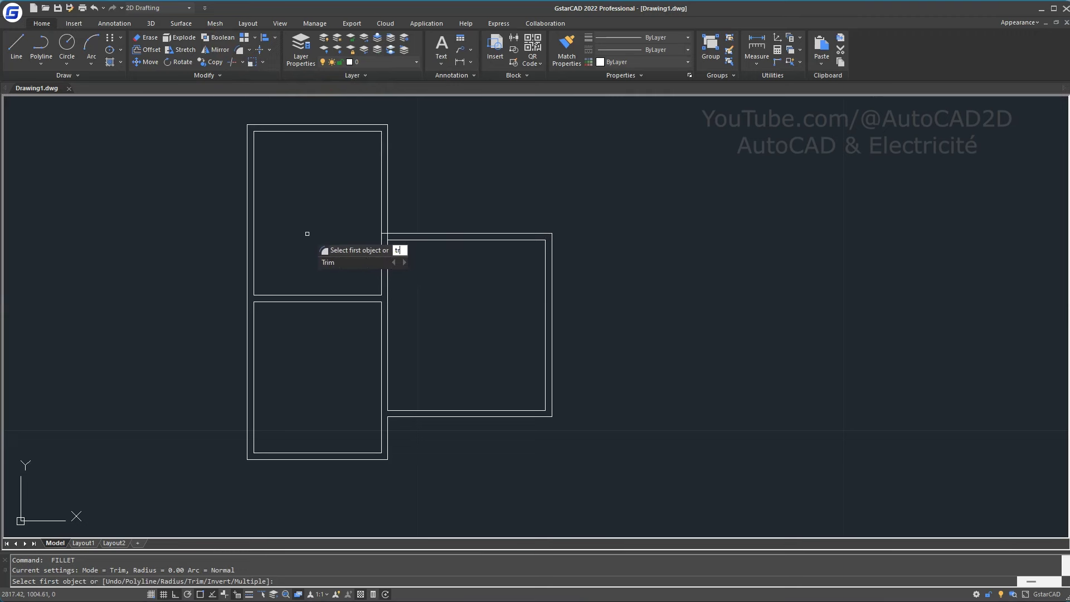
key("Escape")
- Start a trim with all lines as cutting edges and edge mode No extend
type("tr")
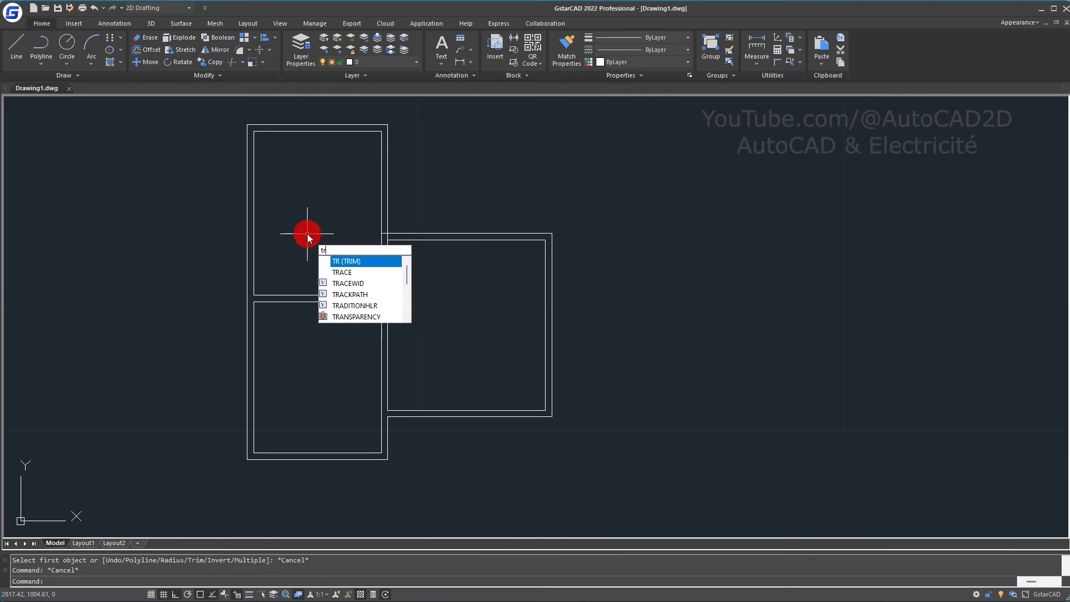
key("Return")
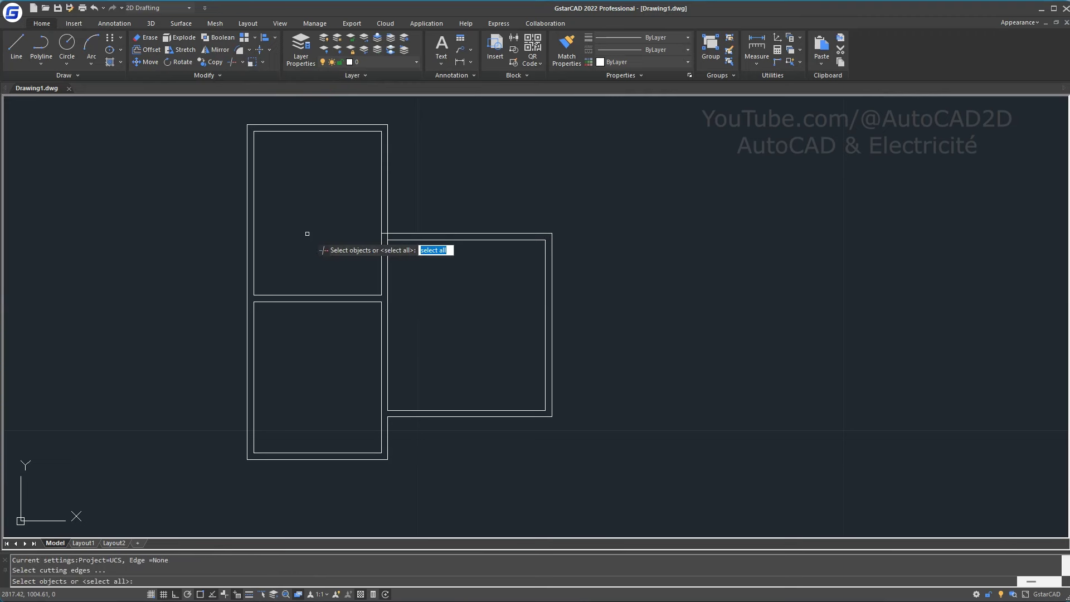
key("Return")
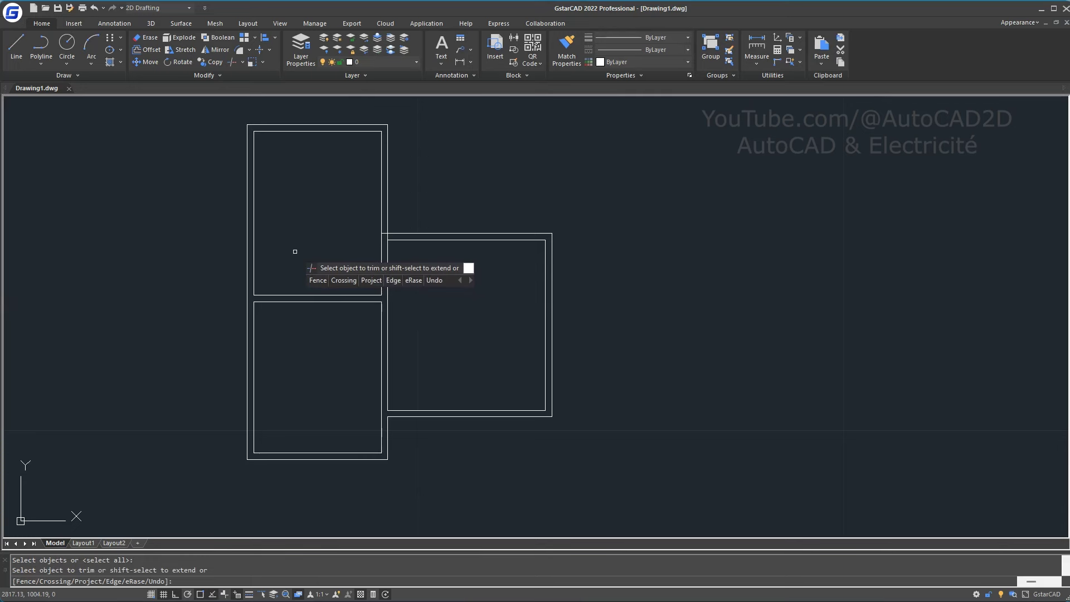
type("e")
key("Return")
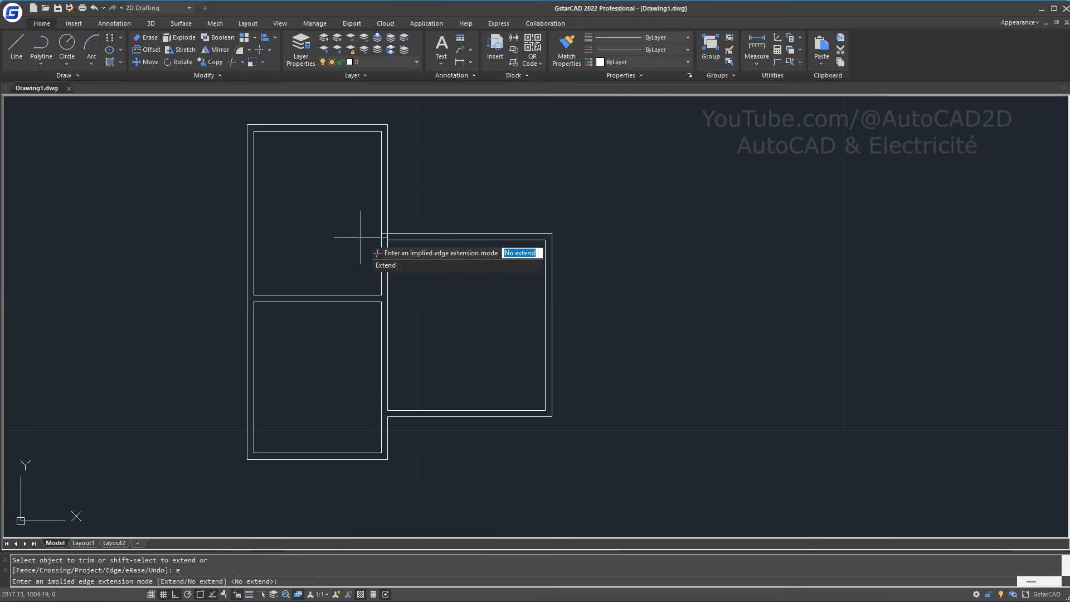
middle_click_drag(363, 234, 337, 291)
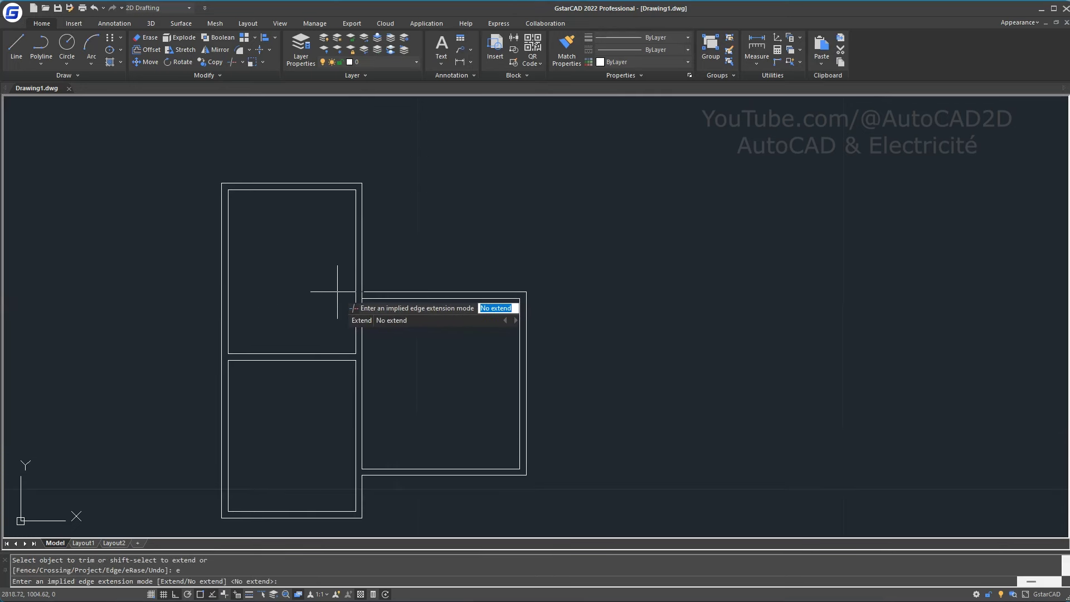
key("Return")
- Cut the short wall stub at the right-room junction and finish the trim
scroll(362, 269, "up", 4)
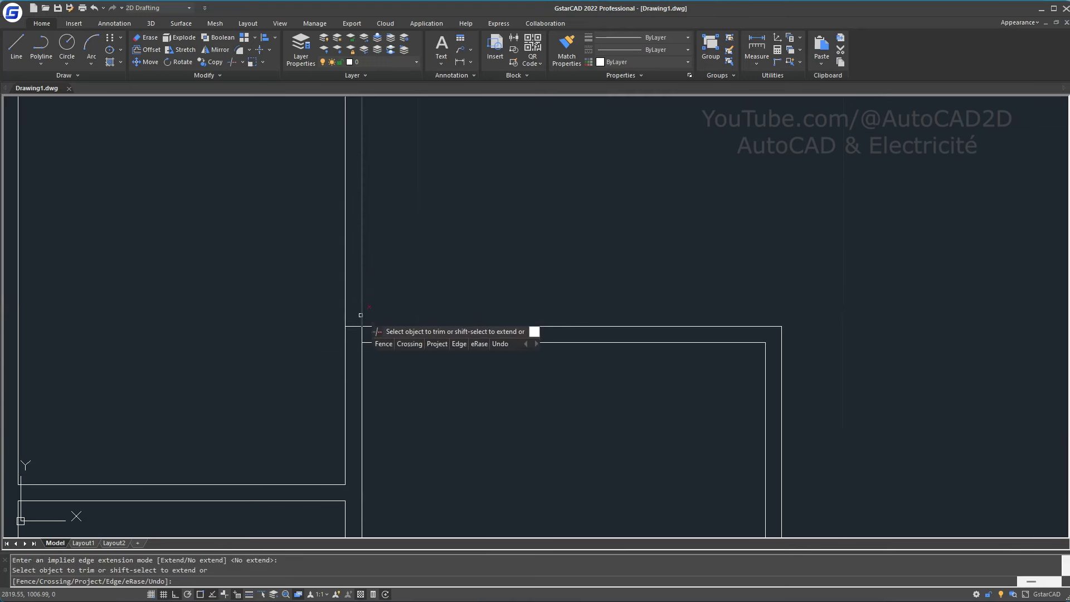
left_click(353, 326)
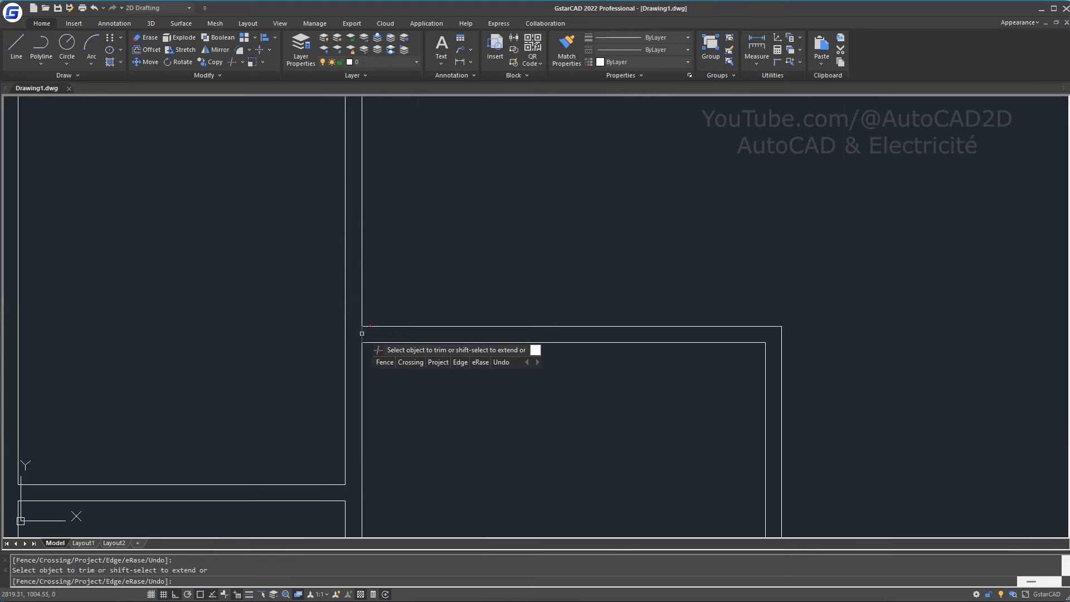
scroll(473, 334, "down", 3)
scroll(457, 256, "down", 2)
middle_click_drag(454, 249, 453, 258)
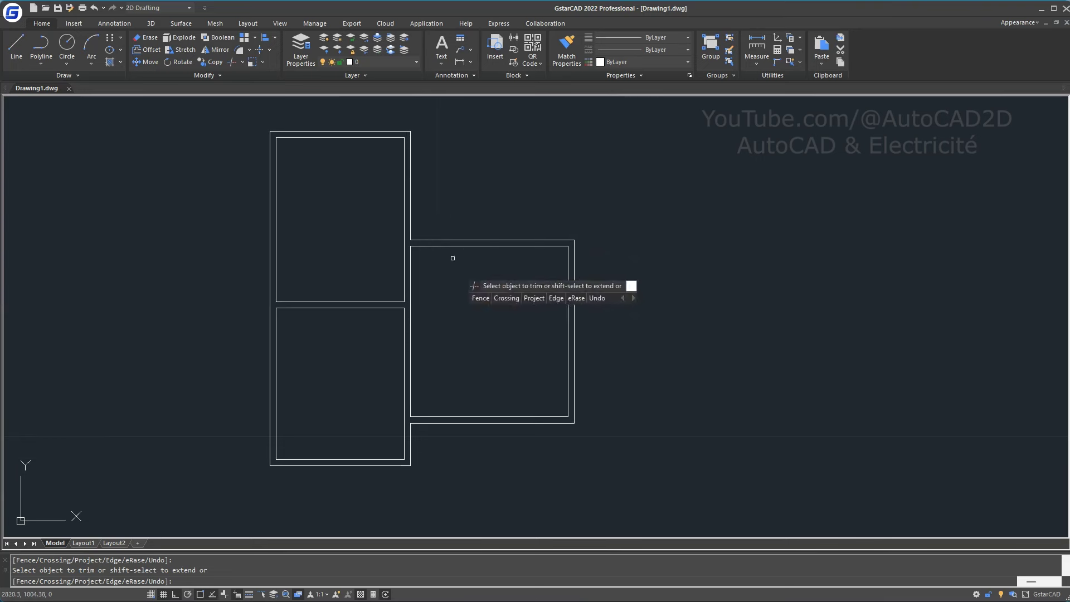
right_click(474, 289)
left_click(506, 297)
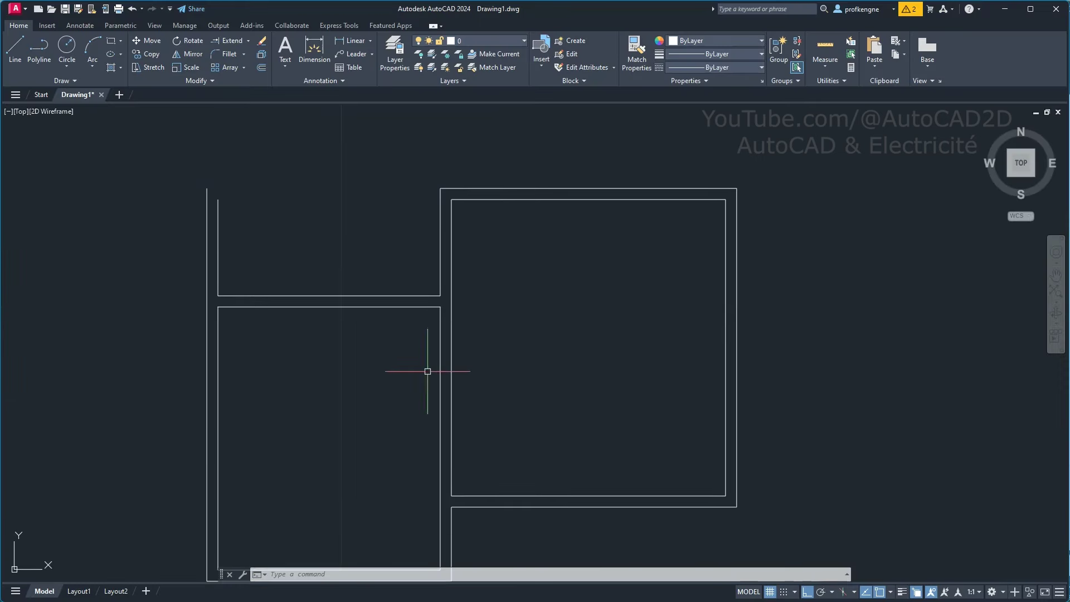
- Copy both horizontal partition lines 4 units straight up from the wall's end point
left_click(391, 367)
left_click(320, 256)
type("C")
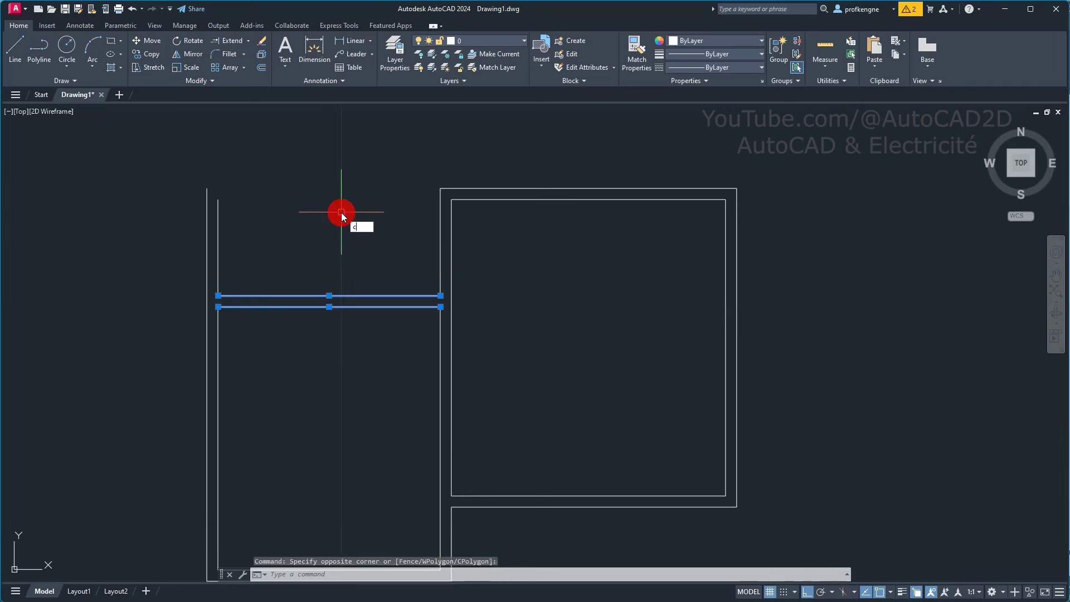
type("P")
key("Return")
scroll(341, 211, "down", 2)
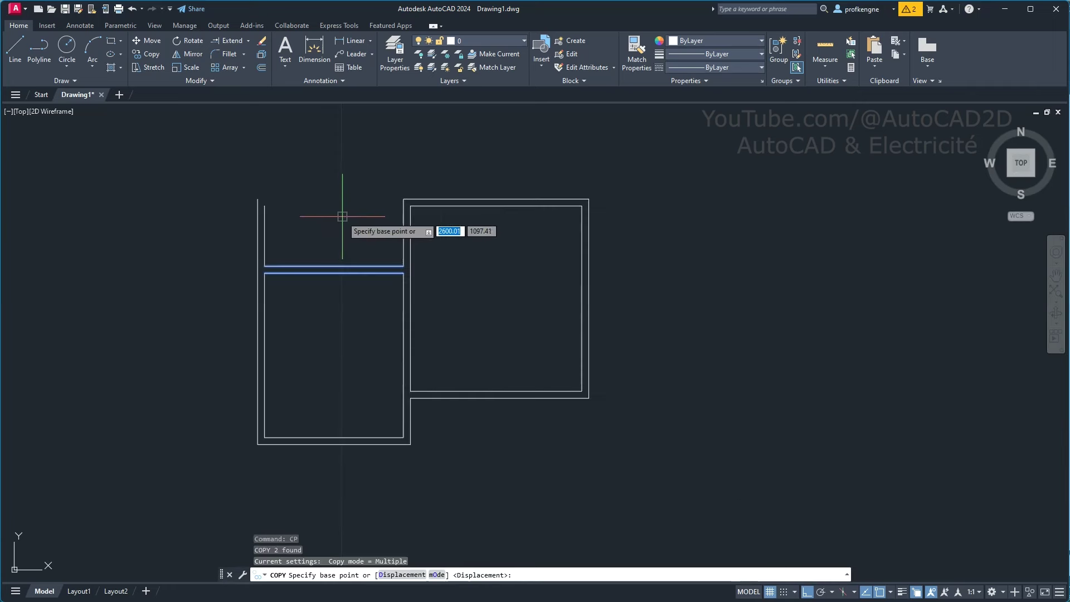
middle_click_drag(341, 218, 338, 308)
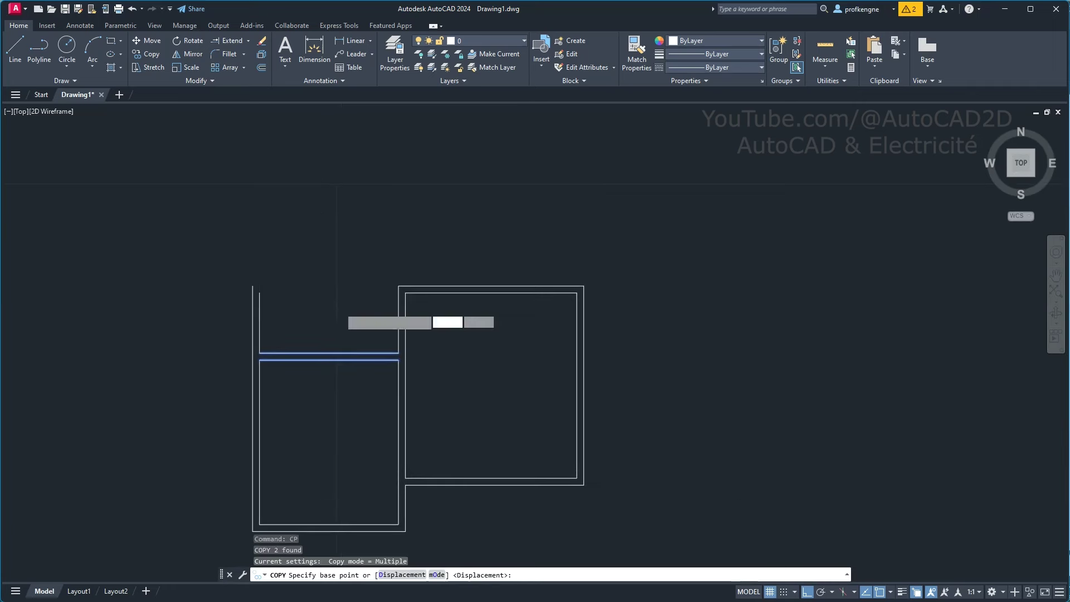
left_click(398, 353)
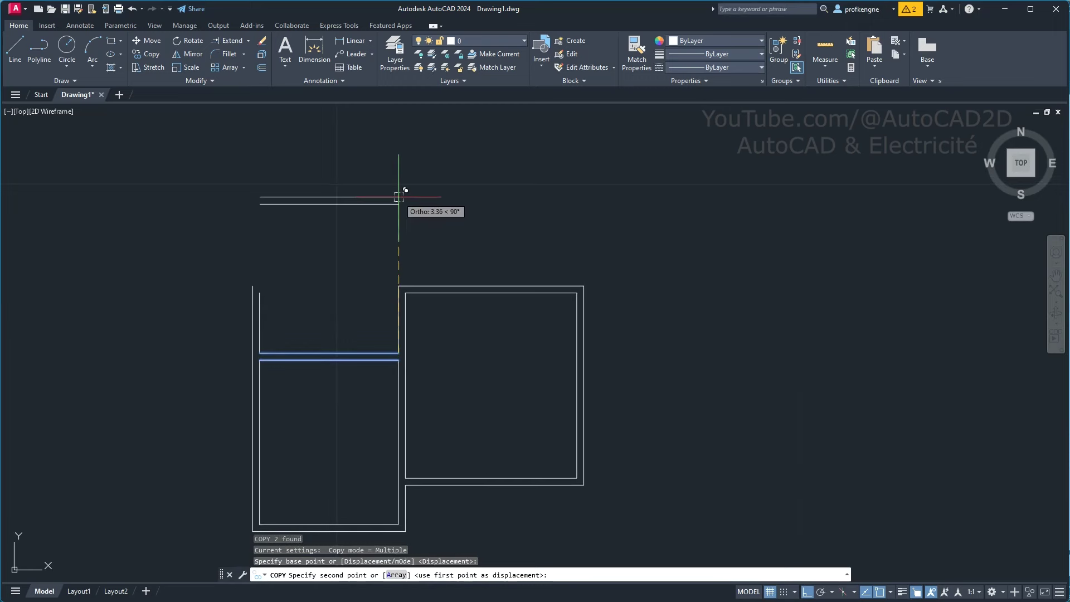
type("4")
key("Return")
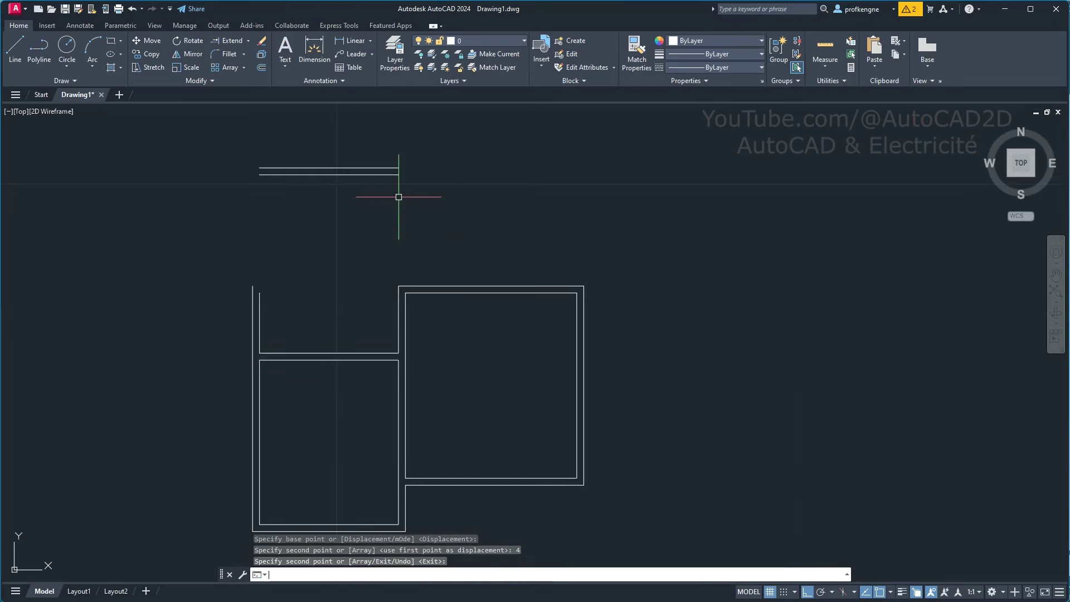
key("Return")
type("F")
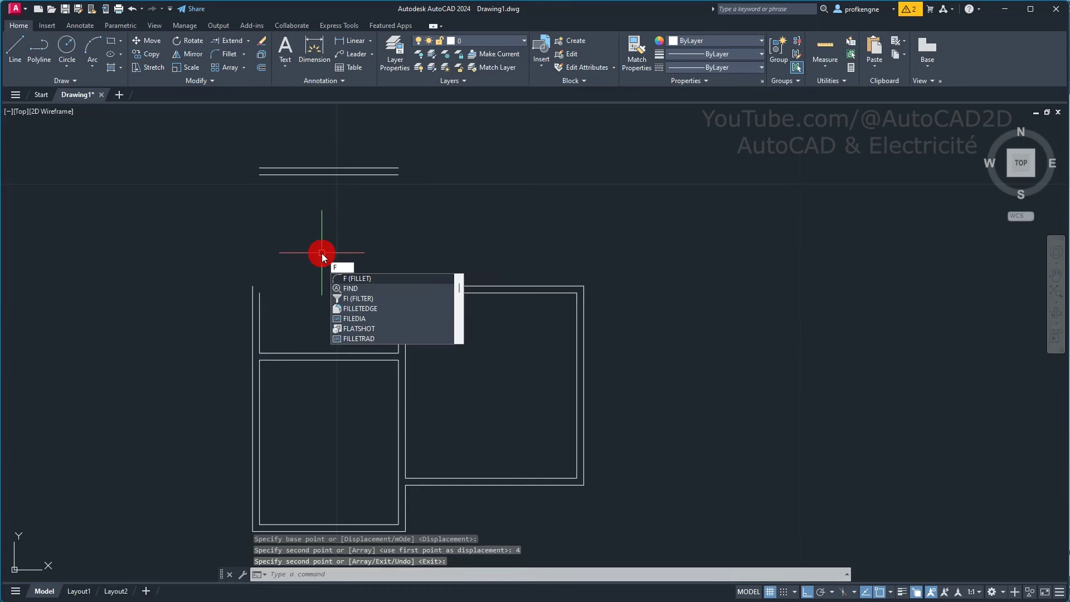
- Fillet the four corners joining the copied top wall to the left and right walls, in Multiple mode
key("Return")
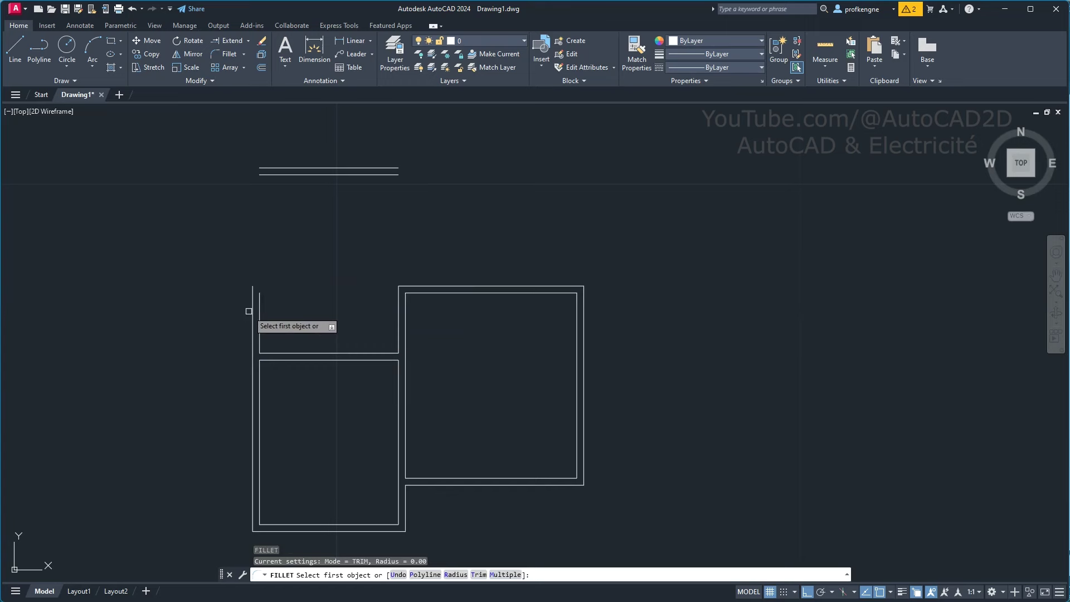
left_click(504, 575)
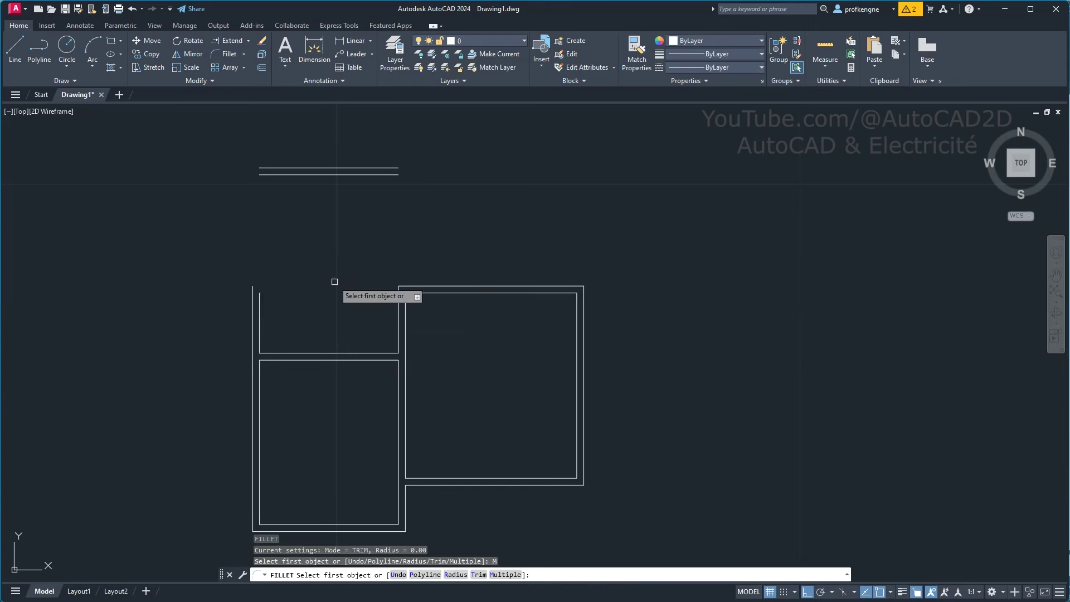
left_click(253, 295)
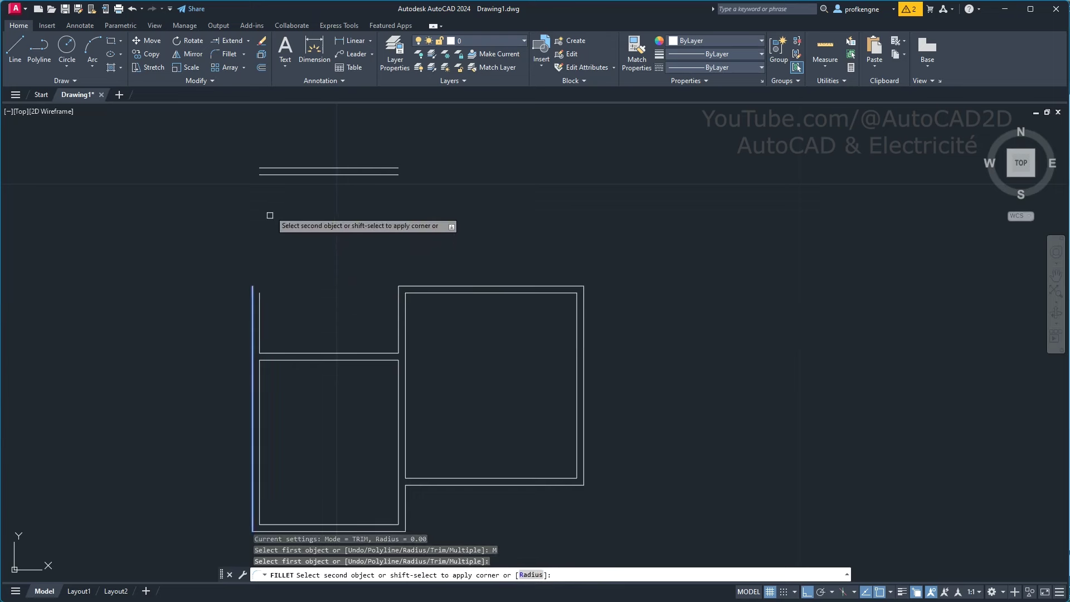
left_click(272, 167)
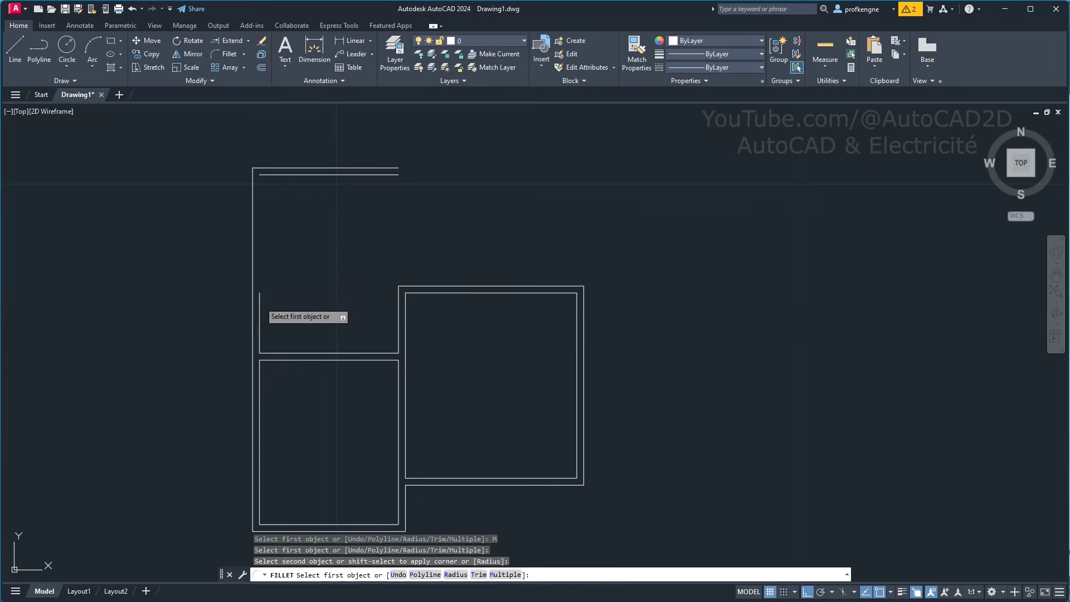
left_click(259, 303)
left_click(268, 176)
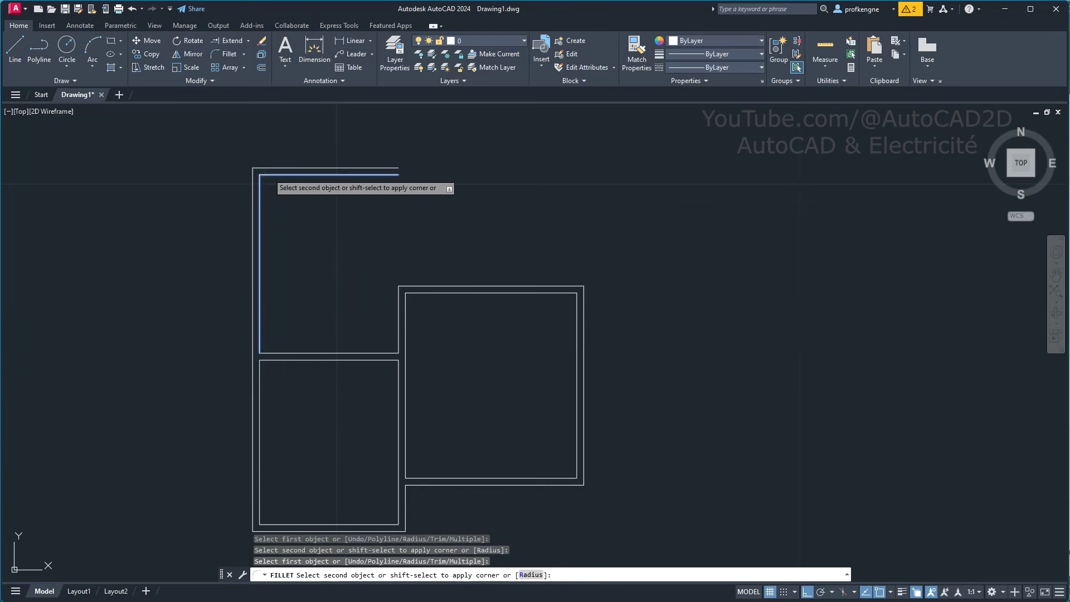
left_click(398, 301)
left_click(390, 175)
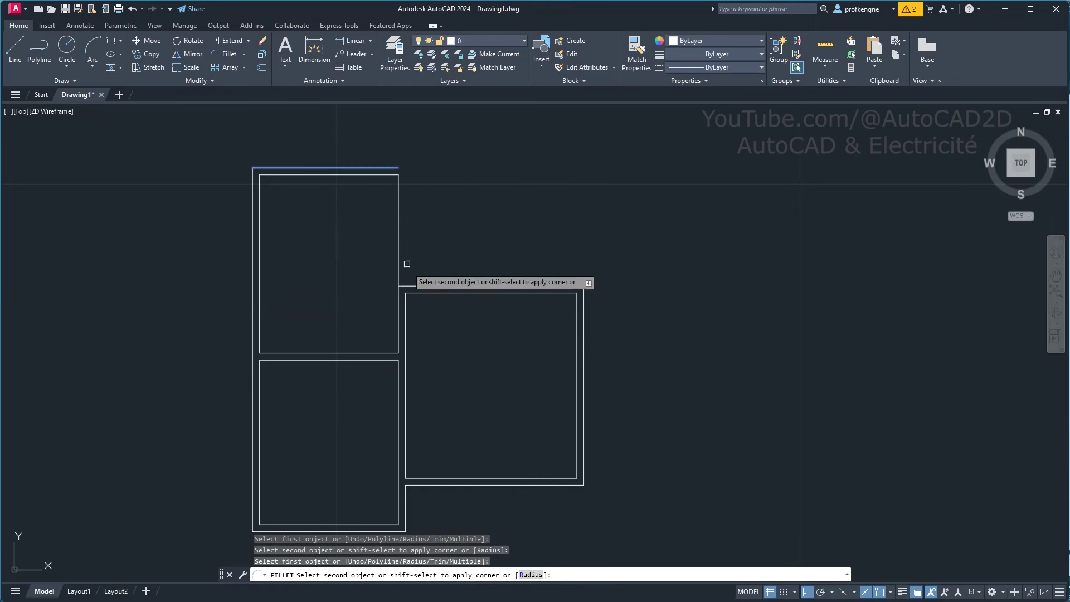
left_click(404, 311)
right_click(455, 244)
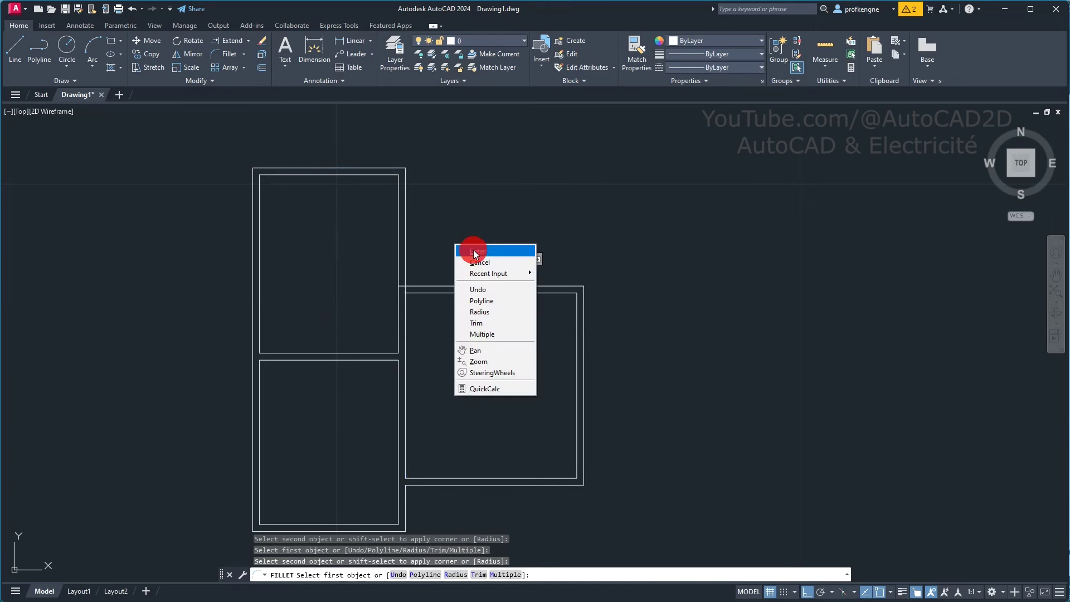
left_click(471, 249)
- Trim the leftover stubs at the inner junction between the upper-left and right rooms
type("r")
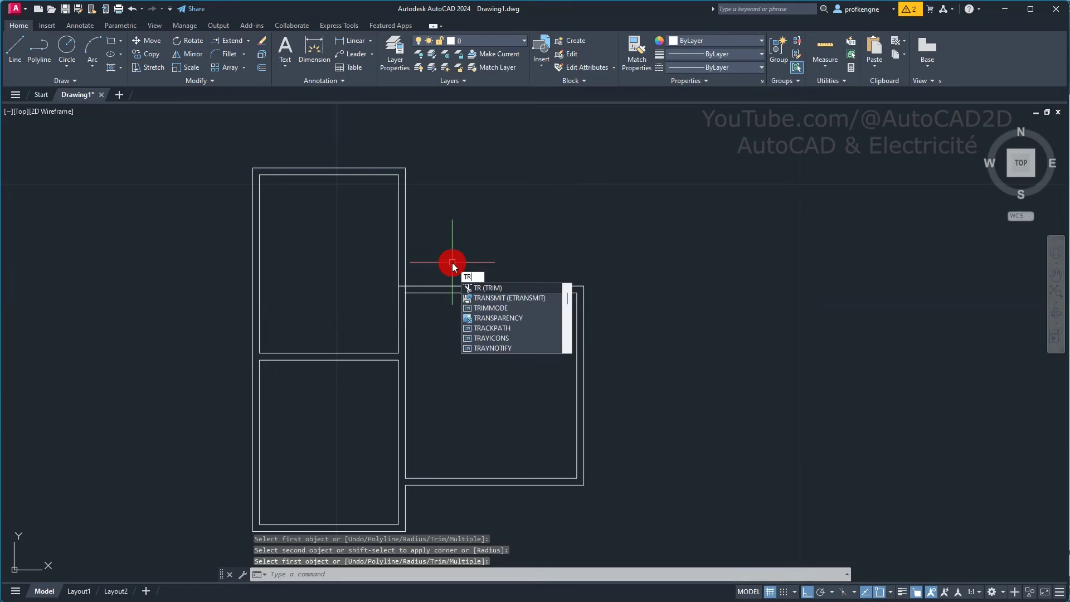
key("Return")
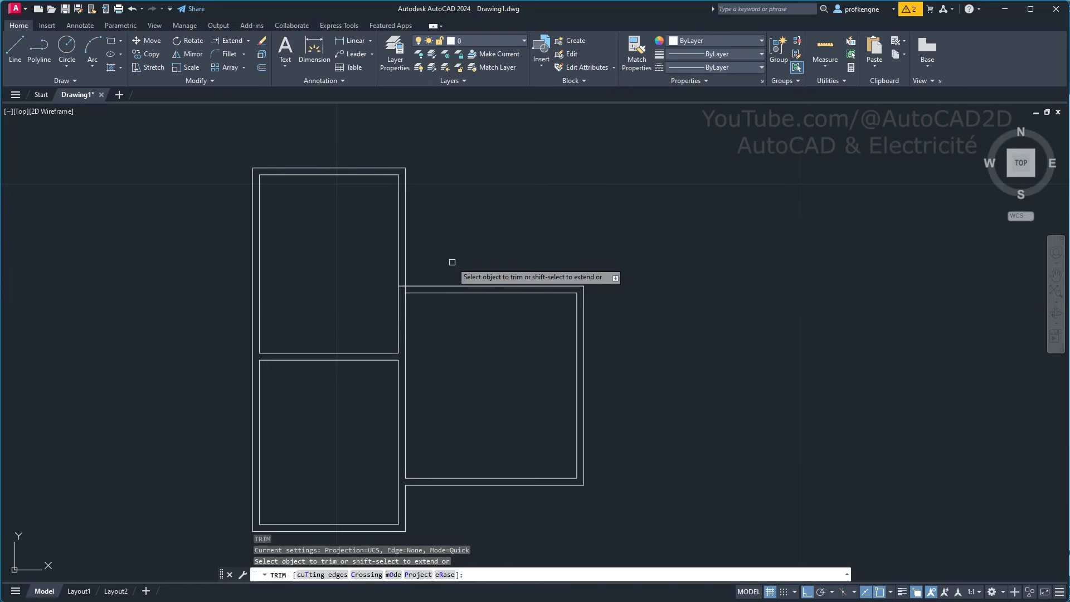
scroll(412, 292, "up", 4)
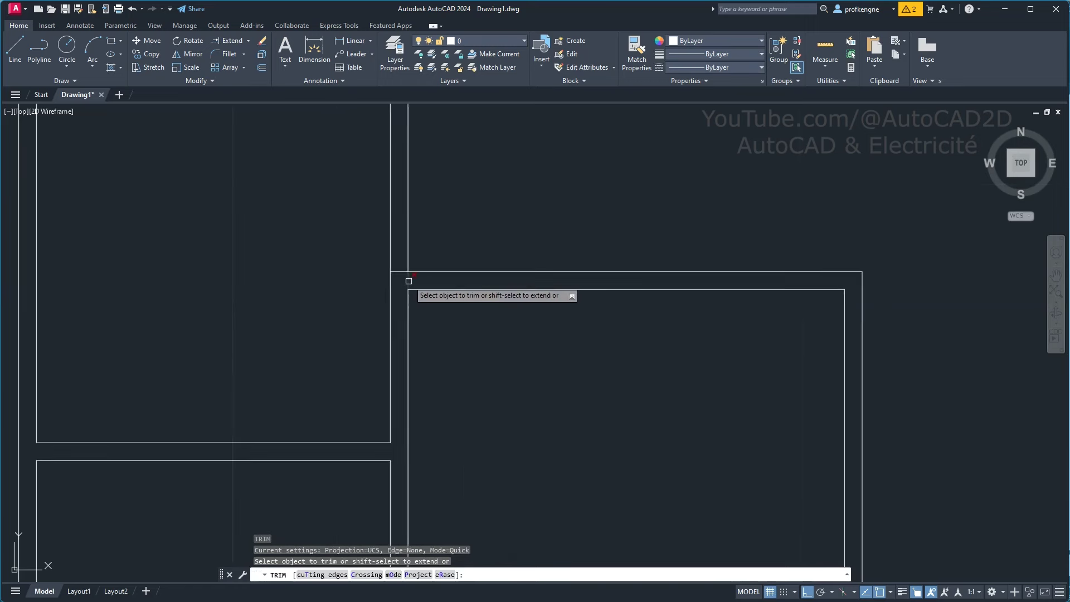
left_click(409, 281)
right_click(482, 403)
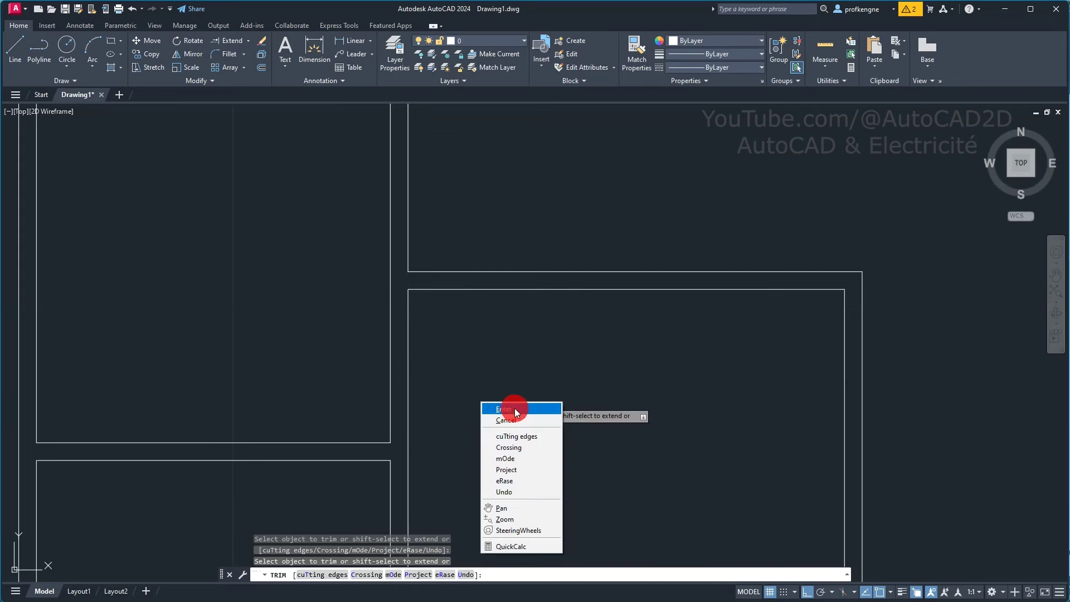
left_click(499, 406)
scroll(495, 395, "down", 2)
scroll(494, 395, "down", 3)
scroll(459, 312, "up", 1)
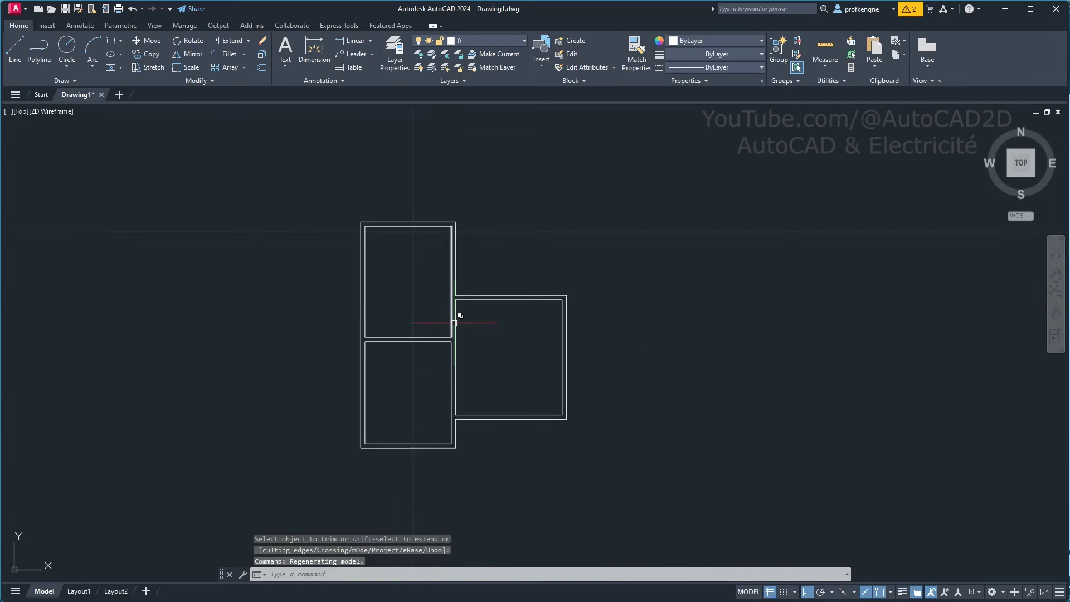
scroll(435, 357, "up", 2)
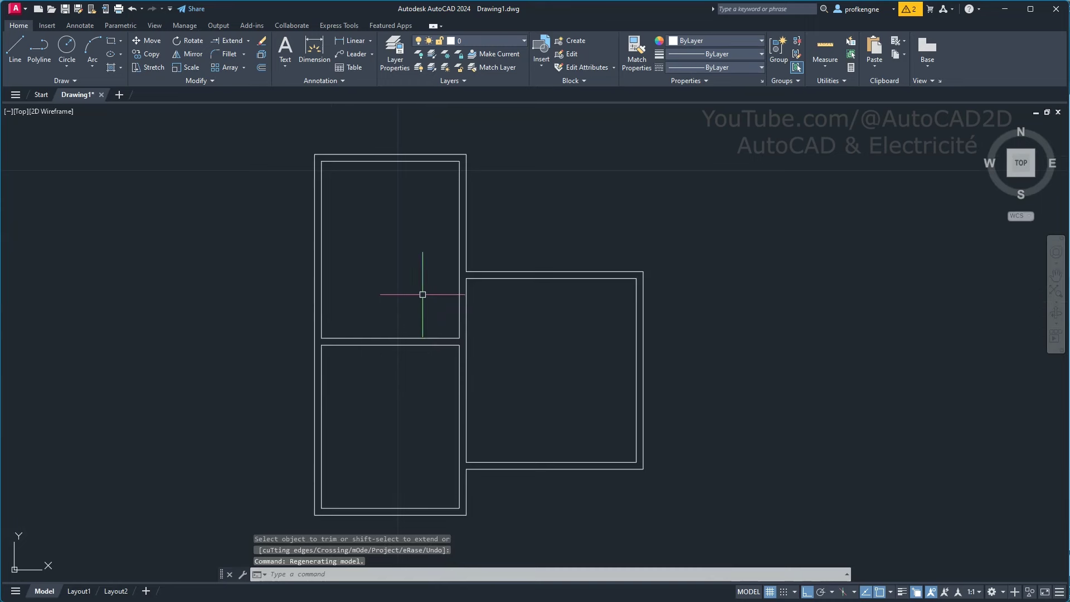
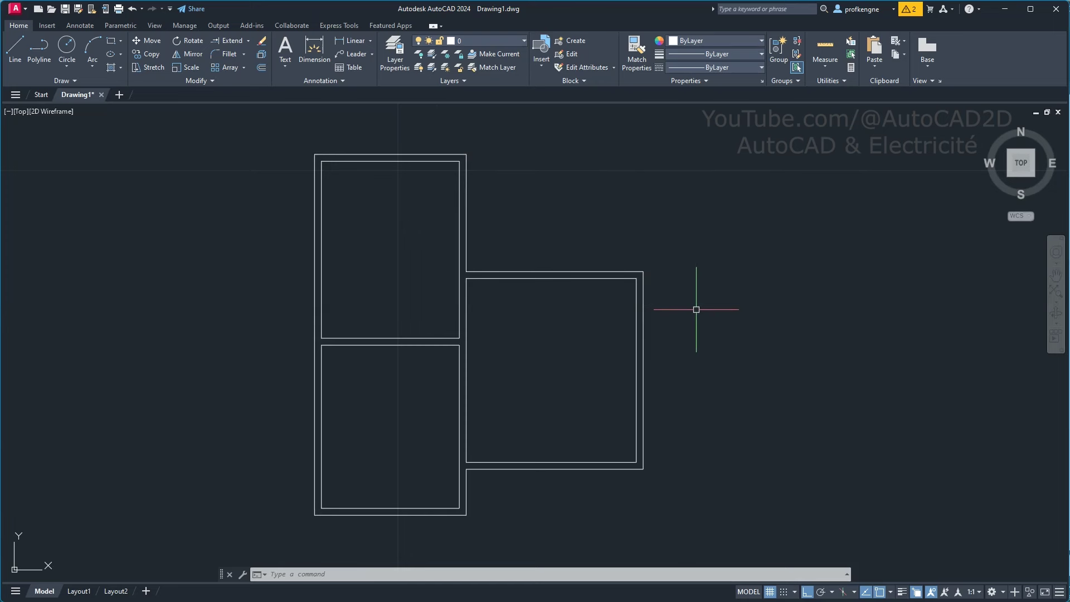
- Fillet the outer and inner top and right wall lines with Multiple to close the upper-right corner
key("Return")
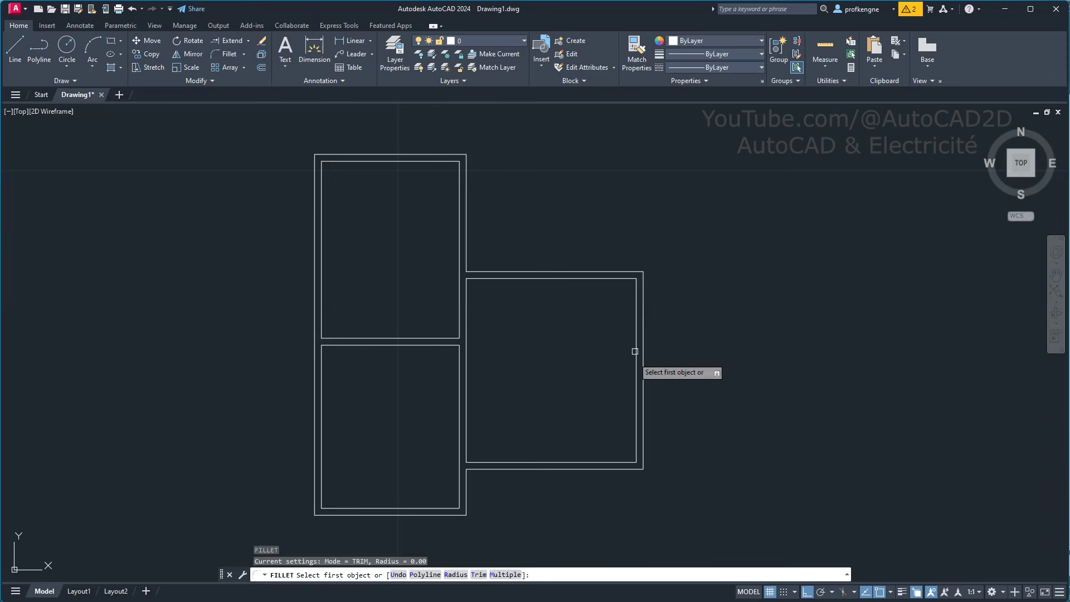
left_click(505, 575)
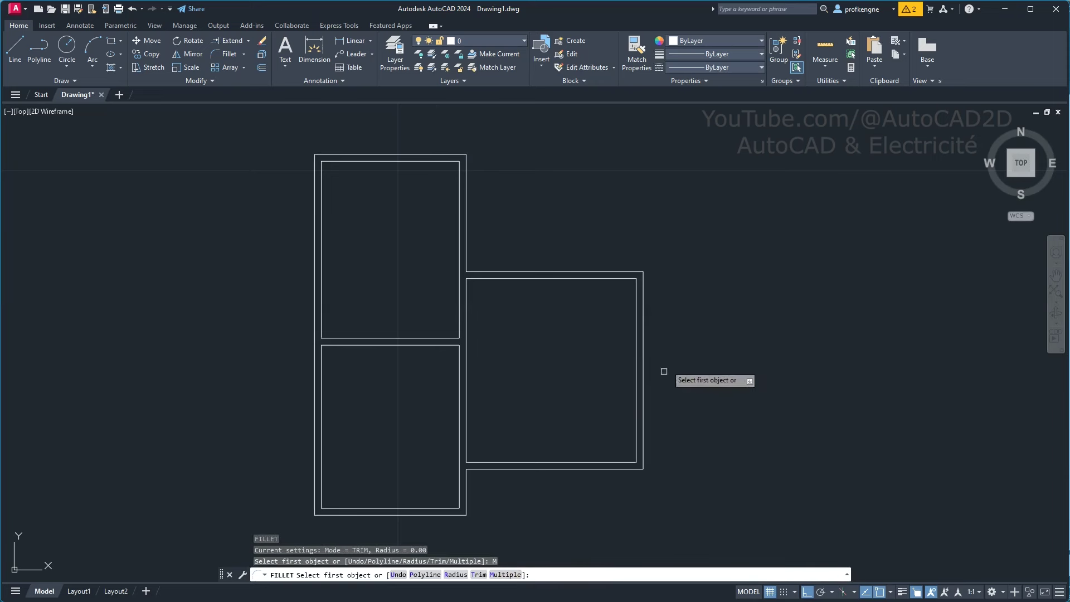
left_click(643, 320)
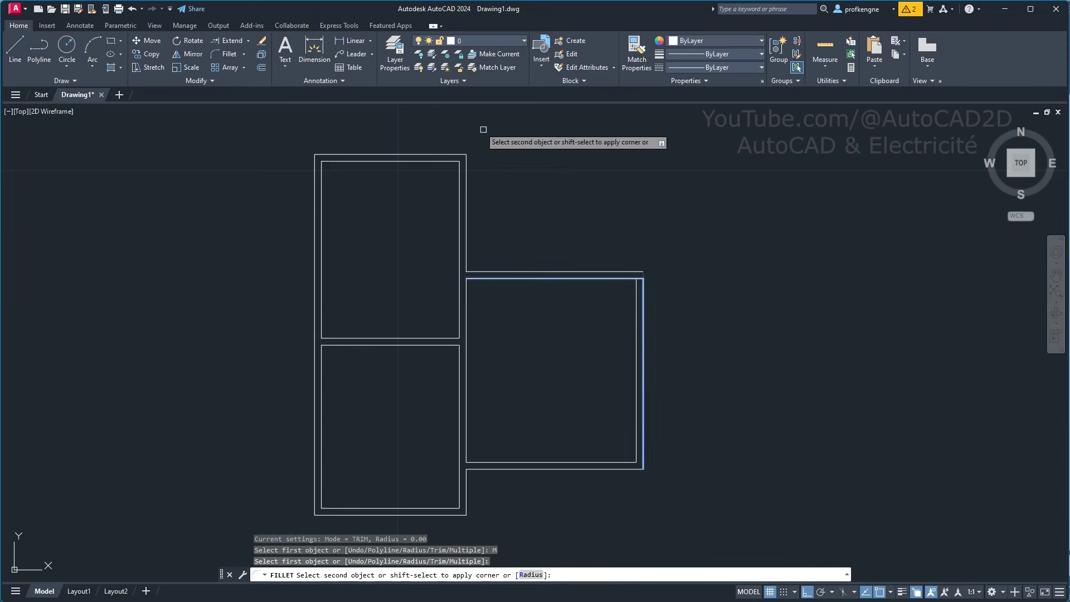
left_click(457, 155)
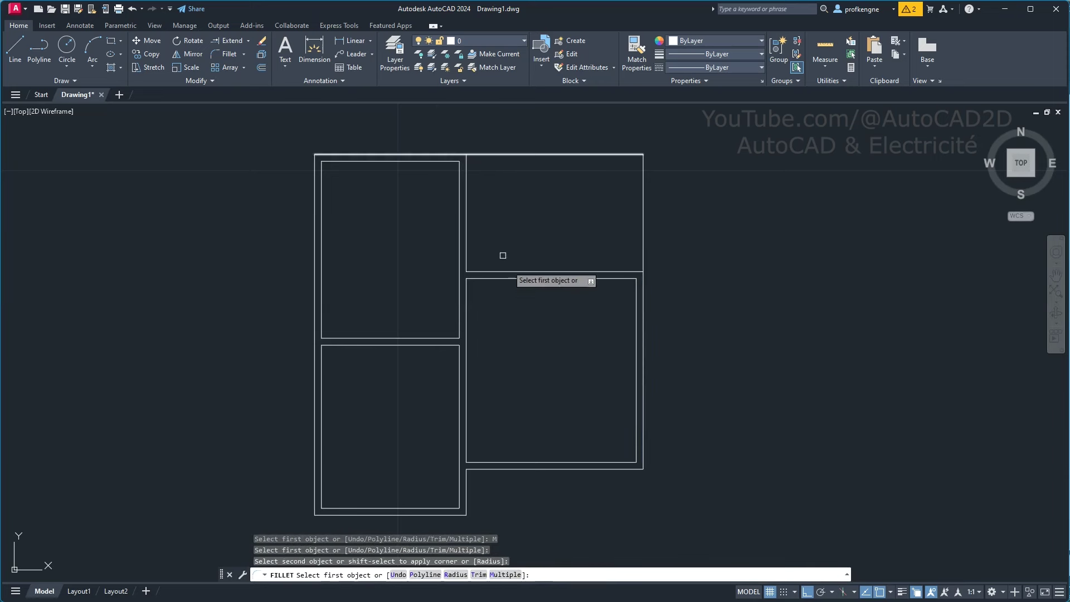
left_click(633, 289)
left_click(447, 161)
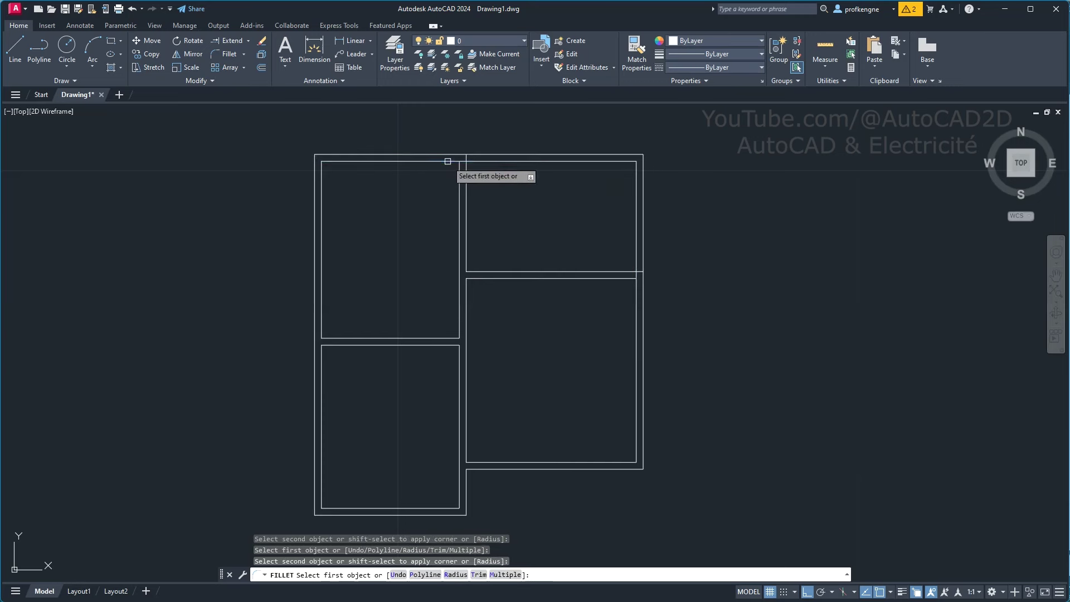
right_click(576, 206)
left_click(592, 210)
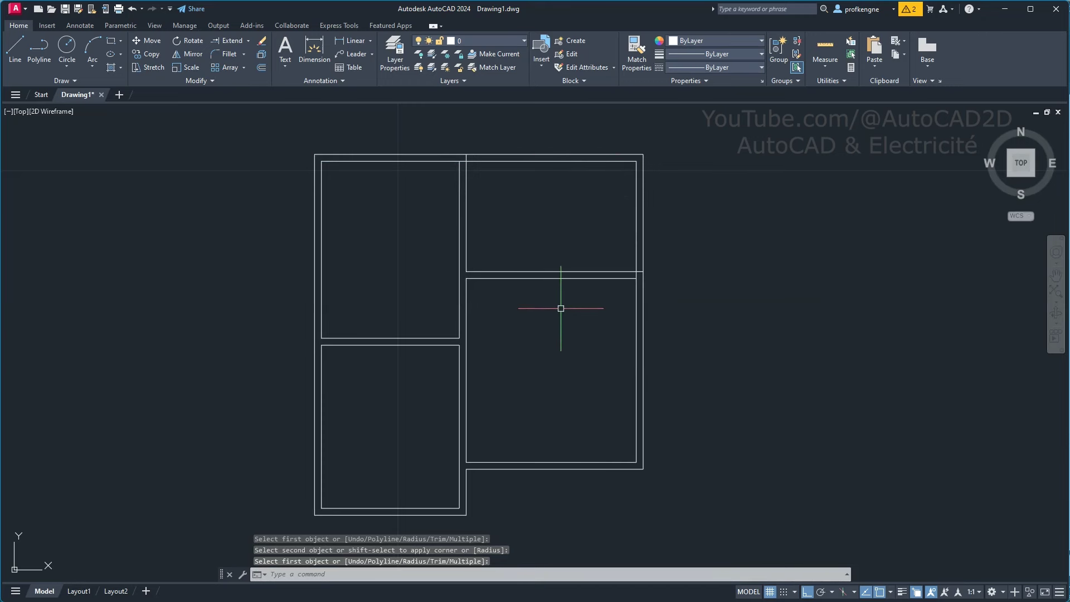
- Trim the wall lines at the adjacent junction with a fence across the top walls
type("tr")
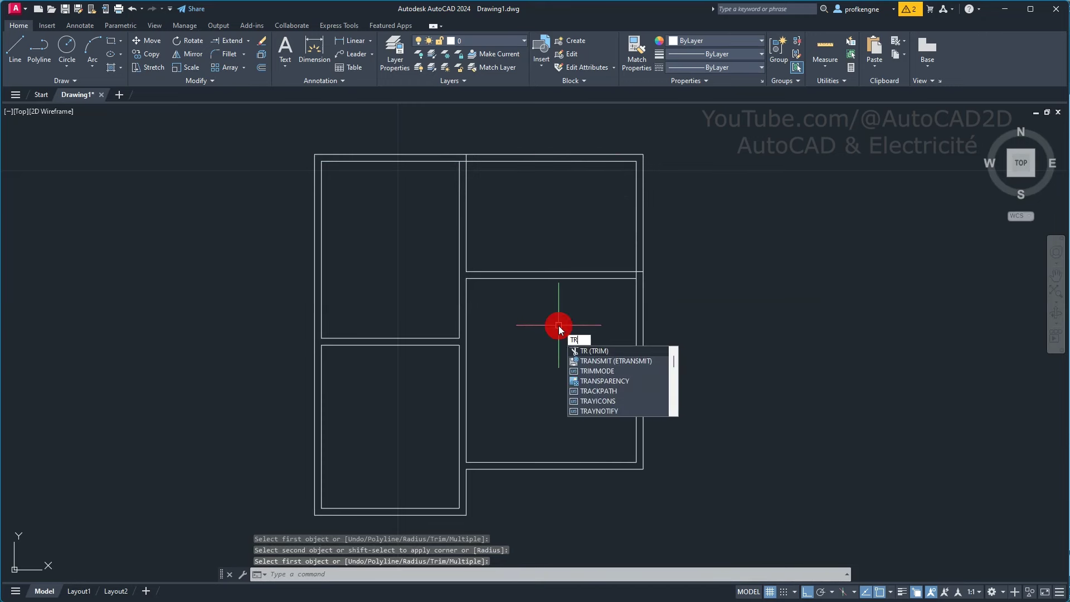
key("Return")
scroll(531, 175, "up", 4)
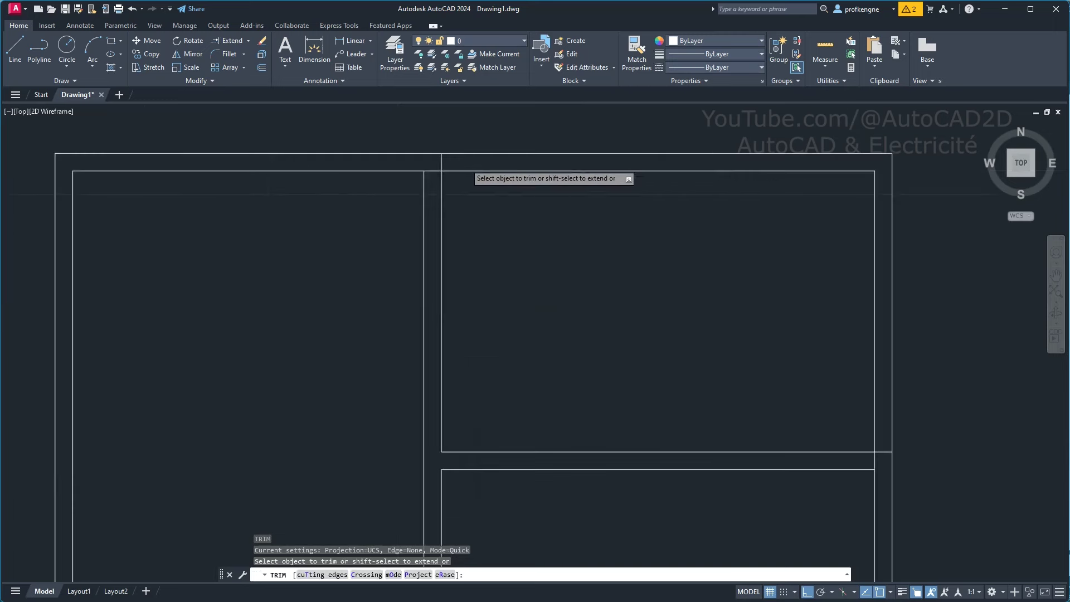
scroll(440, 167, "up", 2)
left_click(458, 162)
left_click(406, 180)
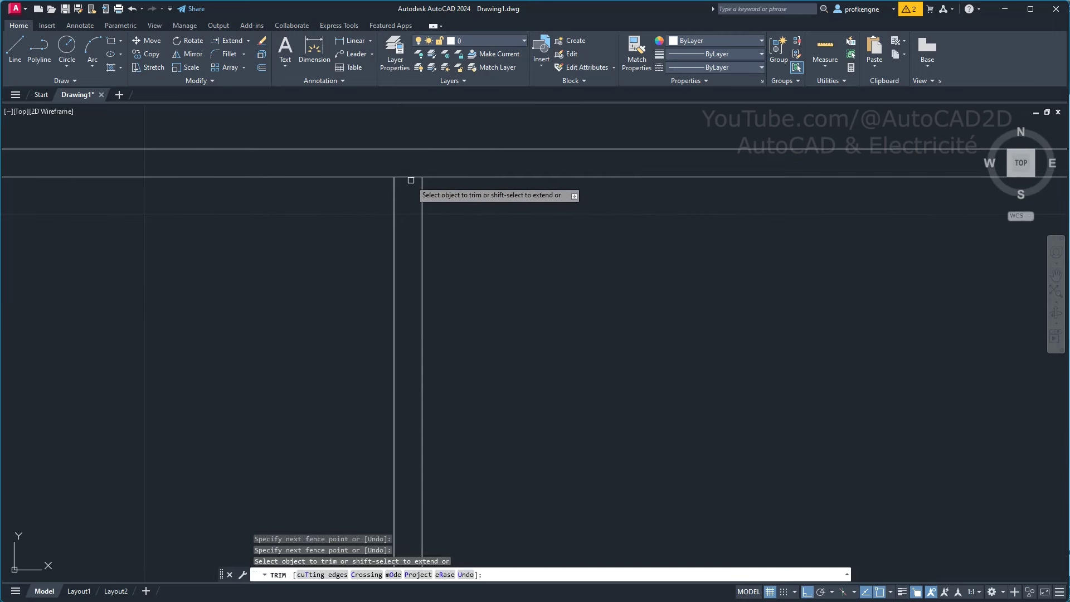
key("Return")
right_click(493, 252)
left_click(509, 262)
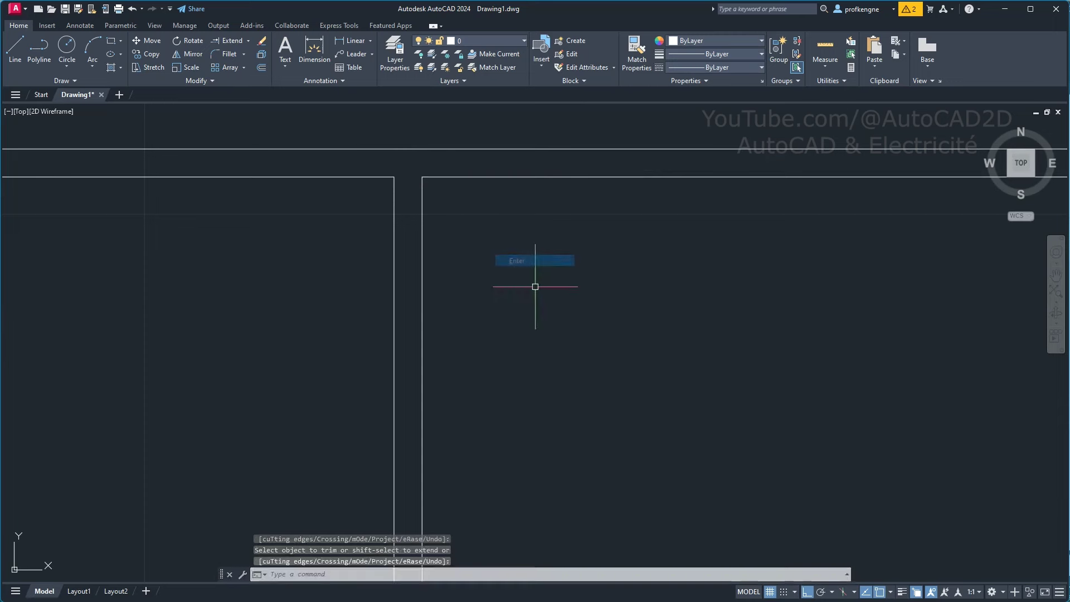
scroll(535, 287, "down", 3)
middle_click_drag(538, 287, 517, 165)
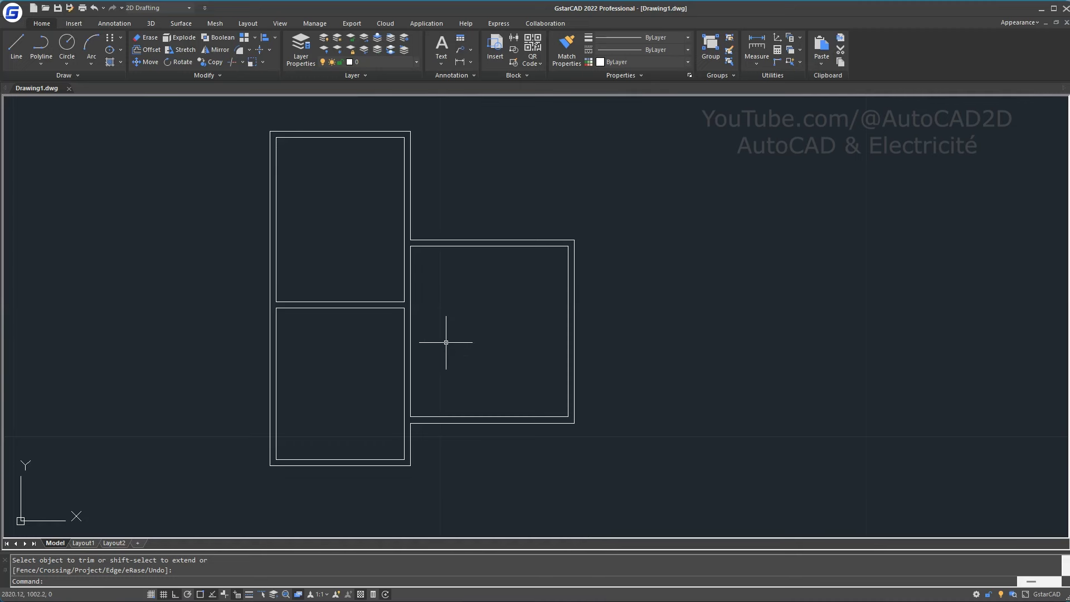
- Fillet the outer and inner top/right wall pairs with Multiple, forming the fourth double-walled room
type("f")
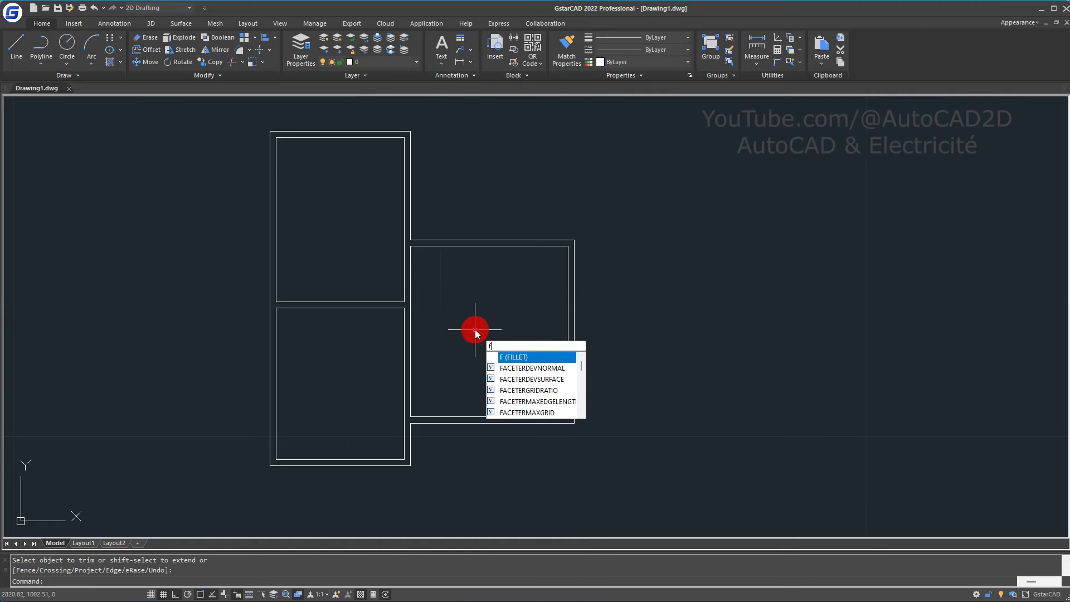
key("Return")
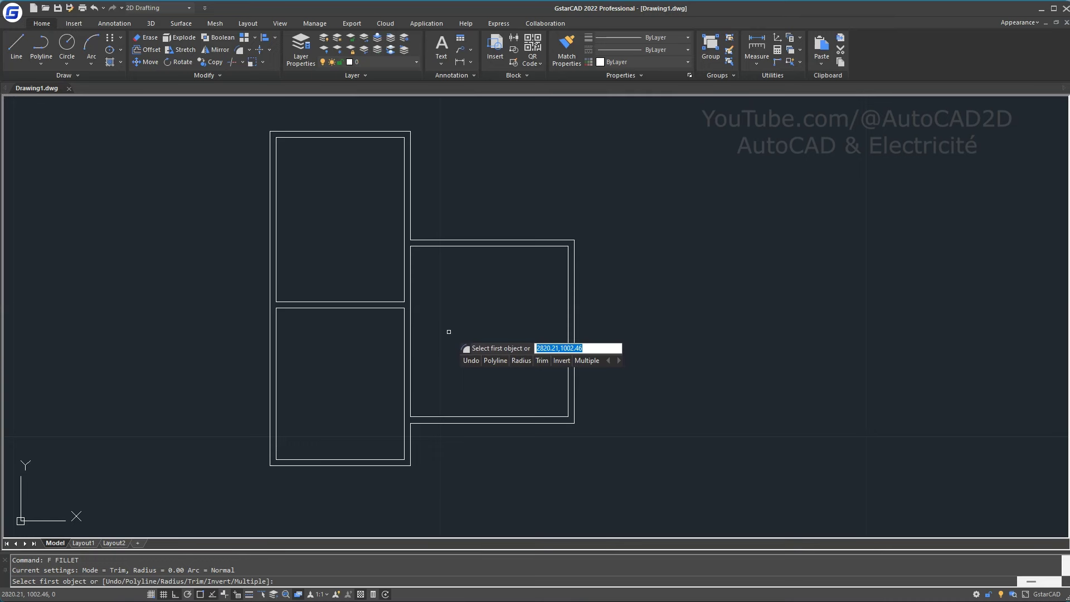
type("m")
right_click(449, 333)
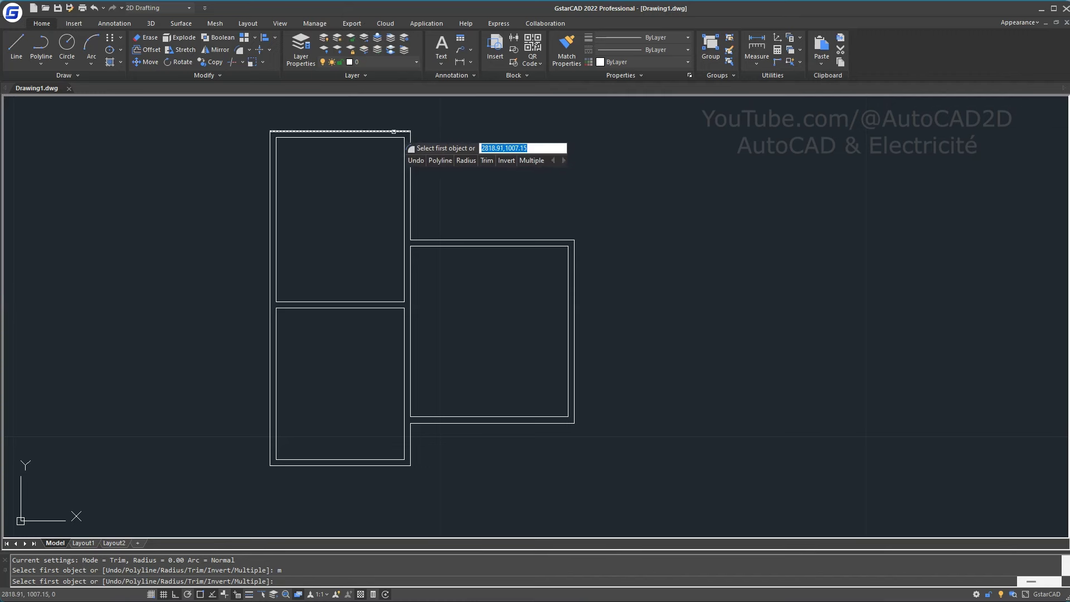
left_click(393, 132)
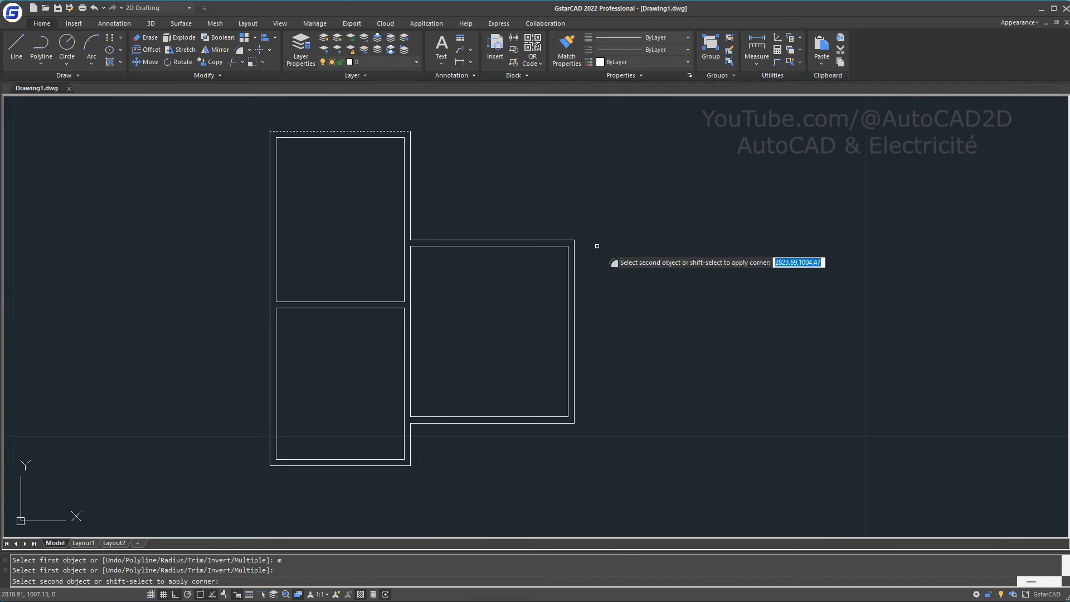
left_click(573, 272)
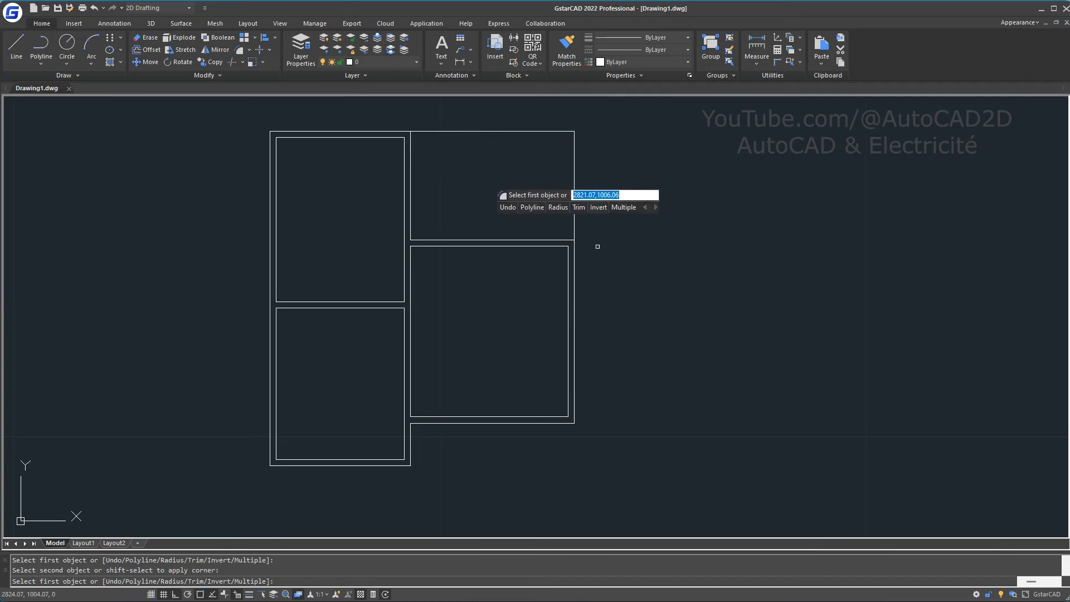
left_click(385, 137)
left_click(567, 275)
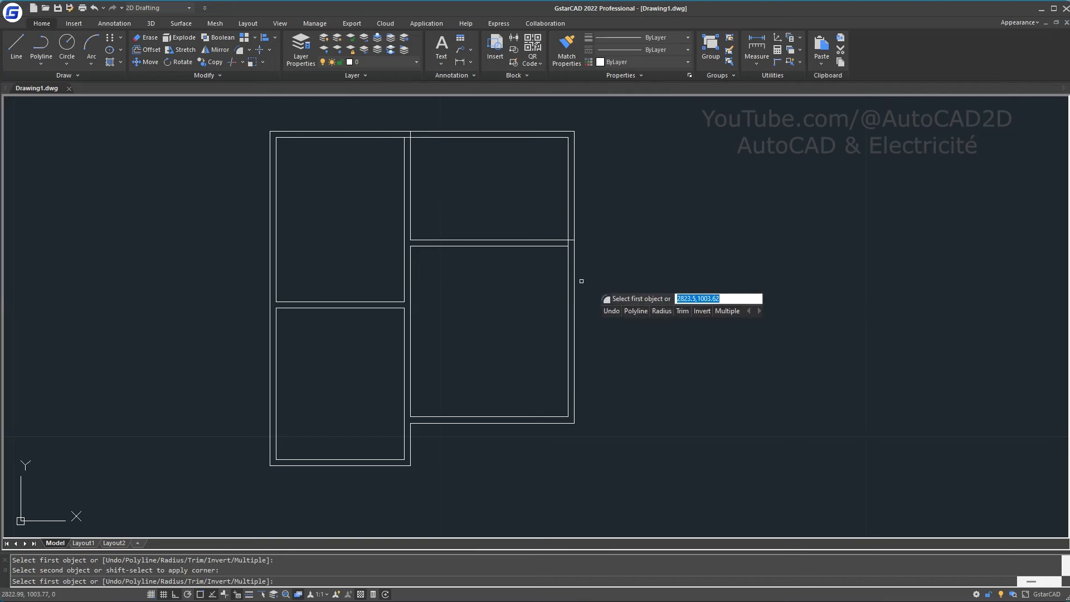
right_click(633, 268)
left_click(657, 276)
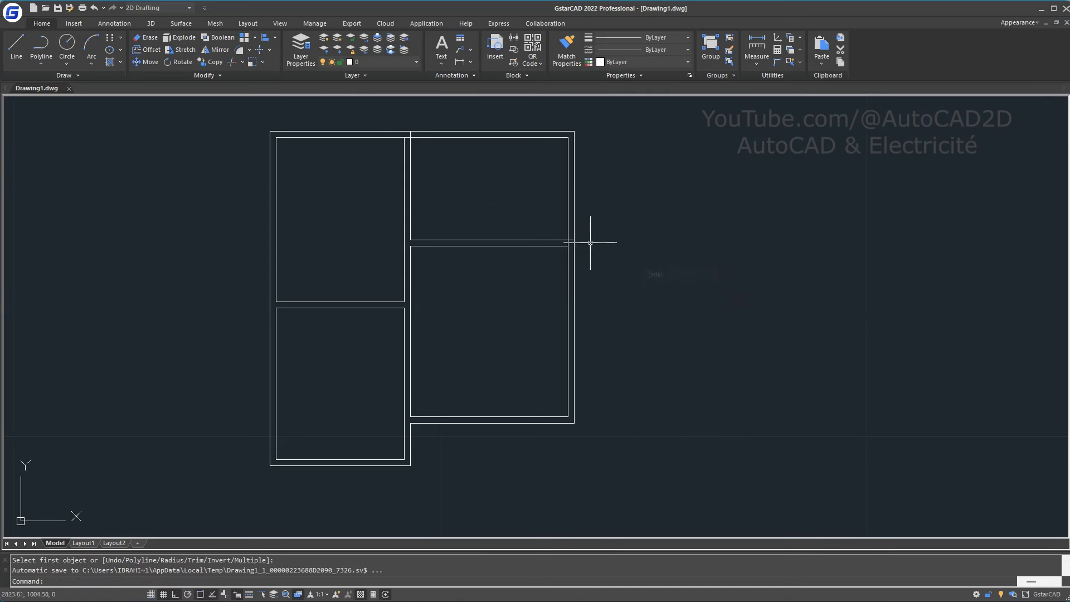
middle_click_drag(510, 256, 526, 267)
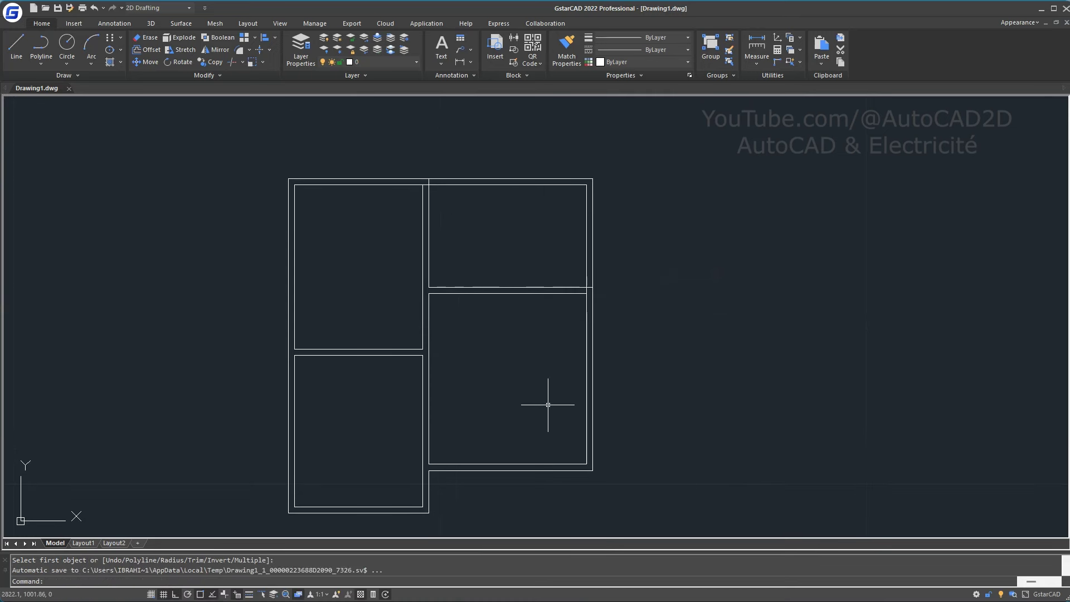
- Start TRIM using all lines as cutting edges, with edge extension turned off
type("tr")
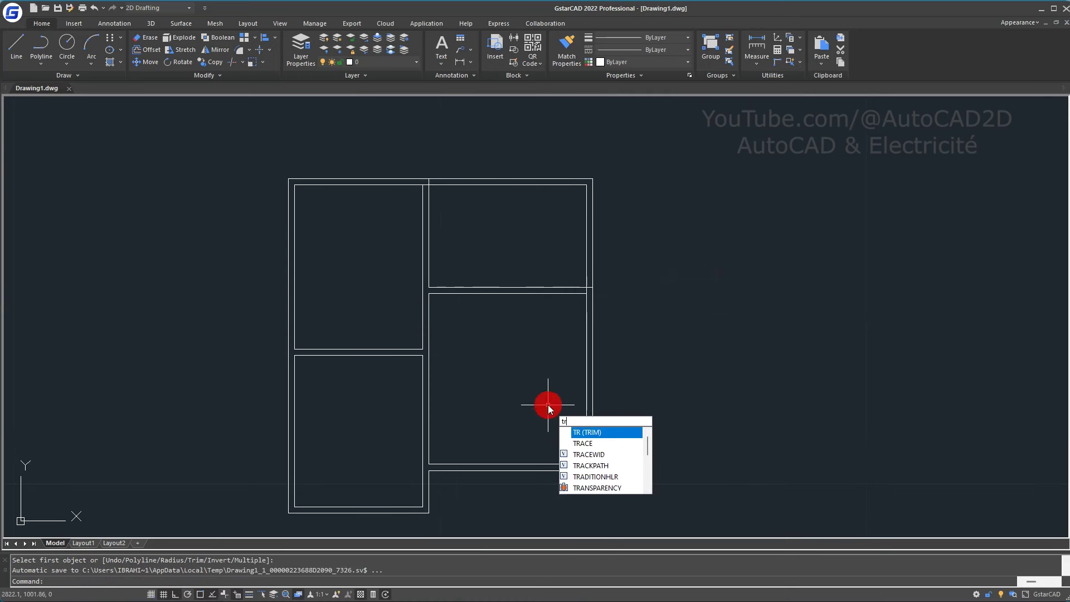
key("Return")
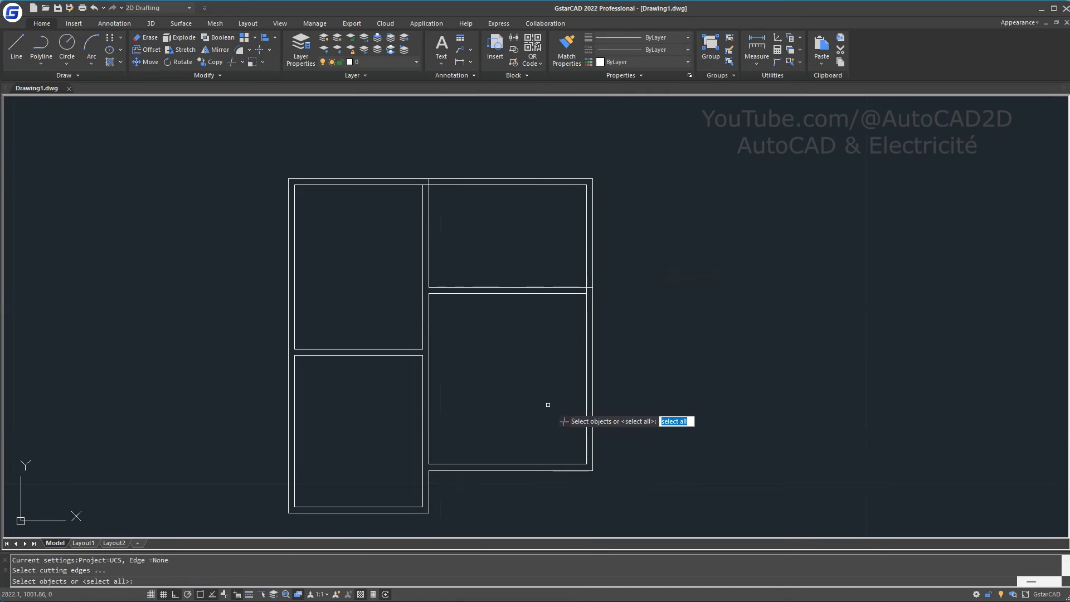
key("Return")
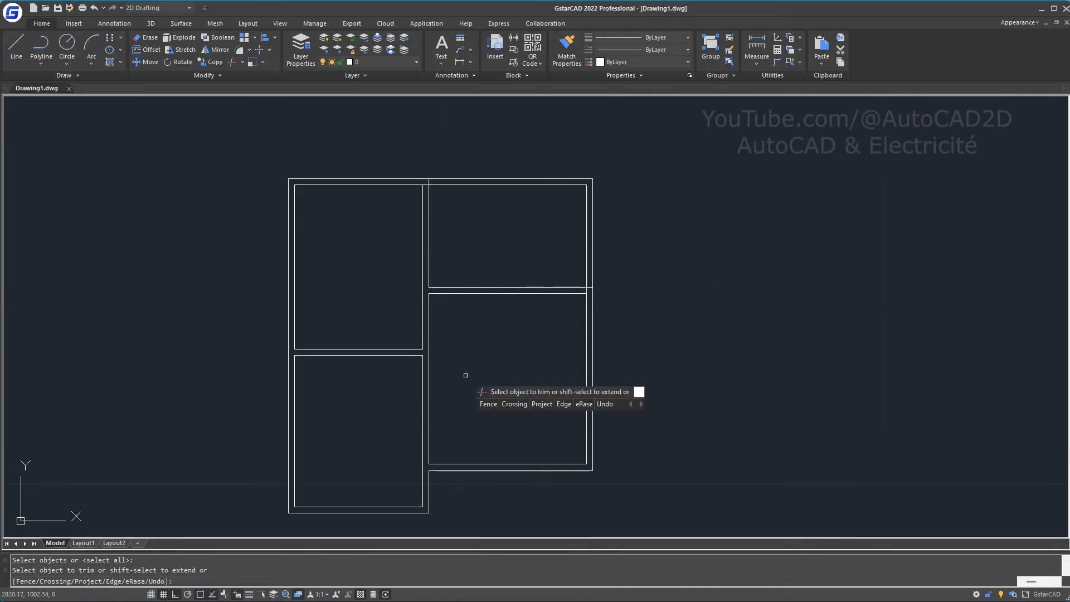
type("e")
key("Return")
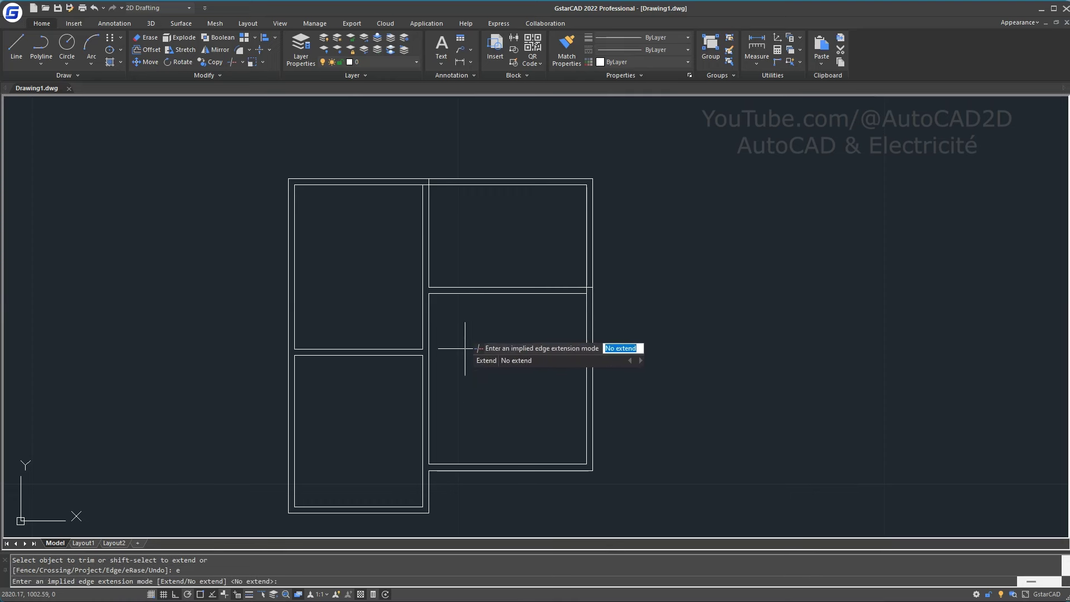
scroll(516, 290, "up", 4)
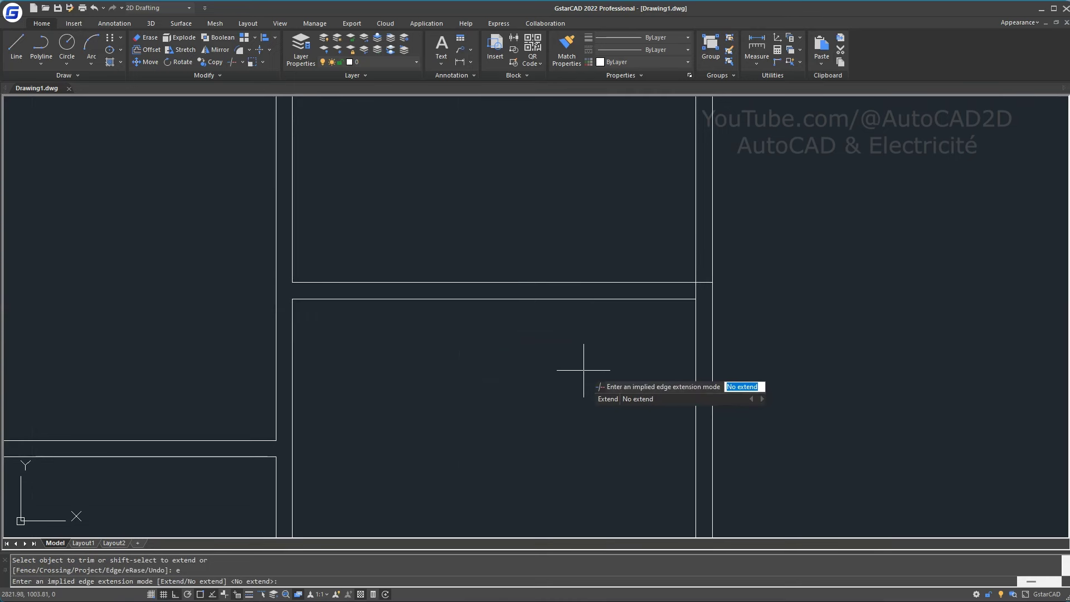
key("Return")
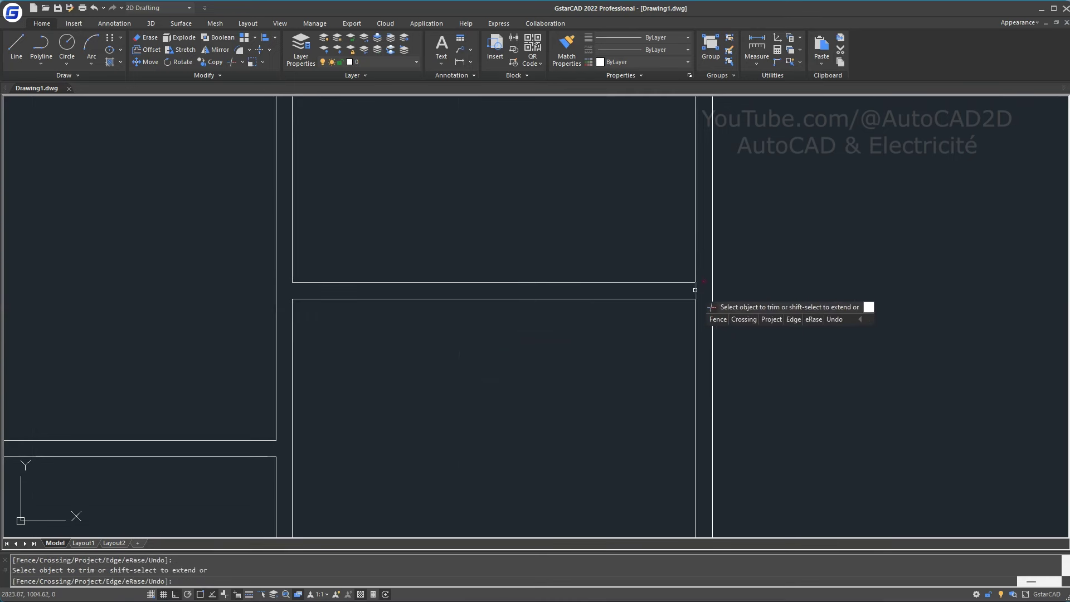
- Cut the short wall stub at the junction and bring the plan back into view
scroll(559, 270, "down", 4)
scroll(453, 222, "up", 4)
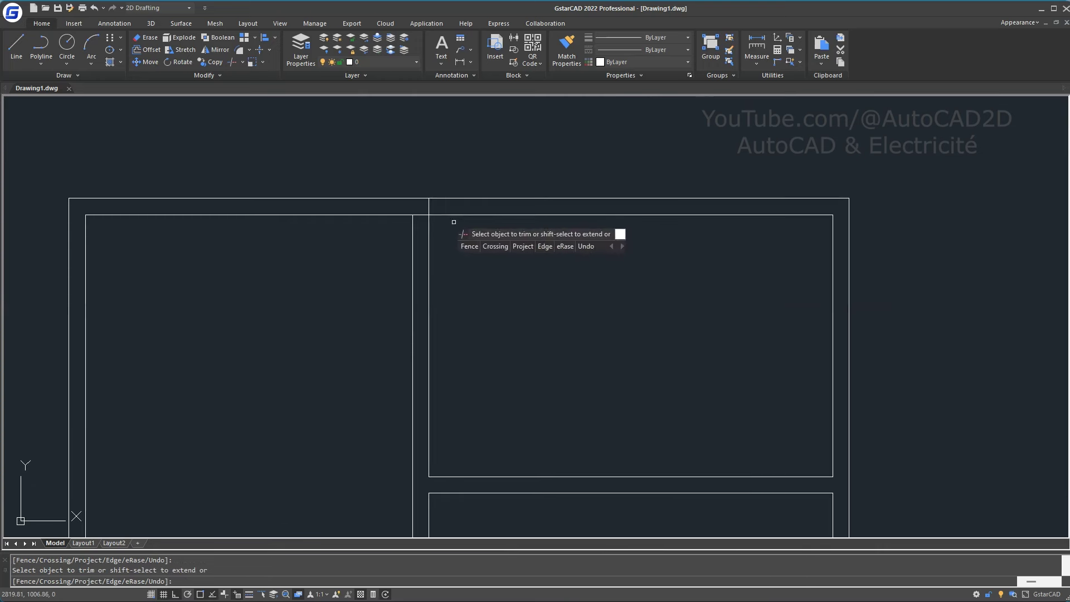
left_click(430, 208)
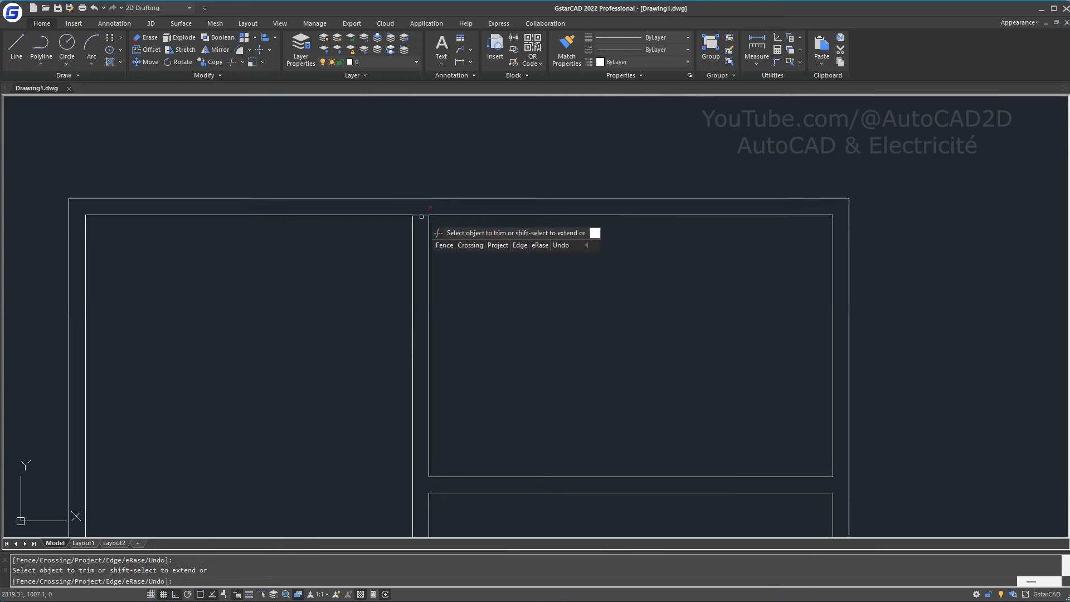
right_click(583, 311)
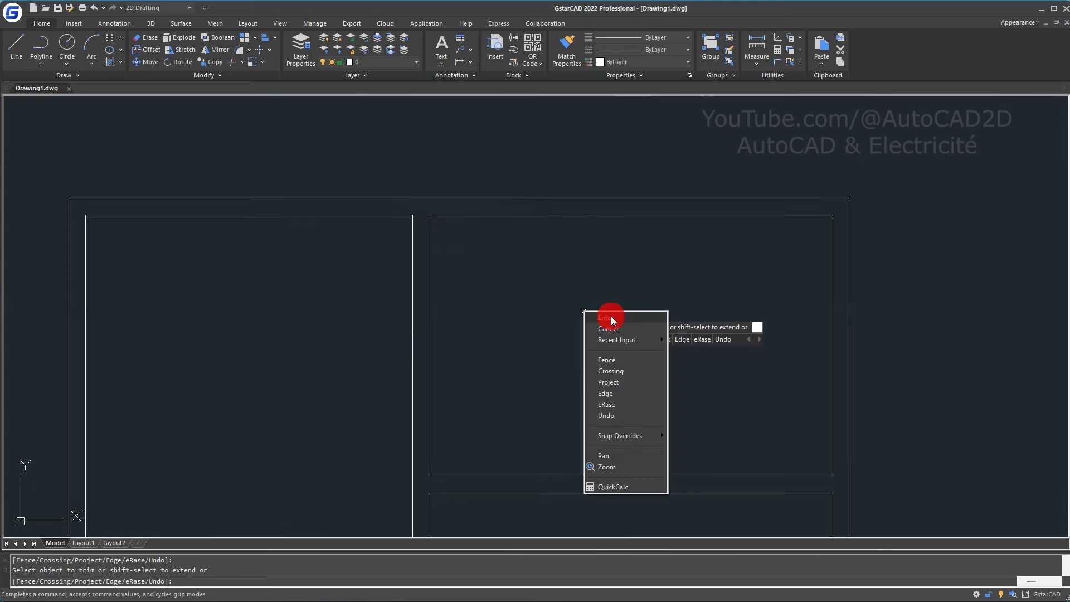
left_click(611, 319)
scroll(593, 331, "down", 2)
middle_click_drag(590, 328, 535, 203)
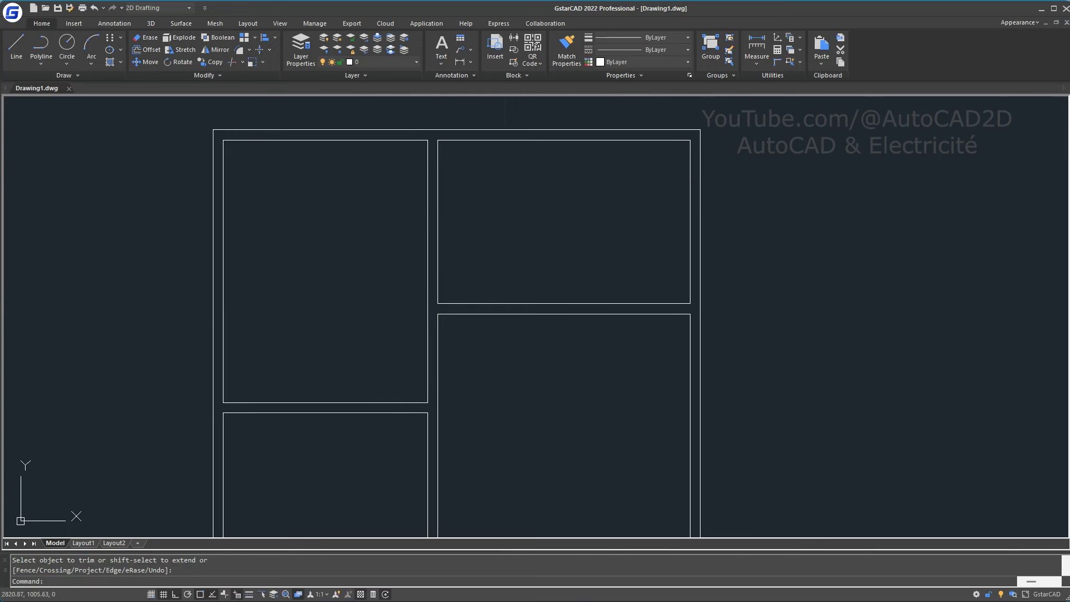
scroll(547, 239, "down", 4)
scroll(537, 255, "up", 2)
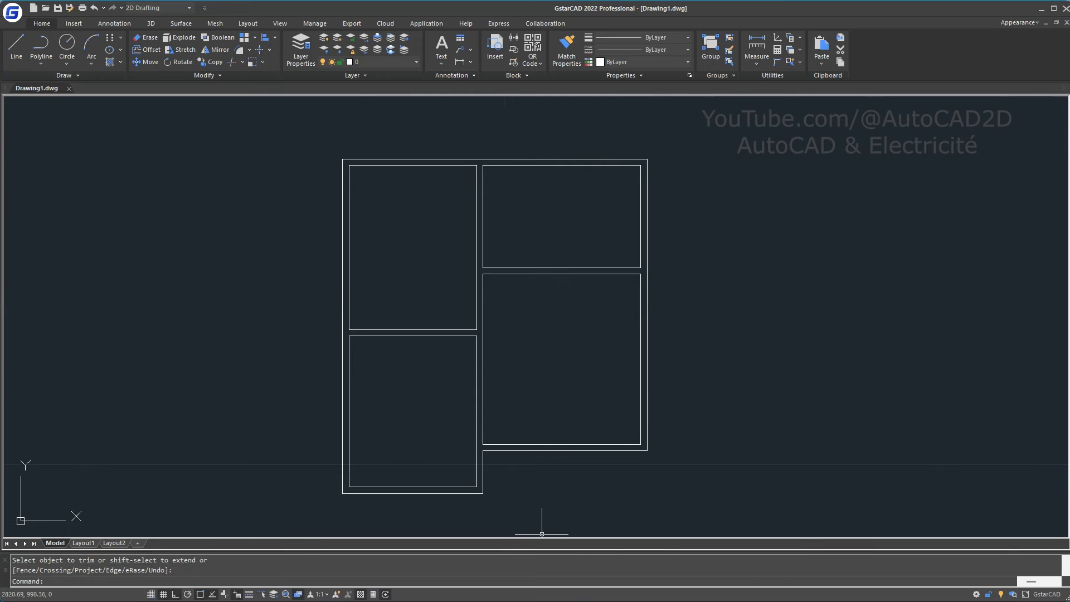
- Zoom Extents and pan so the whole plan sits centred
type("z")
right_click(685, 408)
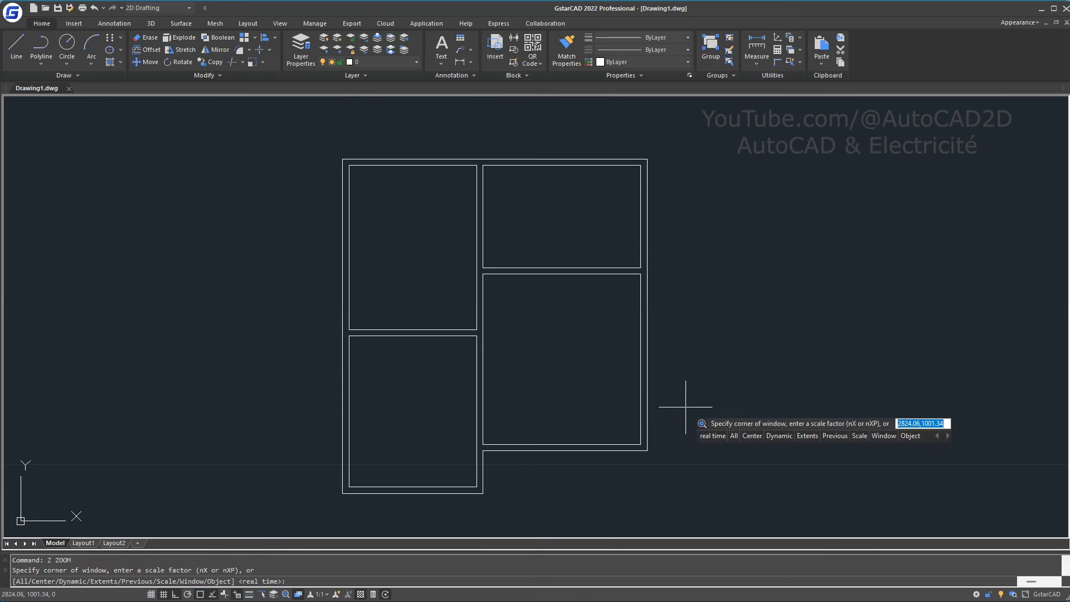
type("e")
right_click(686, 410)
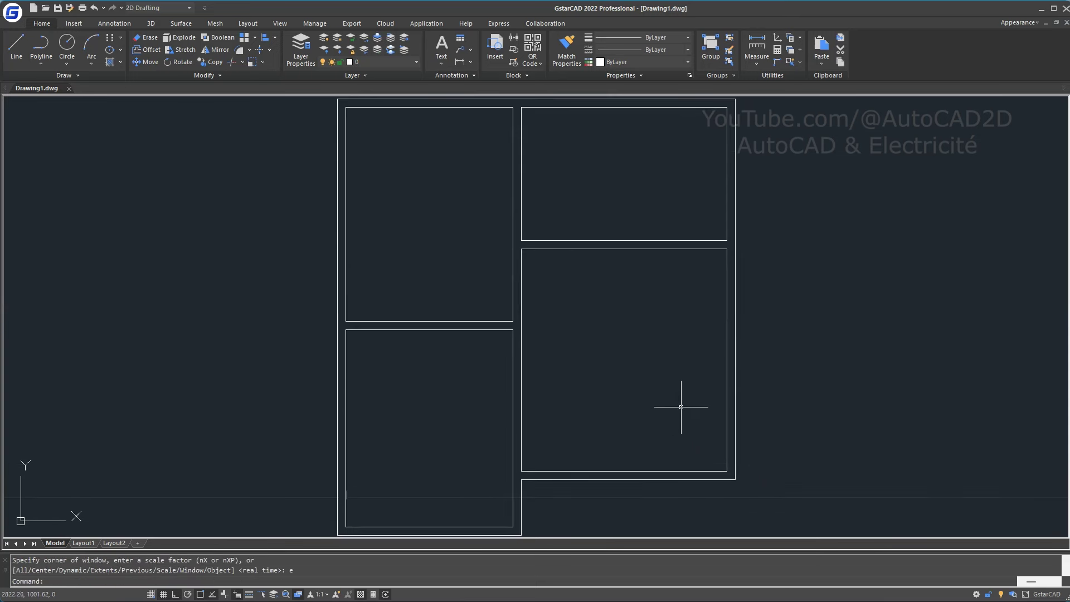
scroll(680, 407, "down", 2)
middle_click_drag(663, 406, 609, 346)
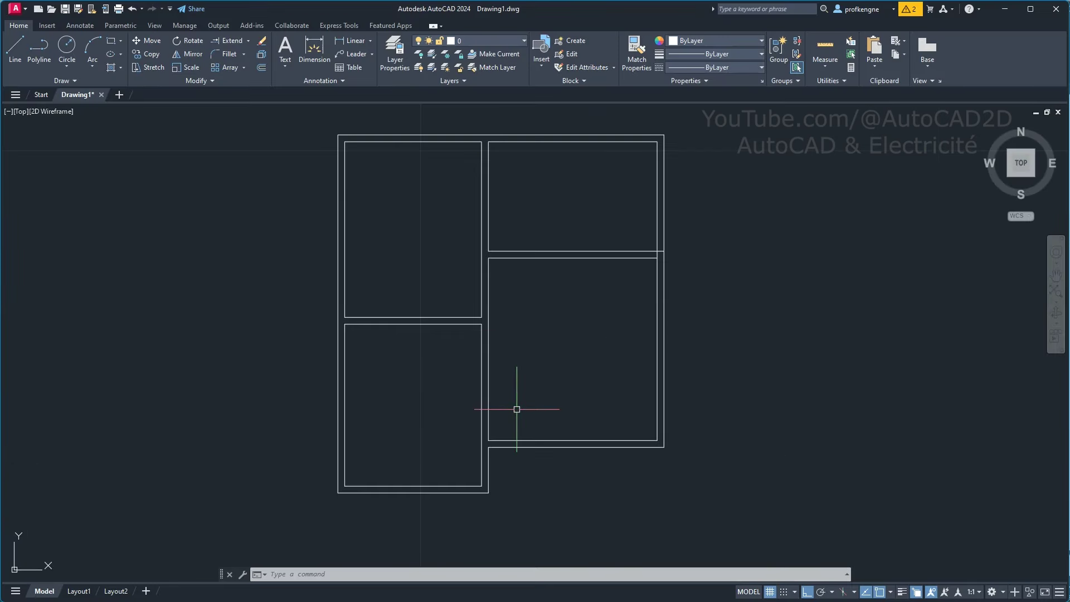
- Zoom Extents (Z, E), then adjust the zoom and shift the plan up to centre it
type("z")
key("Return")
type("e")
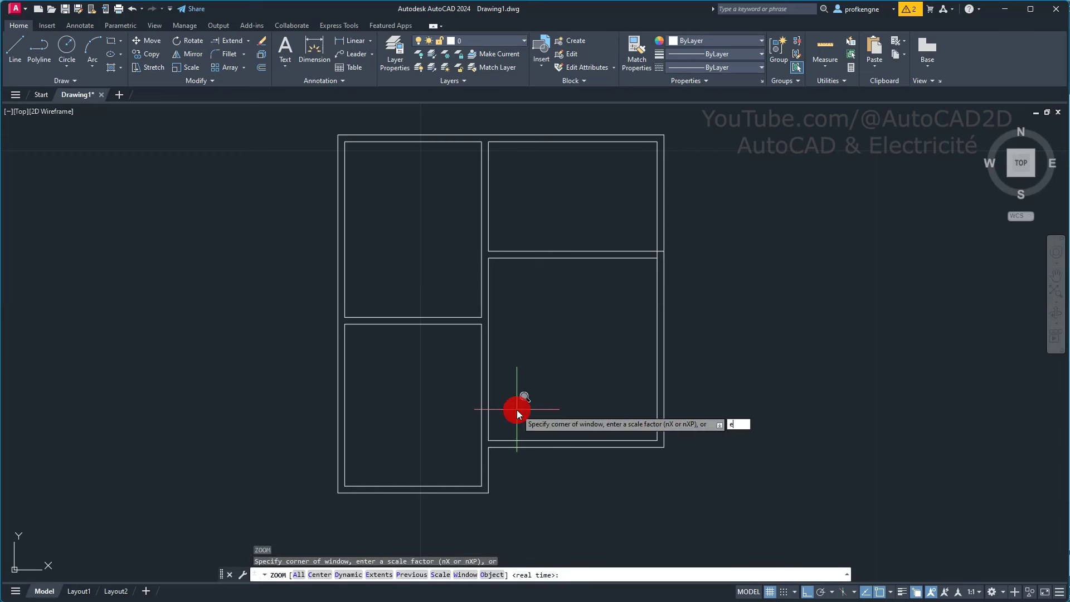
key("Return")
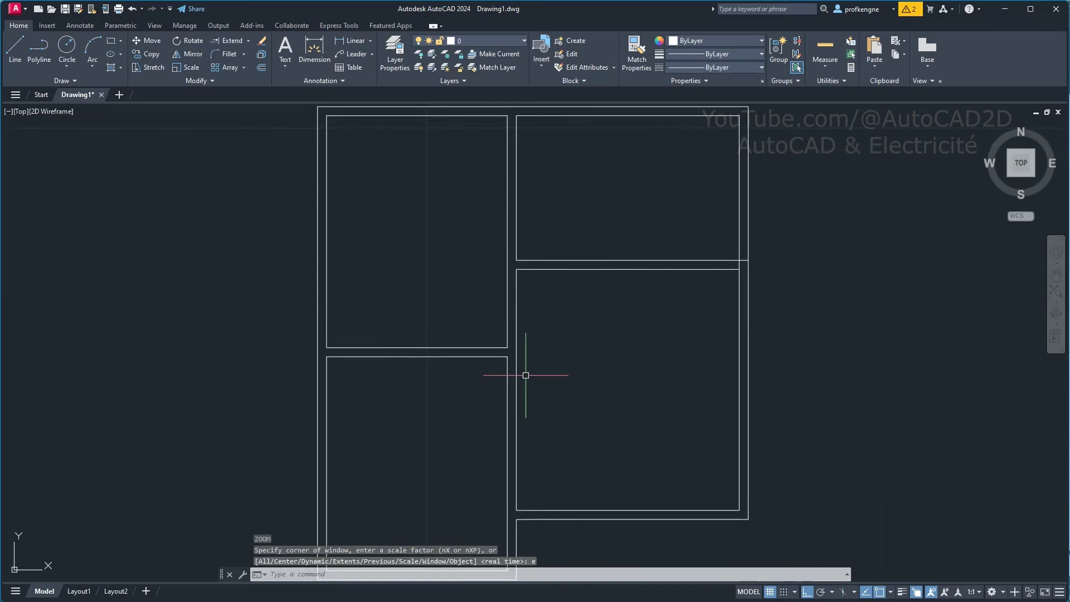
scroll(522, 334, "down", 2)
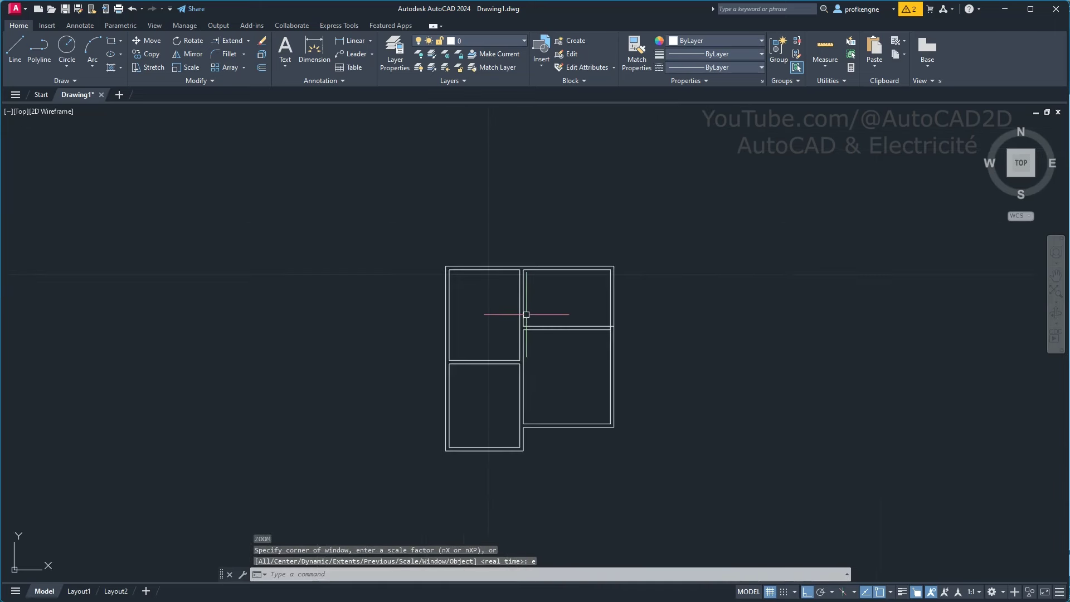
scroll(525, 314, "up", 2)
scroll(535, 318, "up", 2)
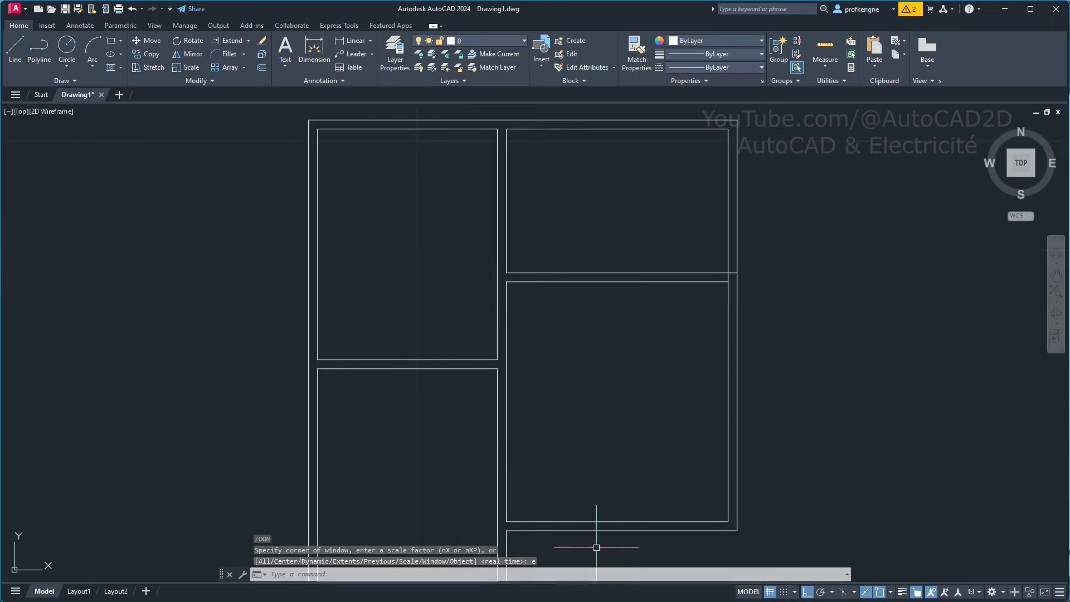
scroll(588, 334, "down", 2)
middle_click_drag(592, 436, 583, 357)
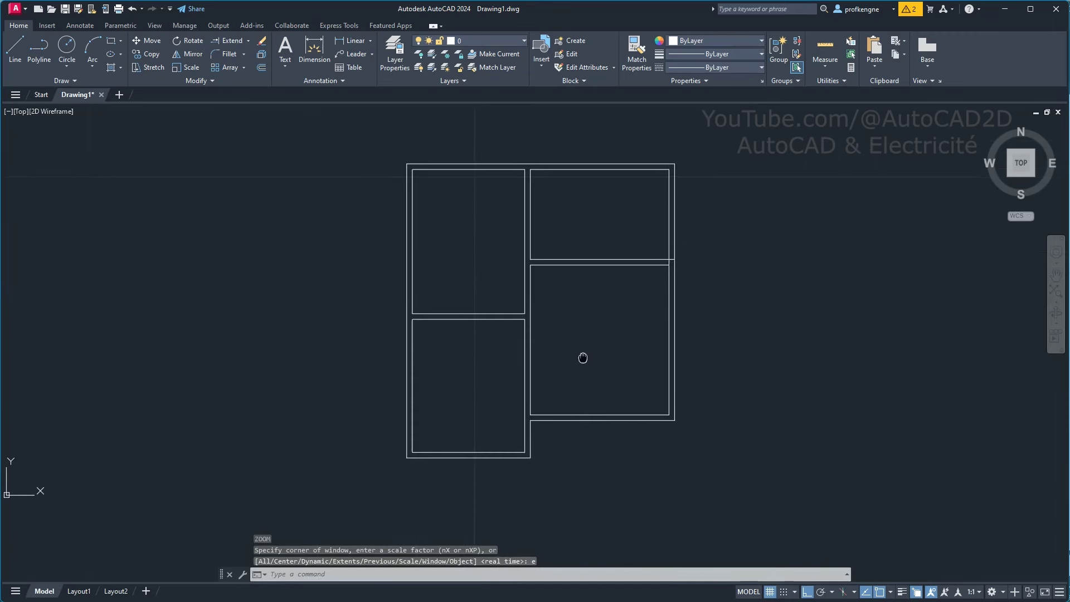
left_click(583, 357)
left_click(635, 301)
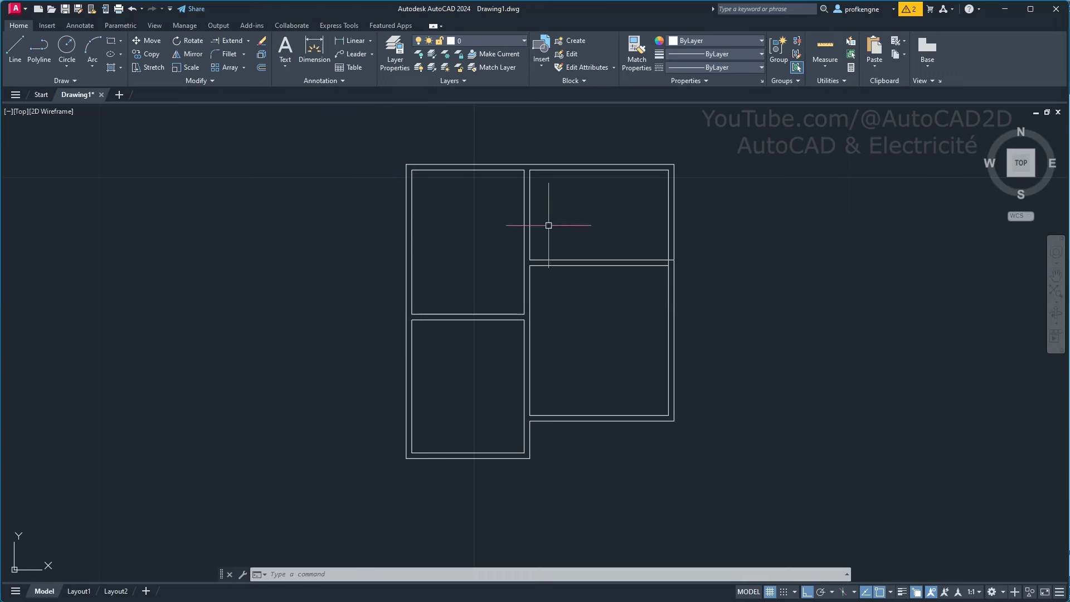
- Create layer Murs with a 0.35 mm lineweight and make it current
left_click(392, 68)
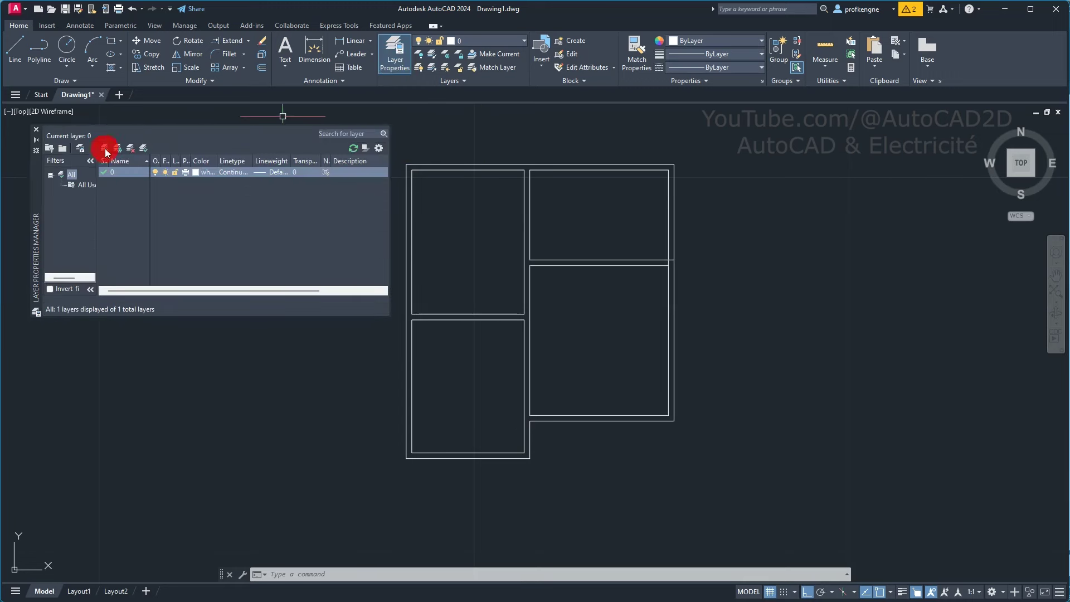
left_click(105, 149)
type("Murs")
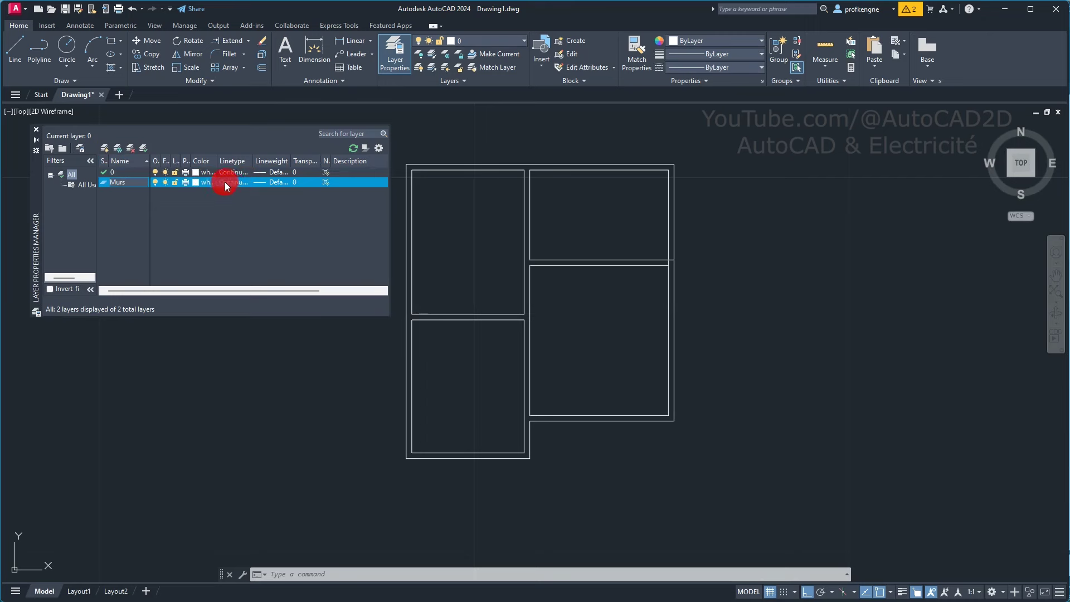
left_click(261, 181)
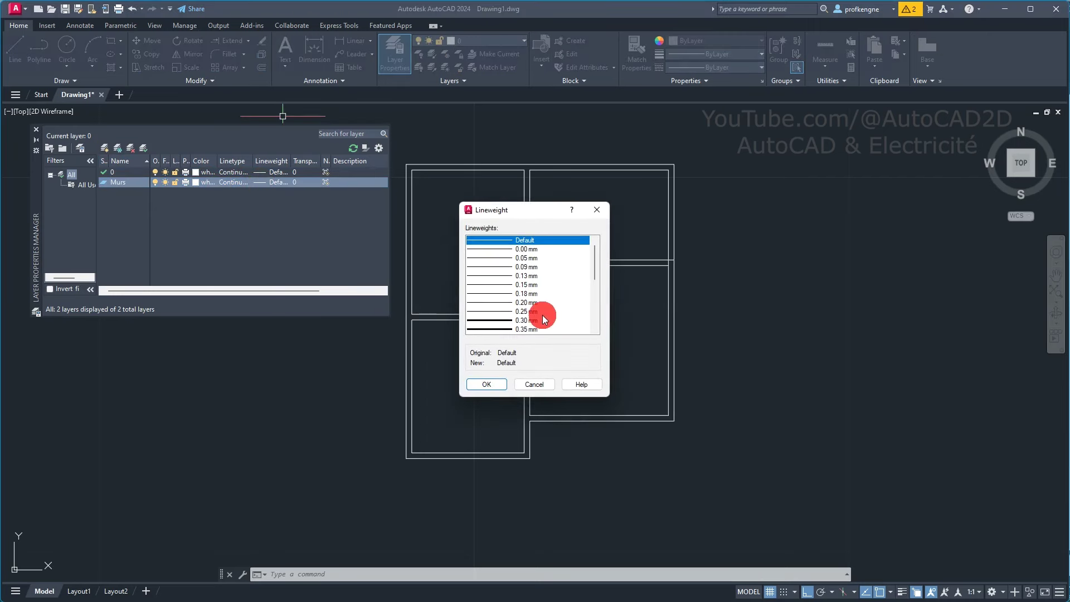
scroll(526, 325, "down", 1)
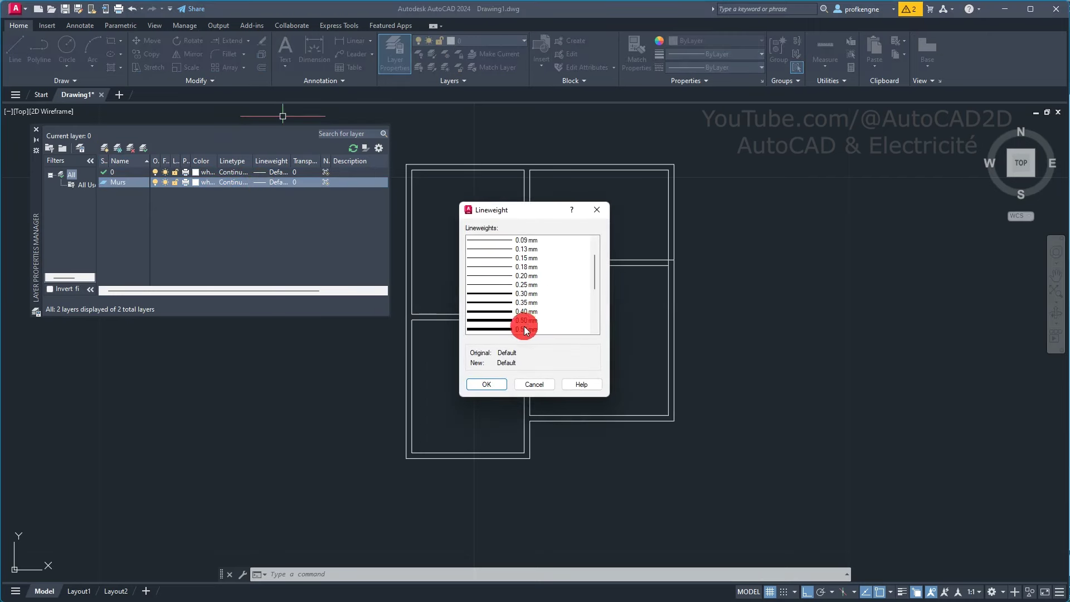
left_click(503, 302)
left_click(502, 386)
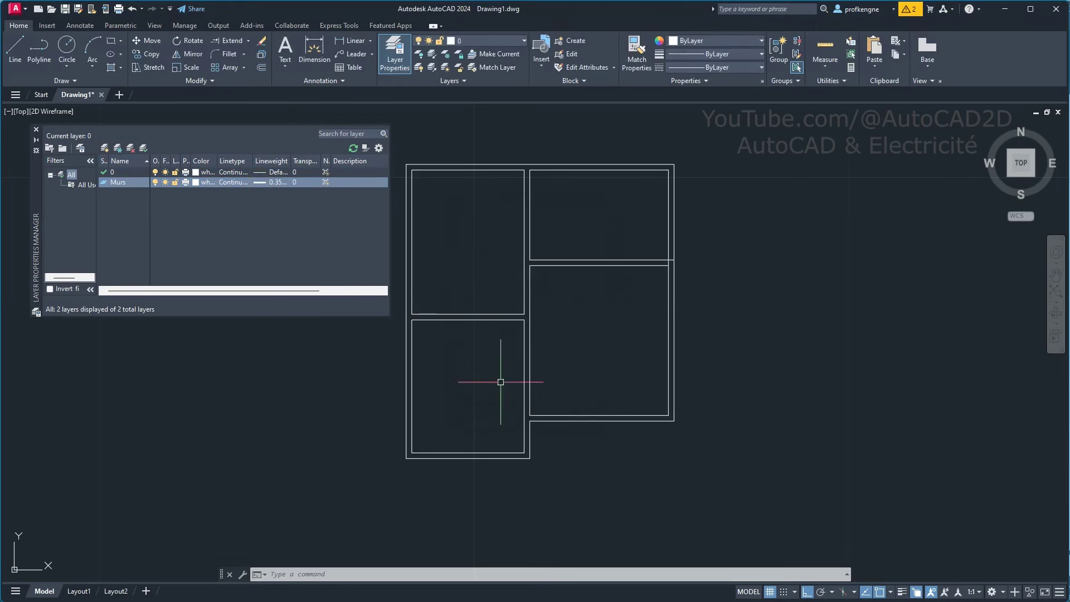
double_click(100, 183)
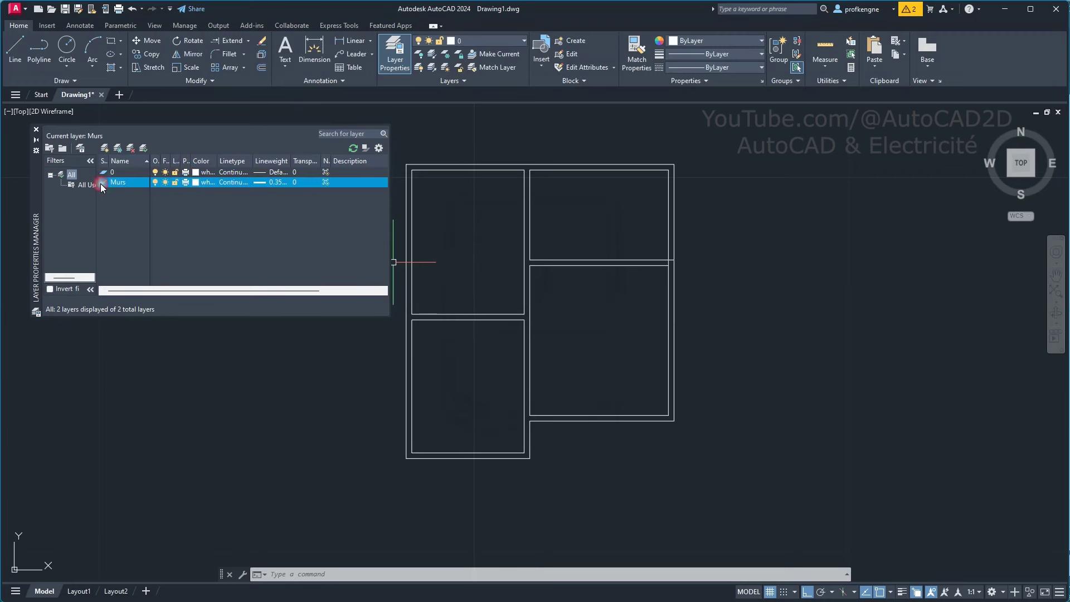
left_click(35, 131)
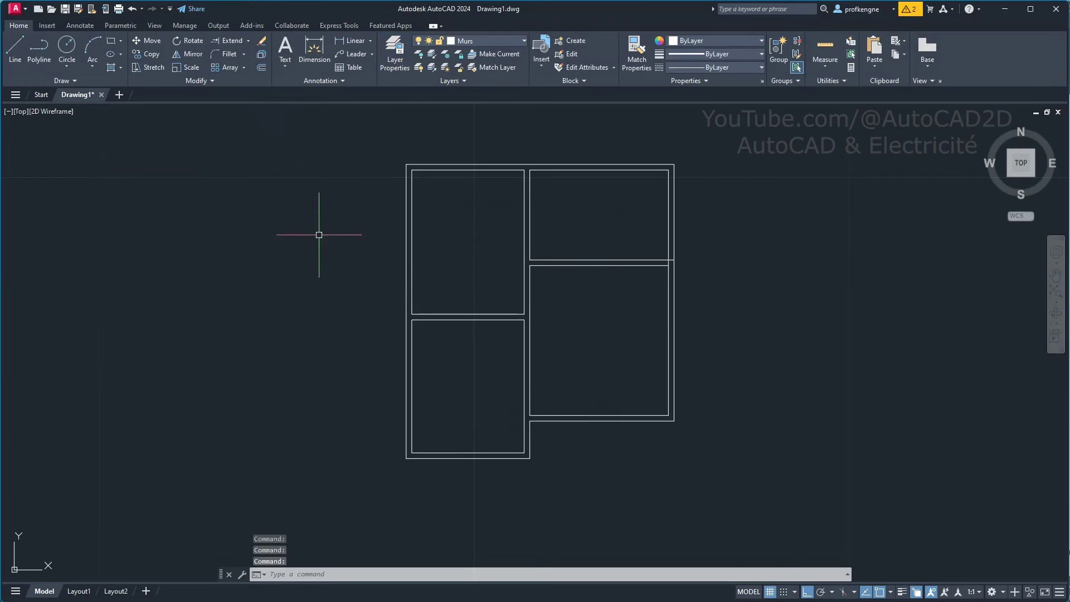
- Window-select all walls, move them onto Murs, and turn on lineweight display
left_click(351, 136)
left_click(730, 478)
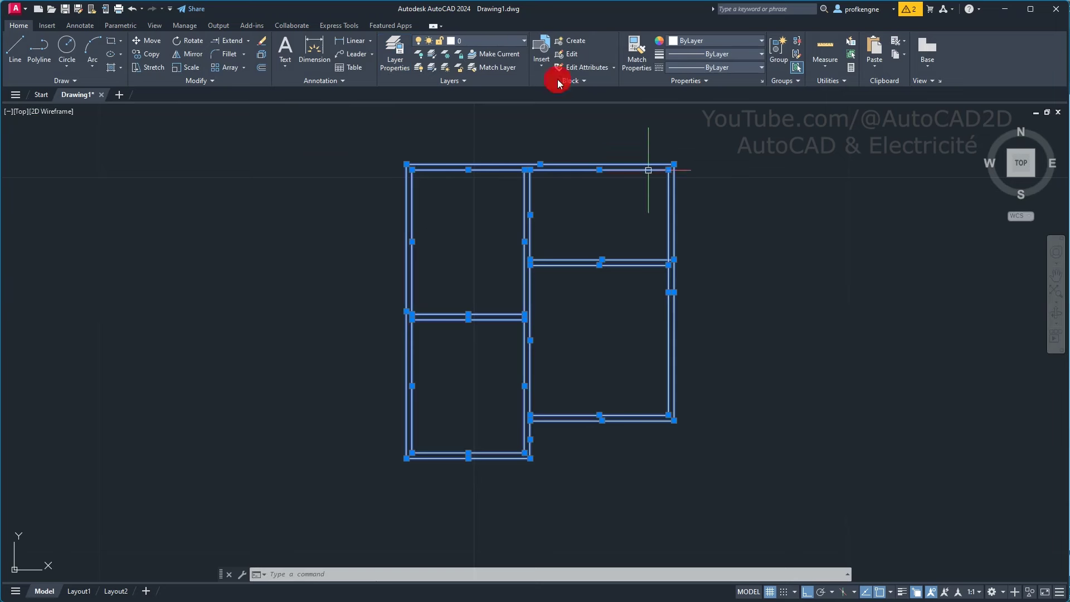
left_click(489, 41)
left_click(476, 67)
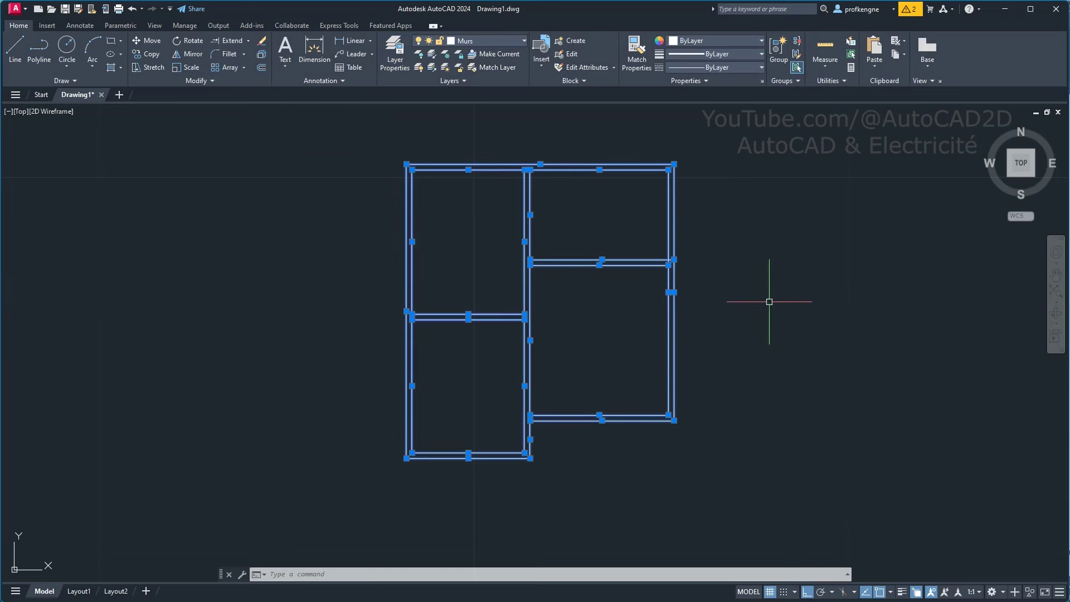
left_click(901, 591)
key("Escape")
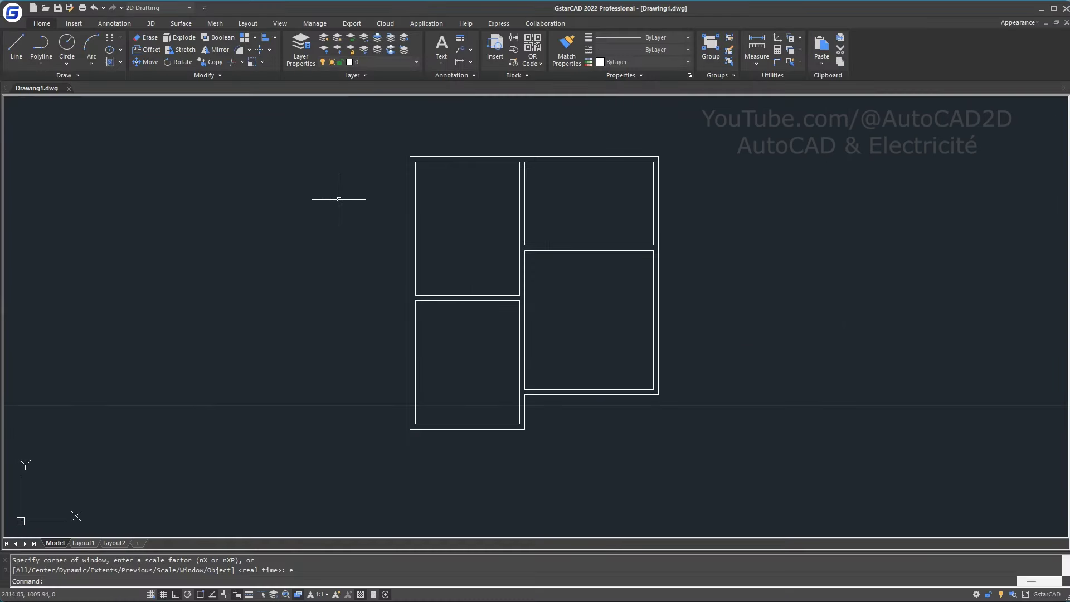
- Add a new layer named Murs, give it a 0.35 mm lineweight, and set it current
left_click(301, 48)
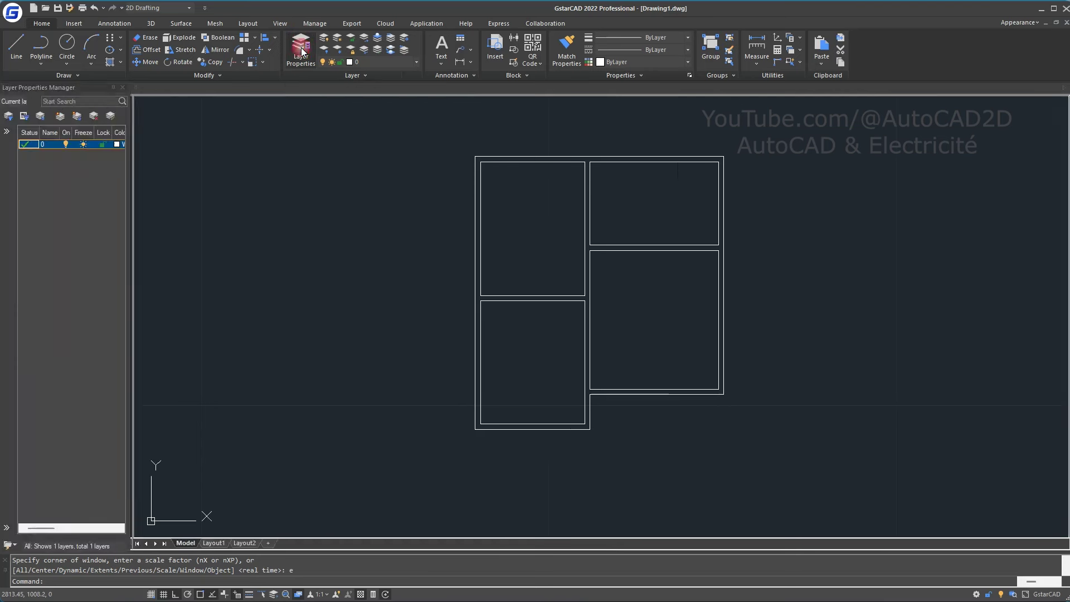
left_click(58, 116)
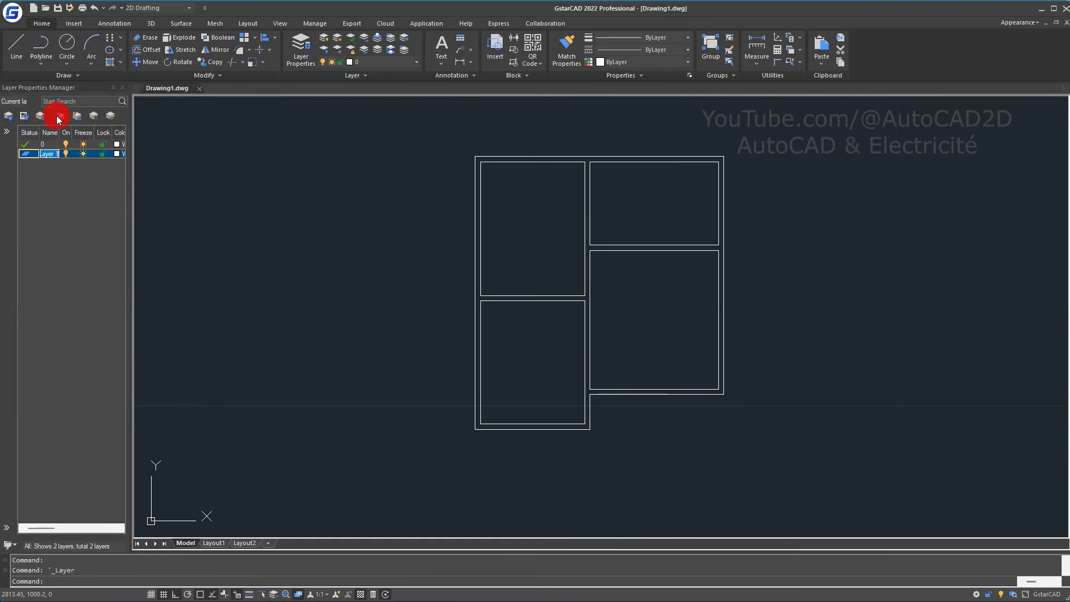
type("Murs")
left_click_drag(132, 214, 252, 226)
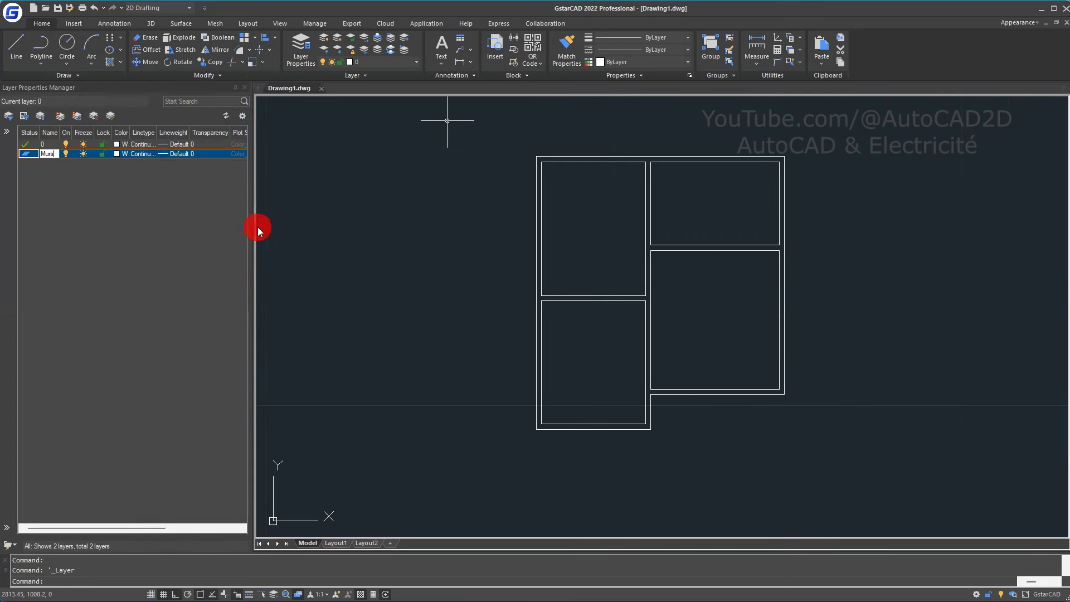
left_click_drag(257, 227, 304, 225)
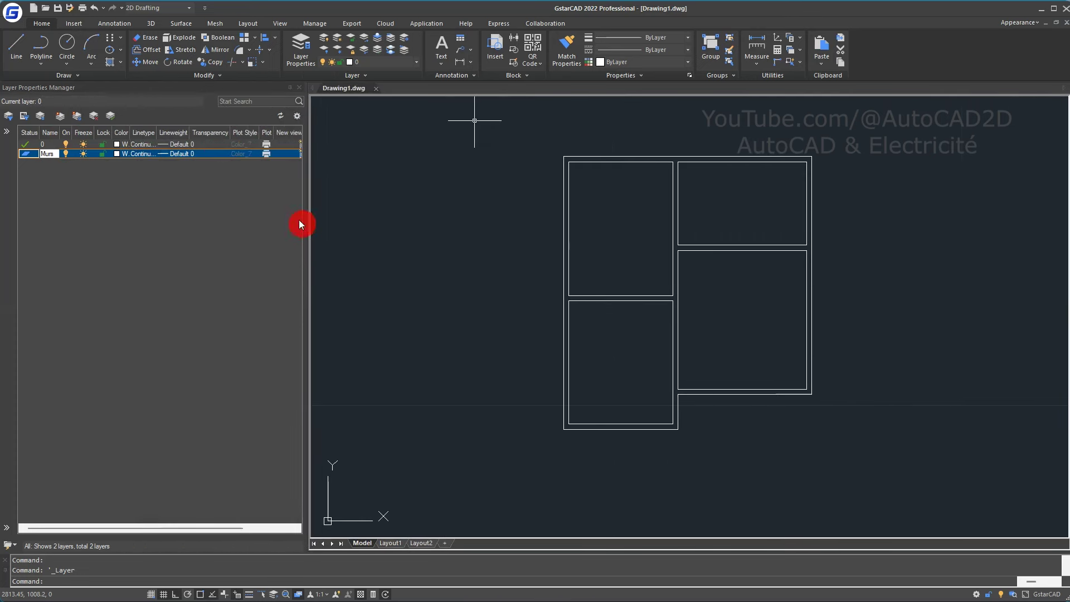
left_click(167, 153)
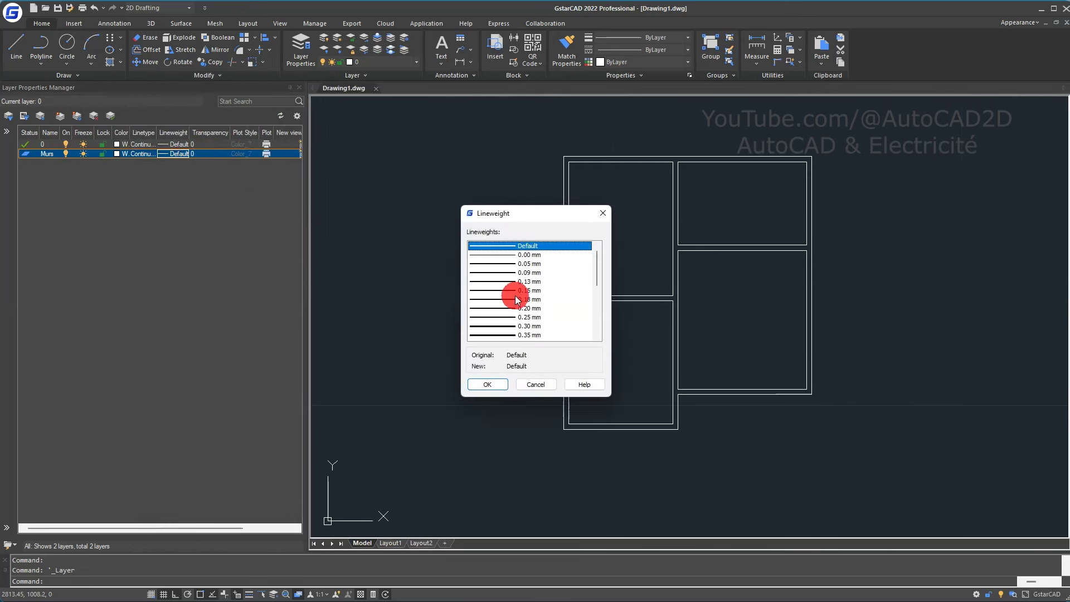
scroll(516, 298, "down", 2)
left_click(514, 308)
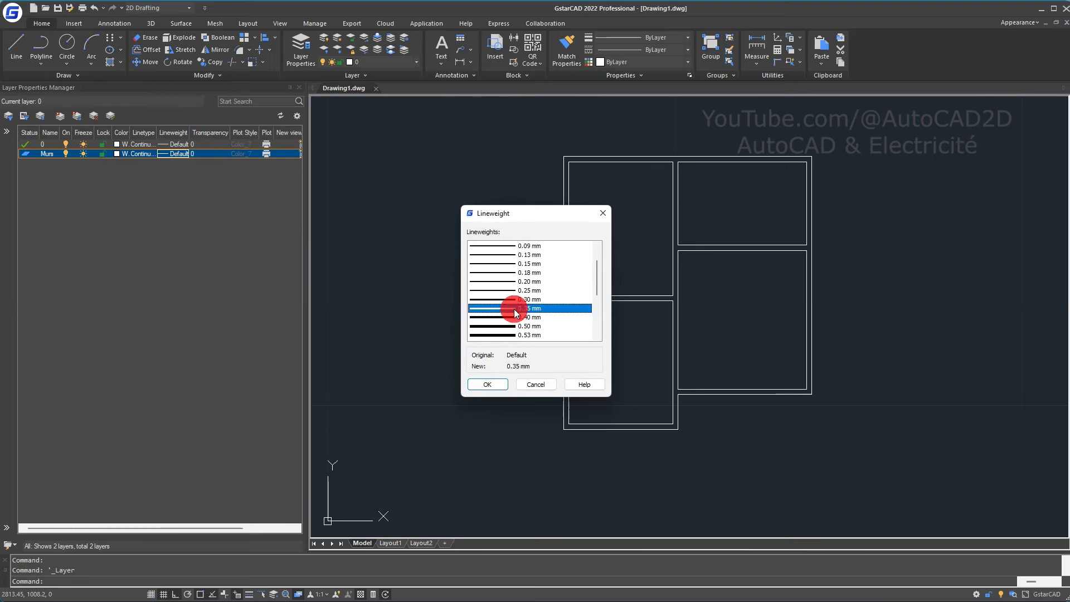
left_click(488, 385)
left_click(182, 151)
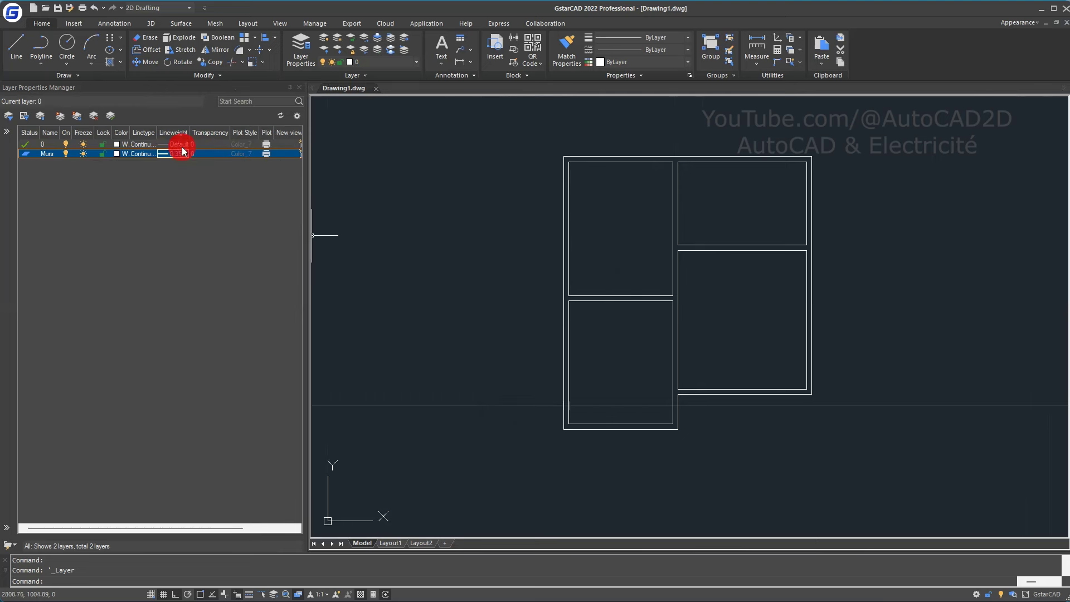
double_click(25, 153)
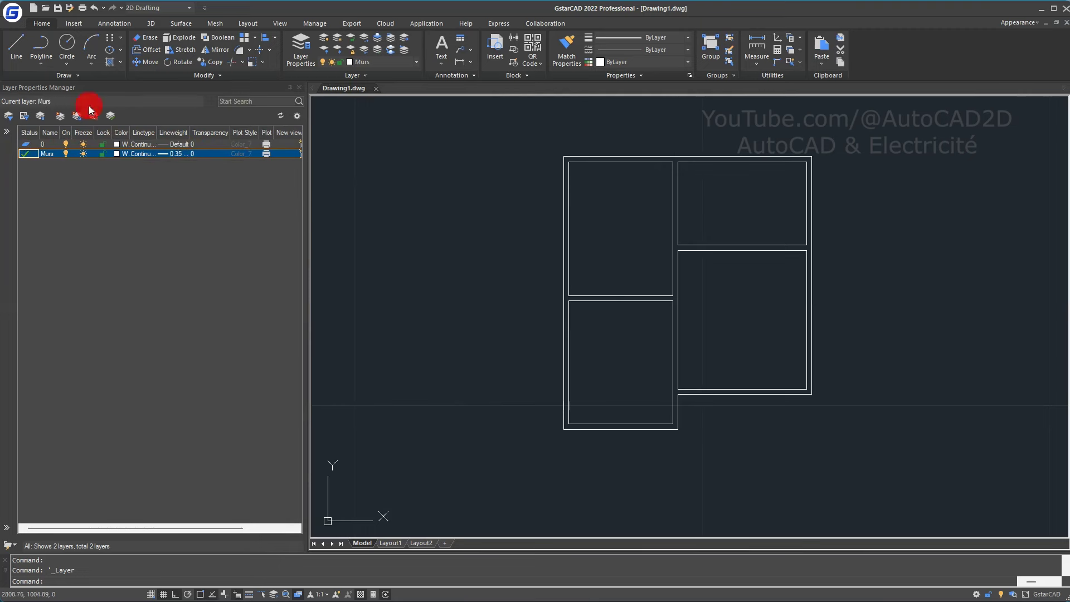
left_click(299, 90)
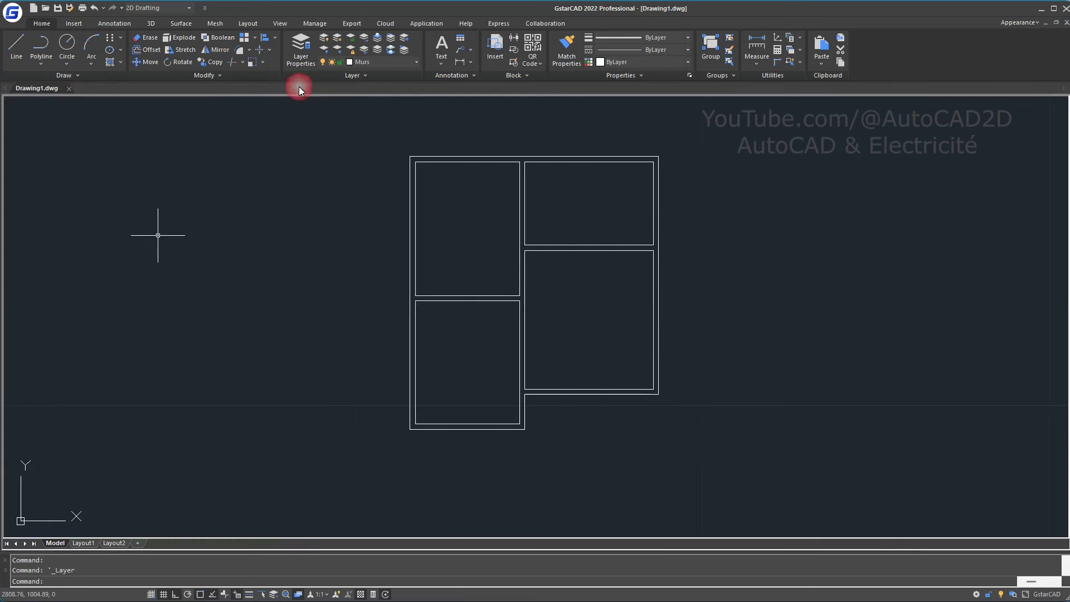
- Window-select every wall line and assign it to Murs from the ribbon layer dropdown
left_click(382, 124)
left_click(707, 467)
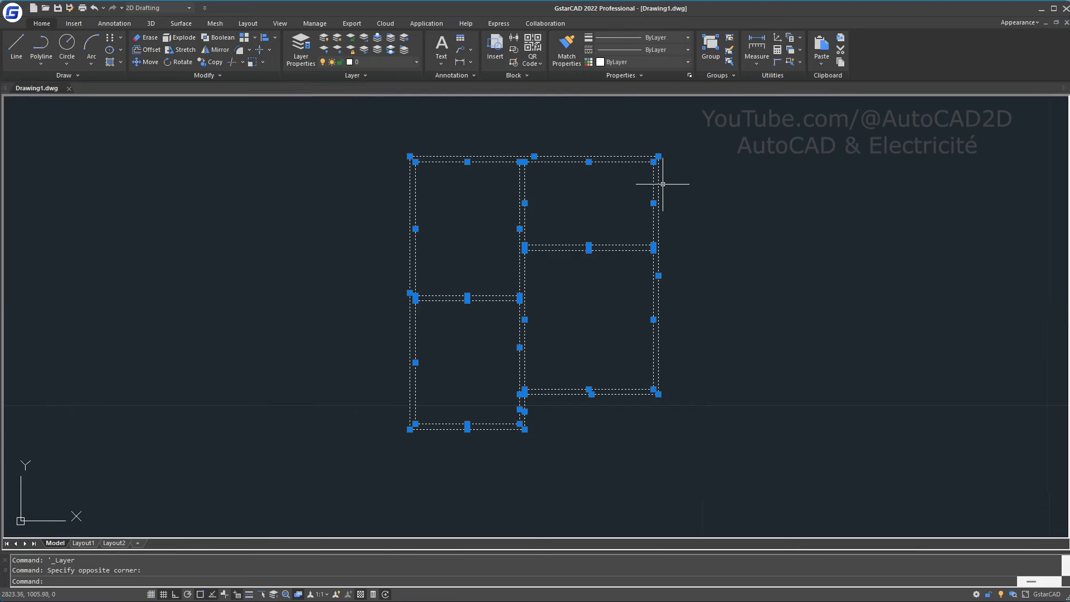
left_click_drag(390, 62, 381, 89)
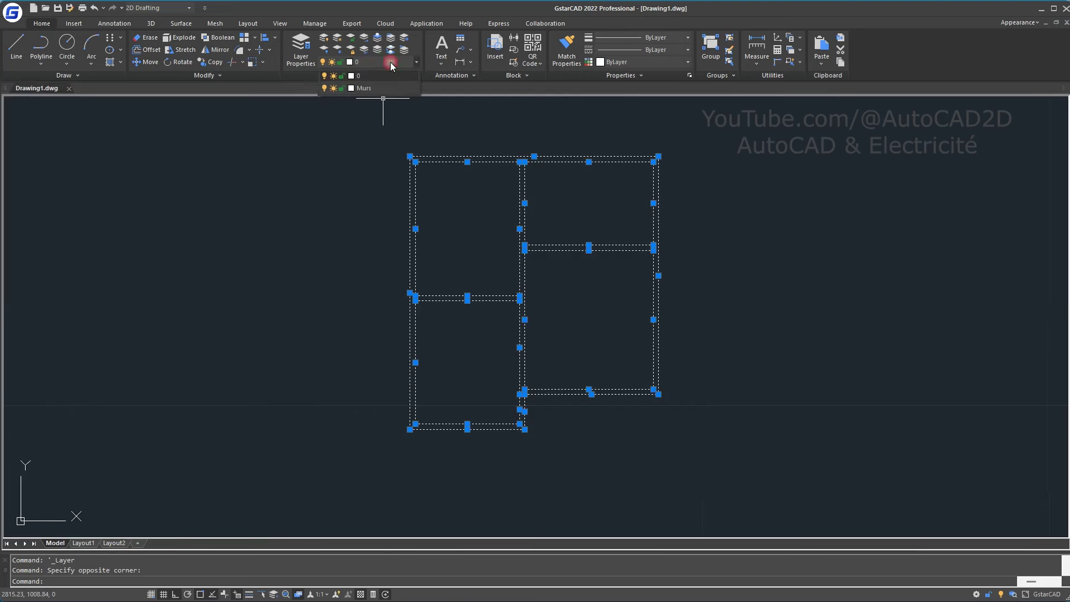
left_click(381, 88)
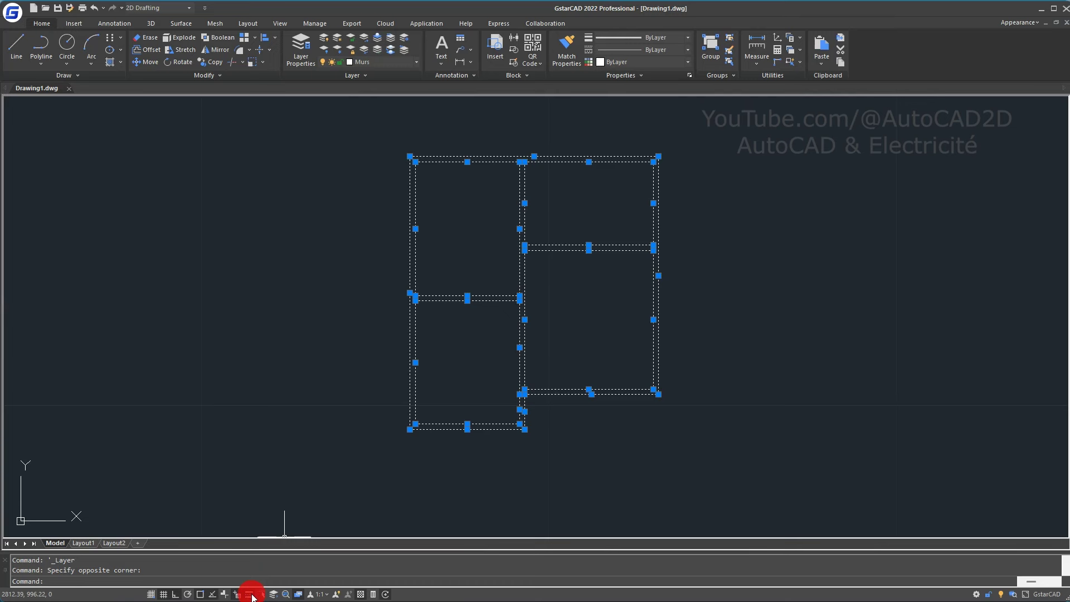
- Open and then close the interface customisation settings from the status bar
left_click(976, 594)
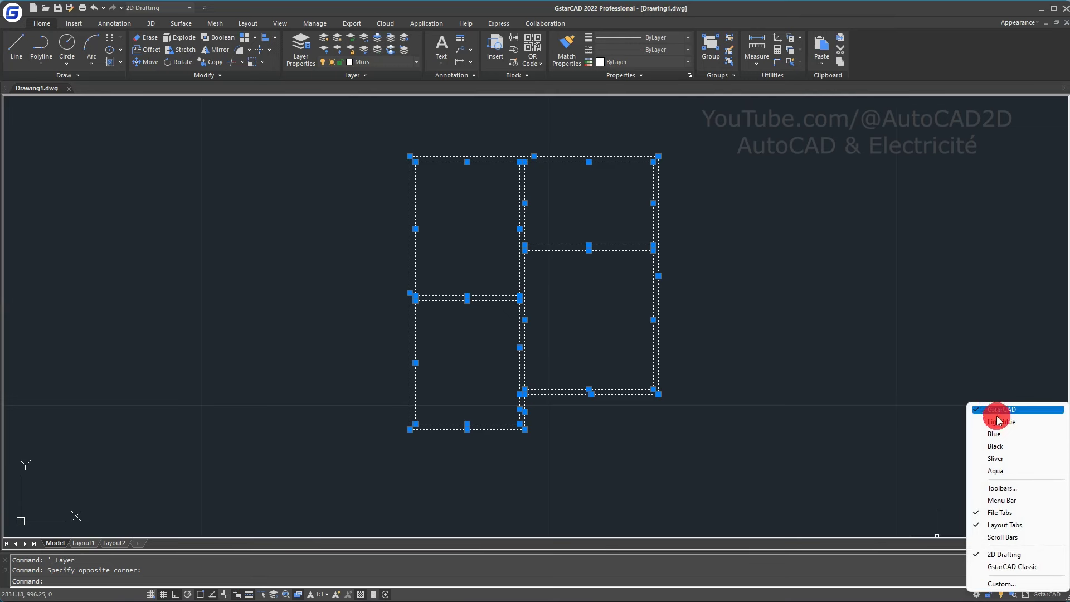
left_click(1005, 583)
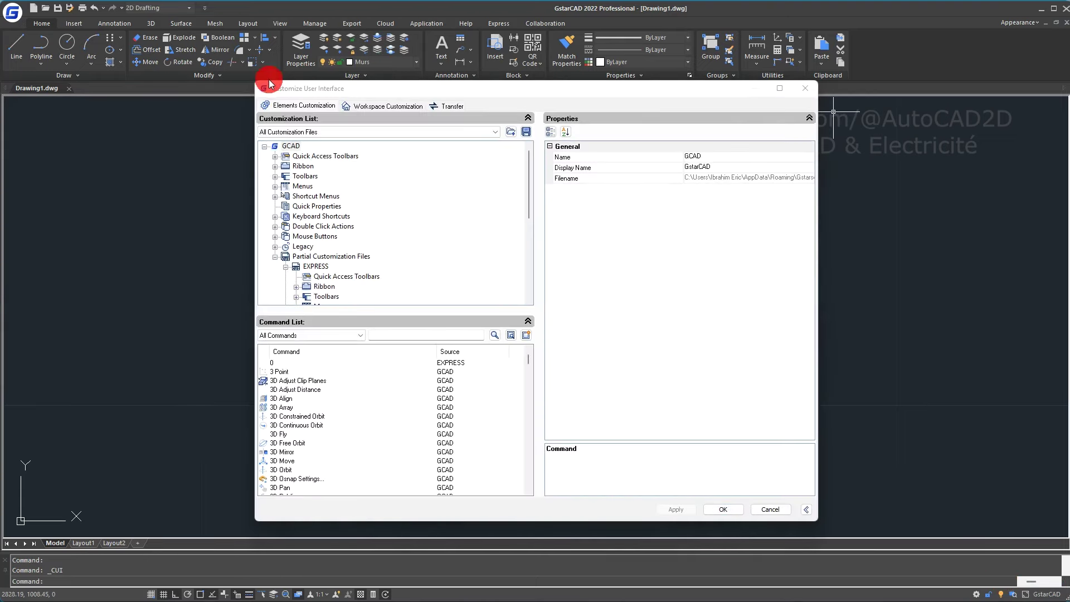
left_click(805, 88)
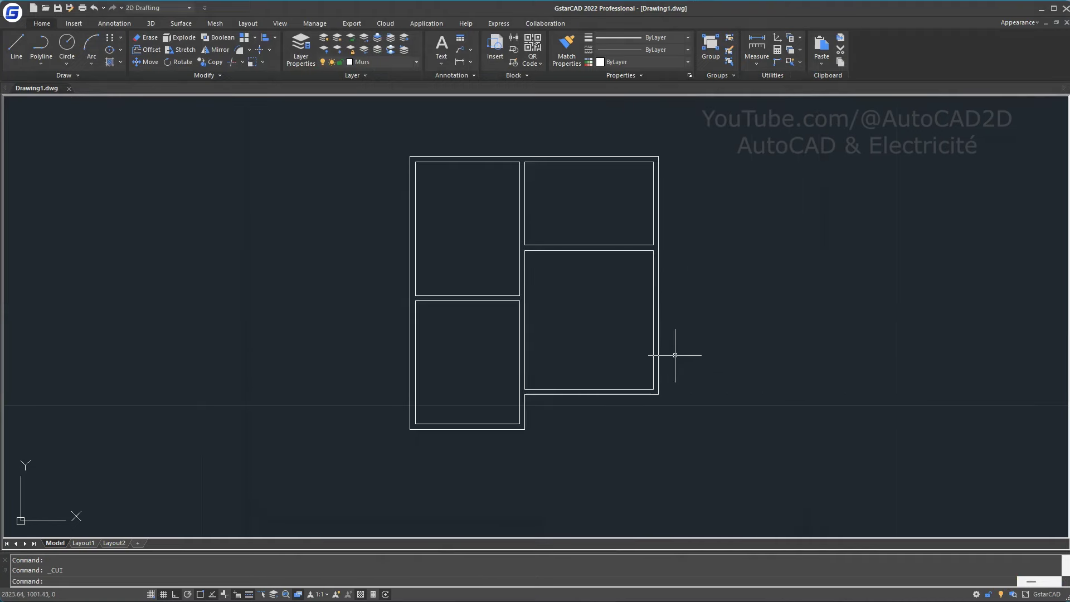
left_click(252, 553)
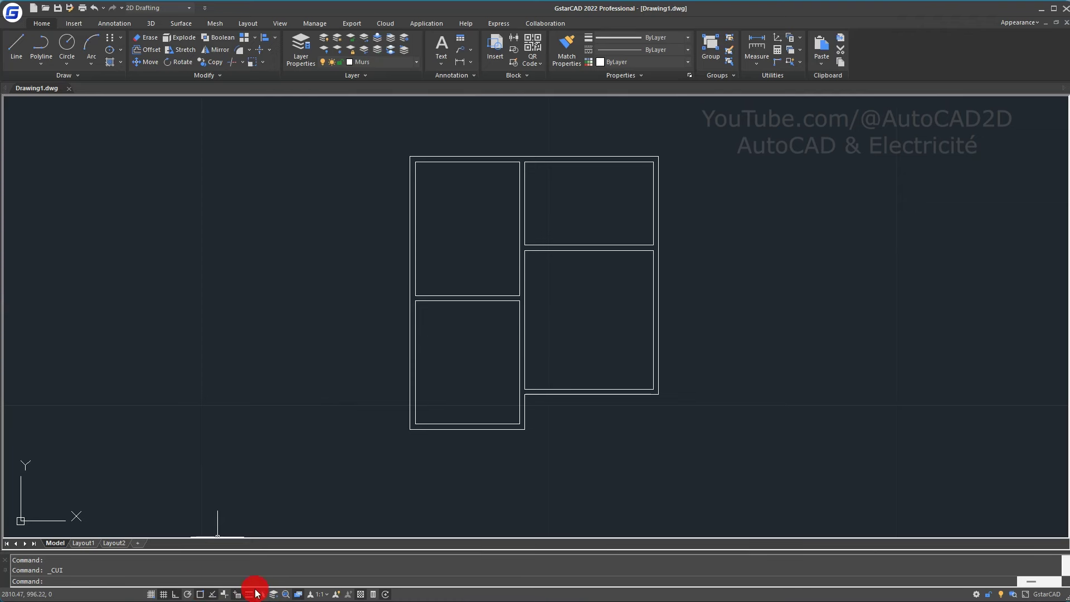
- Zoom Window from the plan's upper-left corner to its lower right
type("f")
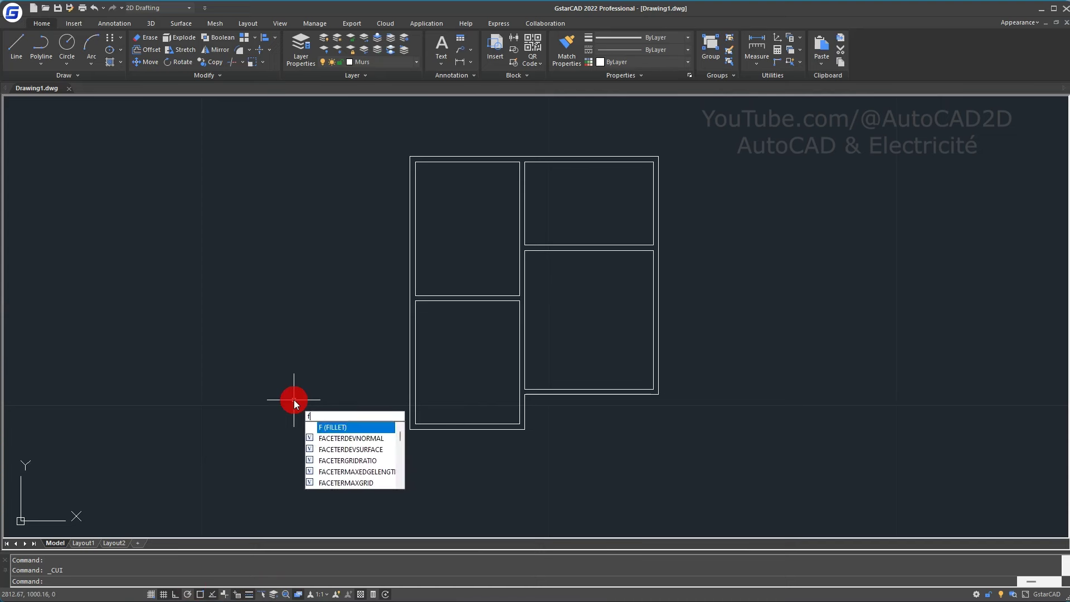
key("BackSpace")
type("z")
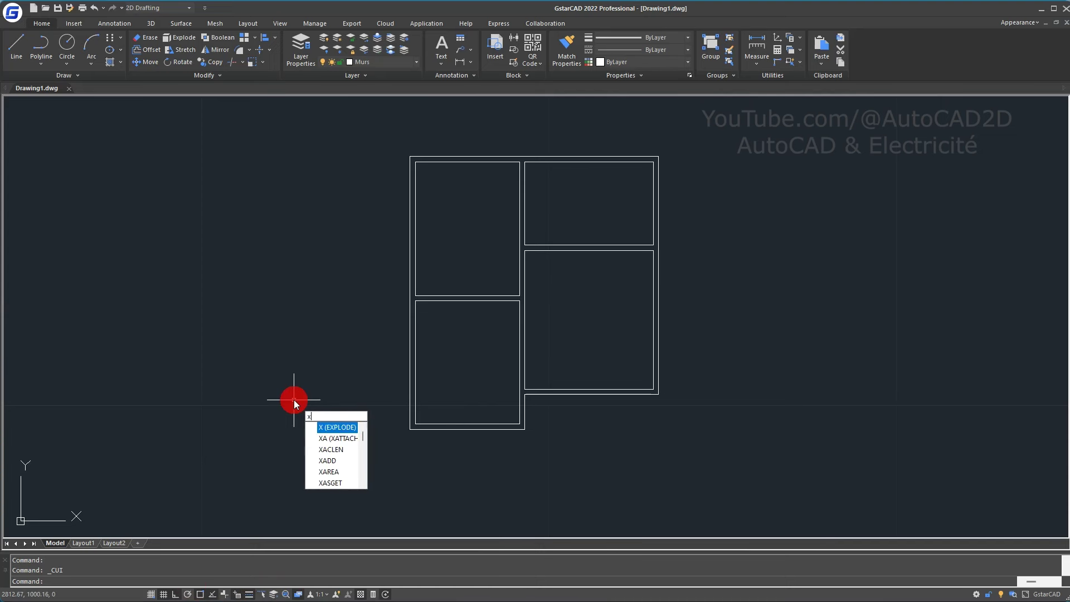
key("BackSpace")
type("z")
key("Return")
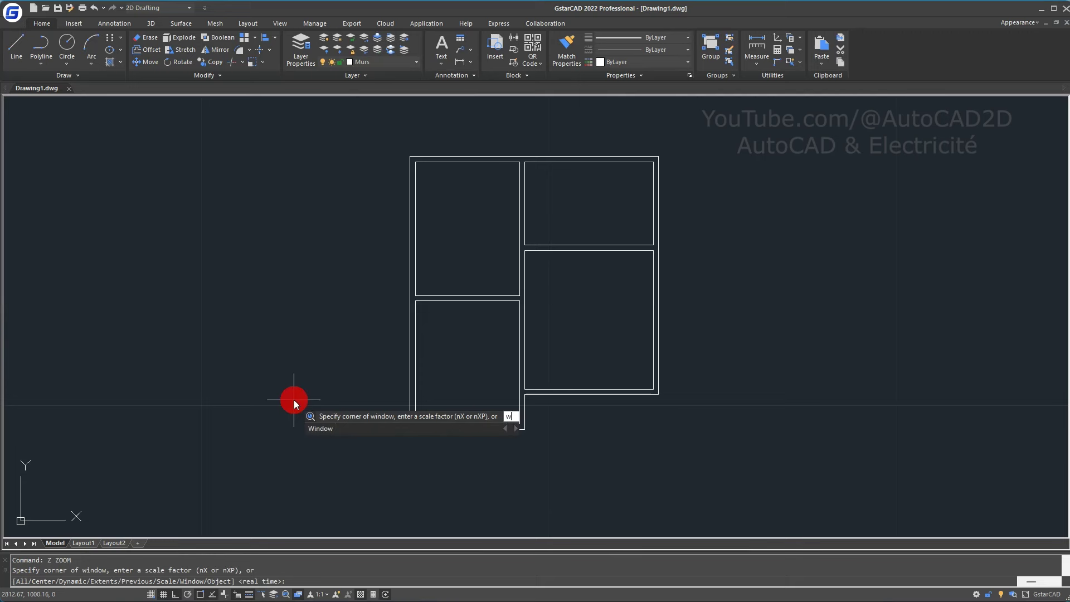
type("w")
key("Return")
left_click(334, 131)
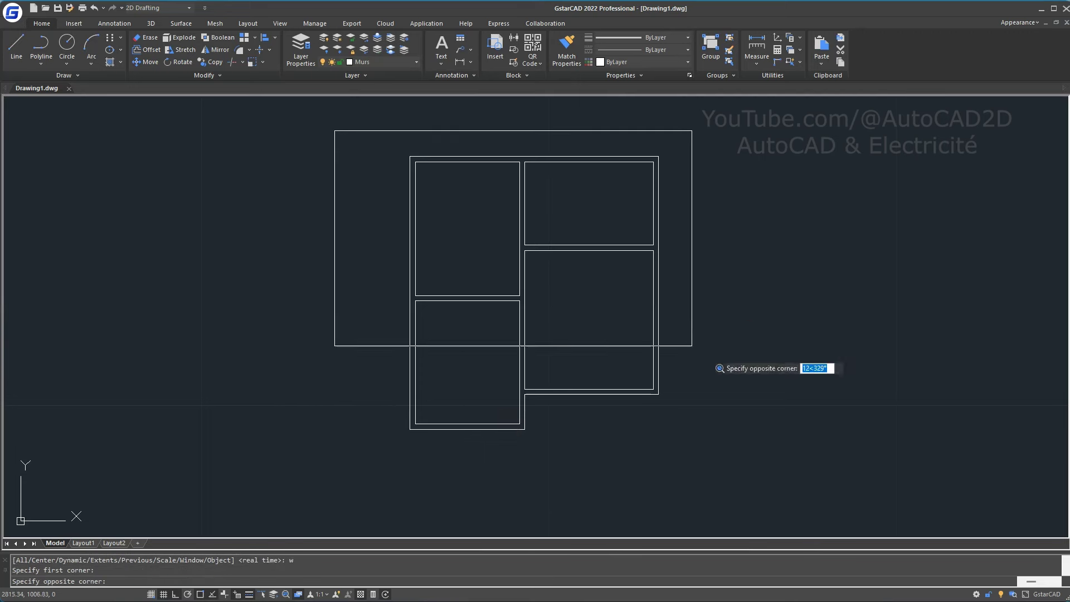
left_click(752, 482)
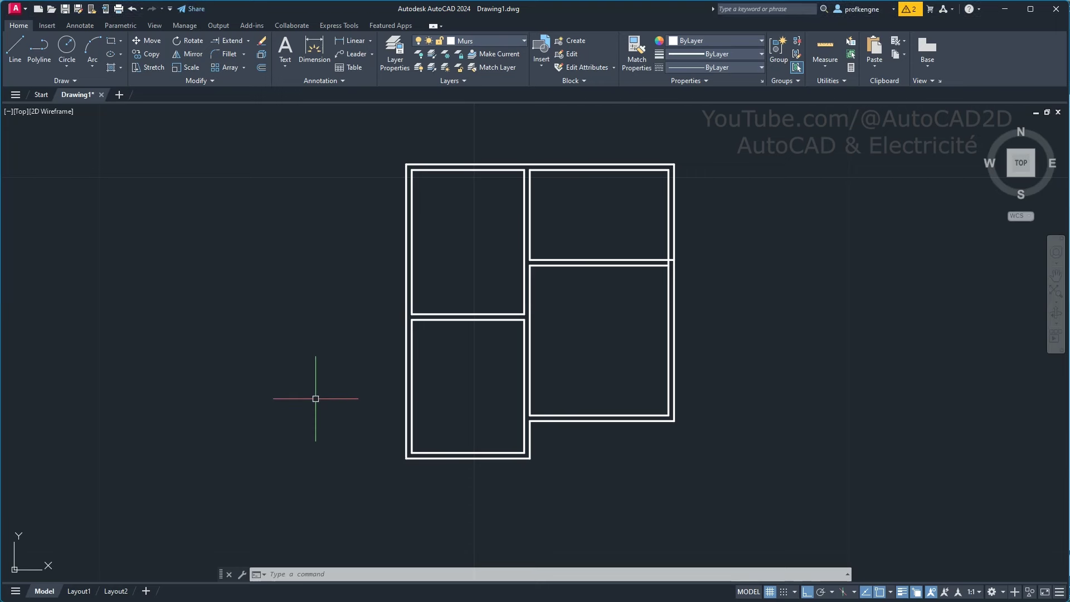
- Zoom Window from left of the plan to its lower right so it fills the screen
type("z")
key("Return")
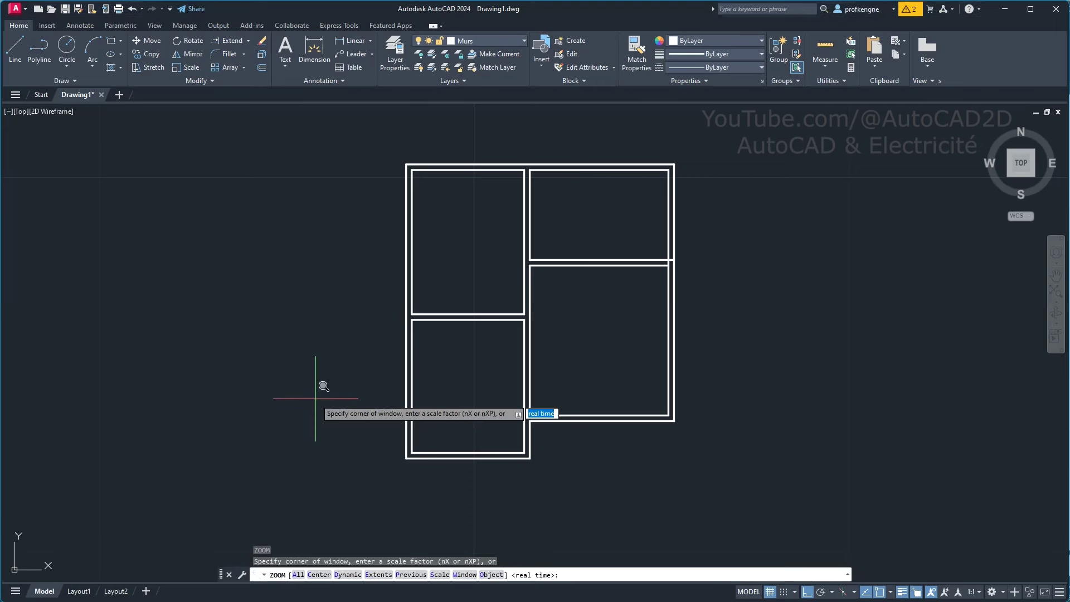
type("w")
key("Return")
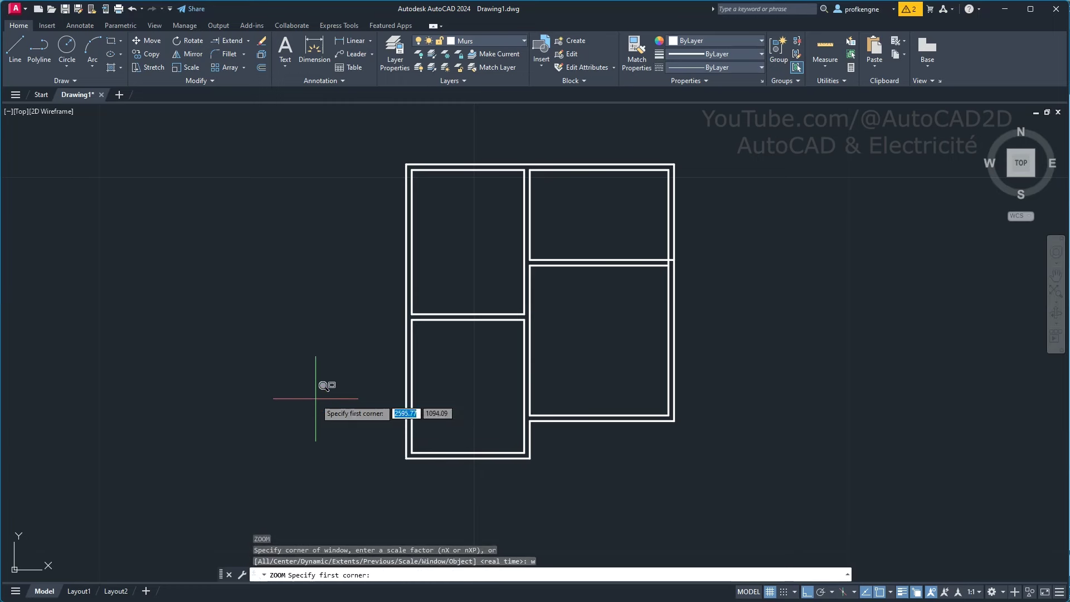
left_click(341, 139)
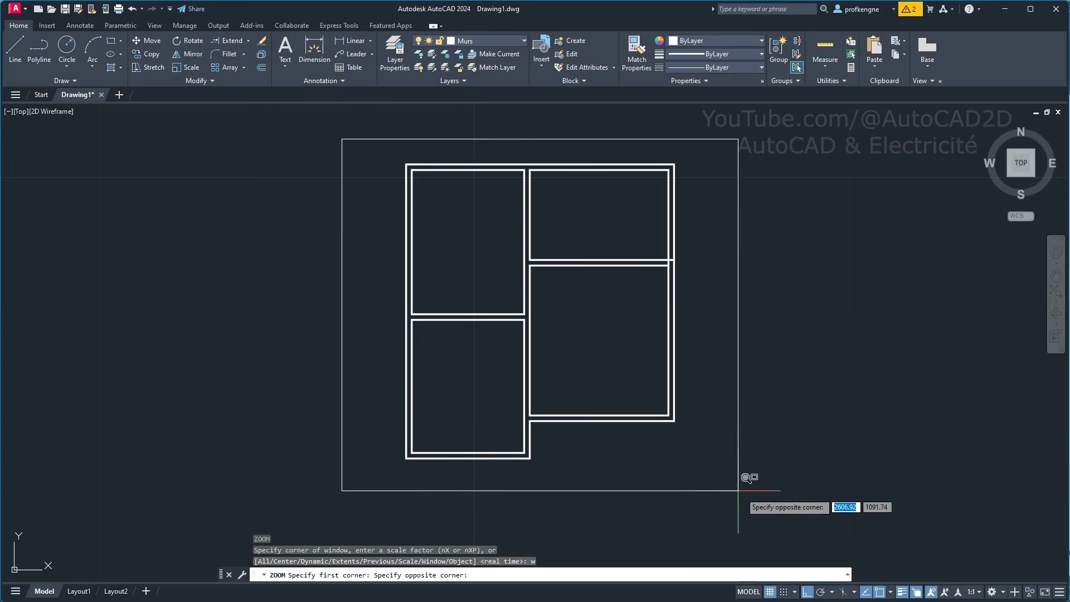
left_click(788, 497)
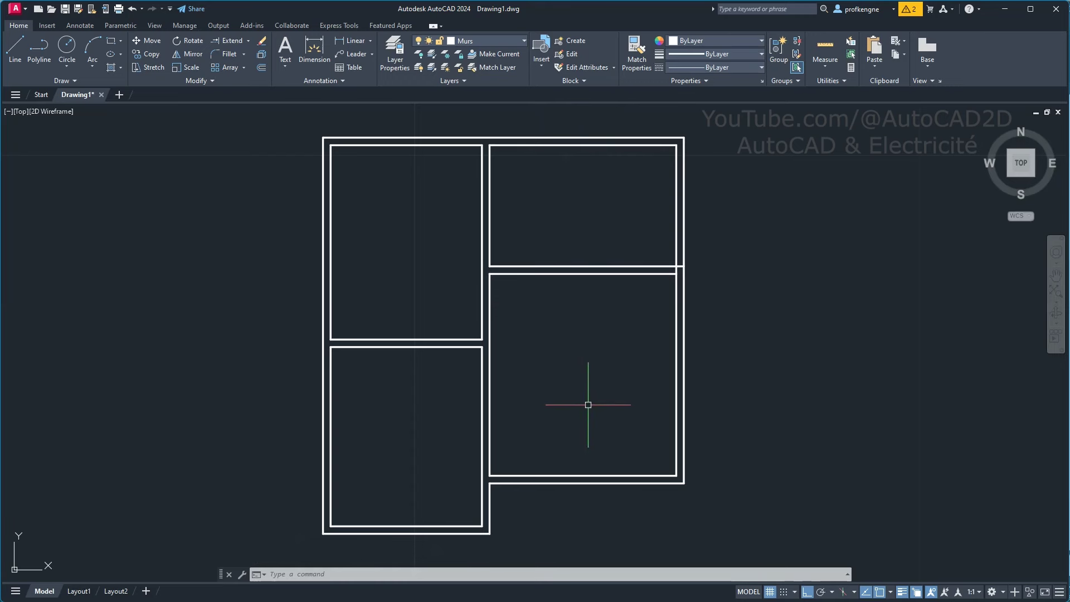
- Offset the vertical left wall line 1.2 into the top-right room
type("cp")
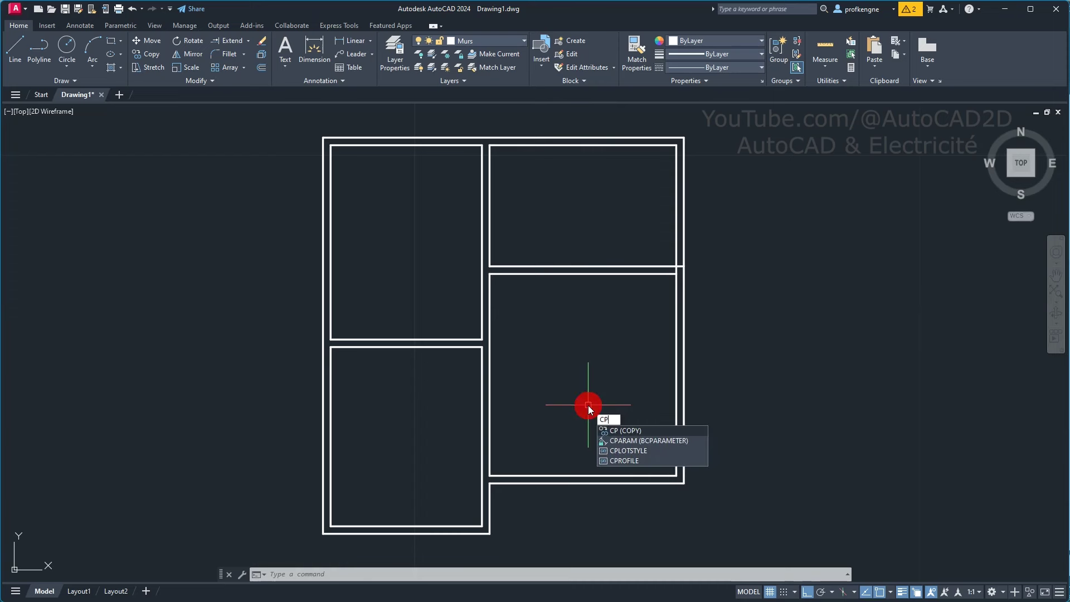
key("Escape")
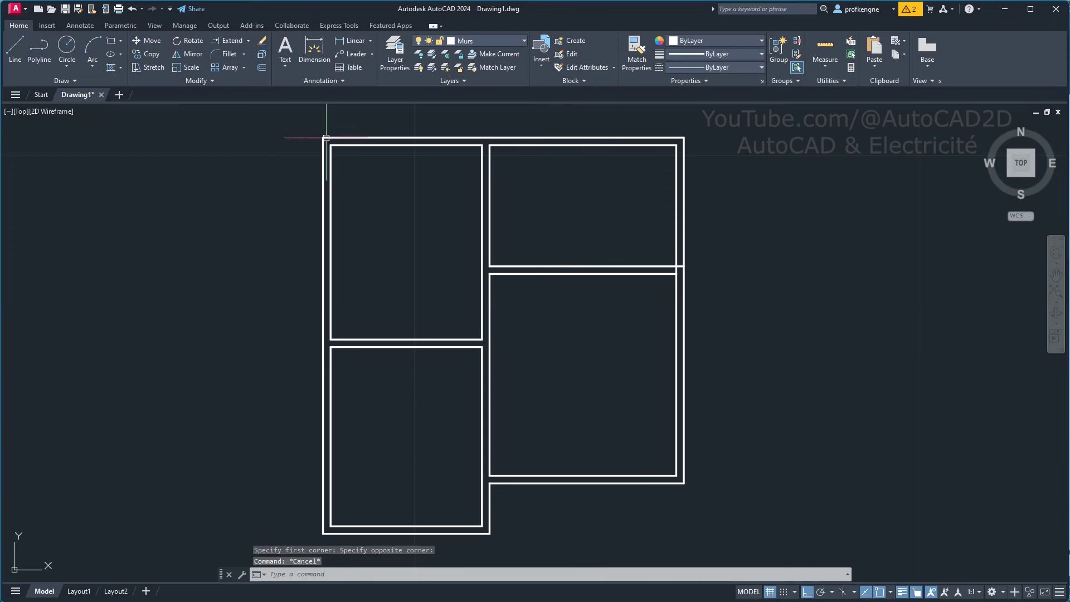
type("c")
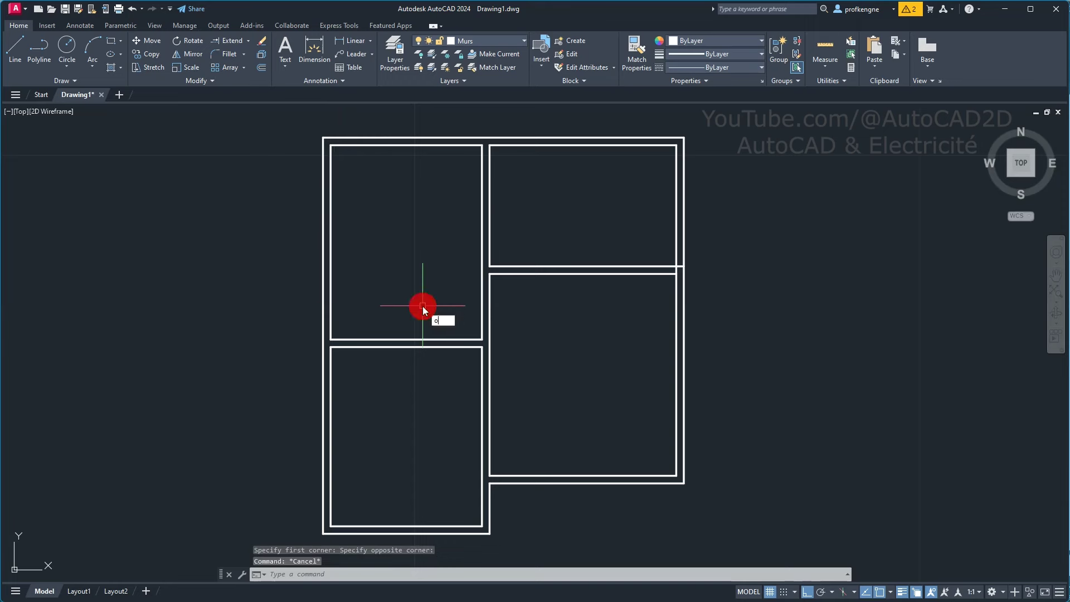
key("Escape")
type("o")
key("Return")
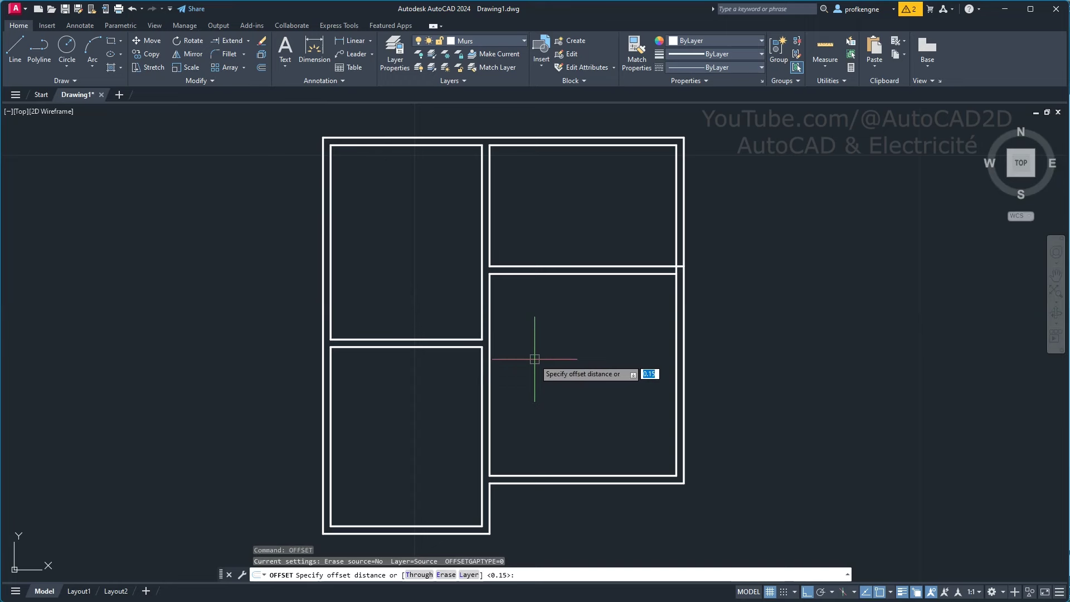
type("1.2")
key("Return")
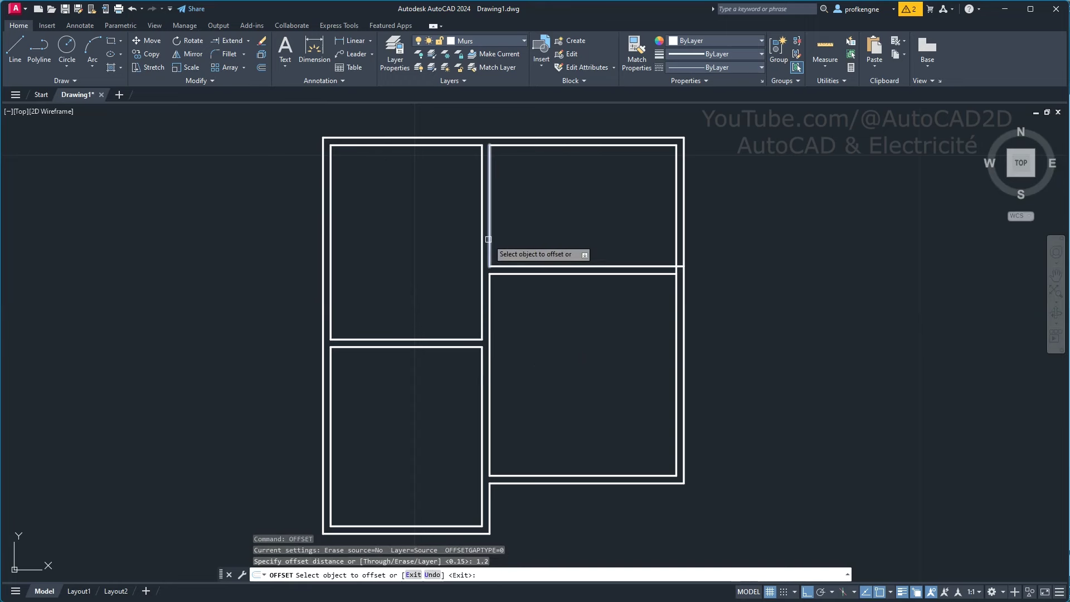
left_click(488, 239)
left_click(535, 241)
right_click(589, 347)
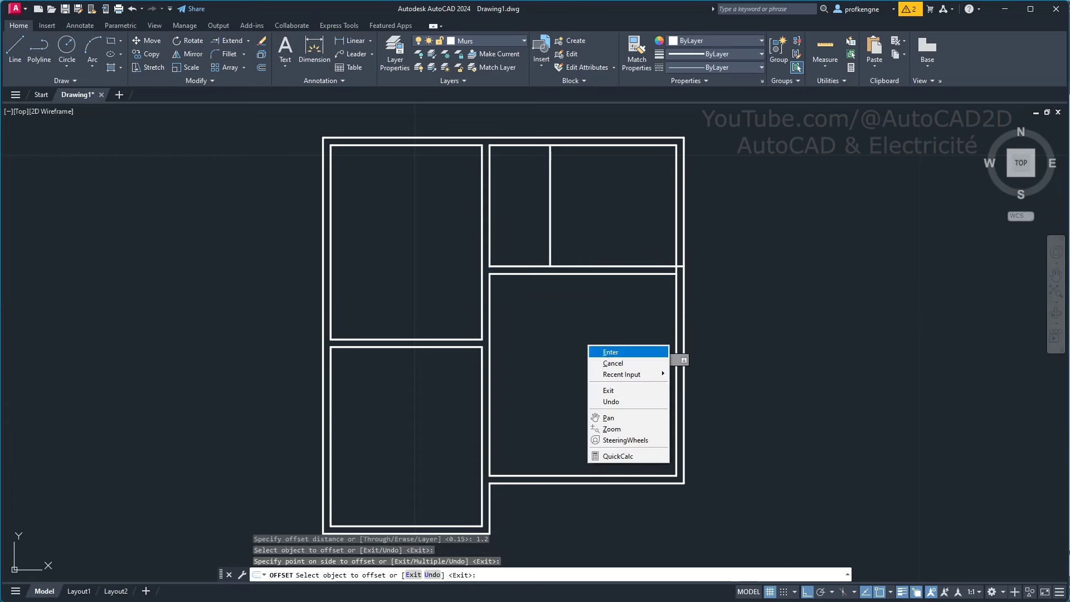
left_click(593, 352)
- Offset the new partition line 0.15 to the right for wall thickness
key("Return")
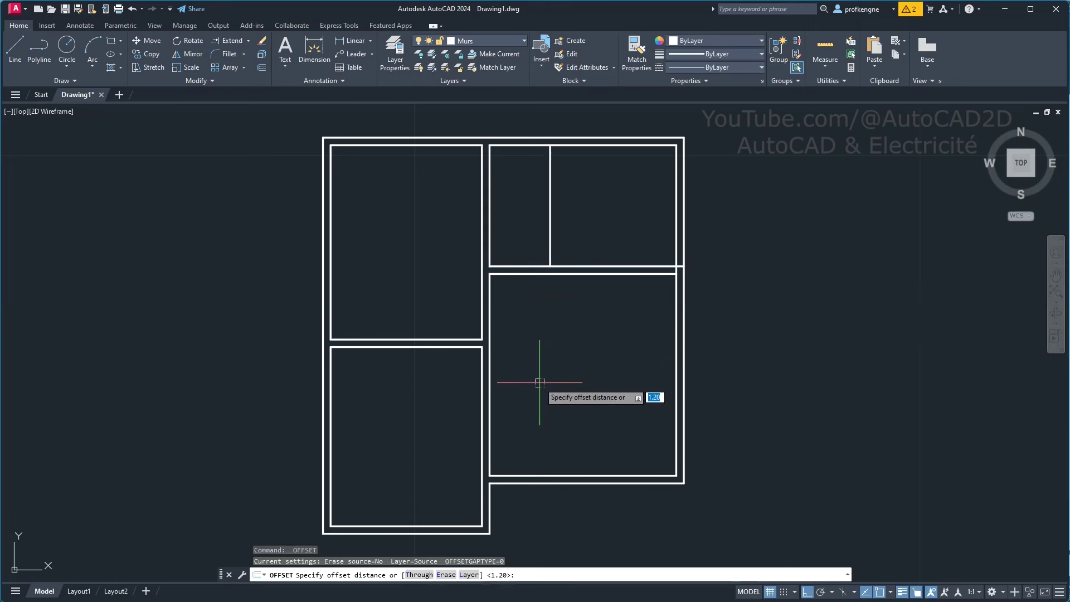
type("0.")
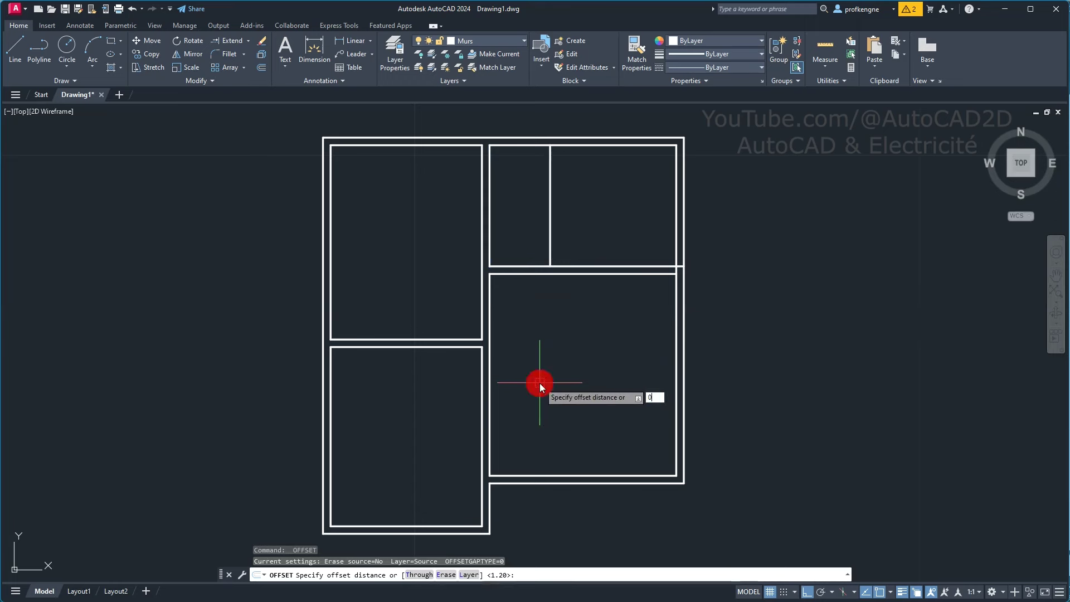
type("15")
key("Return")
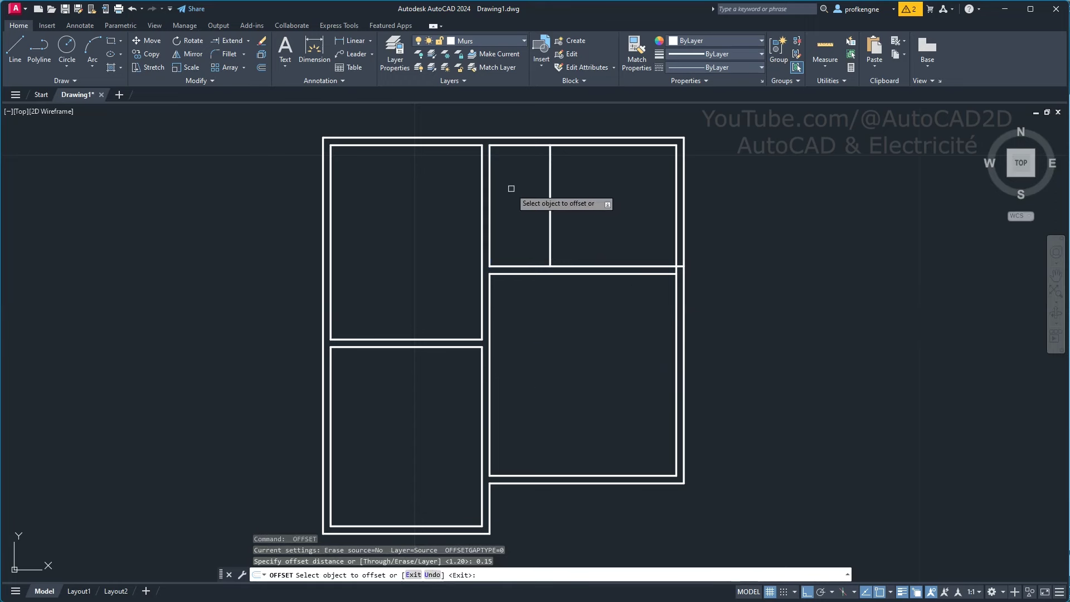
left_click(549, 216)
left_click(579, 232)
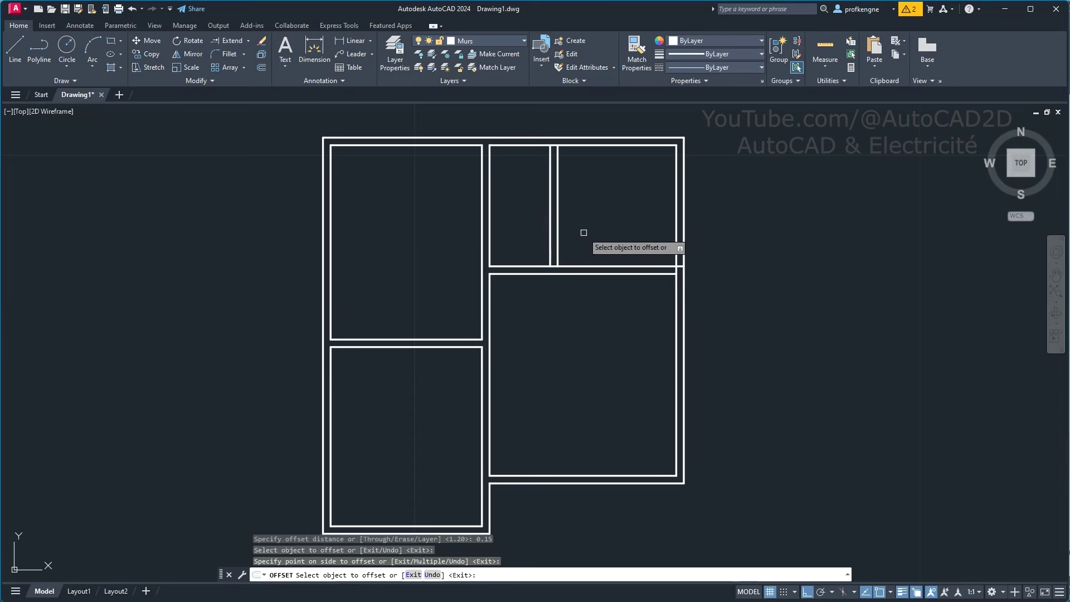
right_click(584, 231)
left_click(607, 239)
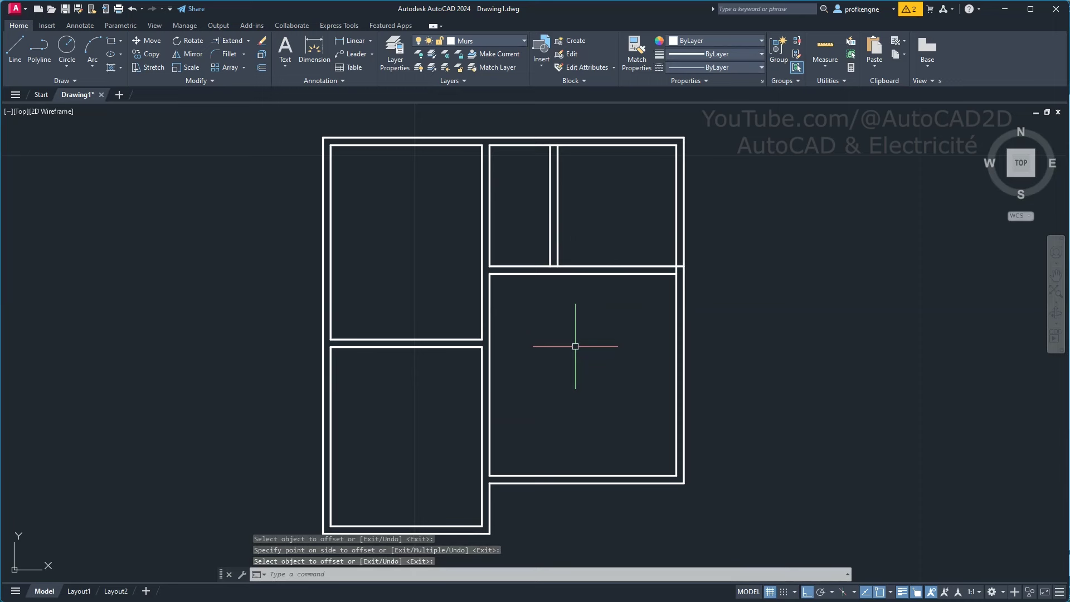
type("TR")
- Extend the partition line to the lower wall and fence-trim the wall lines below the strip
key("Return")
scroll(563, 268, "up", 2)
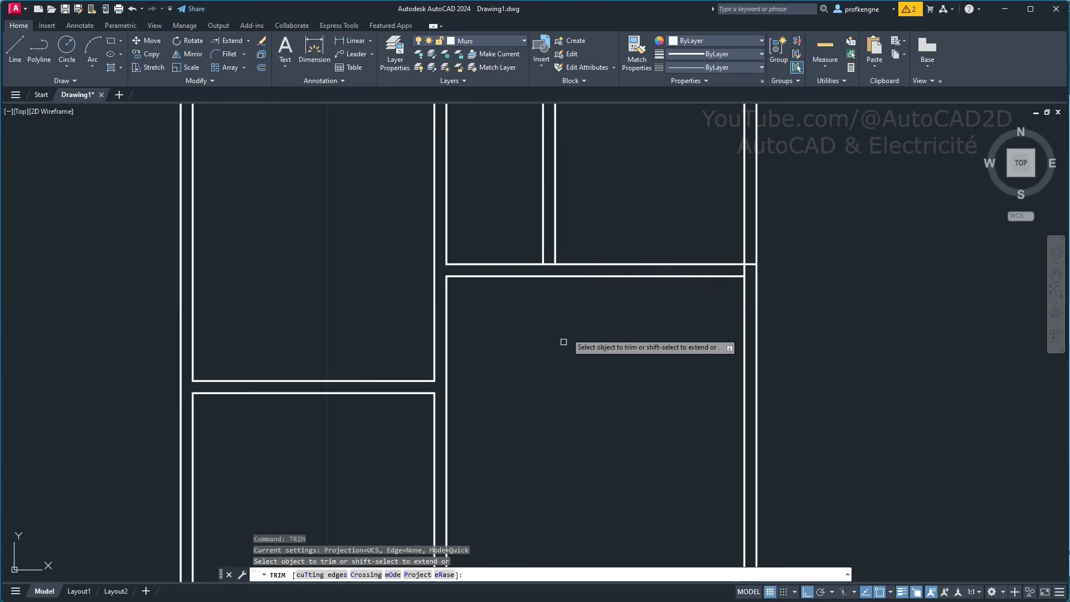
middle_click_drag(568, 348, 557, 447)
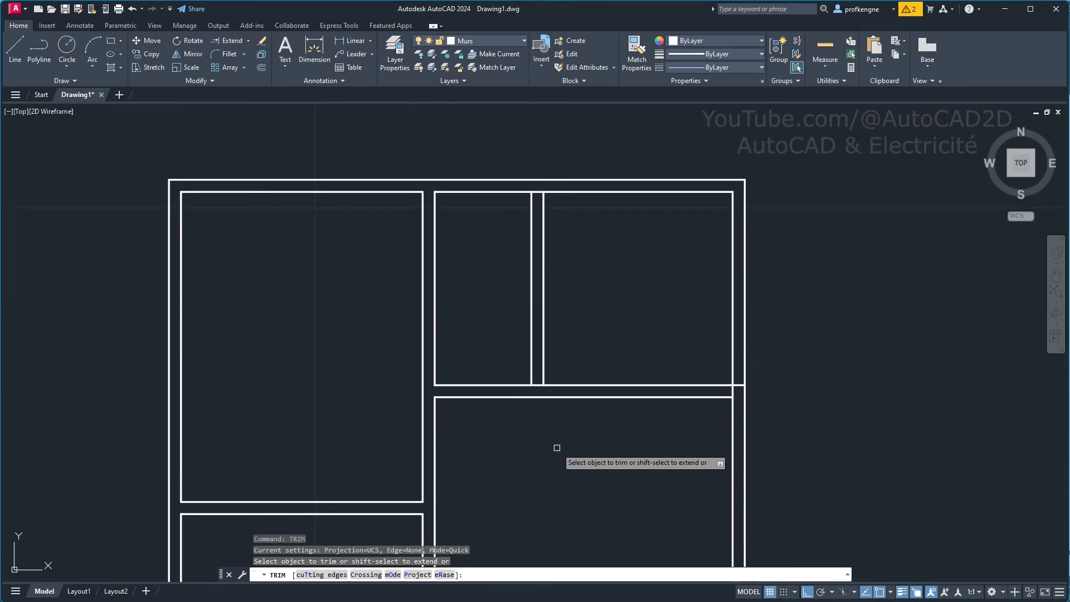
left_click(532, 366, "shift")
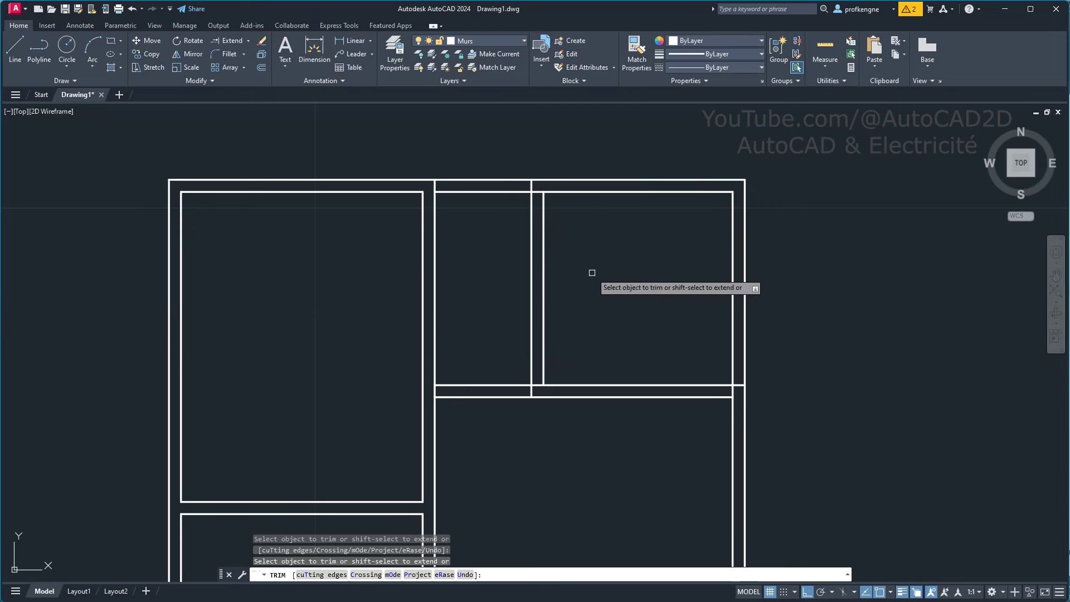
left_click(497, 348)
left_click(486, 446)
key("Return")
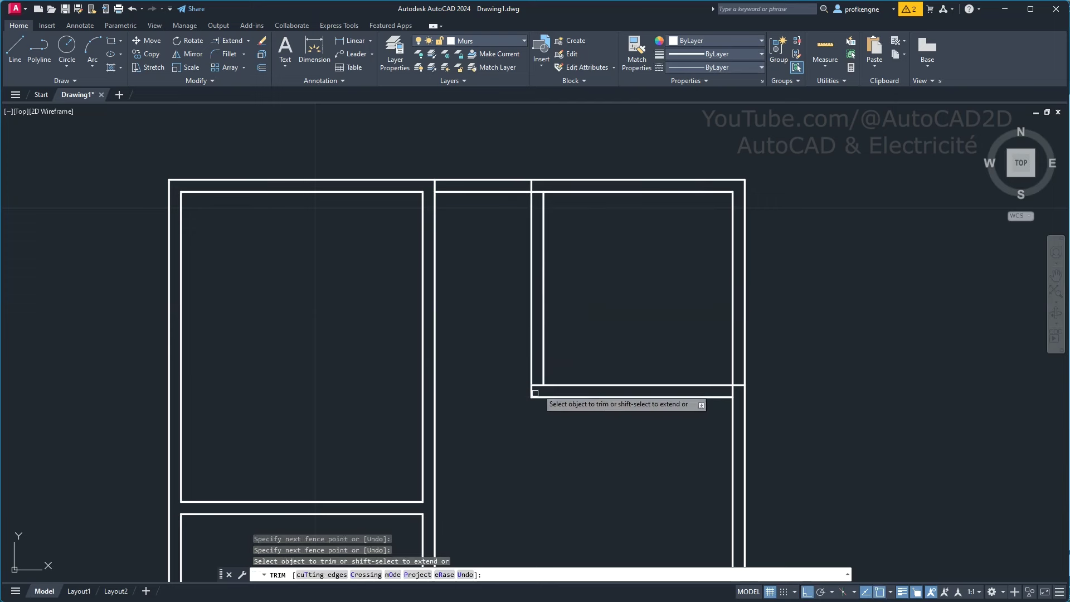
- Trim the two leftover wall stubs and end the trim command
left_click(531, 186)
left_click(434, 185)
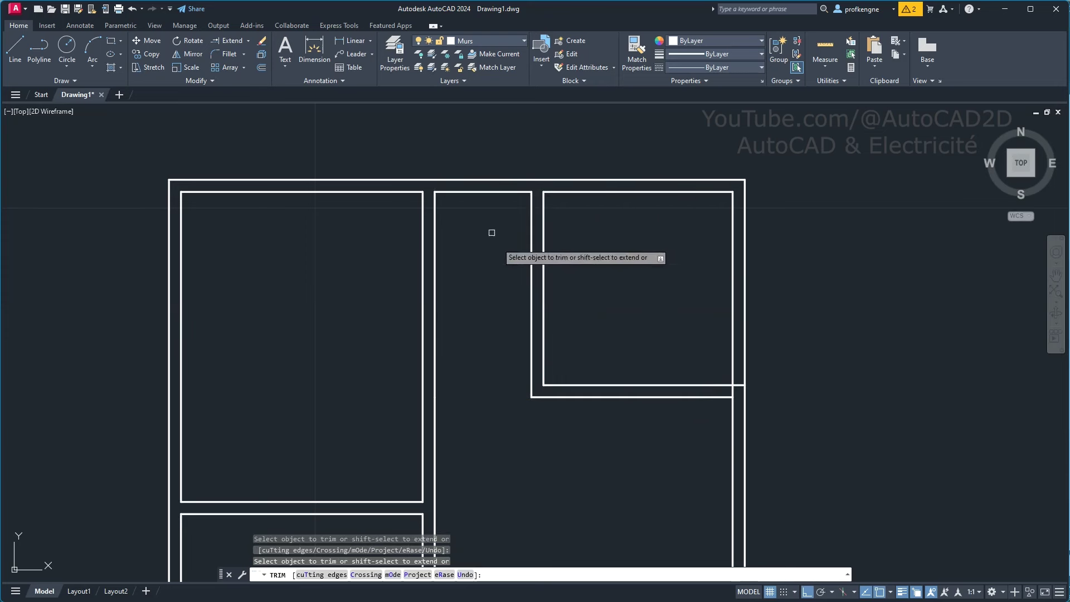
middle_click_drag(527, 339, 508, 248)
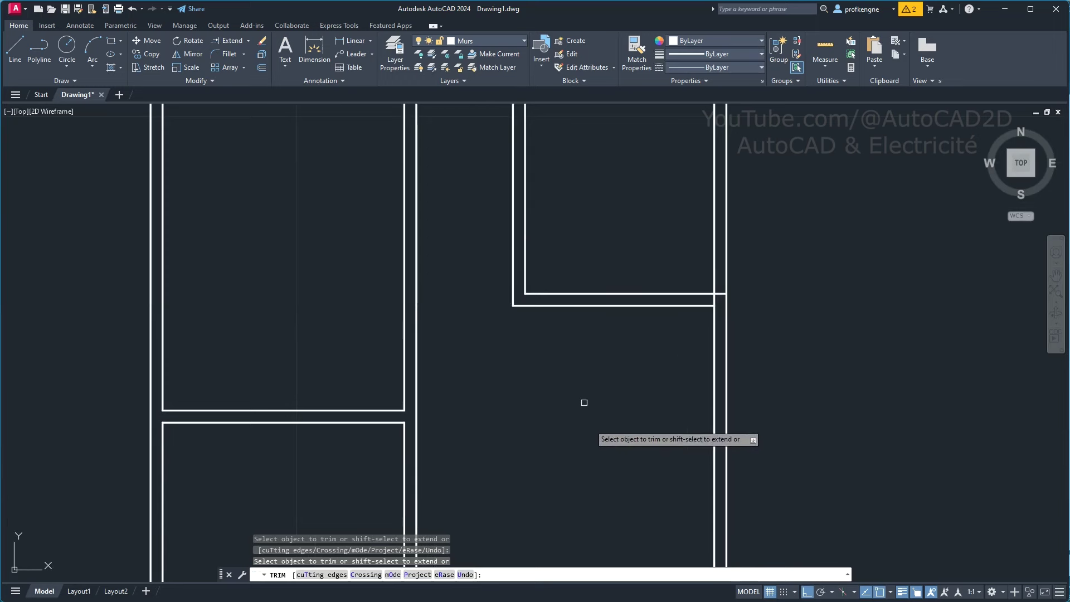
scroll(584, 402, "down", 2)
scroll(616, 349, "down", 2)
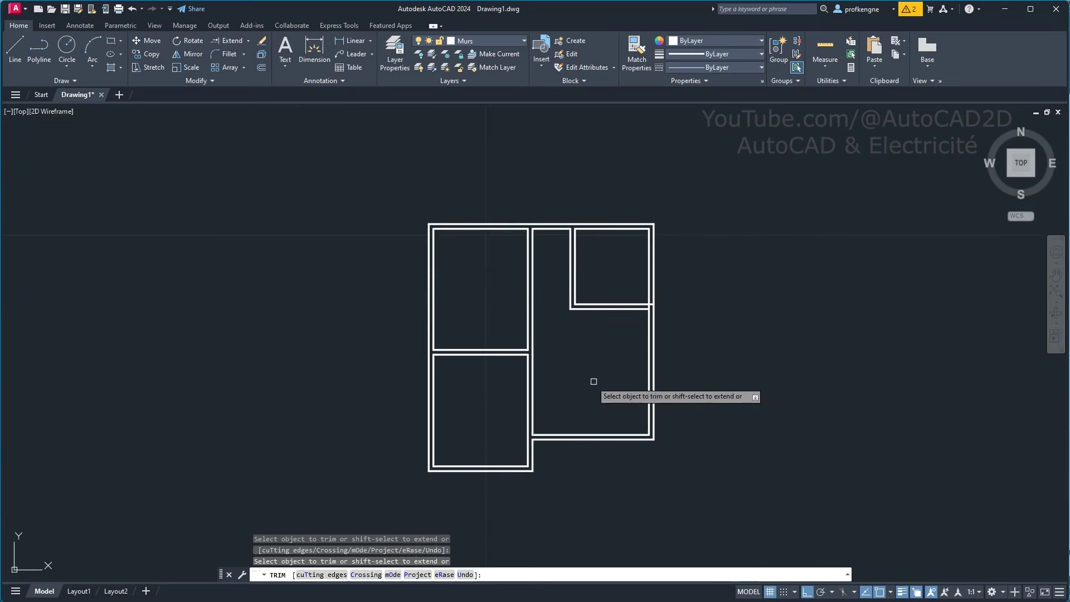
scroll(652, 310, "up", 6)
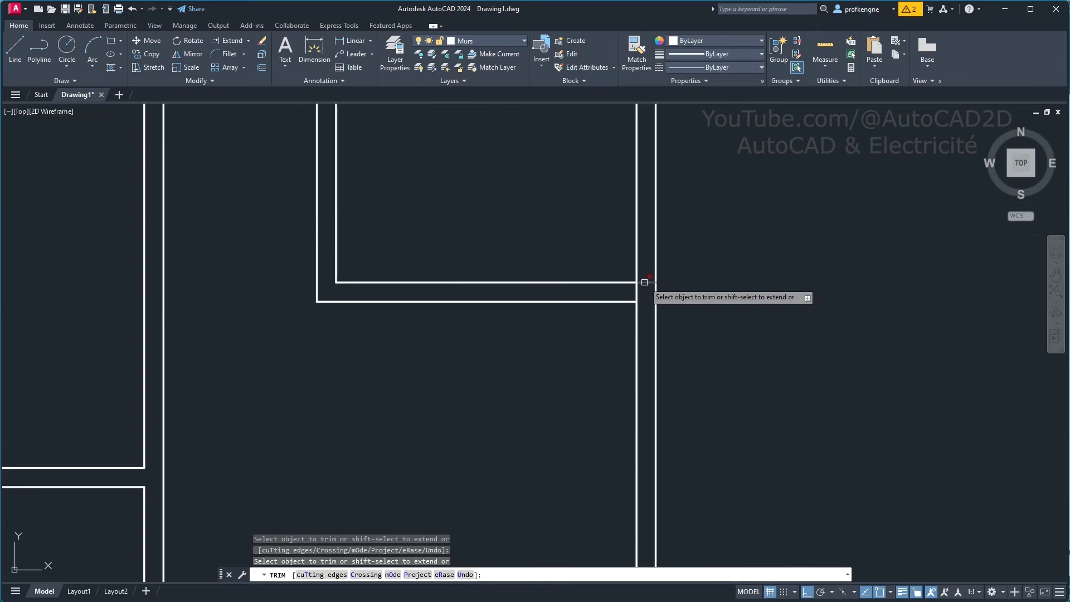
middle_click_drag(667, 300, 677, 437)
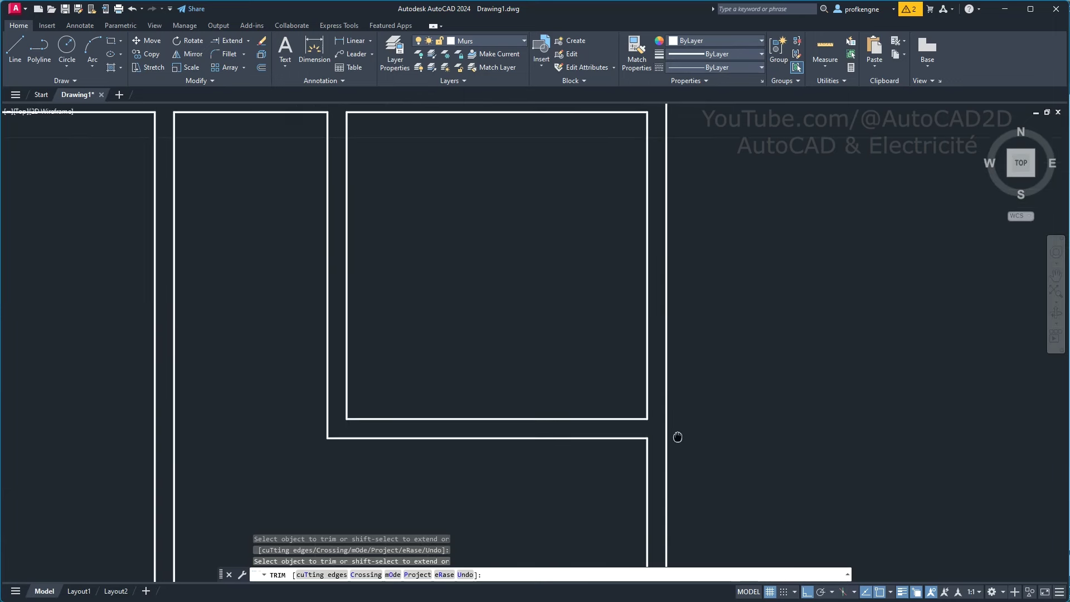
scroll(638, 303, "down", 2)
mouse_move(637, 303)
middle_mouse_down()
mouse_move(637, 279)
mouse_move(675, 236)
middle_mouse_up()
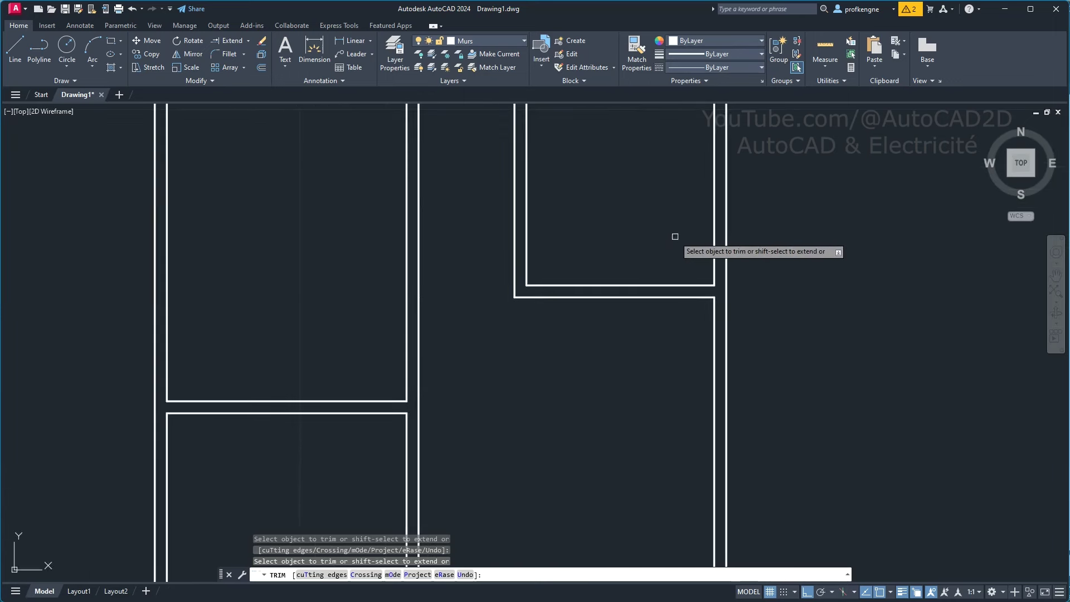
scroll(675, 236, "down", 2)
right_click(648, 351)
left_click(684, 357)
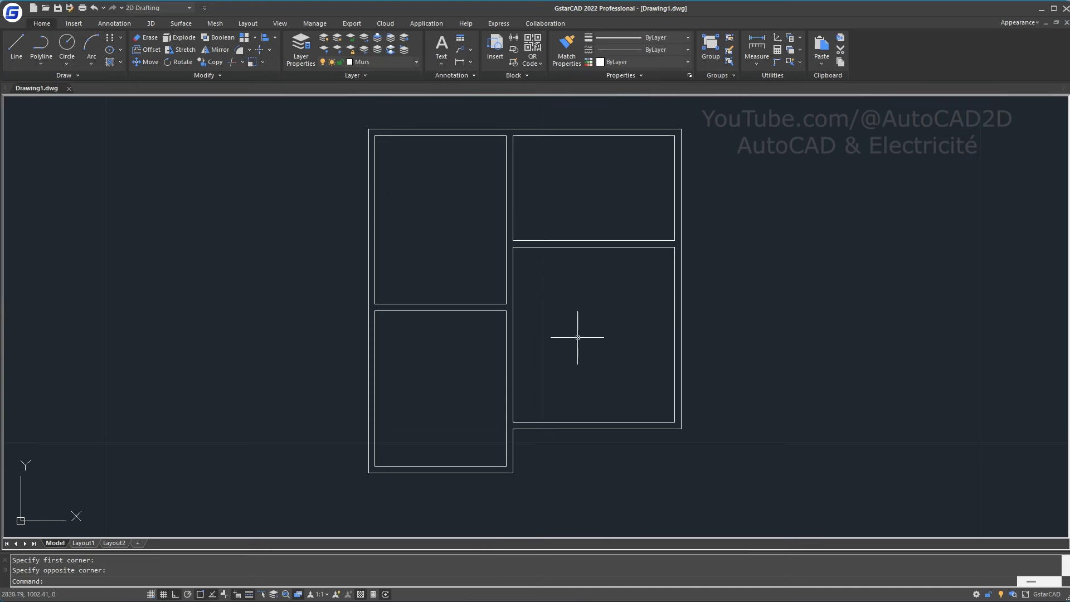
- Offset the upper-right room's left wall line 1.2 to the right
type("of")
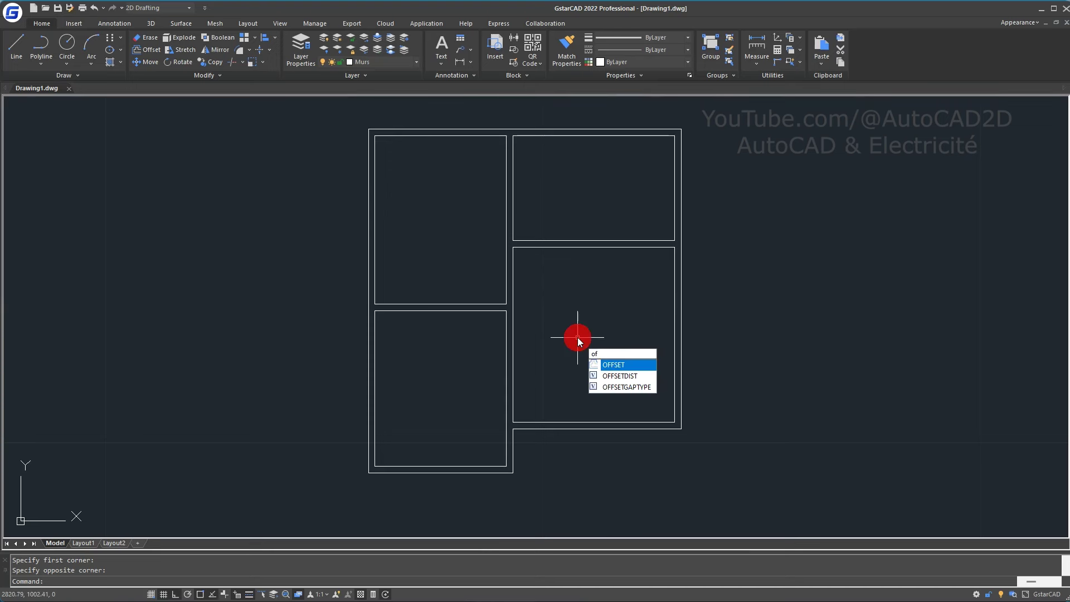
key("Return")
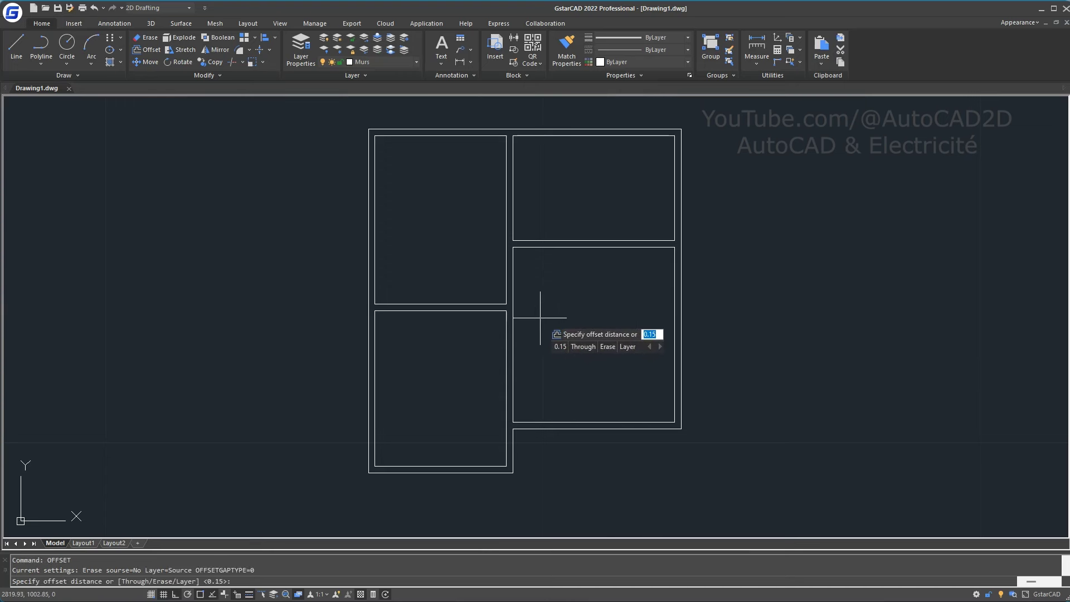
type("1.2")
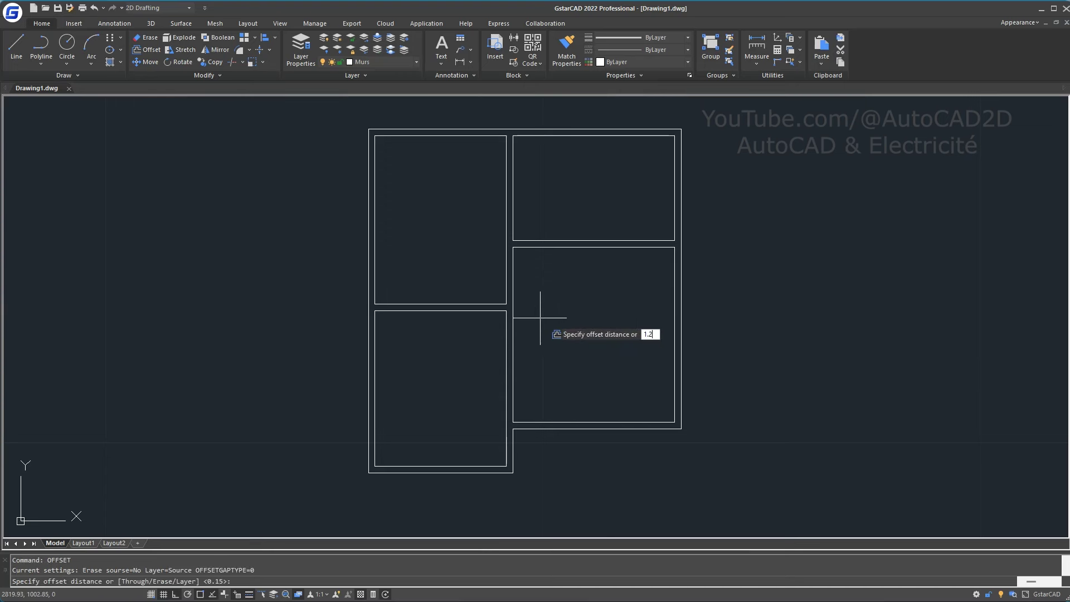
key("Return")
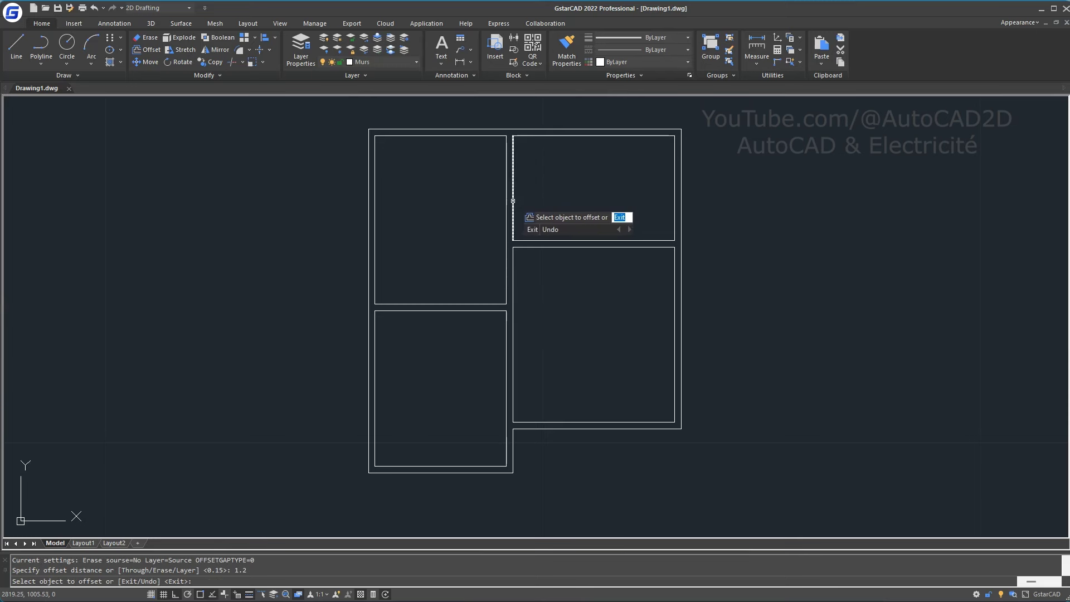
left_click(512, 201)
left_click(579, 215)
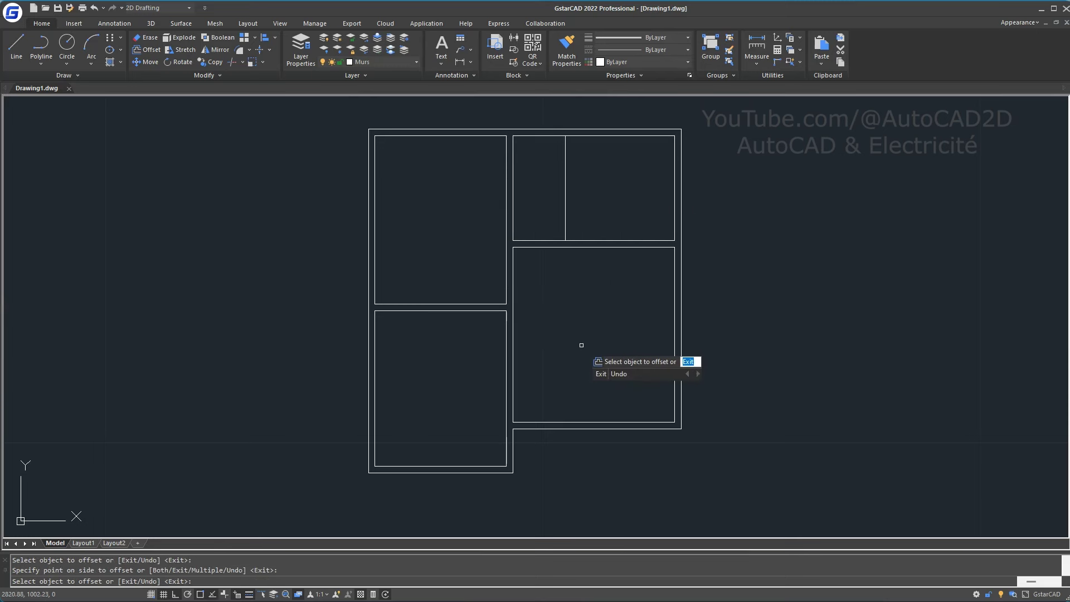
key("Return")
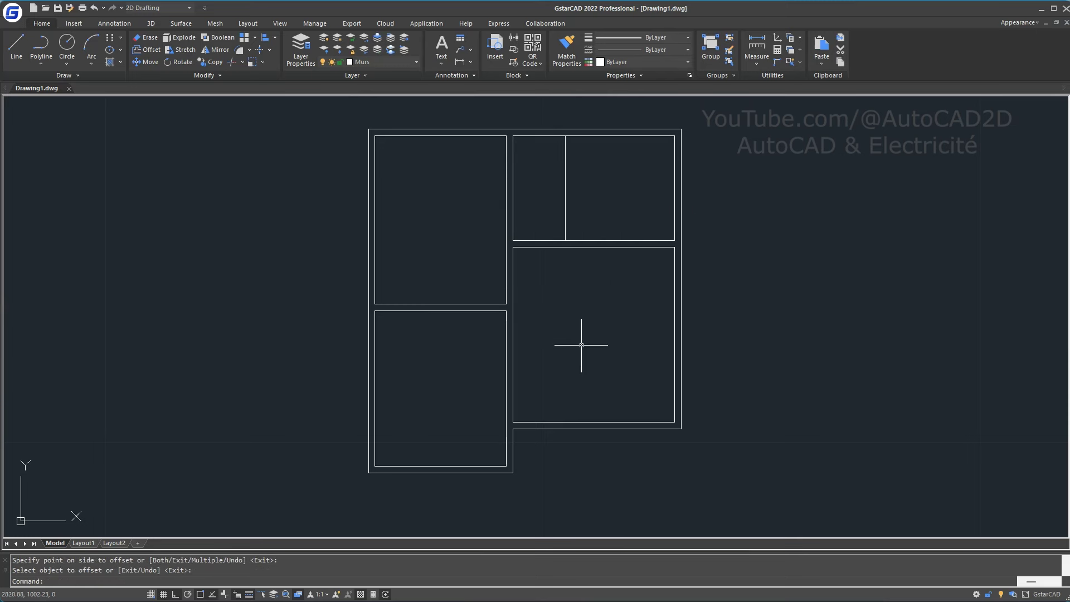
- Offset the new partition line 0.15 to the right to form a double wall
key("Return")
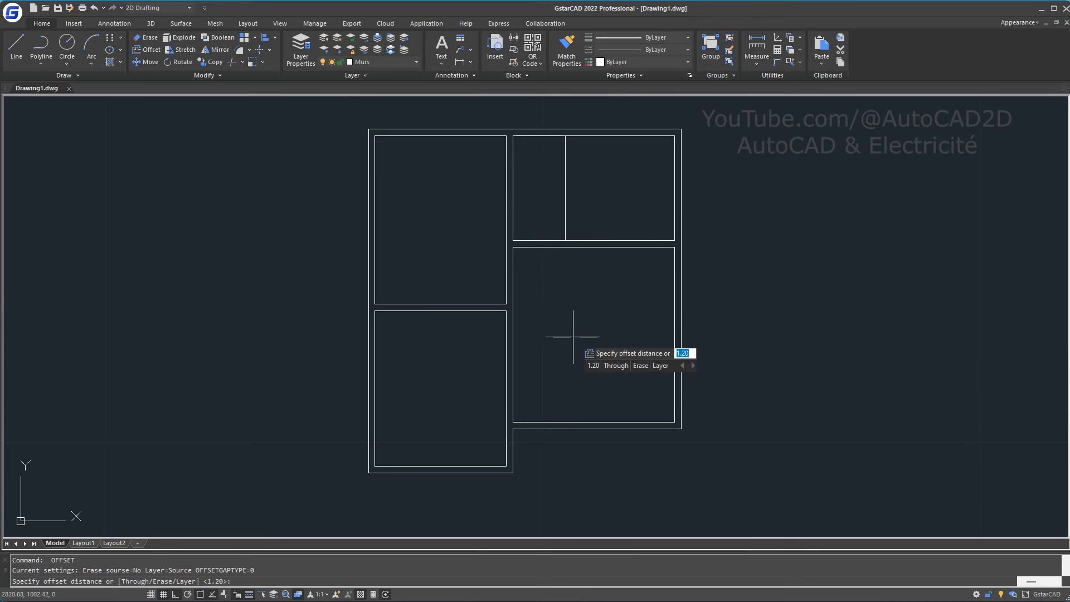
type("0.15")
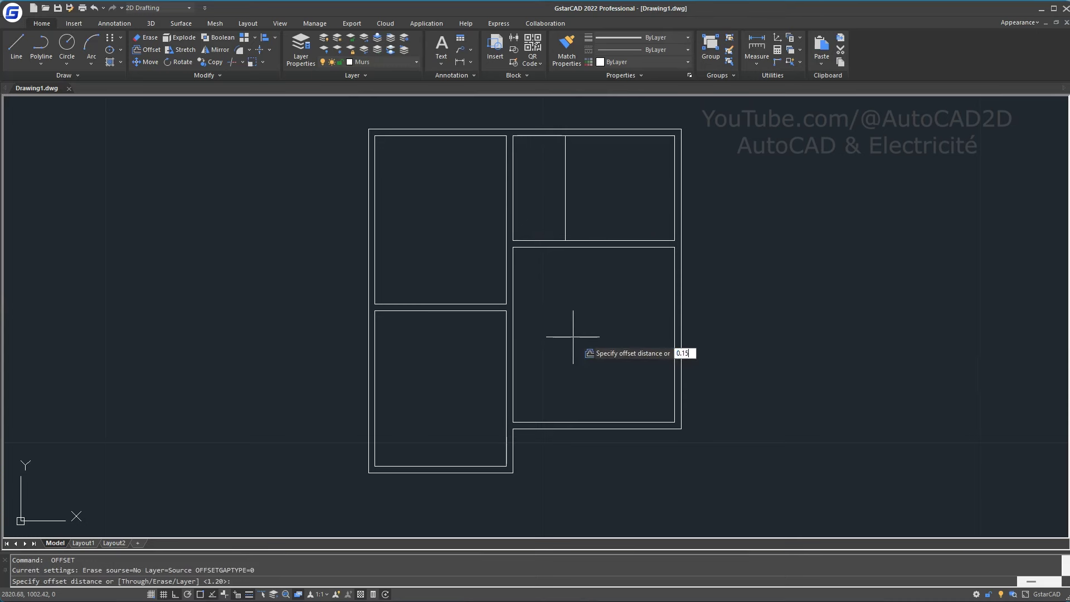
key("Return")
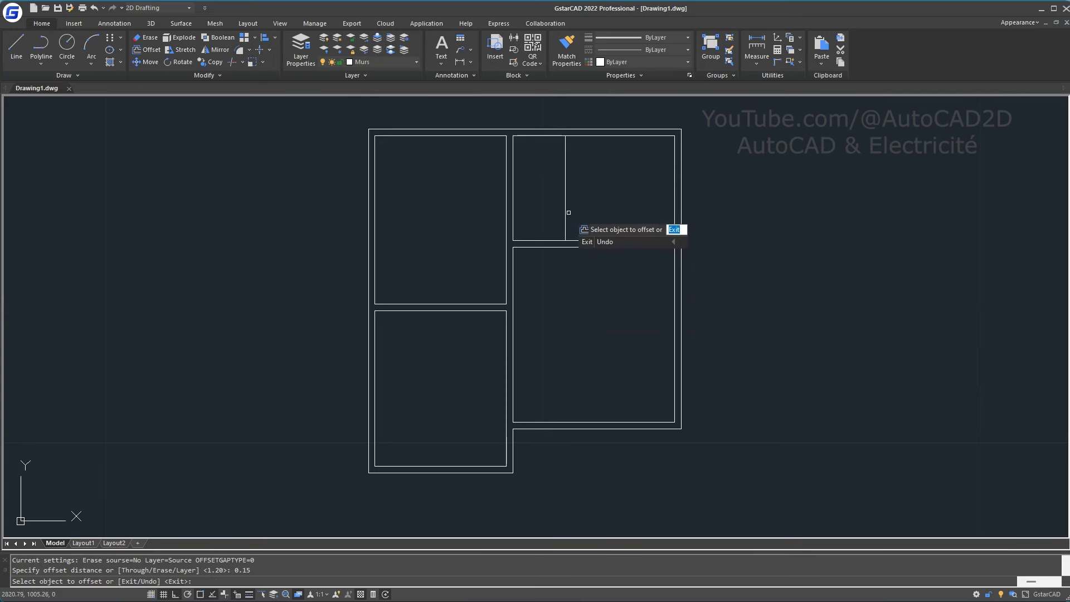
left_click(566, 213)
left_click(613, 223)
right_click(617, 222)
left_click(621, 224)
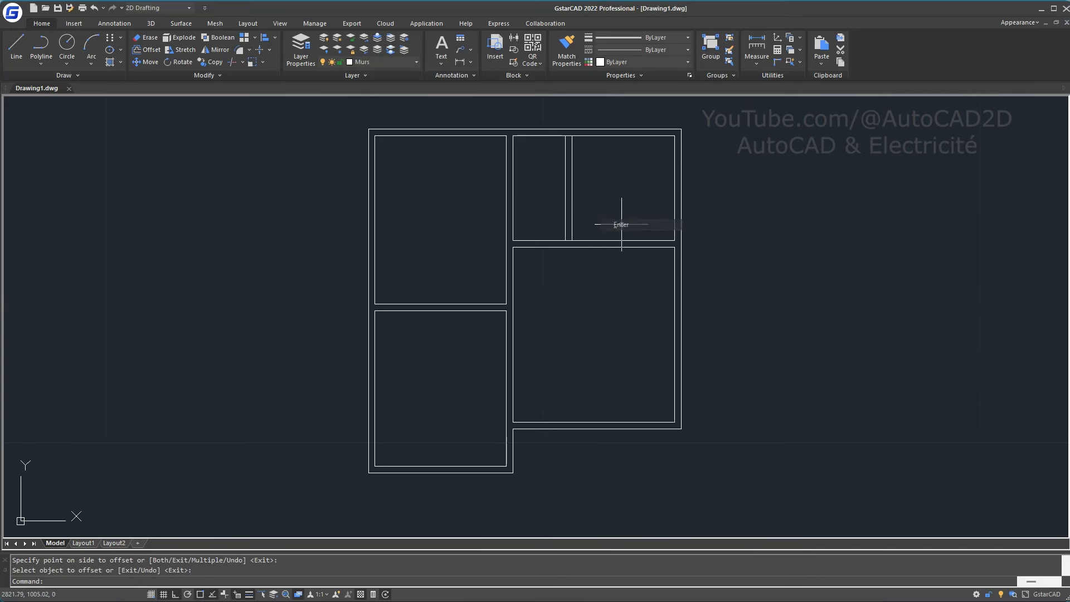
scroll(580, 232, "up", 2)
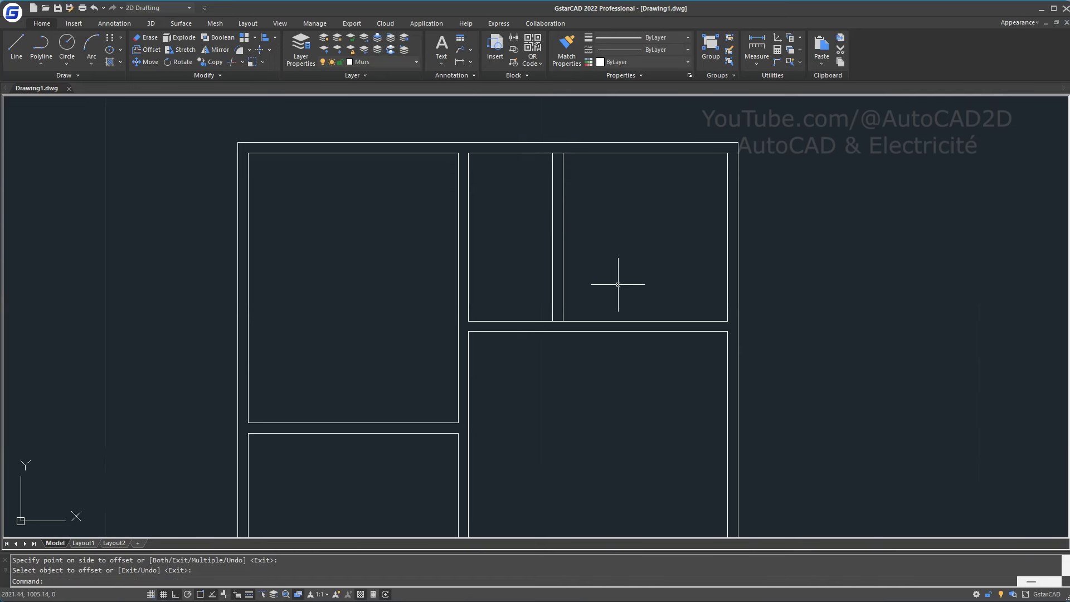
- Trim with all objects as edges and Edge set to No extend, cutting the partition at the top wall
type("tr")
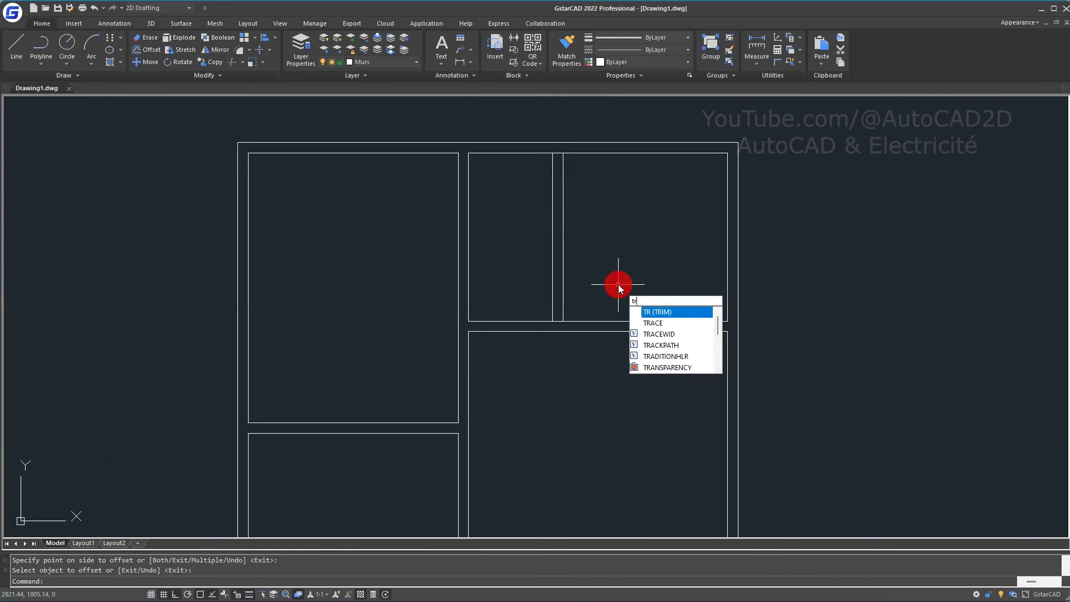
key("Return")
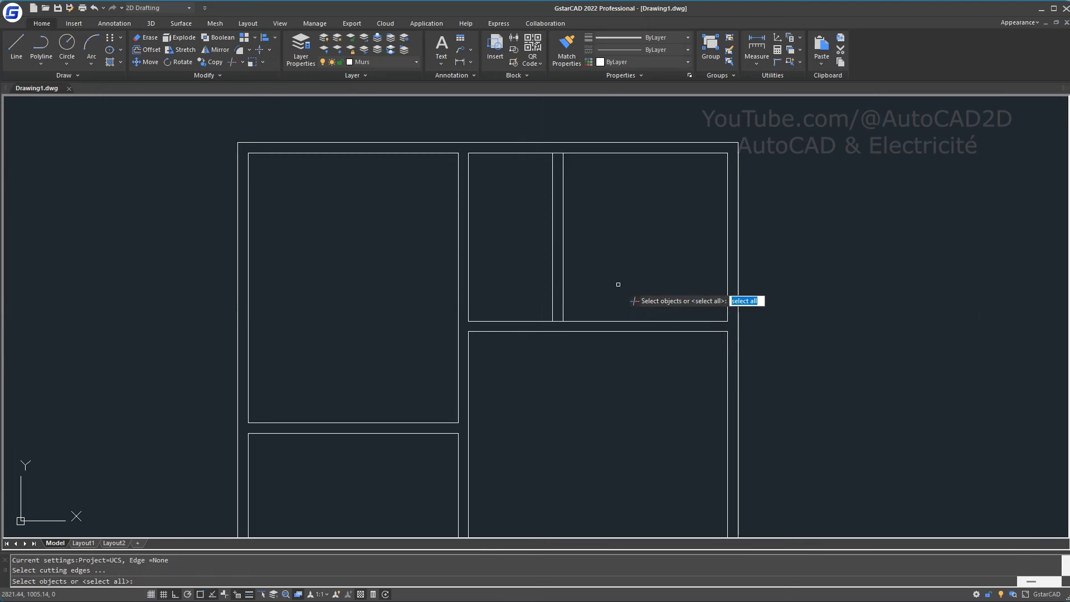
key("Return")
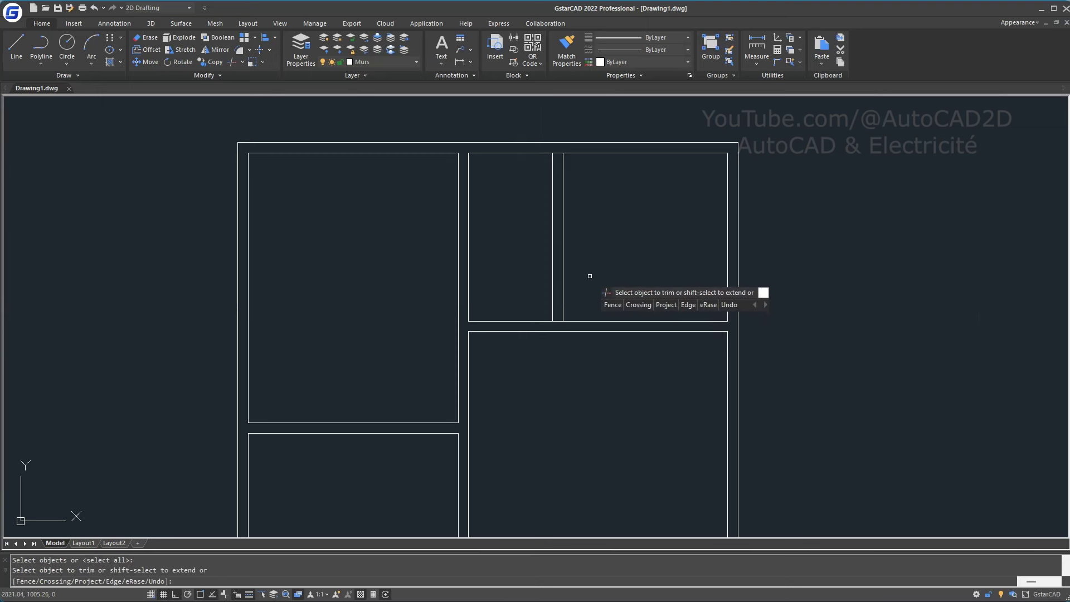
type("e")
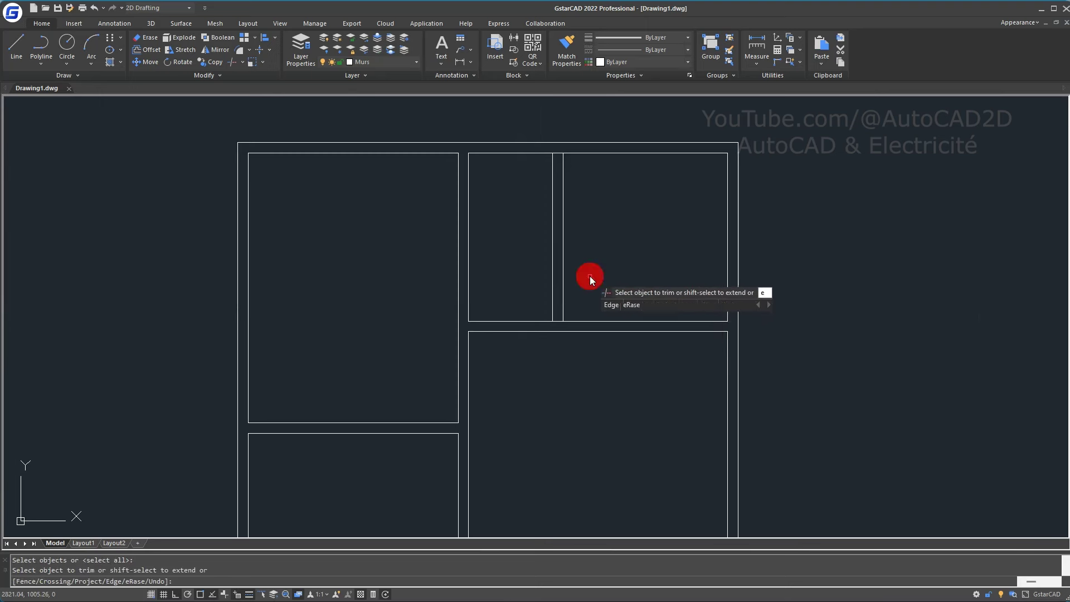
key("Return")
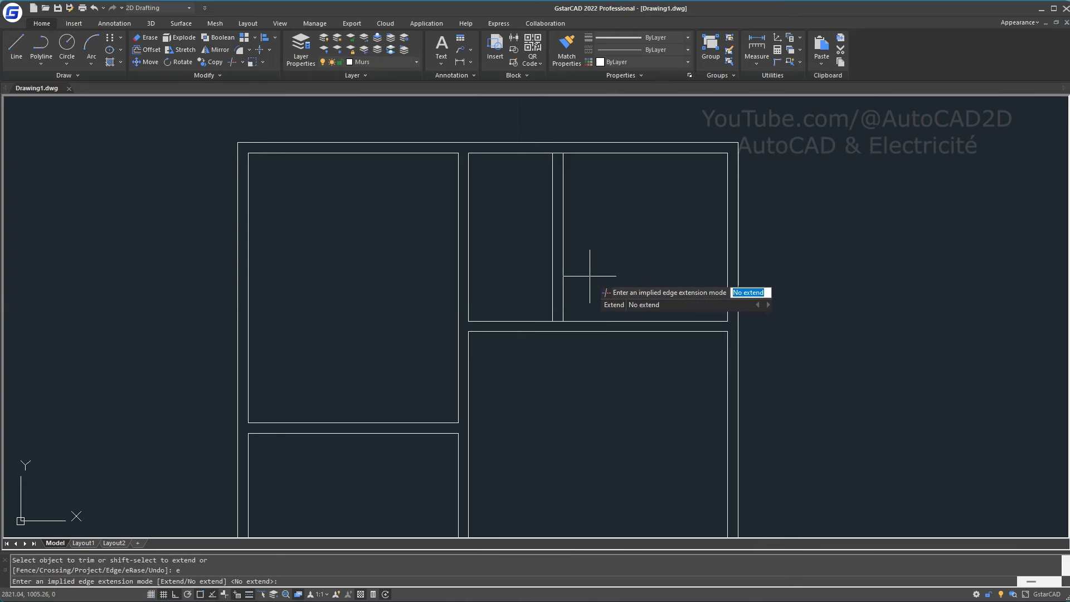
key("Return")
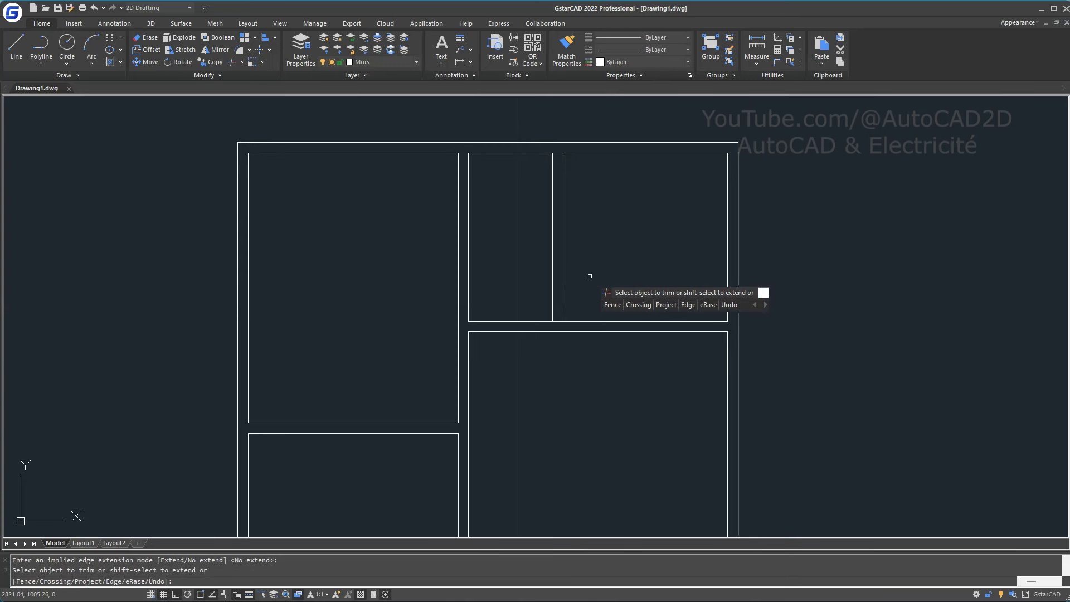
left_click(557, 154)
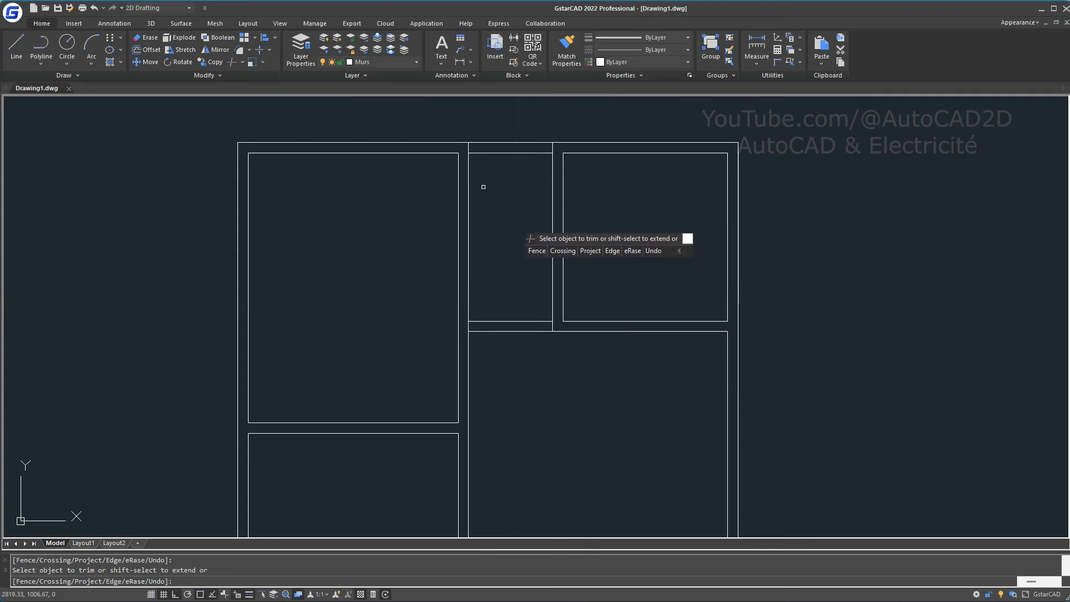
- Trim the wall line between the partition lines and both partition tops, then select the strip's short line
left_click(523, 240)
left_click(524, 355)
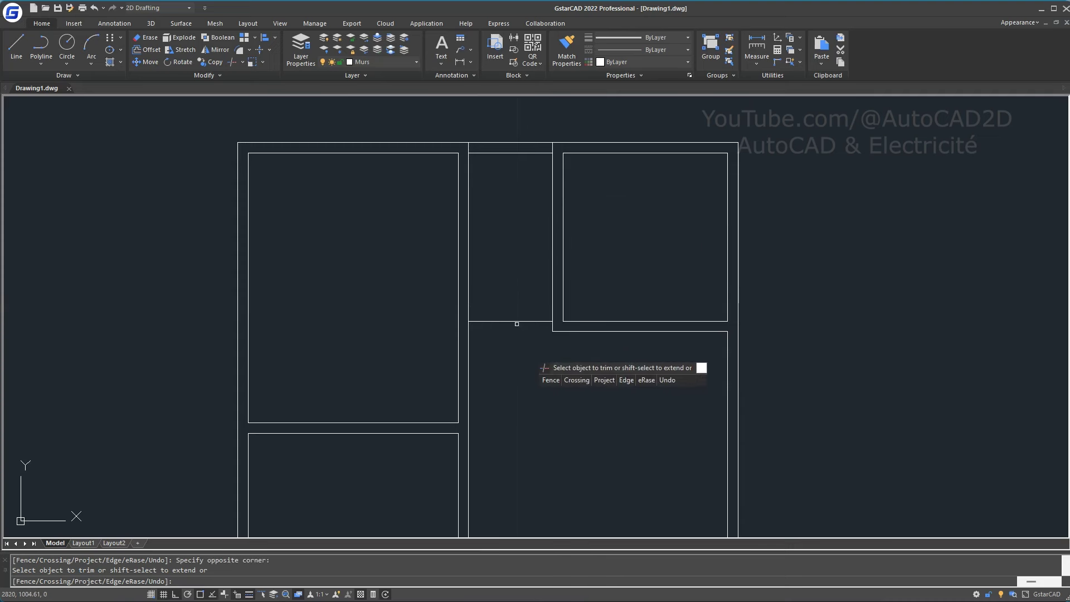
right_click(544, 378)
left_click(521, 273)
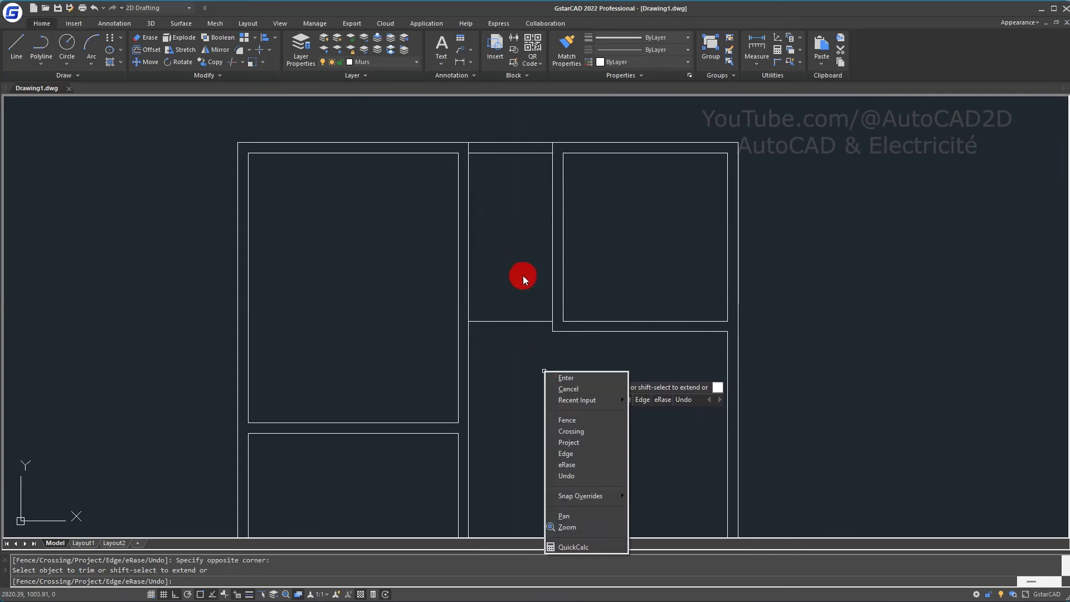
left_click(552, 149)
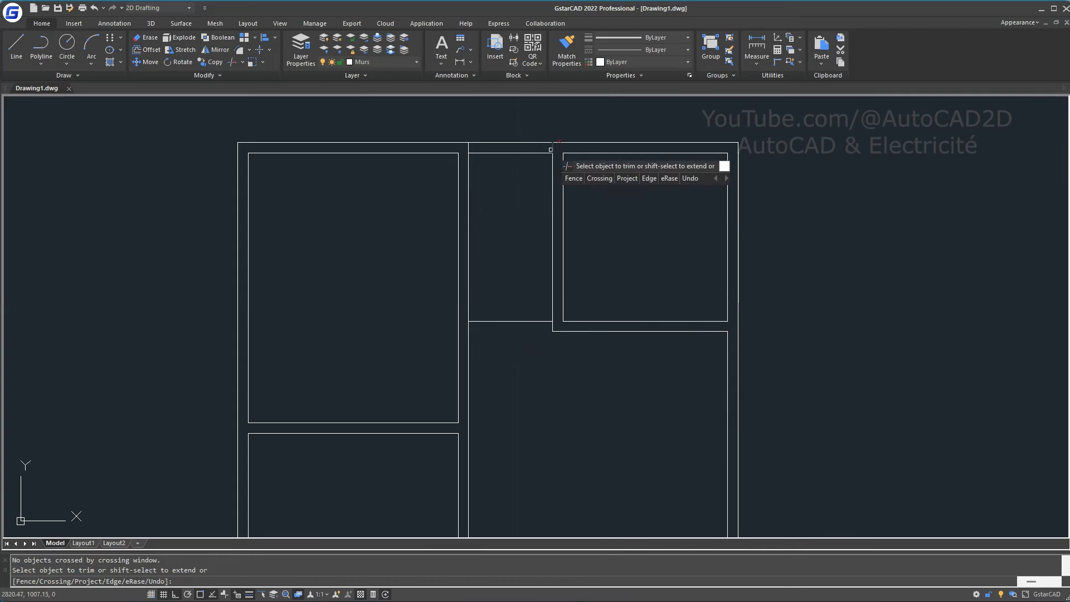
left_click(468, 148)
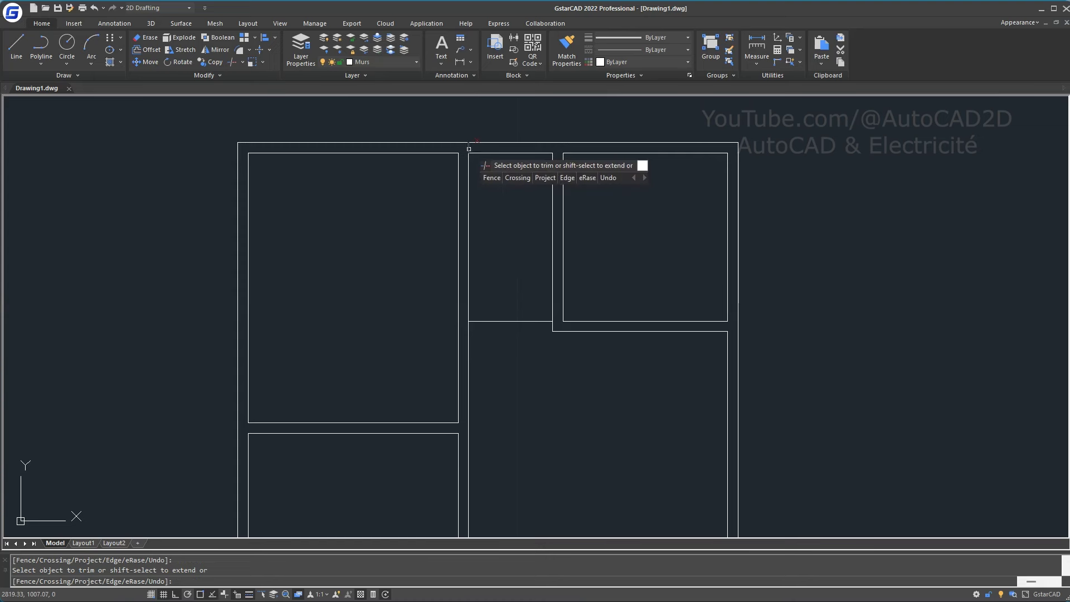
right_click(499, 188)
left_click(509, 273)
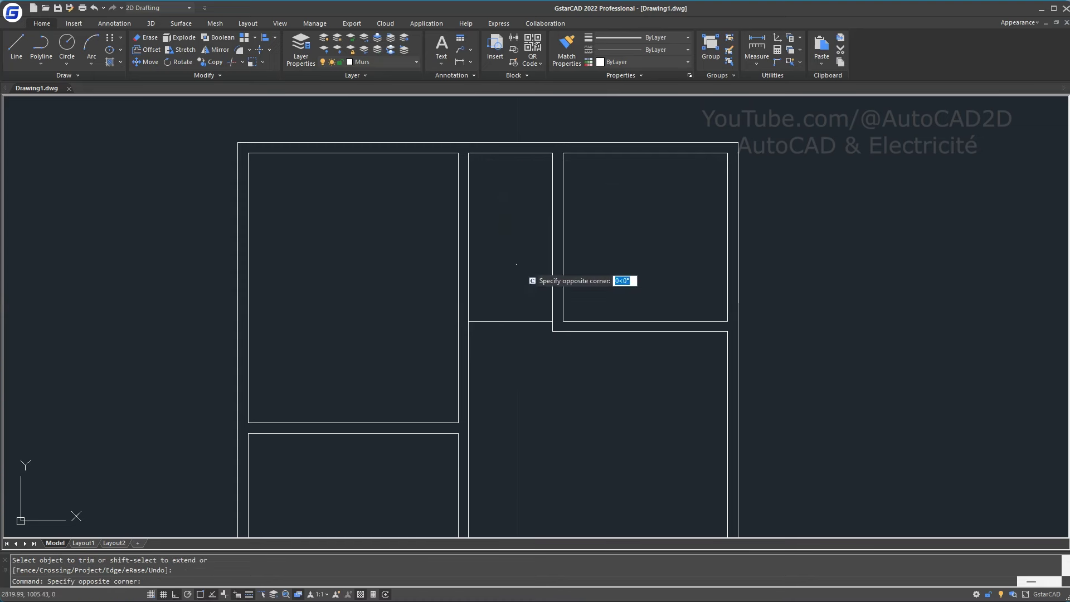
left_click(516, 377)
- Erase the short line across the narrow strip and pan to show the whole plan
type("e")
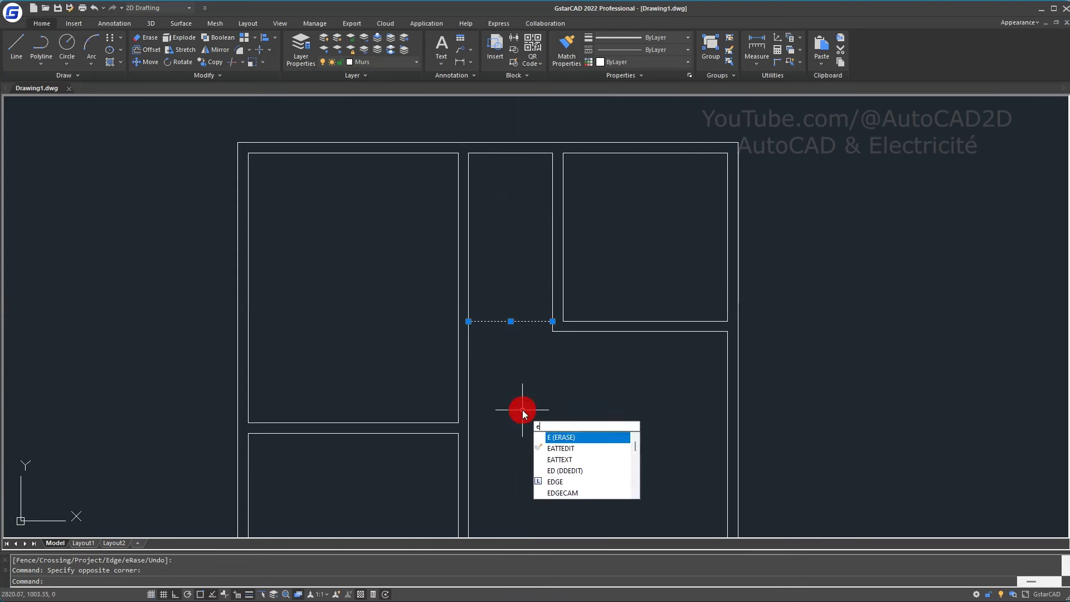
key("Return")
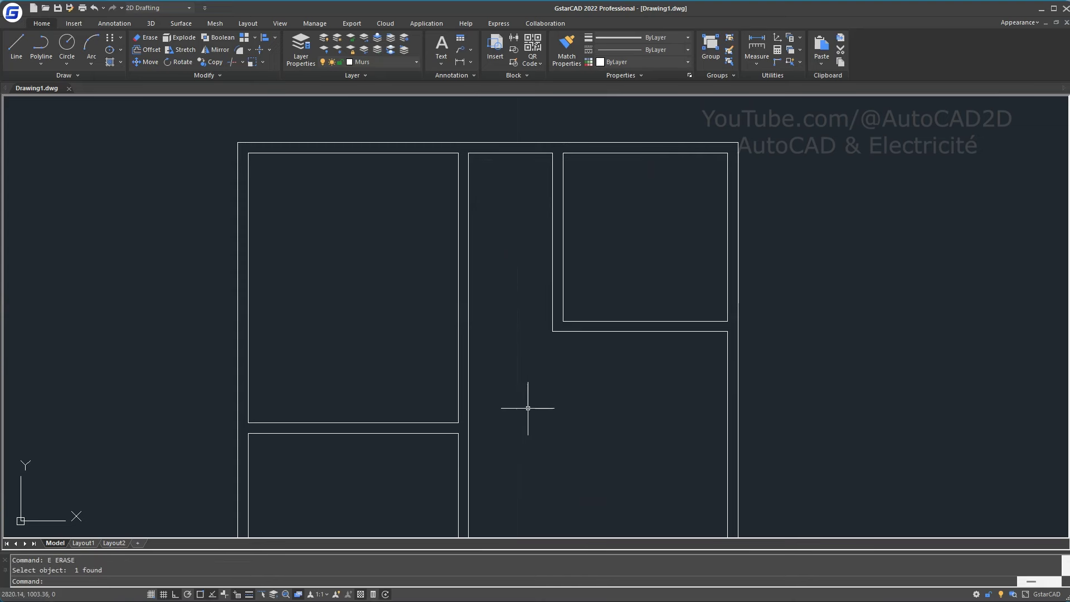
scroll(528, 408, "down", 4)
middle_click_drag(542, 425, 520, 310)
scroll(520, 311, "up", 2)
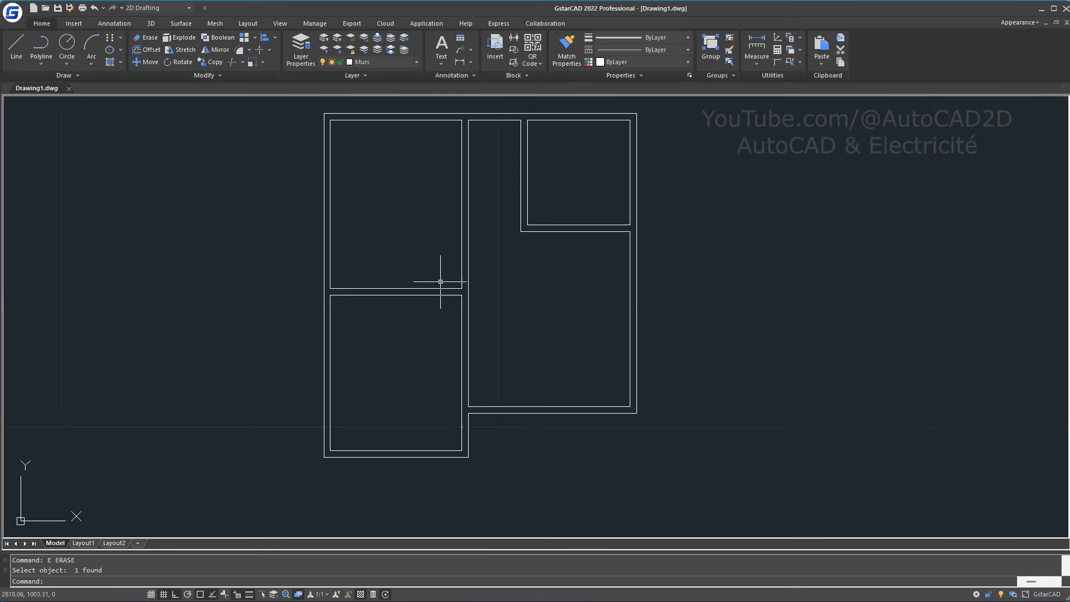
left_click(488, 294)
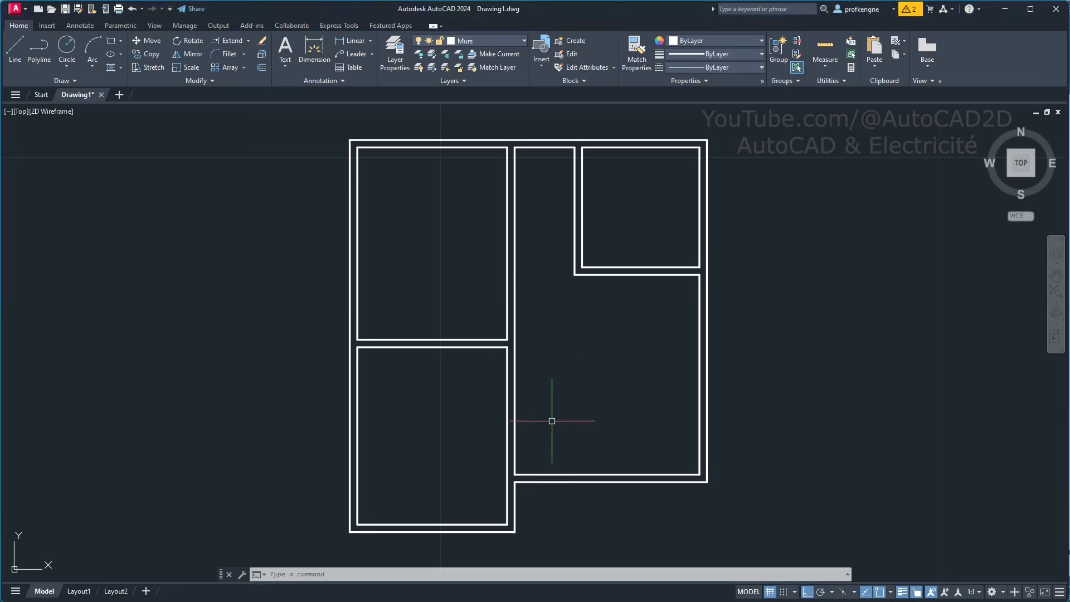
- Open the DesignCenter palette
type("c")
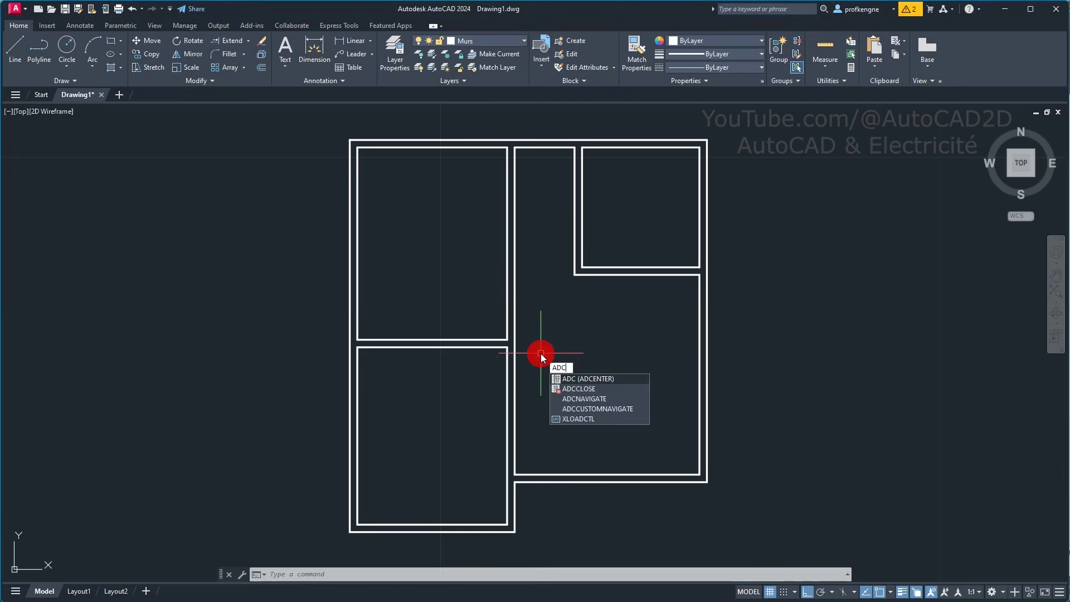
key("Return")
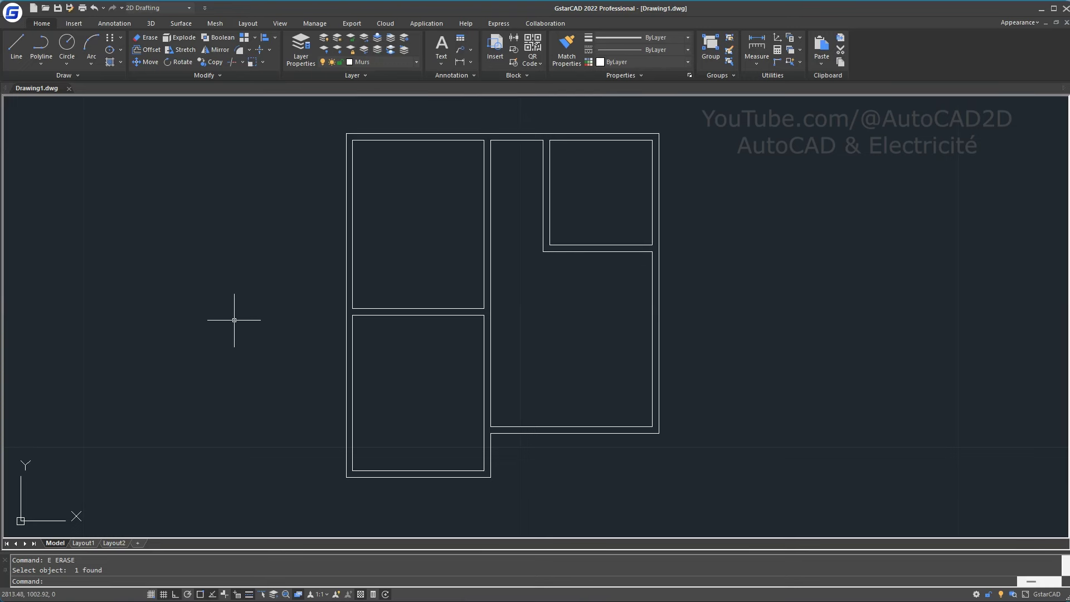
- Open Design Center with ADC, widen the panel, and show the Open Drawings list
type("adc")
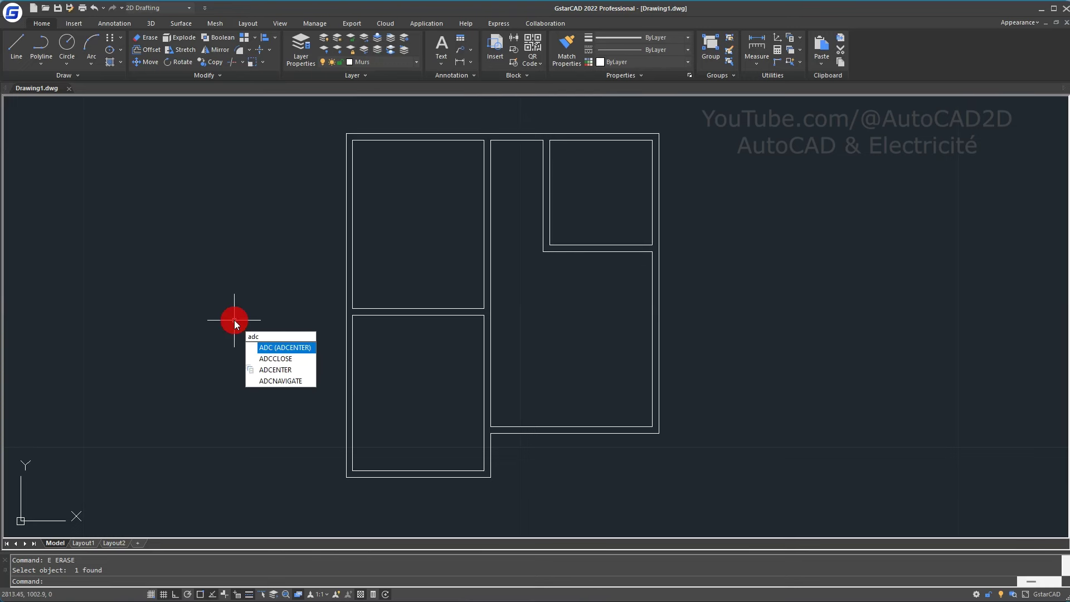
key("Return")
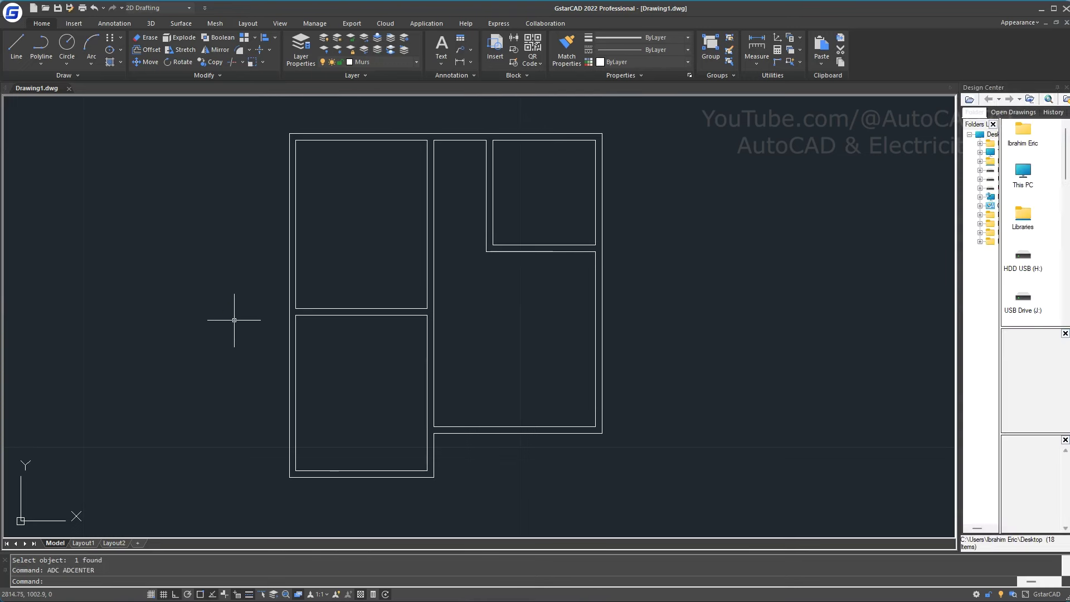
mouse_move(964, 186)
left_mouse_down()
mouse_move(960, 199)
mouse_move(812, 208)
left_mouse_up()
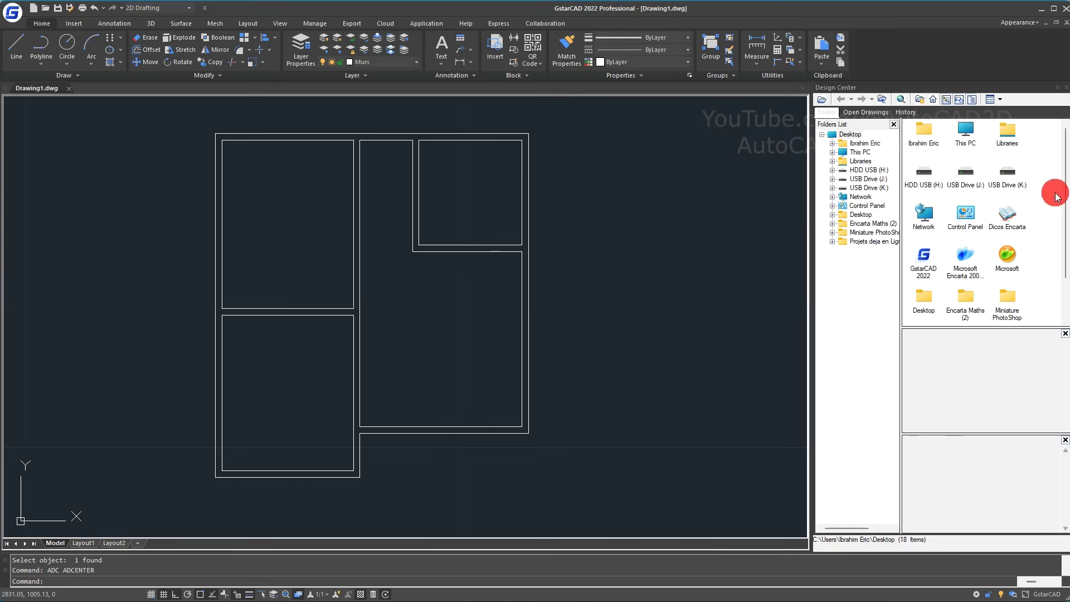
scroll(991, 223, "down", 2)
scroll(995, 233, "up", 3)
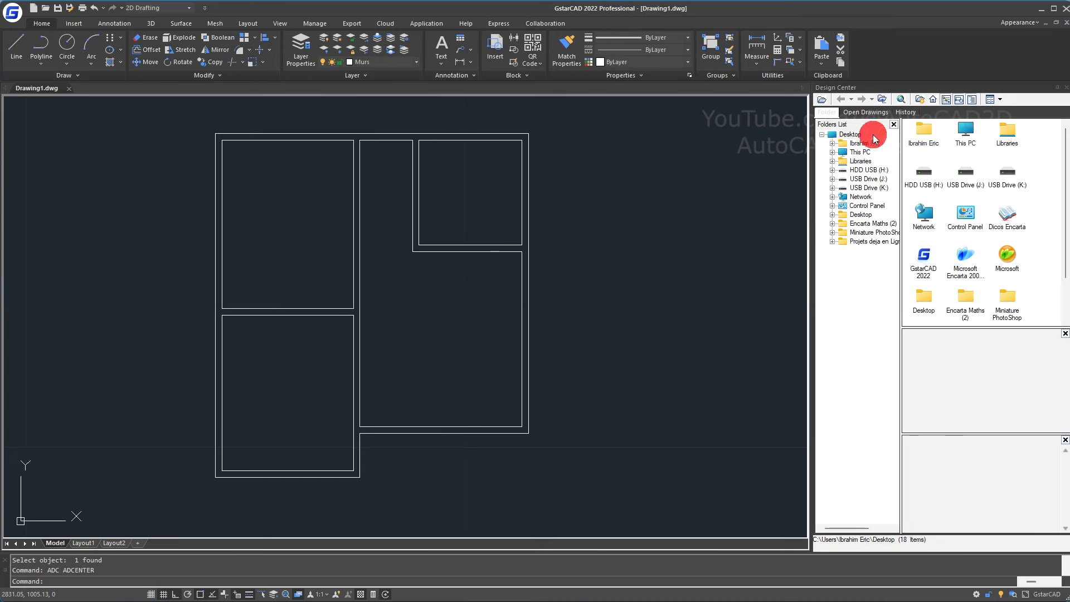
left_click(856, 114)
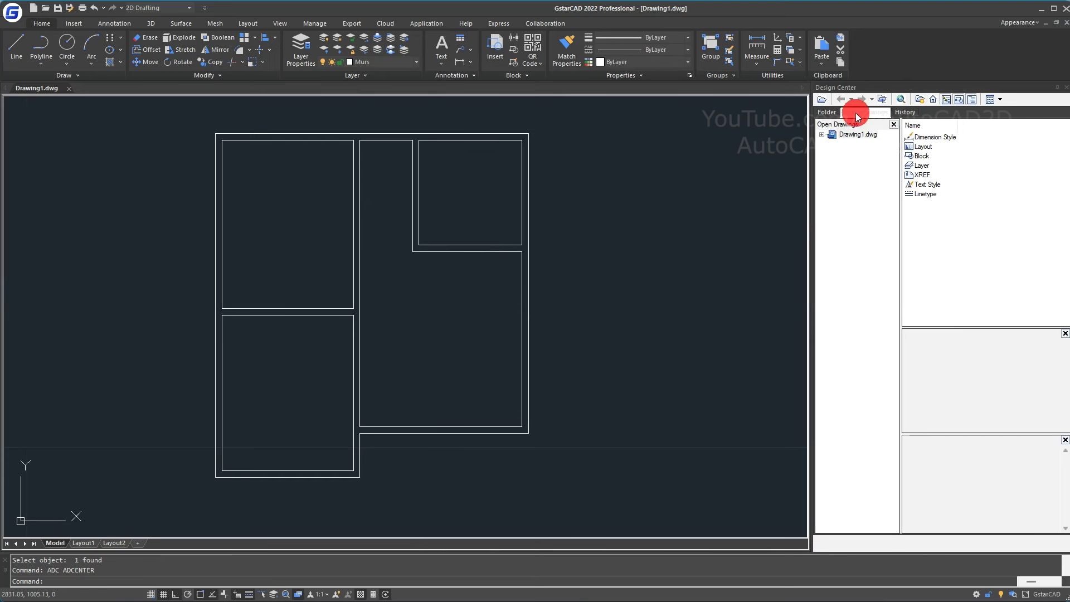
left_click(908, 113)
left_click(864, 117)
- Inspect Drawing1.dwg: no blocks, Layout1/Layout2, text styles Annotative and Standard, layers 0 and Murs
double_click(828, 136)
left_click(856, 162)
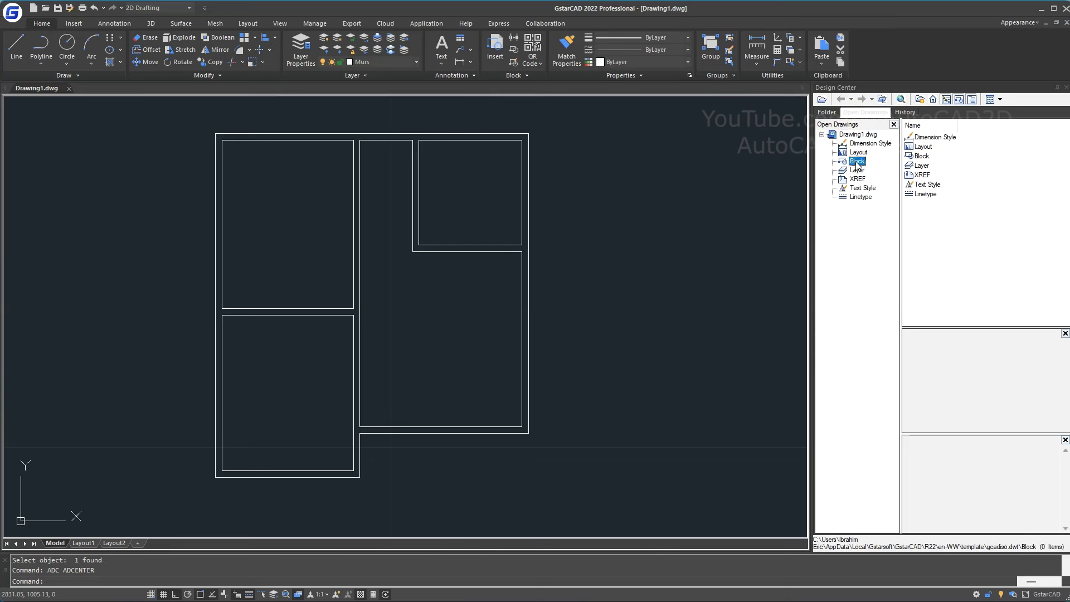
left_click(955, 249)
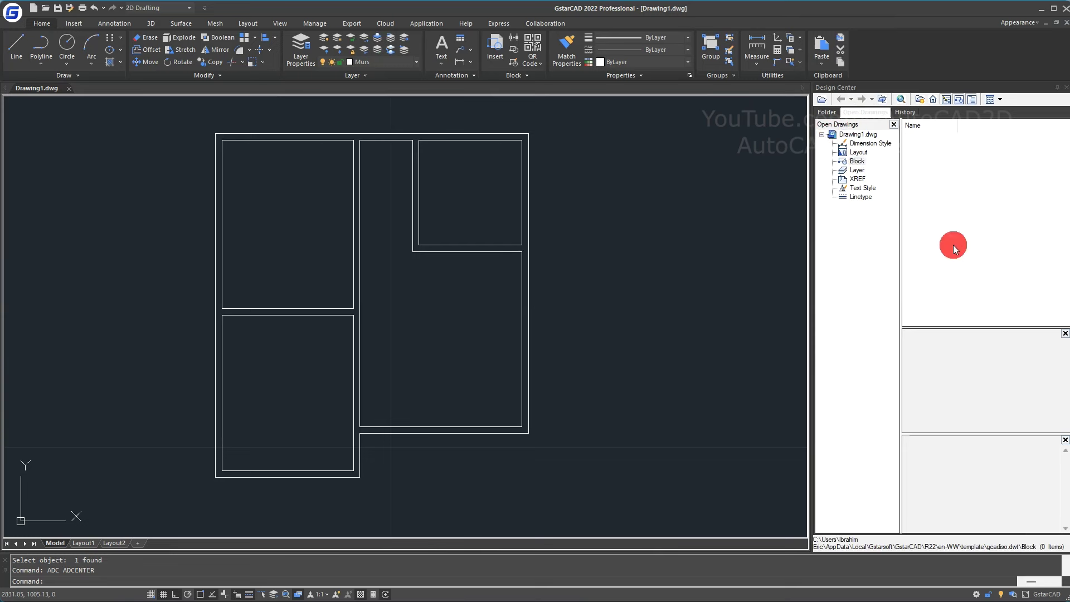
left_click(858, 153)
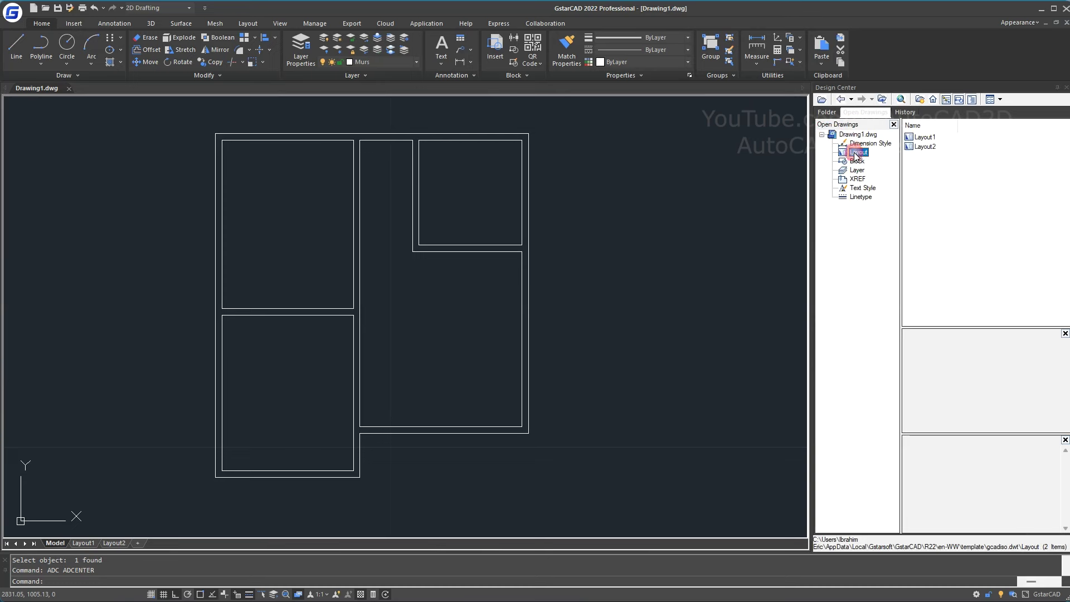
left_click(922, 136)
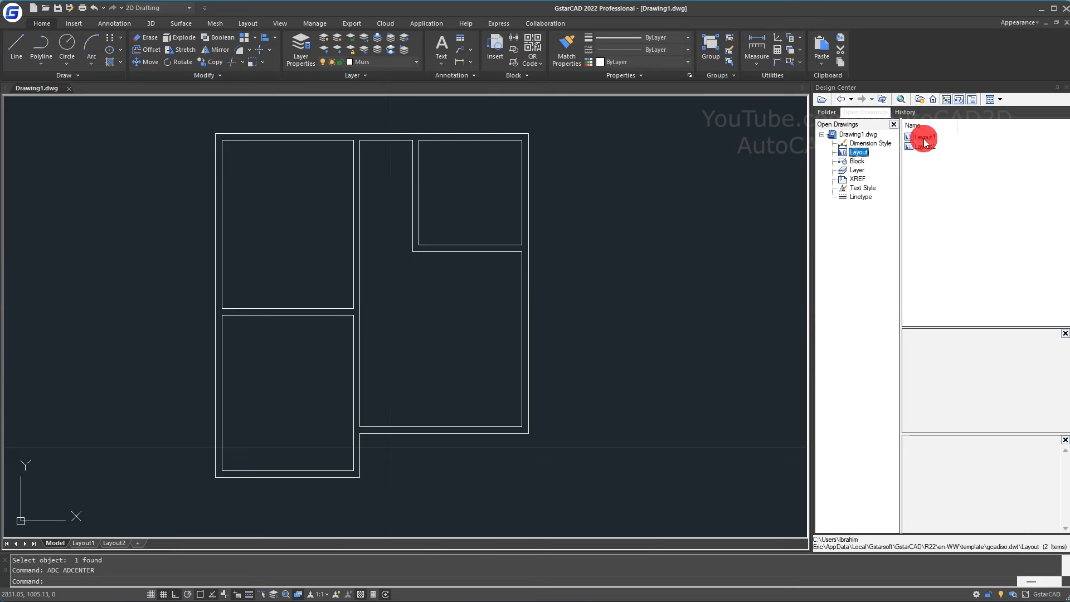
left_click(863, 144)
left_click(863, 188)
left_click(856, 171)
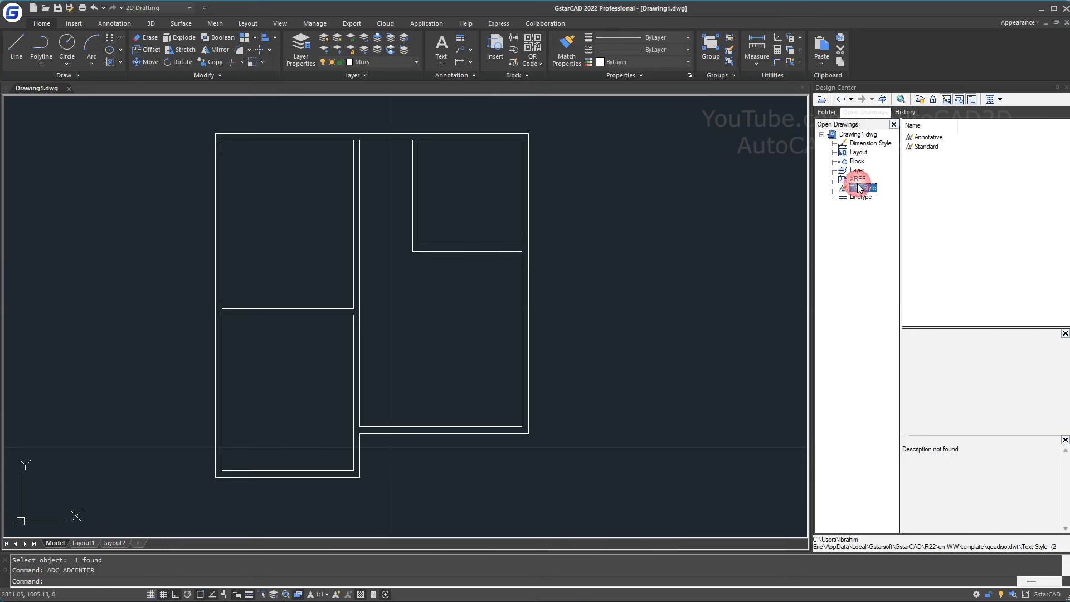
left_click(831, 363)
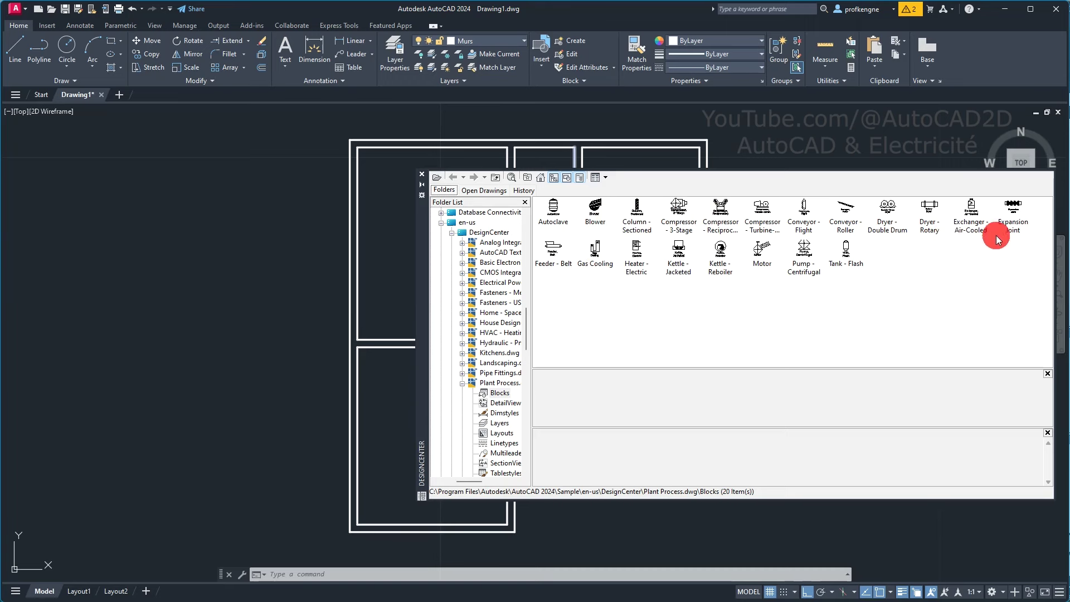
- Browse the en-us sample Dynamic Blocks folder, previewing Annotation - Metric and Civil - Imperial
left_click(539, 178)
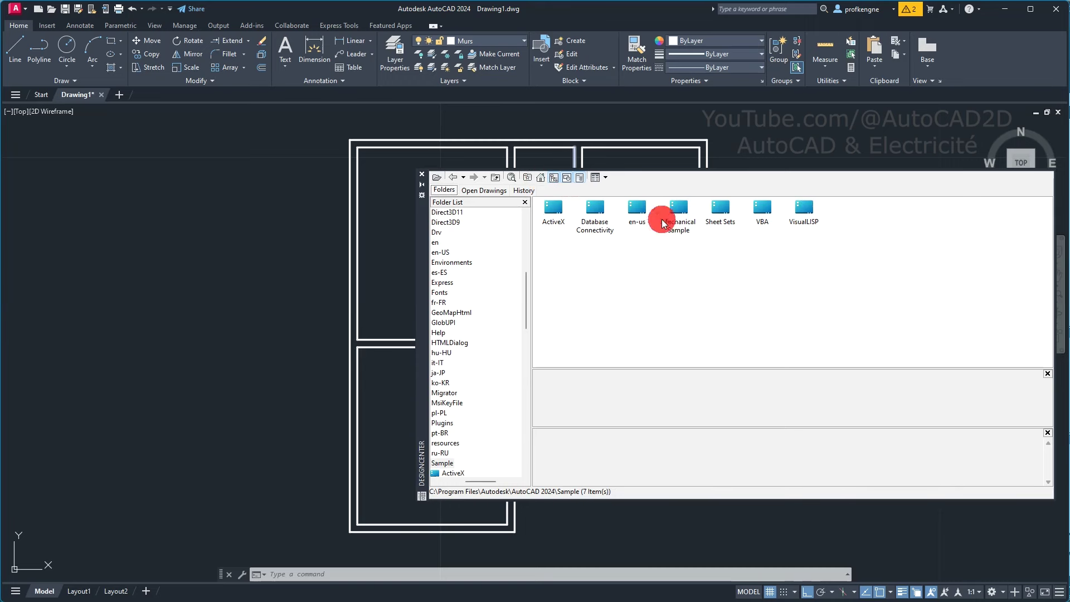
double_click(639, 218)
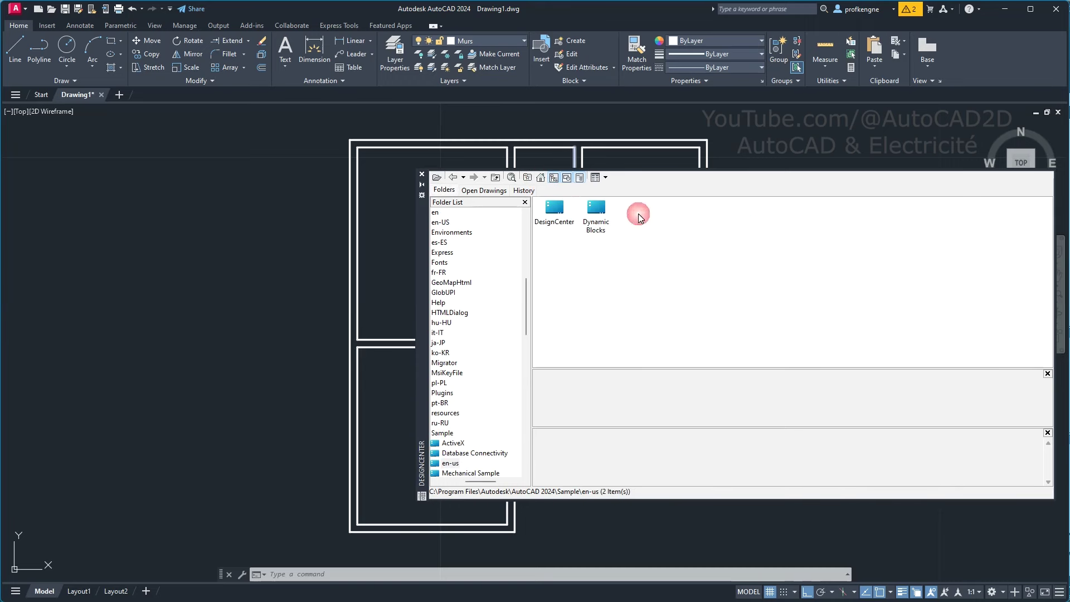
left_click(550, 213)
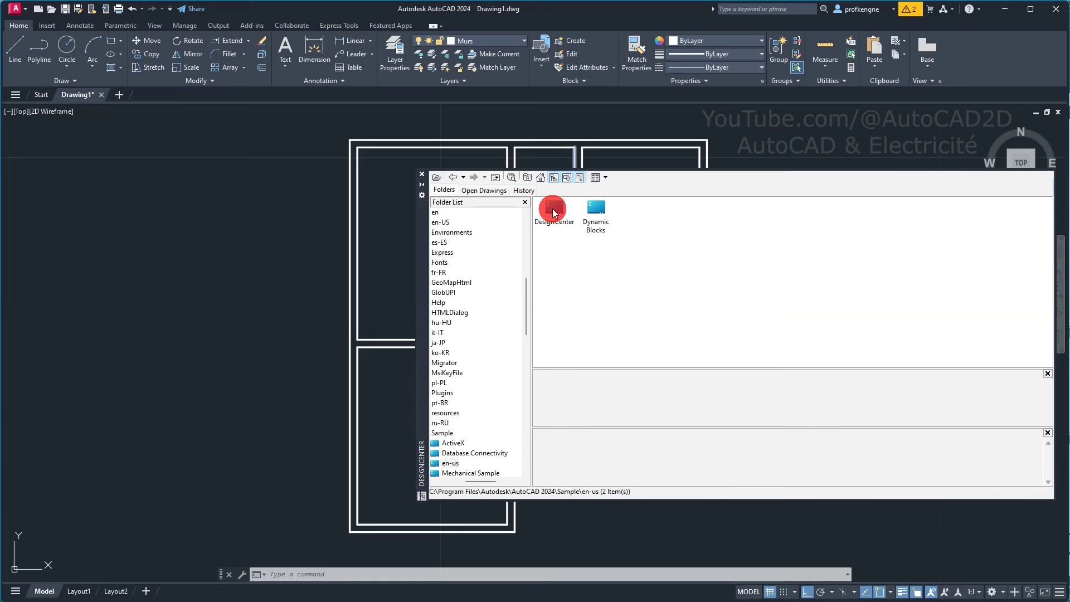
left_click(600, 216)
double_click(596, 212)
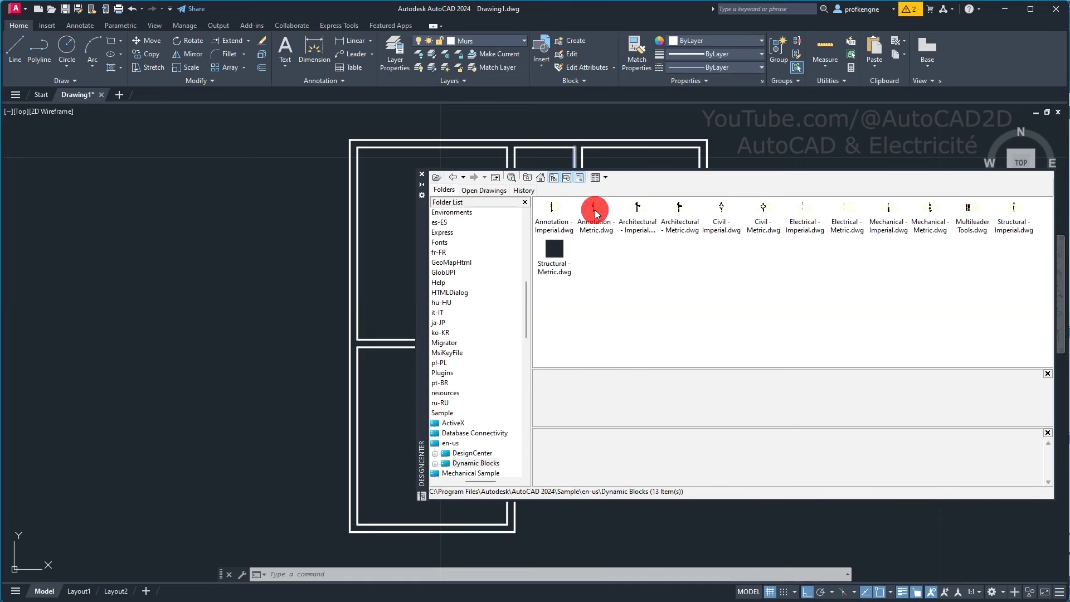
left_click(597, 218)
left_click(724, 216)
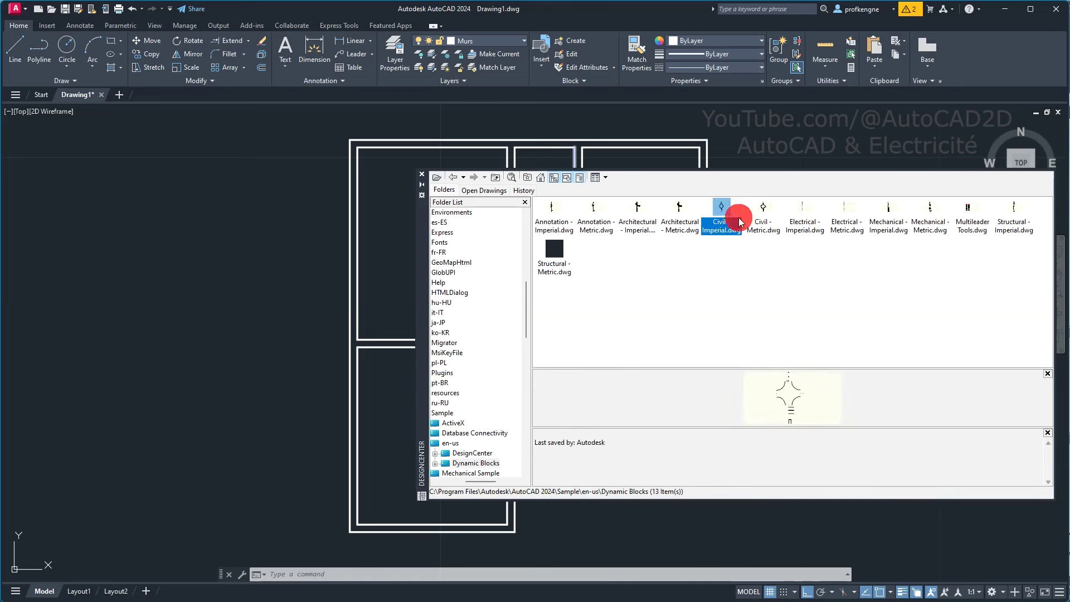
- List the 20 blocks in DesignCenter's House Designer.dwg, then close DesignCenter
left_click(449, 179)
left_click(558, 214)
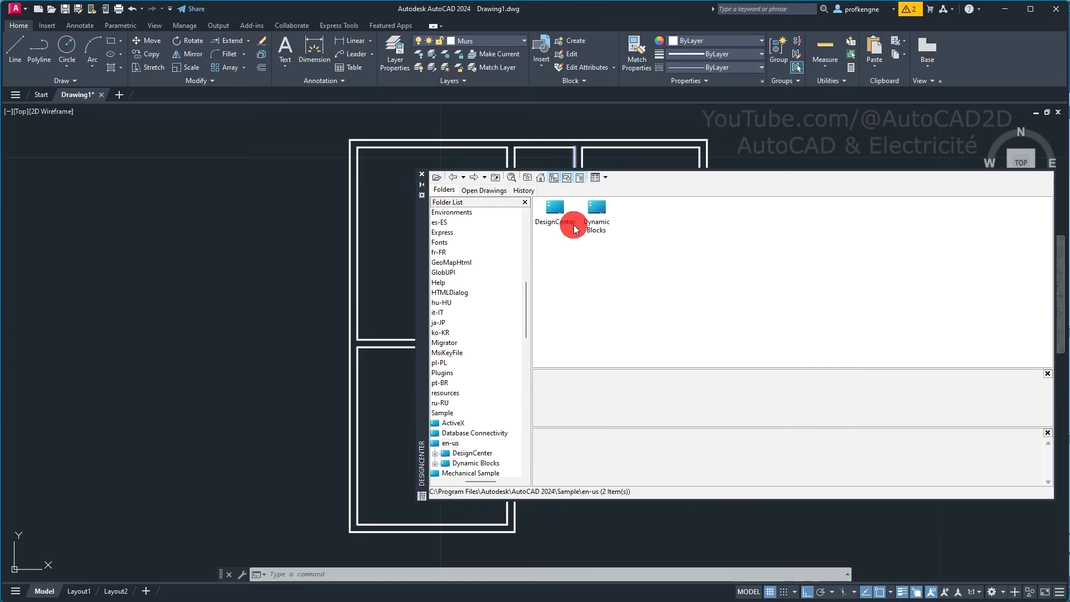
double_click(553, 210)
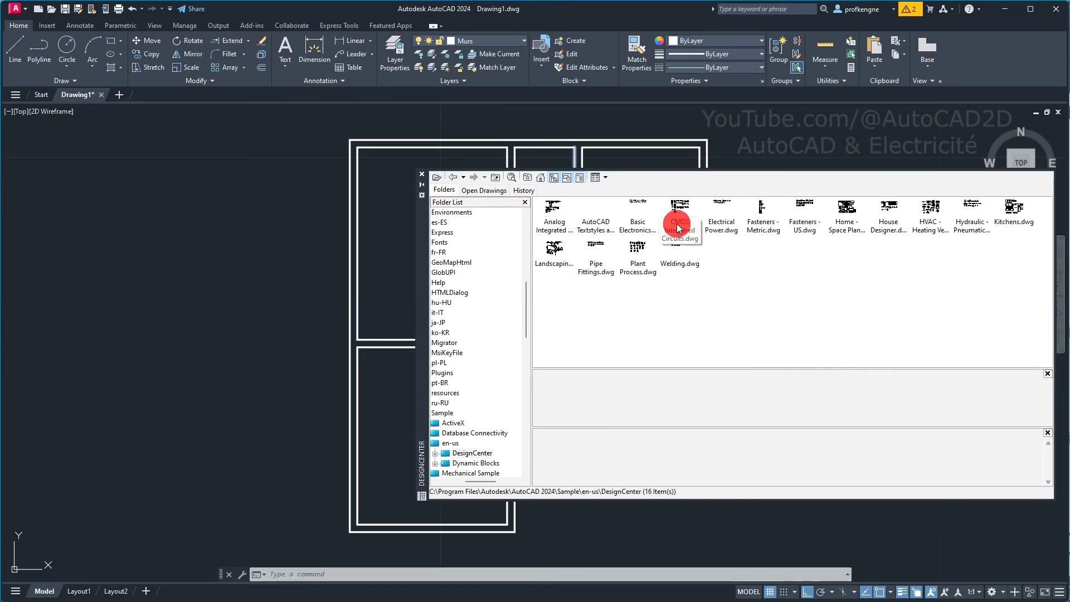
double_click(890, 209)
double_click(554, 208)
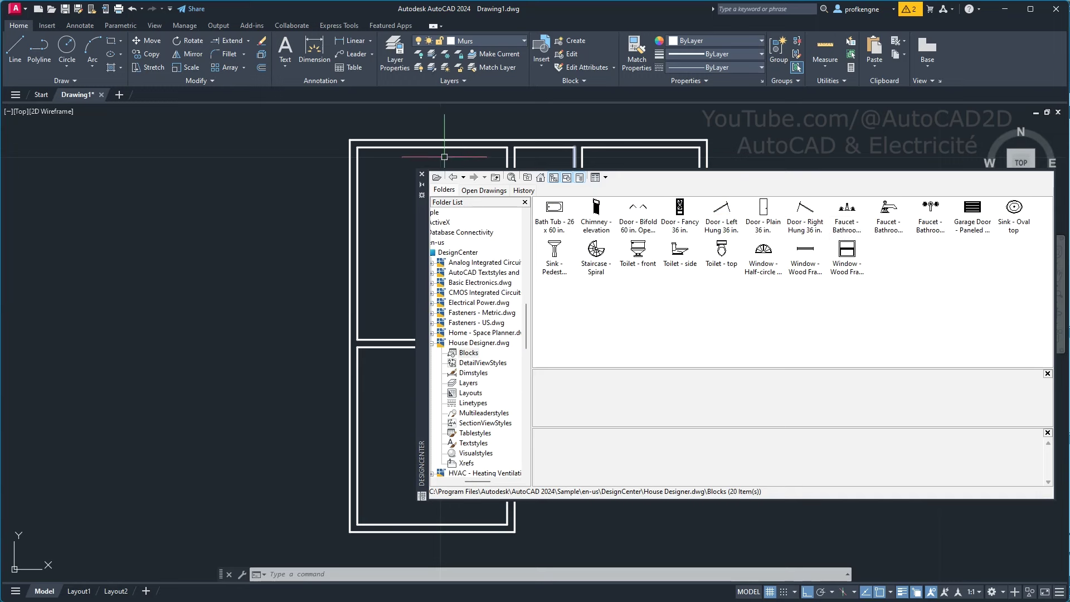
left_click(423, 177)
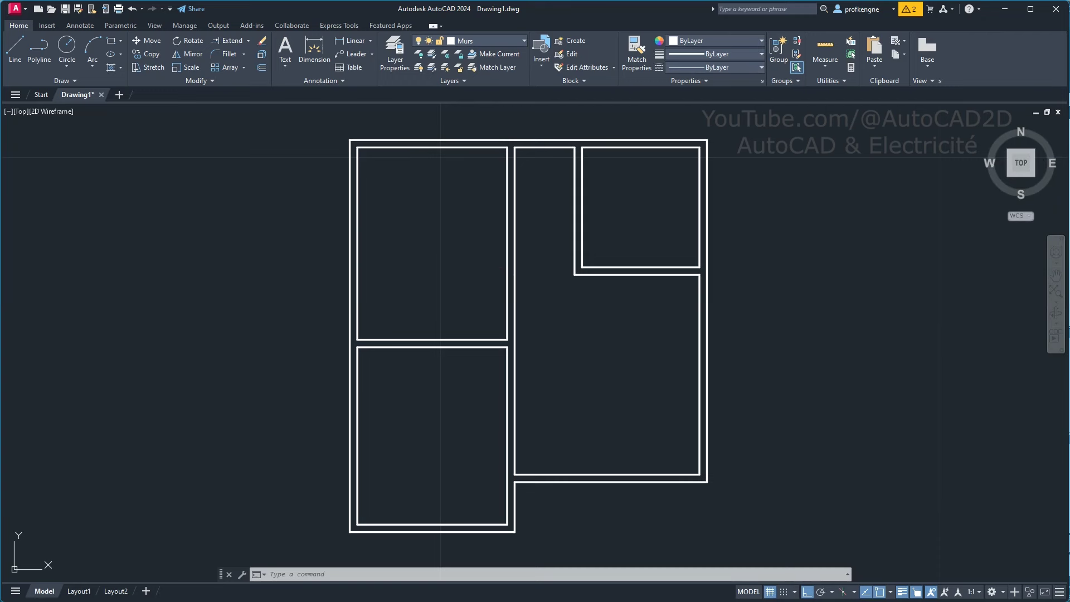
- Insert Door - Metric and Window - Imperial from Tool Palettes into the large right room
key("ctrl+3")
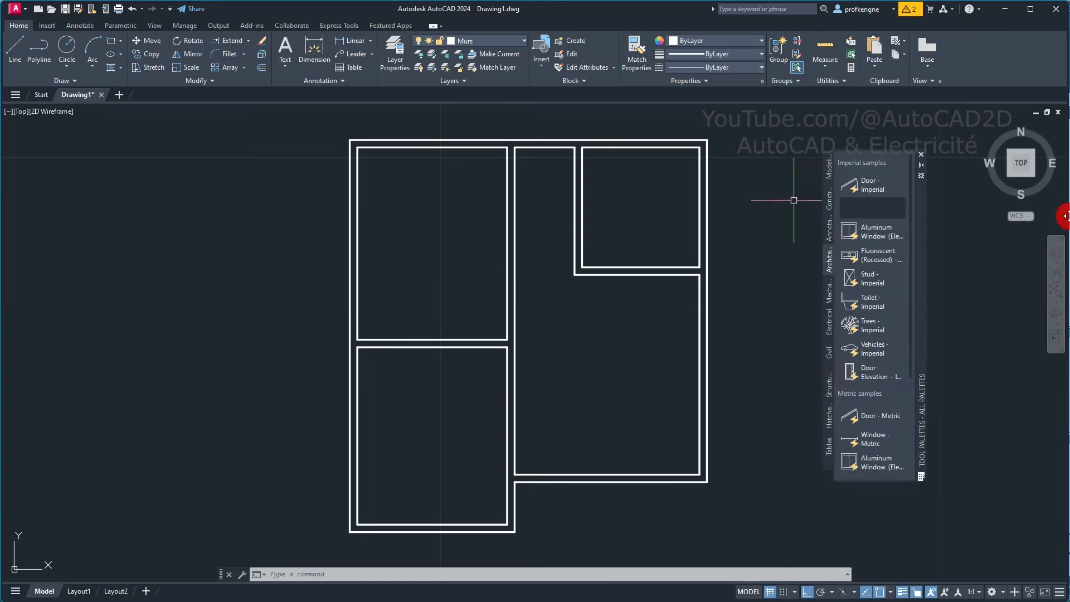
left_click_drag(851, 207, 879, 249)
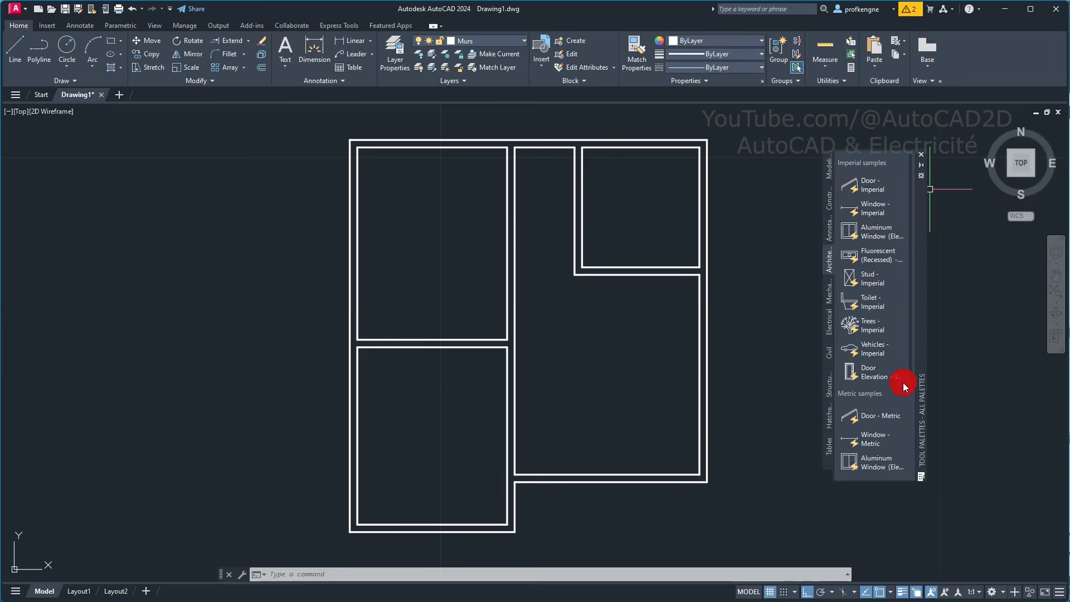
left_click(858, 419)
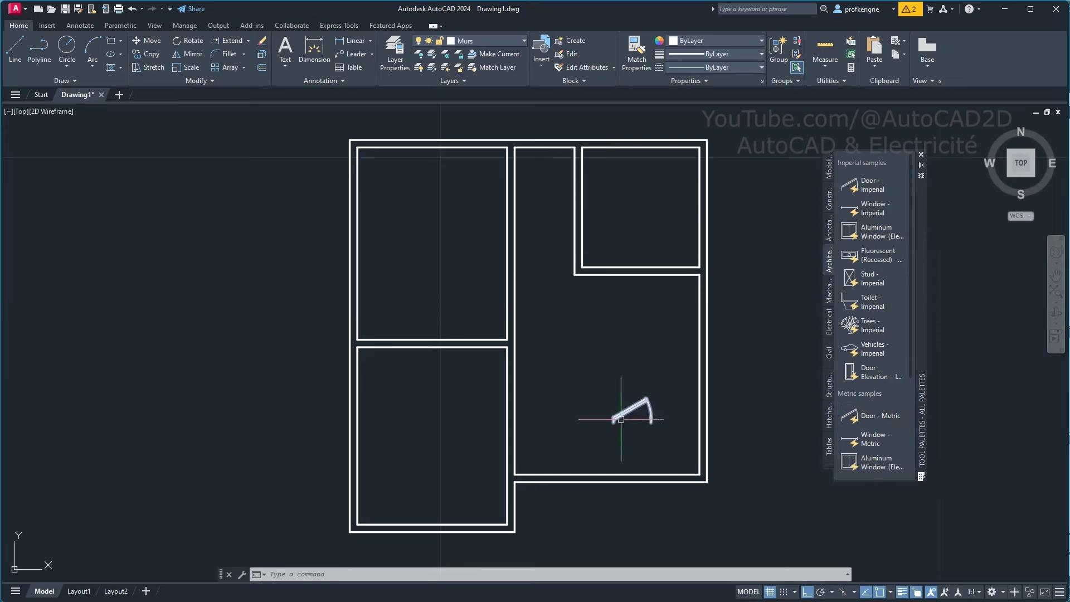
left_click(621, 419)
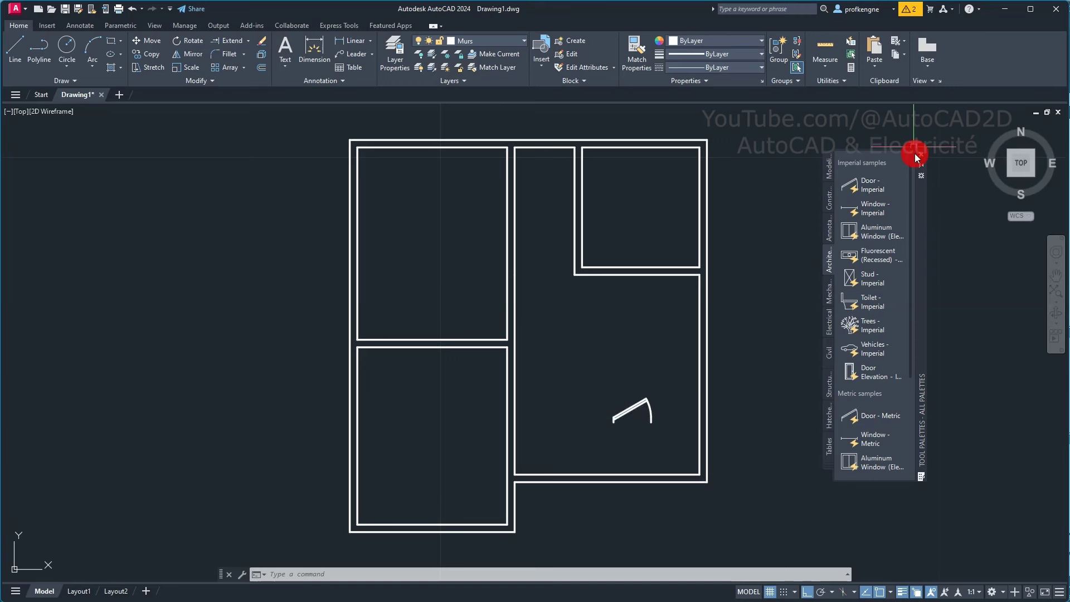
left_click(882, 212)
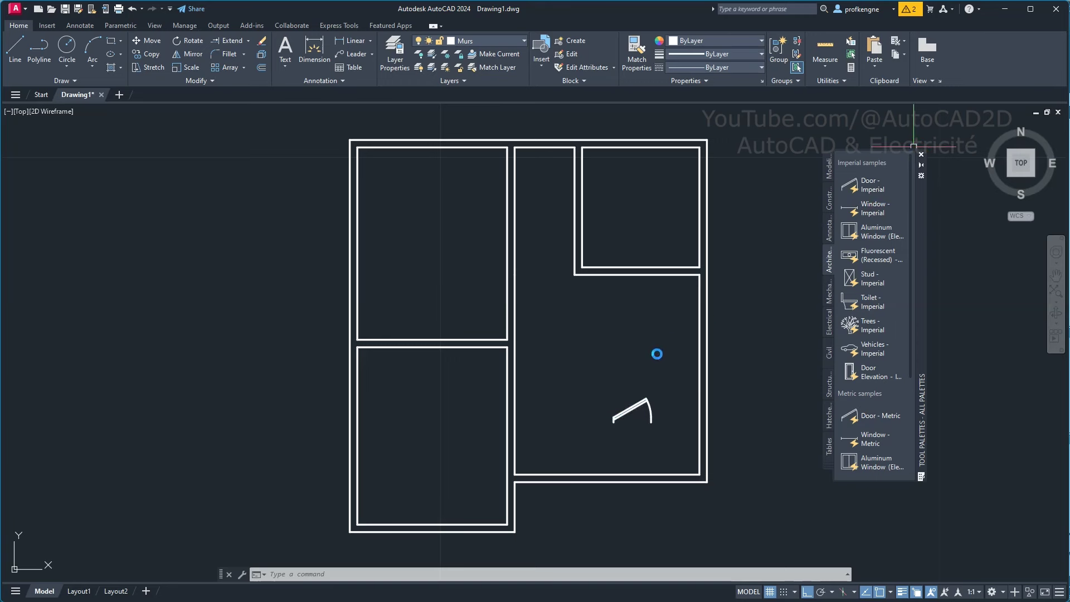
left_click(603, 376)
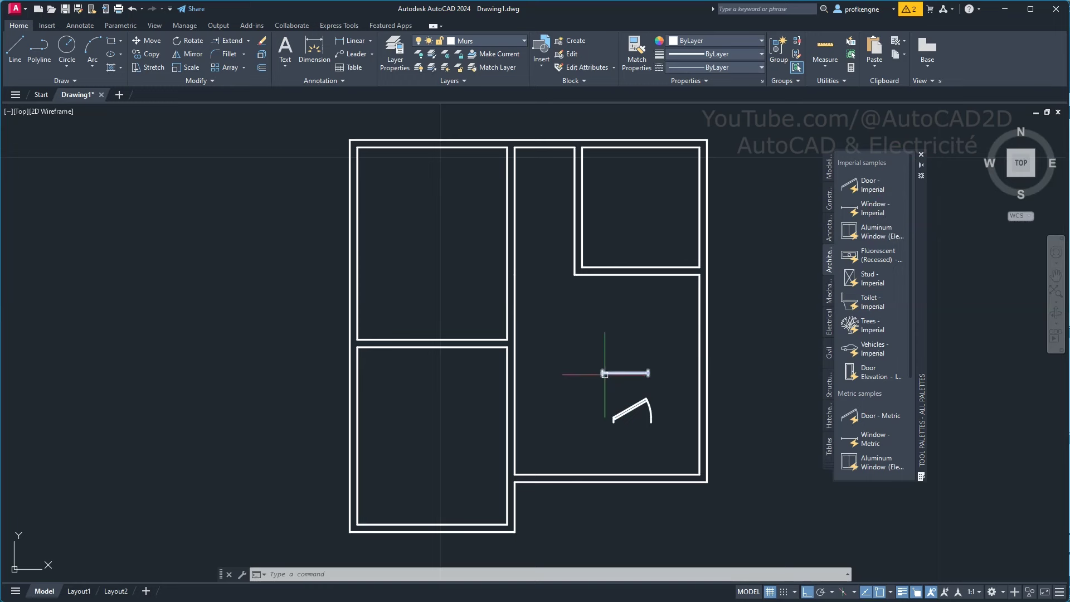
left_click(920, 154)
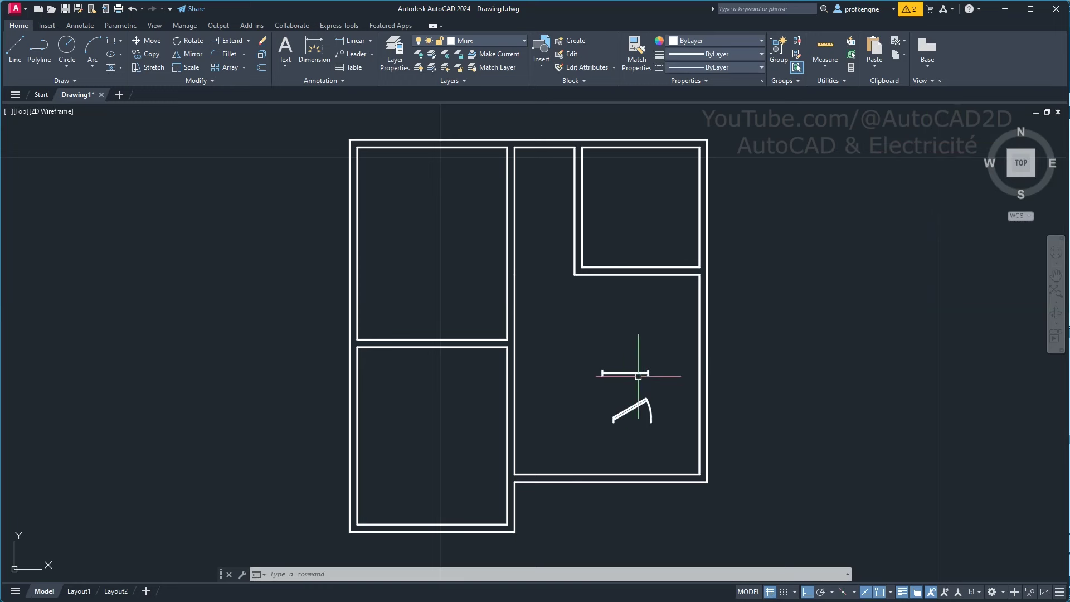
scroll(638, 376, "up", 4)
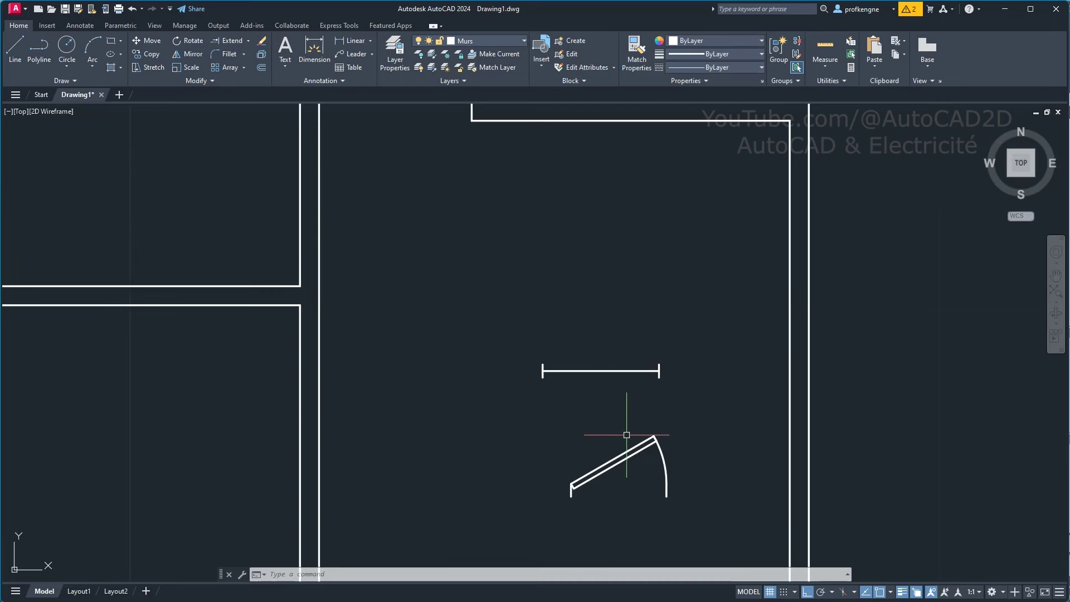
- Flip the door block's swing and mirror it to the other hinge side
scroll(626, 435, "up", 2)
middle_click_drag(625, 432, 625, 363)
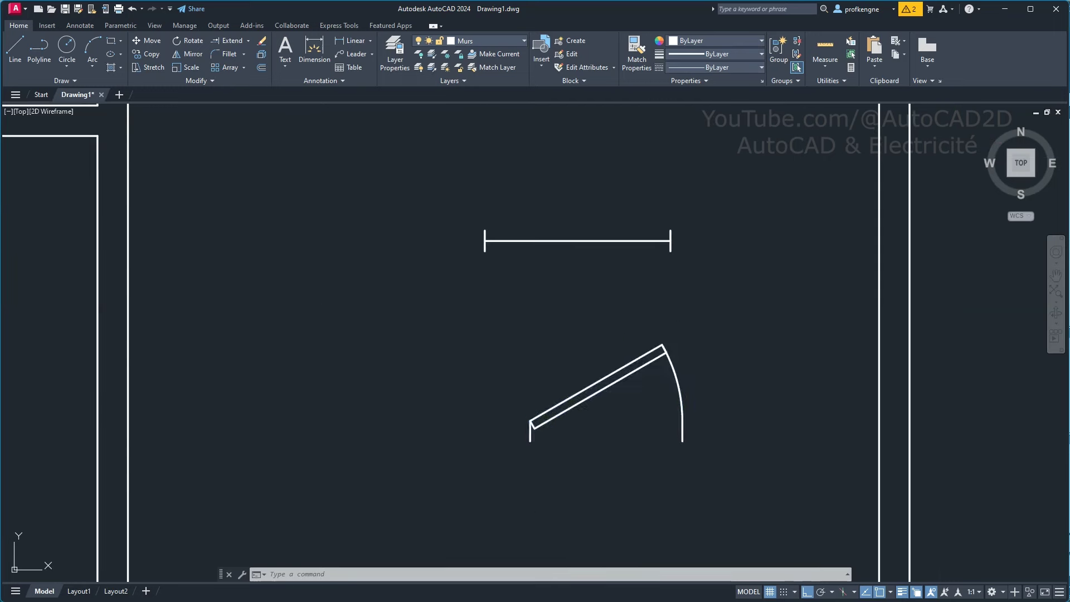
left_click(625, 376)
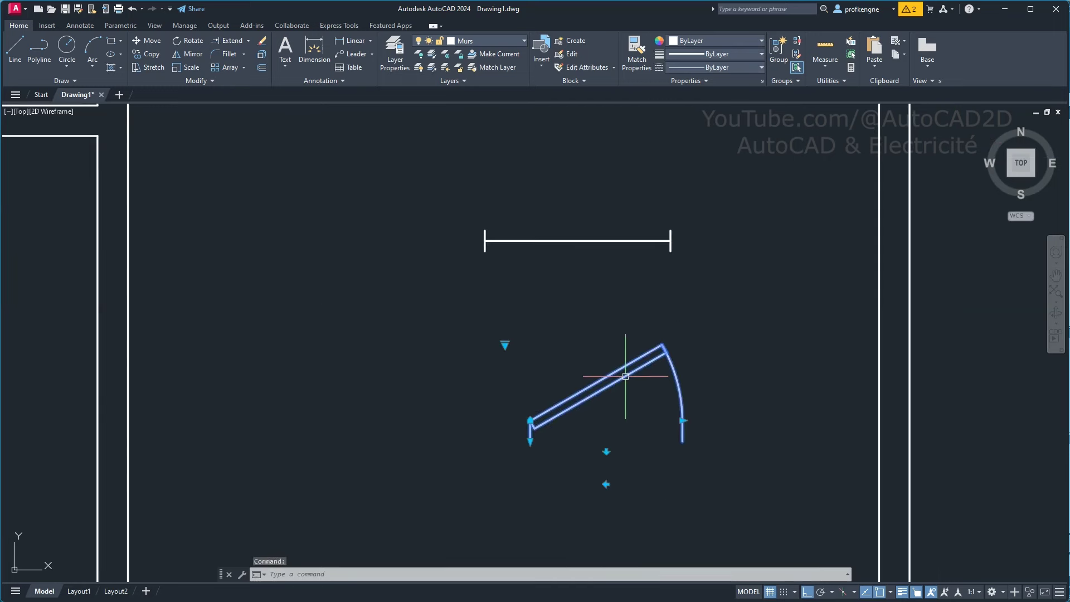
left_click(682, 420)
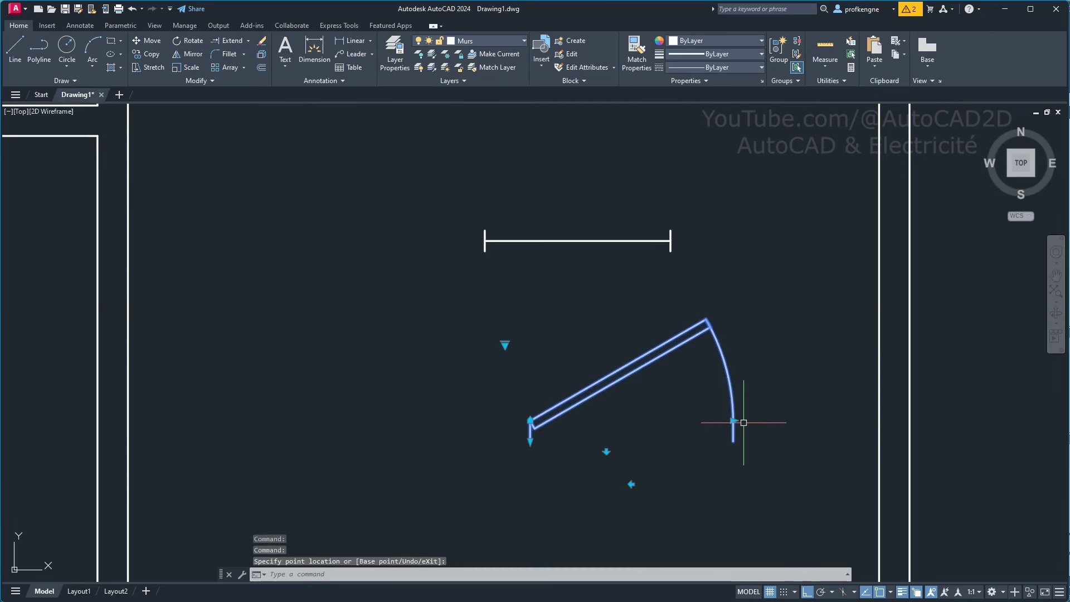
left_click(732, 420)
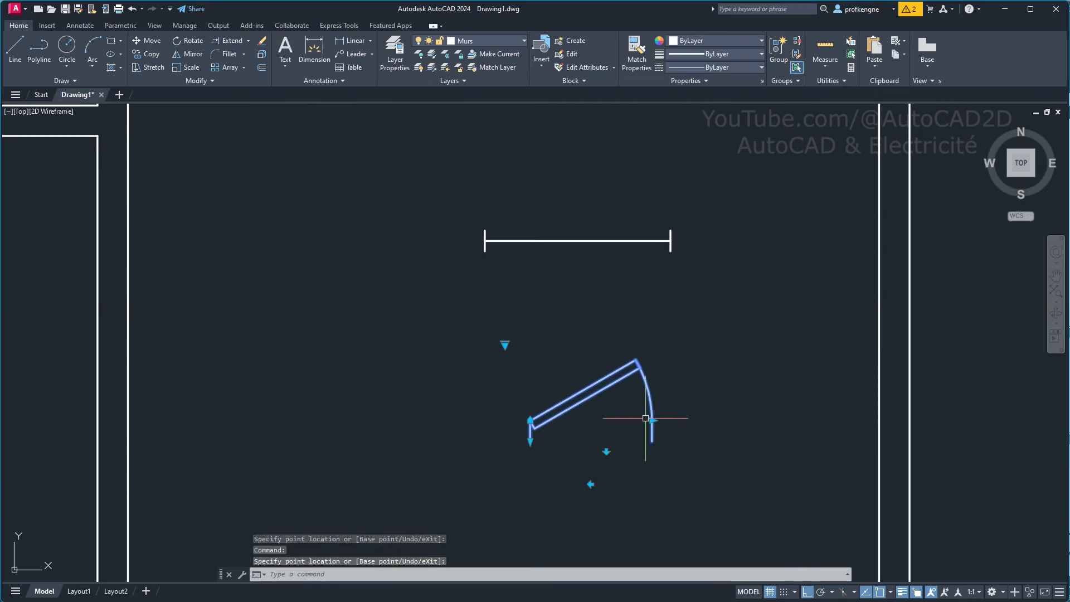
key("Escape")
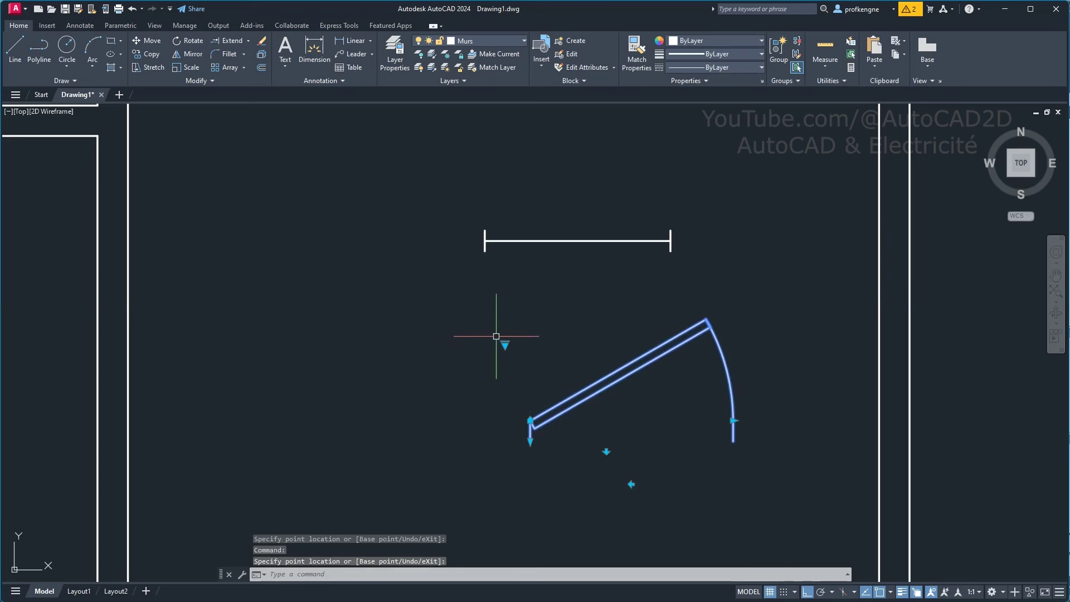
left_click(606, 451)
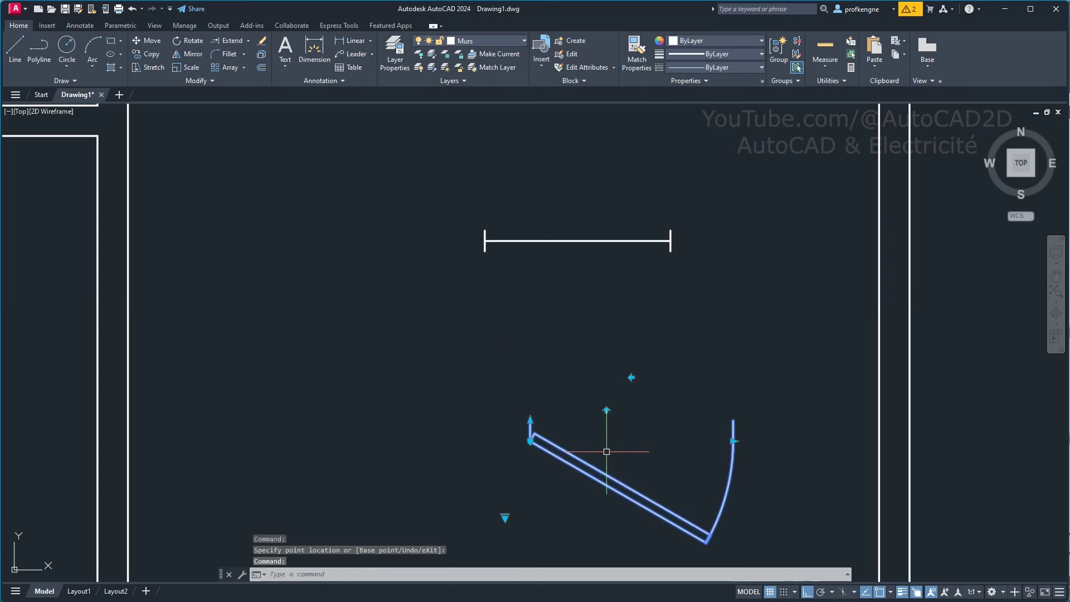
left_click(606, 410)
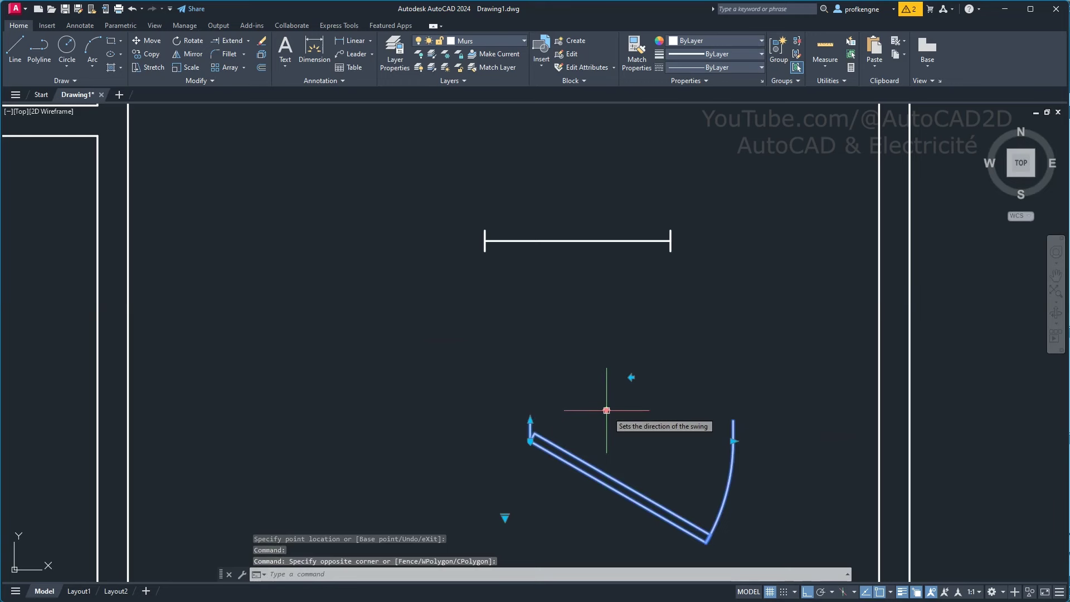
left_click(606, 410)
left_click(631, 483)
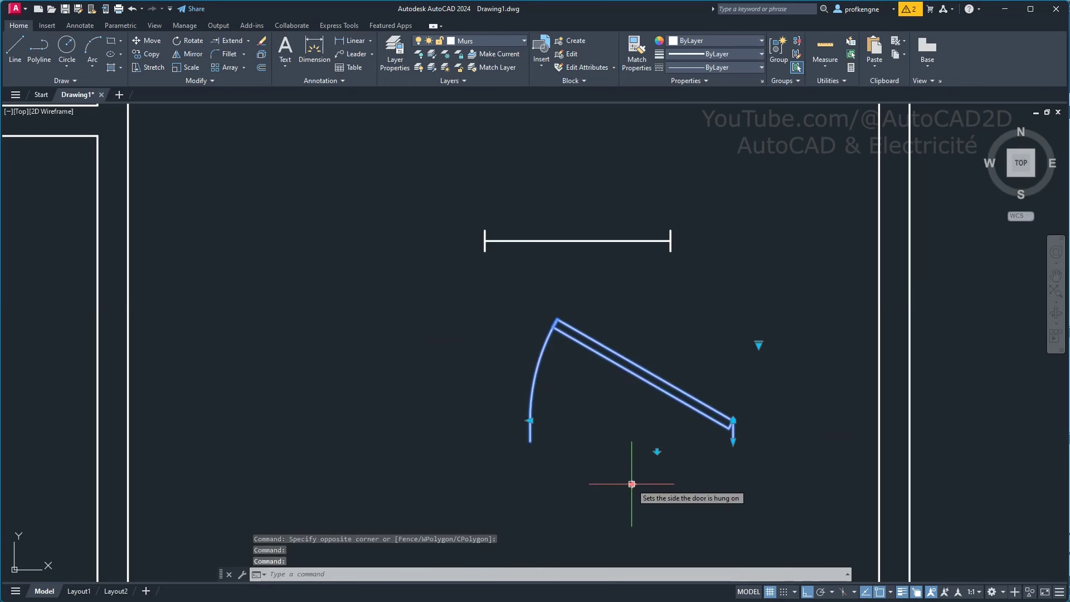
- Set the door's opening angle to 90°
left_click(759, 346)
left_click(791, 363)
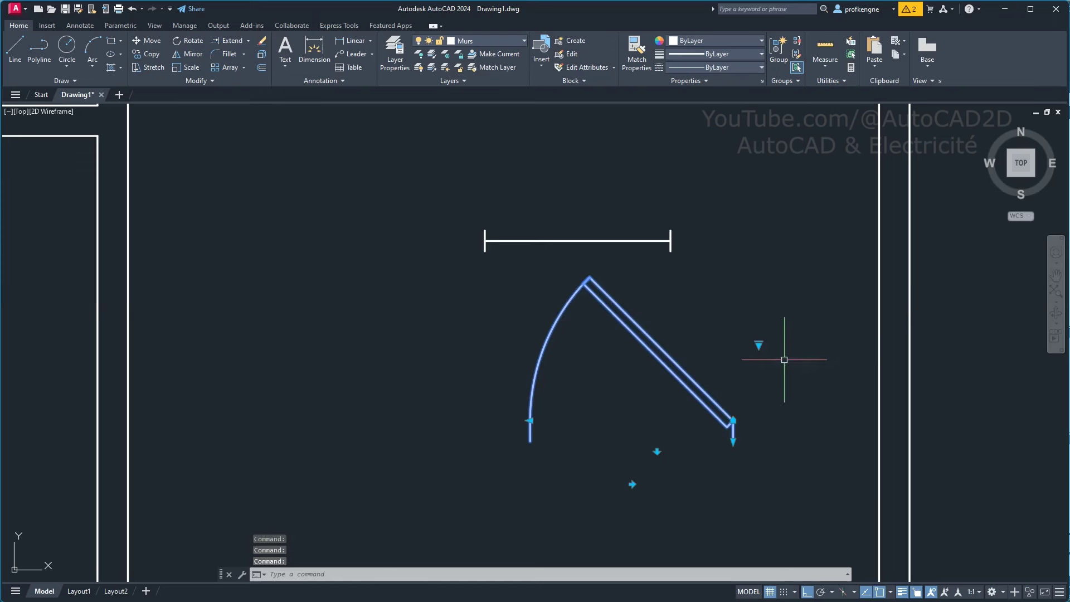
left_click(758, 346)
left_click(781, 379)
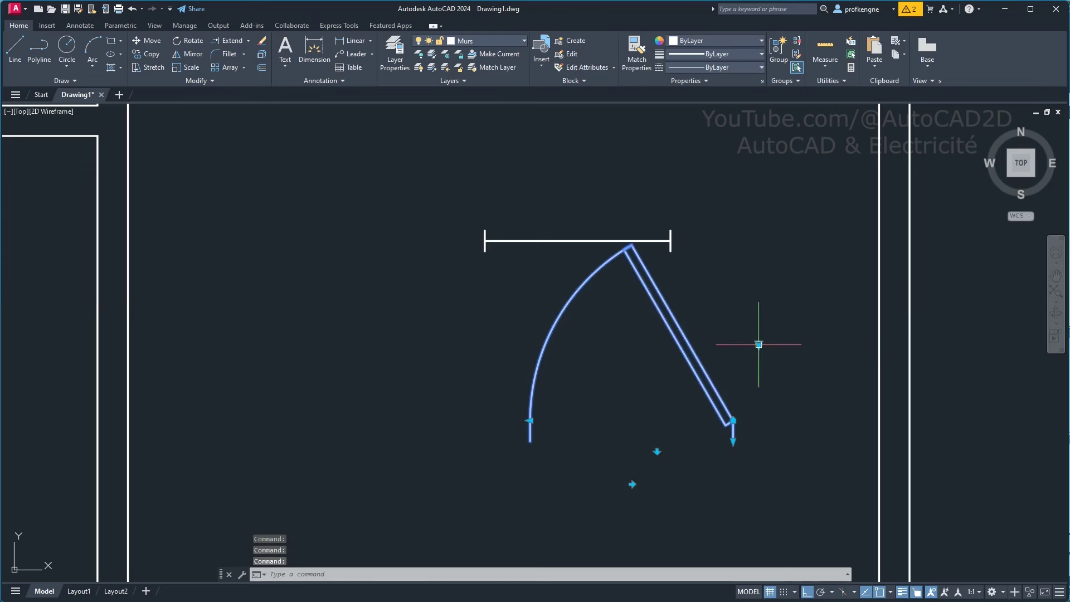
left_click(758, 345)
left_click(779, 387)
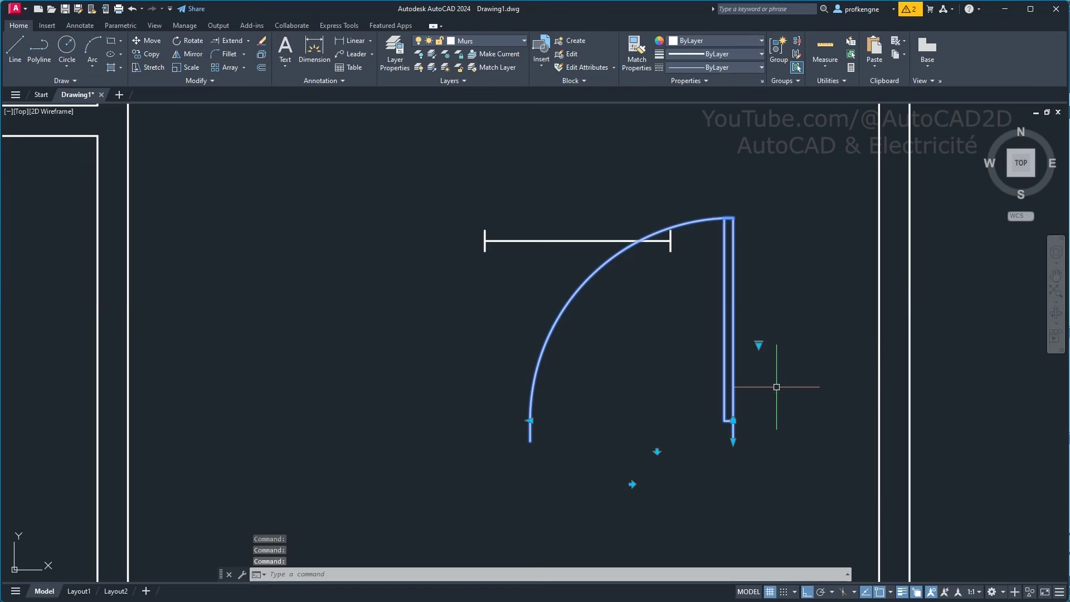
- Move the tick-ended horizontal line left and stretch both its ends much wider
left_click(589, 241)
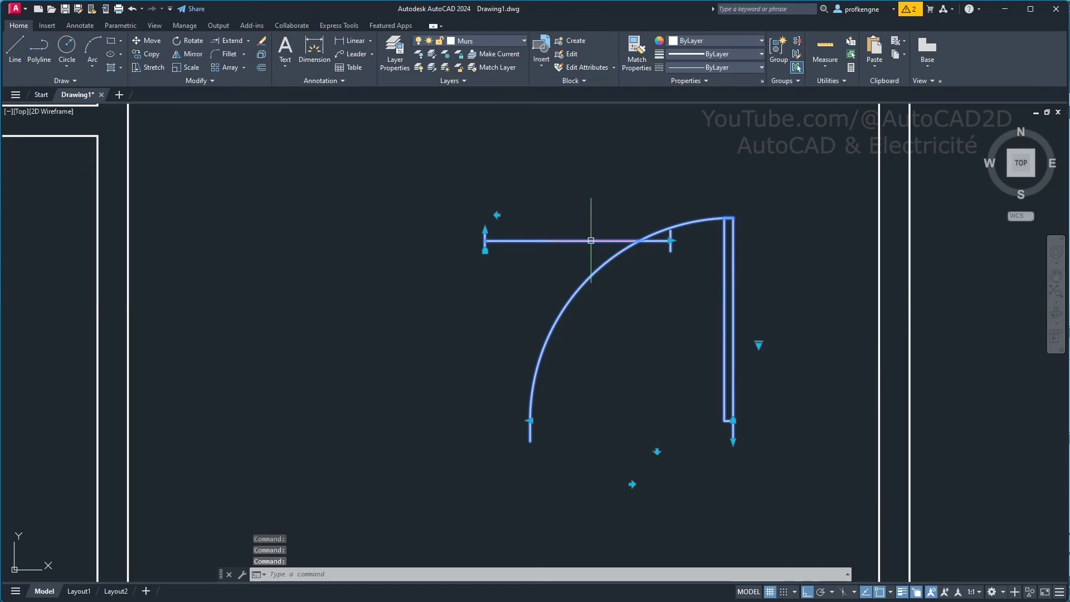
key("Escape")
left_click(589, 241)
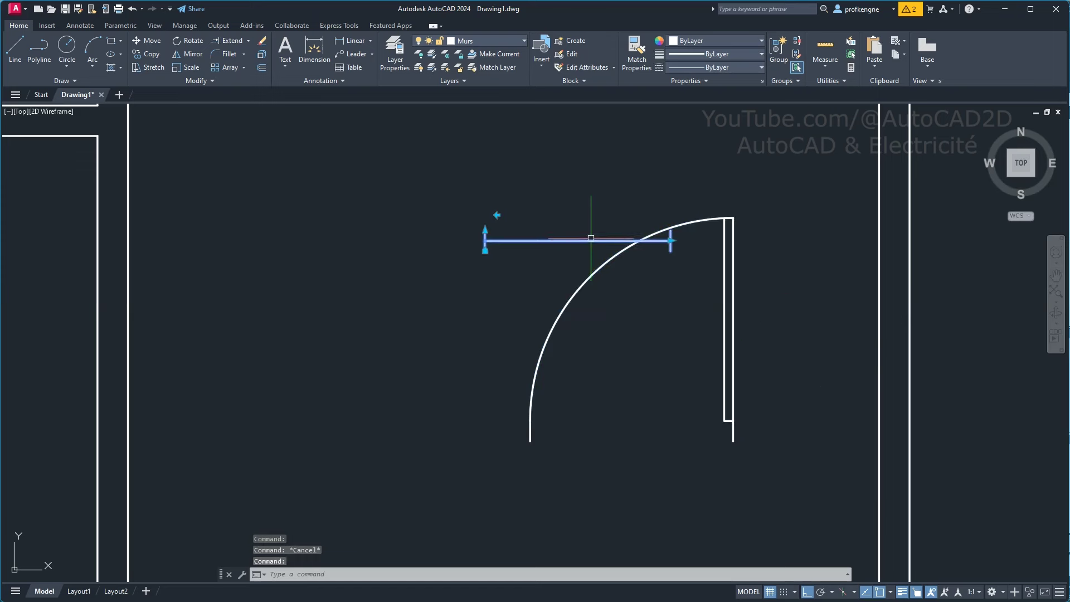
left_click(481, 237)
left_click(383, 237)
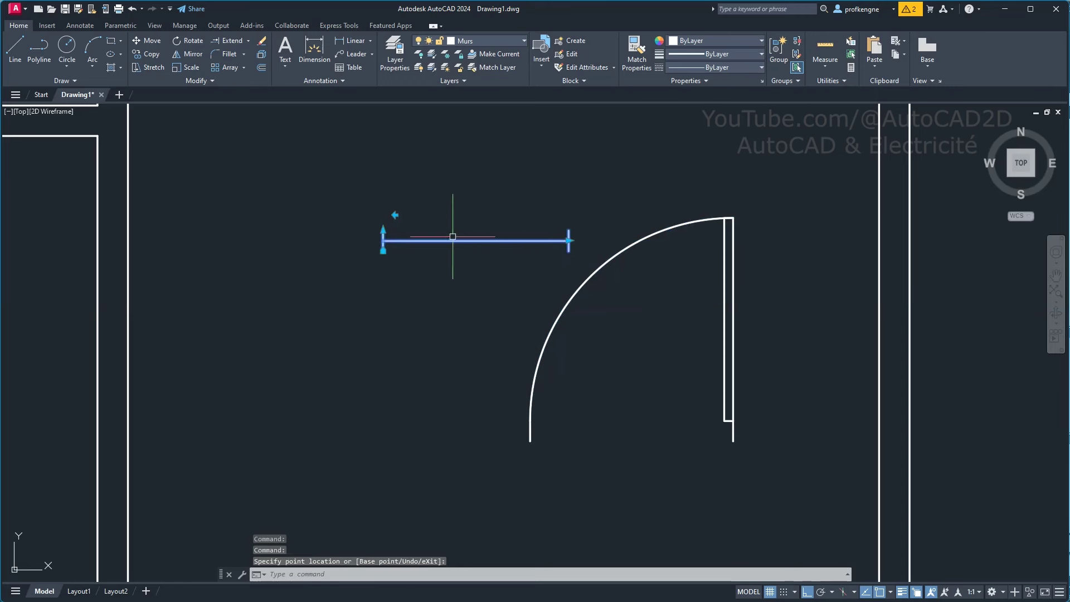
left_click(382, 240)
left_click(245, 240)
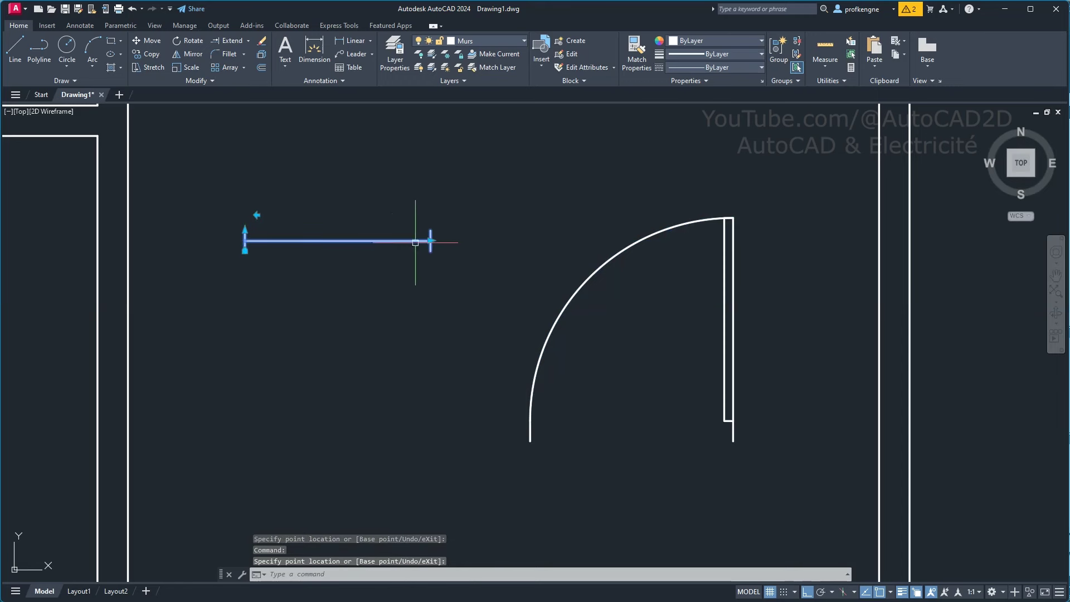
left_click(430, 240)
left_click(524, 240)
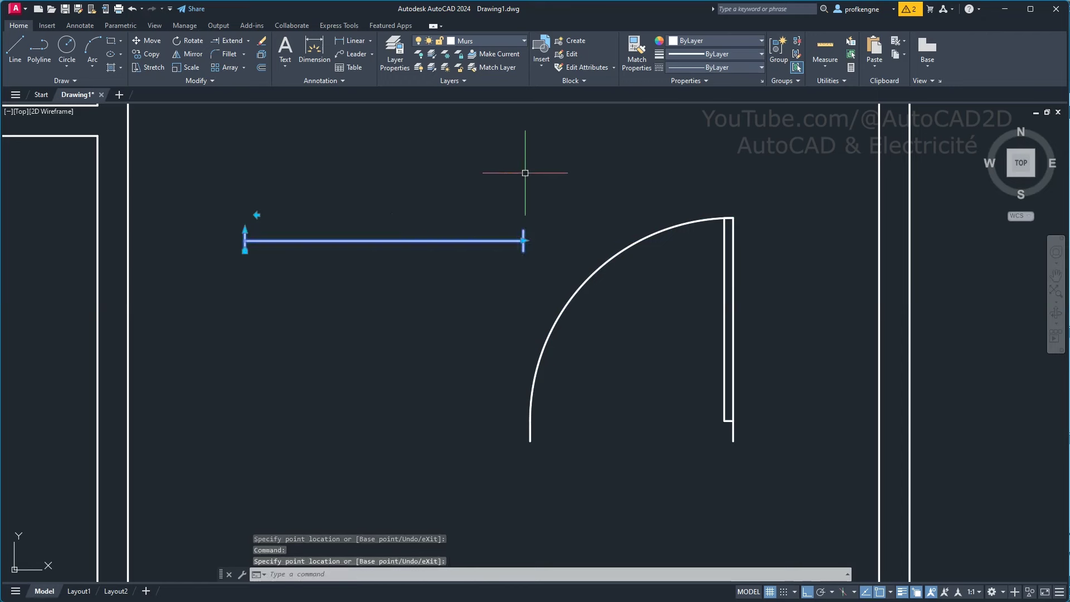
key("Escape")
- Create layer Ouverture with red colour and Default lineweight, and make it current
left_click(393, 55)
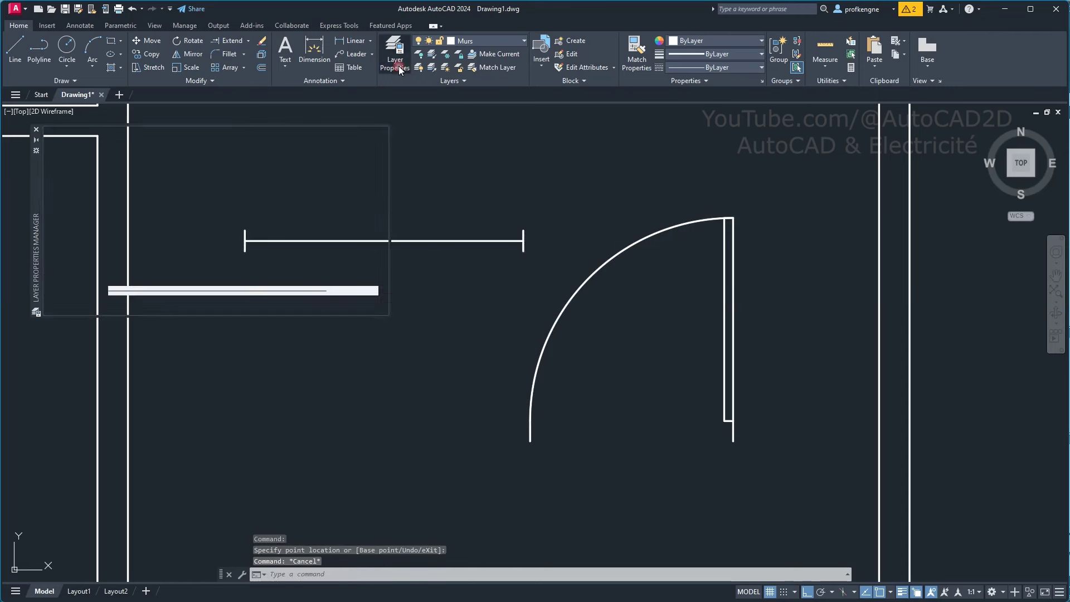
left_click(123, 188)
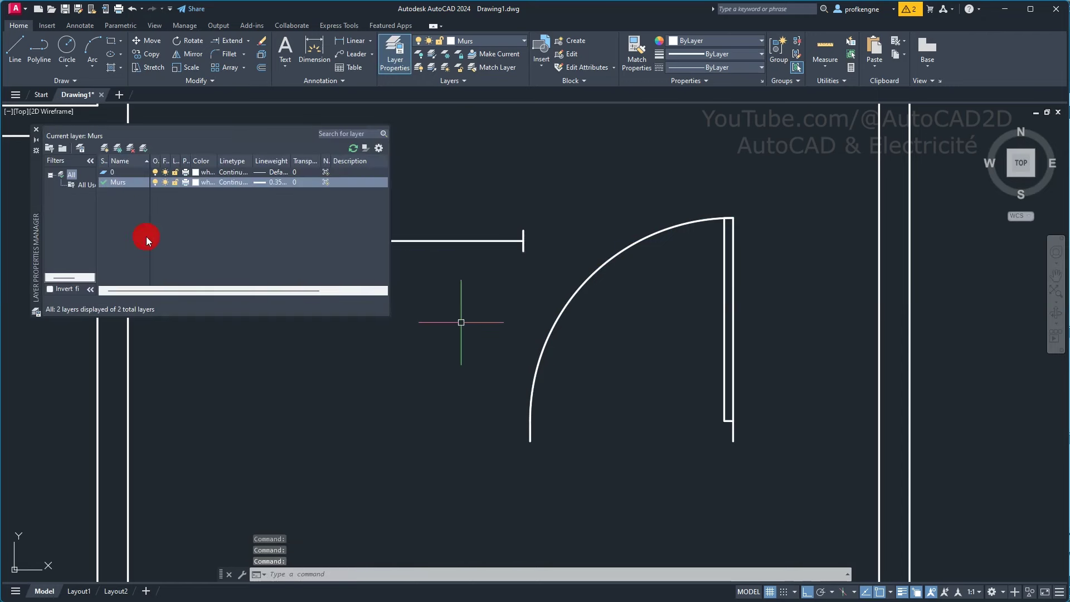
left_click(105, 150)
type("Ouverture")
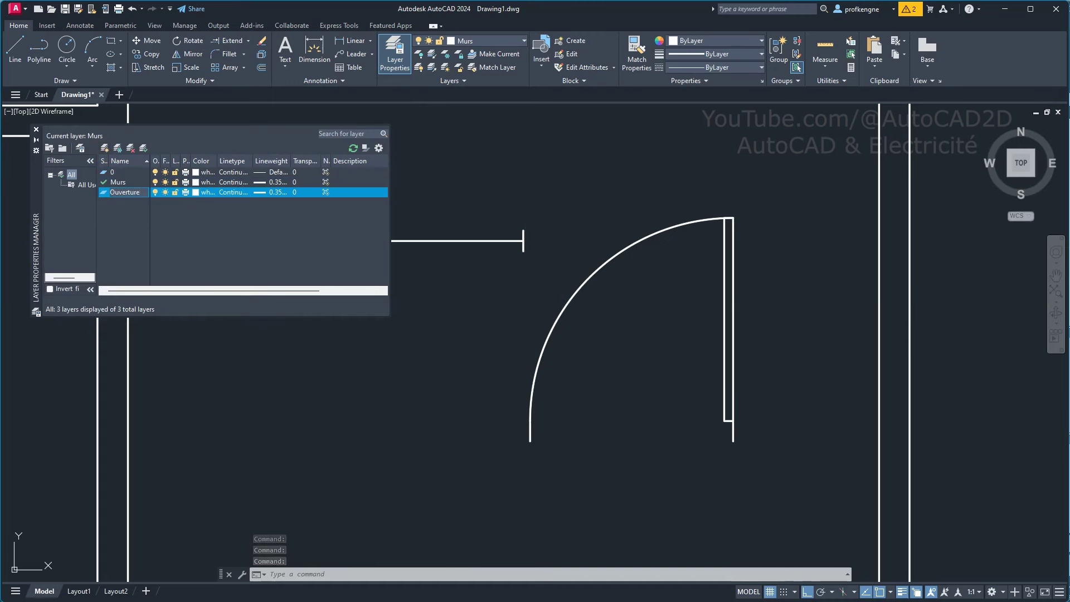
left_click(259, 193)
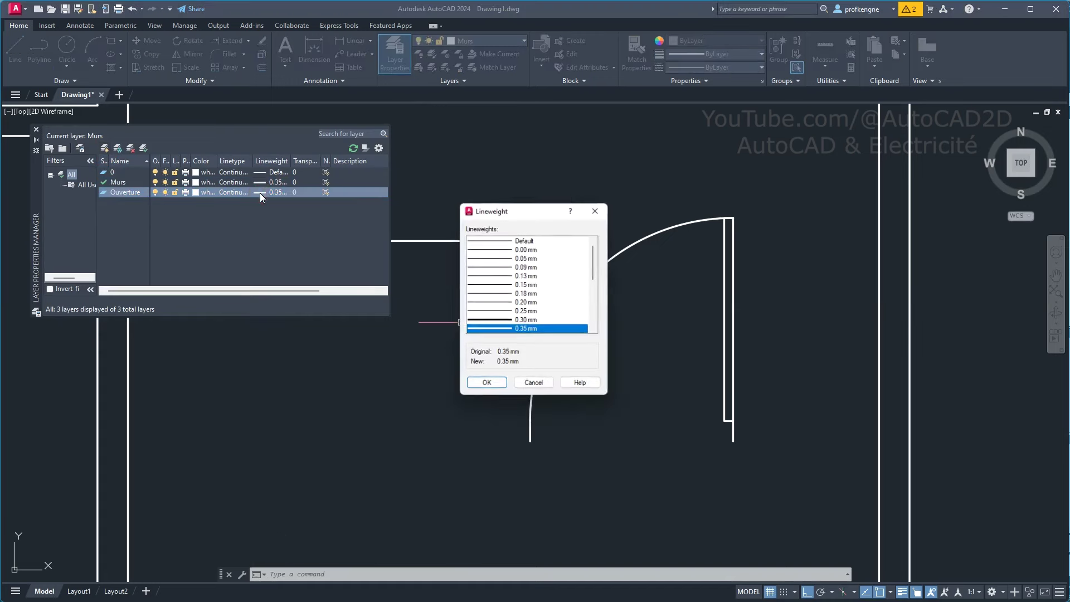
left_click(500, 240)
left_click(486, 384)
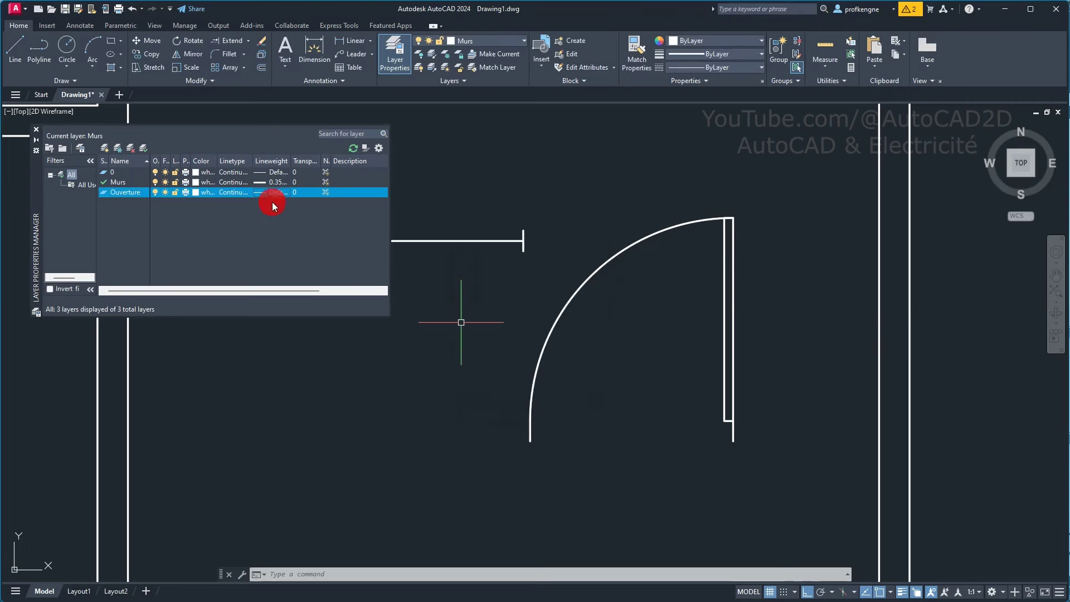
left_click(195, 192)
left_click(448, 330)
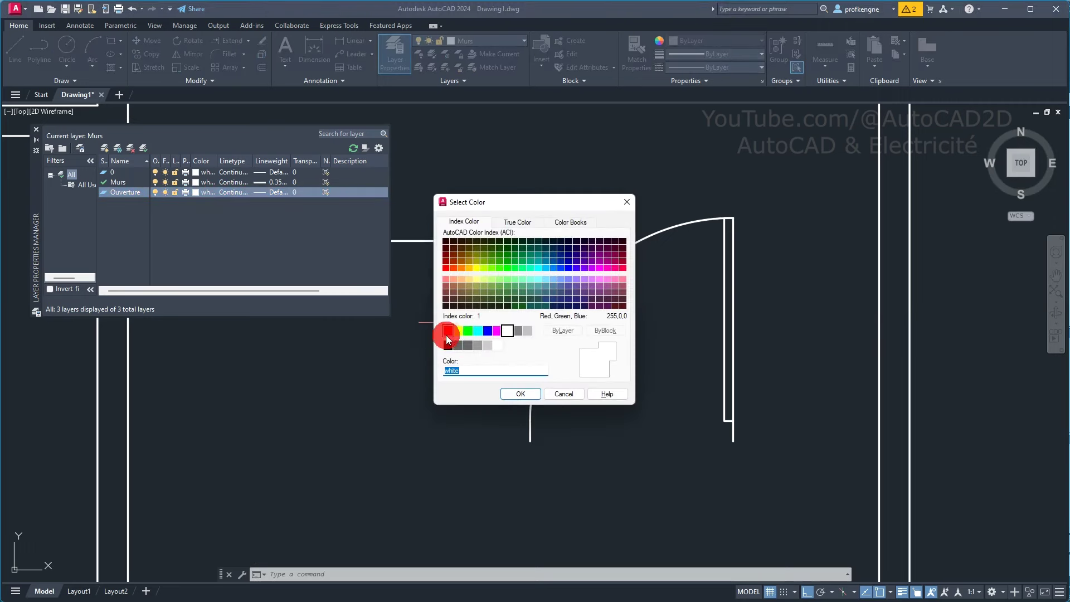
left_click(520, 394)
left_click(313, 235)
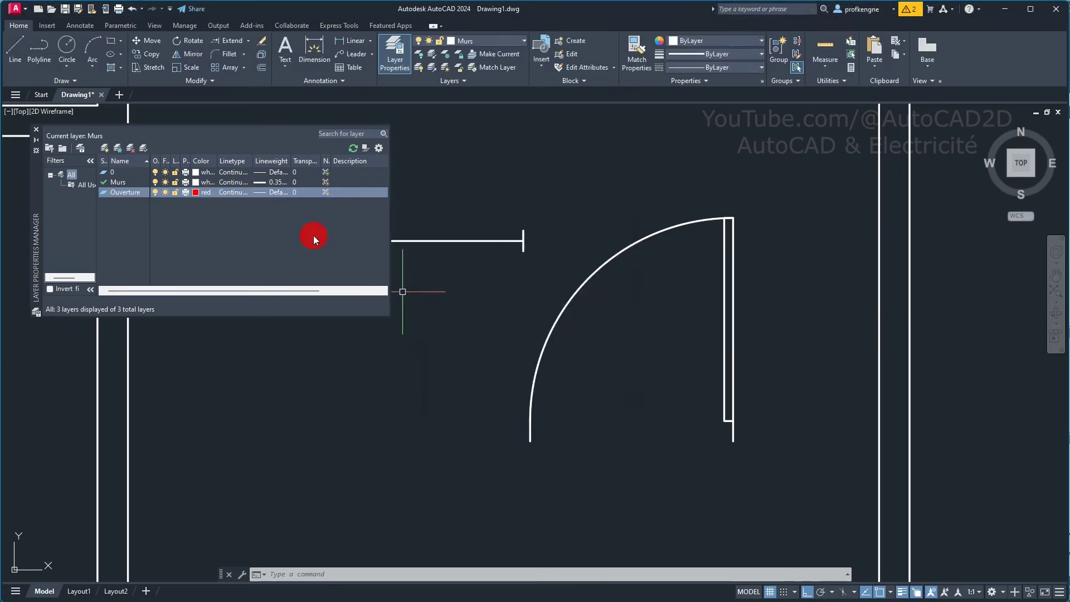
double_click(104, 193)
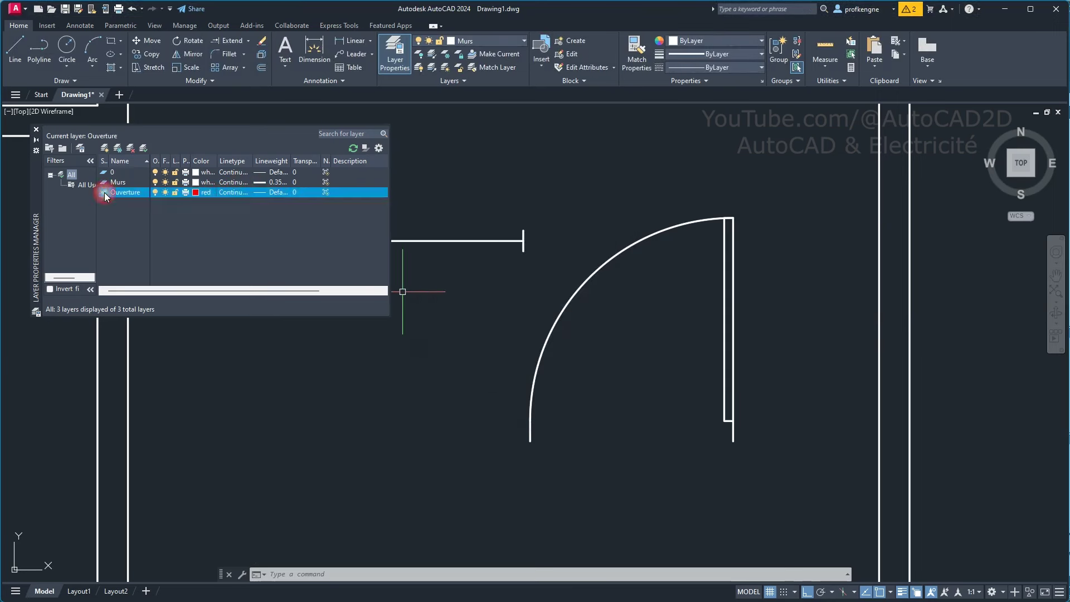
left_click(36, 132)
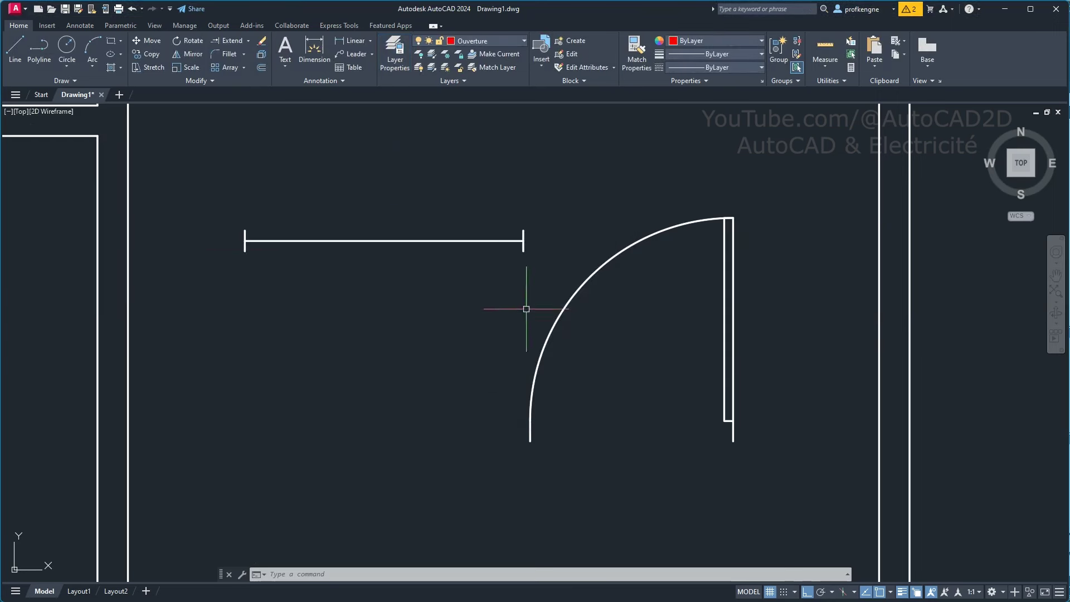
left_click(819, 481)
- Move the selected door and horizontal line onto the red Ouverture layer
left_click(243, 171)
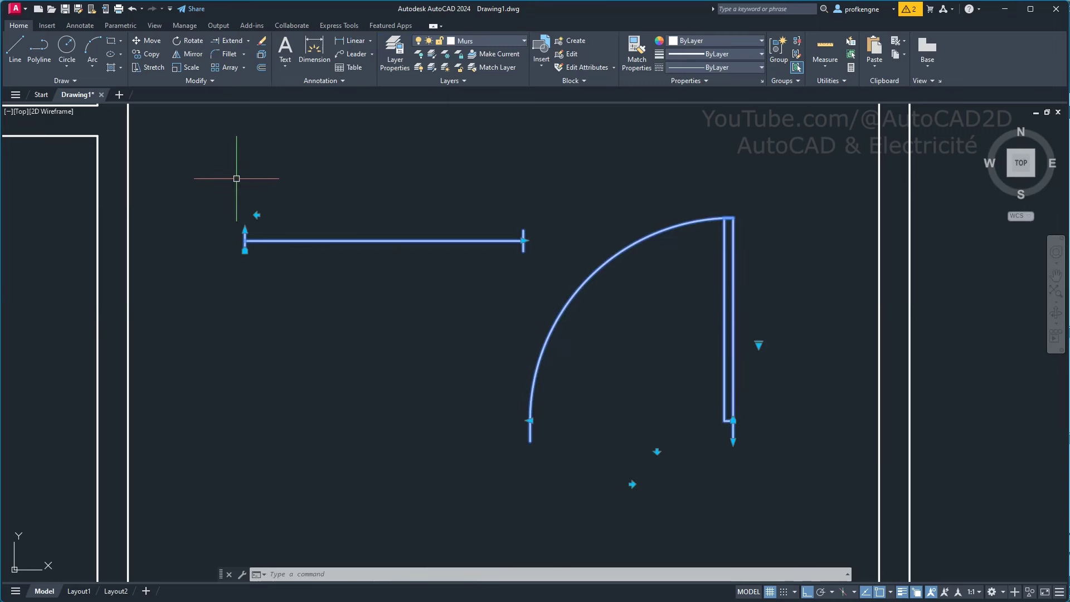
left_click(535, 44)
left_click(520, 42)
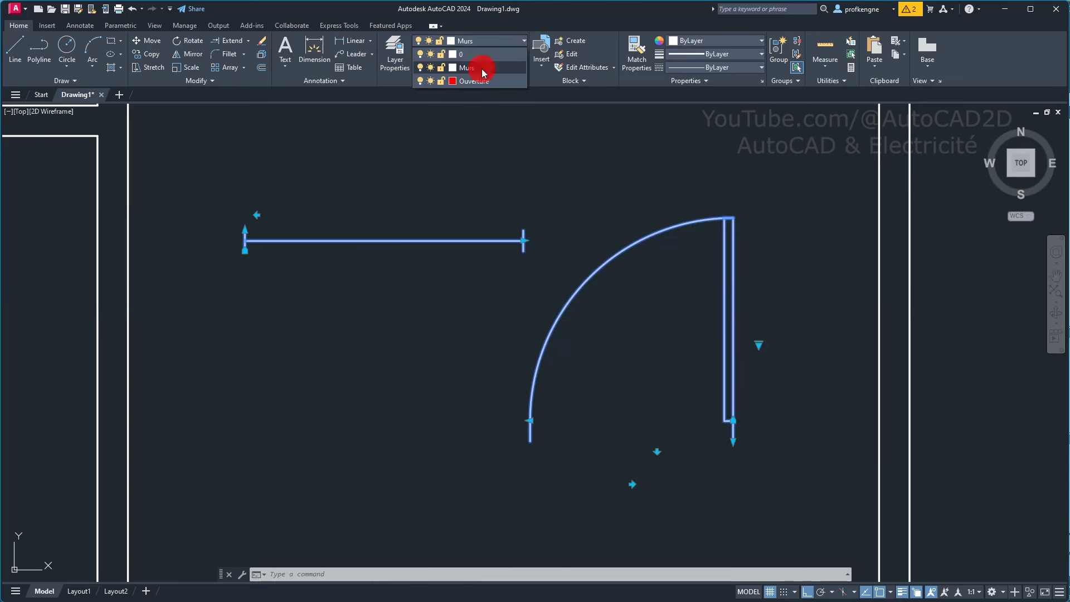
left_click(474, 83)
key("Escape")
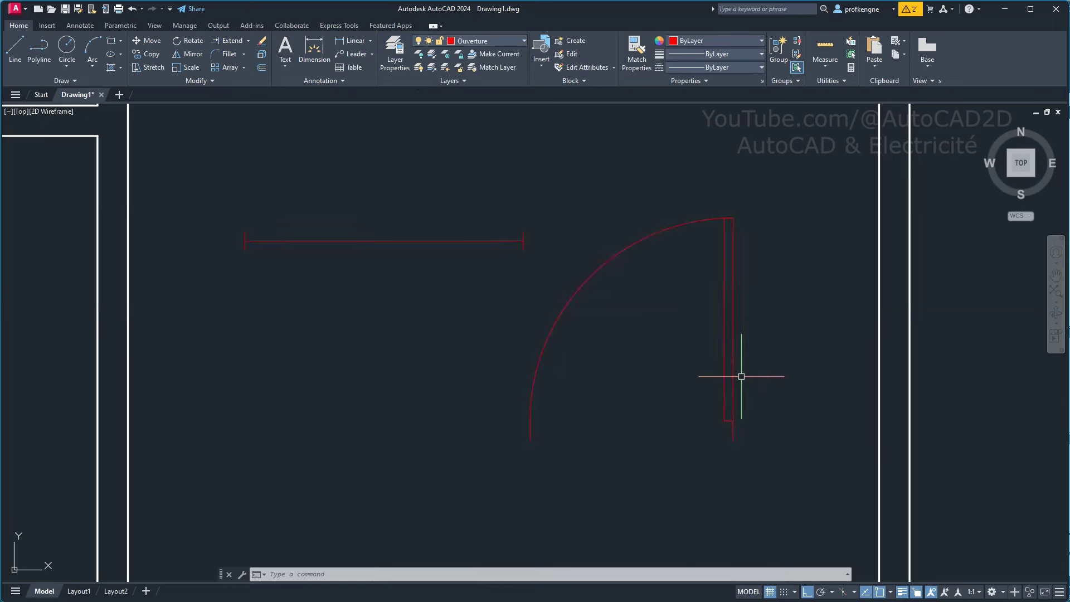
- Shrink the door's swing arc by stretching its end grip
scroll(741, 376, "down", 5)
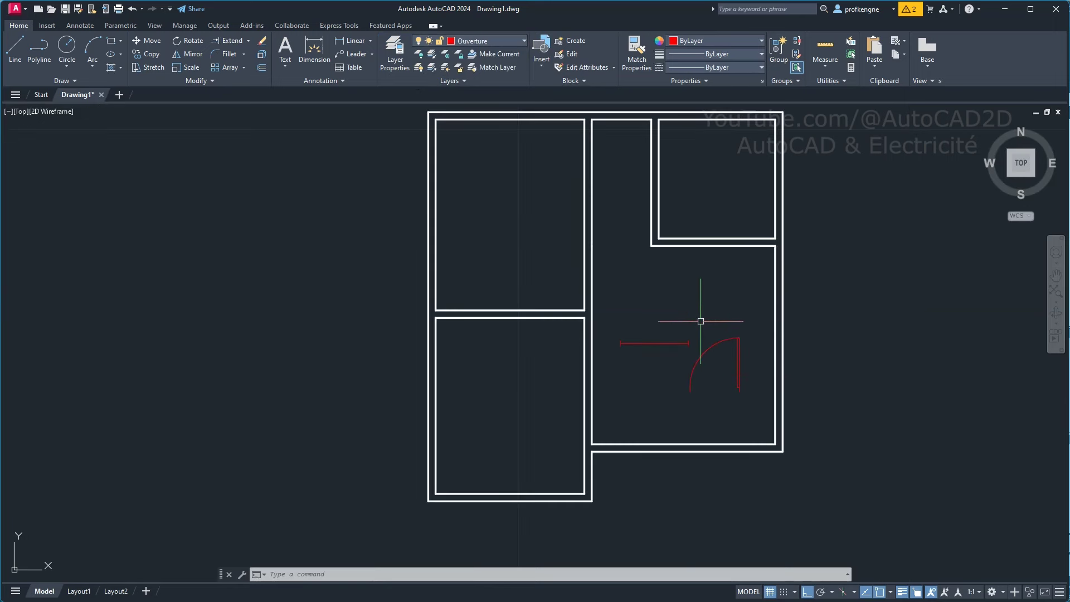
left_click(736, 350)
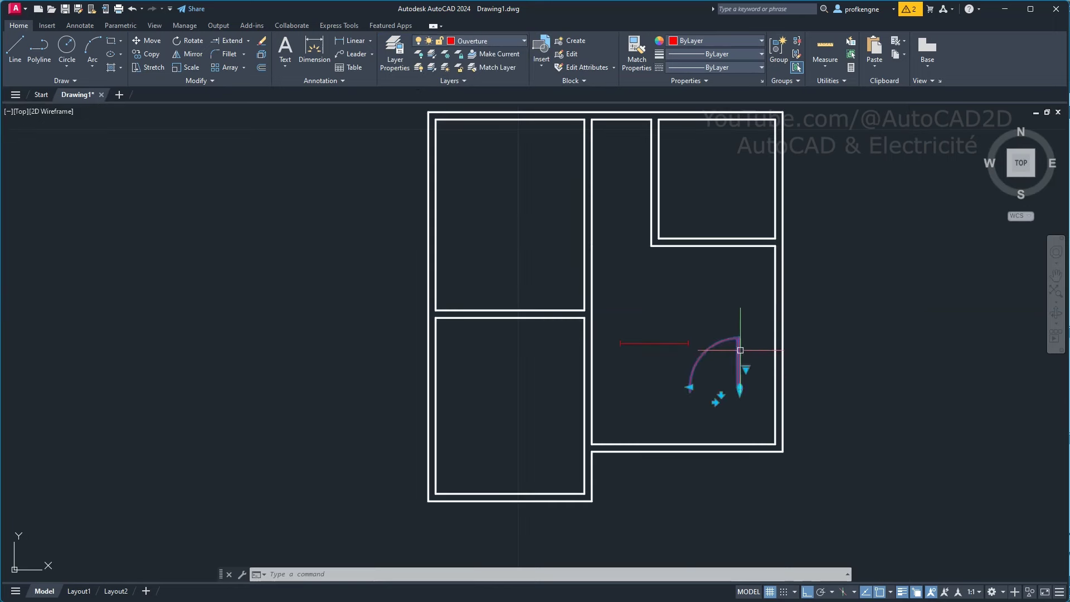
scroll(737, 355, "up", 2)
left_click_drag(660, 406, 691, 406)
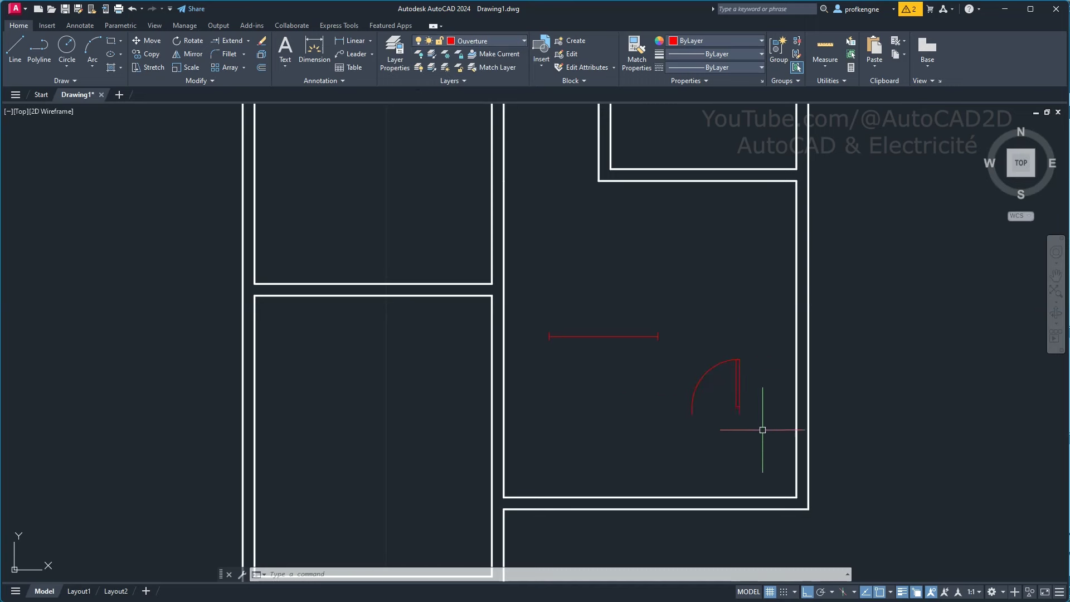
left_click(99, 11)
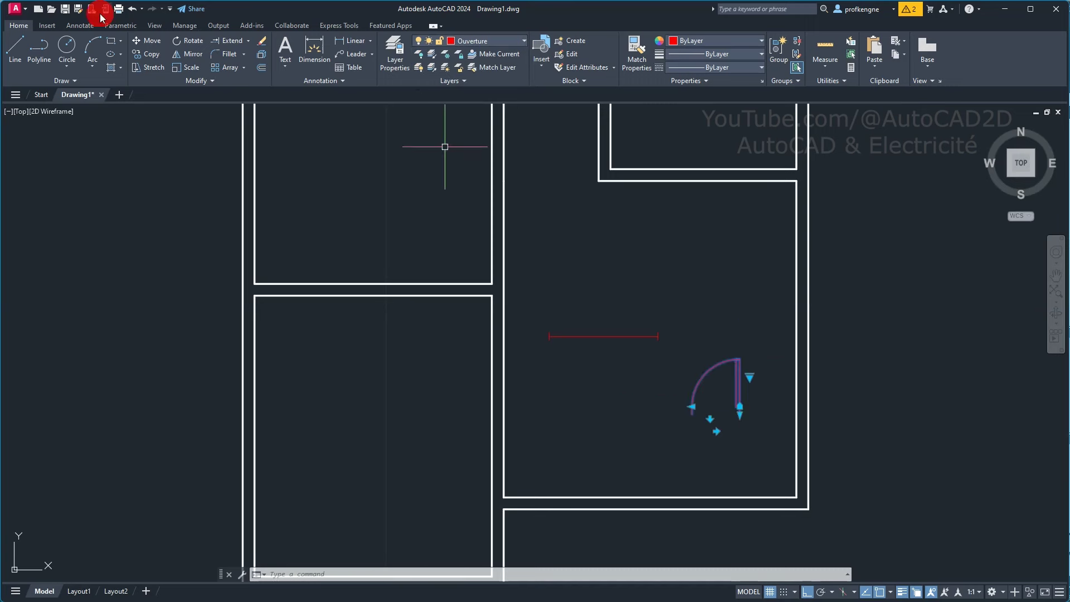
- Copy the red door from its jamb's lower end into both left rooms and the corridor top
left_click(146, 54)
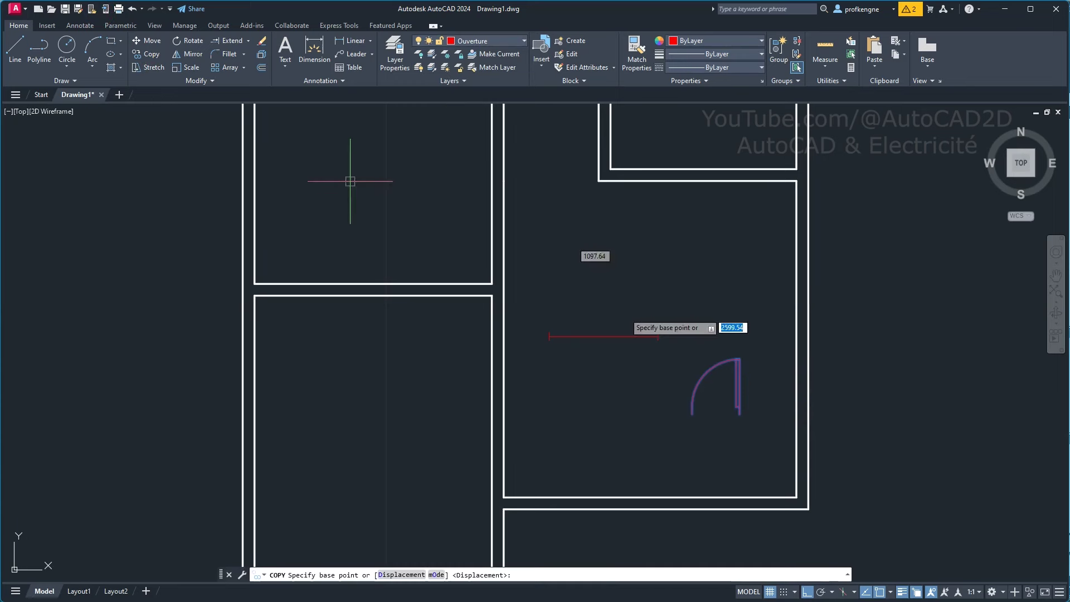
left_click(740, 415)
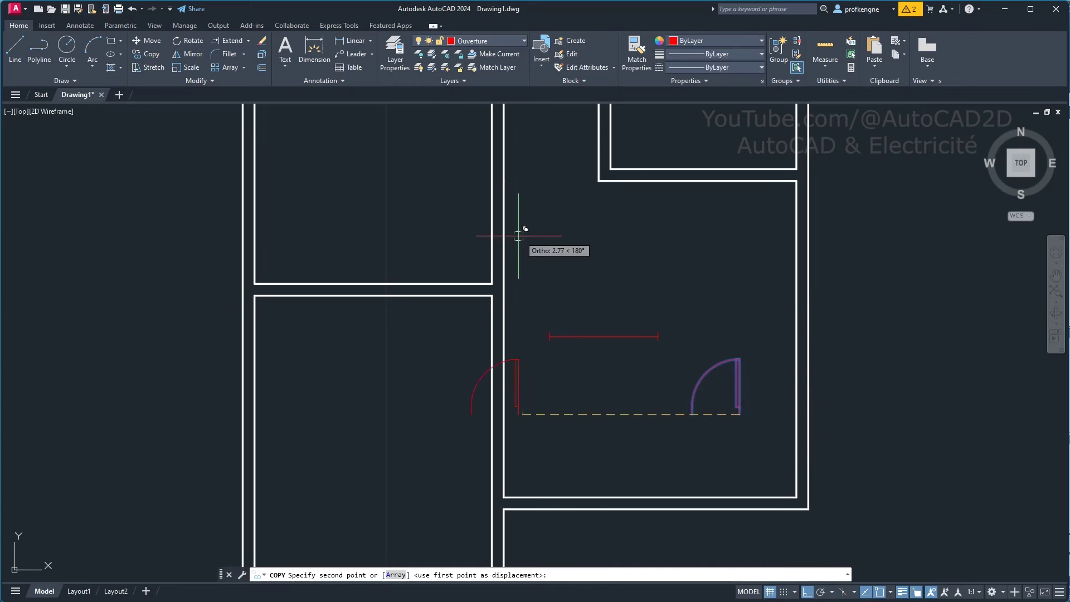
left_click(807, 591)
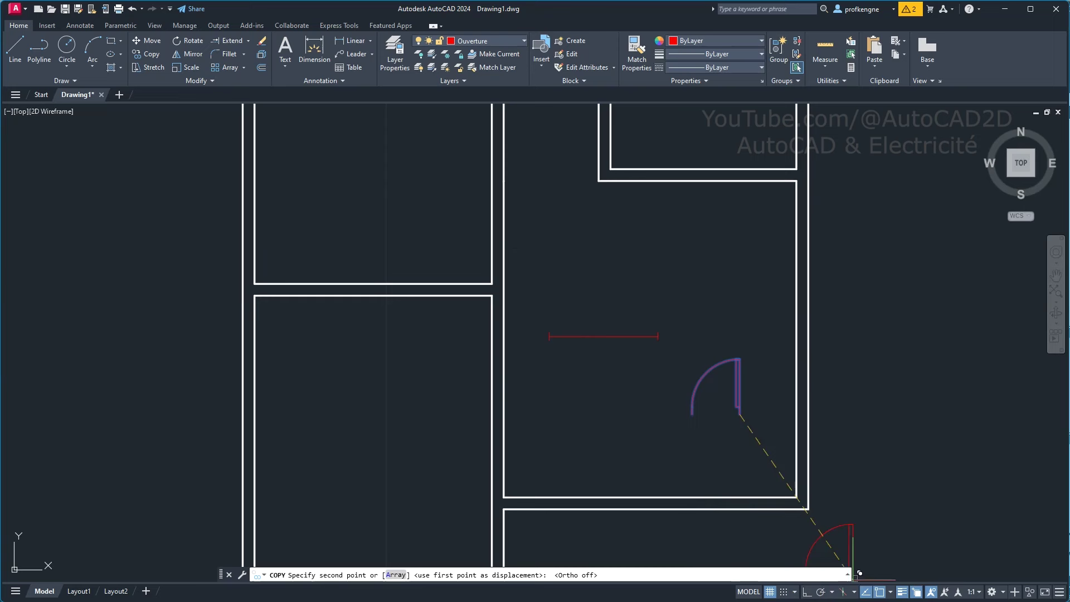
left_click(460, 241)
left_click(467, 367)
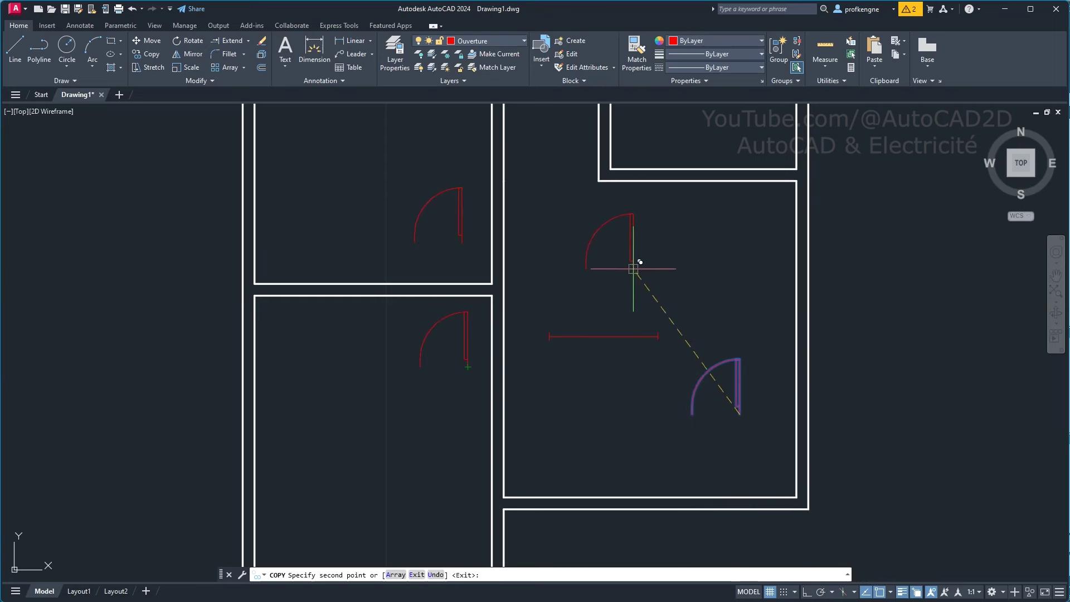
middle_click_drag(633, 262, 611, 370)
middle_click_drag(641, 192, 629, 312)
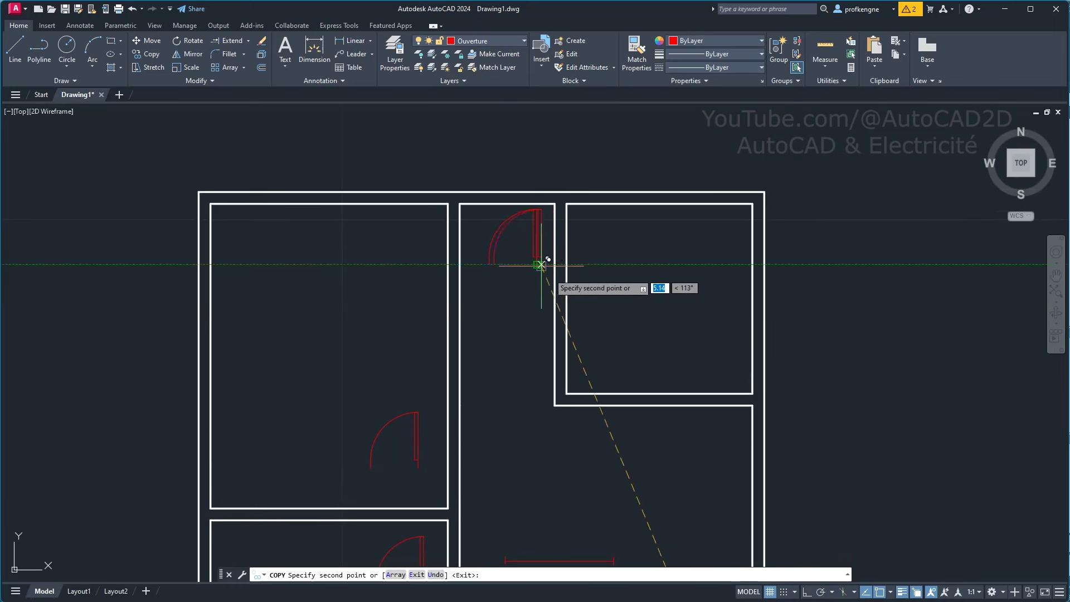
right_click(644, 306)
left_click(673, 315)
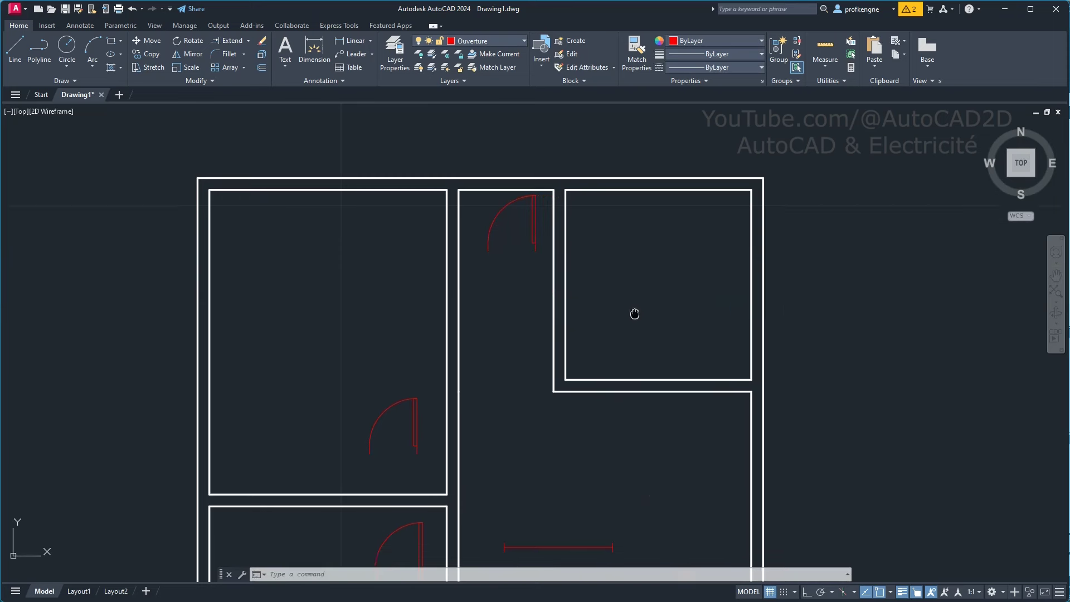
middle_click_drag(635, 312, 652, 293)
scroll(677, 401, "down", 2)
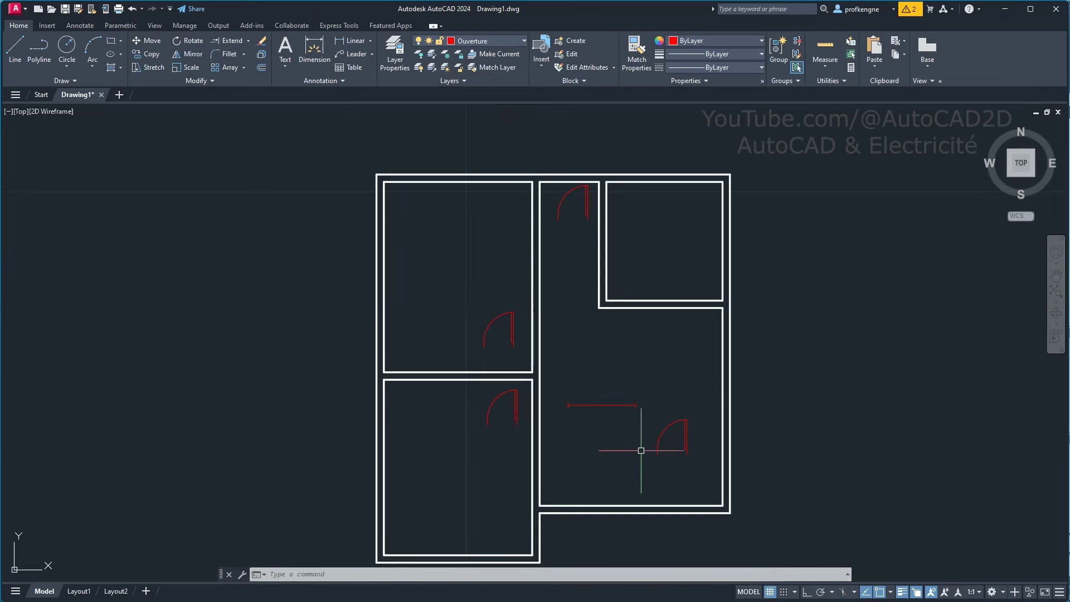
- Select the lower-left door copy, cancelling an accidental grip edit first
middle_click_drag(640, 471, 644, 421)
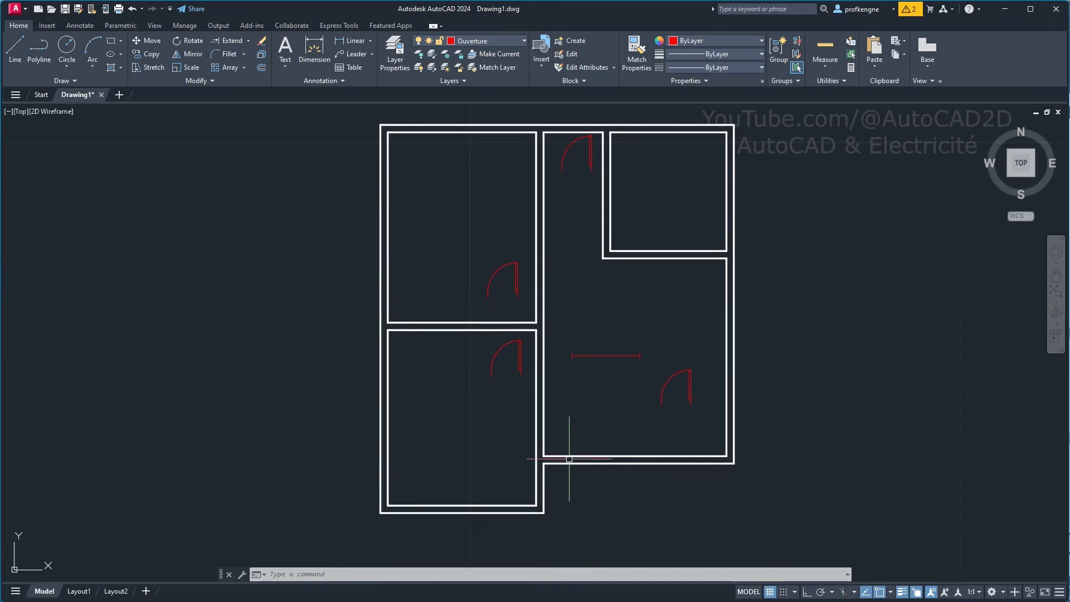
left_click(689, 385)
scroll(696, 409, "up", 4)
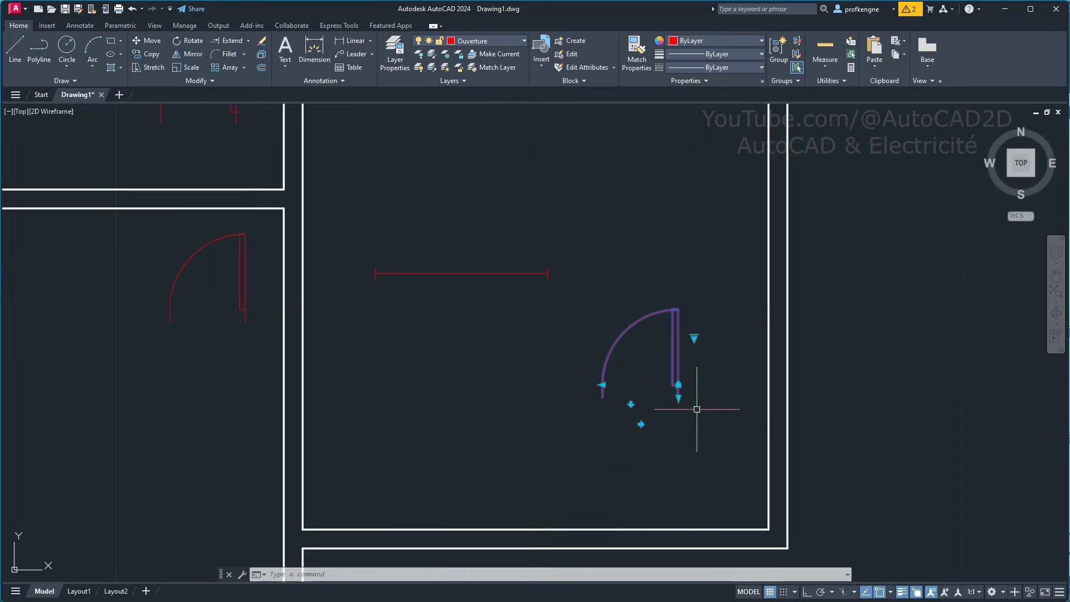
left_click(678, 384)
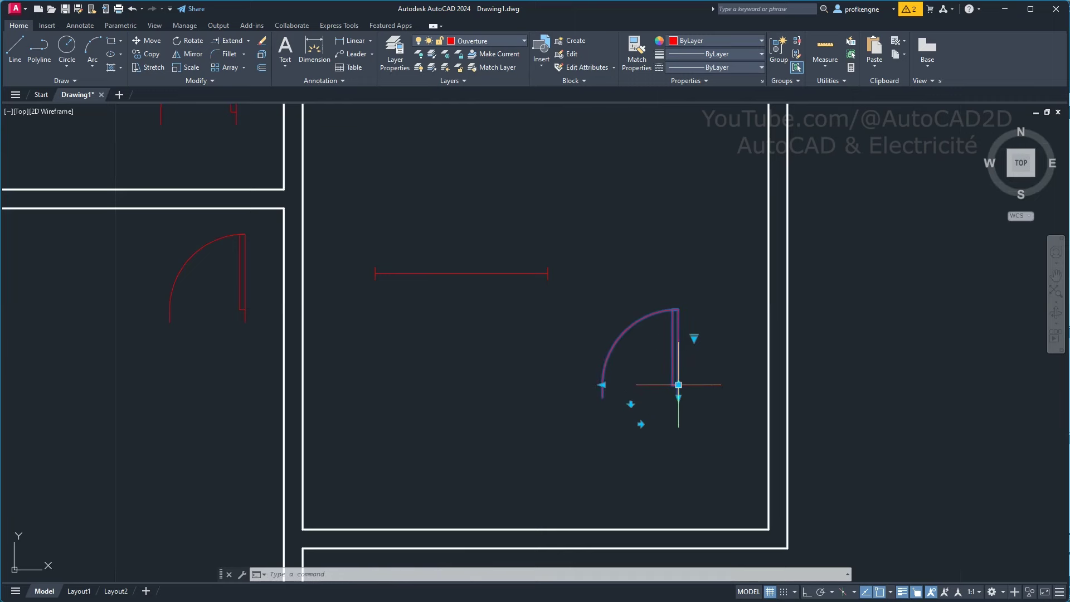
middle_click_drag(451, 432, 564, 306)
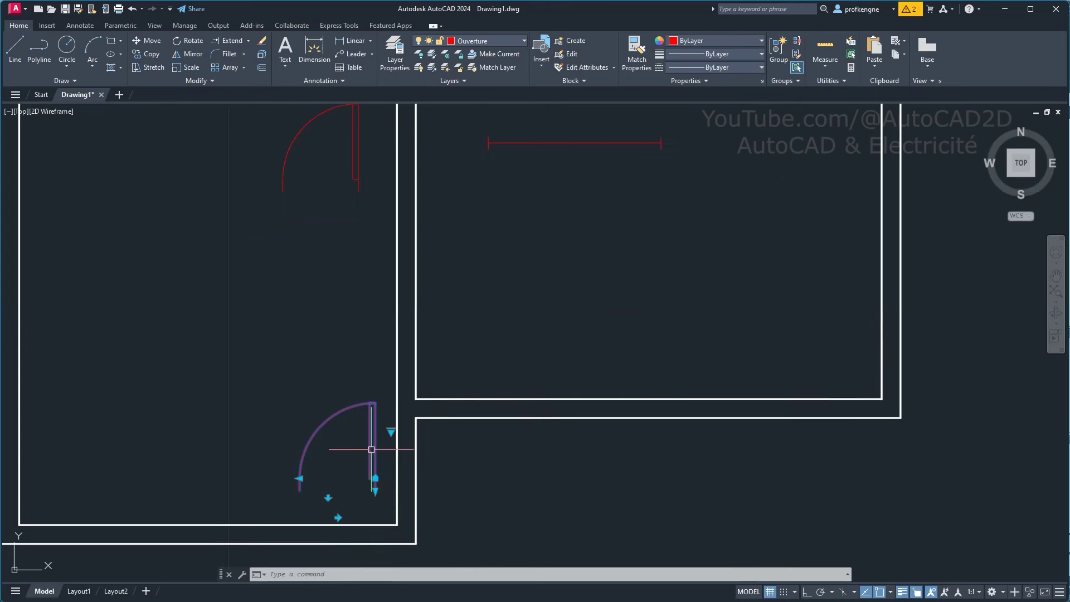
key("Escape")
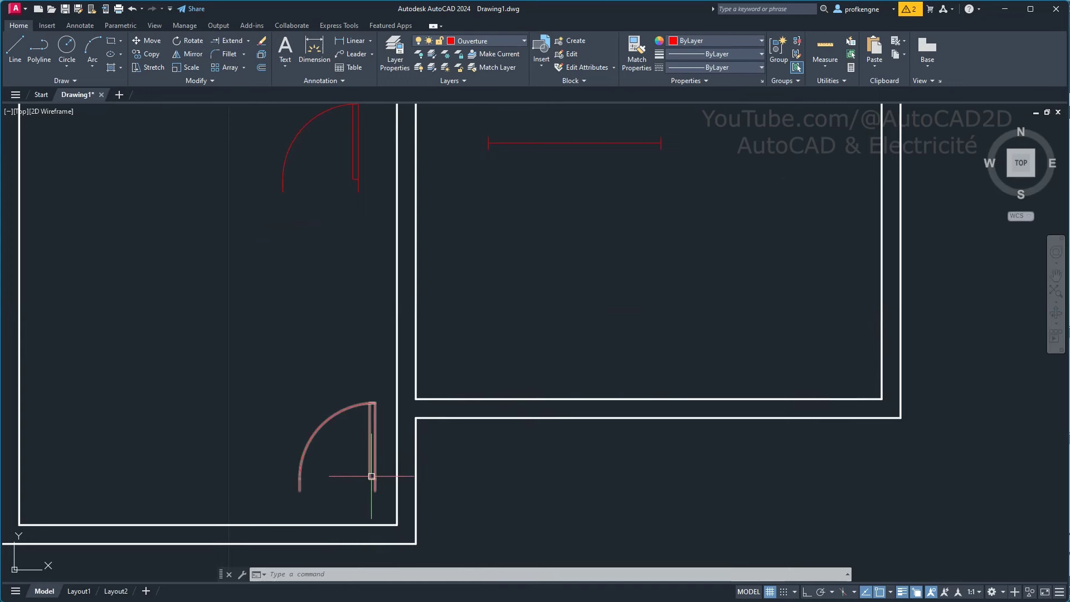
left_click(371, 476)
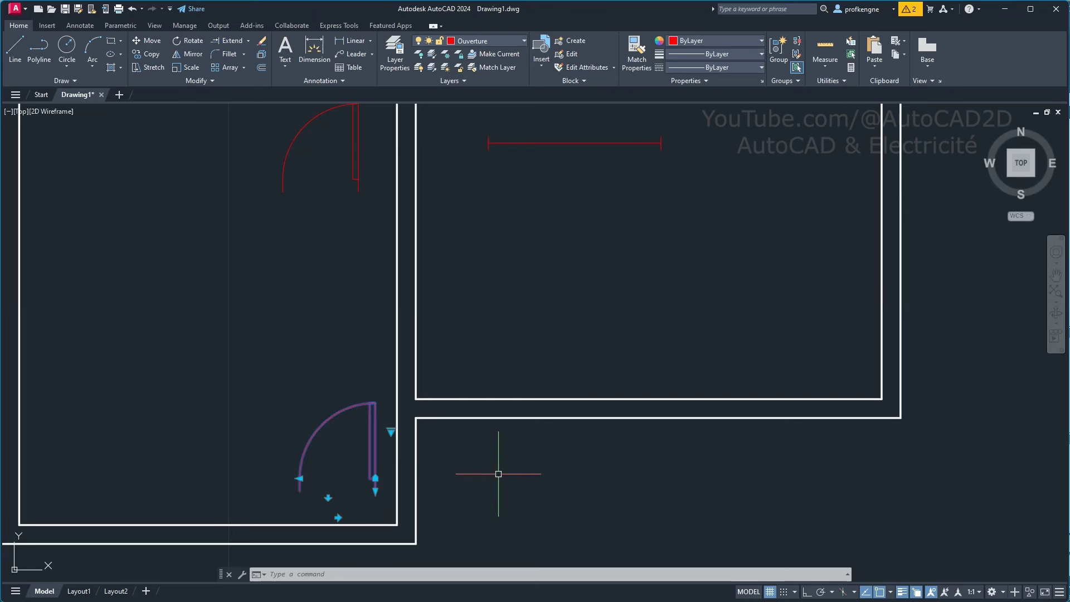
- Align the door's bottom end and top corner to the inner wall corner and bottom wall line
type("al")
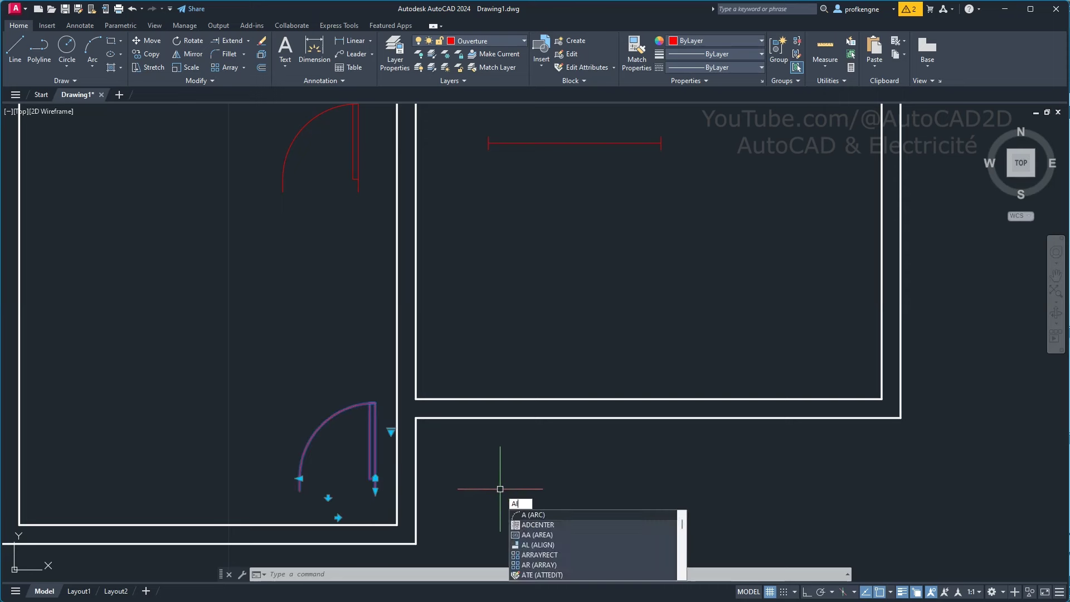
type("i")
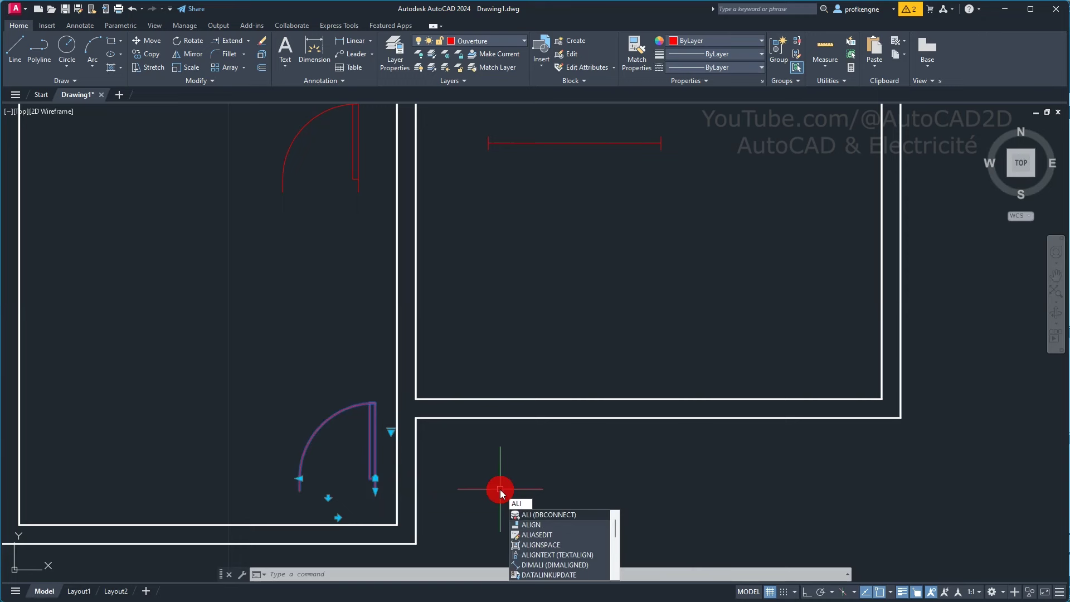
key("Down")
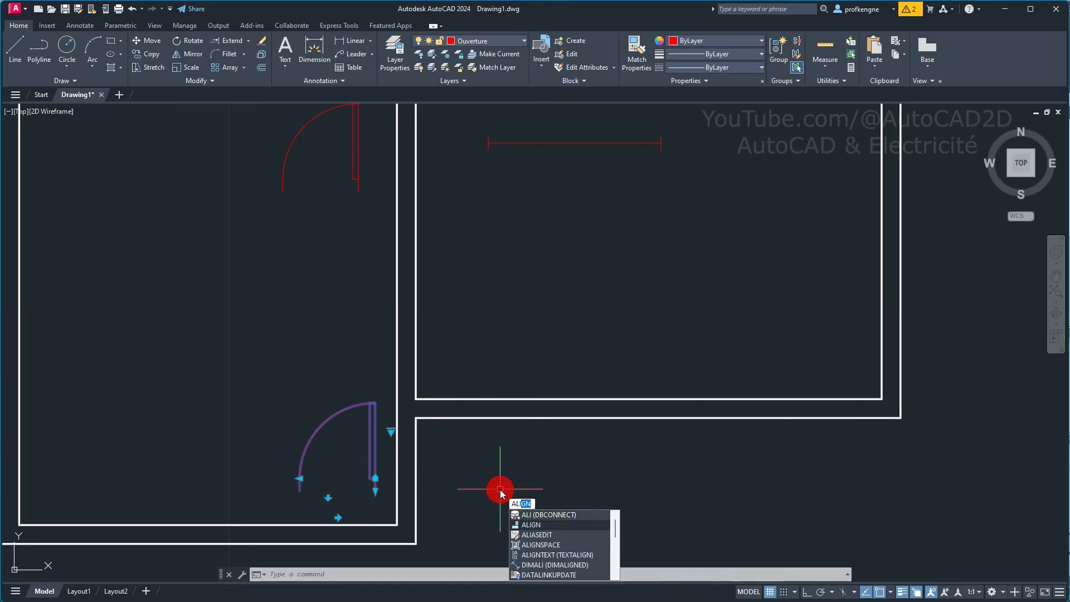
key("Return")
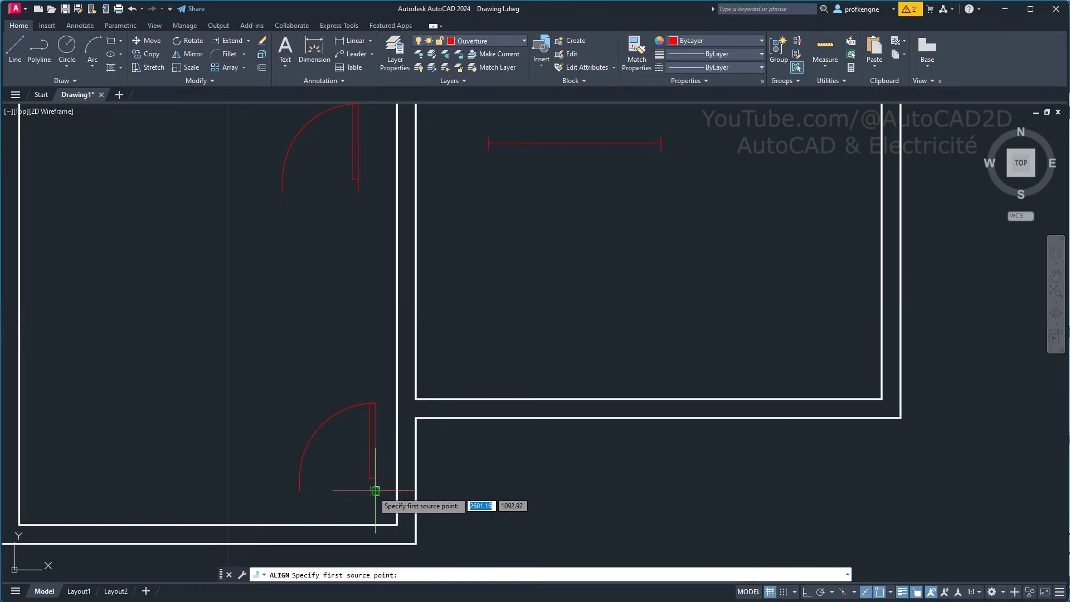
left_click(374, 491)
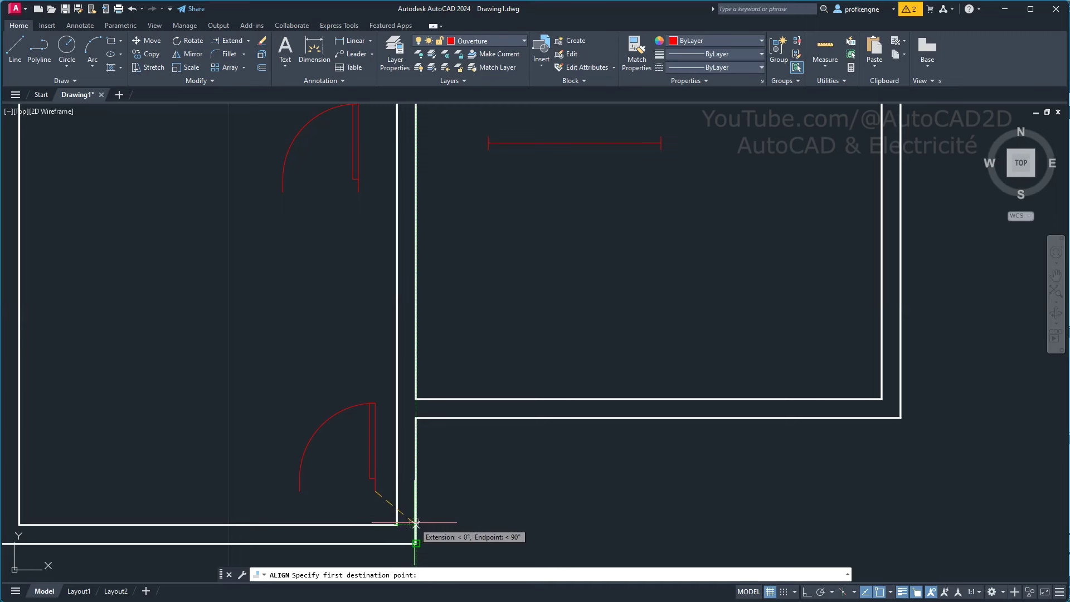
left_click(414, 523)
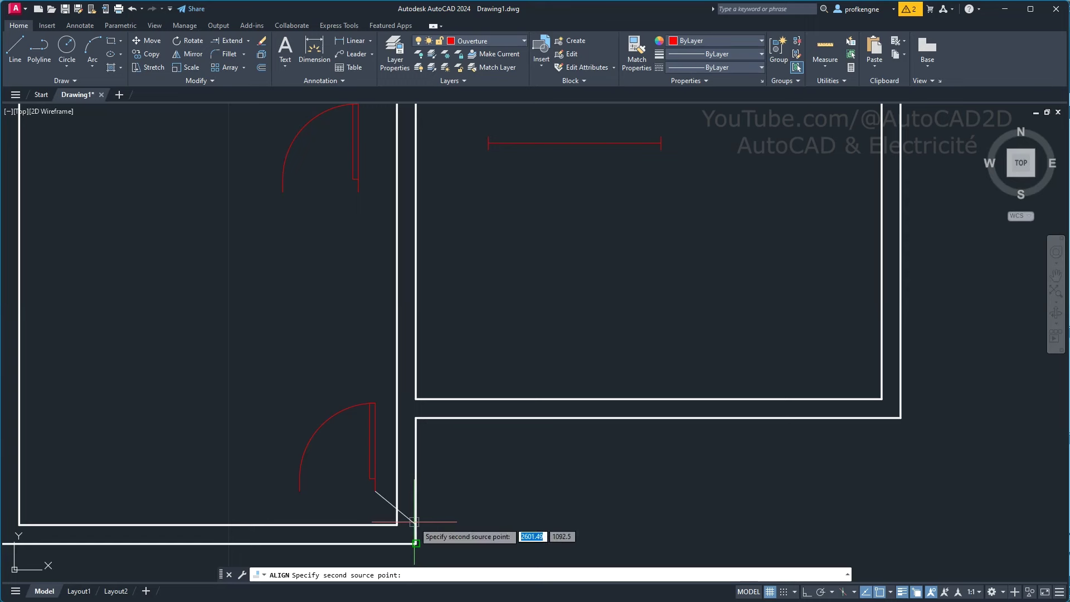
left_click(375, 402)
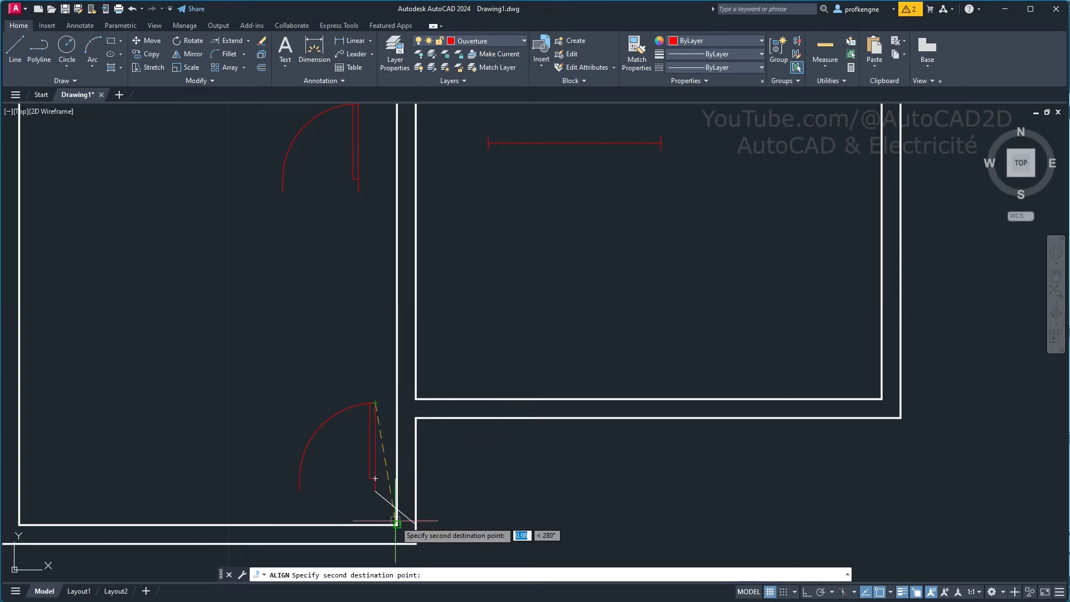
left_click(279, 524)
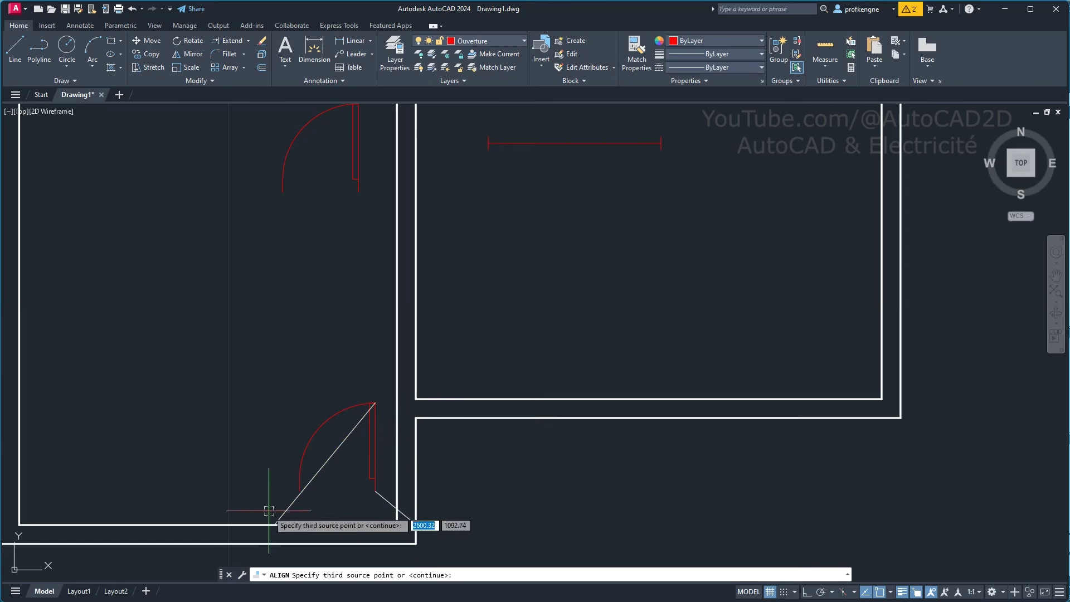
right_click(250, 481)
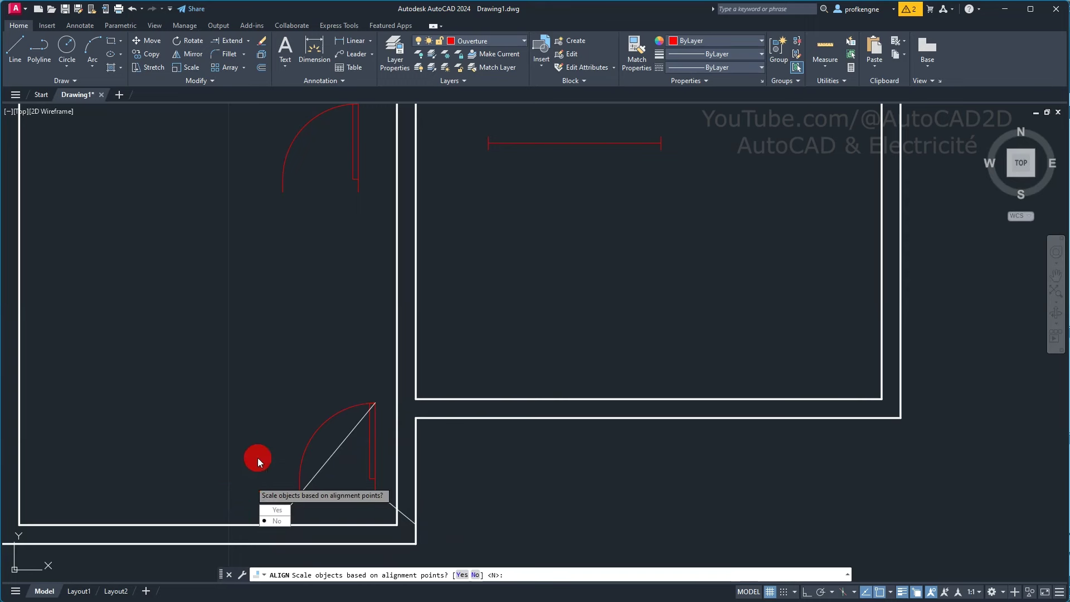
left_click(276, 510)
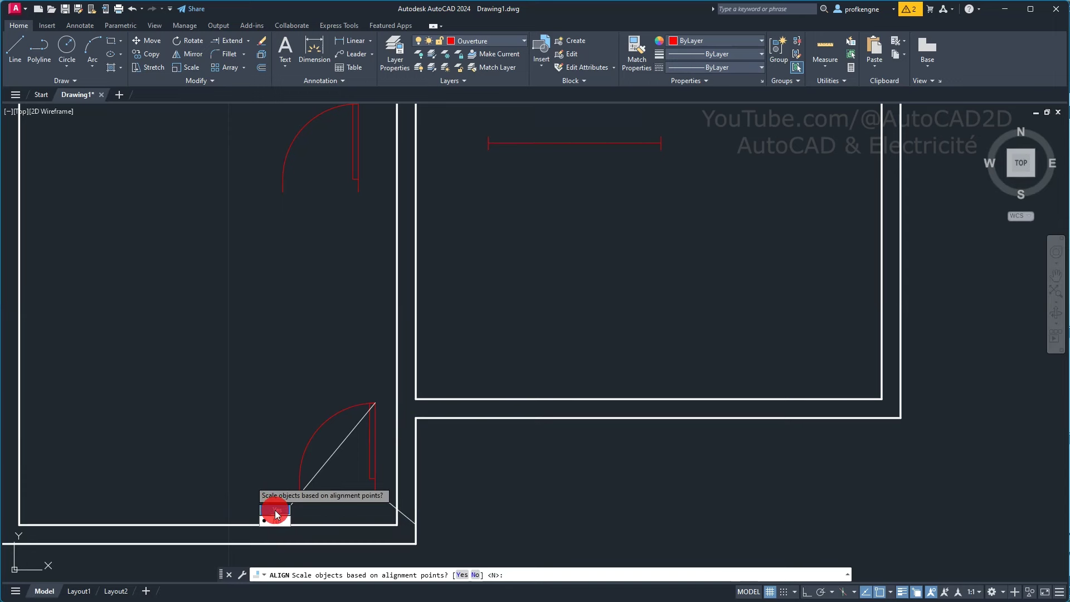
- Mirror the aligned door about the wall line, keeping only the flipped copy
middle_click_drag(381, 469, 367, 374)
left_click(392, 436)
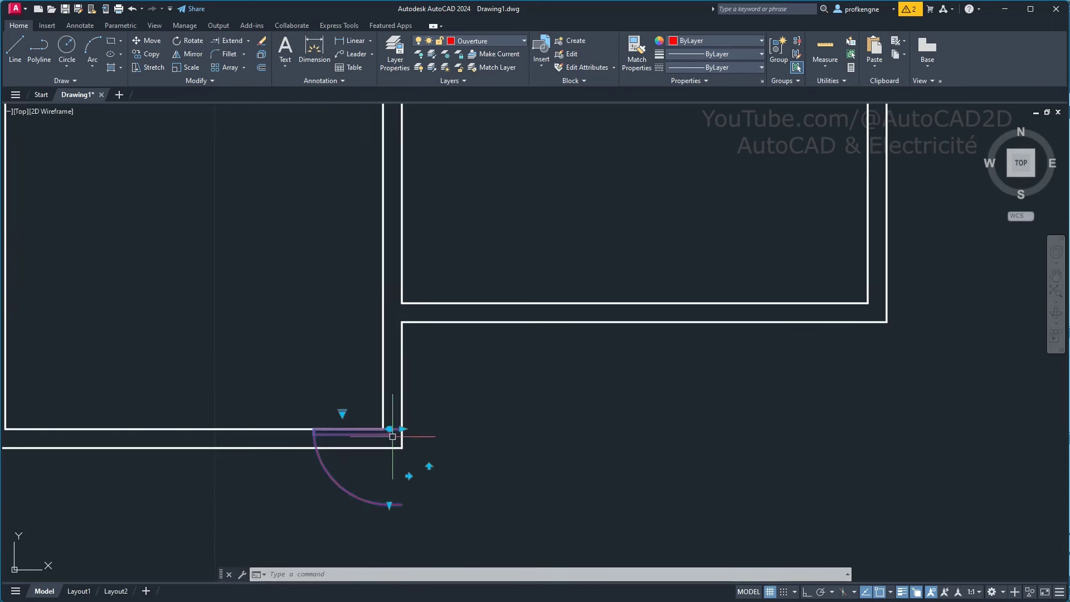
scroll(436, 436, "up", 4)
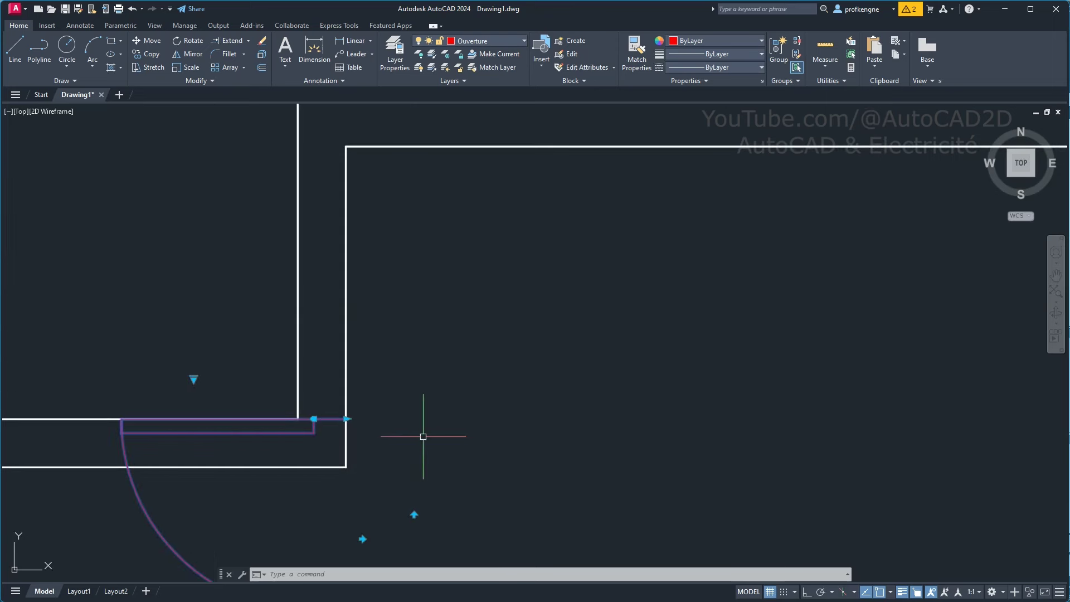
type("MI")
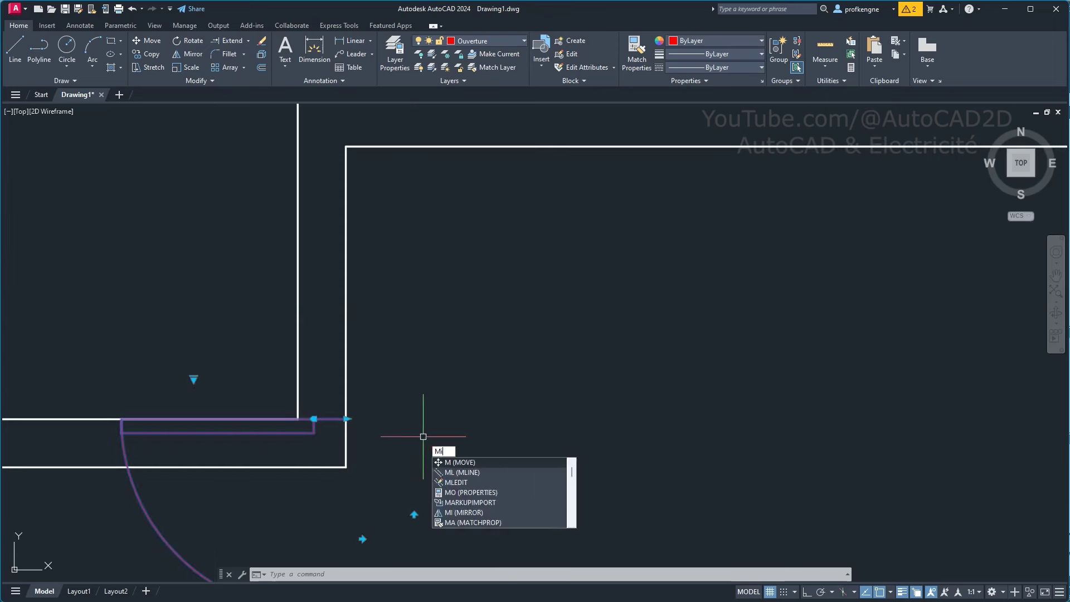
key("Return")
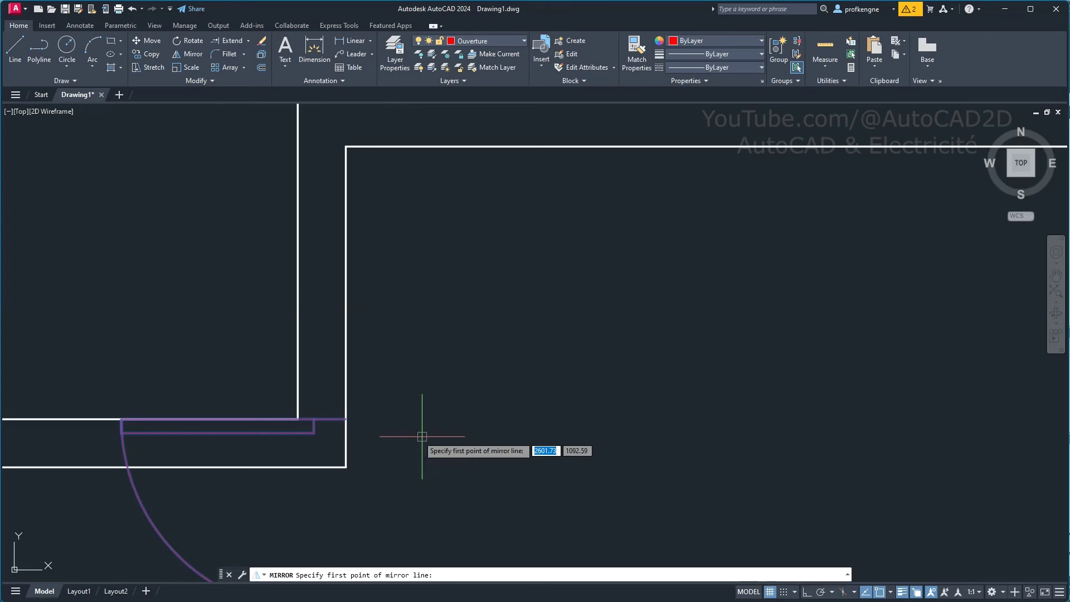
left_click(343, 418)
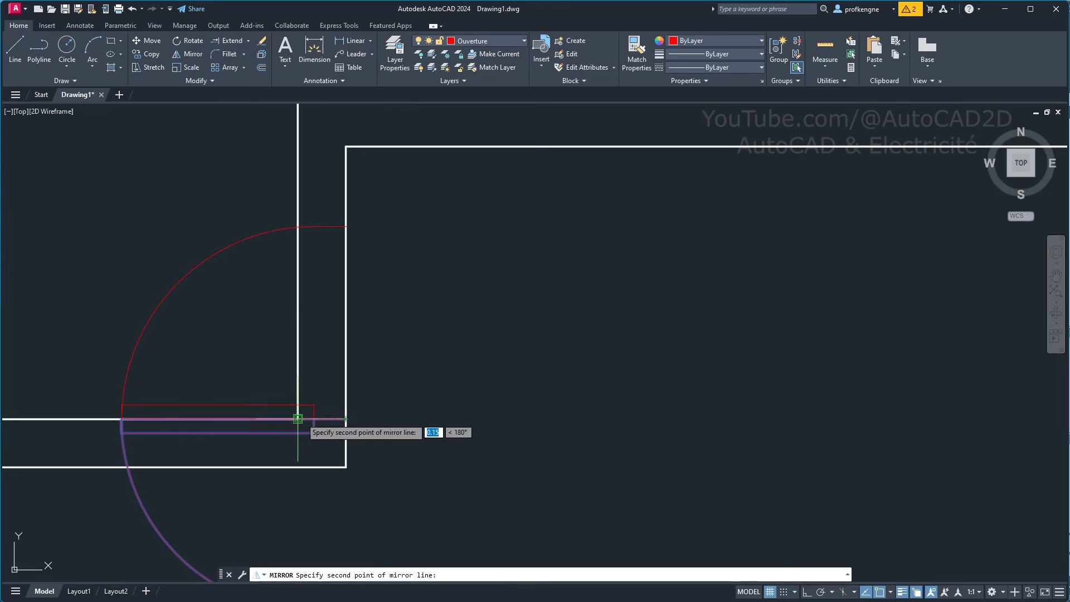
left_click(300, 419)
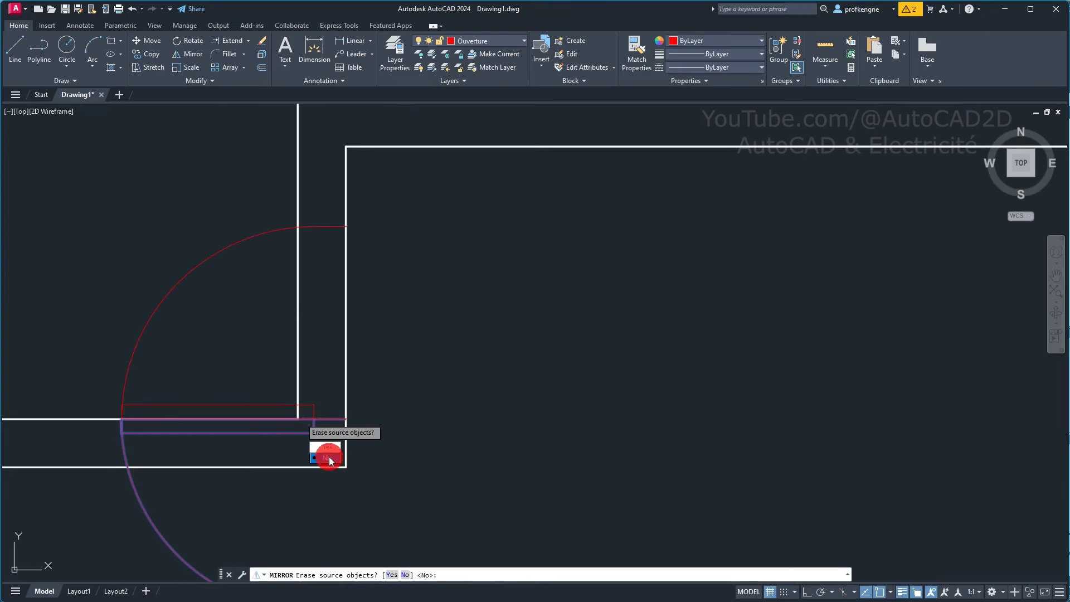
left_click(330, 461)
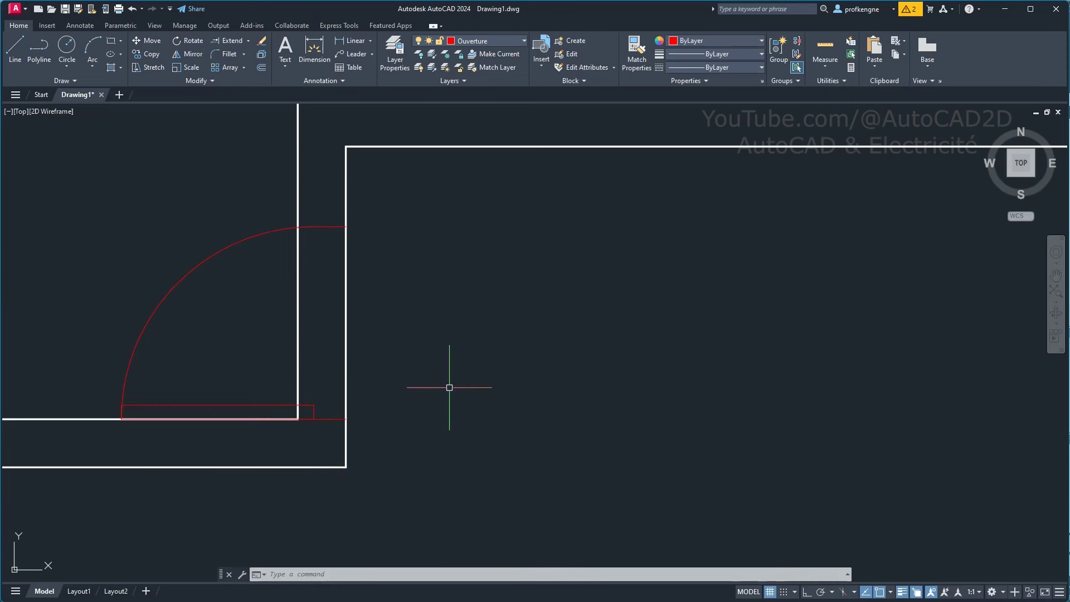
- Nudge the mirrored door up two steps into the opening
left_click(287, 406)
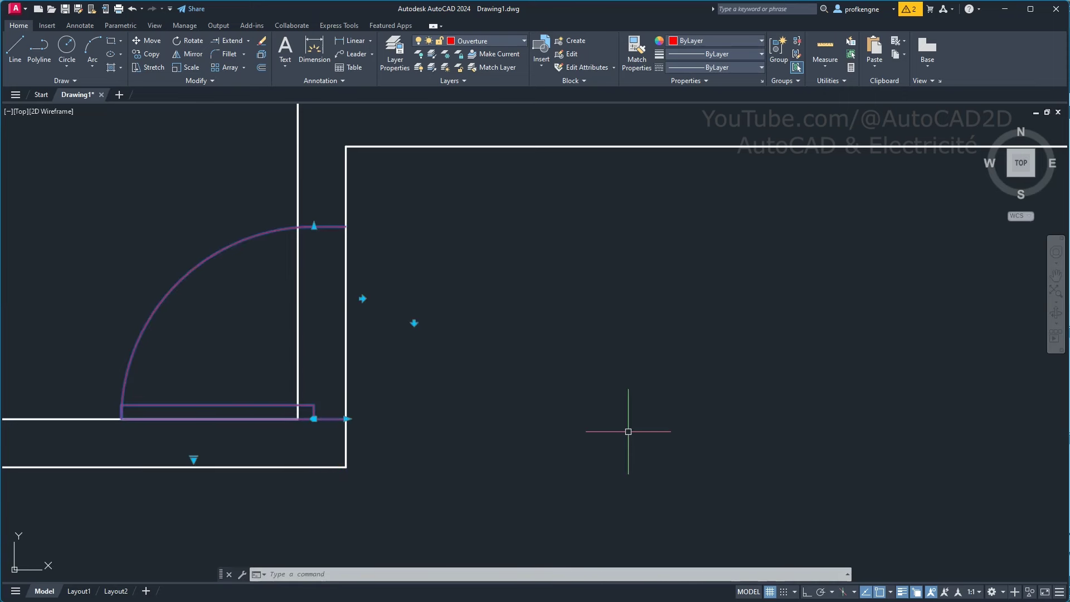
key("ctrl+Up")
key("ctrl+Up")
key("ctrl+Up")
key("ctrl+Up")
key("ctrl+Up")
key("ctrl+Up")
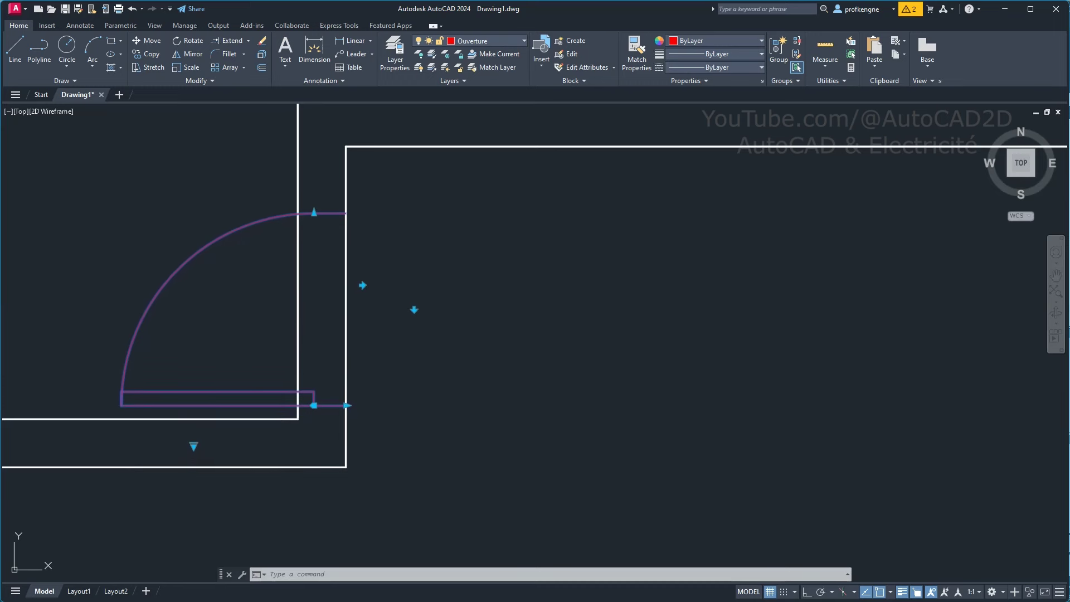
key("ctrl+Up")
key("ctrl+Up")
key("ctrl+Up")
key("ctrl+Up")
key("Escape")
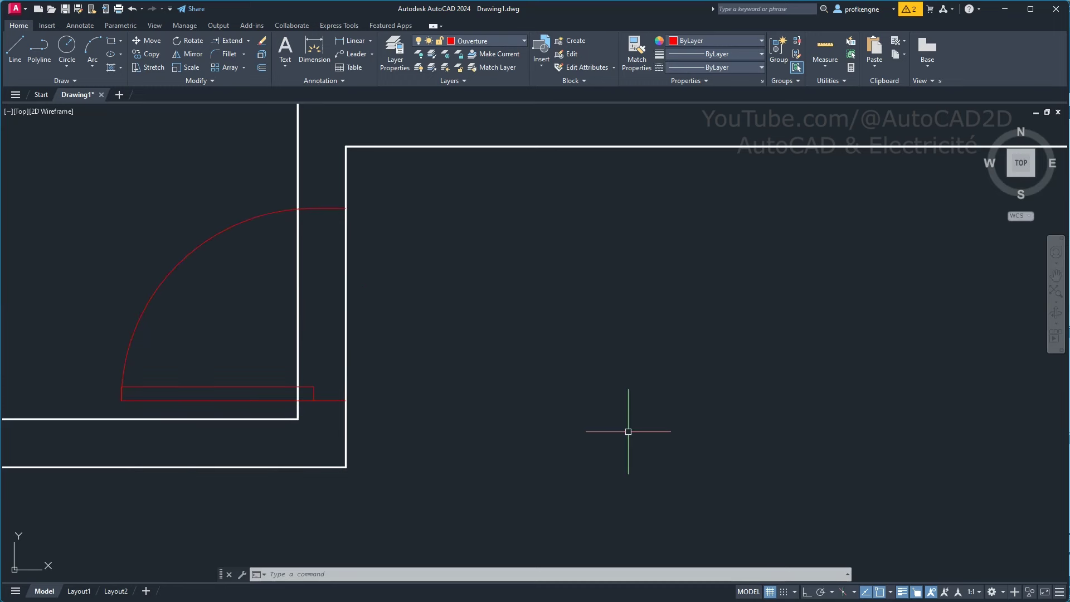
scroll(572, 376, "down", 5)
mouse_move(631, 203)
middle_mouse_down()
mouse_move(613, 272)
mouse_move(513, 294)
middle_mouse_up()
scroll(425, 289, "up", 2)
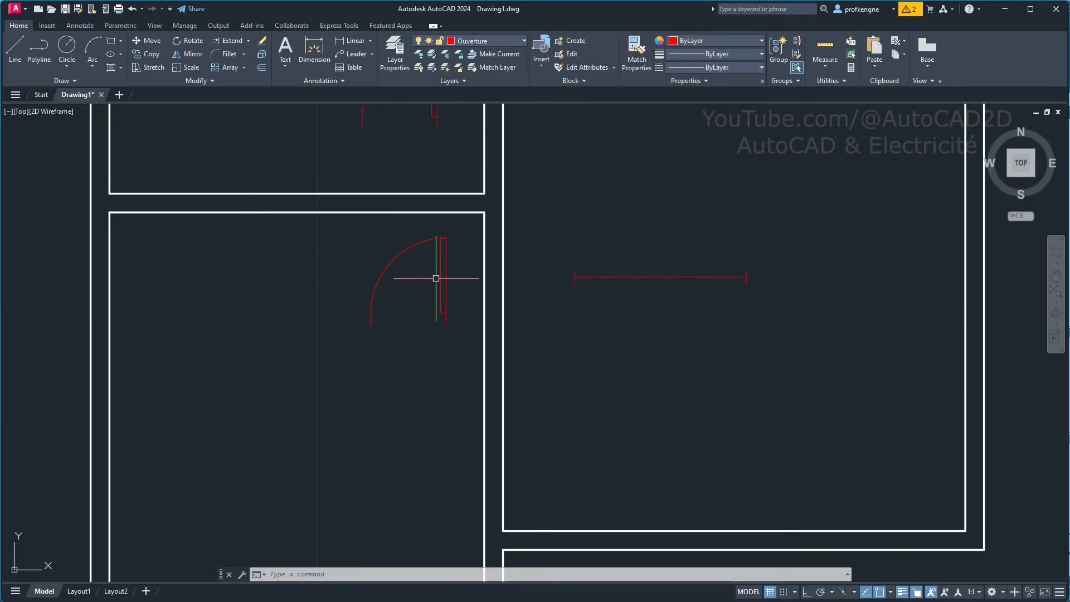
- Align the left-room door from its lower end onto the wall corner and wall line, unscaled
left_click(446, 290)
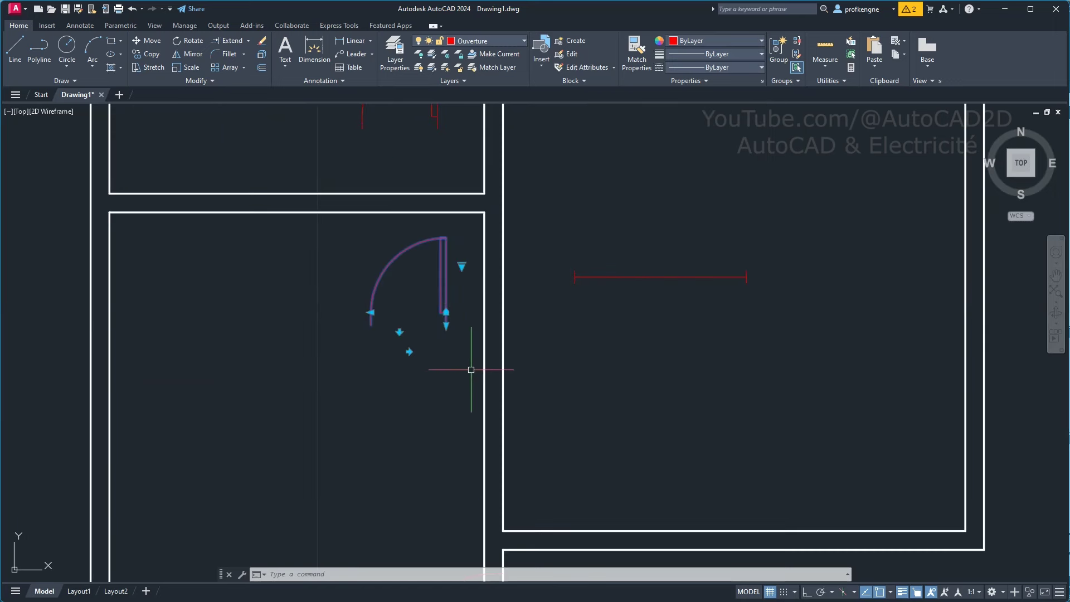
type("ali")
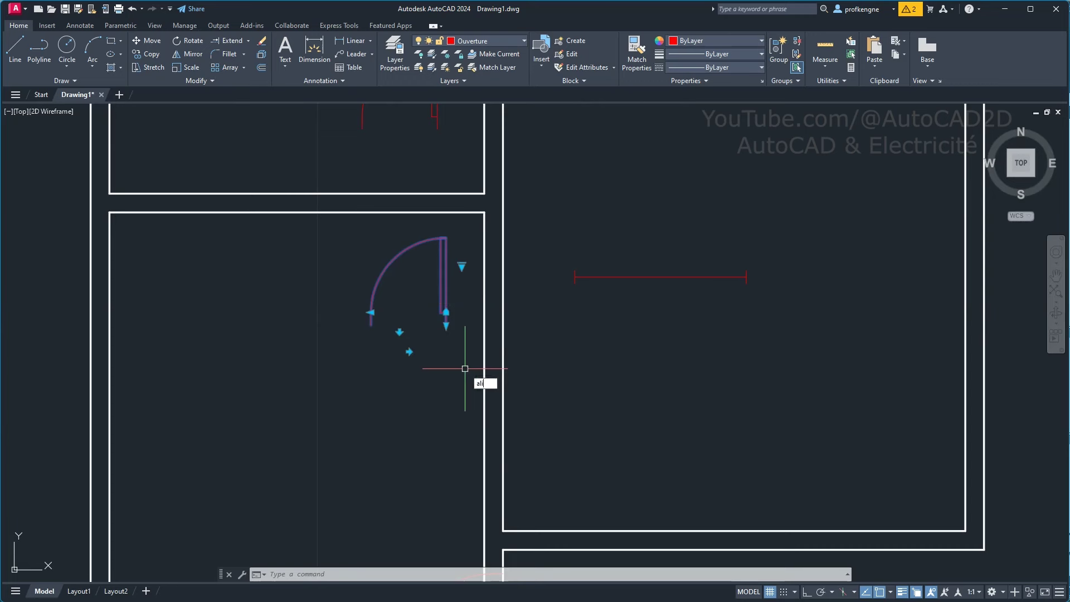
left_click(466, 370)
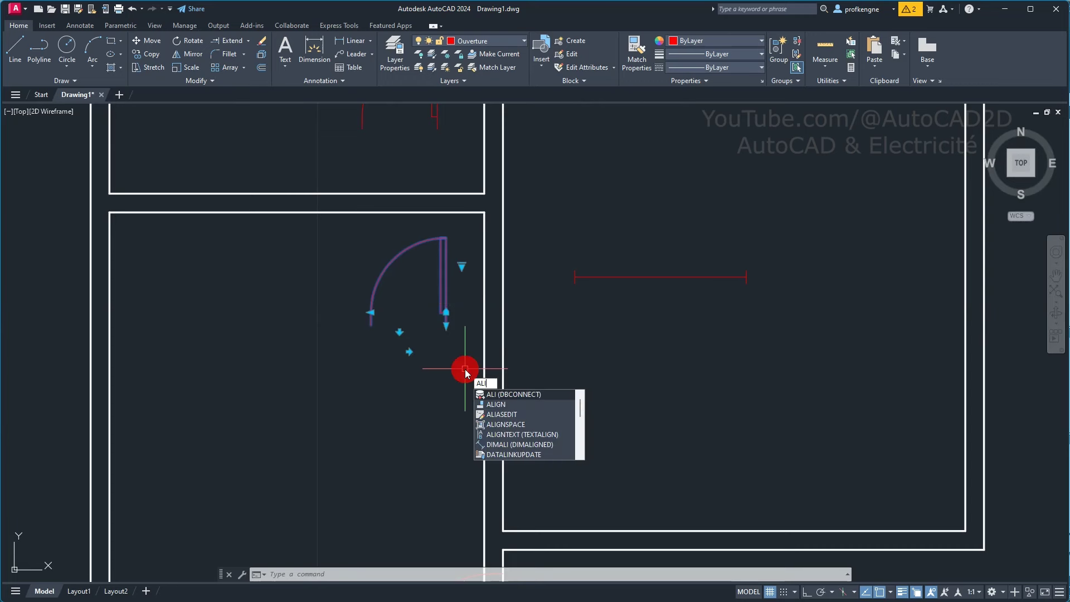
key("Down")
key("Down")
key("Up")
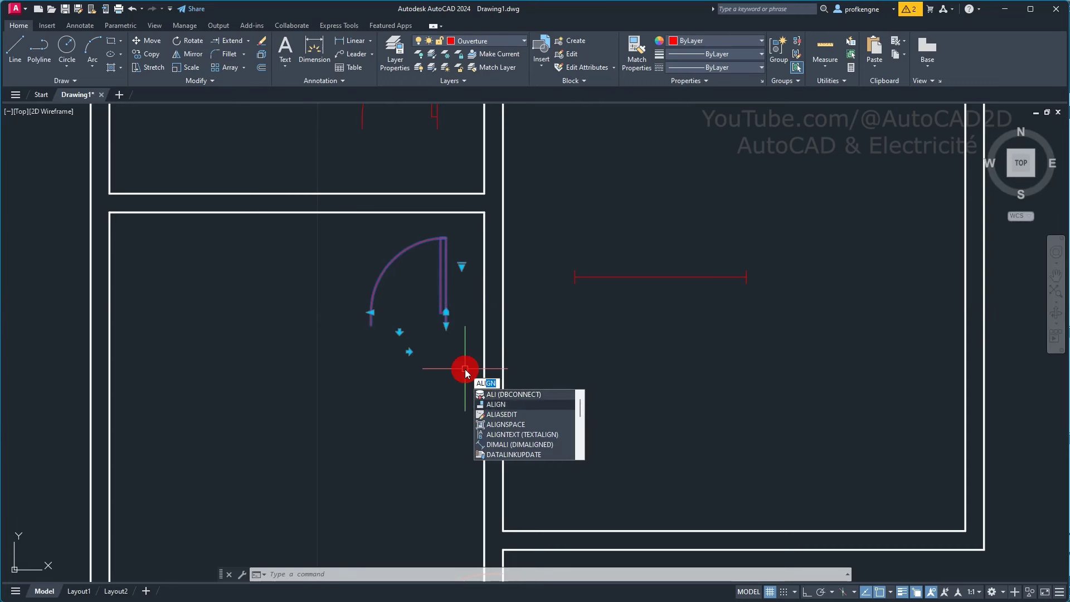
key("Return")
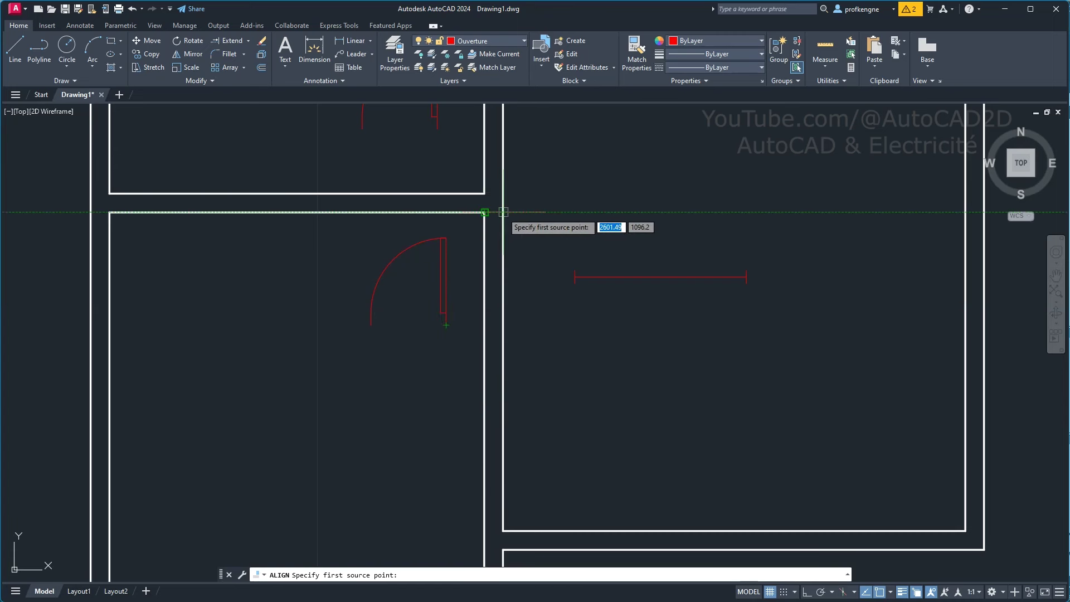
left_click(447, 324)
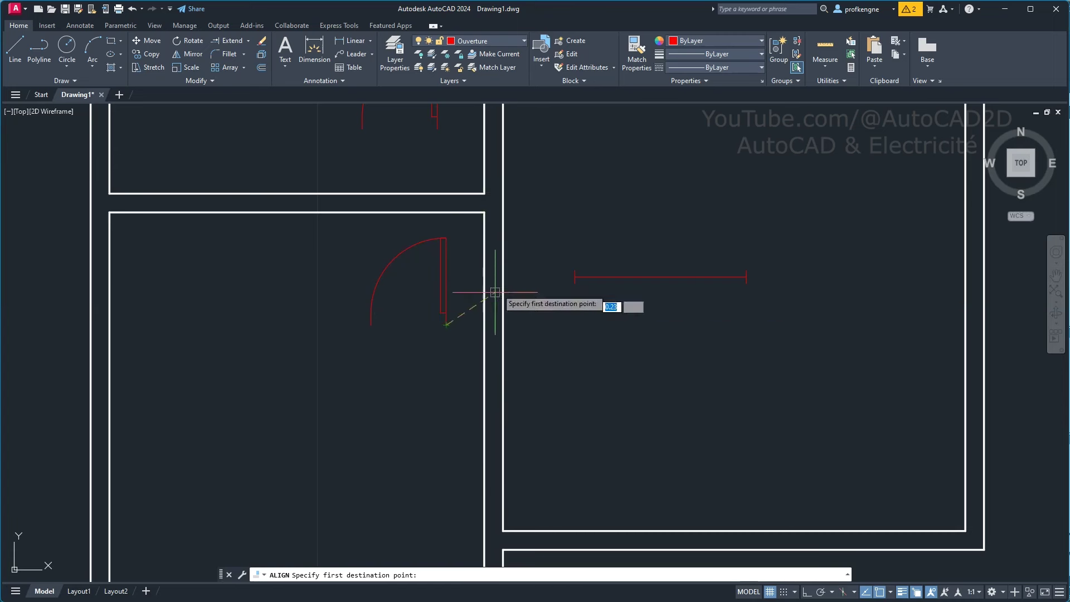
left_click(502, 212)
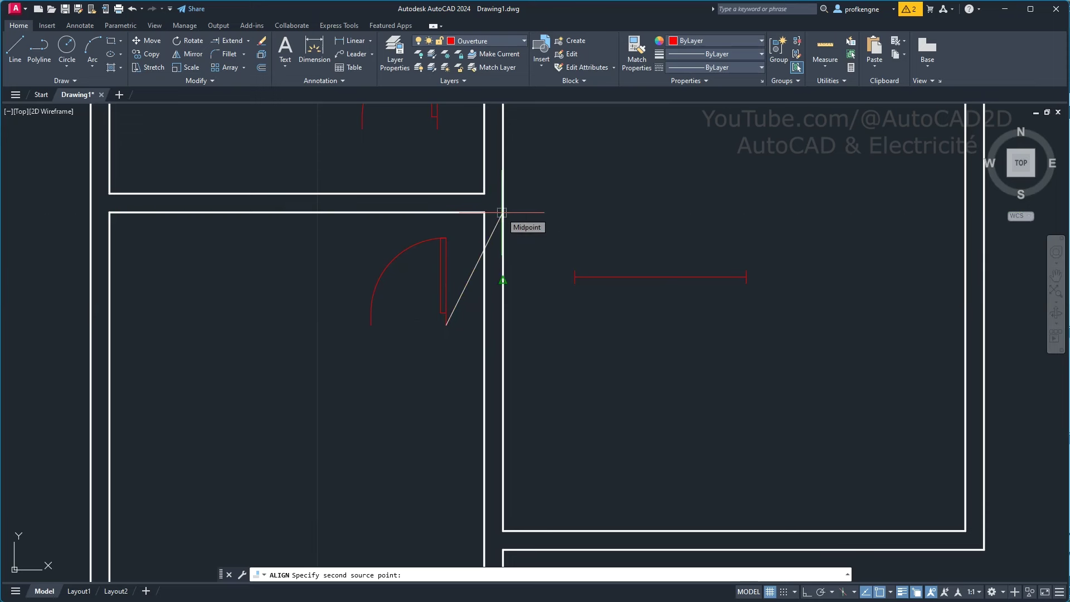
left_click(446, 238)
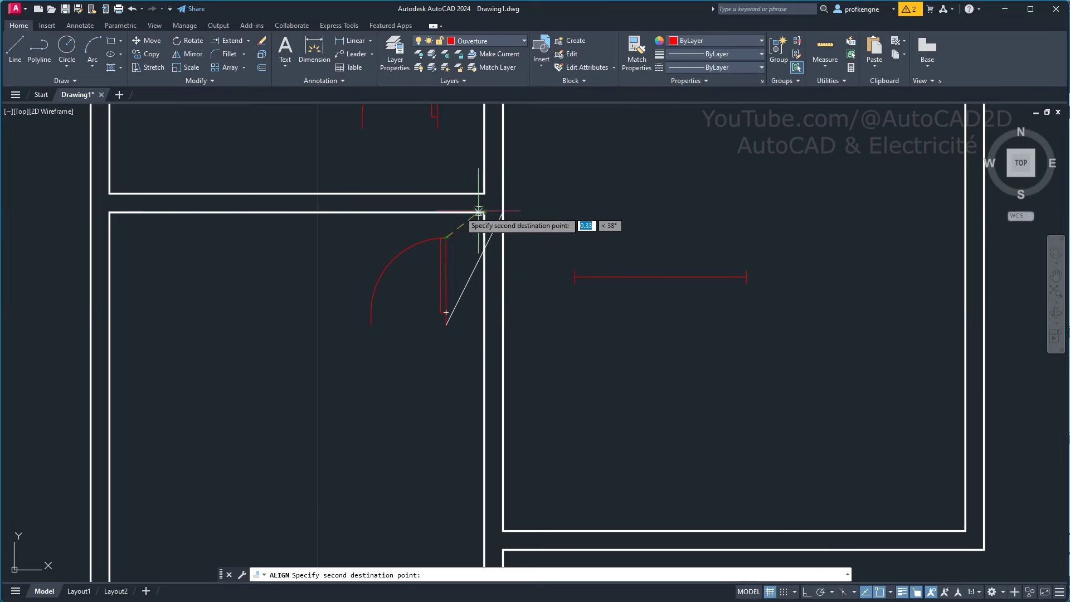
left_click(402, 212)
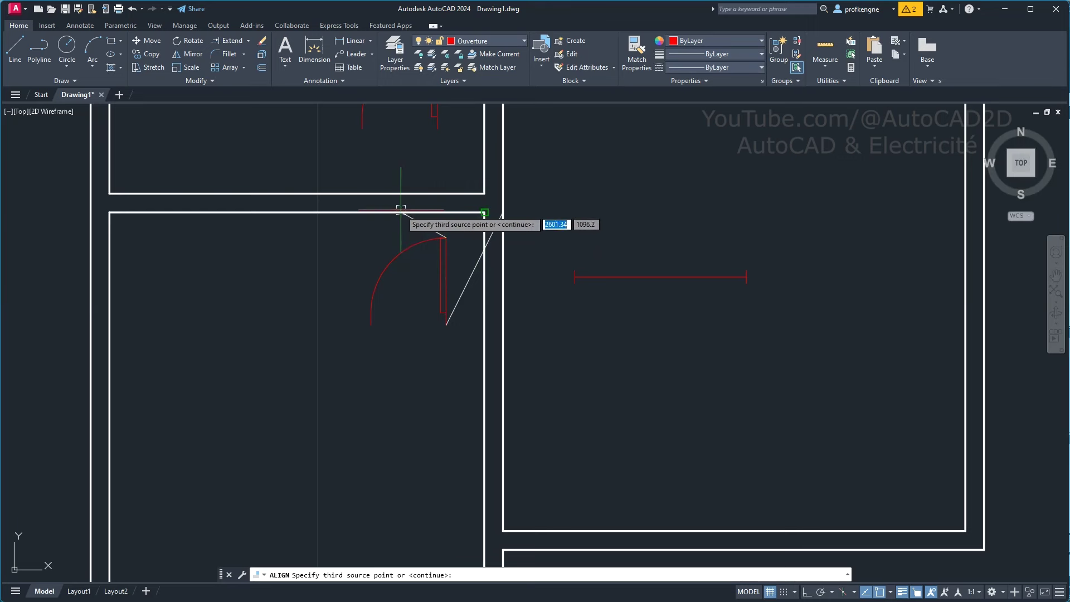
right_click(368, 239)
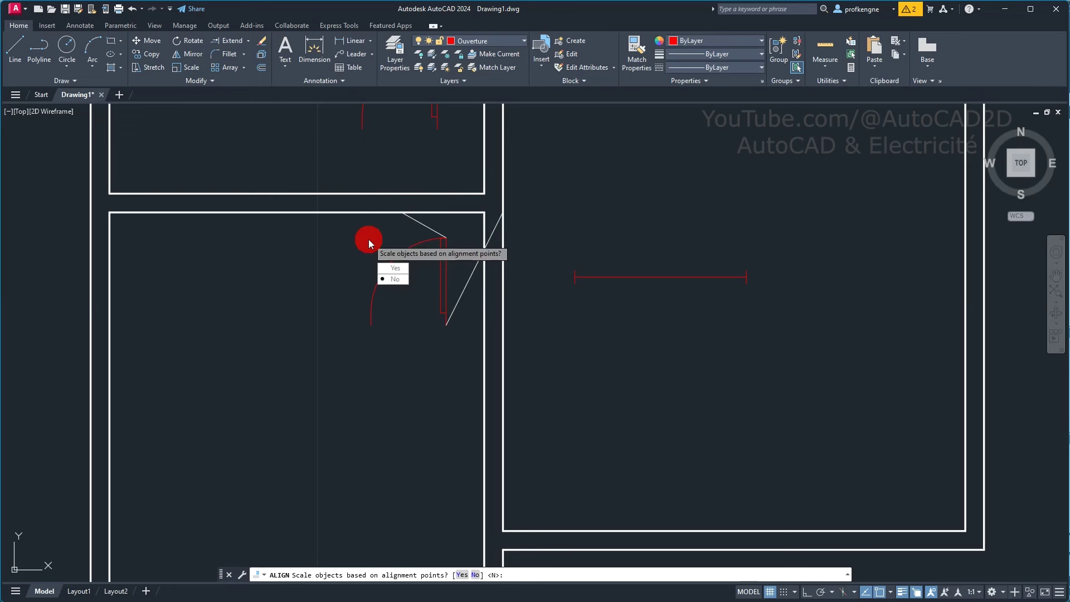
key("Return")
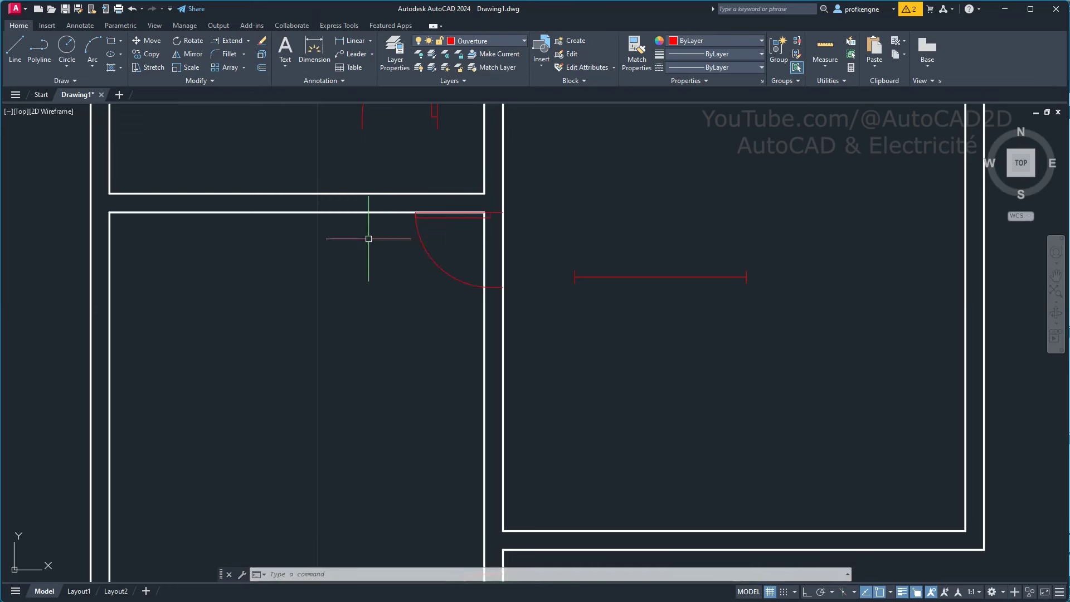
- Nudge the aligned door down two steps into the opening
left_click(458, 277)
key("ctrl+Down")
key("ctrl+Down")
key("ctrl+Down")
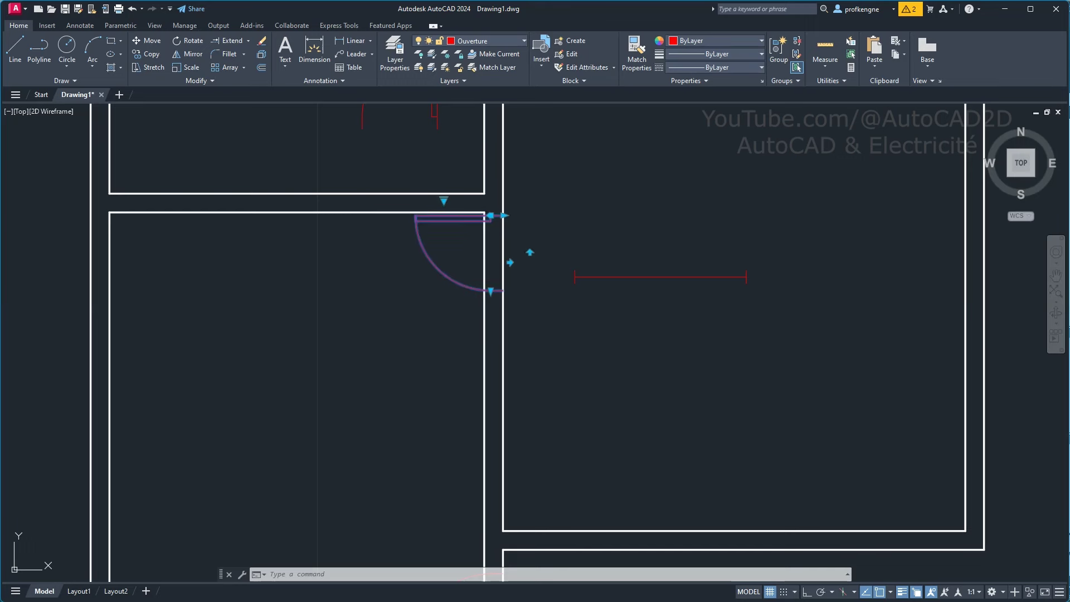
key("ctrl+Down")
key("ctrl+Down")
key("ctrl+Down")
key("ctrl+Down")
key("ctrl+Down")
key("ctrl+Down")
key("Escape")
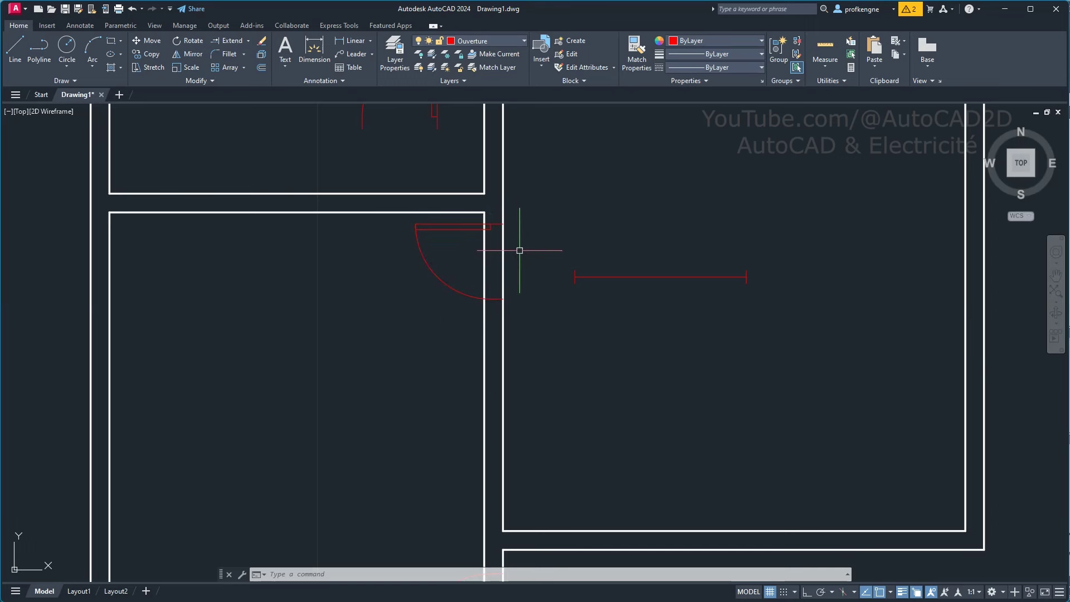
scroll(518, 251, "down", 2)
- Select the upper-left room's door and start the AL align command
middle_click_drag(523, 232, 509, 318)
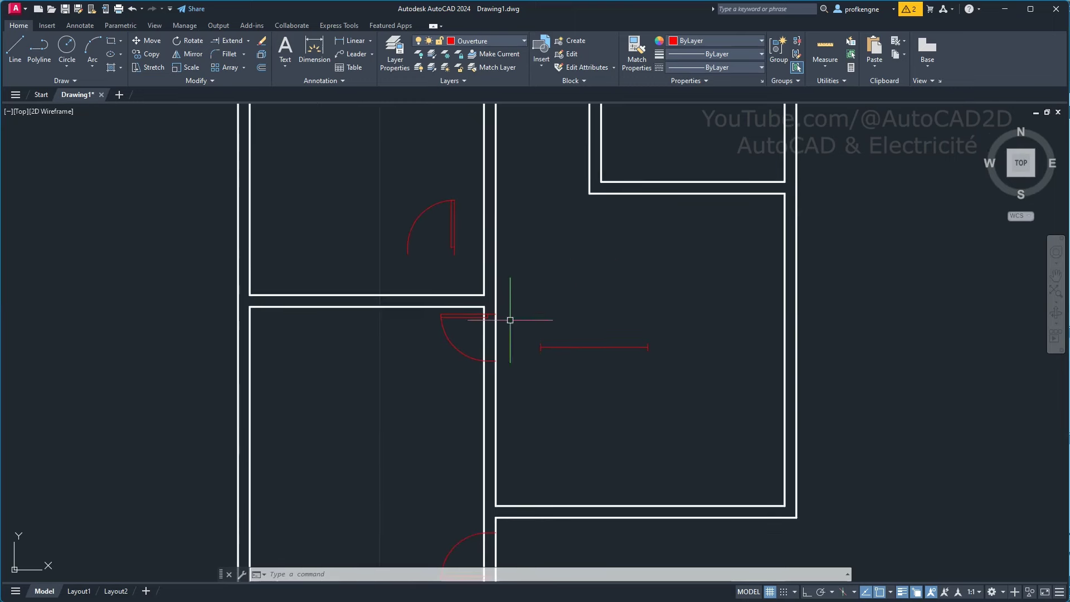
scroll(509, 317, "up", 2)
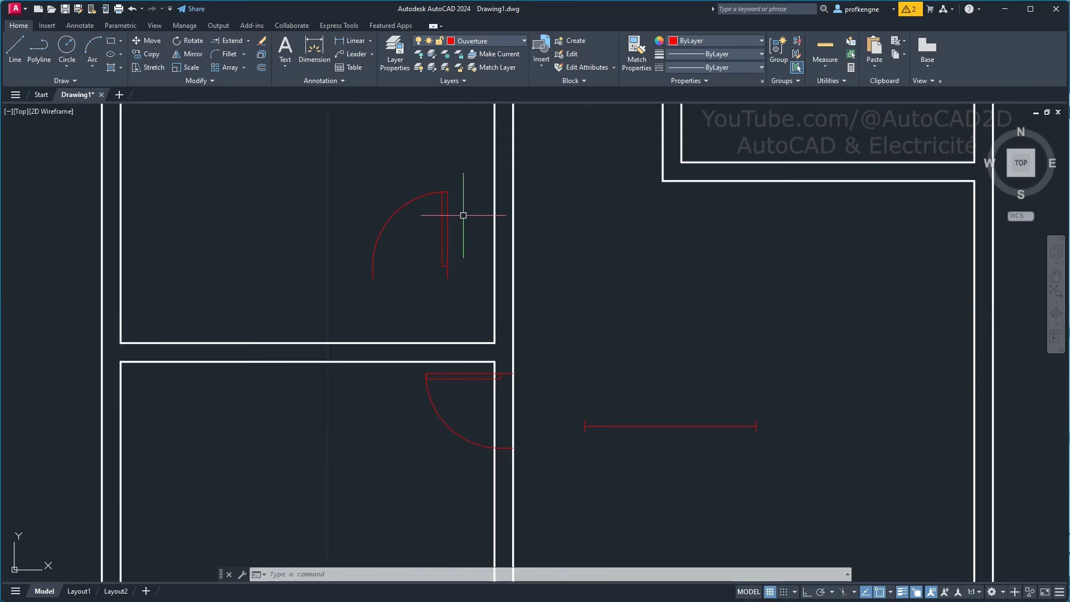
left_click(461, 253)
left_click(377, 193)
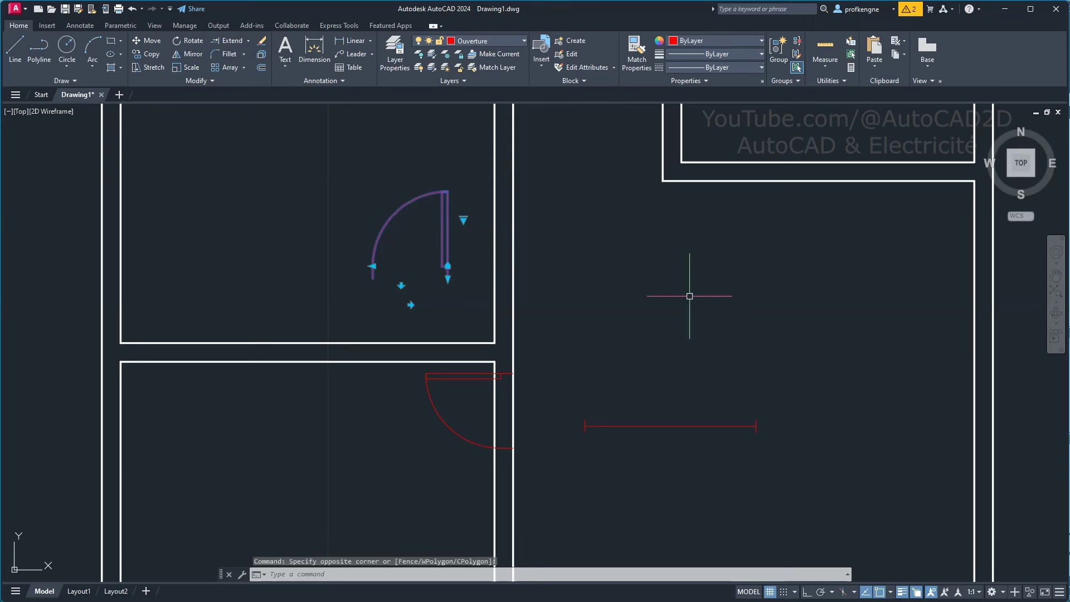
type("AL")
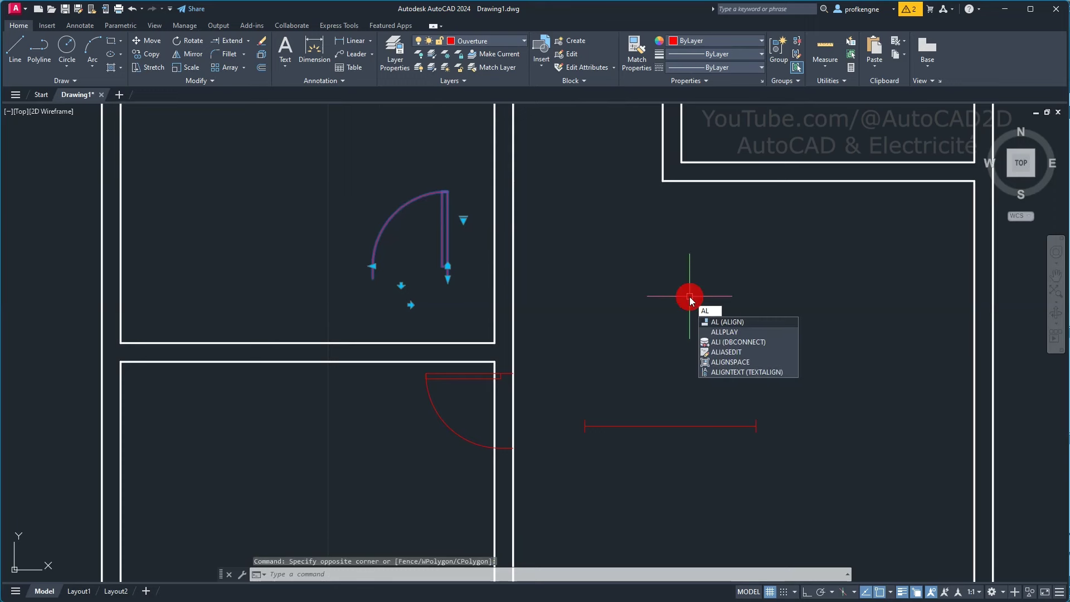
key("Return")
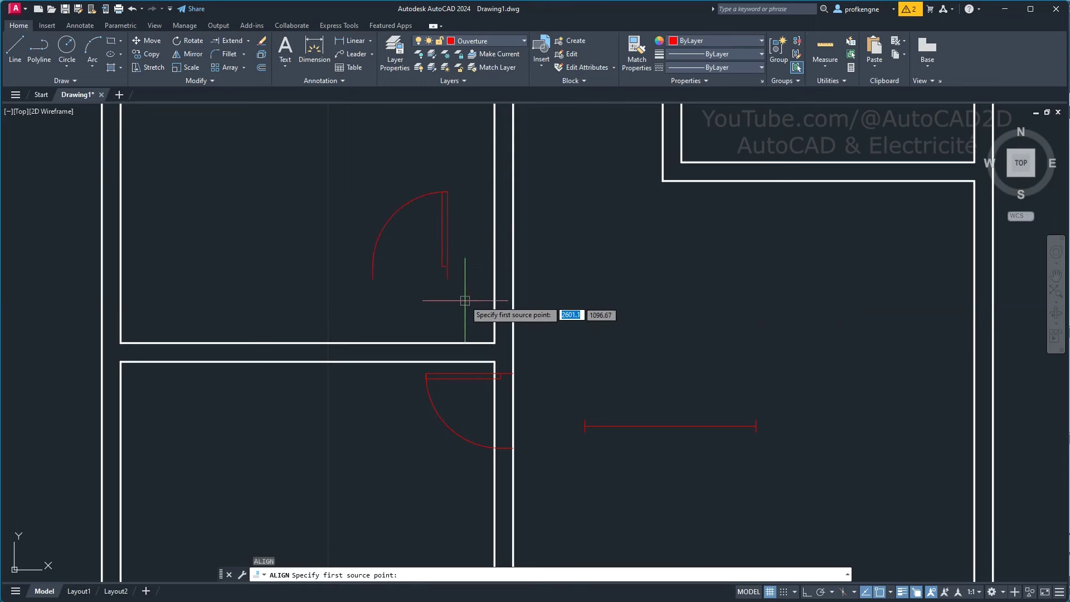
- Align the door's corner and arc end to the corridor wall corner and midpoint, unscaled
left_click(448, 278)
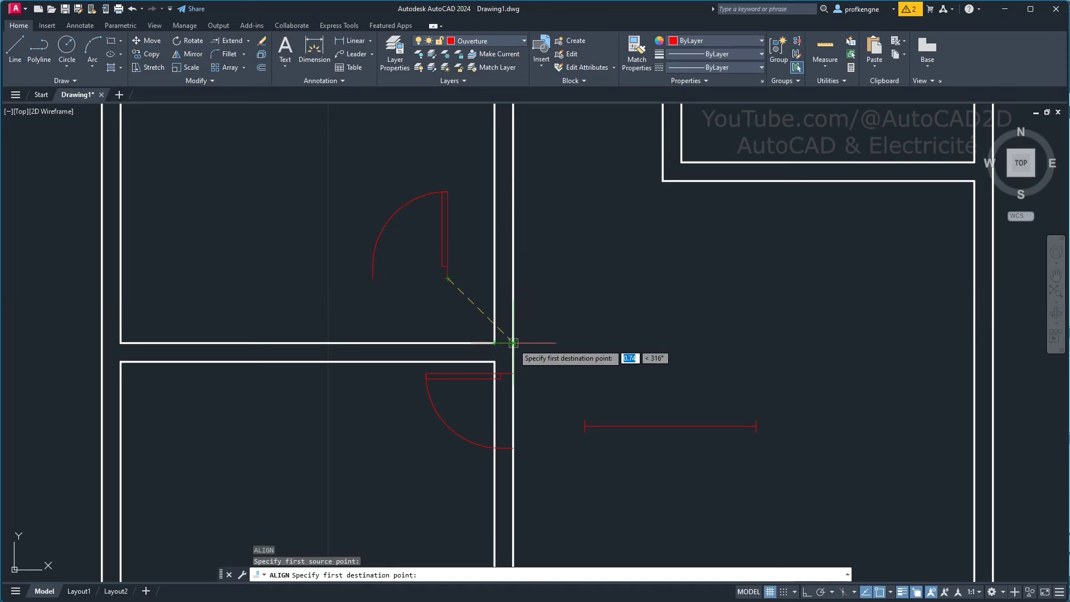
left_click(513, 342)
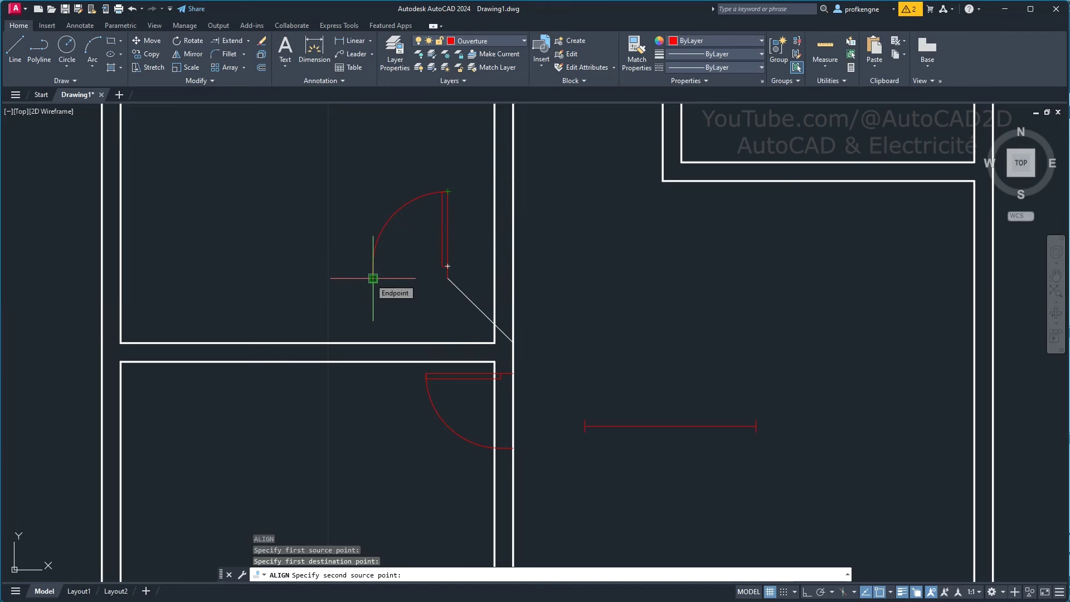
left_click(373, 278)
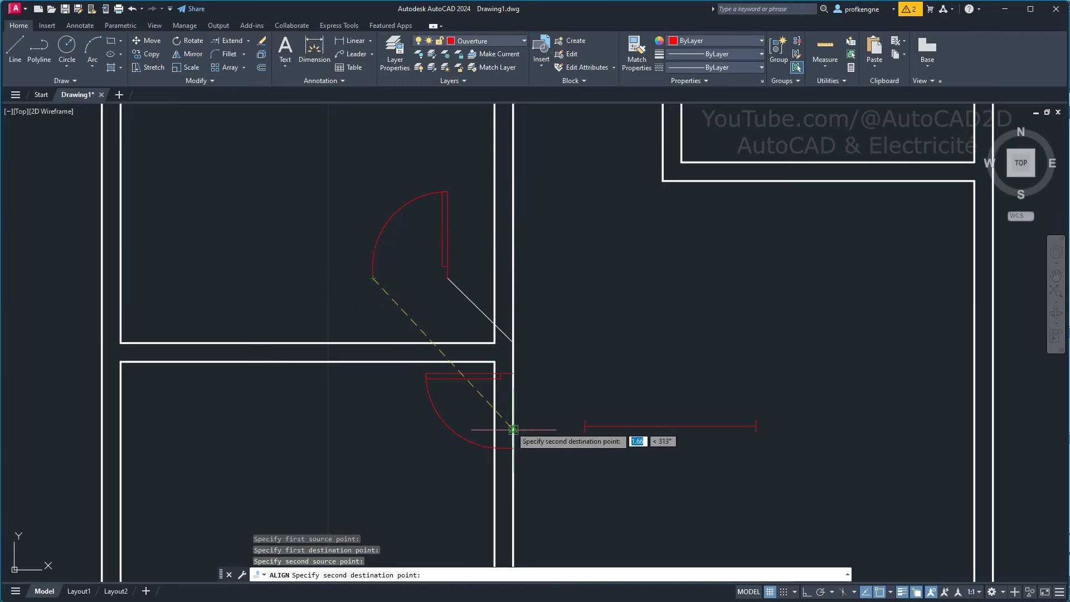
left_click(513, 290)
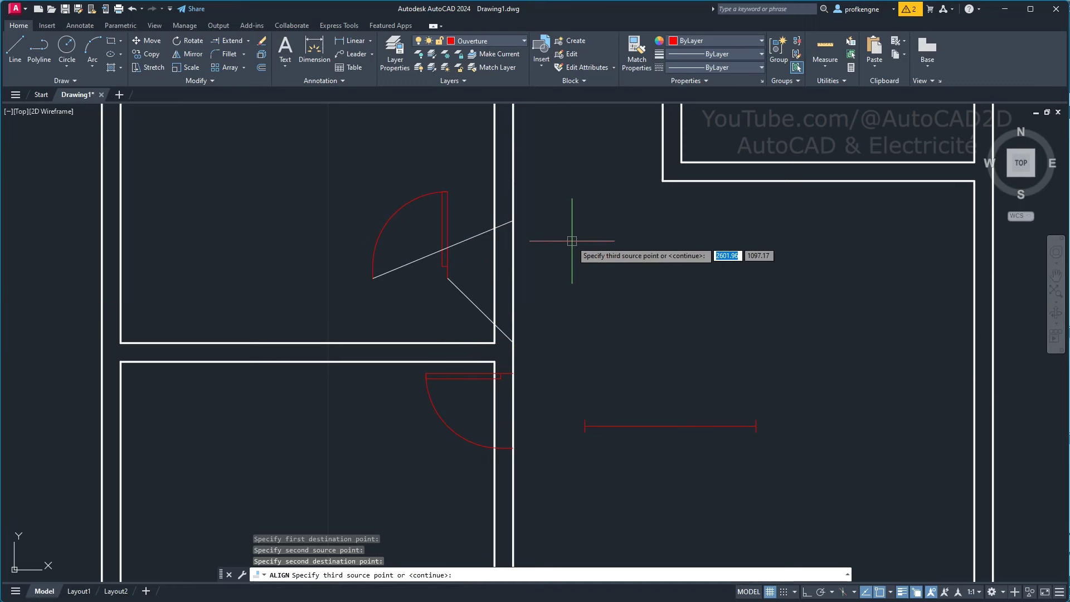
right_click(572, 241)
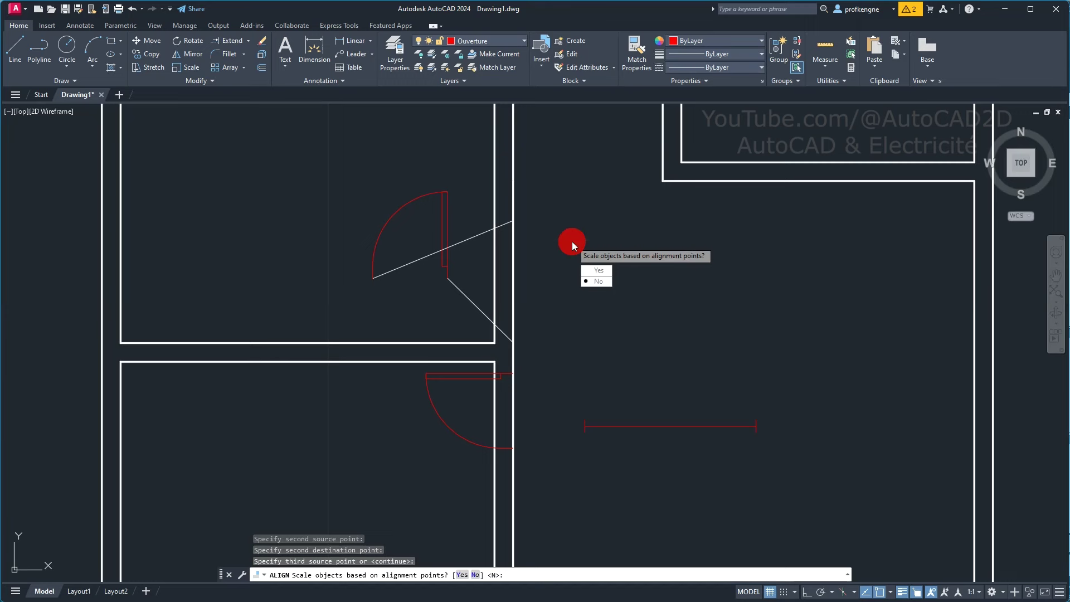
right_click(572, 242)
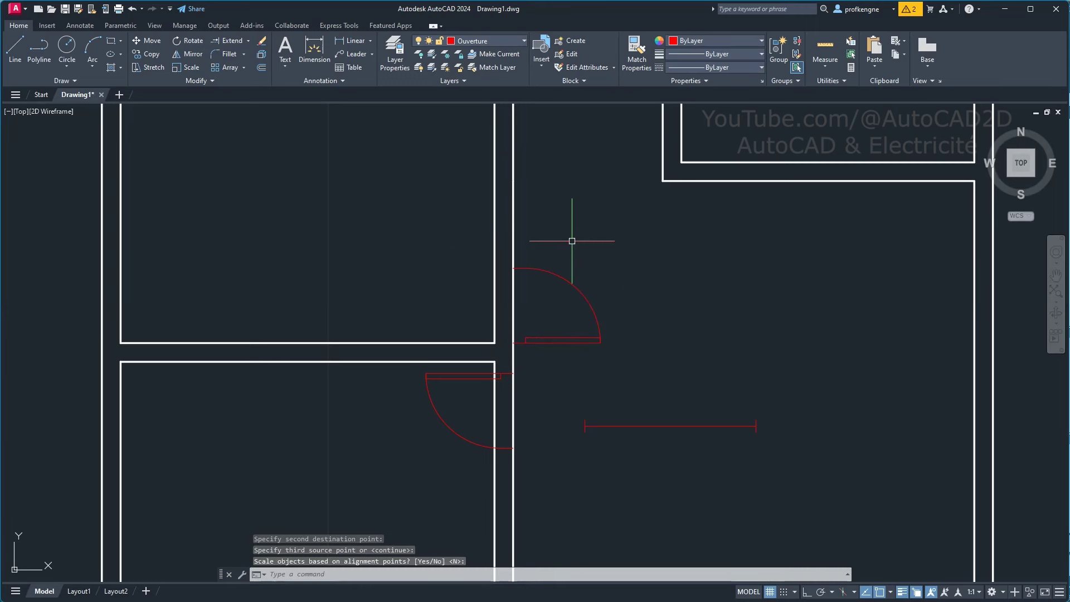
left_click(624, 357)
left_click(543, 232)
type("M")
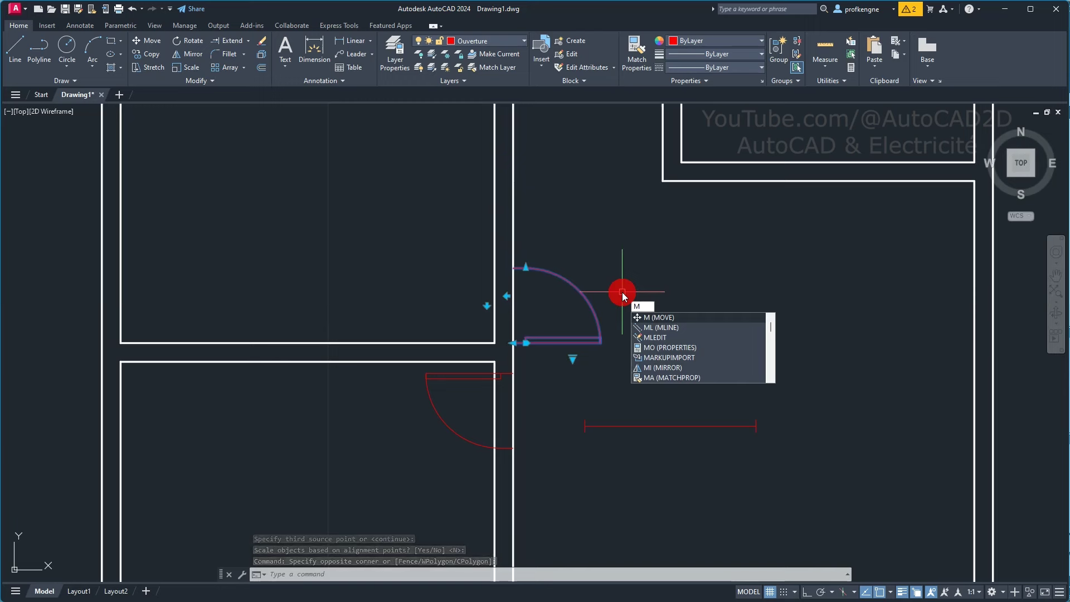
- Mirror the door about the vertical wall line, erase the original, and nudge it up
type("i")
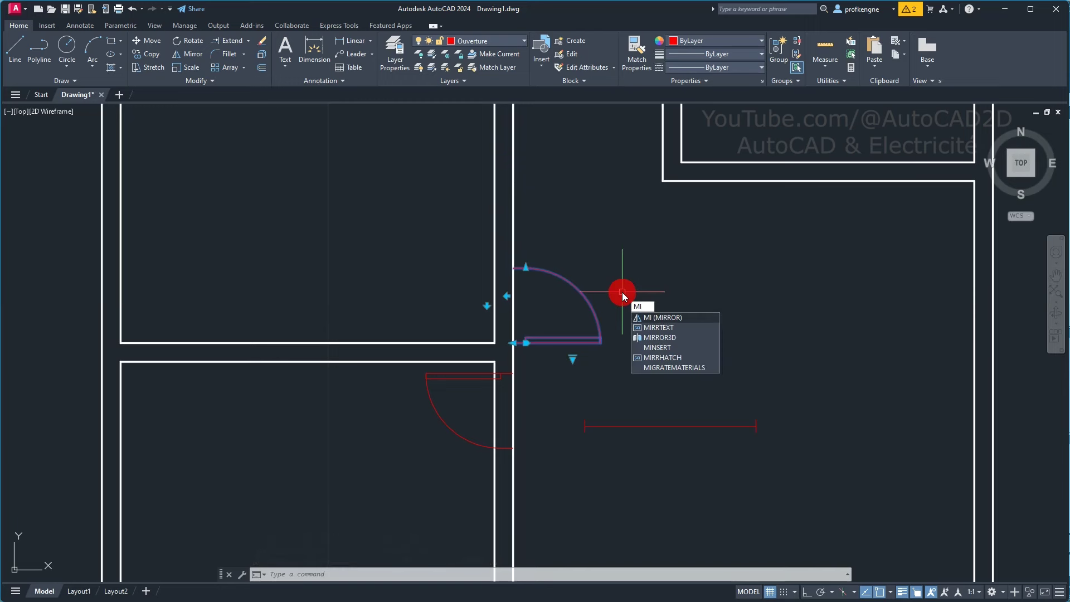
key("Return")
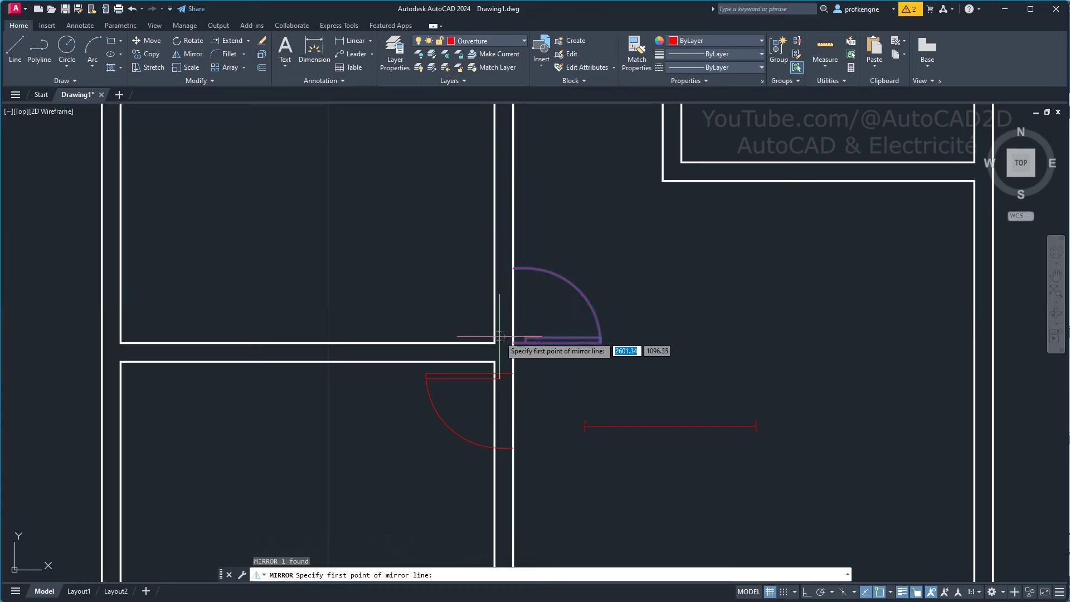
scroll(507, 336, "up", 5)
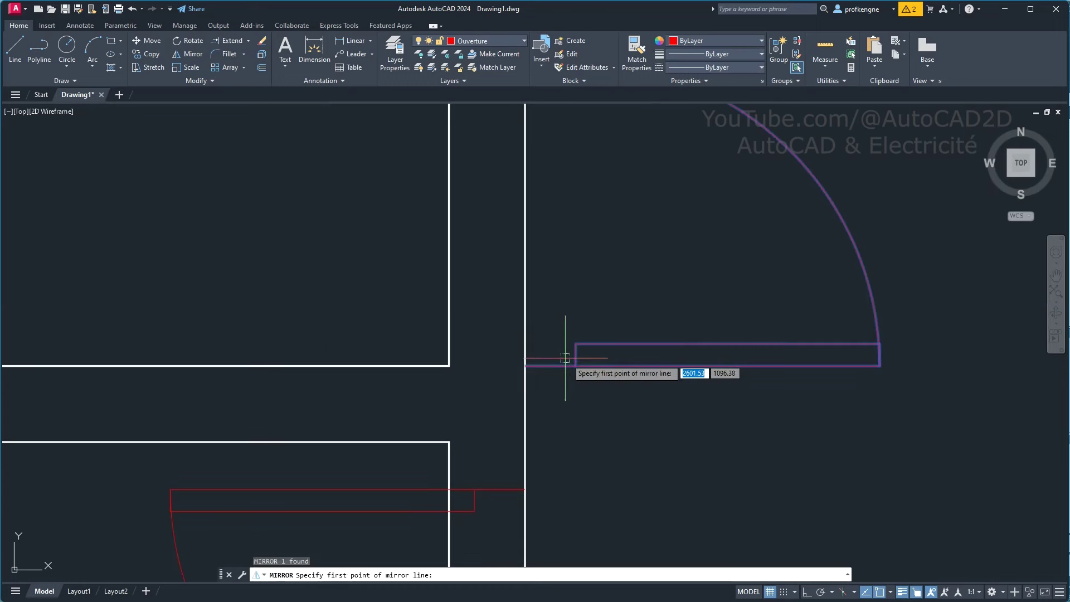
left_click(525, 366)
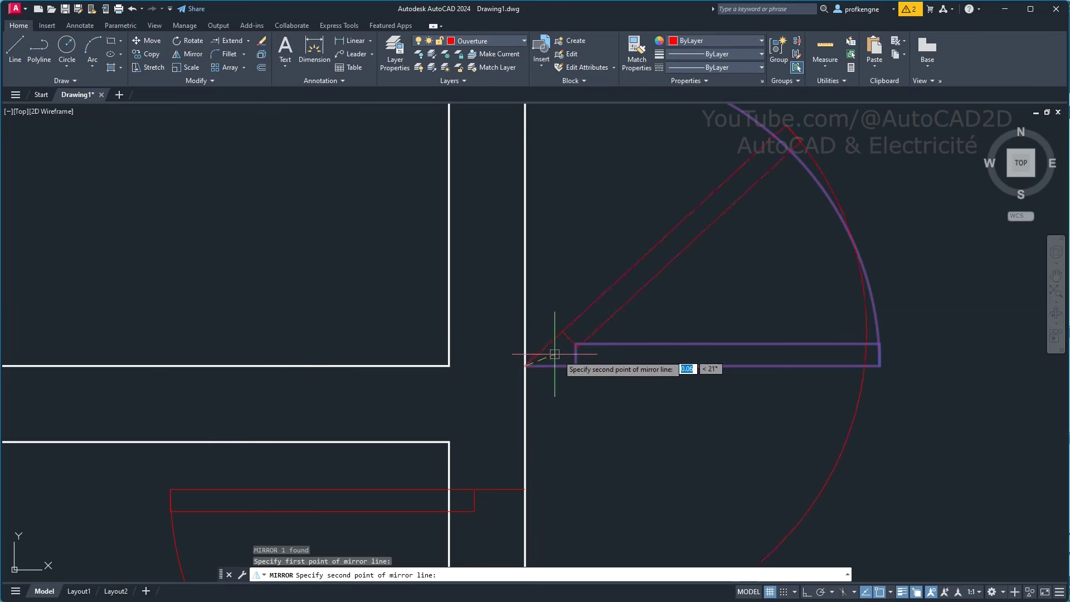
left_click(525, 344)
left_click(553, 373)
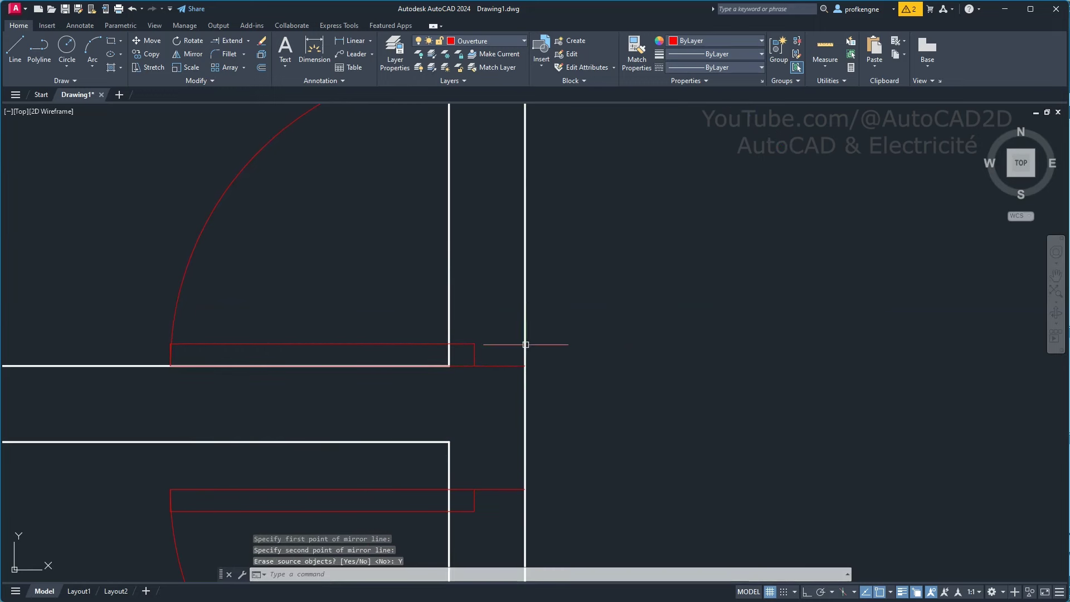
left_click(406, 343)
scroll(681, 347, "down", 4)
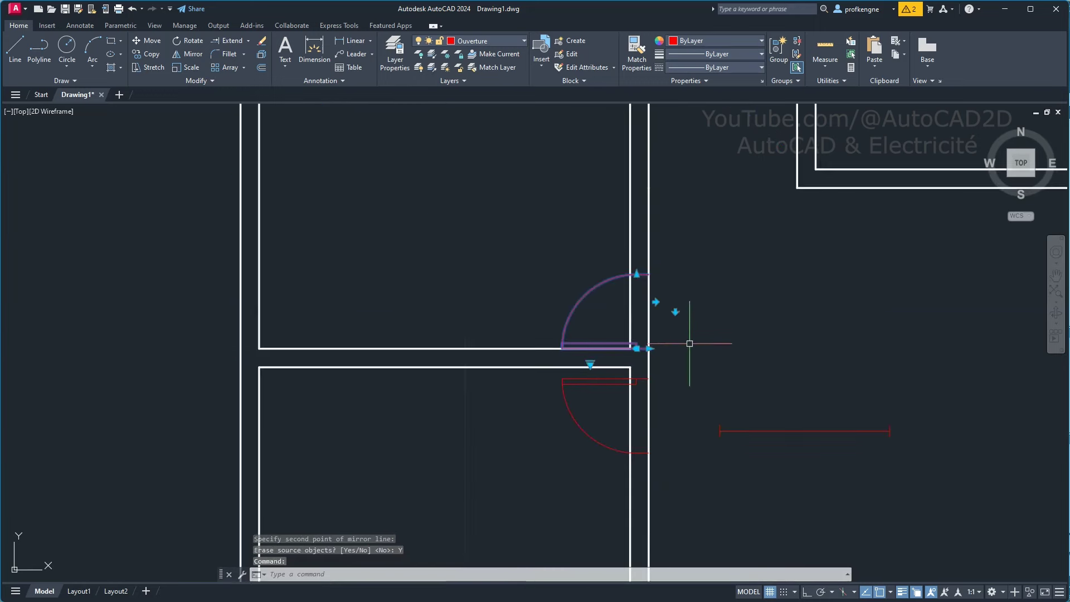
key("ctrl+Up")
key("ctrl+Up")
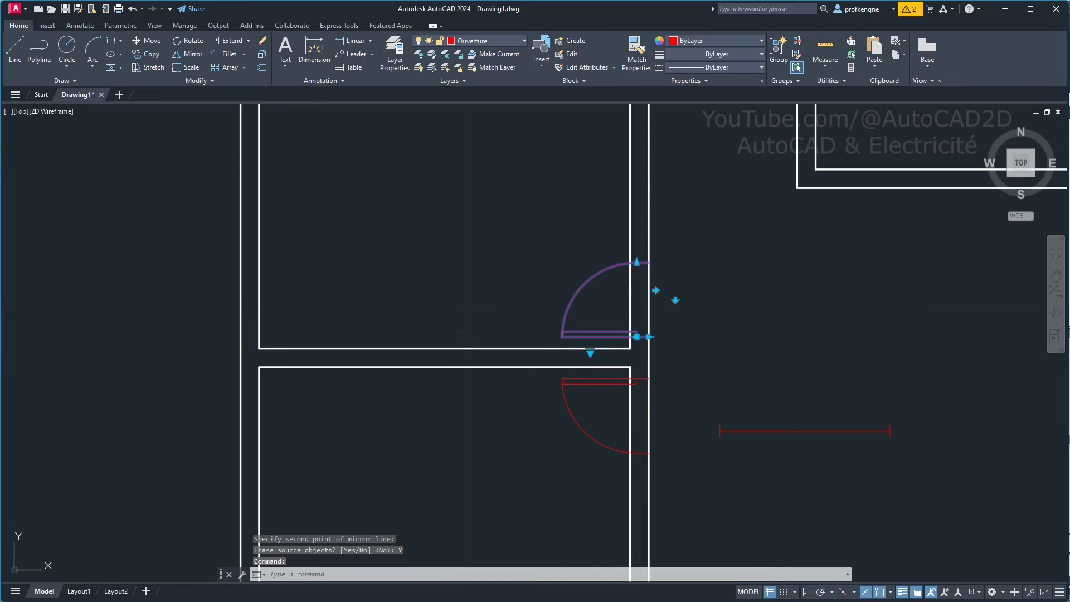
key("Escape")
- Centre the floor plan and select the top corridor door for aligning
scroll(706, 335, "down", 2)
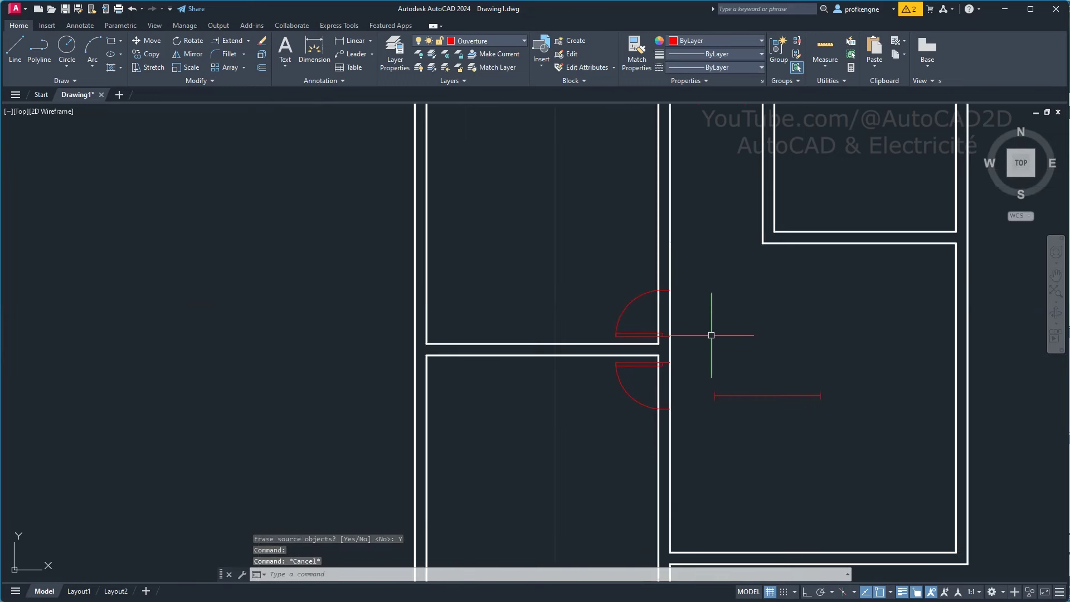
scroll(706, 335, "down", 4)
middle_click_drag(710, 332, 600, 332)
scroll(621, 223, "up", 4)
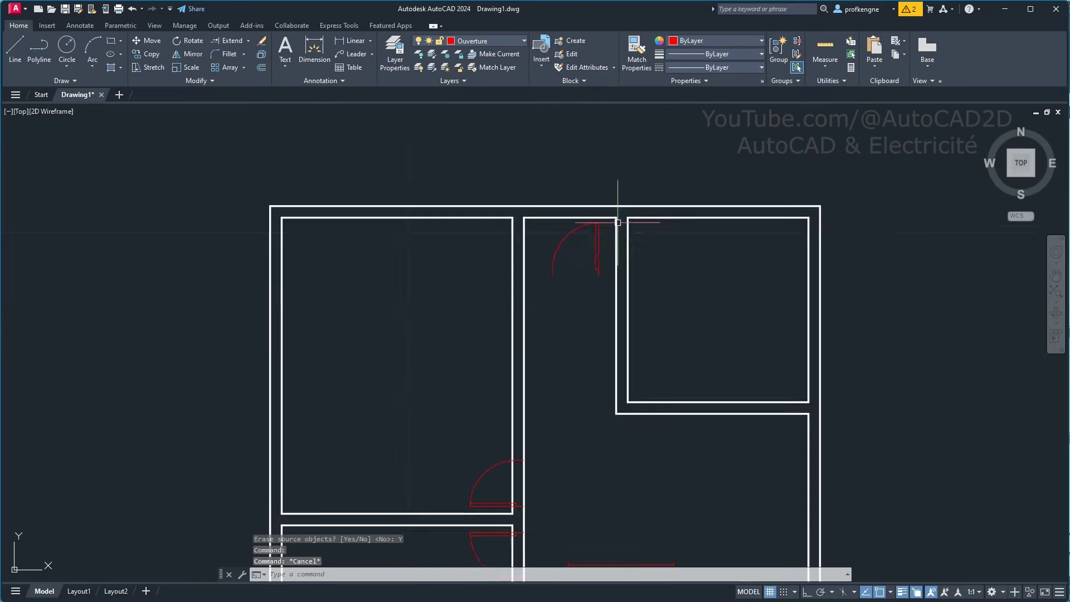
scroll(595, 240, "up", 4)
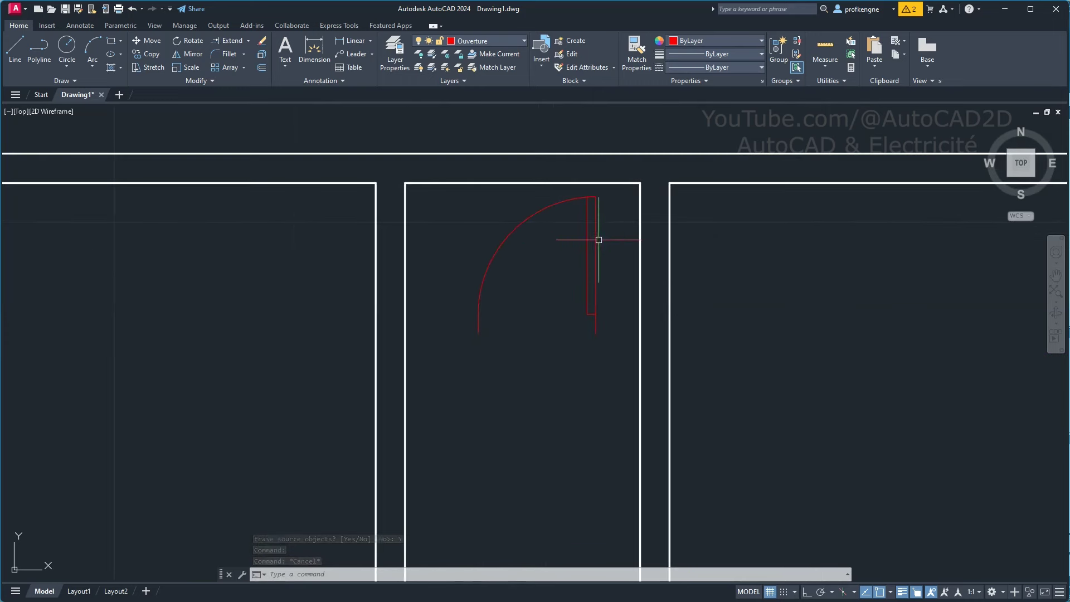
left_click(554, 233)
left_click(520, 232)
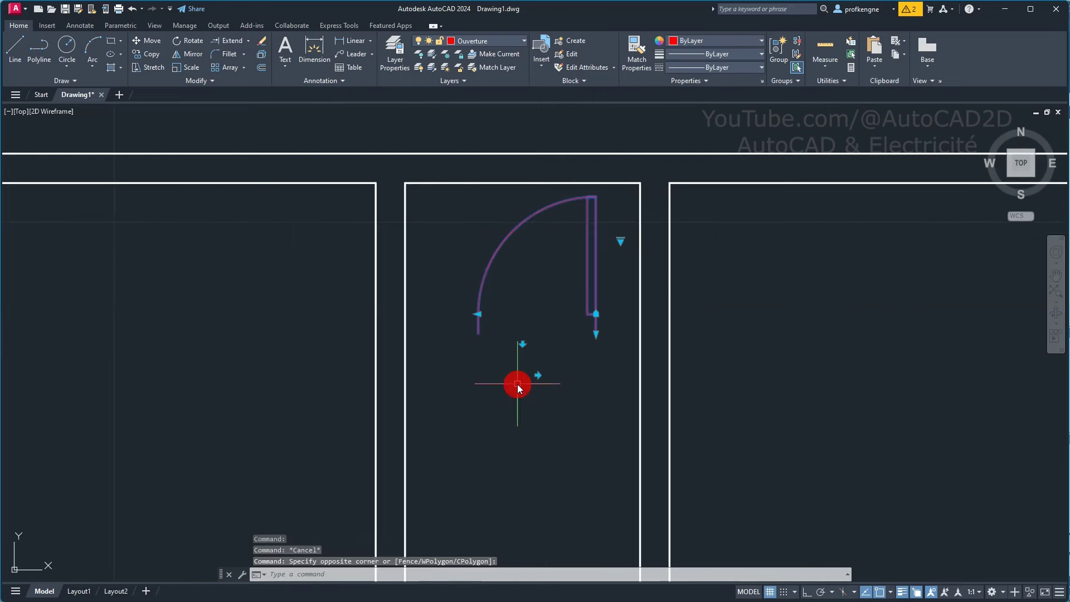
type("AL")
key("Return")
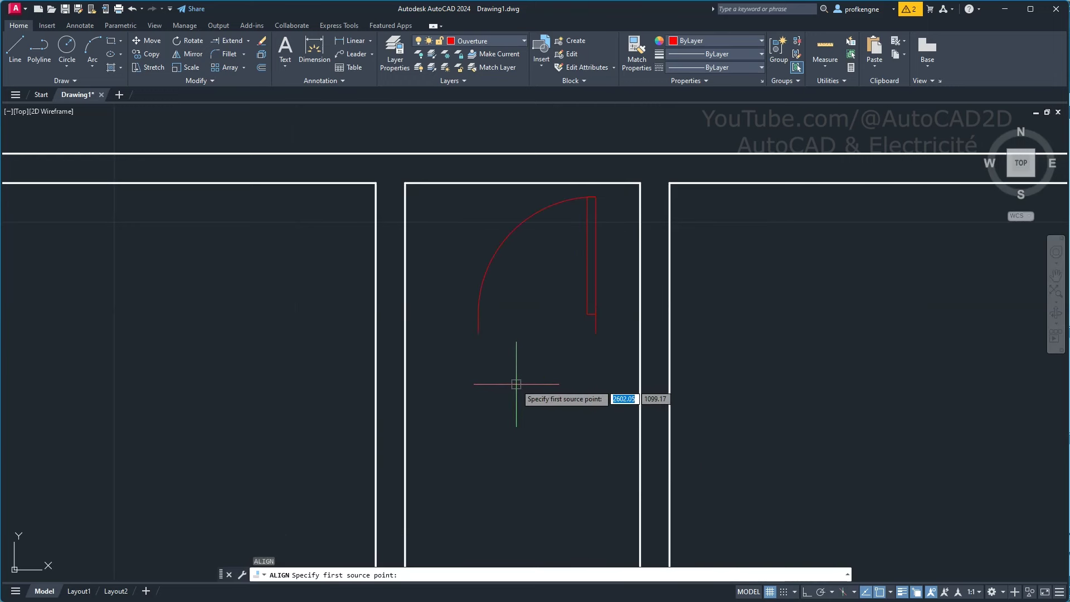
- Align the door's corner and arc end onto the top wall endpoint and corner, unscaled
left_click(596, 334)
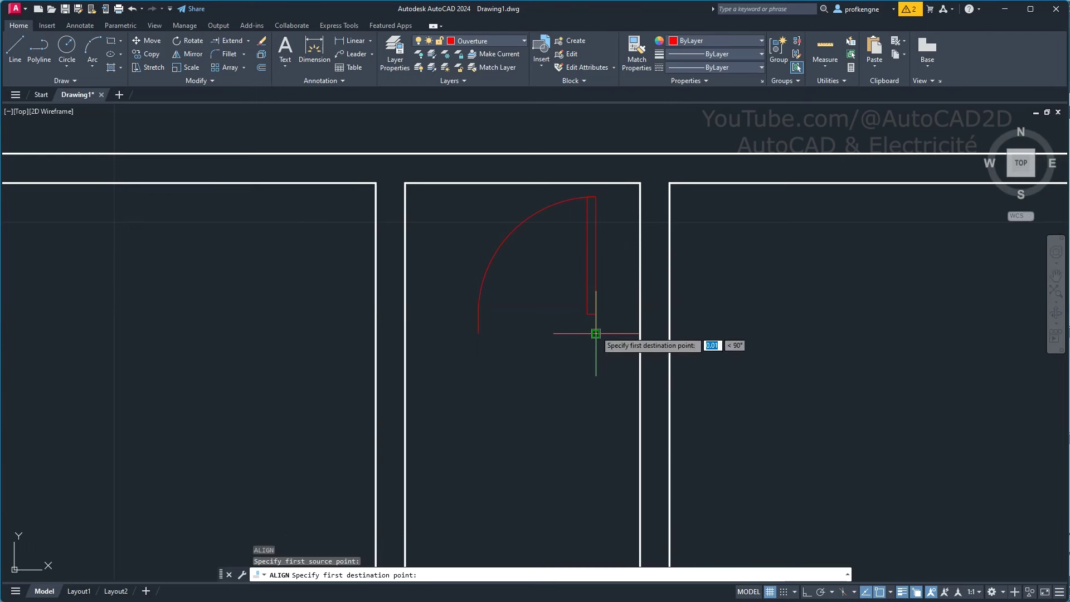
left_click(640, 182)
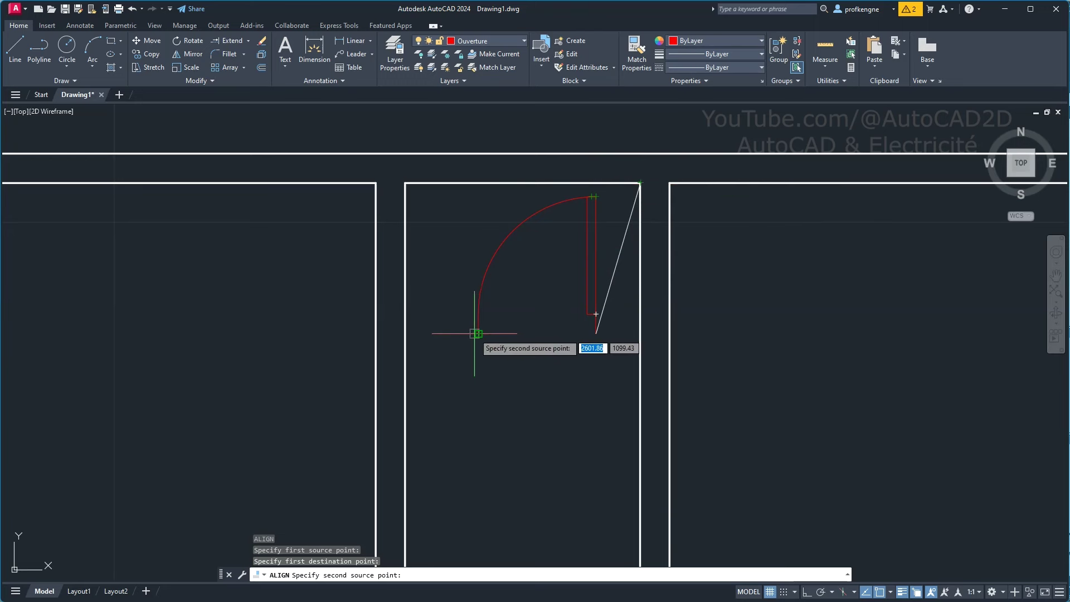
left_click(478, 333)
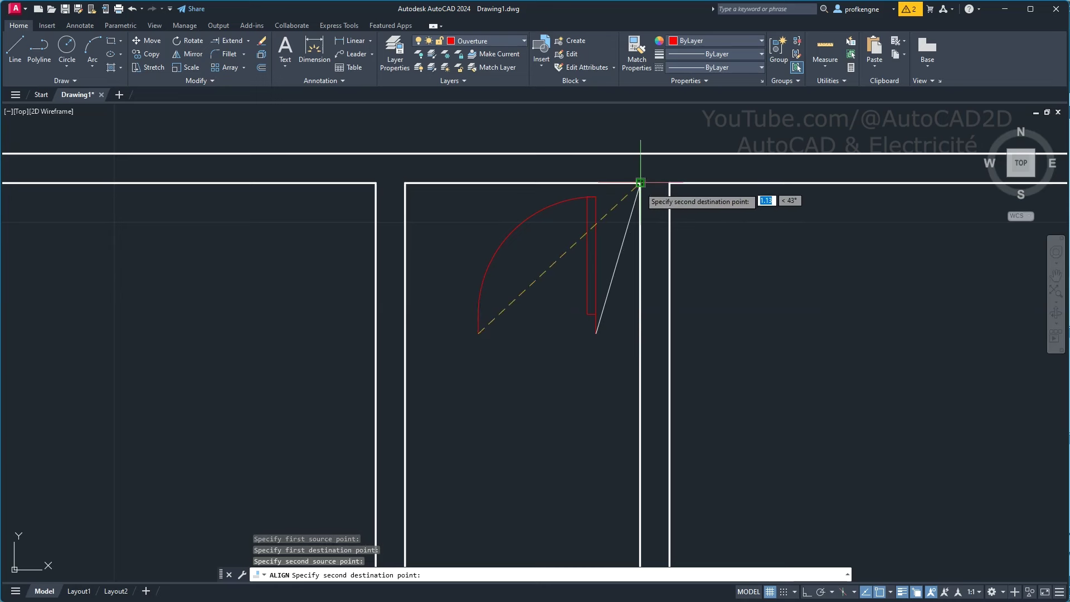
left_click(638, 336)
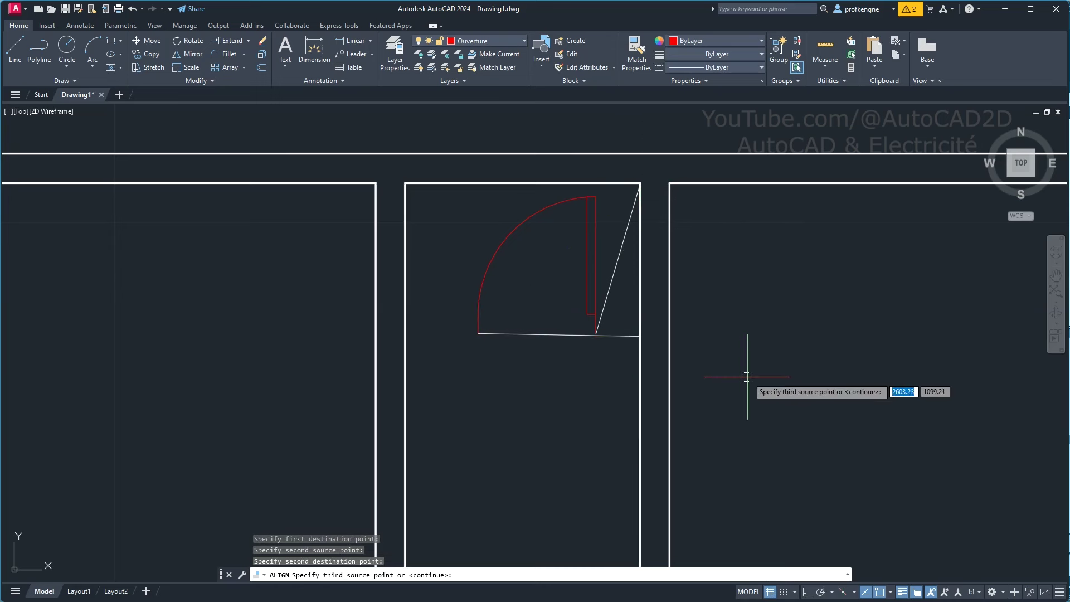
right_click(747, 376)
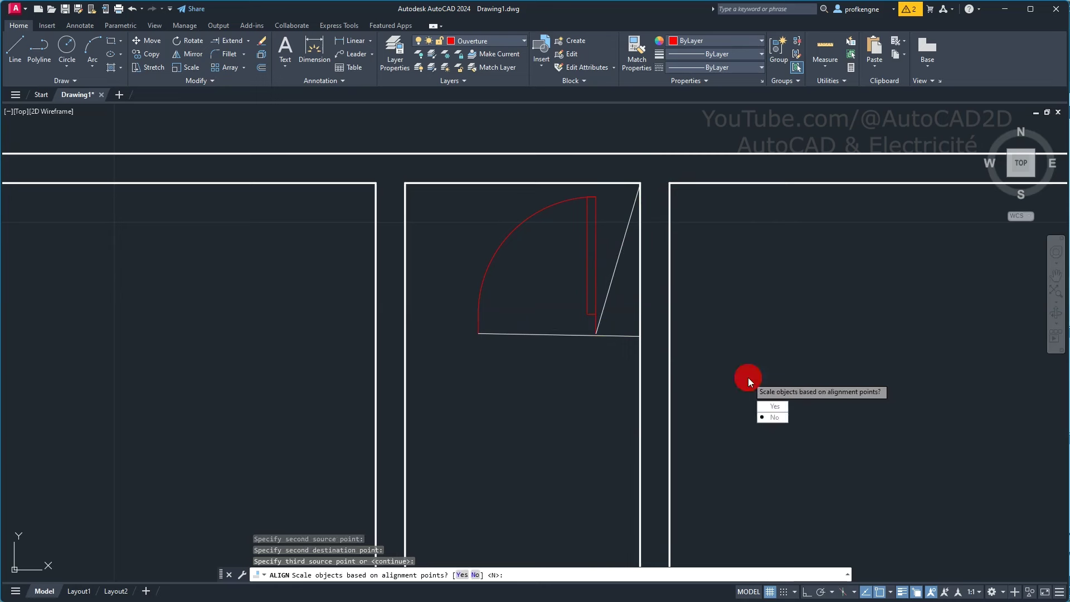
key("Return")
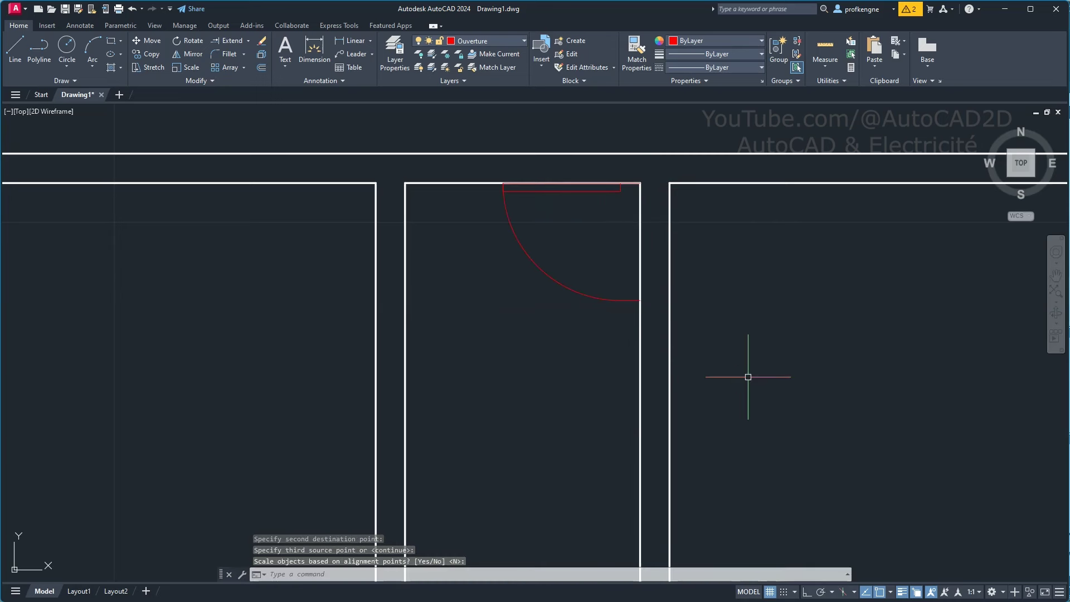
left_click(603, 193)
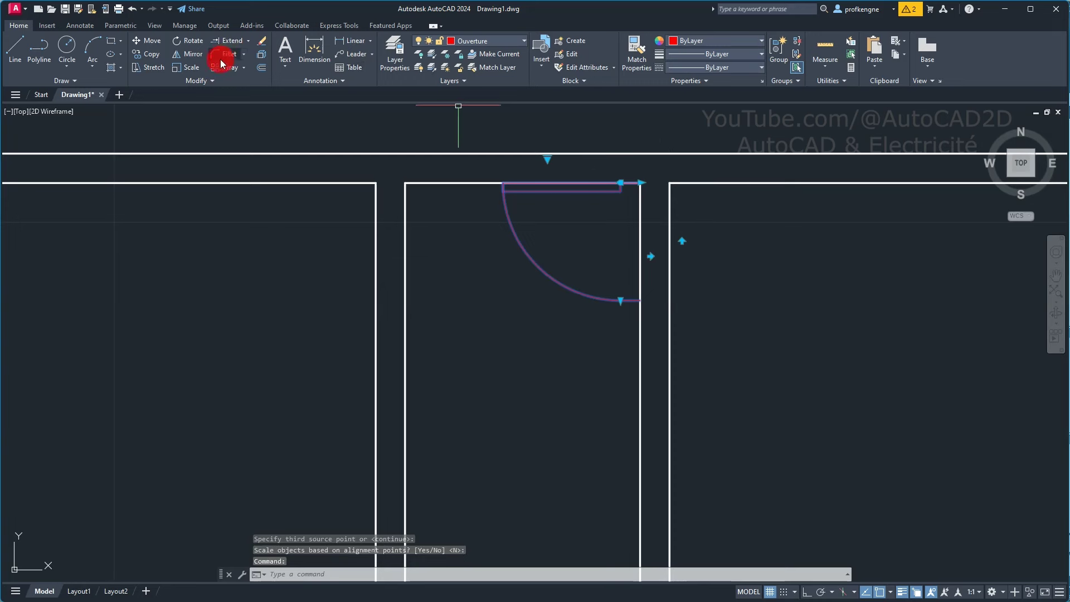
- Mirror the top door about the vertical opening edge, keeping the original
left_click(192, 54)
scroll(650, 194, "up", 4)
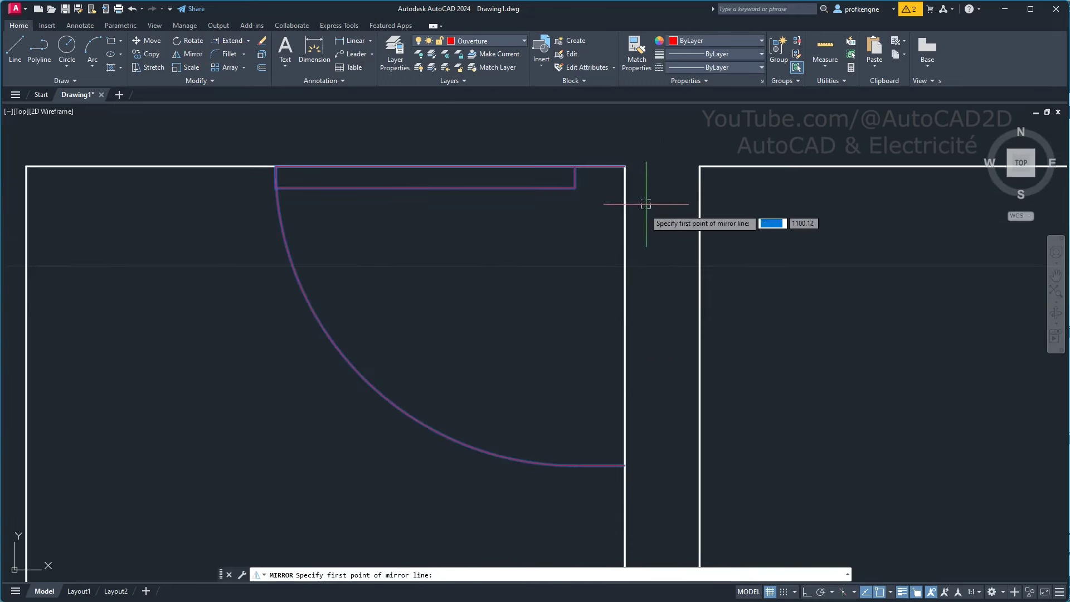
left_click(624, 465)
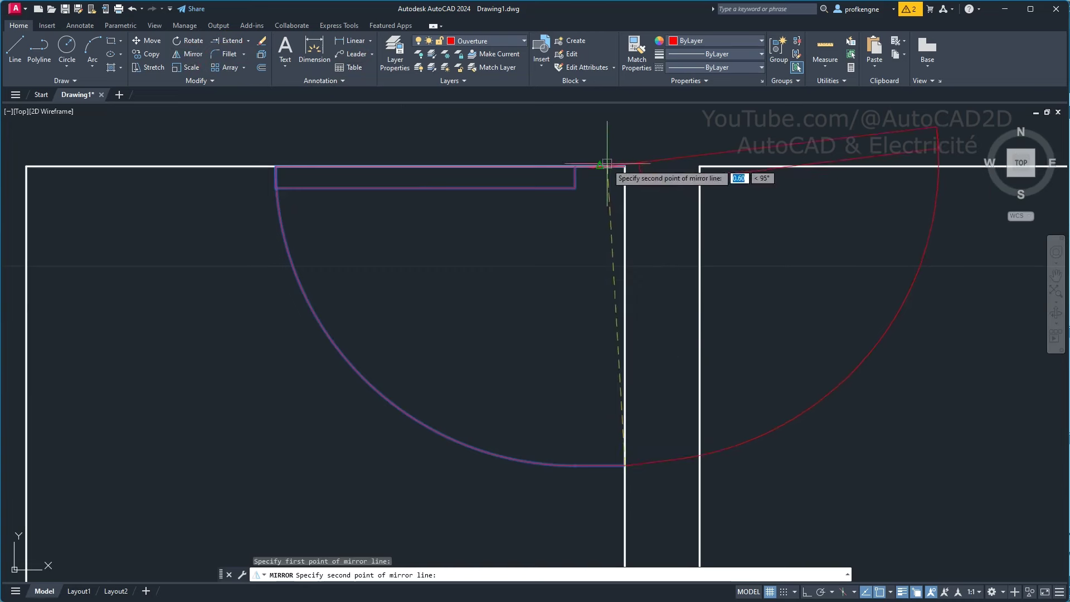
left_click(625, 167)
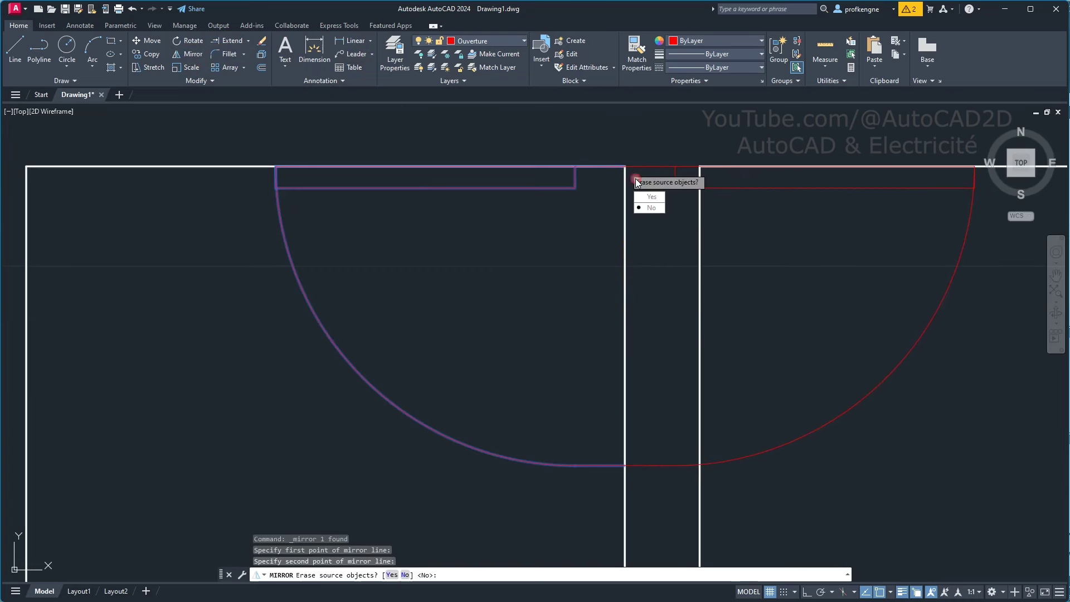
left_click(649, 207)
scroll(806, 353, "down", 4)
- Erase the original left-hinged door
left_click(695, 399)
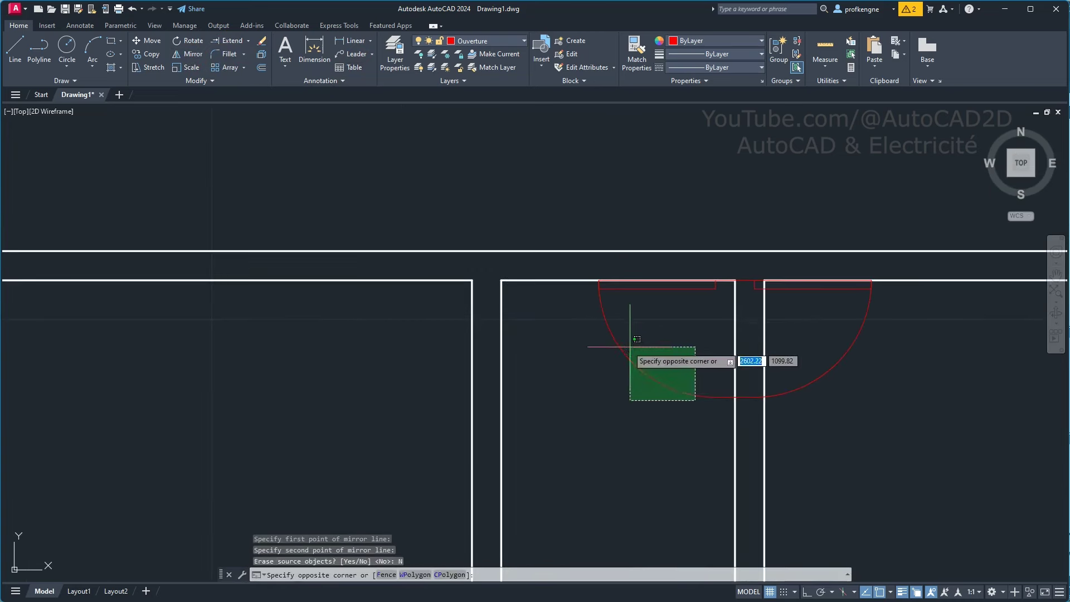
left_click(649, 373)
type("e")
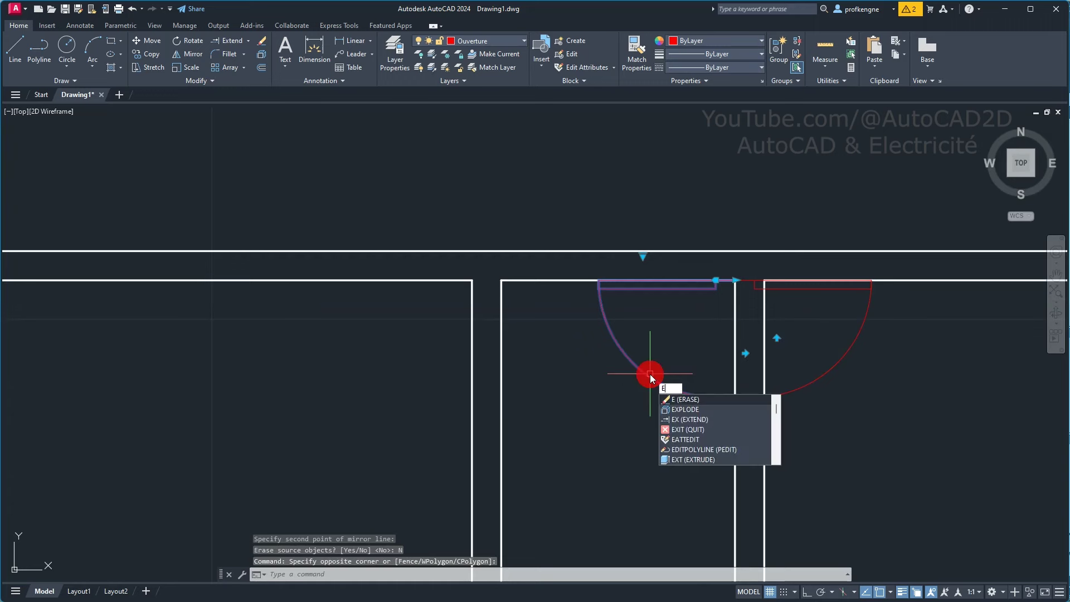
key("Return")
- Nudge the mirrored door into the opening, undoing a stray drag
left_click(836, 396)
left_click(803, 354)
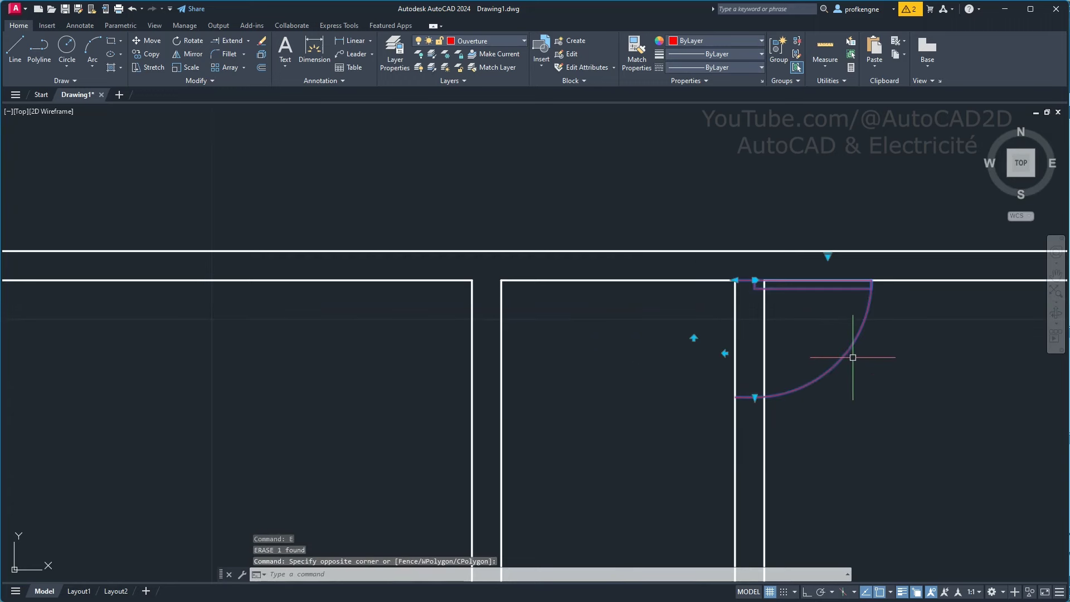
scroll(847, 354, "down", 2)
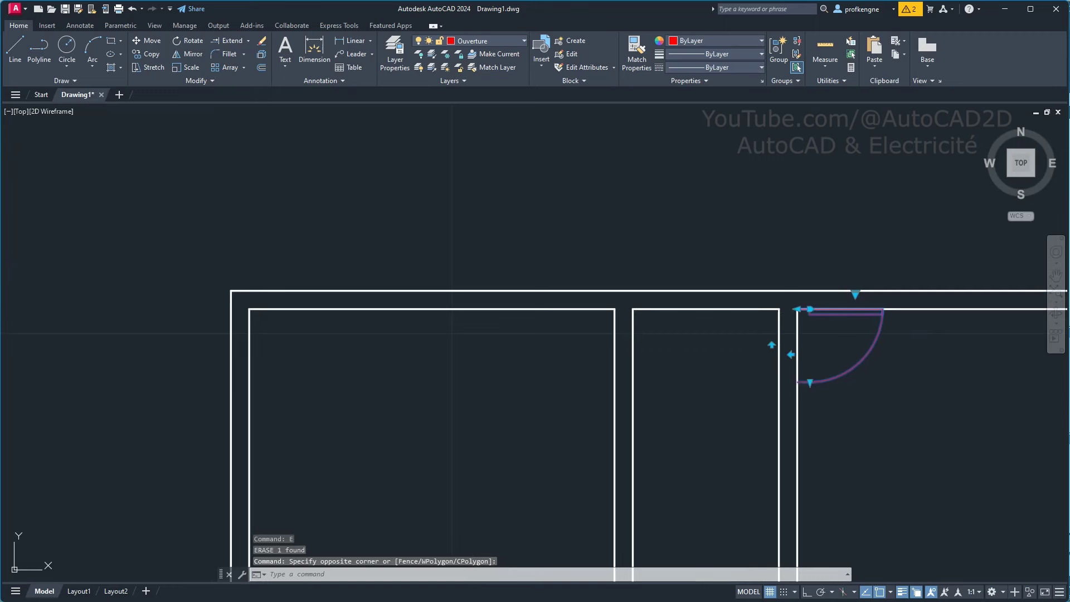
left_click_drag(791, 309, 814, 310)
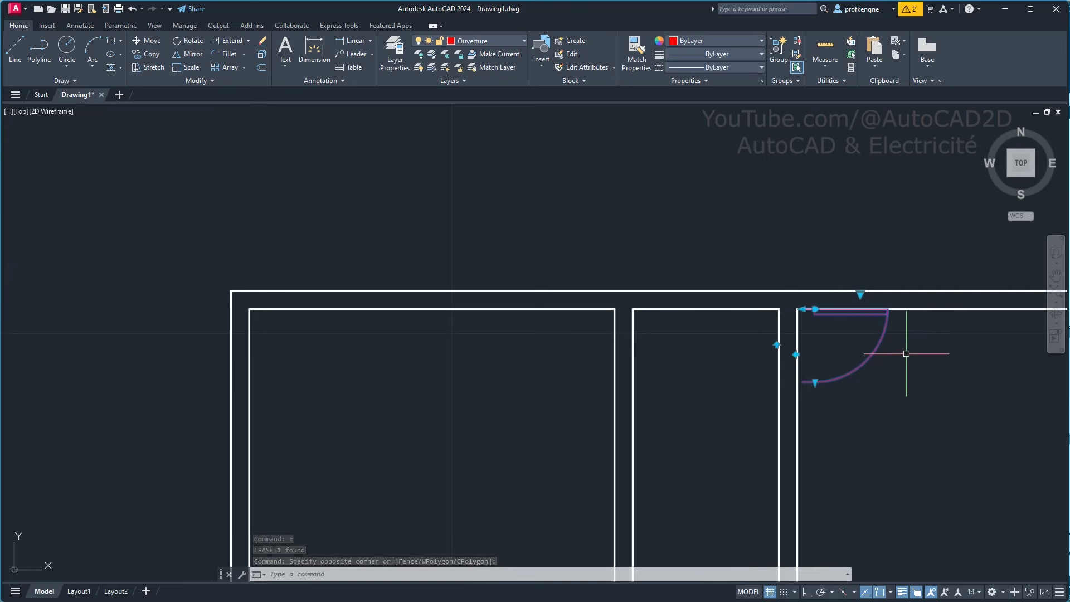
key("ctrl+z")
left_click(822, 370)
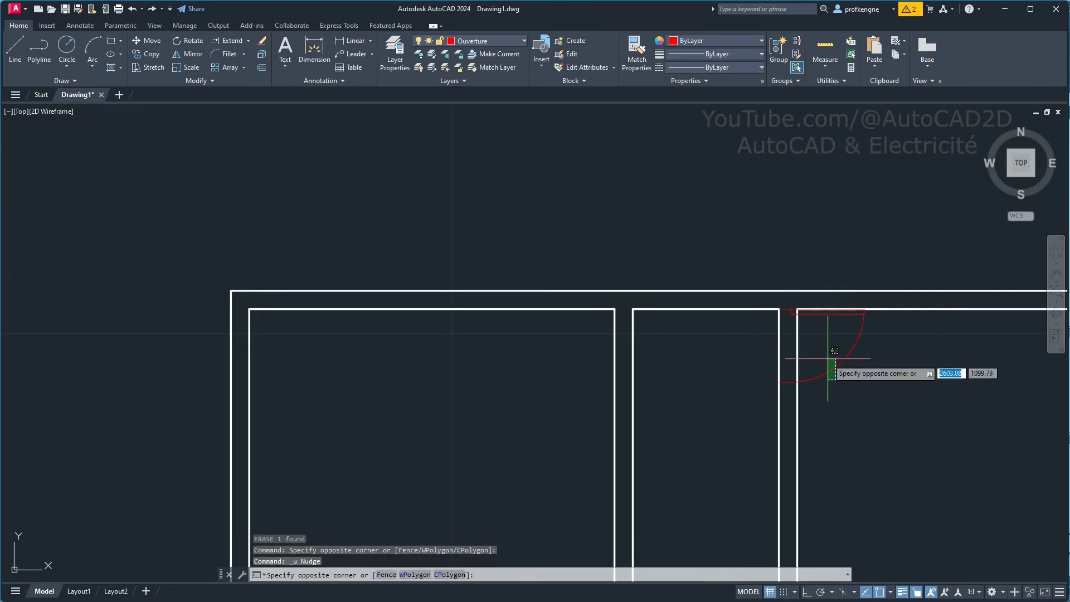
left_click(789, 321)
key("ctrl+Down")
key("ctrl+Down")
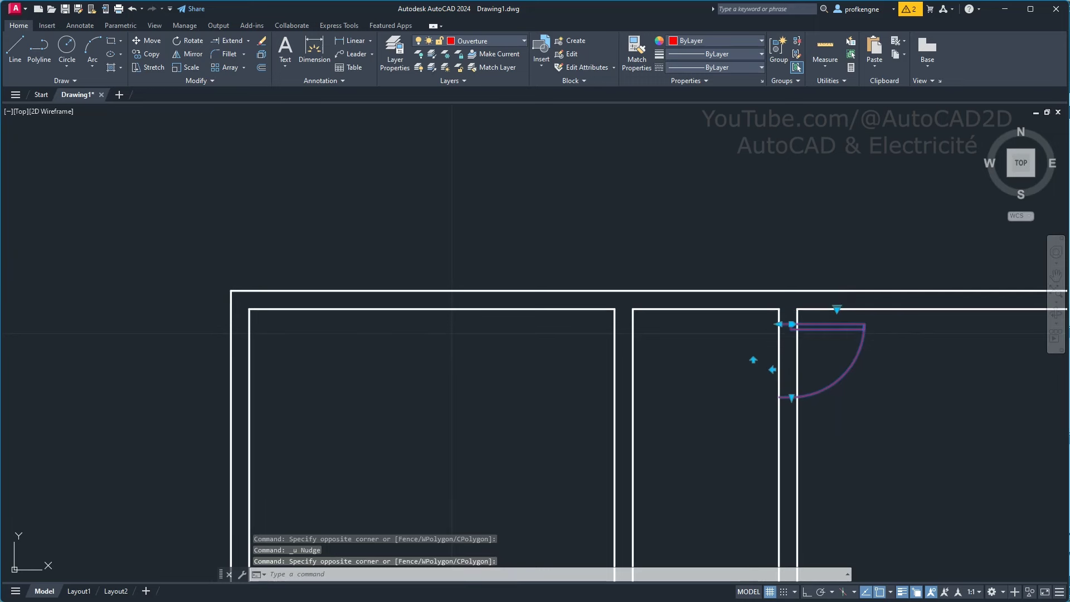
key("ctrl+Down")
key("ctrl+Down")
key("ctrl+Up")
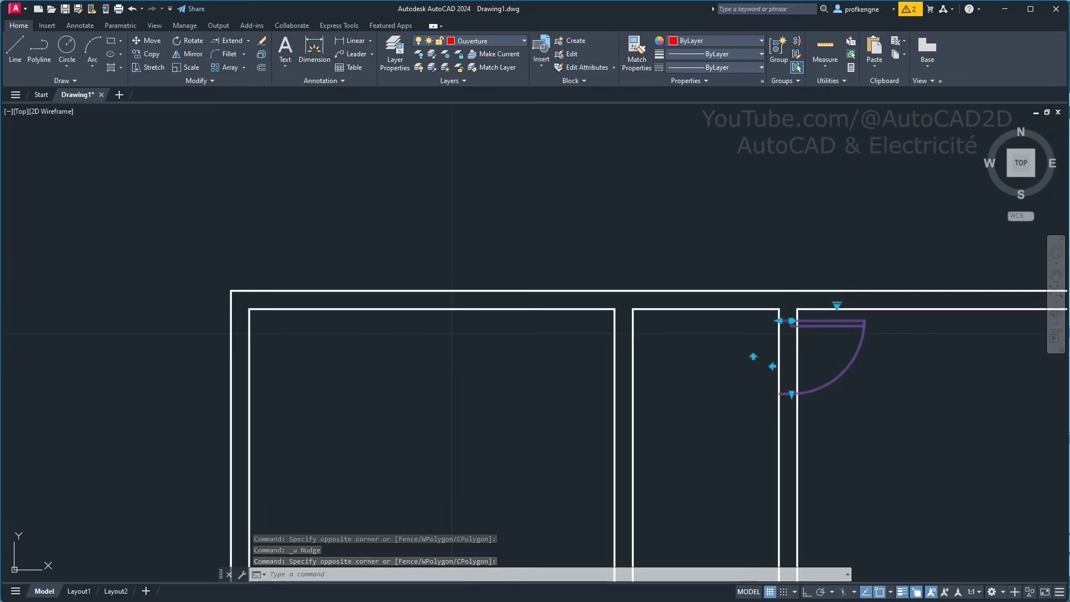
key("Escape")
scroll(886, 431, "down", 2)
- Start copying the red window line, using its midpoint as the base point
scroll(878, 429, "down", 1)
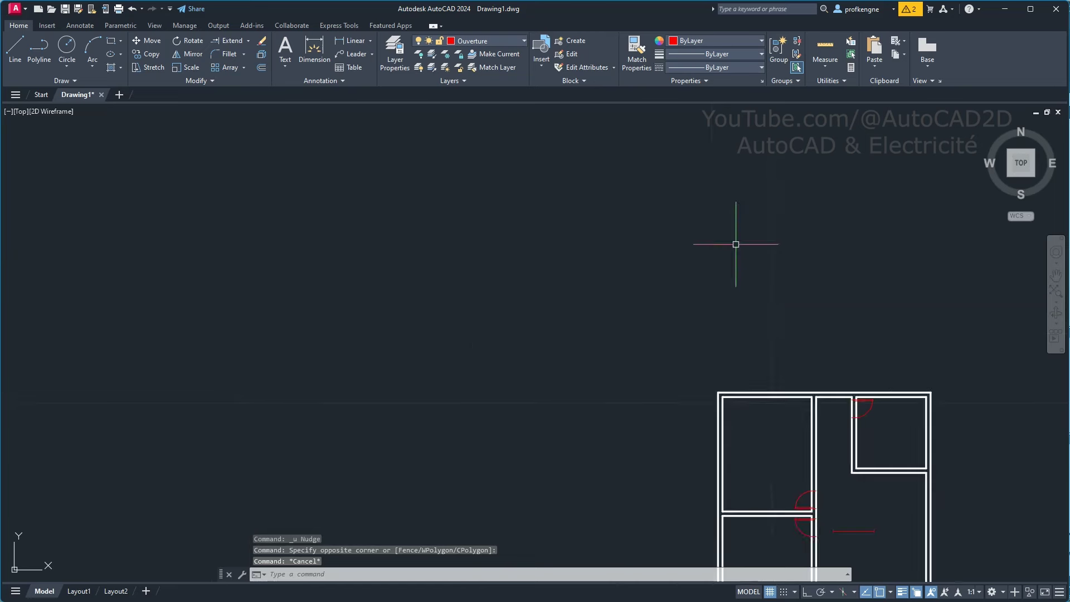
middle_click_drag(883, 486, 770, 291)
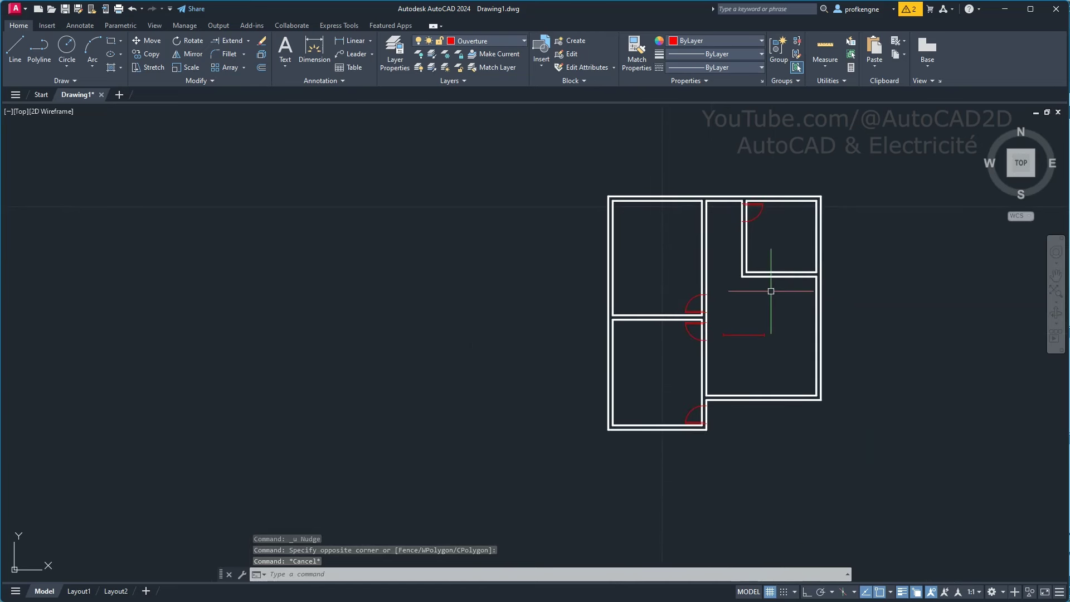
scroll(724, 225, "up", 1)
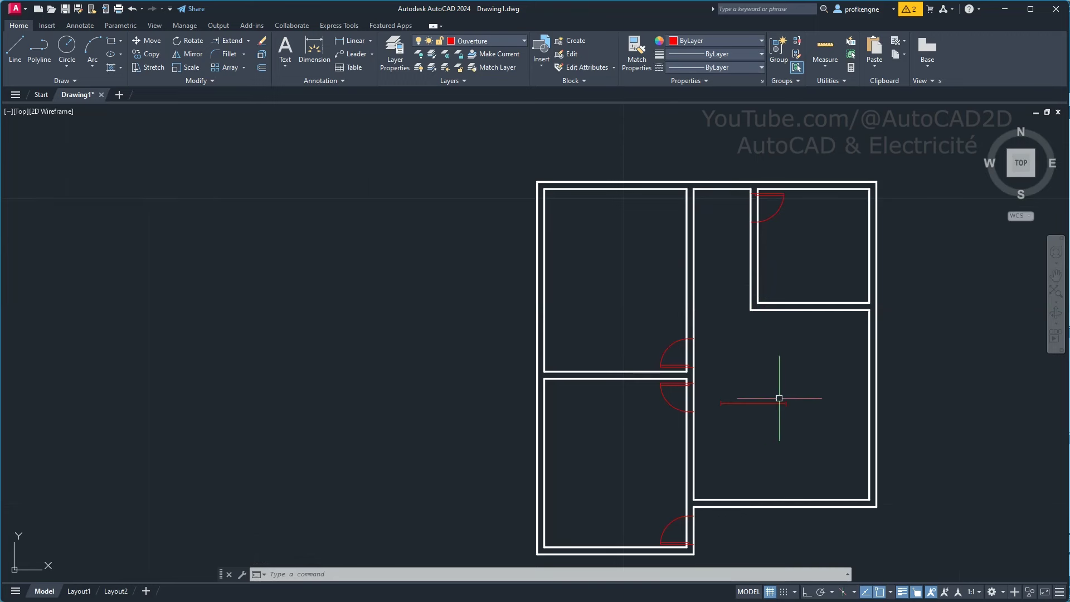
left_click(758, 403)
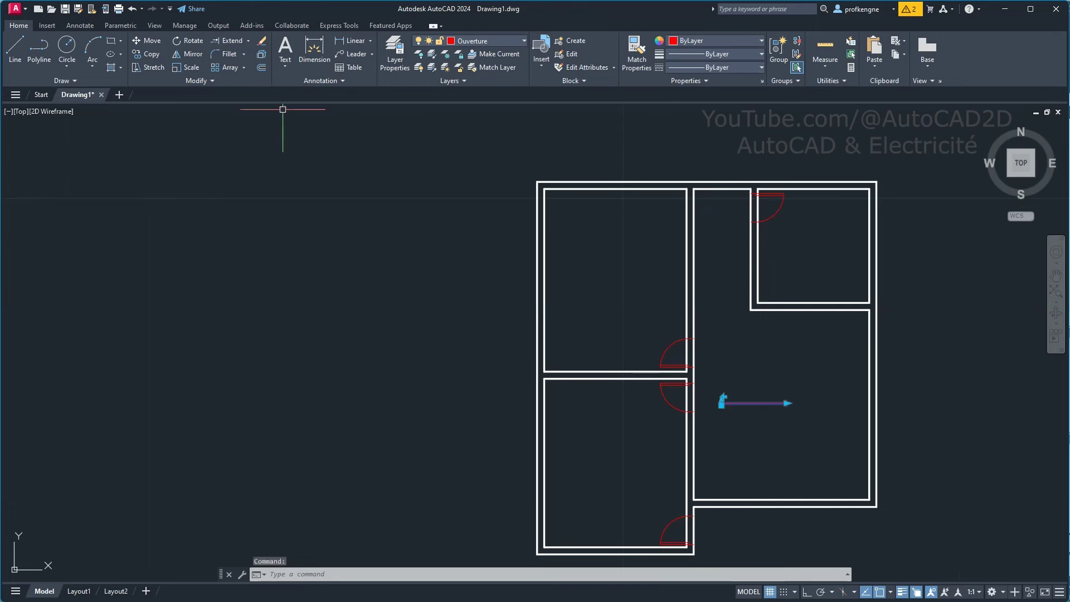
left_click(147, 54)
scroll(755, 405, "up", 4)
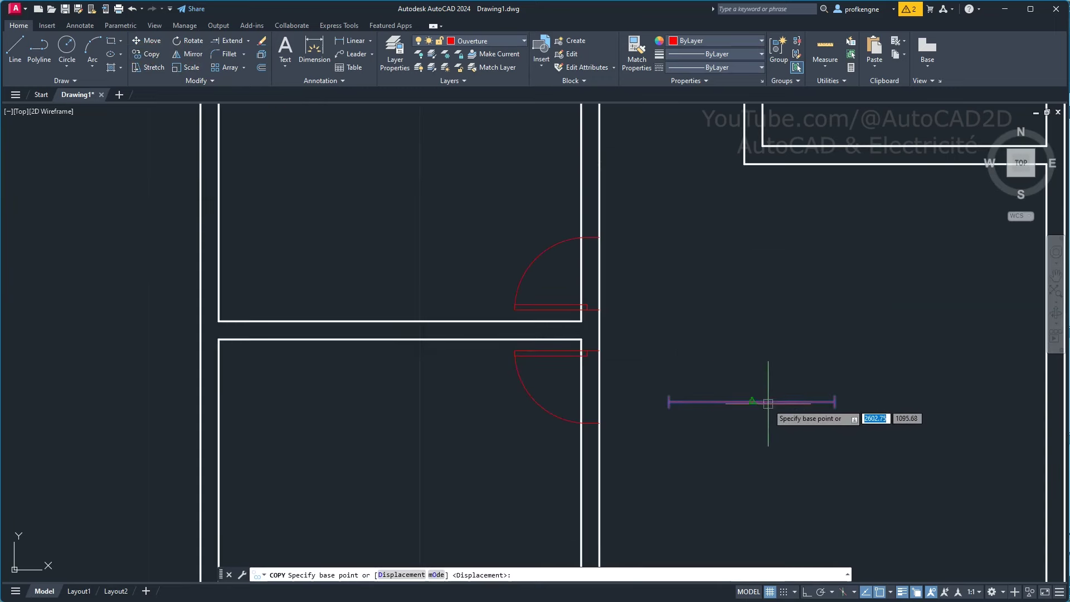
left_click(751, 402)
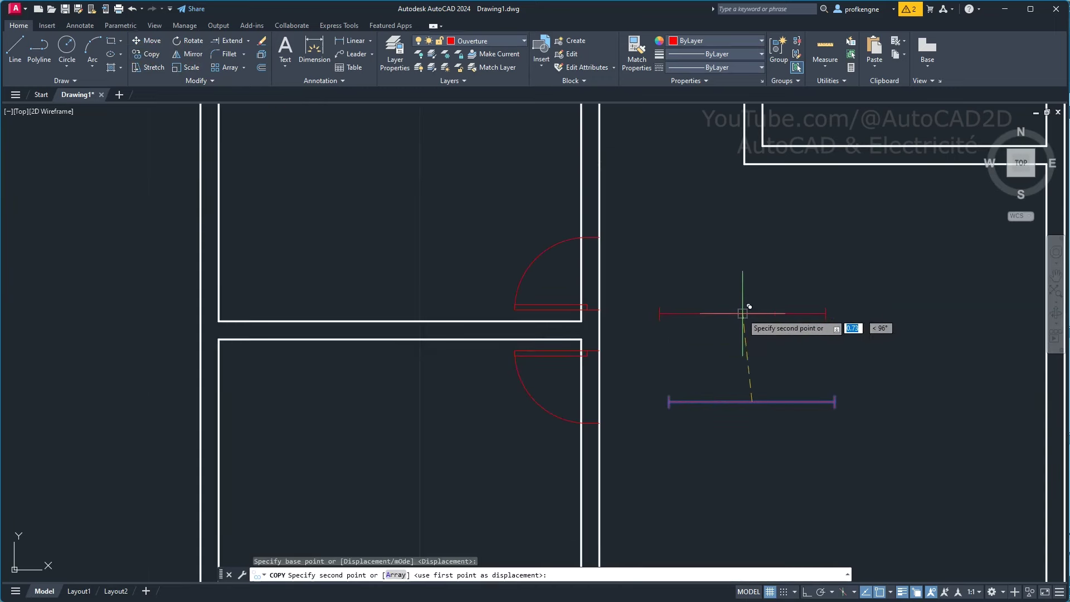
- Place window copies in the upper-left and upper-right rooms' top walls
scroll(745, 306, "down", 4)
middle_click_drag(745, 306, 728, 406)
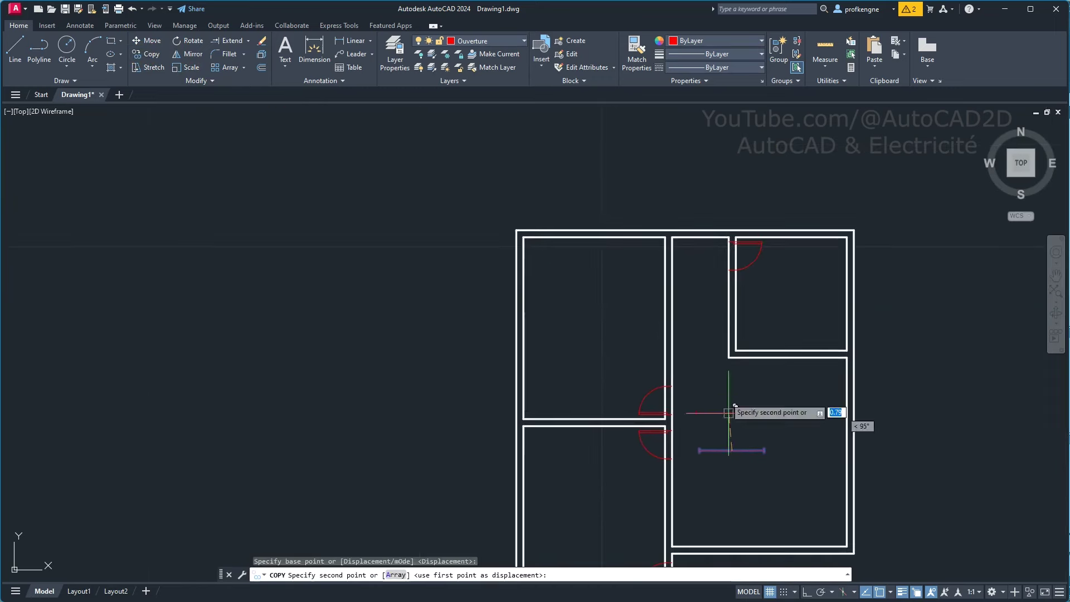
left_click(594, 236)
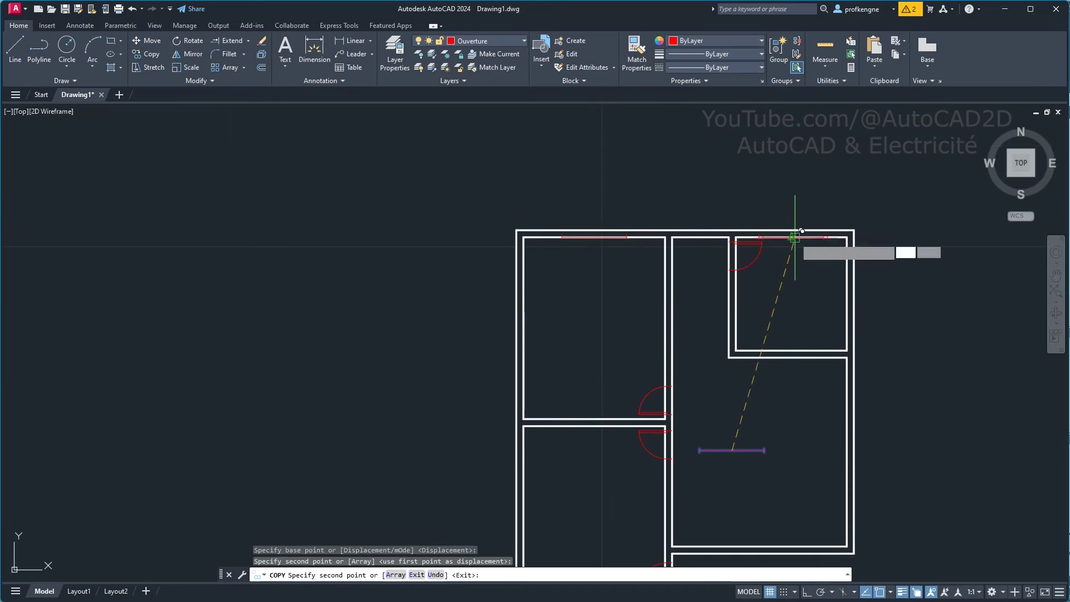
left_click(791, 236)
- Place window copies in the right and lower-left rooms' bottom walls, then finish copying
middle_click_drag(788, 346, 735, 220)
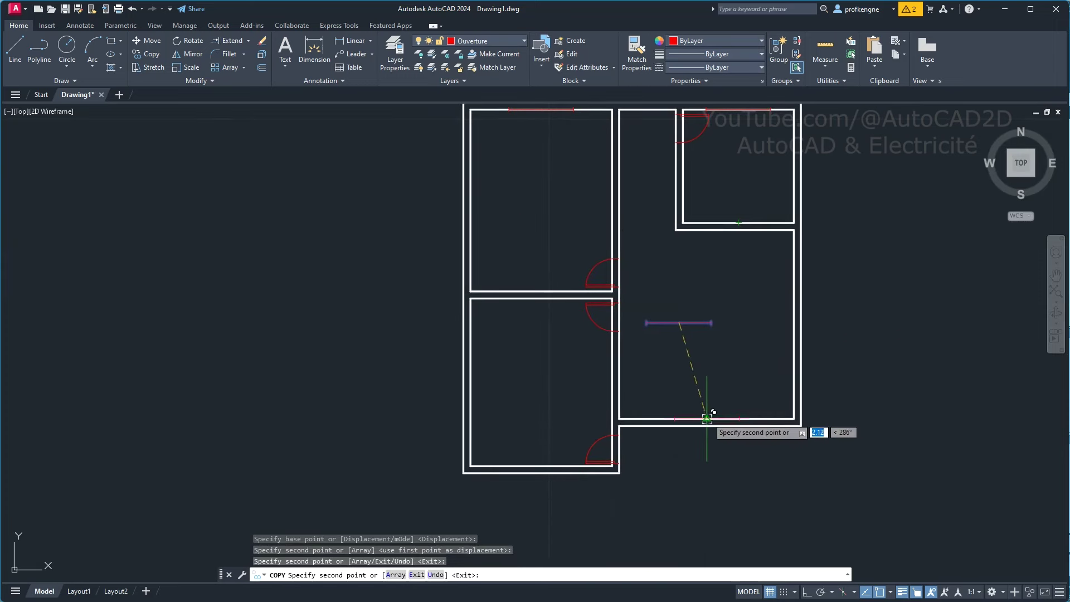
left_click(714, 425)
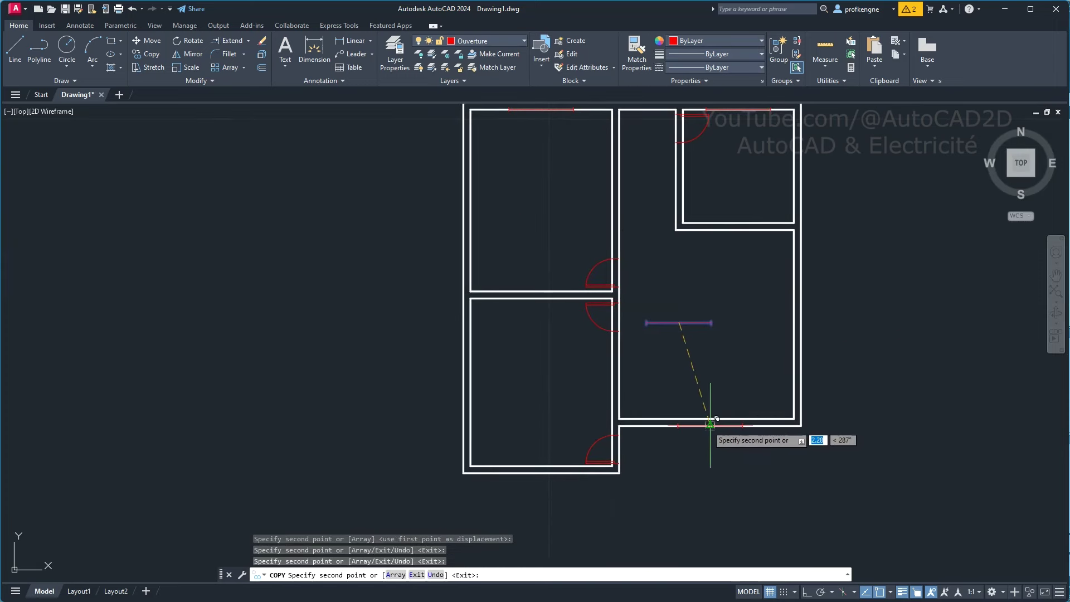
left_click(541, 472)
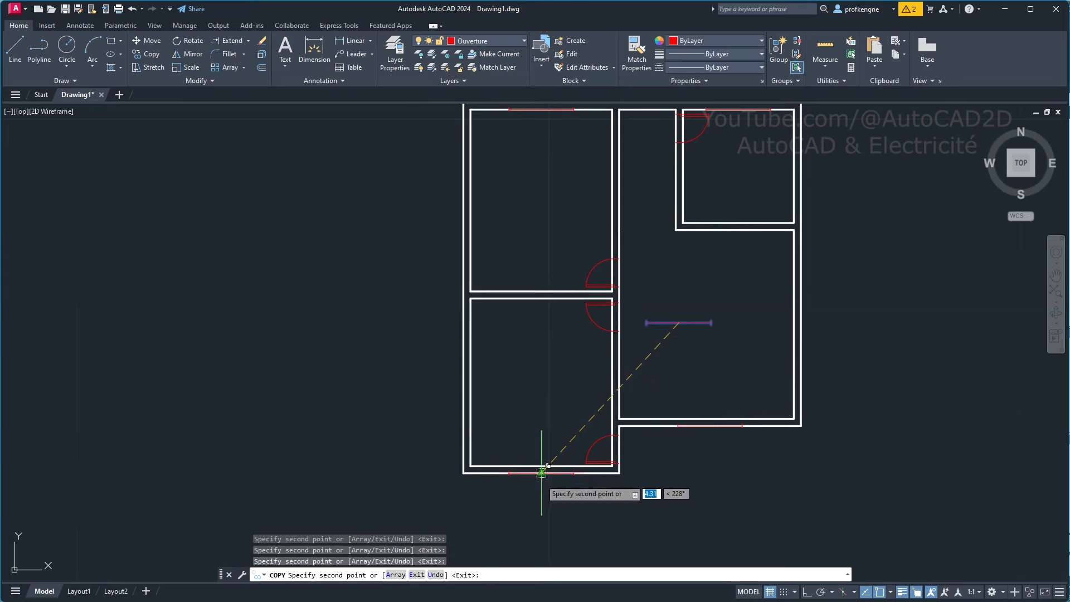
right_click(720, 504)
left_click(745, 355)
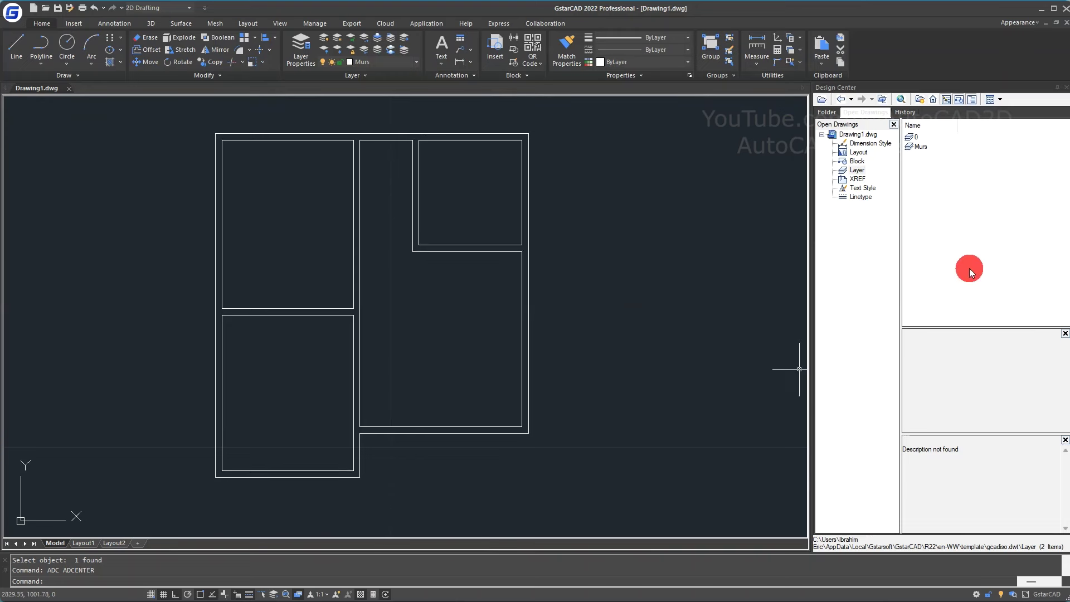
- Close the GstarCAD Design Center palette so only the floor plan shows
left_click(1064, 91)
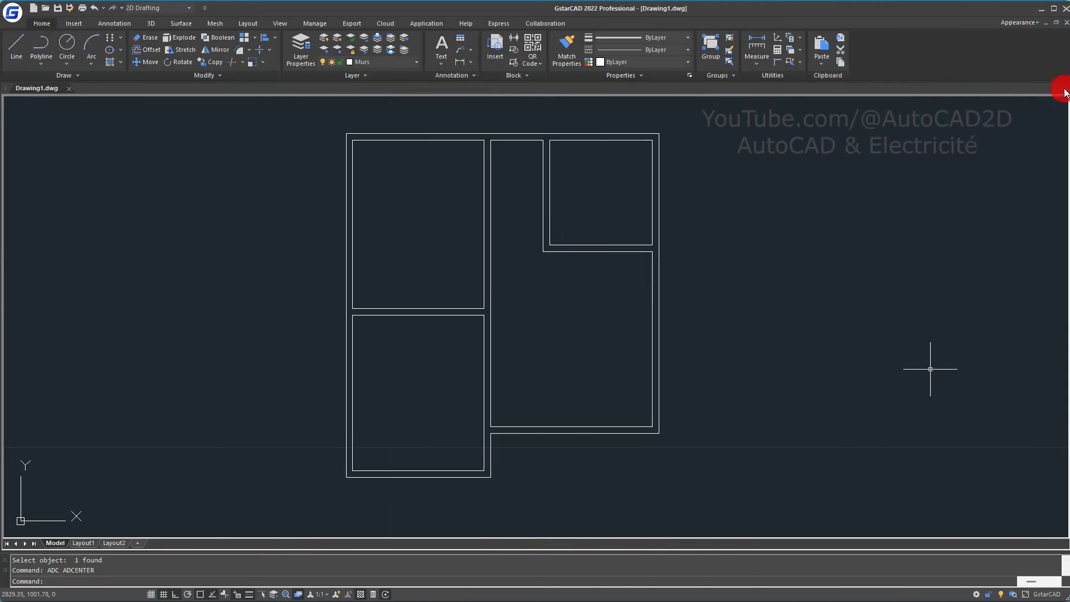
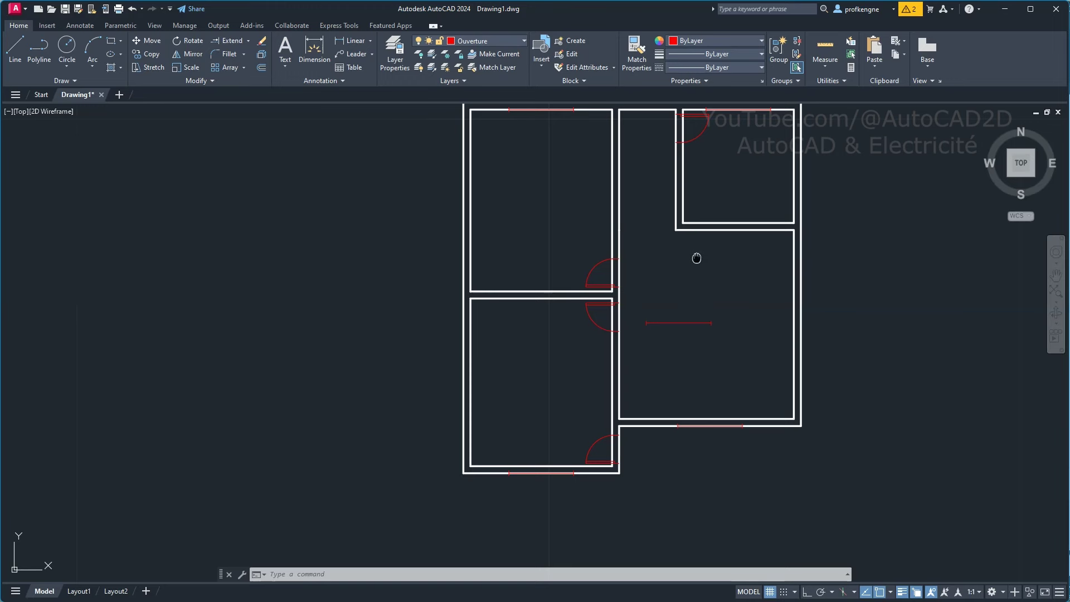
- Erase the stray red line in the large room
mouse_move(695, 256)
middle_mouse_down()
mouse_move(601, 312)
mouse_move(593, 285)
middle_mouse_up()
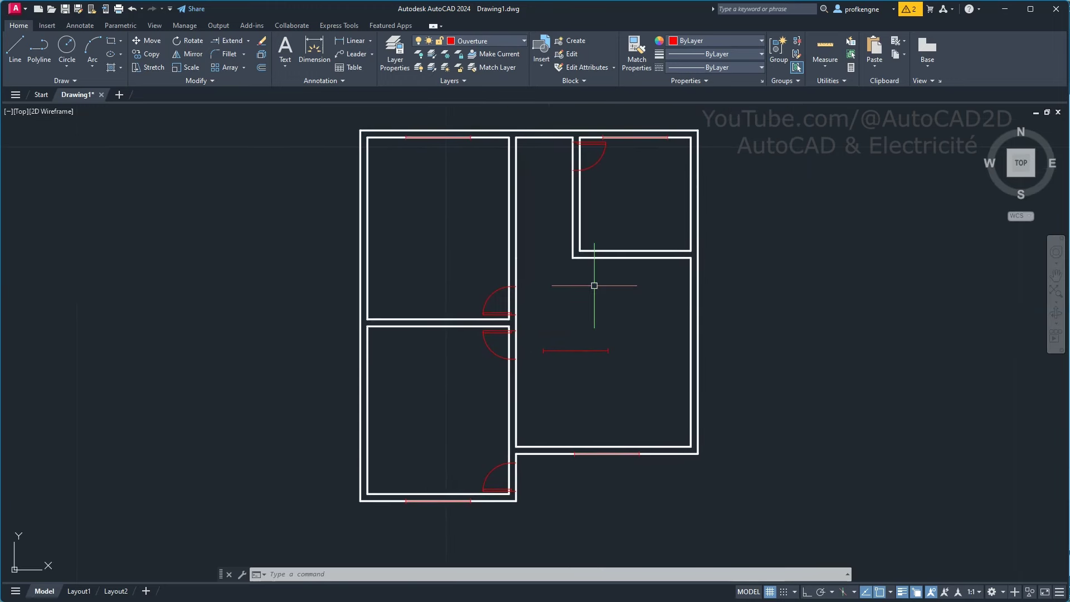
left_click(579, 350)
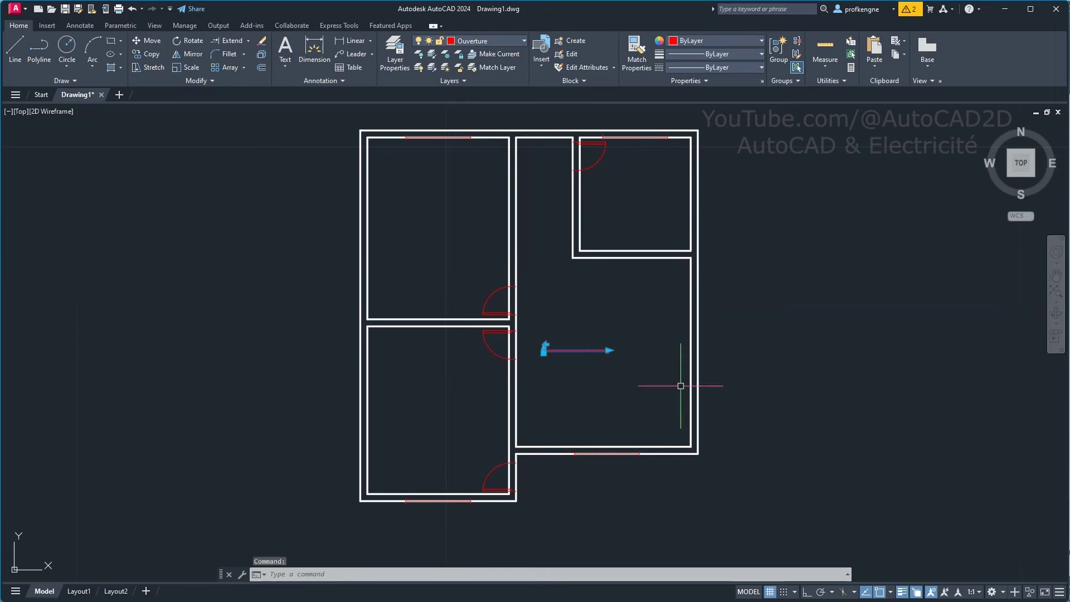
key("Delete")
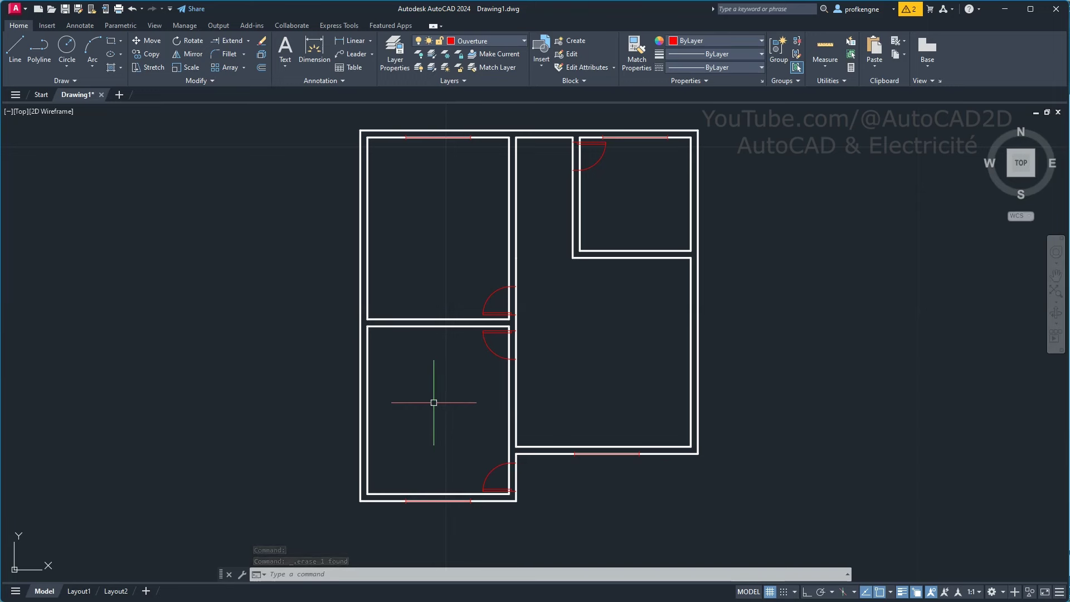
- Add a small multiline 'Sejour' text label inside the large room
type("tt")
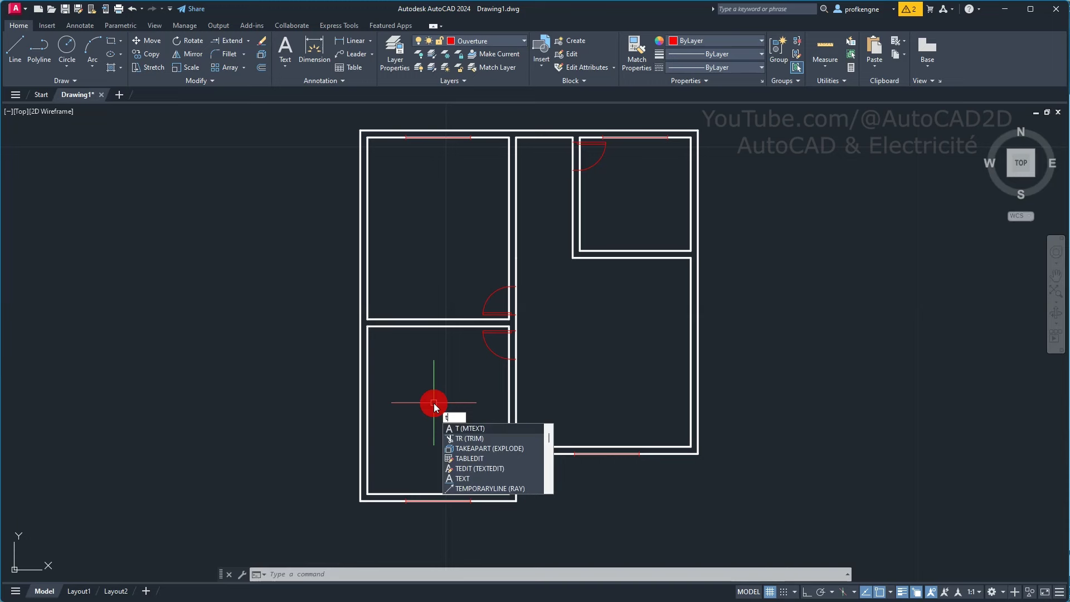
key("Return")
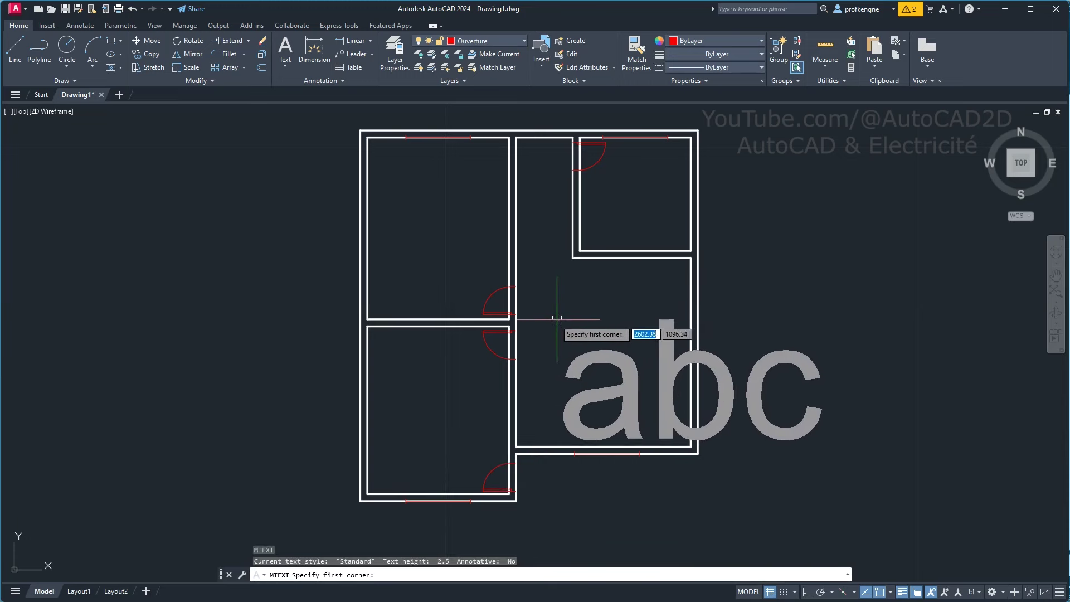
left_click(556, 319)
left_click(660, 361)
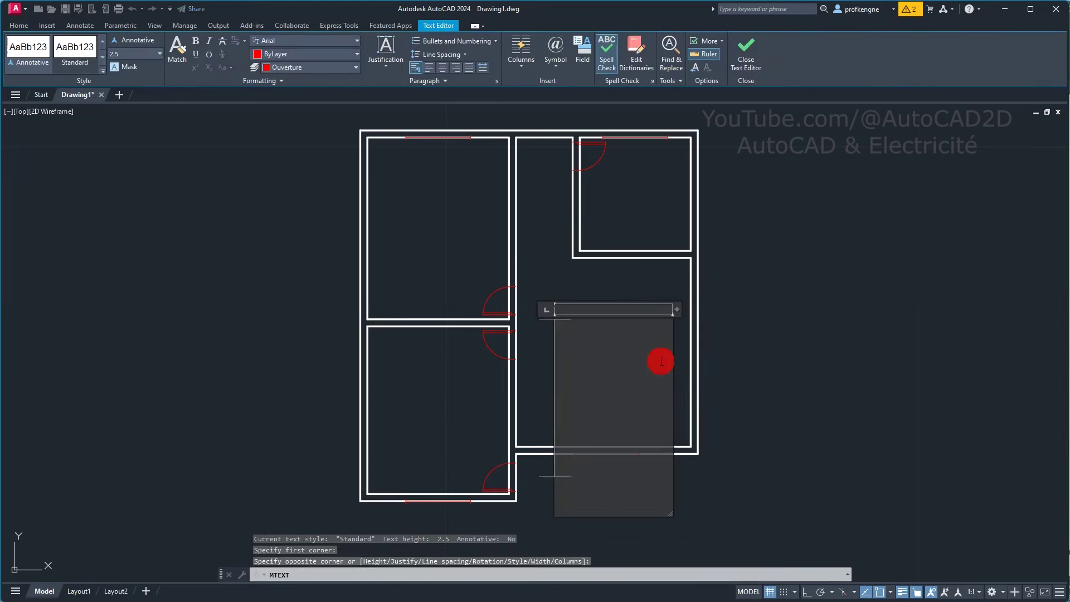
type("Se")
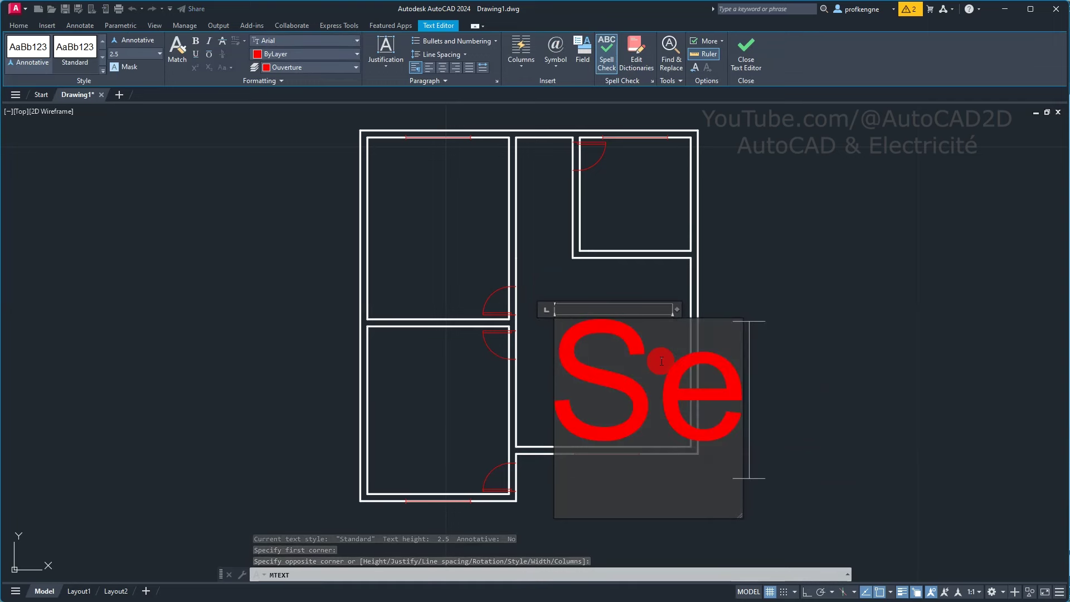
type("jour")
double_click(707, 419)
key("Tab")
type("0.15")
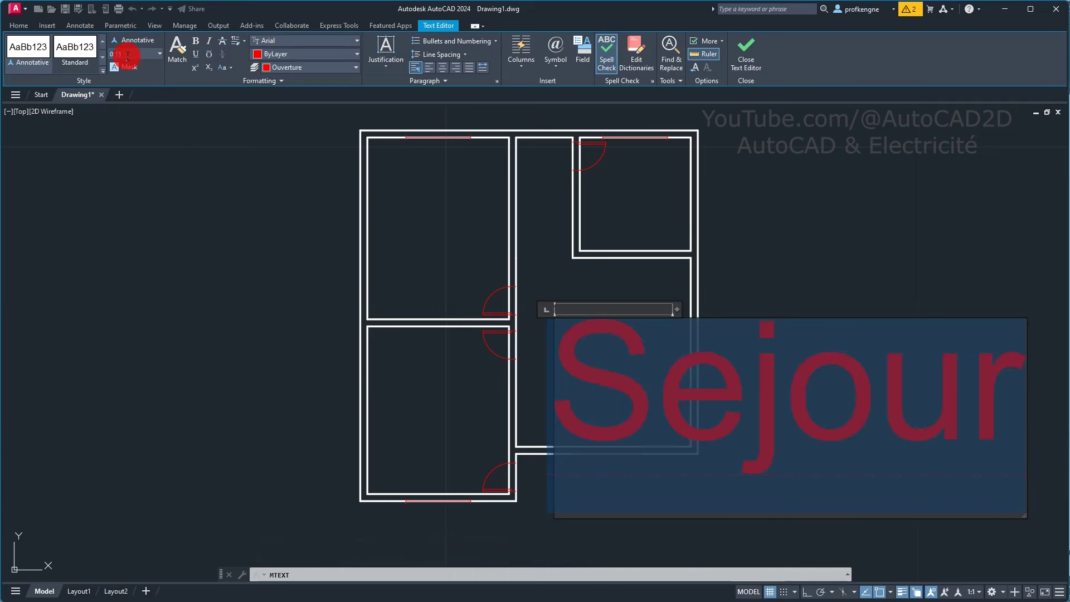
key("Return")
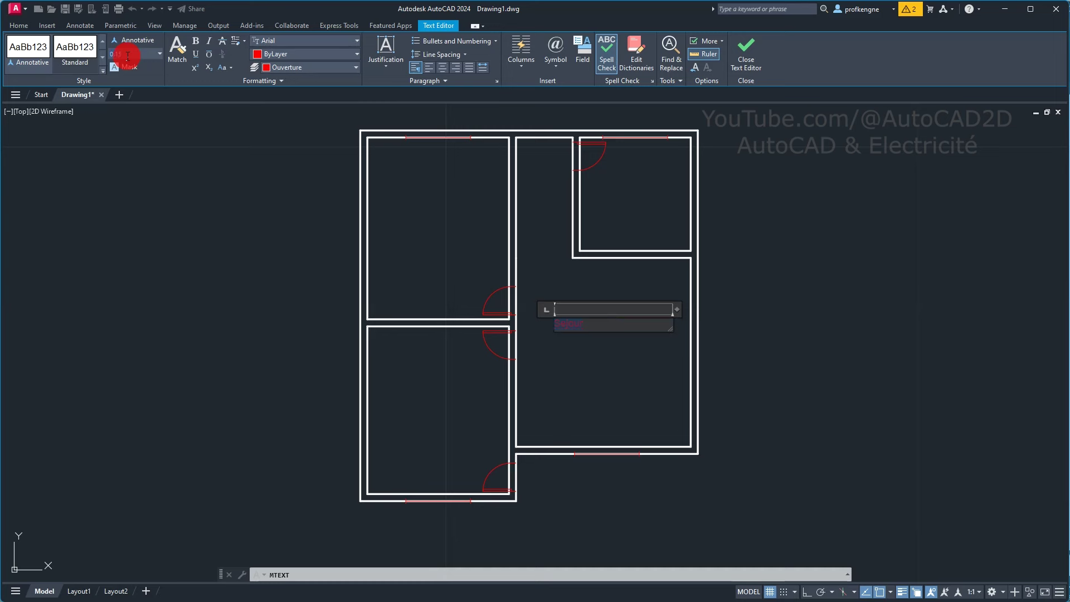
key("Return")
left_click(437, 402)
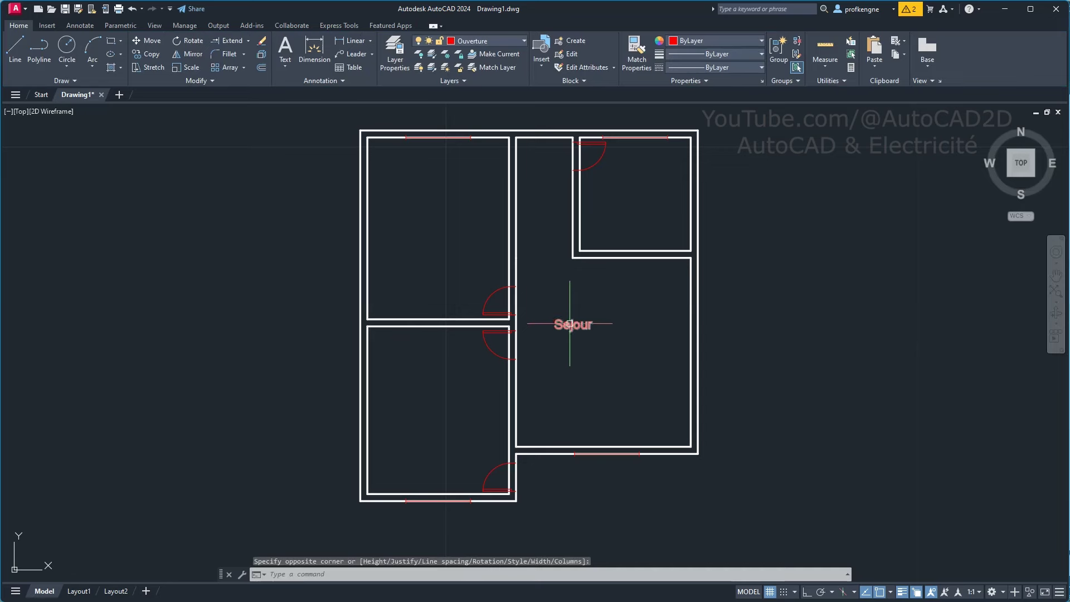
left_click(570, 325)
left_click(629, 419)
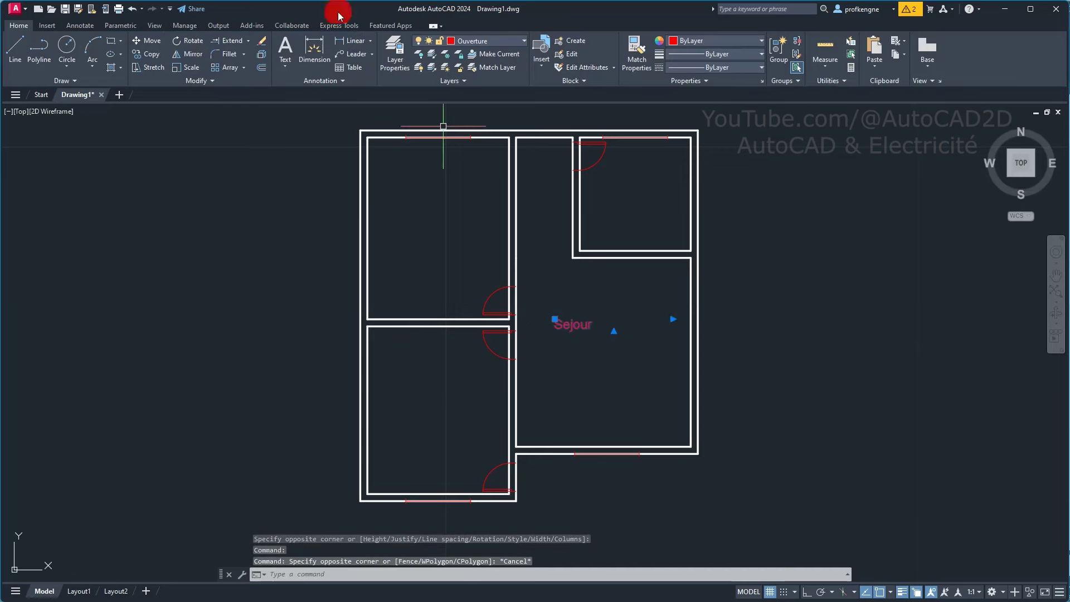
- Create a green layer named Texts and make it current
left_click(395, 54)
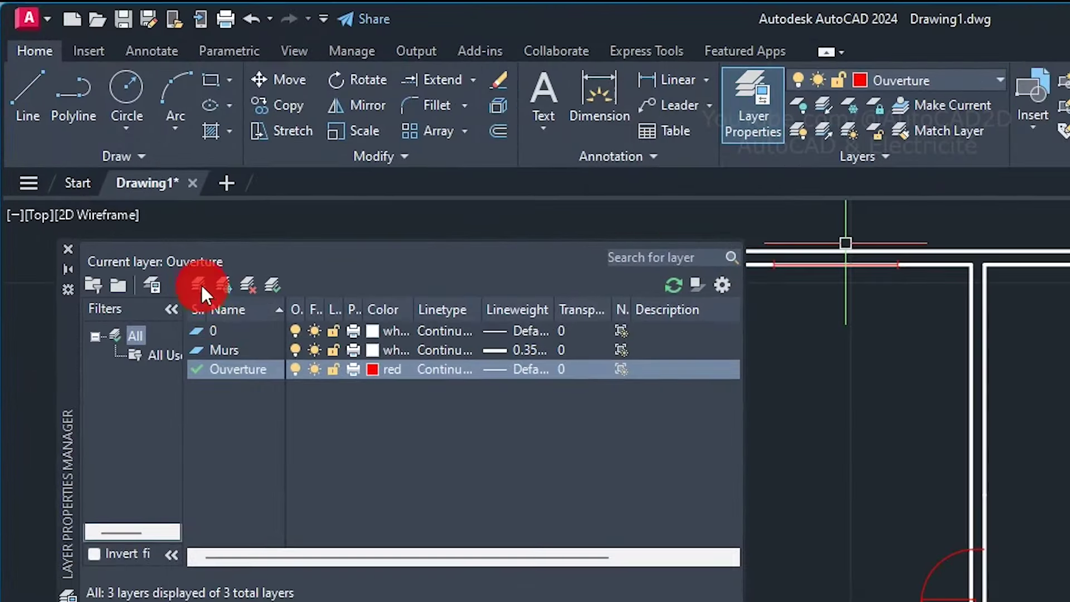
left_click(187, 269)
type("Texts")
left_click(341, 353)
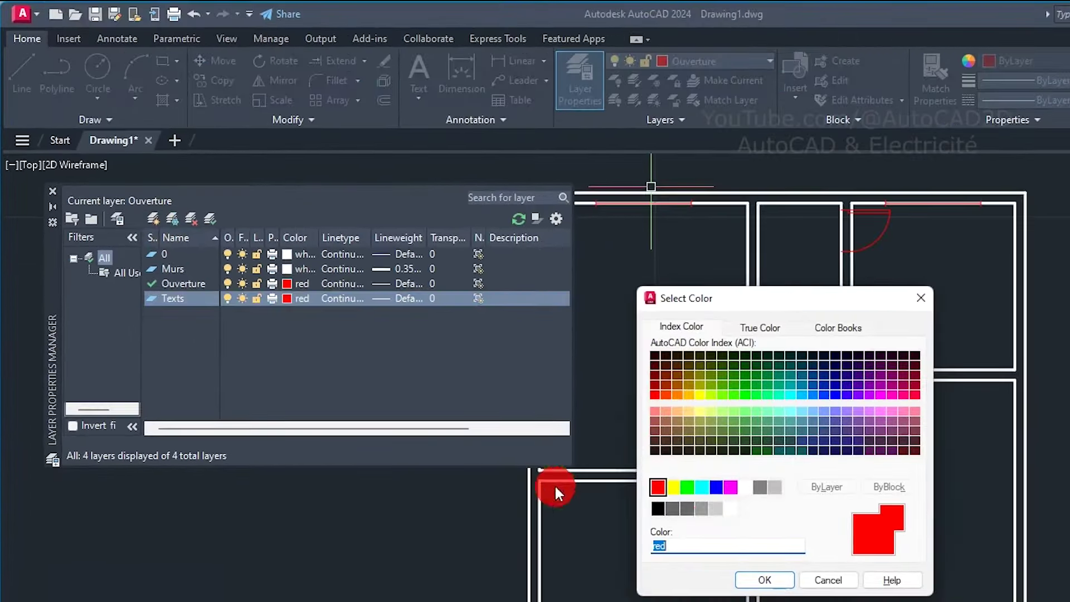
left_click(686, 487)
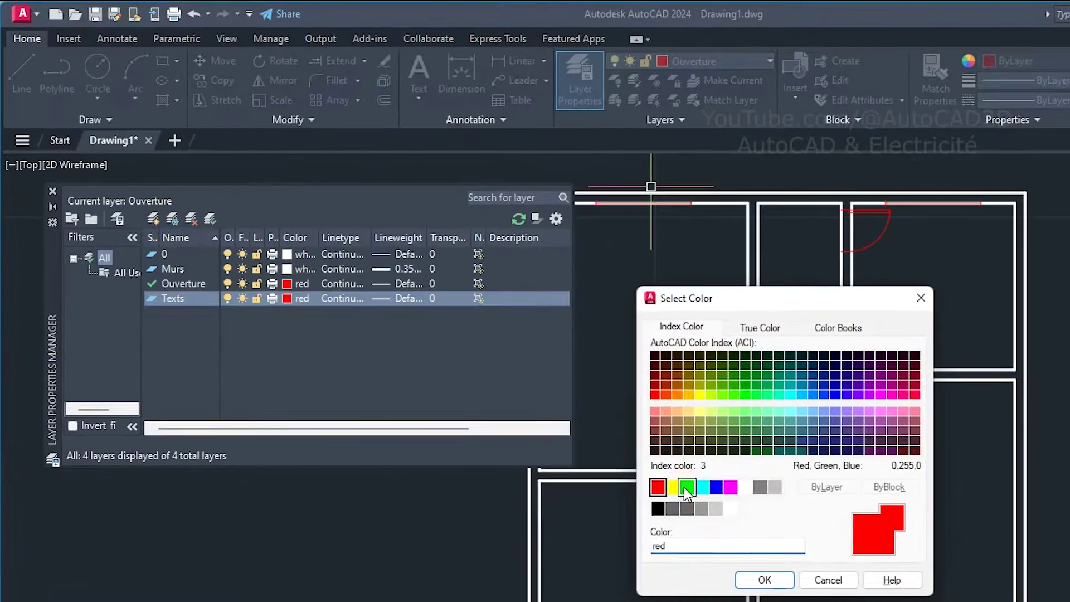
left_click(763, 579)
double_click(150, 299)
left_click(51, 192)
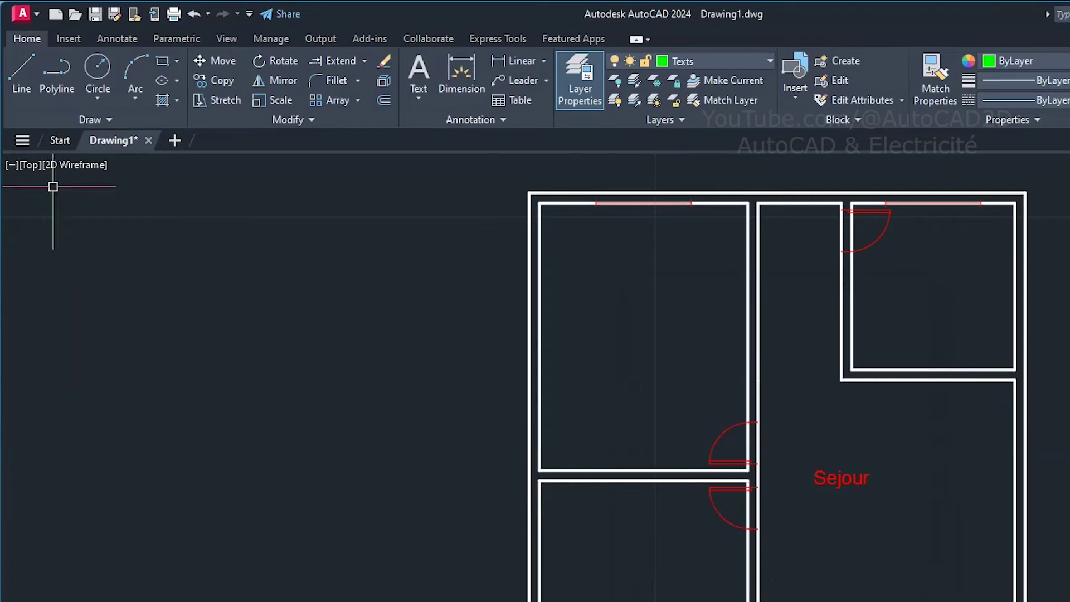
- Move the Sejour label onto the Texts layer
left_click(571, 324)
left_click(557, 297)
left_click(471, 70)
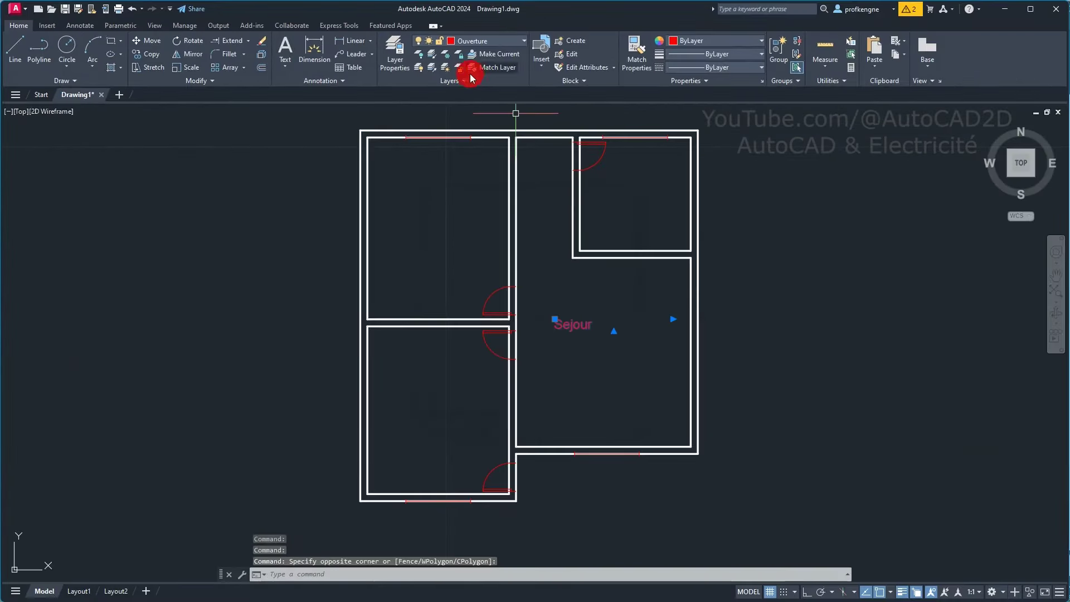
left_click(463, 39)
left_click(454, 91)
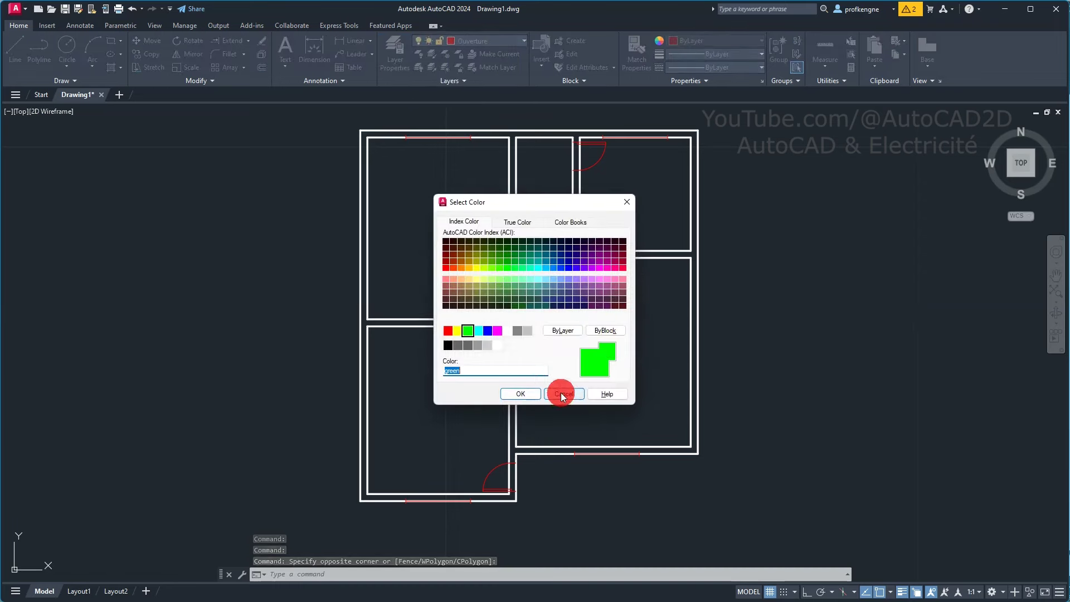
left_click(520, 393)
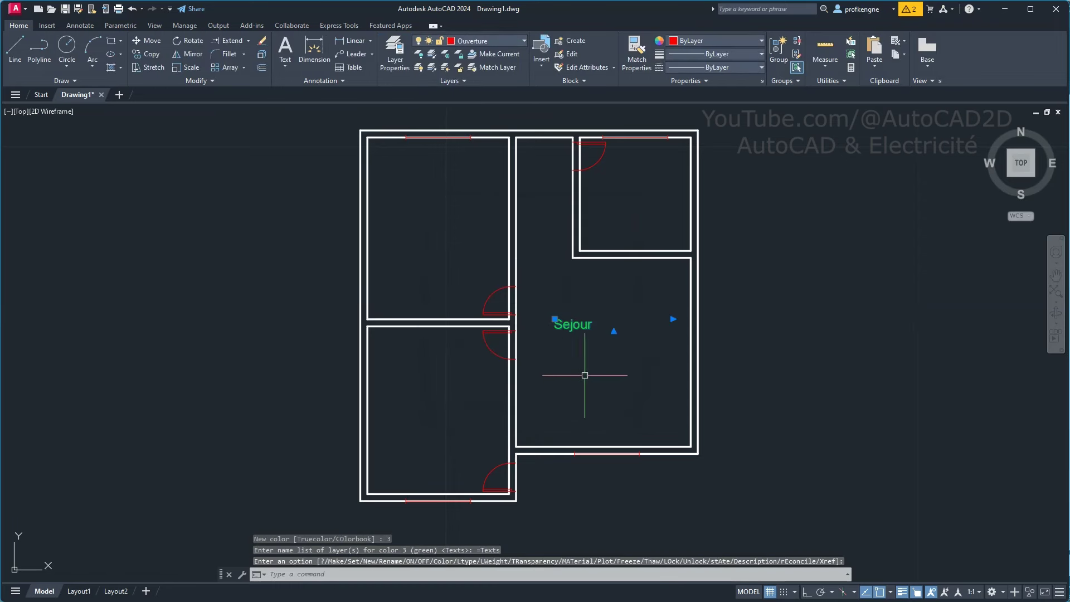
left_click(672, 318)
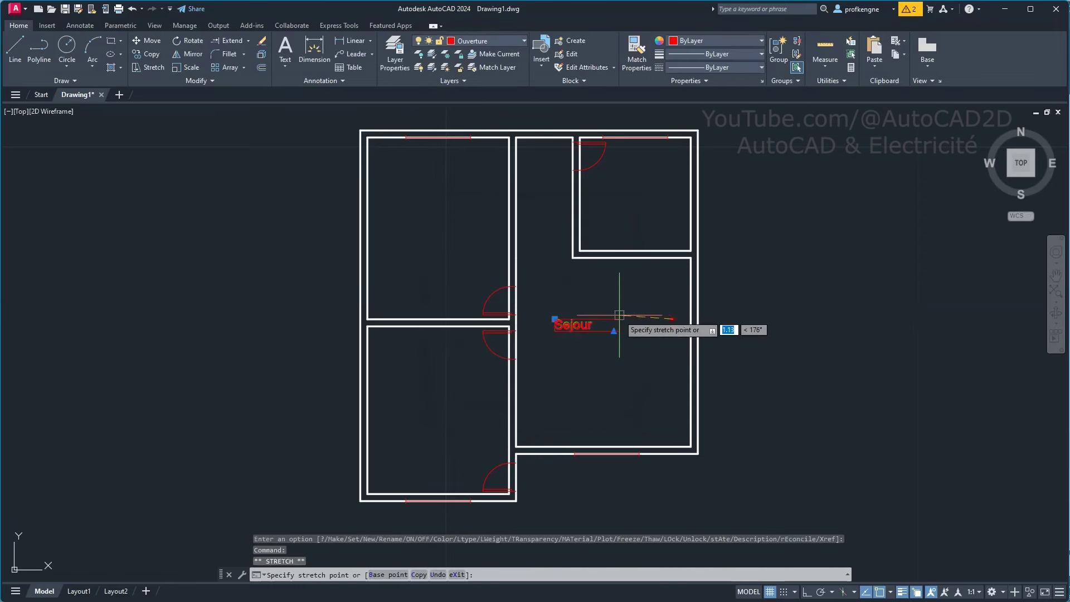
left_click(613, 330)
- Set the Sejour label's height to 0.3 and add a second line '3.7 x 4 m'
double_click(572, 323)
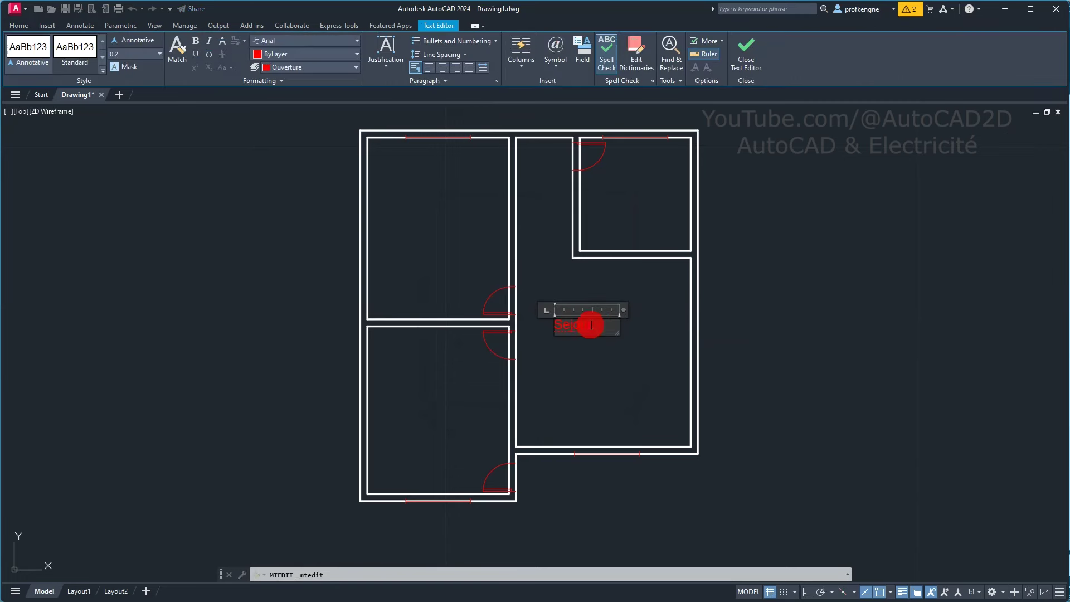
left_click(125, 54)
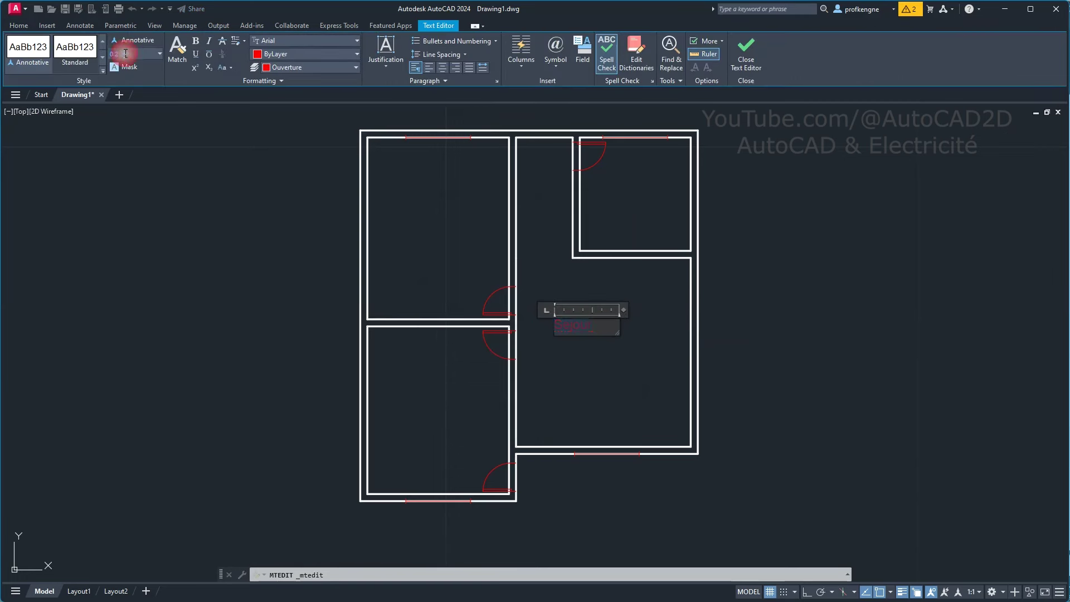
type("0.3")
left_click(583, 343)
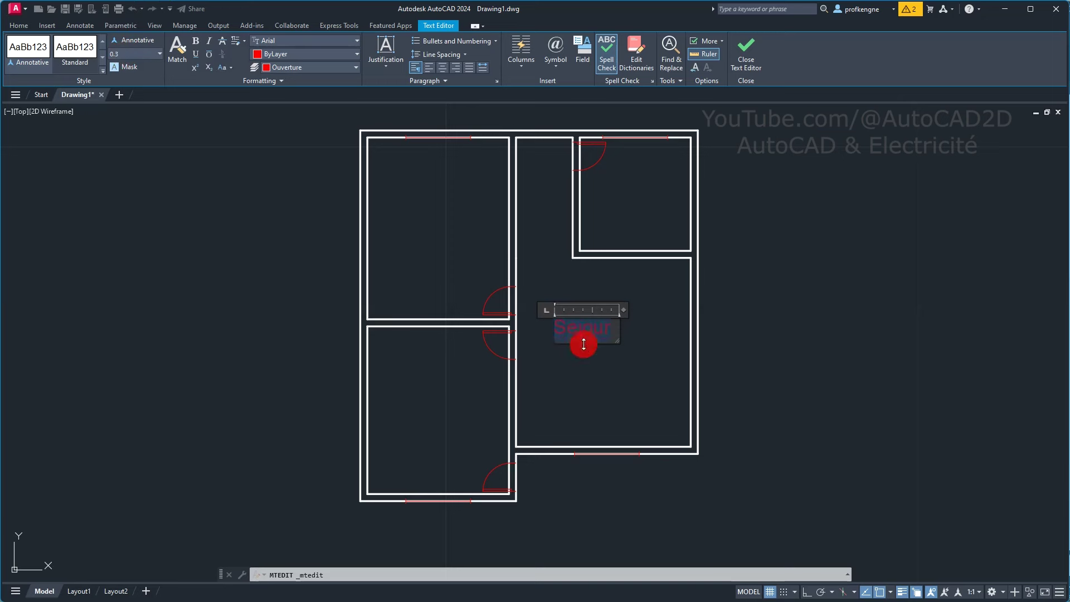
right_click(574, 329)
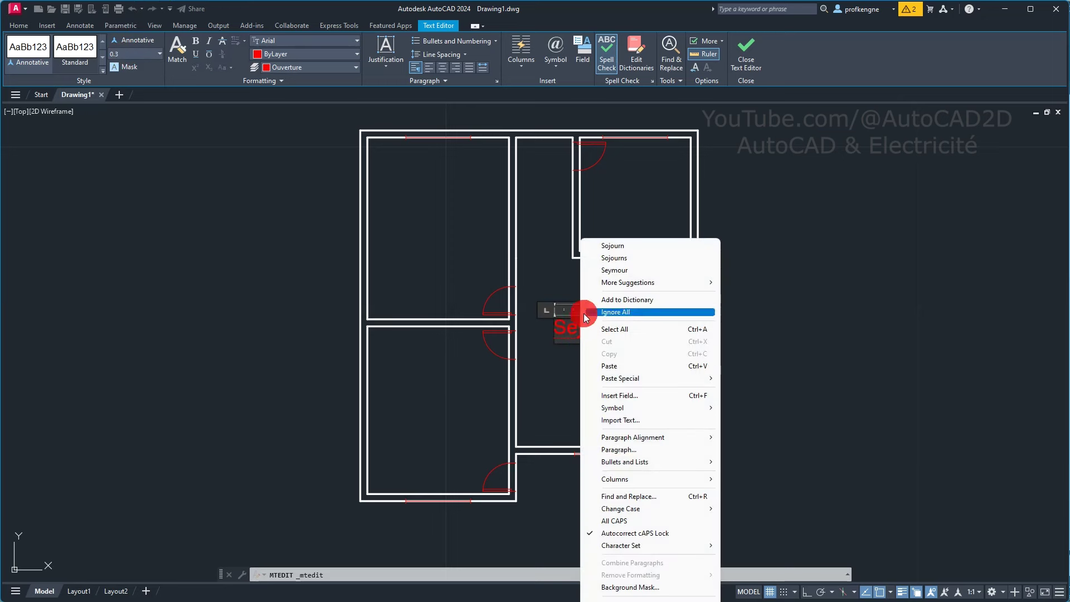
left_click(575, 329)
right_click(575, 329)
left_click(614, 333)
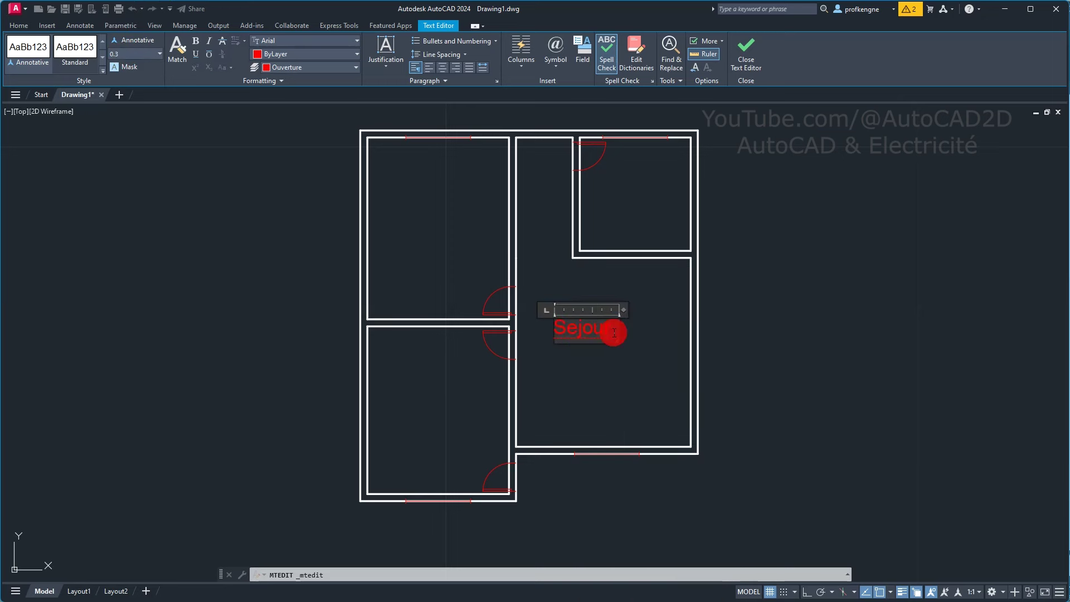
key("Return")
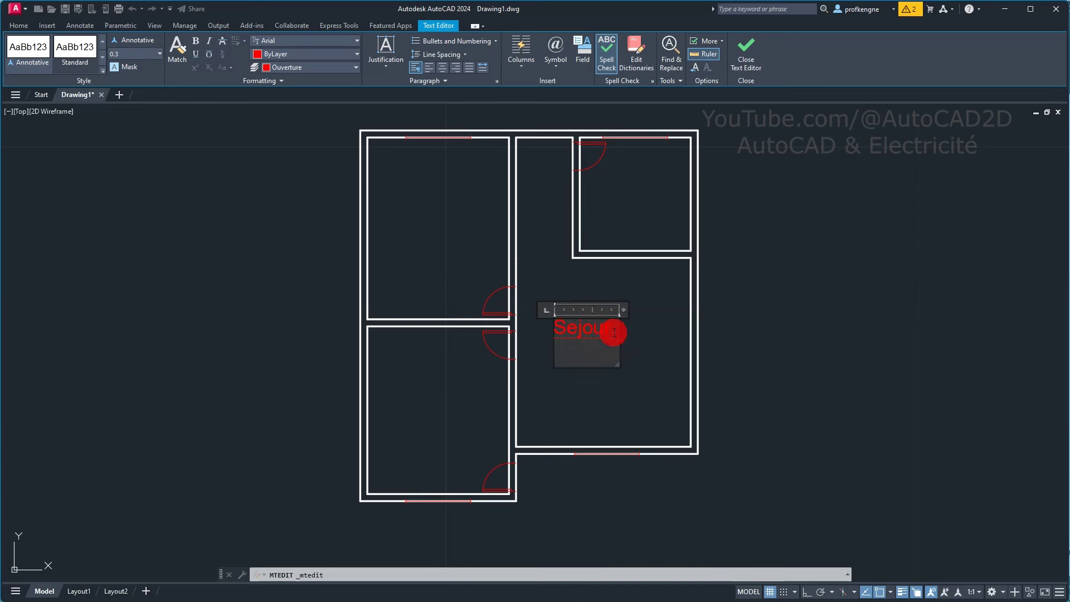
type("3.7 x 4 m")
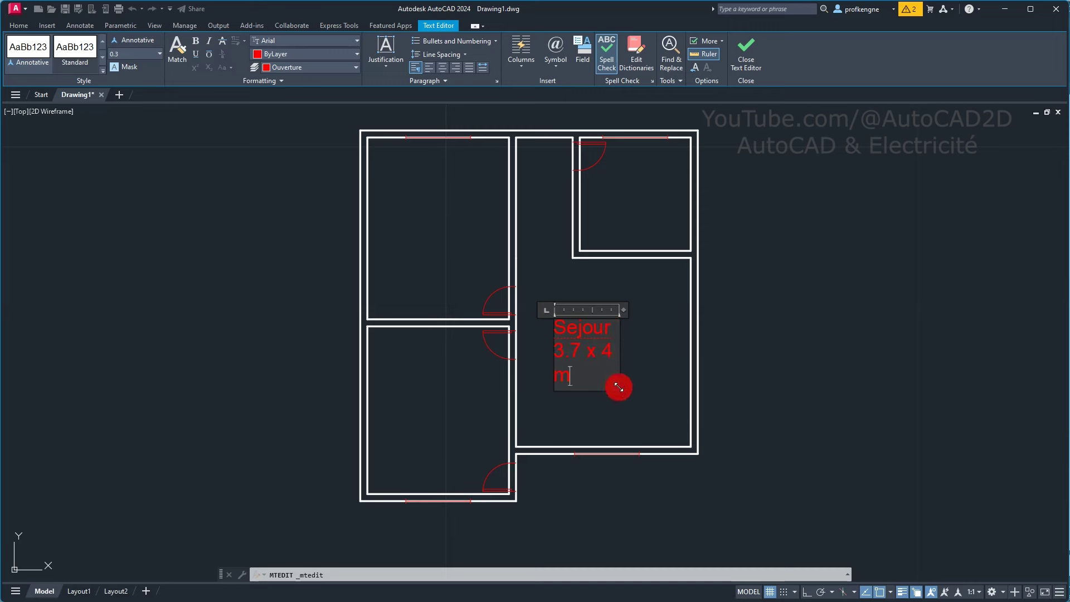
left_click_drag(618, 388, 659, 366)
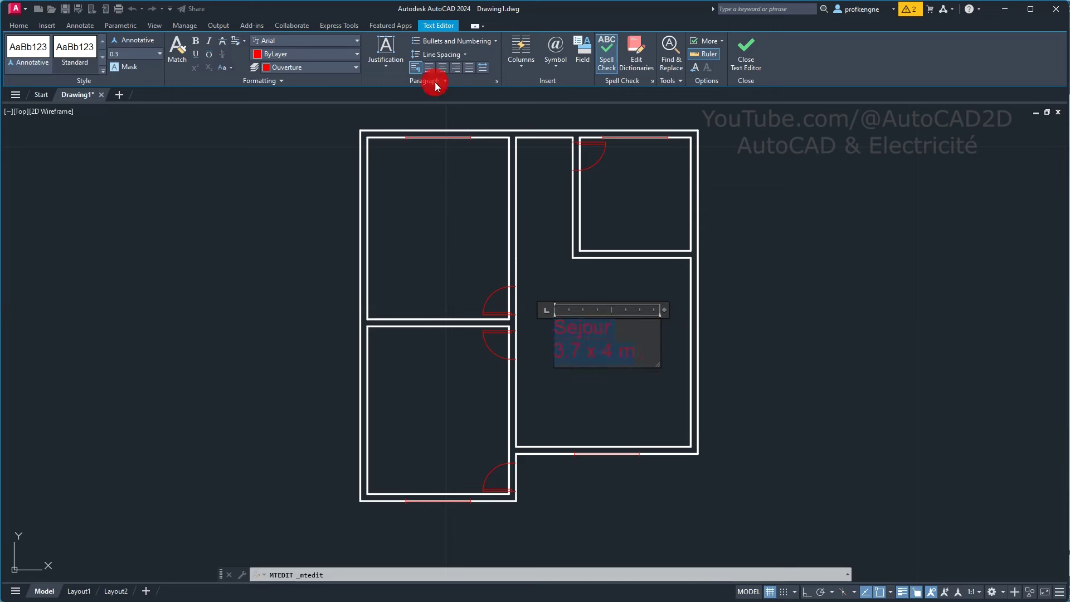
left_click(603, 399)
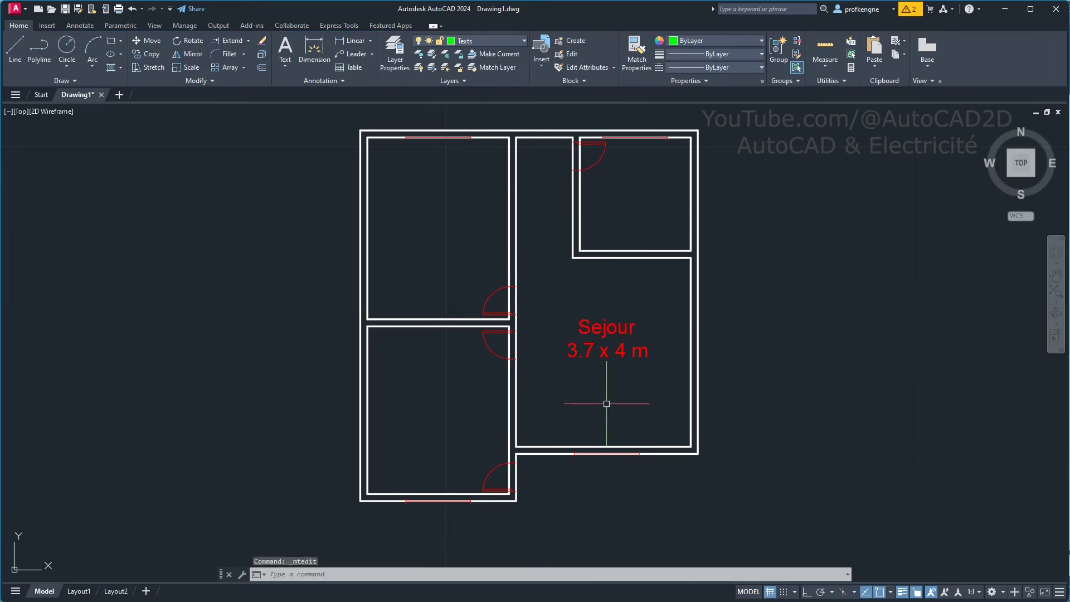
- Assign the edited Sejour label to the Texts layer and clear the selection
left_click(573, 345)
left_click(480, 48)
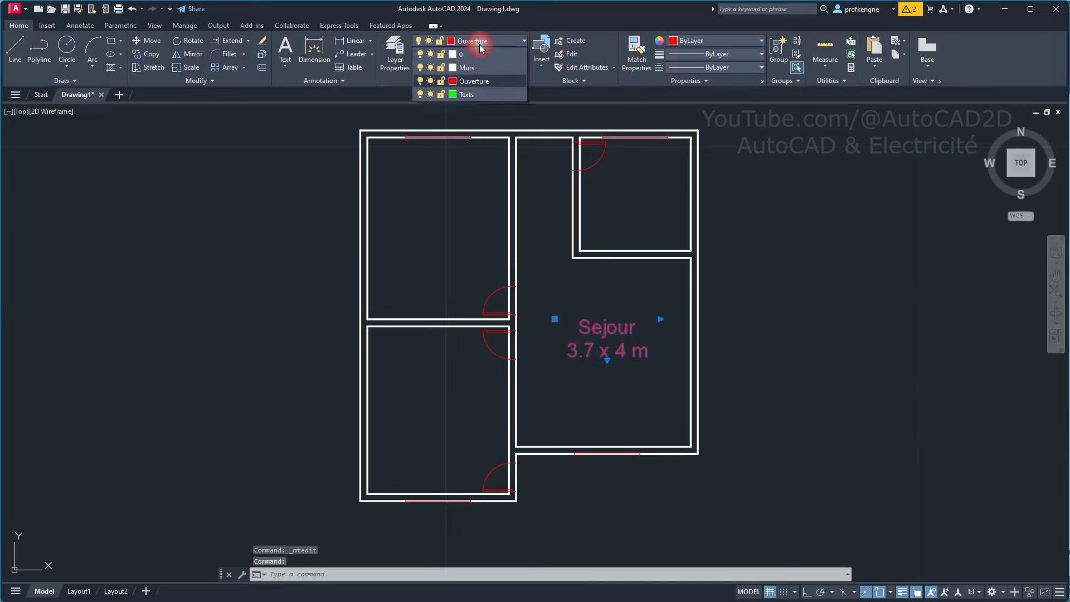
left_click(469, 98)
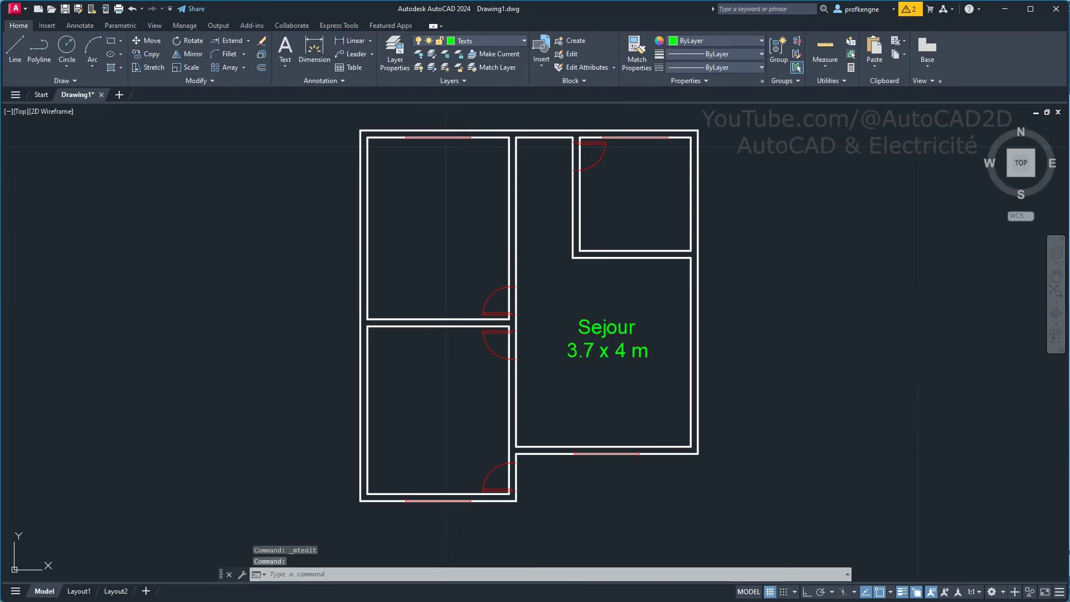
left_click(625, 401)
key("Escape")
key("Escape")
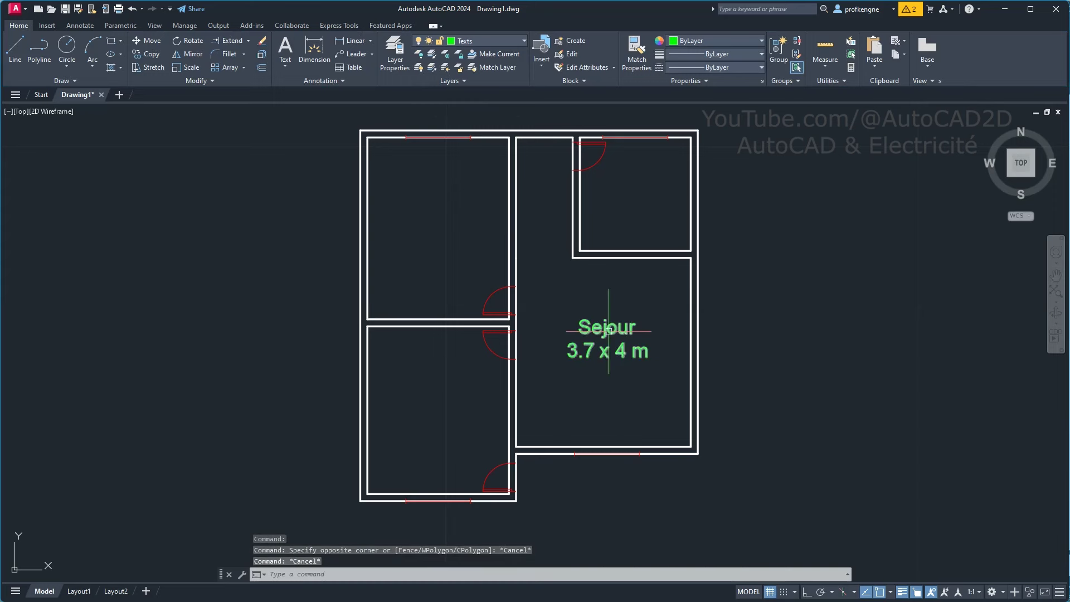
left_click(606, 335)
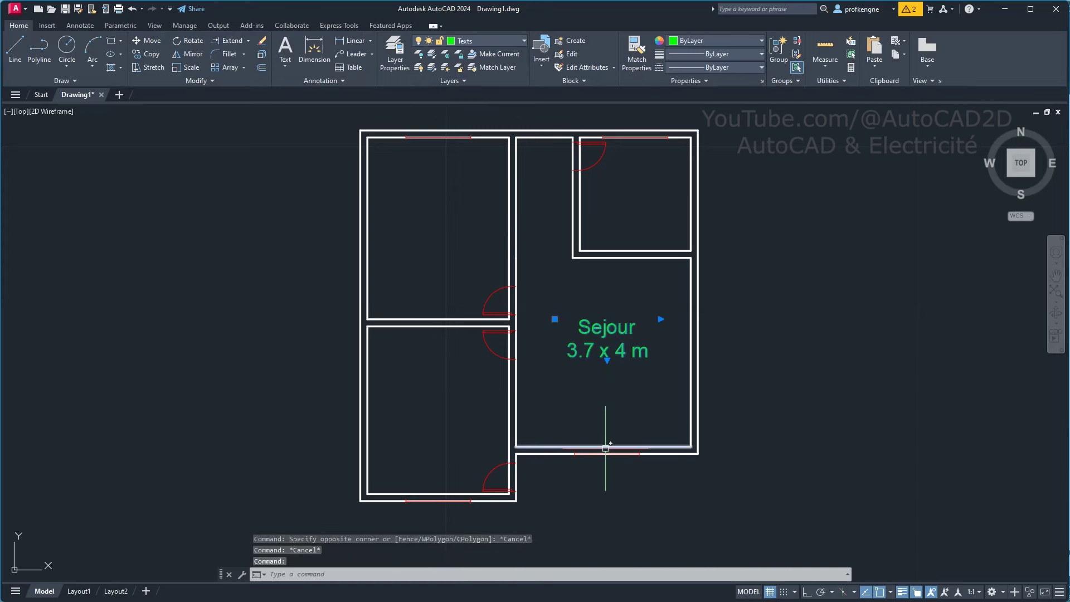
- Copy the Sejour label into the upper-right room, lower-left room and below the right room
type("cCP")
key("Return")
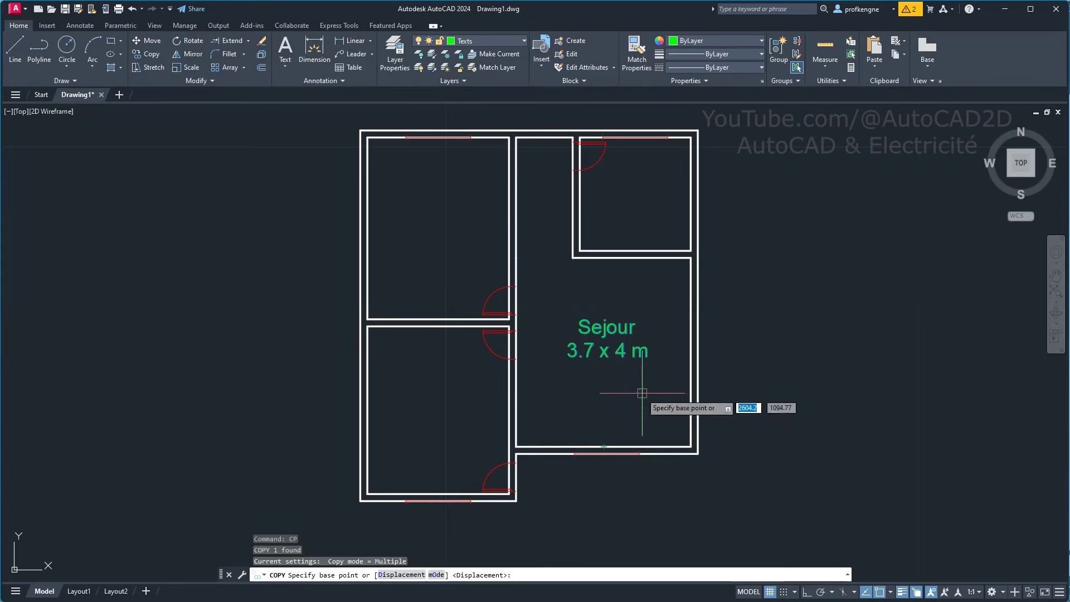
left_click(603, 379)
left_click(632, 236)
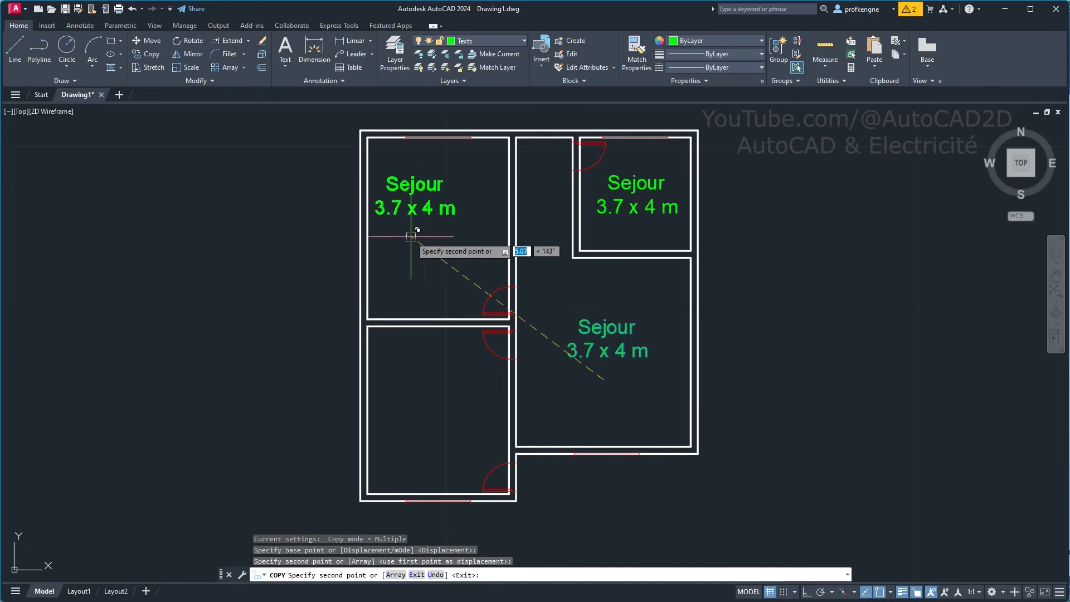
left_click(443, 437)
left_click(601, 486)
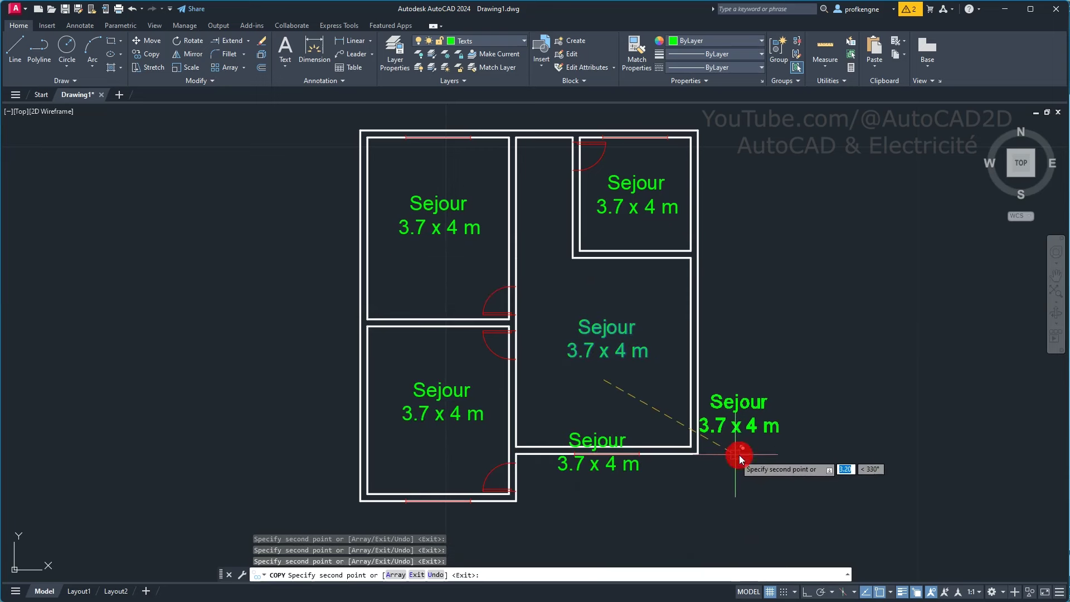
right_click(741, 452)
left_click(749, 461)
- Rewrite the lower-left copy as 'Chambre 1' with '3 x 3.7 m' below
left_click(440, 390)
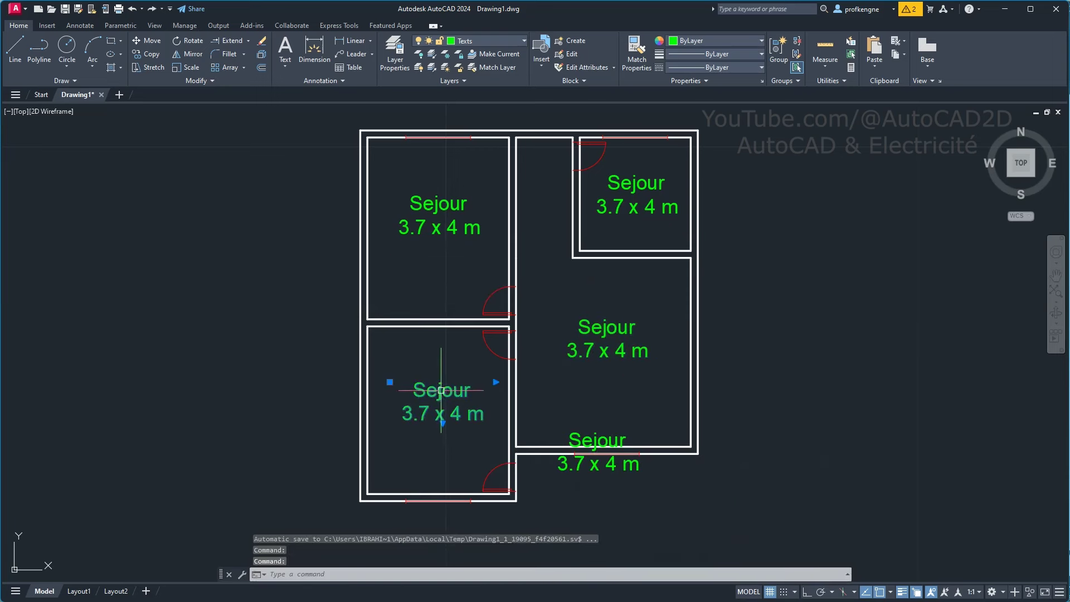
double_click(441, 390)
left_click_drag(430, 389, 490, 415)
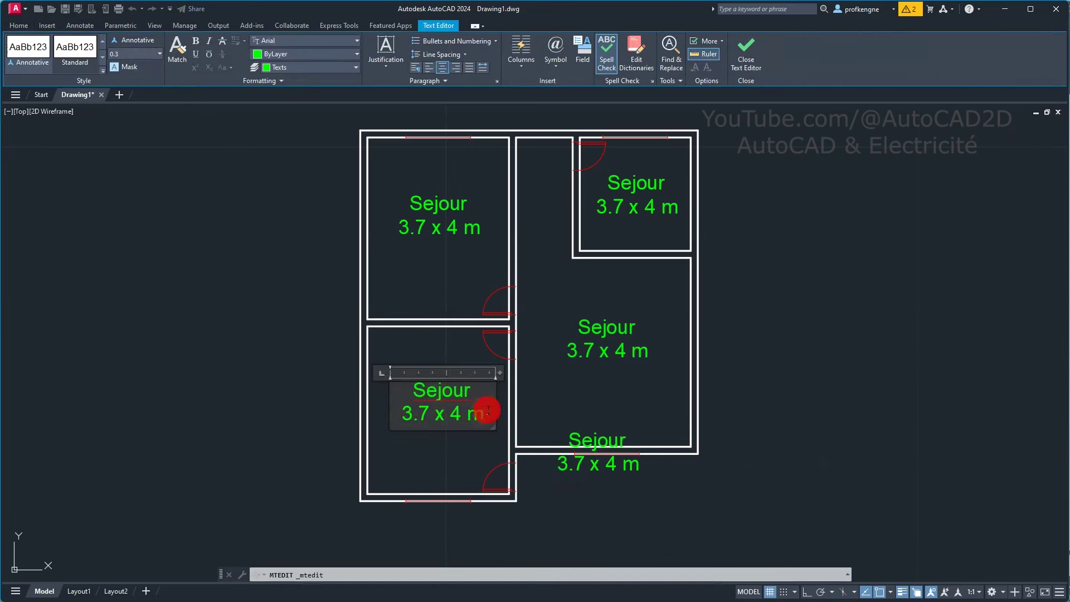
type("Chambre")
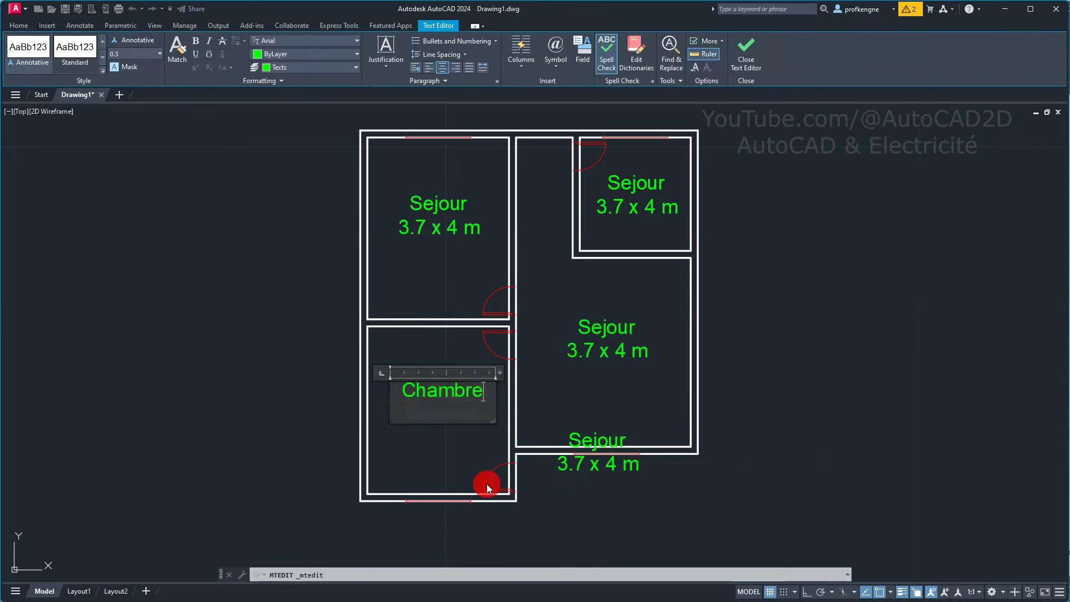
type(" 1")
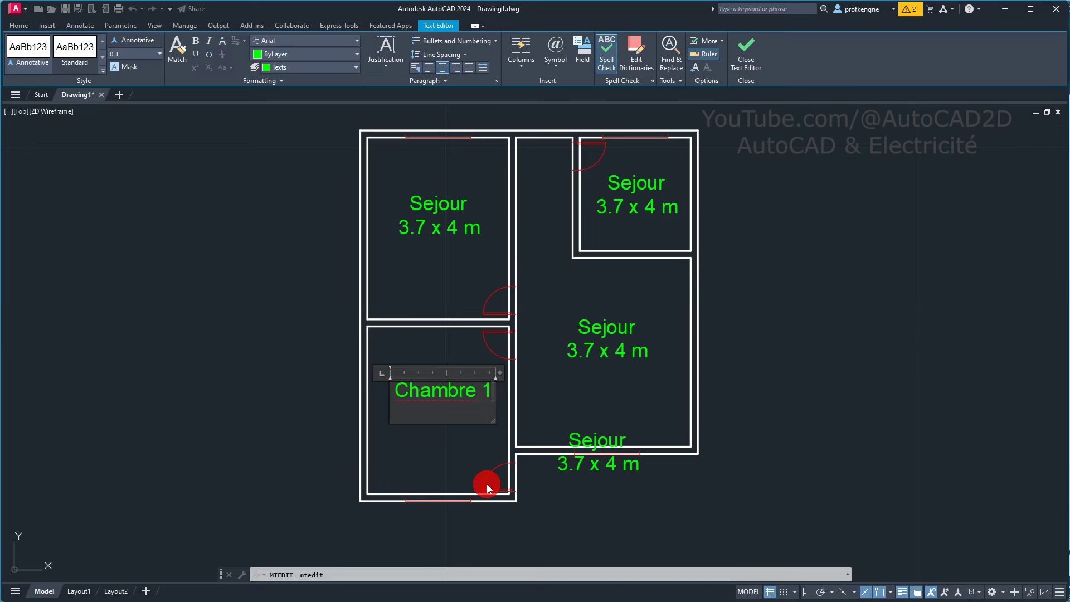
key("Return")
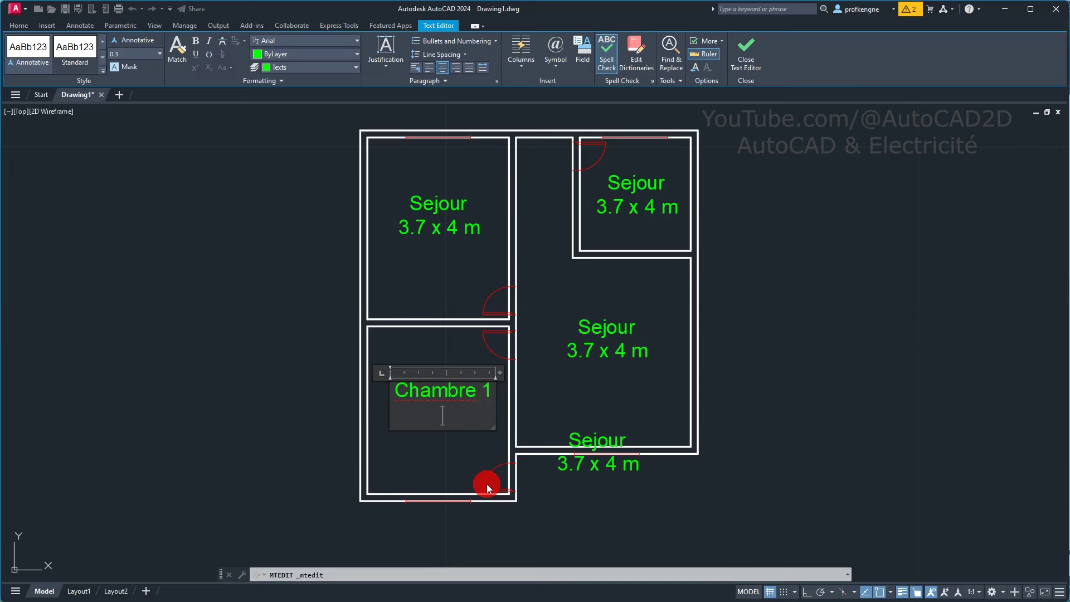
type("3 x ")
type("3.7 m")
left_click(486, 483)
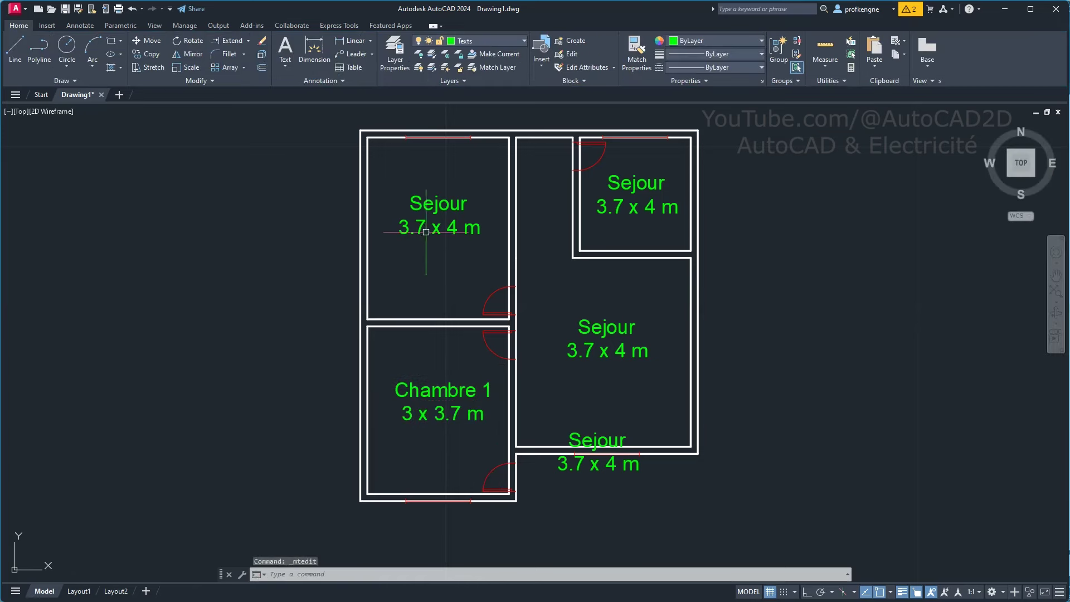
- Create the Chambre 2 label in the upper-left room from a Chambre 1 copy
key("Delete")
type("co")
key("Return")
left_click(453, 245)
double_click(452, 245)
type("24")
left_click(549, 263)
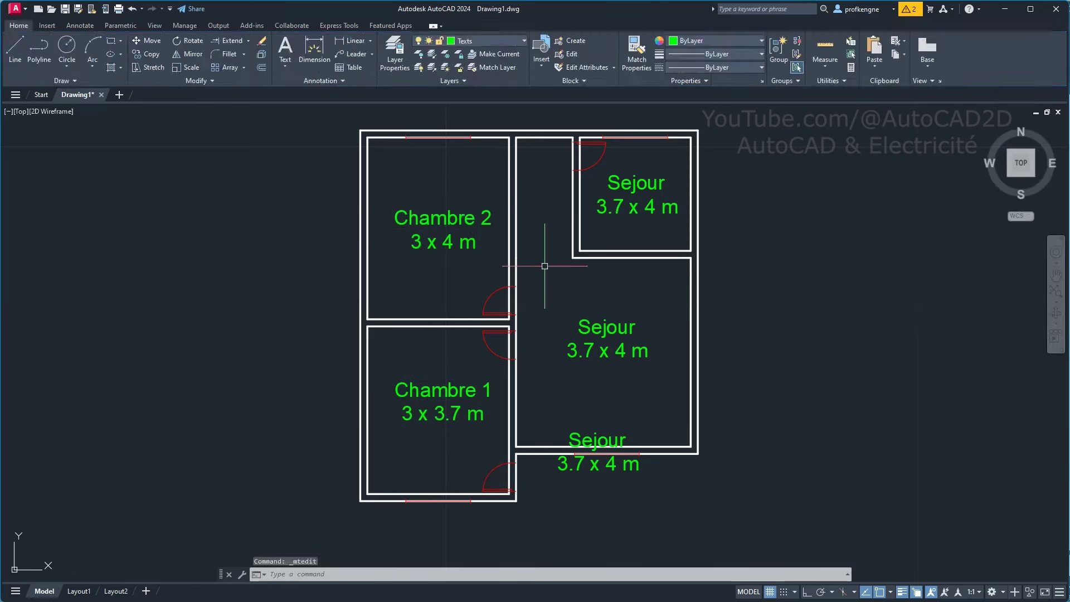
- Change the upper-right Sejour label's size line to '2.3 x 2.4 m'
double_click(624, 205)
type("2")
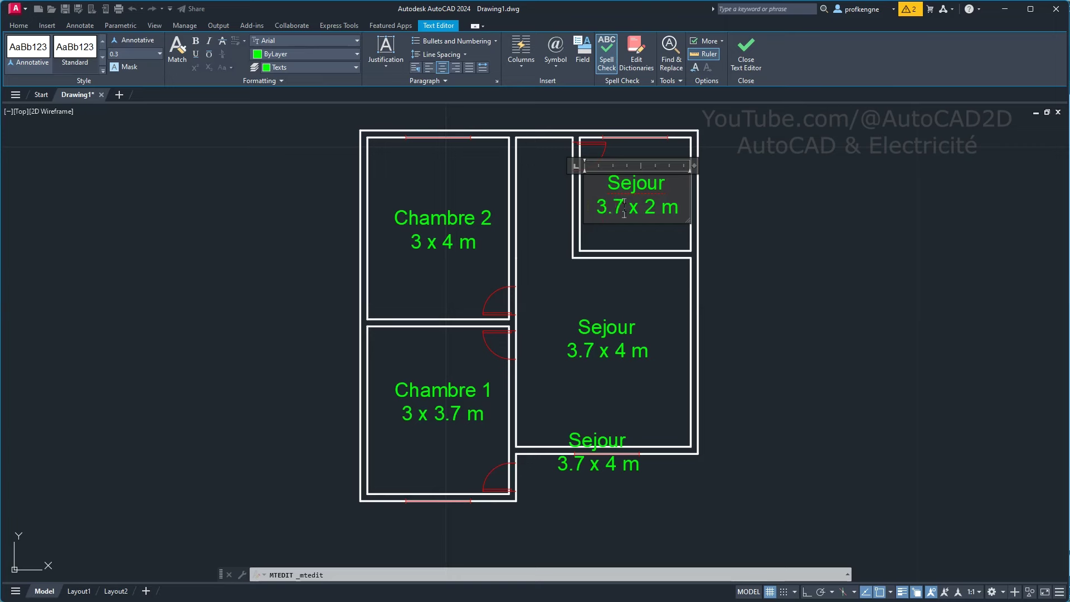
double_click(613, 208)
type("2")
double_click(619, 206)
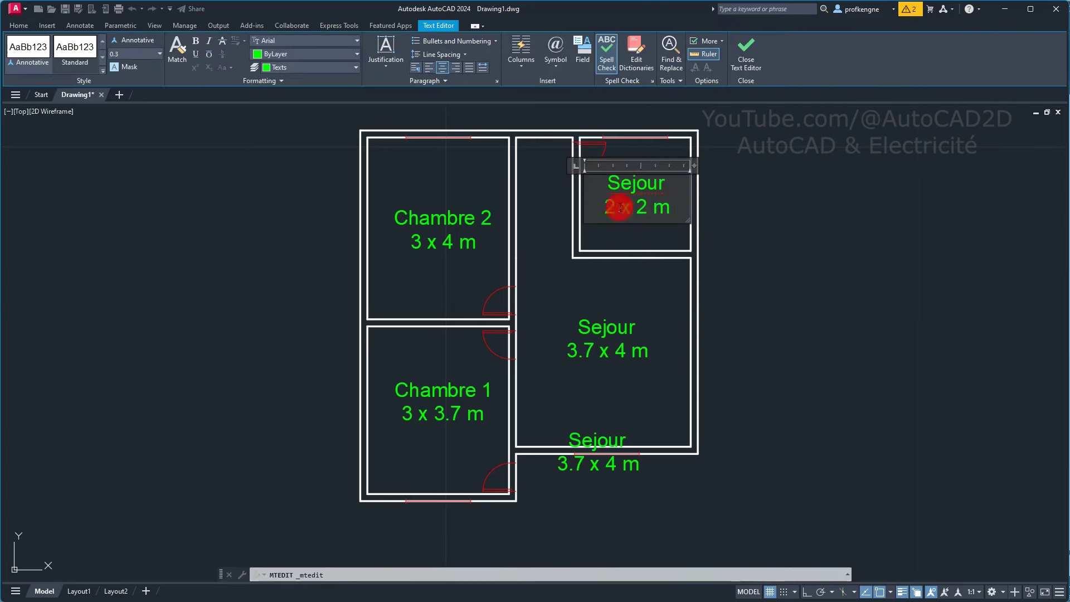
type("2.3 x 2.4 m")
left_click(645, 318)
- Move the bottom label down outside the wall and rename it Veranda
left_click(596, 452)
left_click_drag(596, 452, 593, 481)
double_click(596, 479)
type("Veranda")
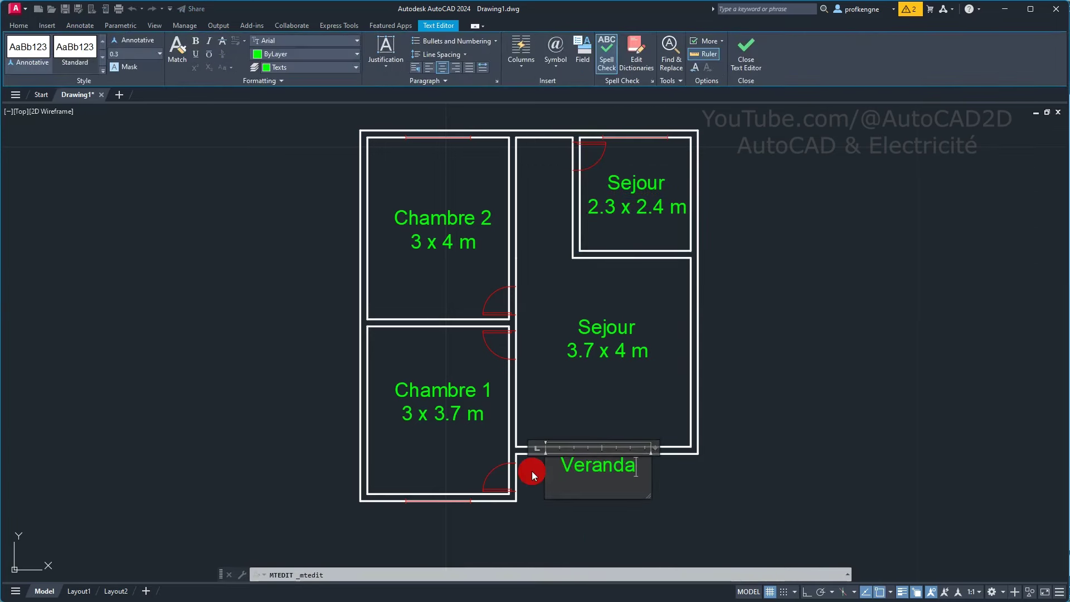
left_click(532, 470)
left_click(443, 229)
left_click(635, 195)
right_click(647, 207)
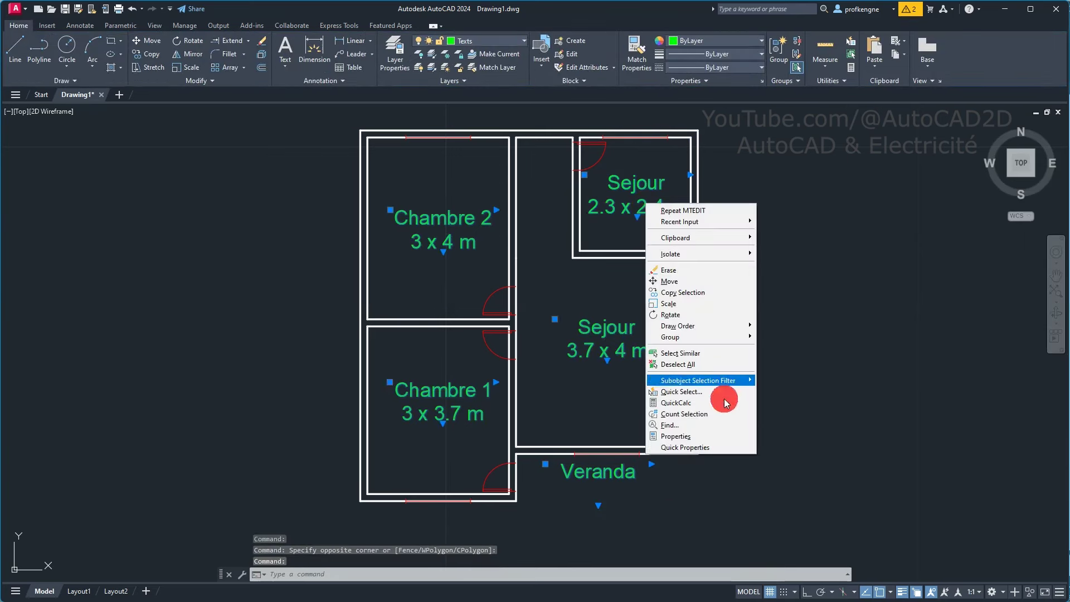
- Set all five selected room labels to a text height of 0.2 in Properties
left_click(704, 435)
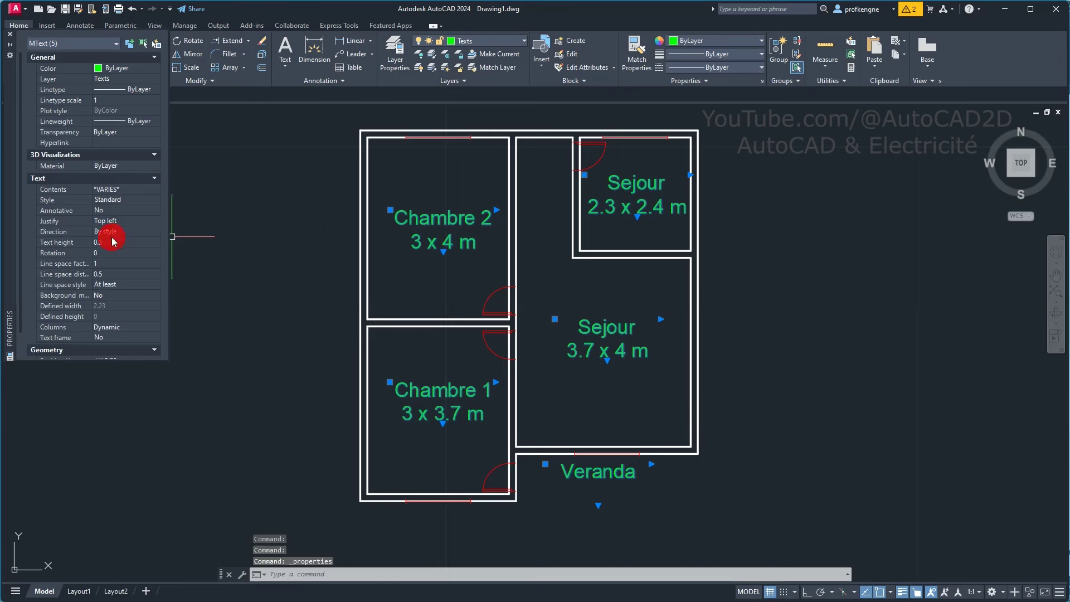
left_click(113, 241)
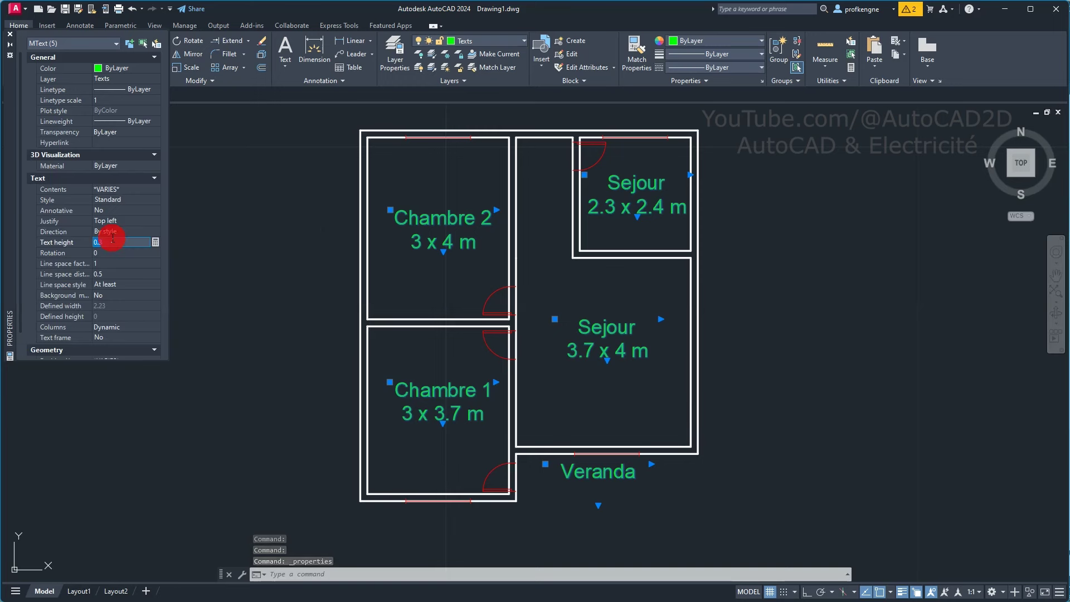
key("Return")
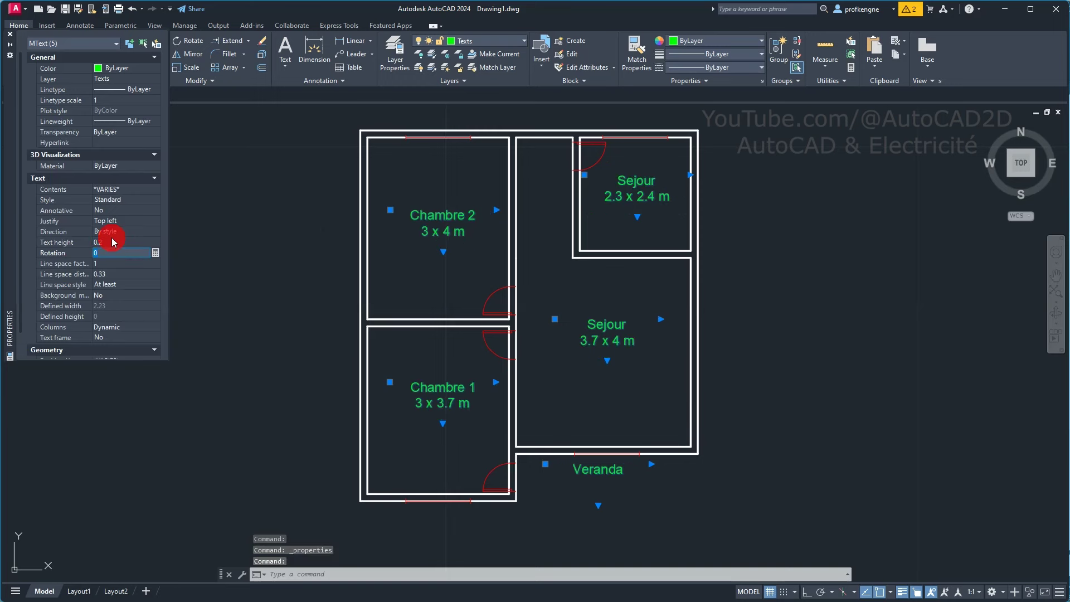
left_click(10, 35)
key("Escape")
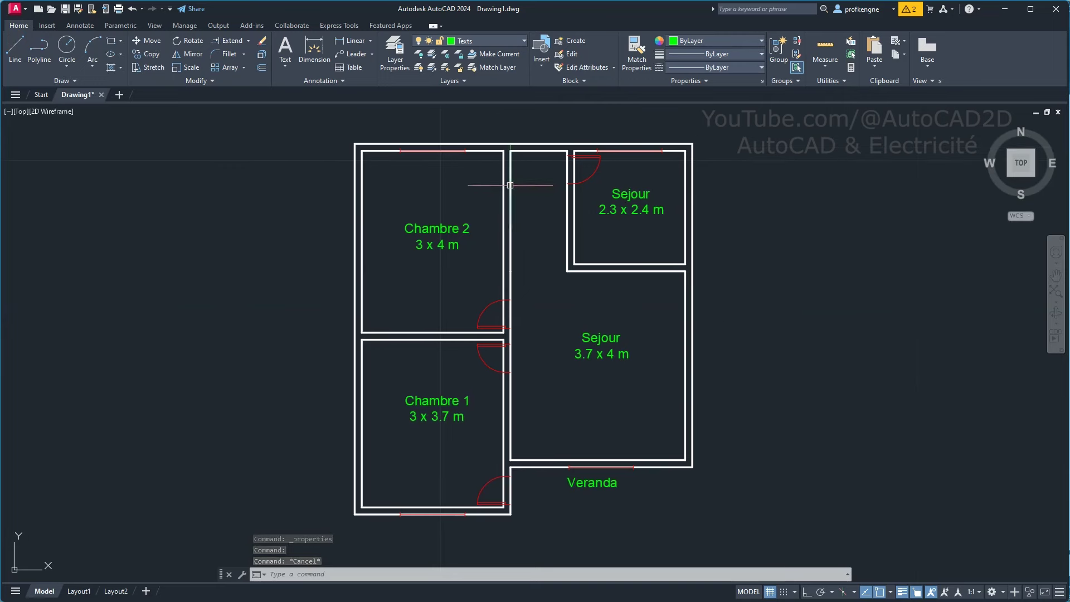
- Copy the red window symbol onto the small Sejour room's top wall
scroll(509, 184, "up", 2)
scroll(430, 152, "up", 4)
middle_click_drag(430, 152, 453, 258)
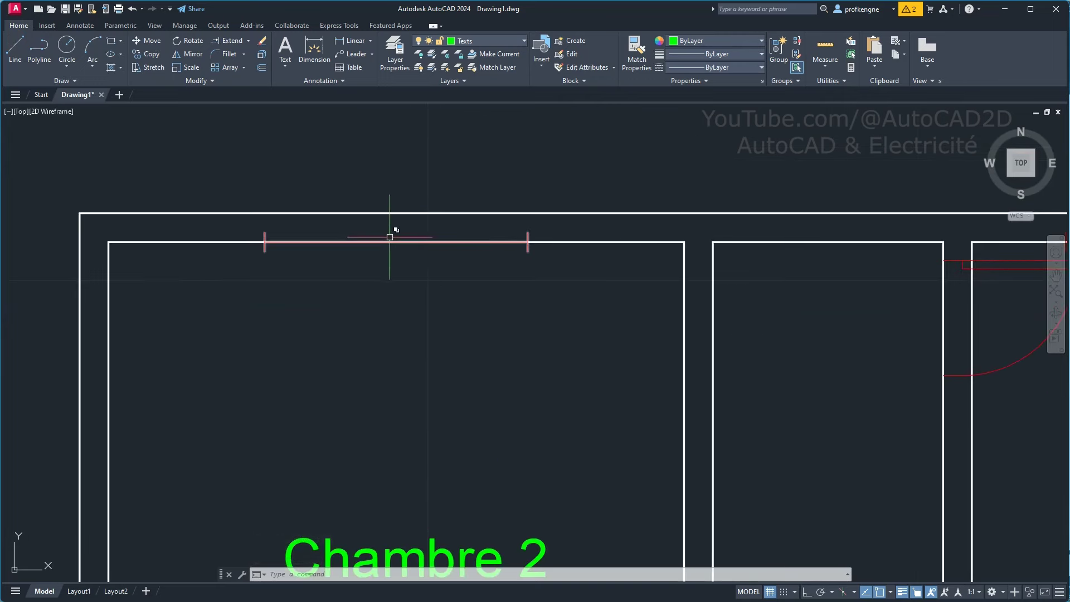
left_click(263, 239)
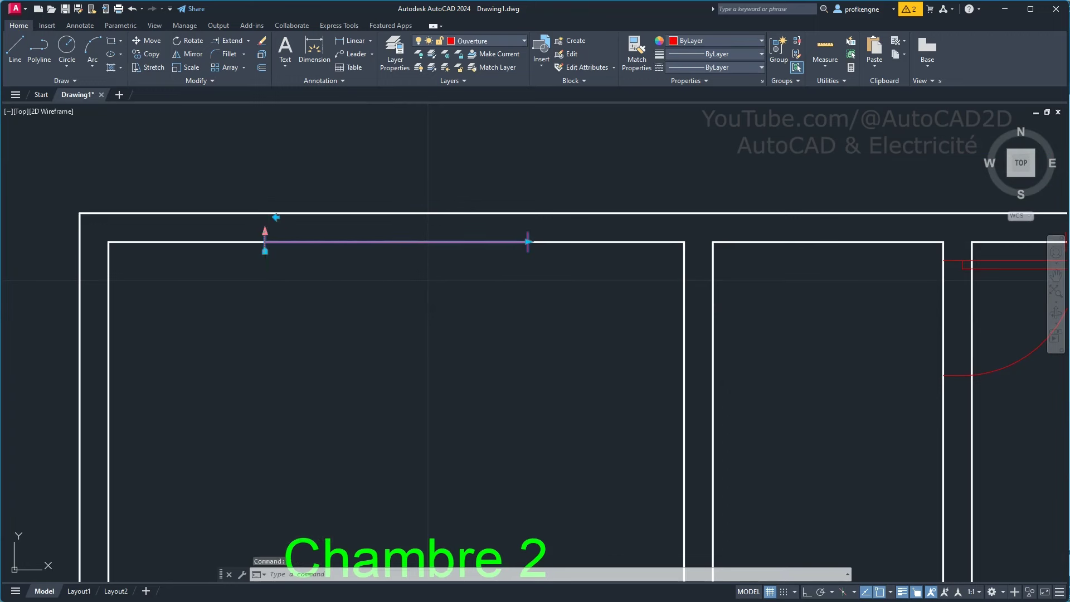
left_click(265, 231)
scroll(485, 231, "up", 2)
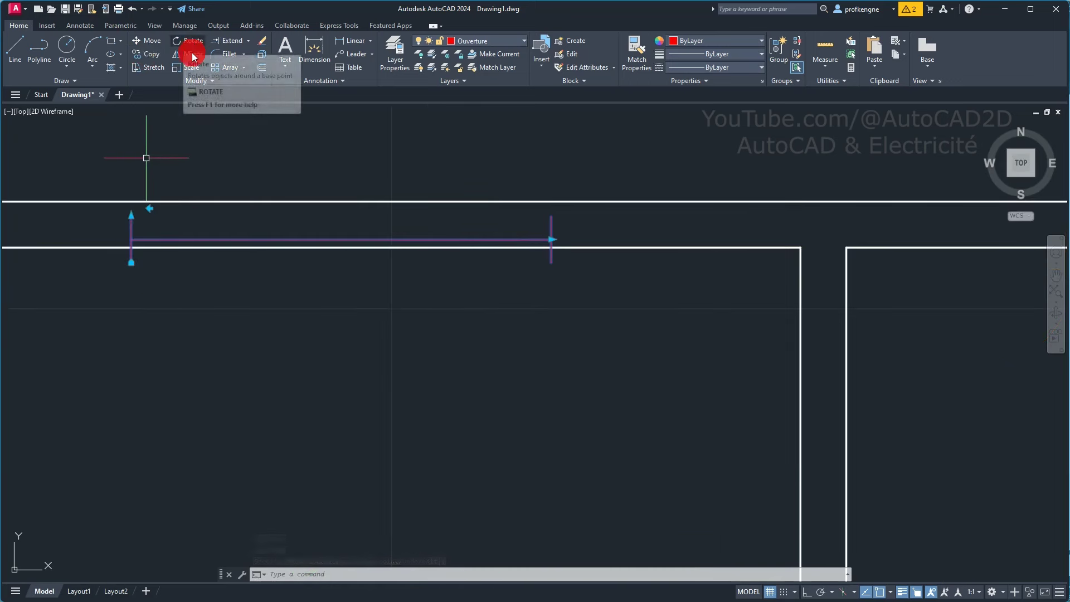
left_click(148, 60)
scroll(373, 265, "down", 4)
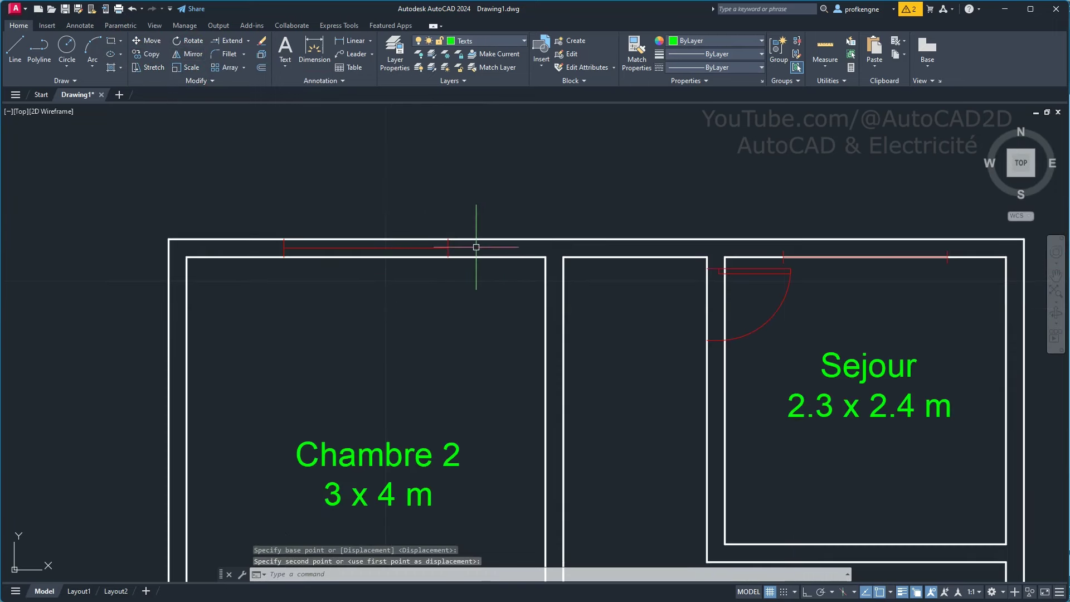
middle_click_drag(478, 239, 401, 203)
scroll(785, 195, "up", 3)
left_click(437, 245)
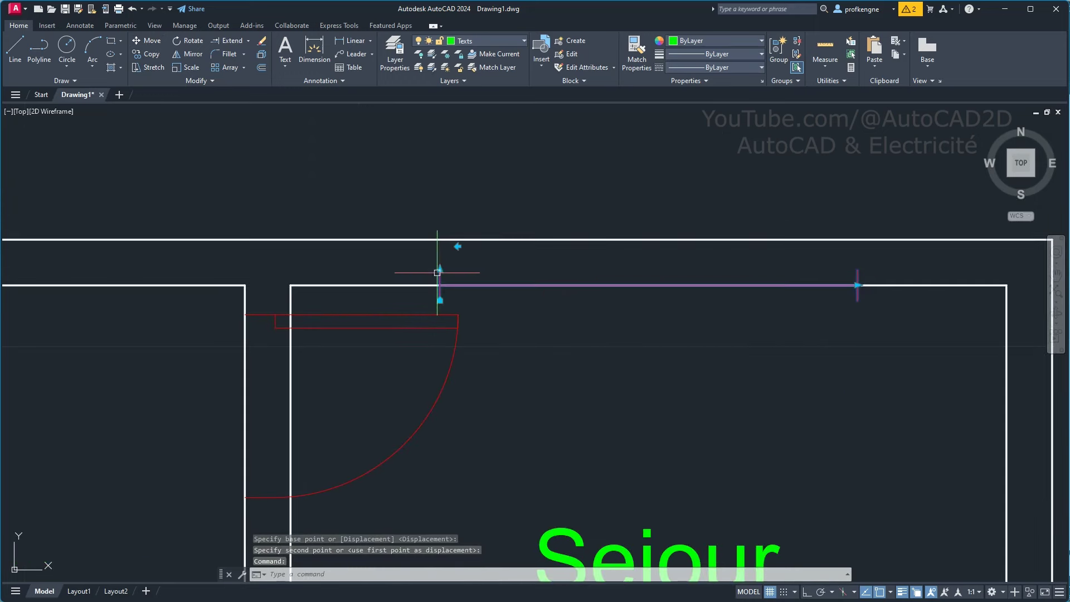
- Adjust the copied window with a grip and move it onto the wall line
scroll(436, 246, "up", 2)
scroll(429, 257, "up", 2)
left_click(425, 265)
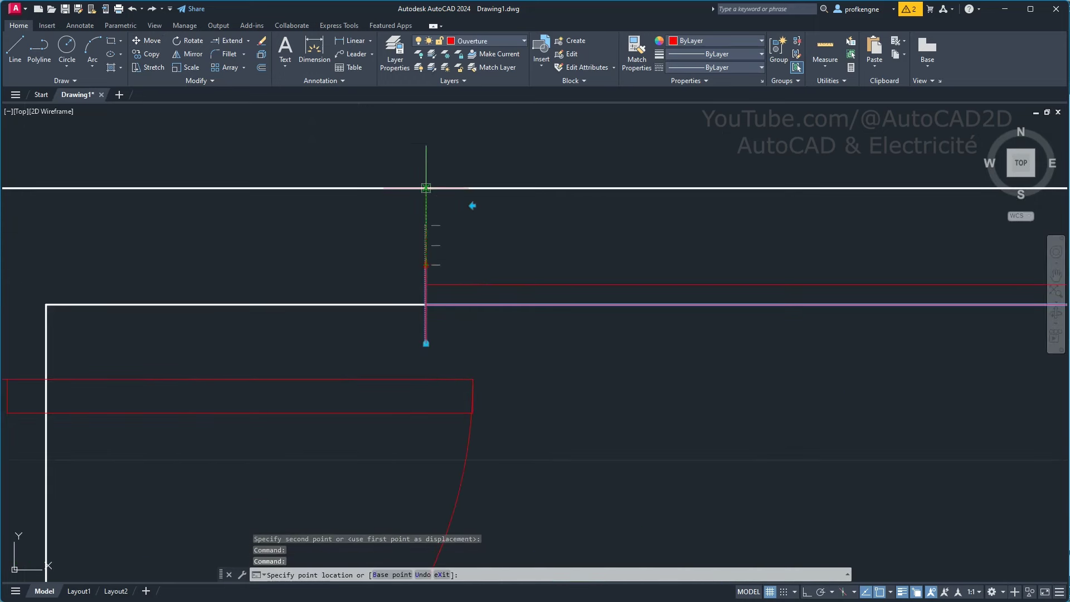
left_click(426, 222)
key("Escape")
type("m")
key("space")
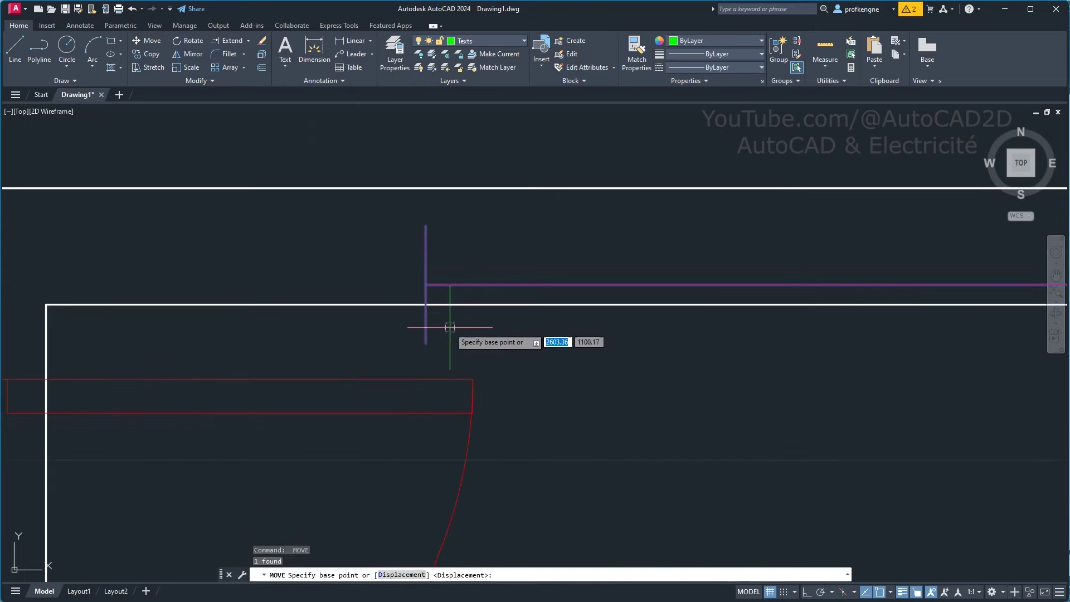
left_click(426, 344)
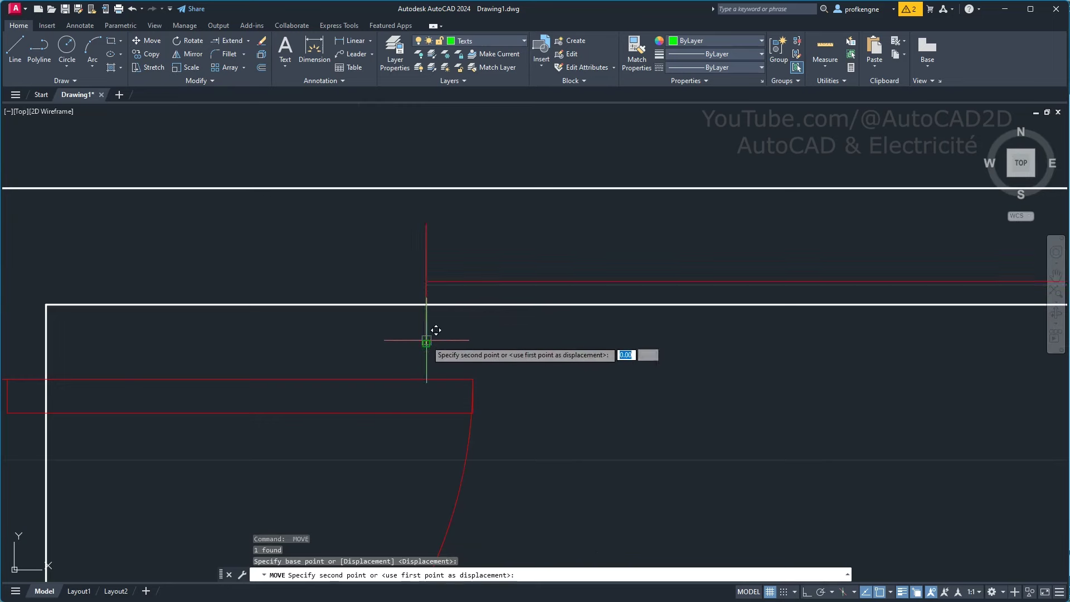
left_click(432, 301)
- Move the short vertical jamb line near the Veranda into its new position
scroll(433, 306, "down", 3)
mouse_move(601, 398)
middle_mouse_down()
mouse_move(578, 336)
mouse_move(625, 227)
middle_mouse_up()
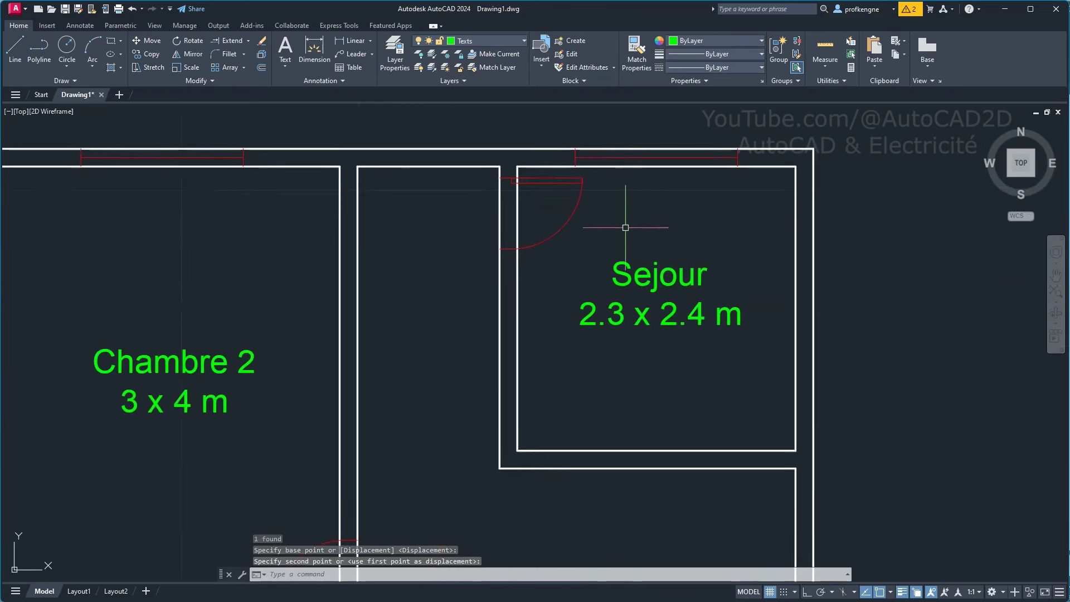
scroll(590, 274, "down", 3)
middle_click_drag(582, 368, 566, 298)
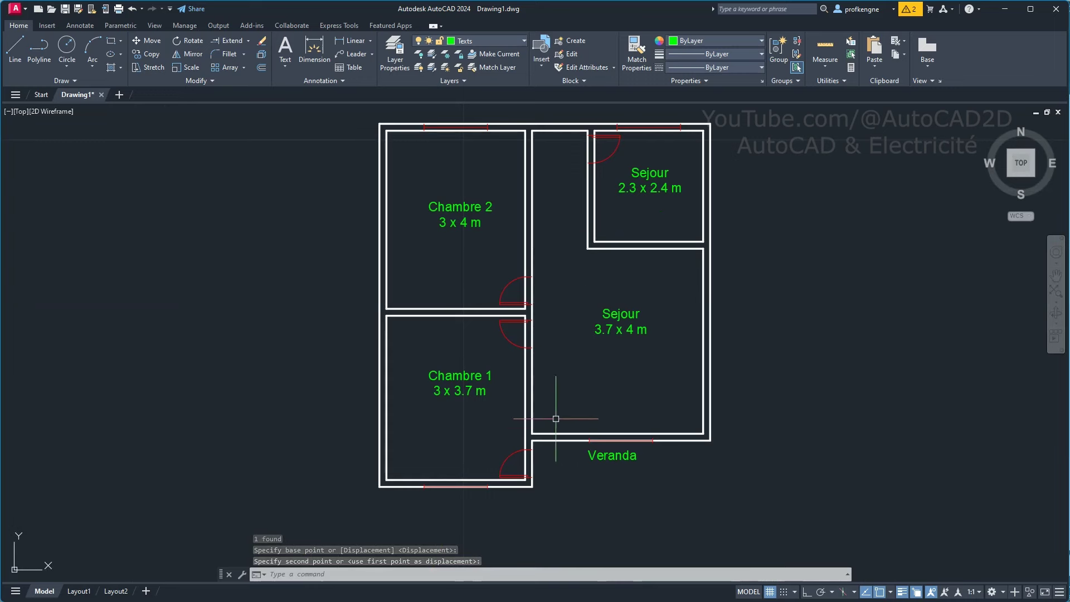
scroll(557, 417, "up", 4)
mouse_move(604, 425)
middle_mouse_down()
mouse_move(609, 406)
mouse_move(579, 317)
middle_mouse_up()
scroll(607, 386, "up", 4)
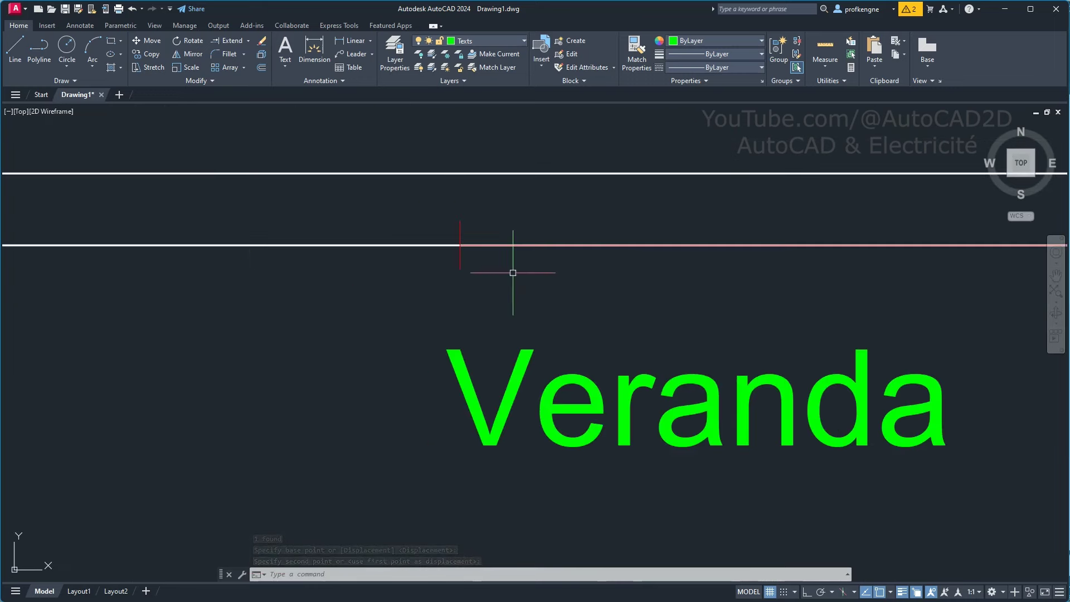
left_click(459, 223)
left_click(460, 220)
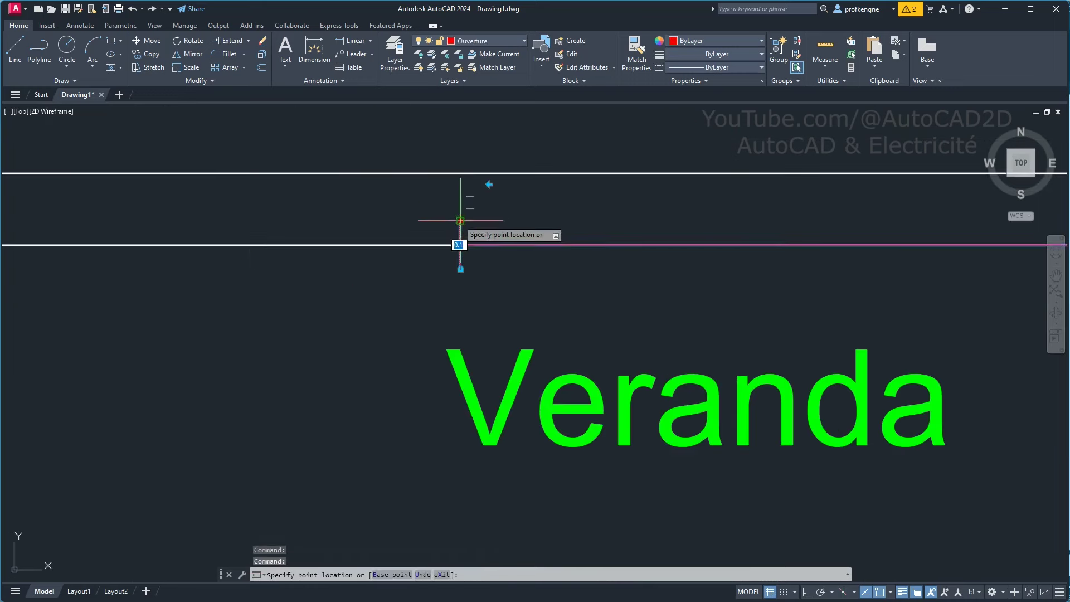
key("Escape")
type("m")
key("Return")
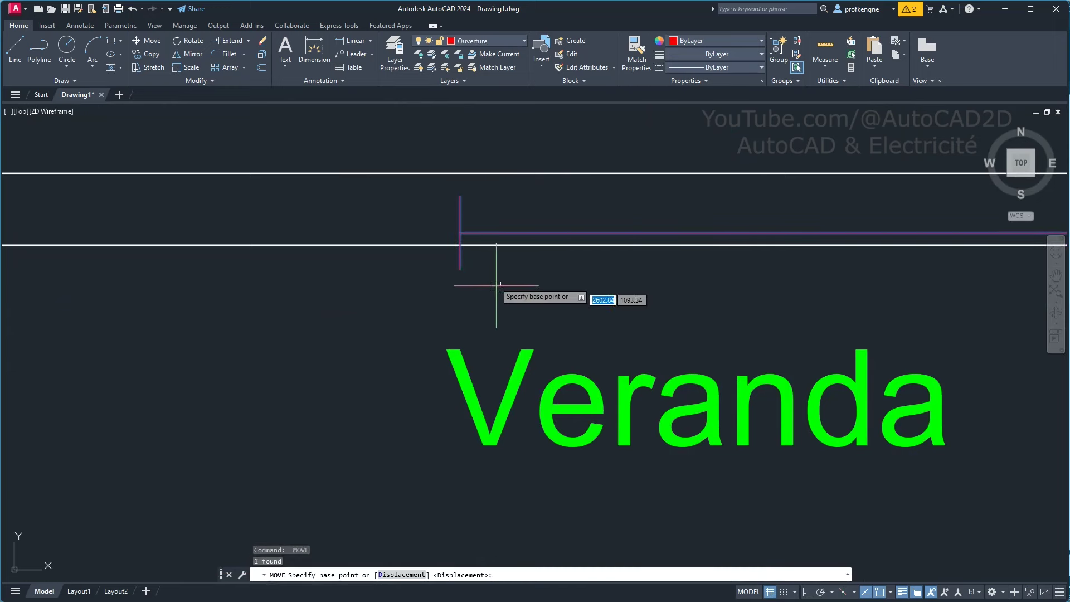
left_click(460, 269)
left_click(460, 241)
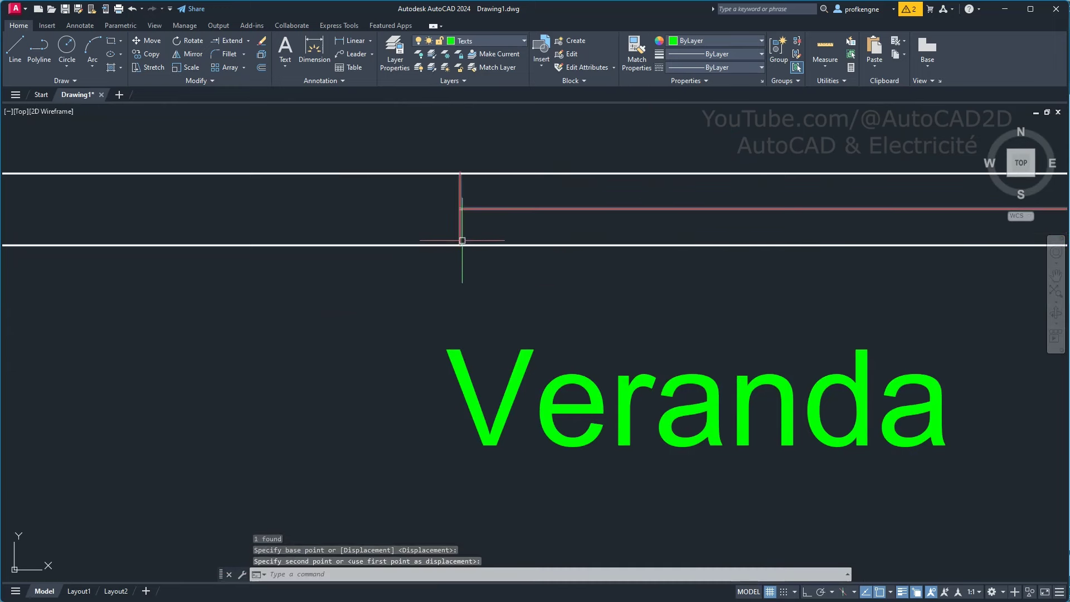
- Shift the red window polyline so it sits between the two wall lines
scroll(480, 248, "down", 5)
middle_click_drag(368, 290, 656, 245)
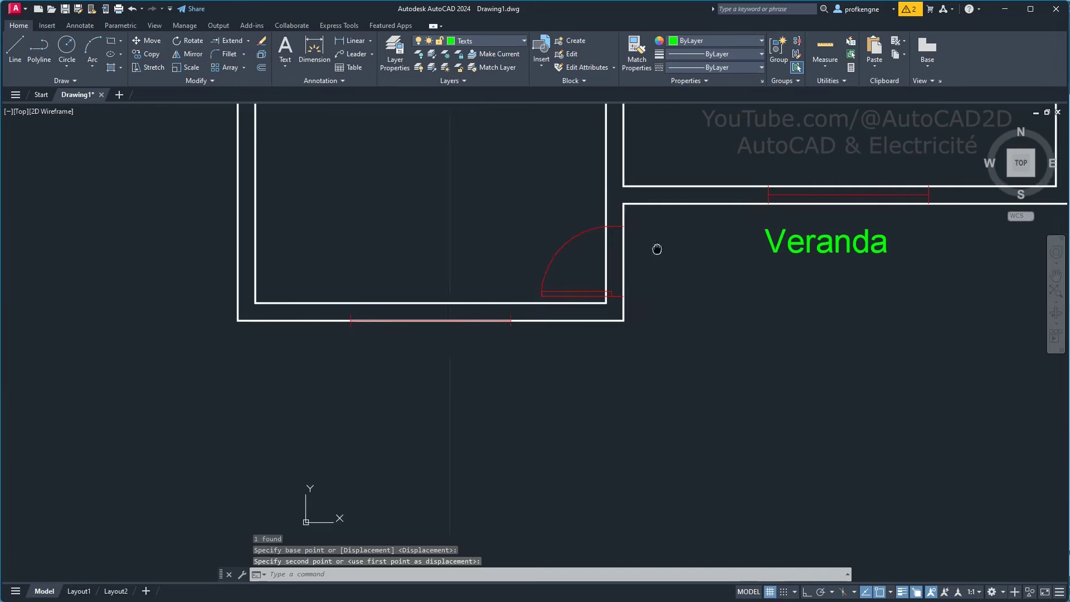
scroll(394, 306, "up", 6)
left_click(298, 329)
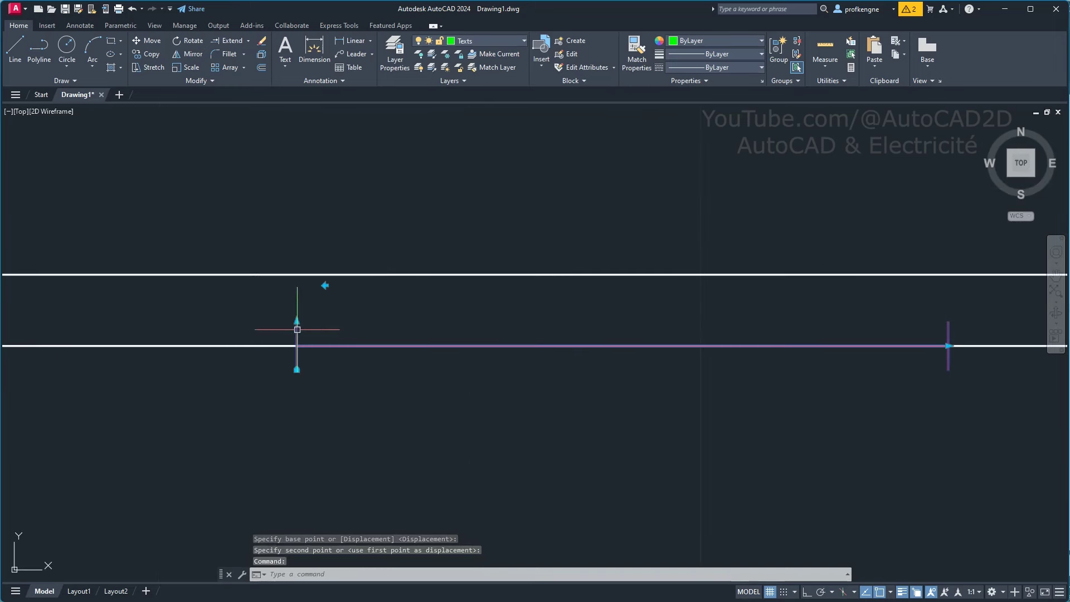
left_click(296, 321)
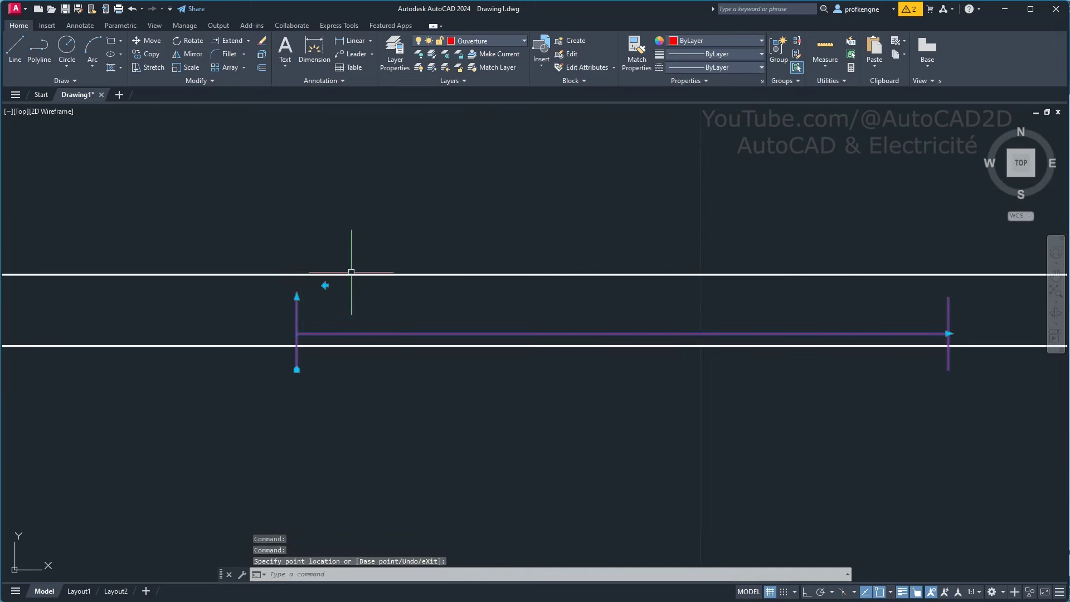
type("m")
key("space")
left_click(296, 369)
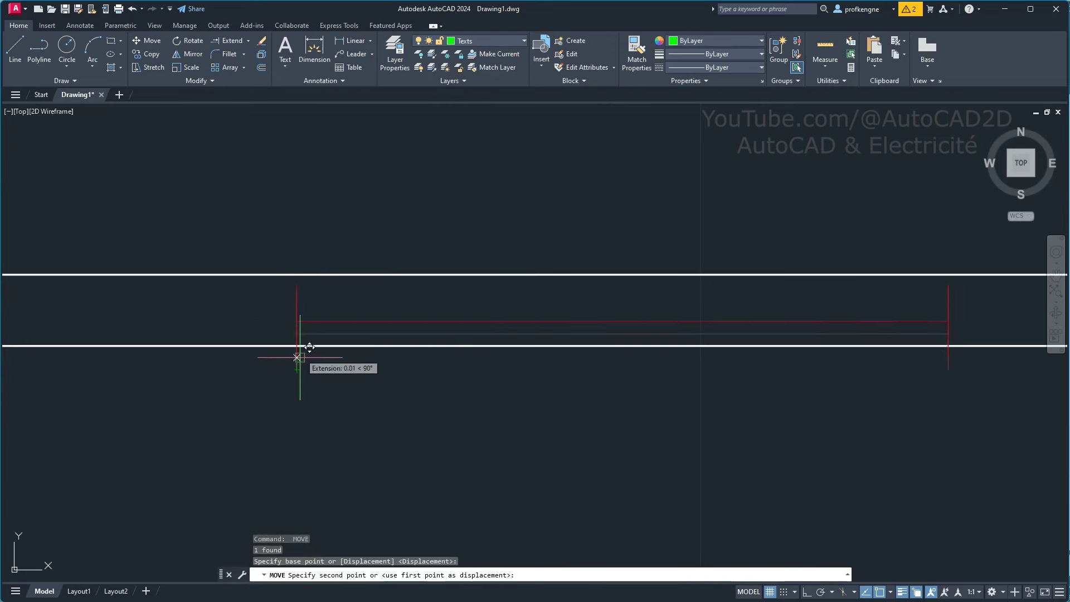
left_click(296, 345)
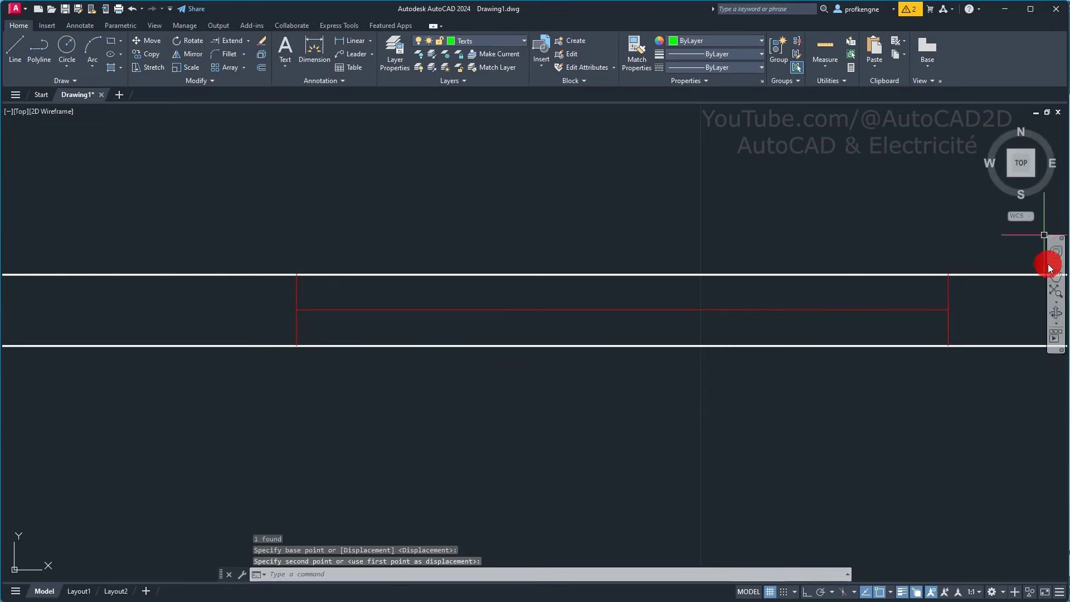
left_click(1055, 291)
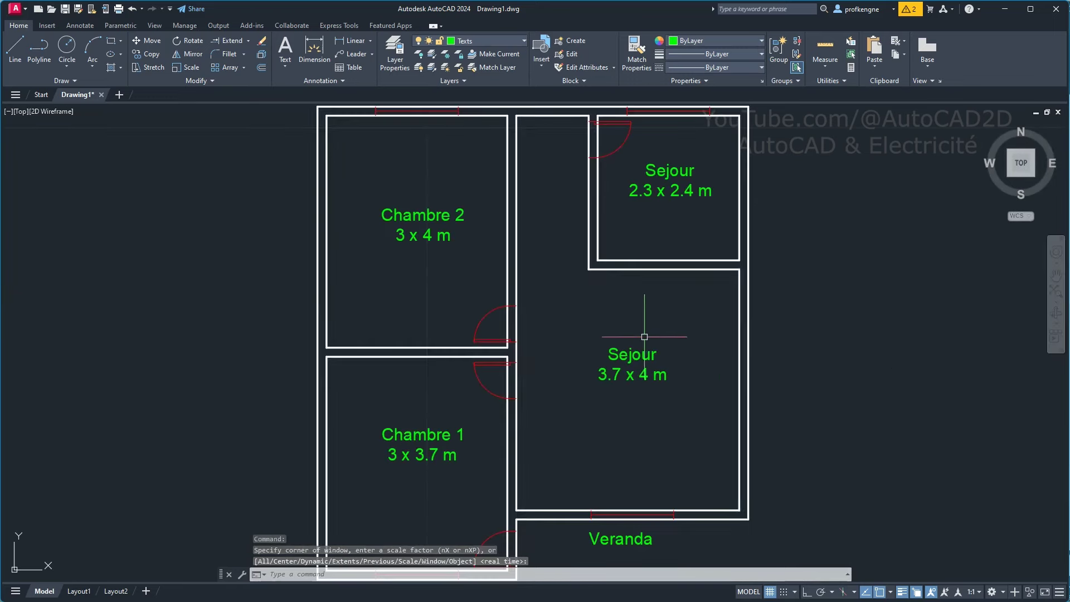
scroll(644, 336, "down", 1)
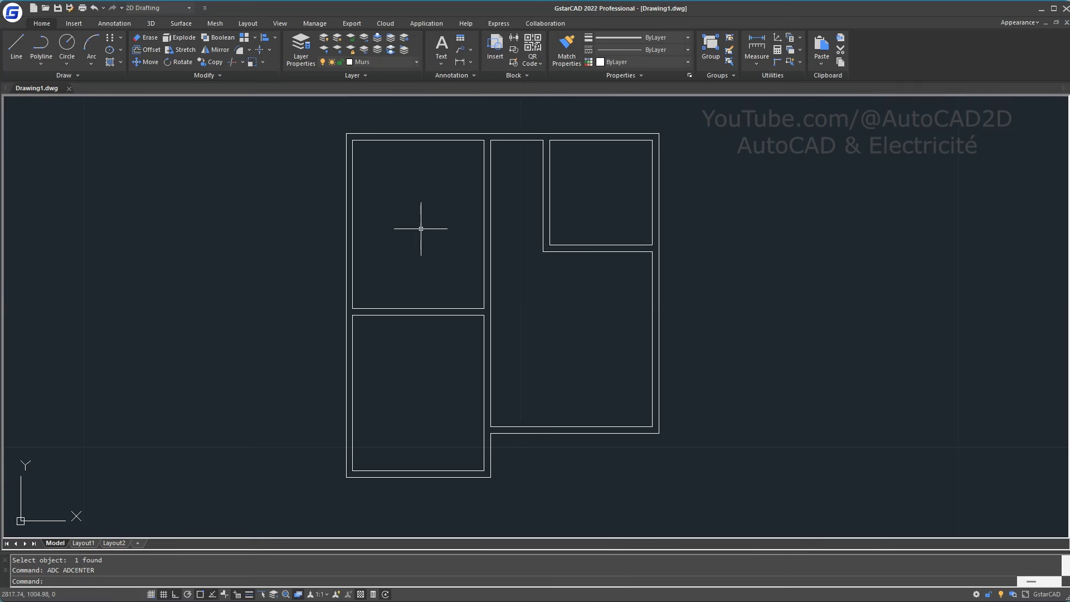
- Draw an MTEXT box inside the right-hand room, type 'Sejour' and select the text
type("t")
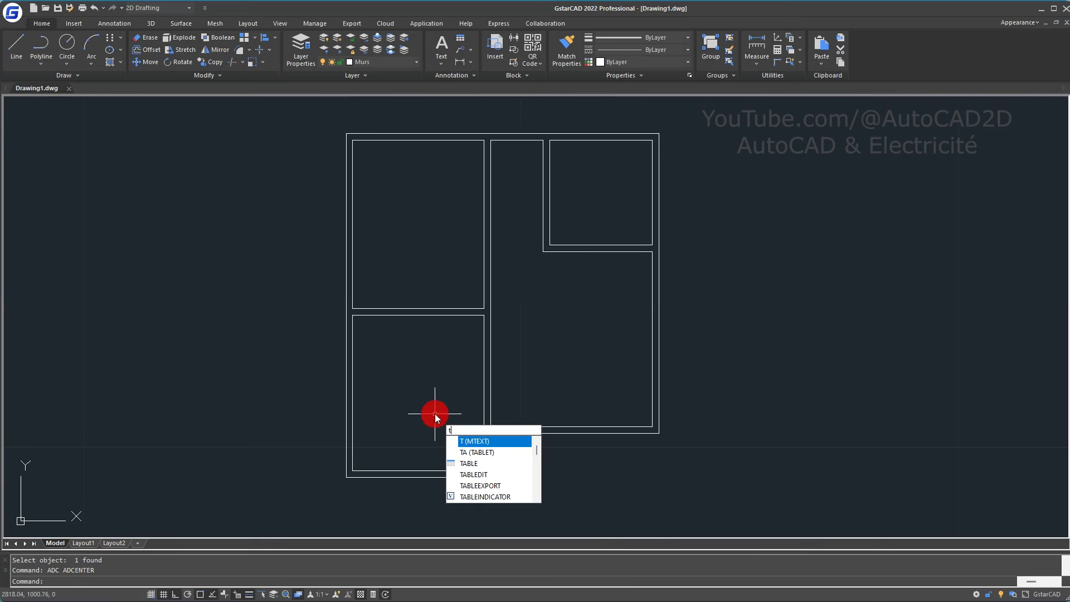
key("Return")
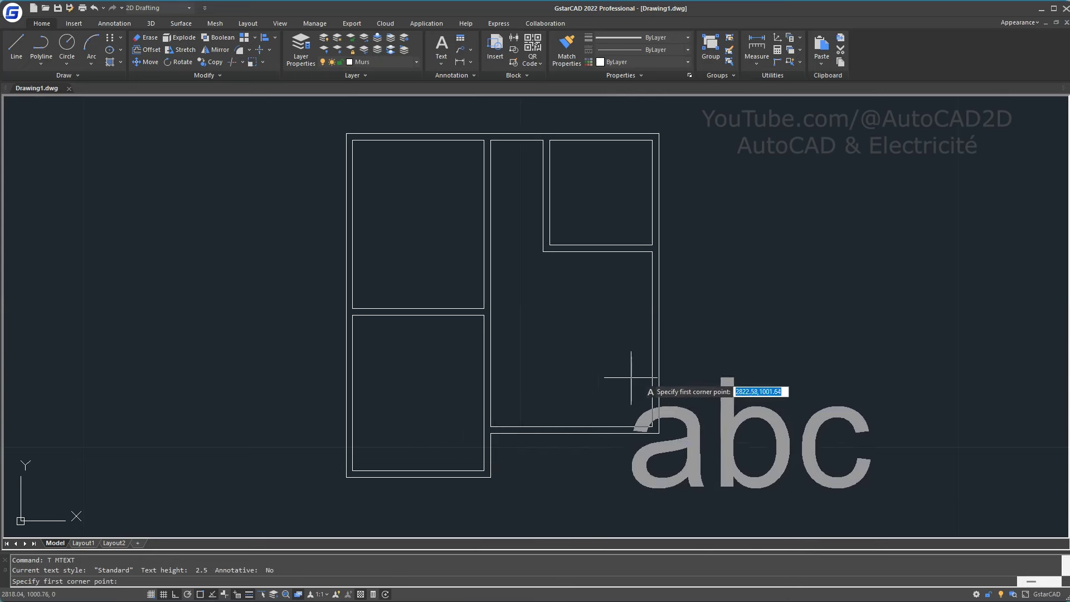
left_click(522, 303)
left_click(629, 370)
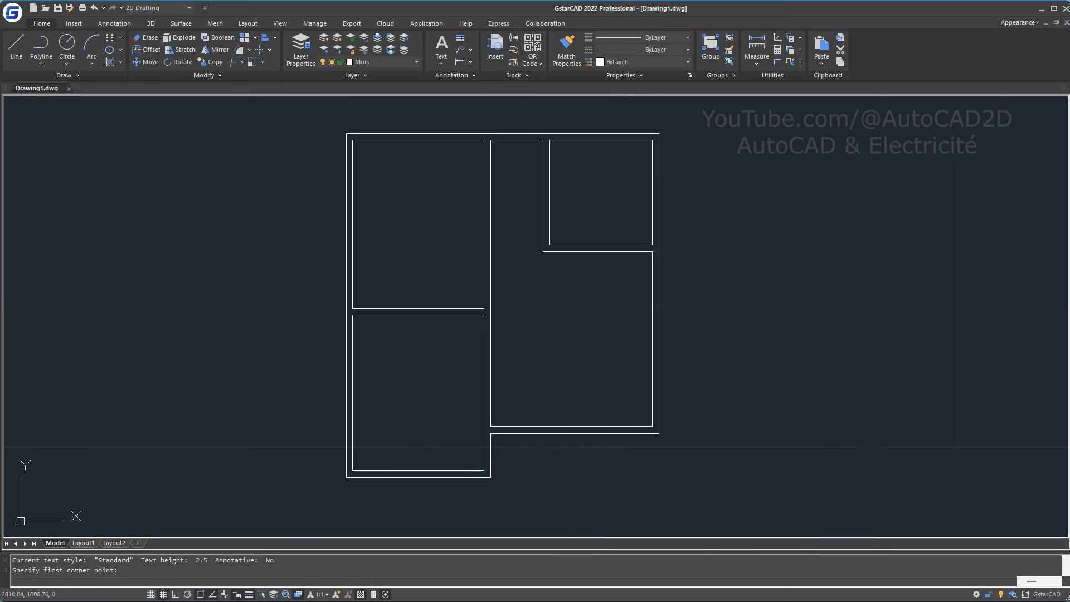
type("S")
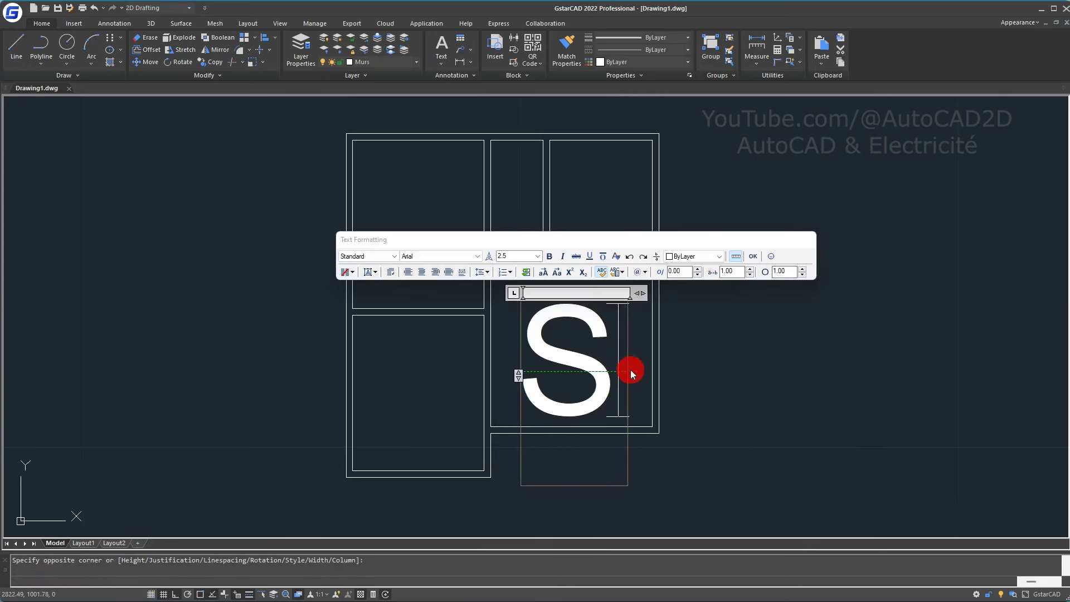
type("ejour")
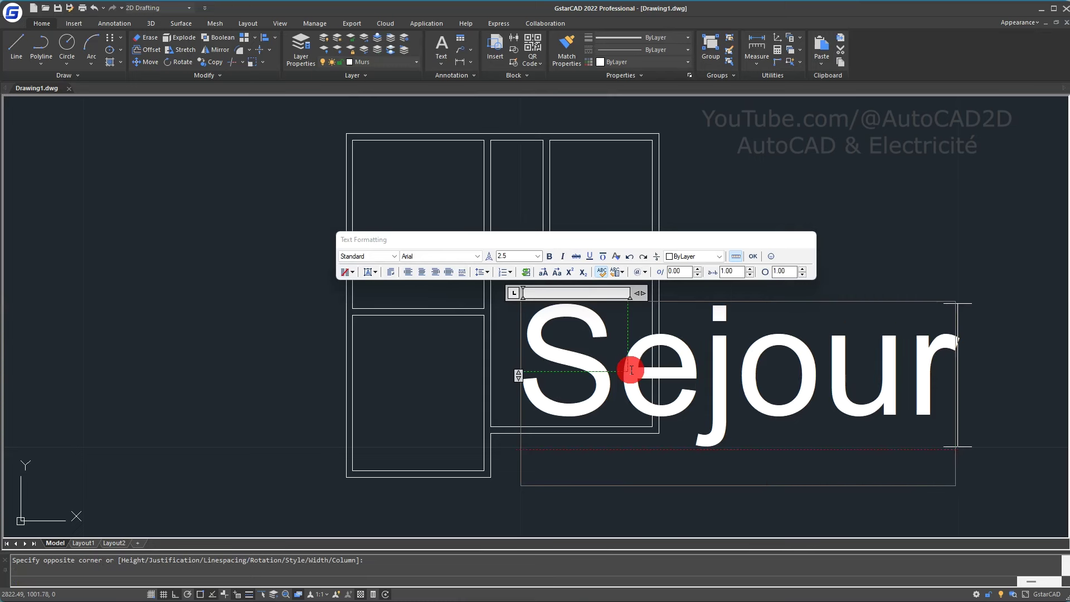
key("ctrl+a")
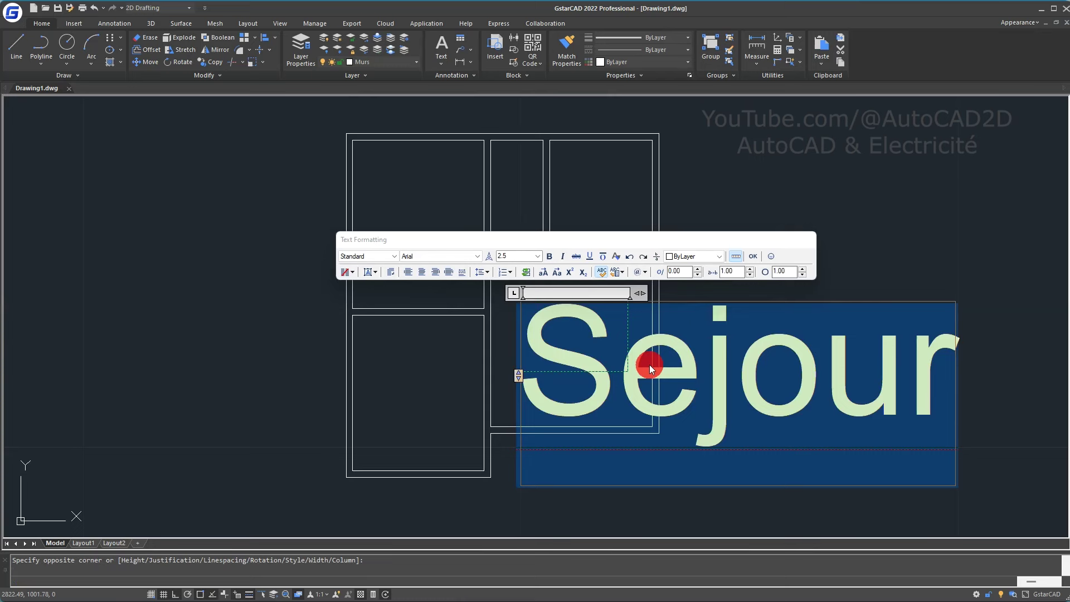
- Set the Sejour text height to 0.2 and move the formatting toolbar out of the way
left_click(511, 255)
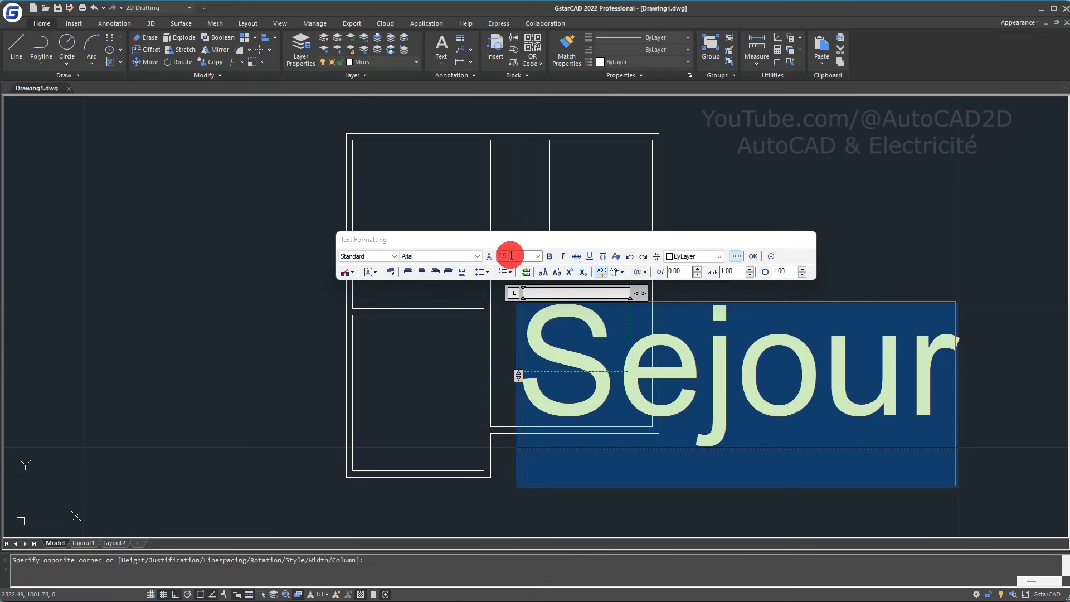
double_click(513, 254)
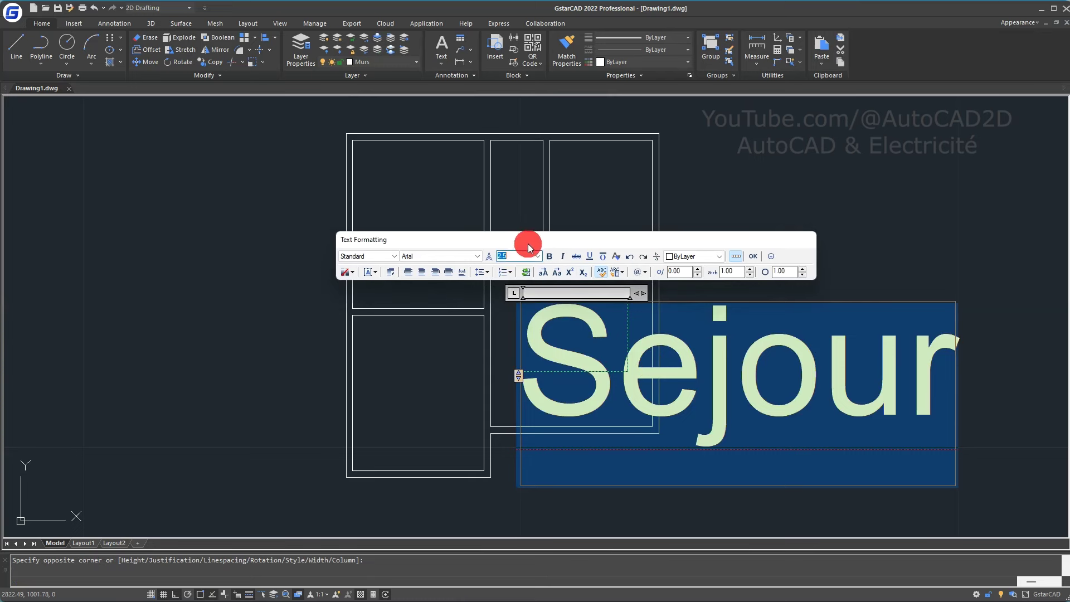
left_click_drag(531, 244, 201, 112)
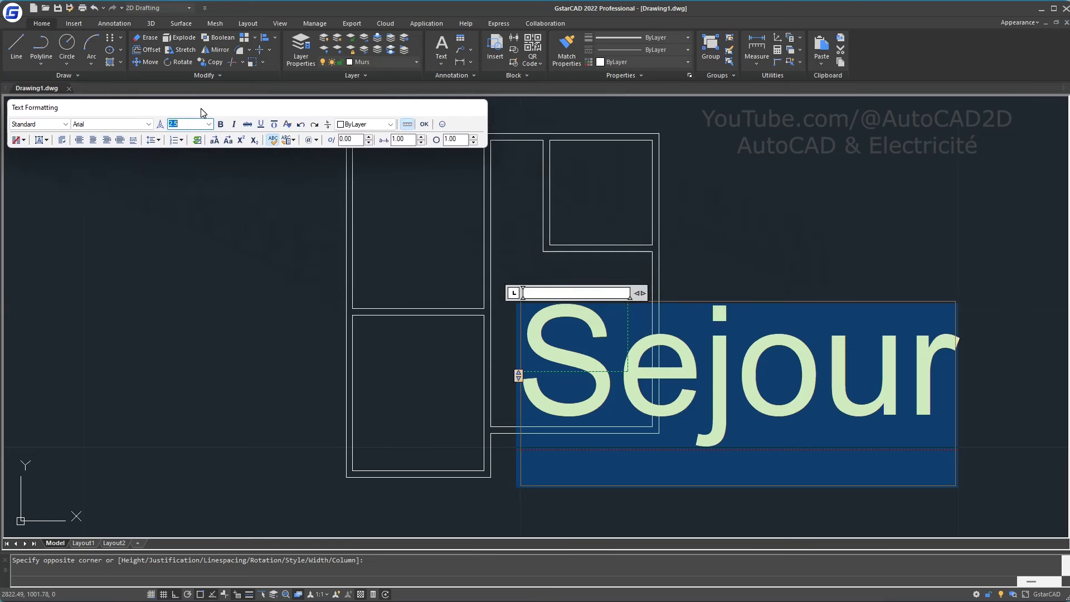
left_click(174, 124)
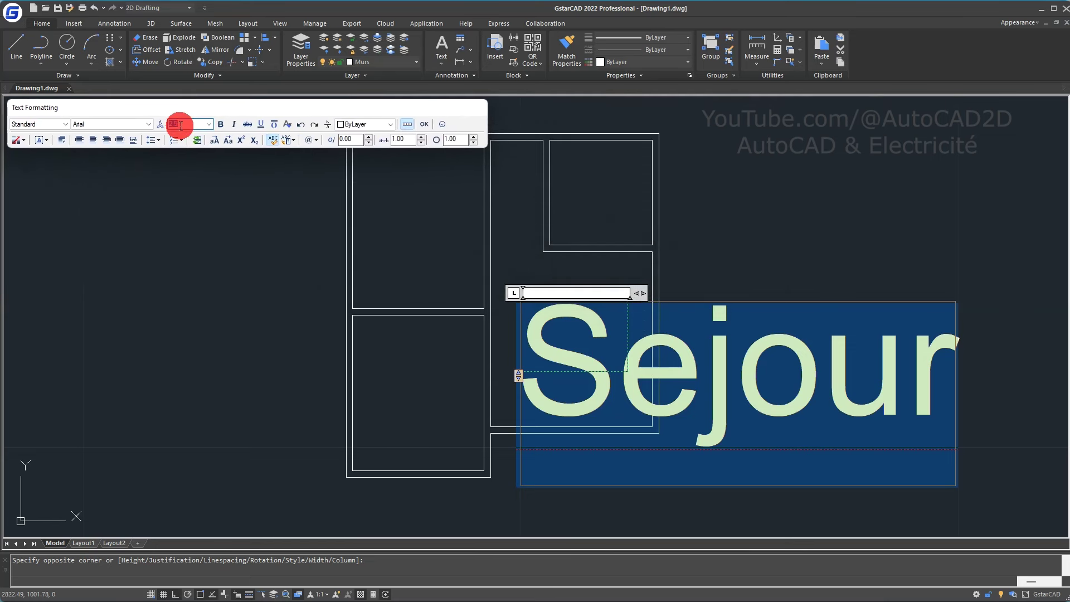
type("0")
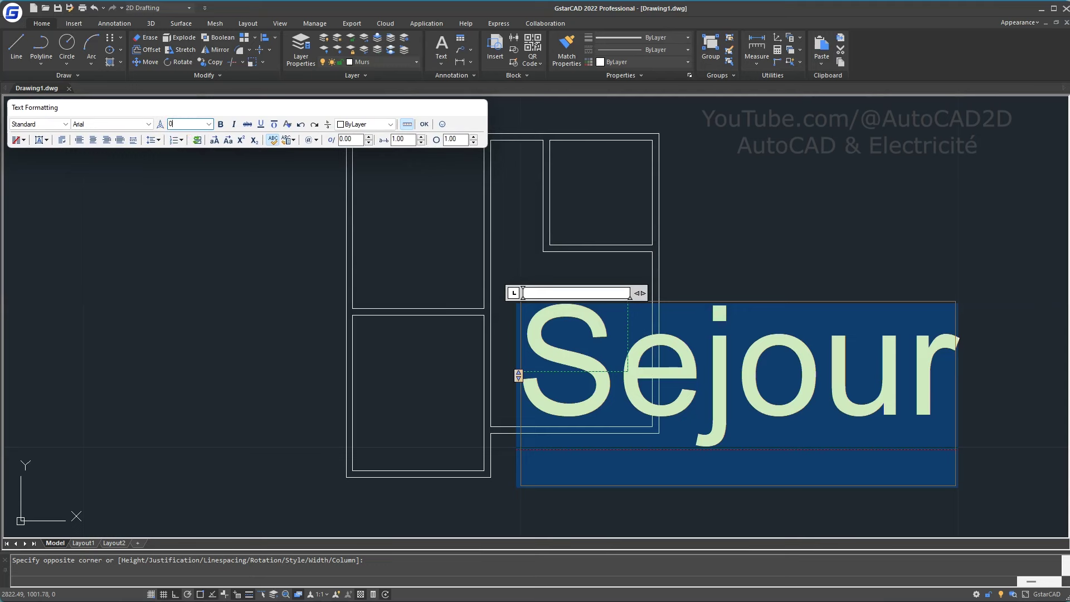
key("Return")
left_click(180, 125)
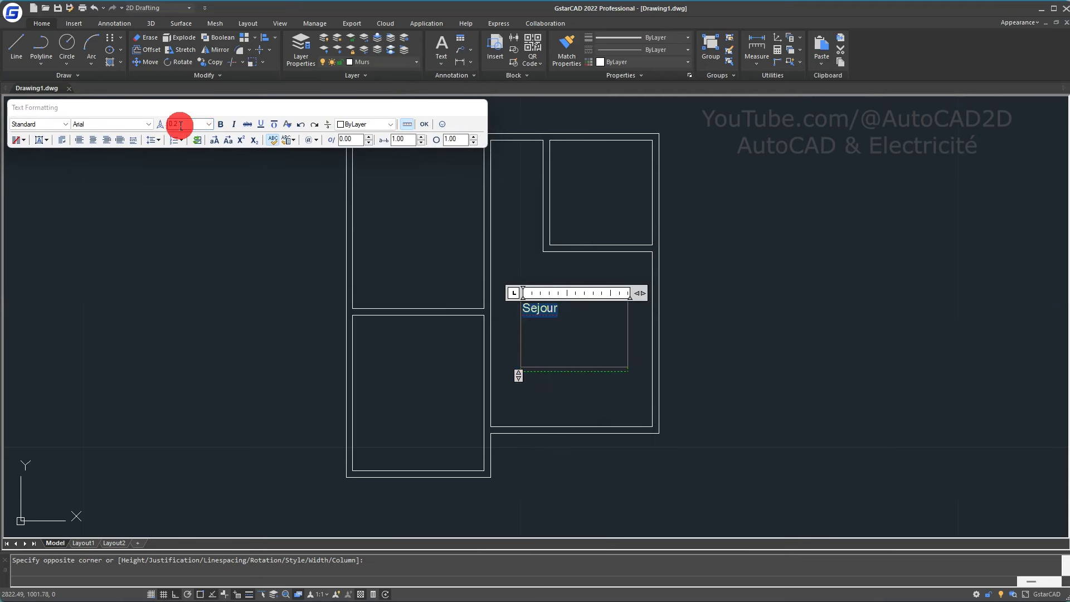
type("0.2")
- Centre the Sejour text within its text box
left_click(134, 141)
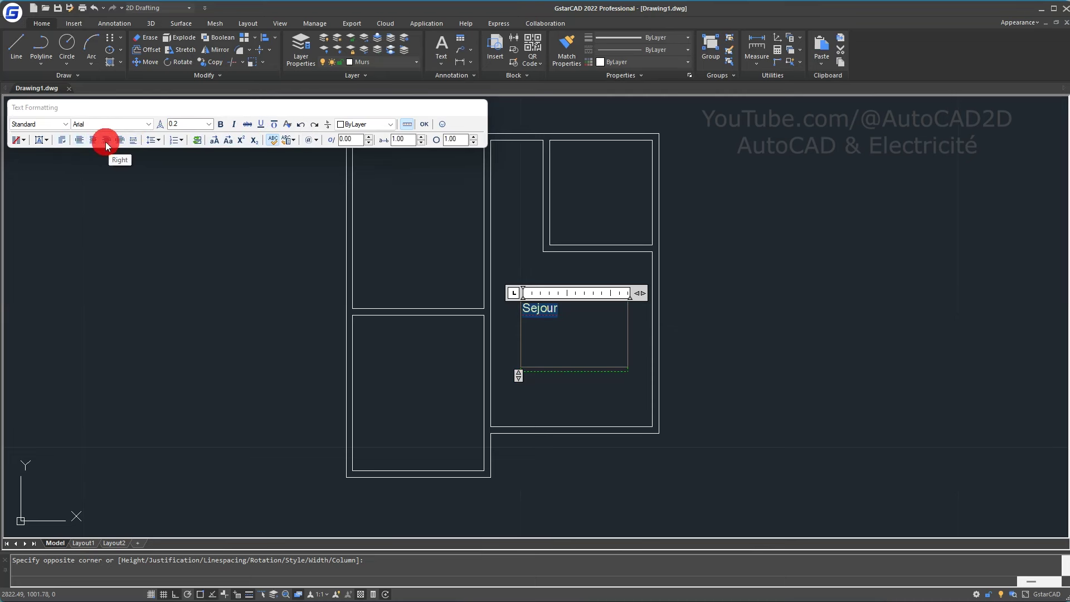
left_click(106, 142)
left_click(118, 140)
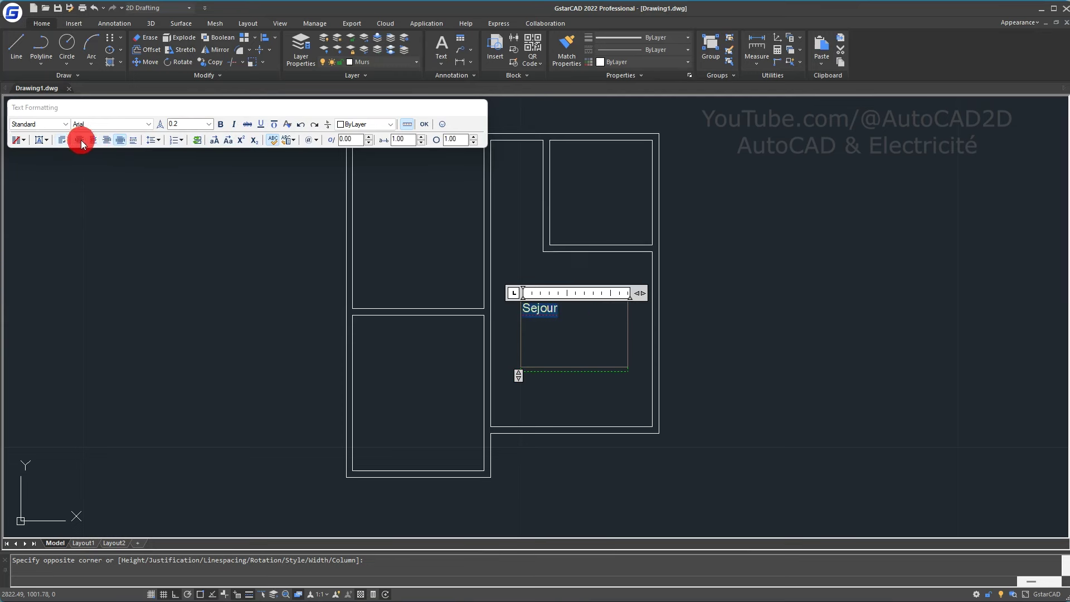
left_click(134, 141)
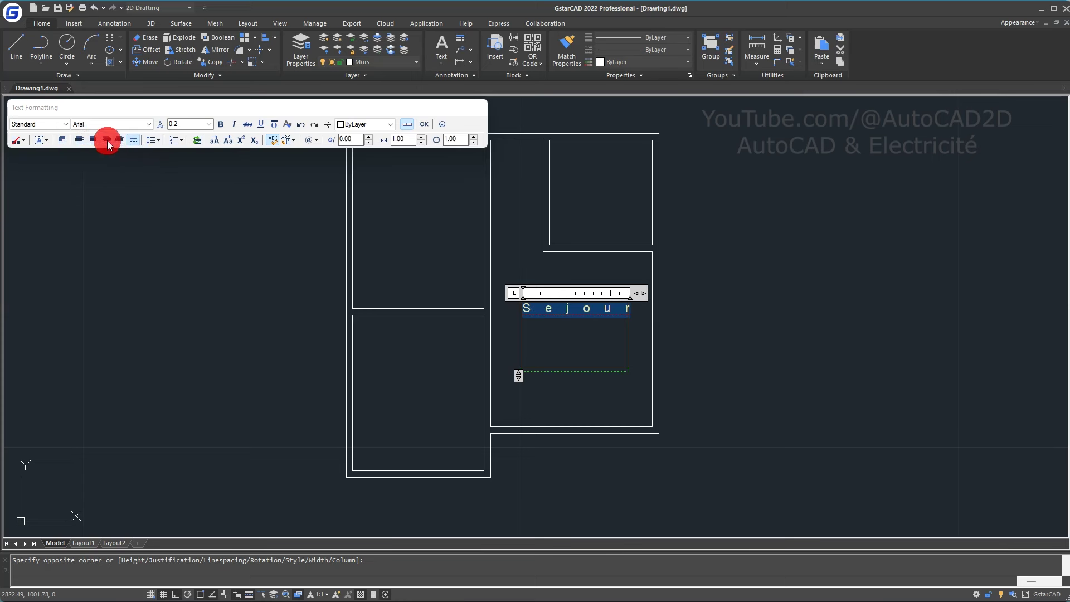
left_click(107, 141)
left_click(92, 143)
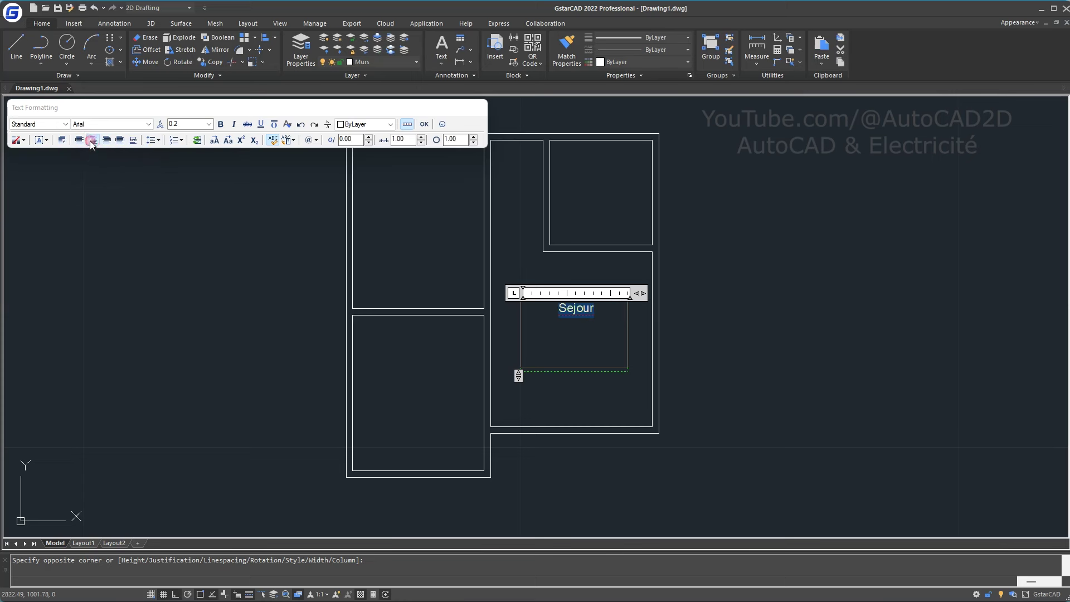
left_click(82, 142)
- Add the second line '3.7 x 4 m', shrink the text box to fit and finish the label
left_click(571, 310)
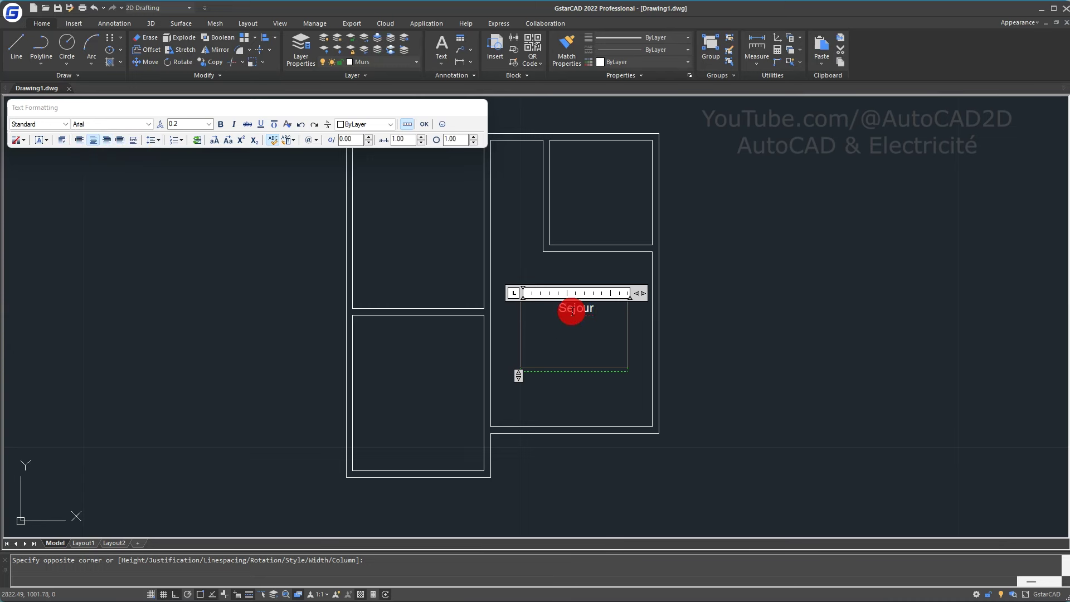
left_click_drag(587, 317, 601, 314)
type("3.7 x 4")
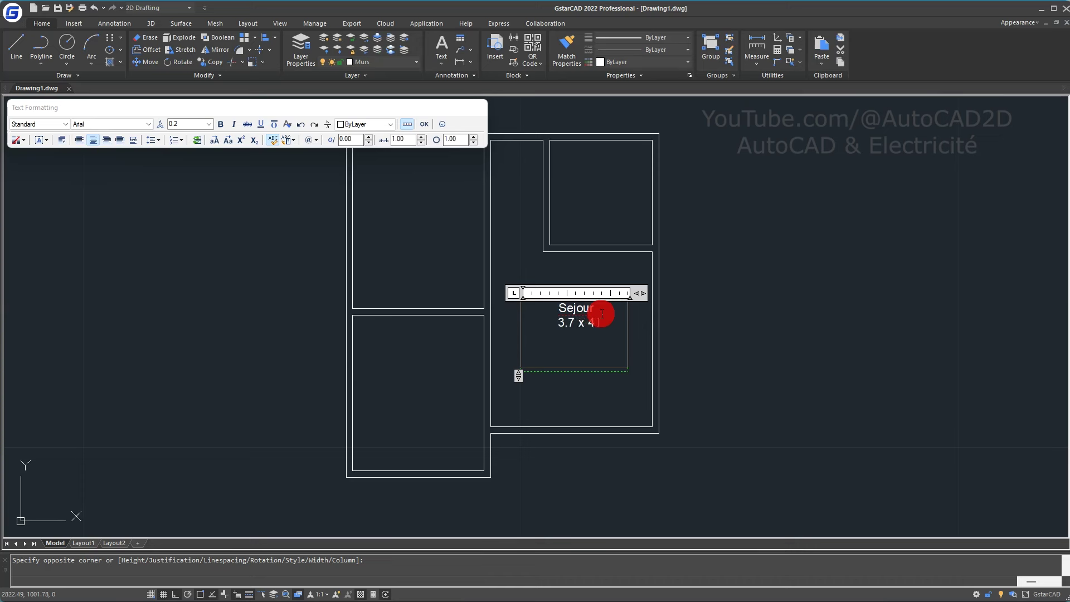
type(" m")
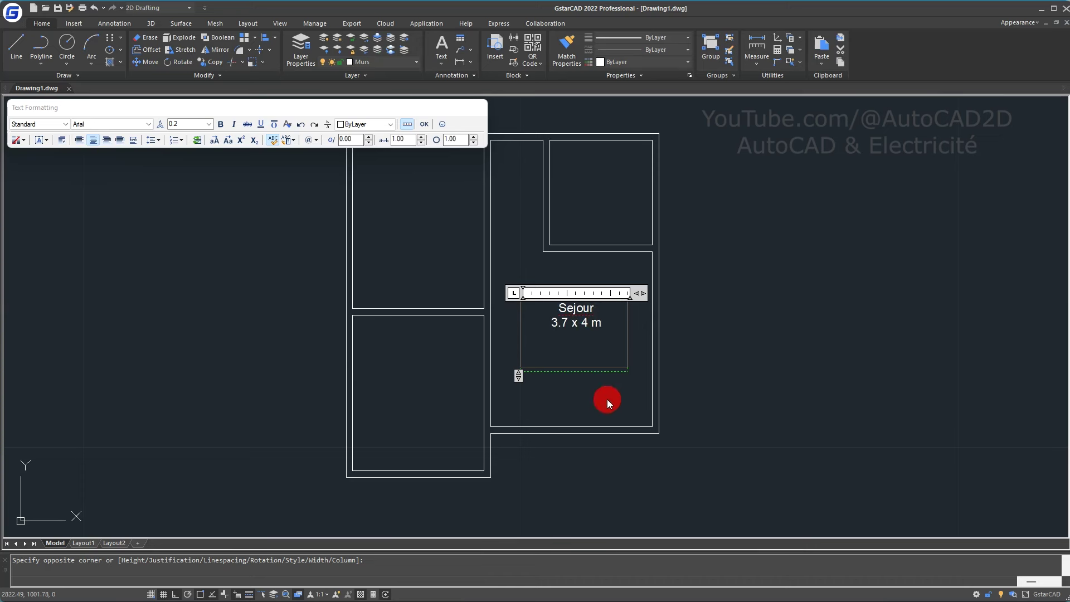
left_click_drag(519, 374, 518, 346)
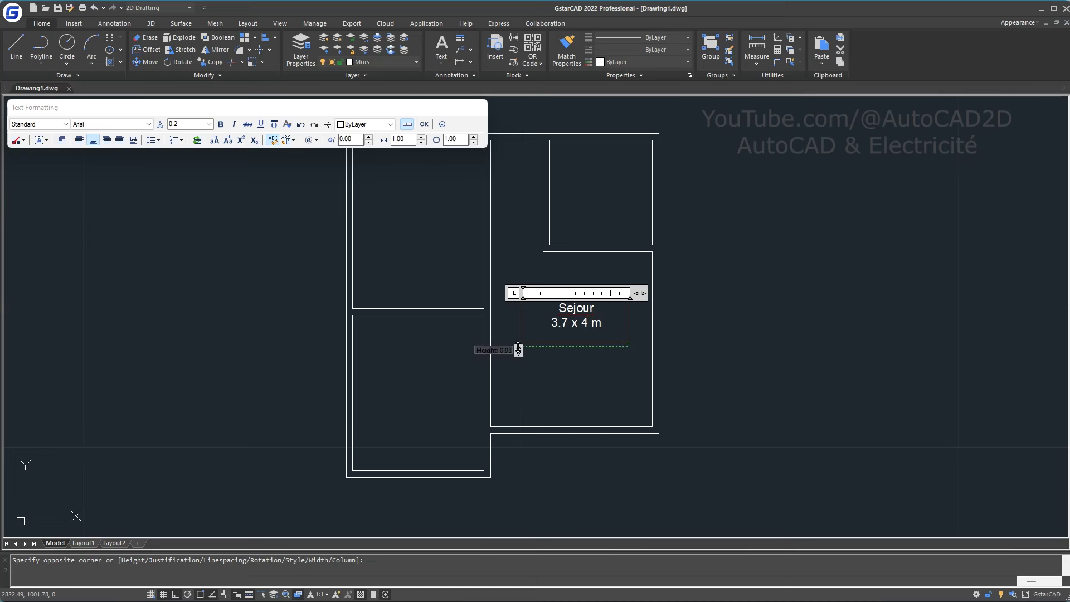
left_click(578, 388)
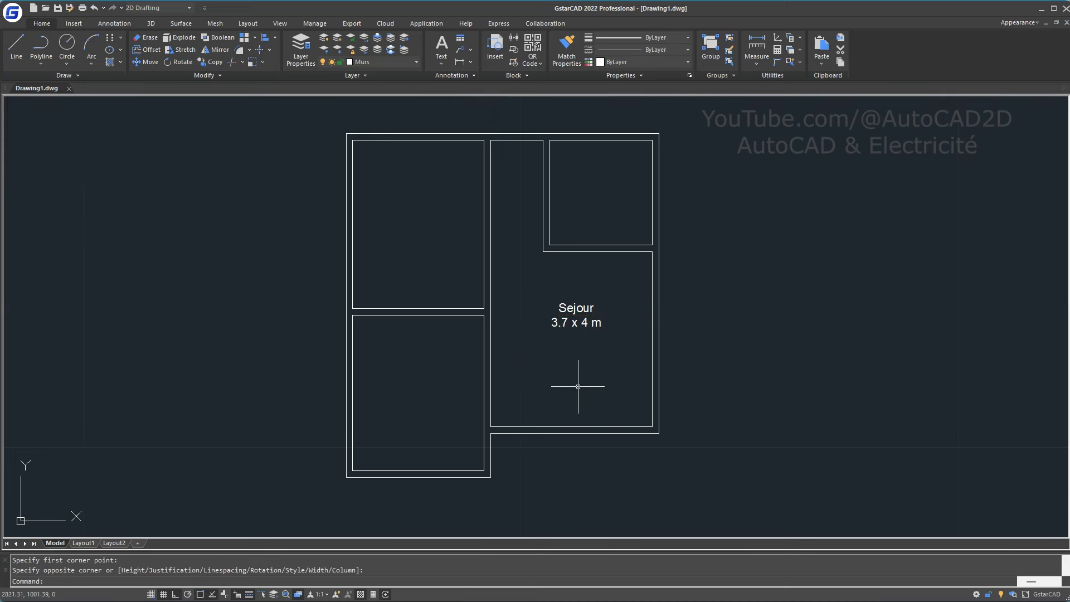
left_click(567, 310)
- Copy the Sejour label into the top-right, top-left and lower-left rooms and below the plan
type("cp")
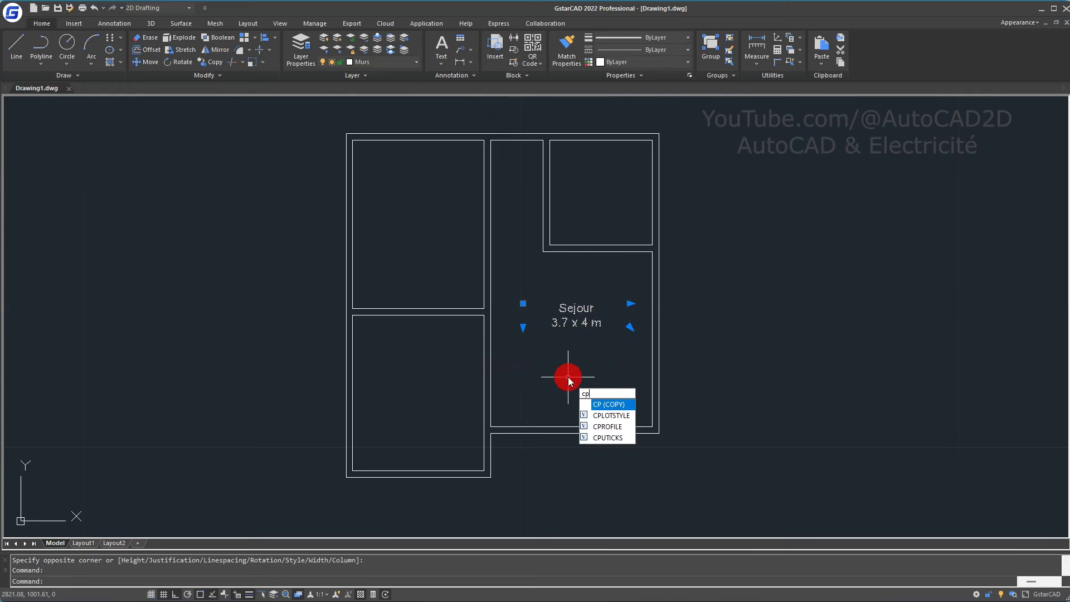
key("Return")
left_click(569, 364)
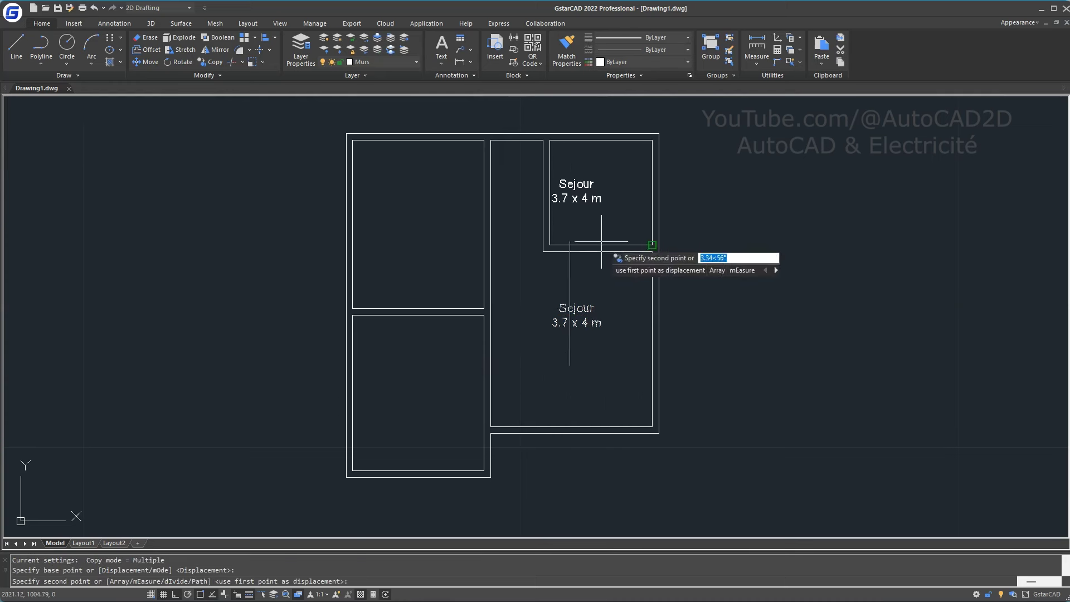
left_click(191, 550)
left_click(181, 594)
left_click(175, 594)
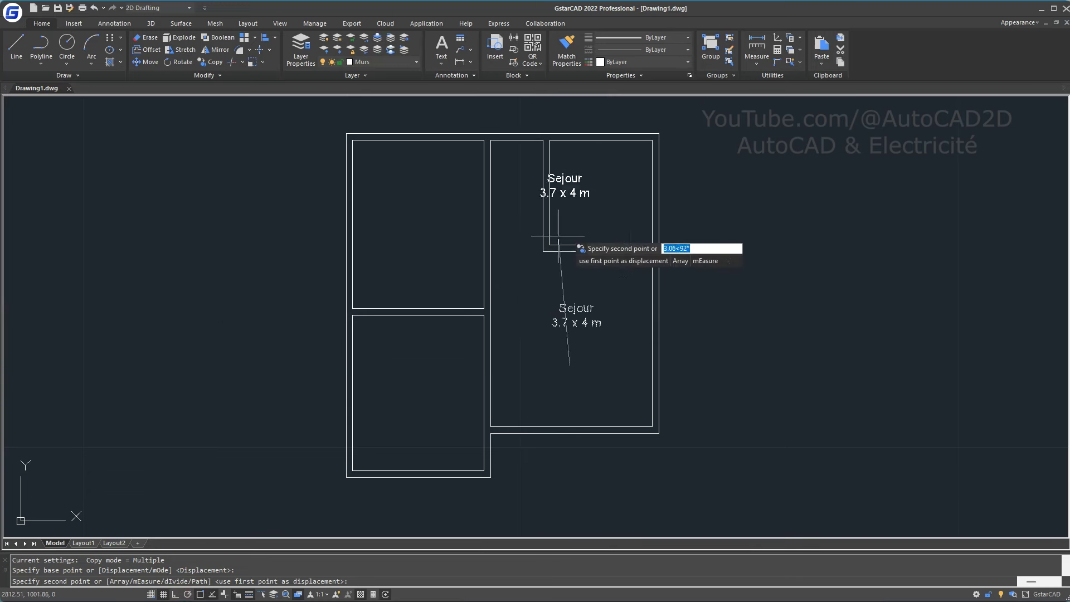
left_click(550, 245)
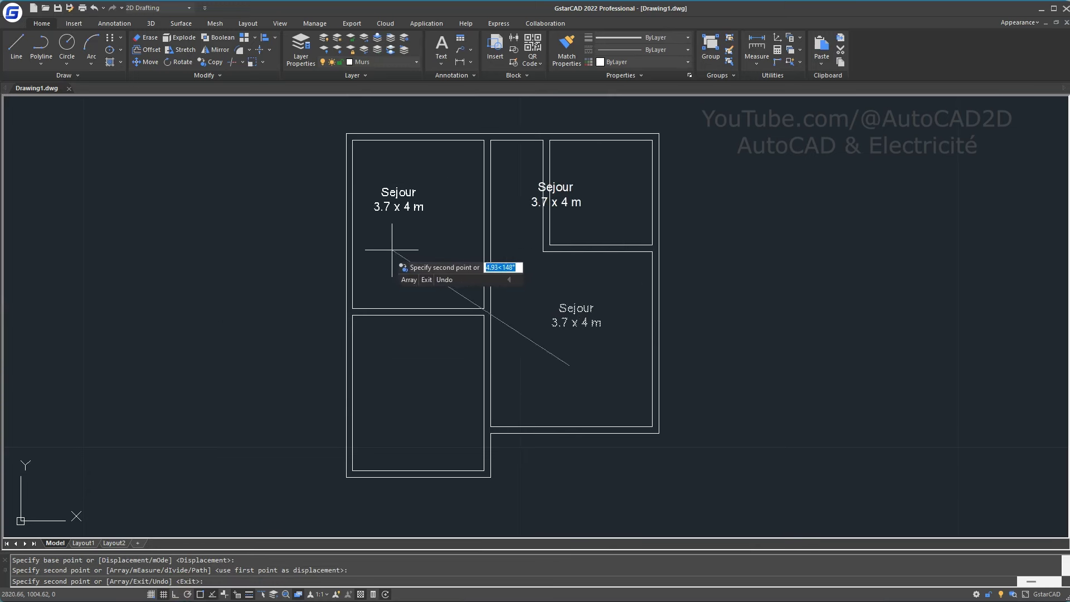
left_click(415, 255)
left_click(408, 429)
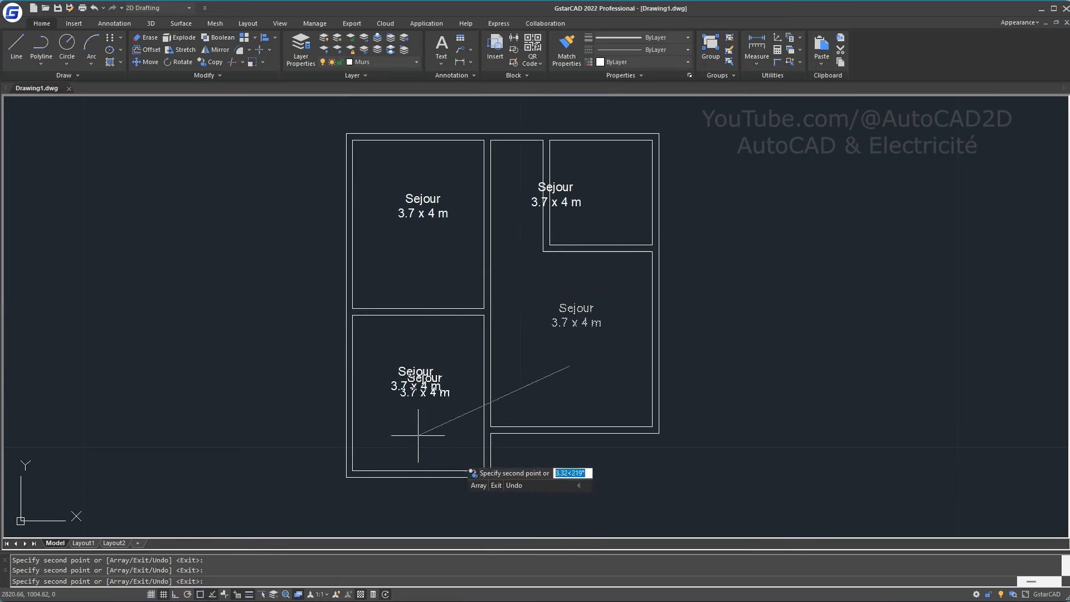
left_click(552, 477)
right_click(595, 391)
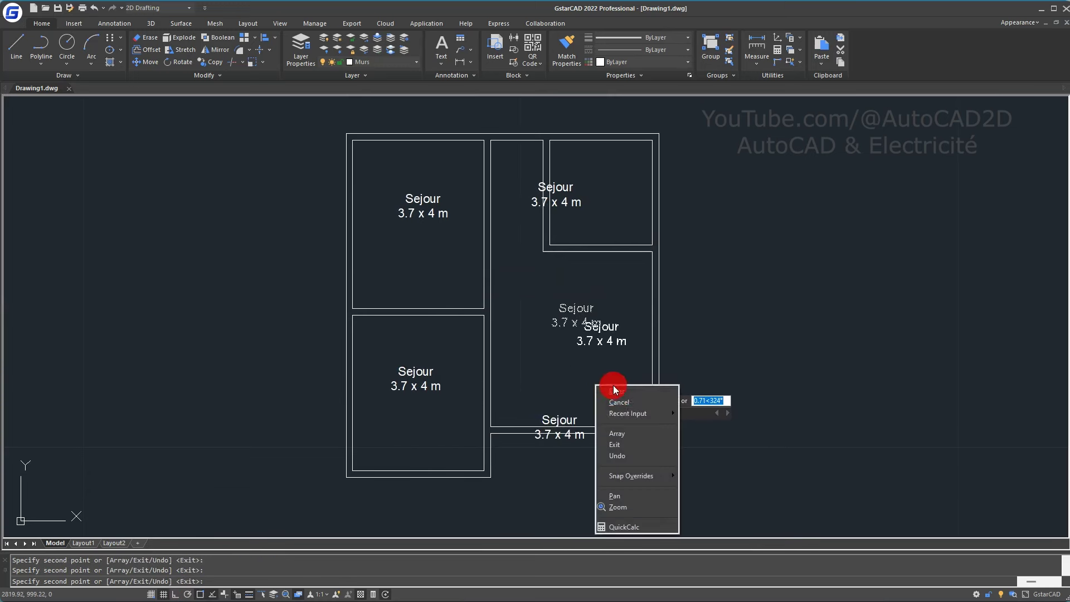
left_click(618, 399)
- Nudge the bottom label down and the top-right label right to centre them
left_click(573, 430)
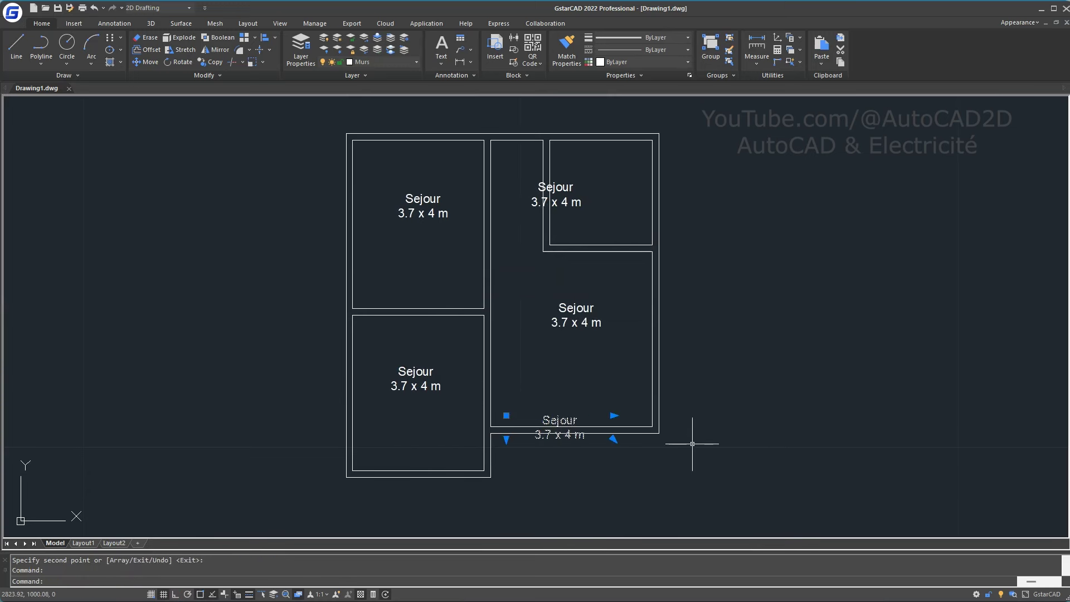
key("ctrl+Down")
key("ctrl+Down")
key("ctrl+Down")
key("ctrl+Down")
key("ctrl+Down")
key("ctrl+Down")
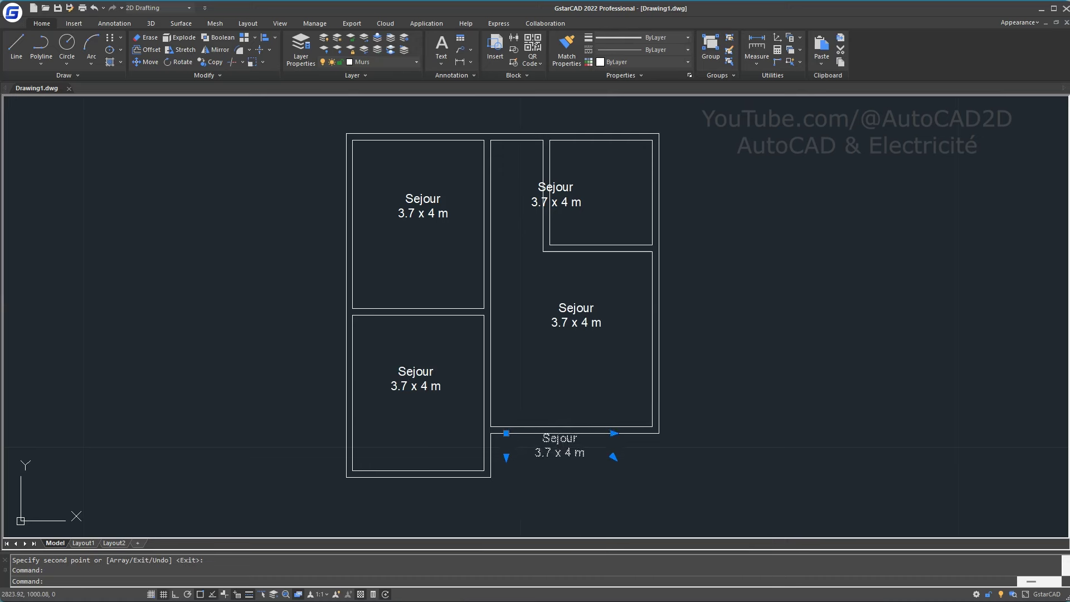
key("ctrl+Down")
key("ctrl+Down")
key("ctrl+Down")
key("ctrl+Down")
key("ctrl+Down")
key("ctrl+Down")
key("ctrl+Down")
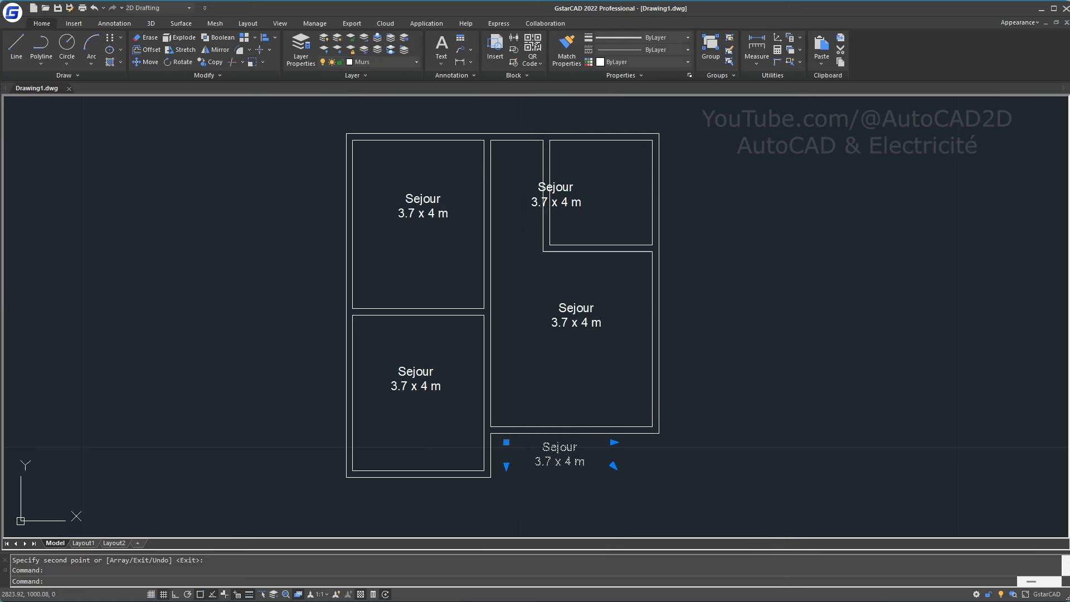
key("Escape")
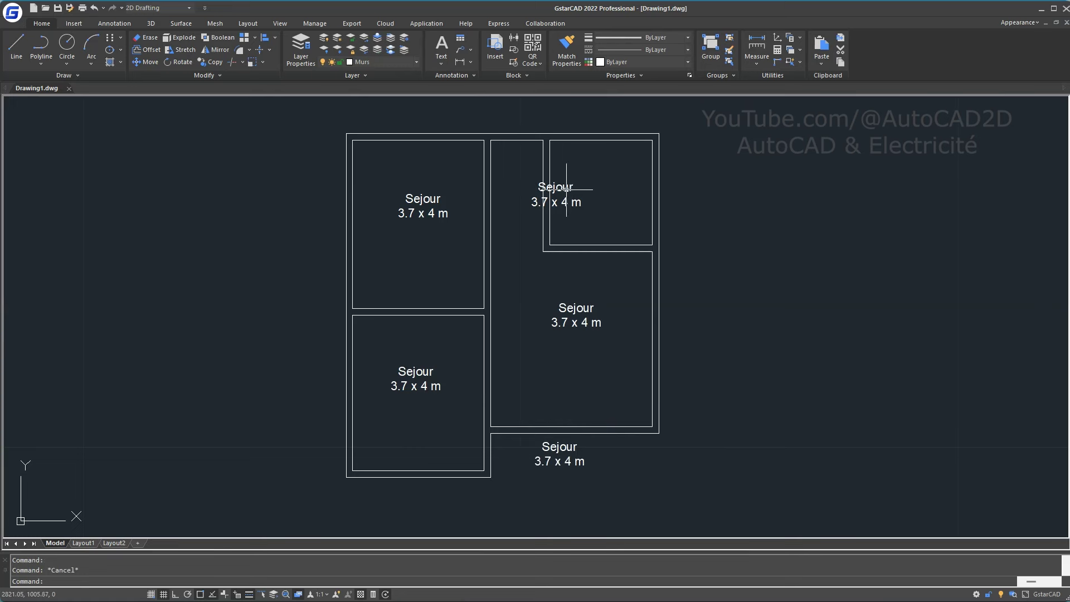
left_click(560, 188)
key("ctrl+Right")
key("ctrl+Right")
key("ctrl+Right")
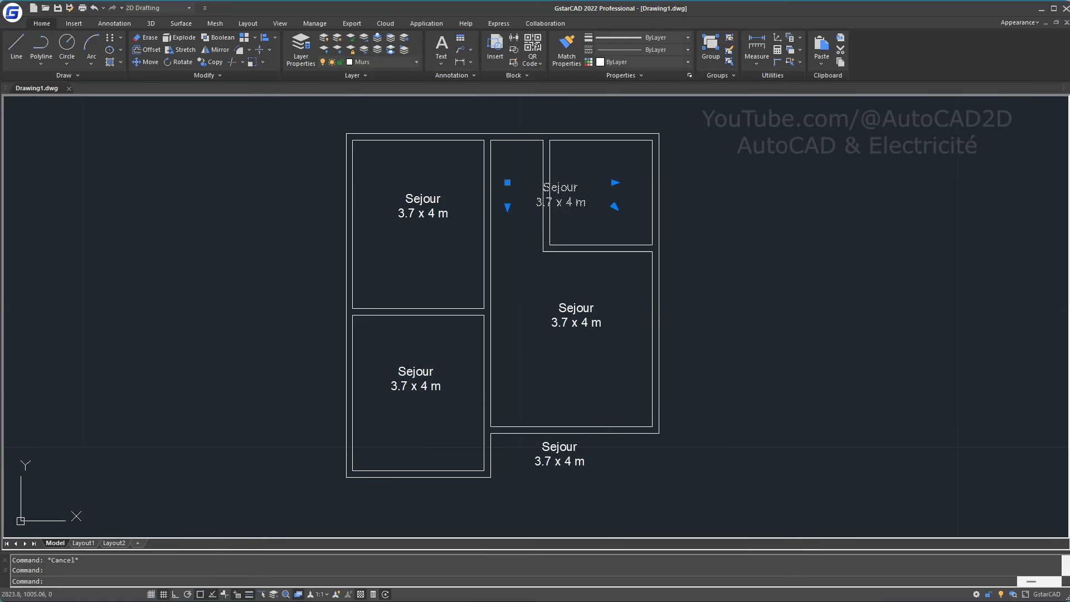
key("ctrl+Right")
key("ctrl+Right")
key("ctrl+Right")
key("ctrl+Right")
key("ctrl+Right")
key("ctrl+Right")
key("ctrl+Right")
key("ctrl+Right")
key("ctrl+Right")
key("ctrl+Right")
key("ctrl+Right")
key("ctrl+Right")
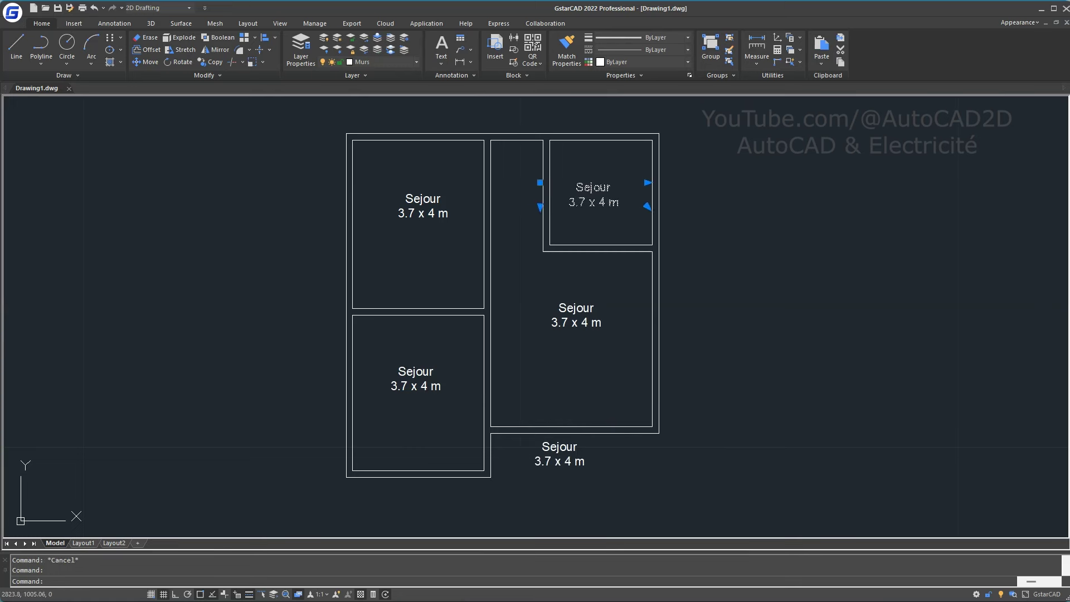
key("ctrl+Right")
key("ctrl+Right")
key("ctrl+Right")
key("Escape")
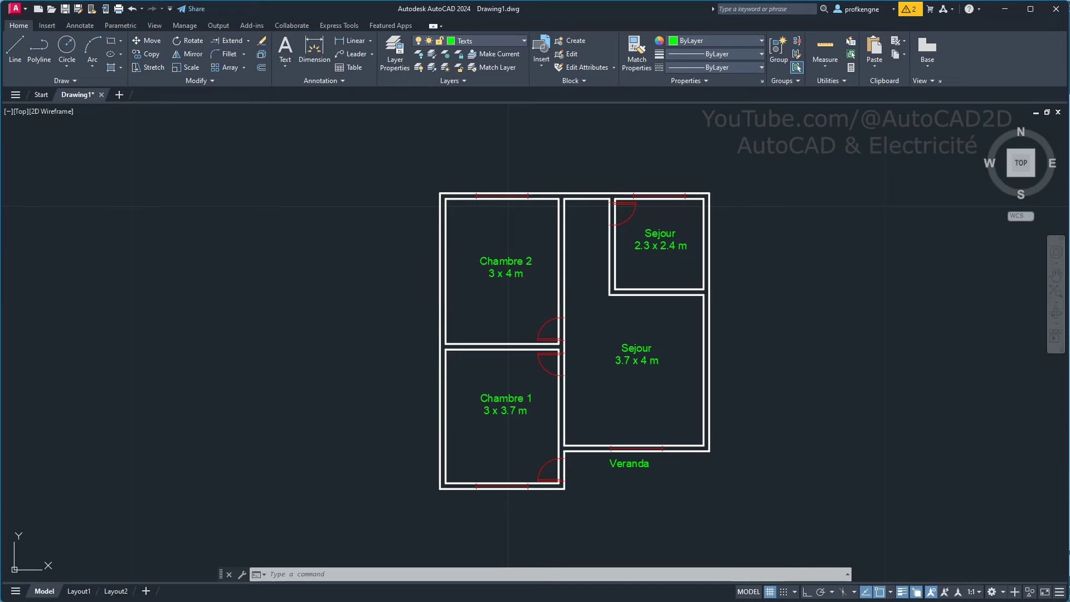
left_click(658, 231)
double_click(672, 229)
left_click(641, 229)
type("Cuisine")
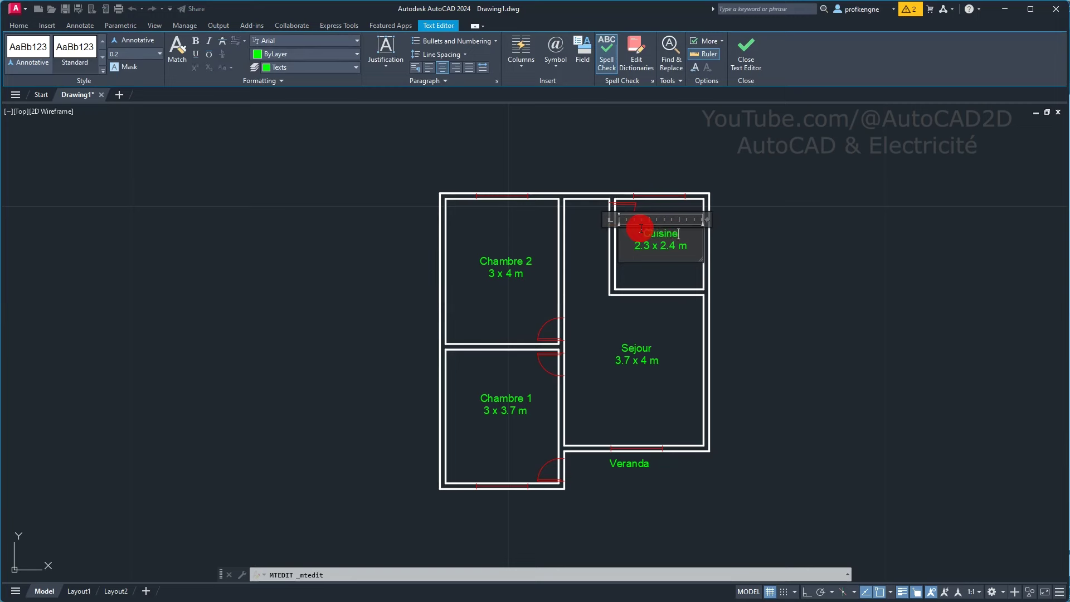
left_click(780, 275)
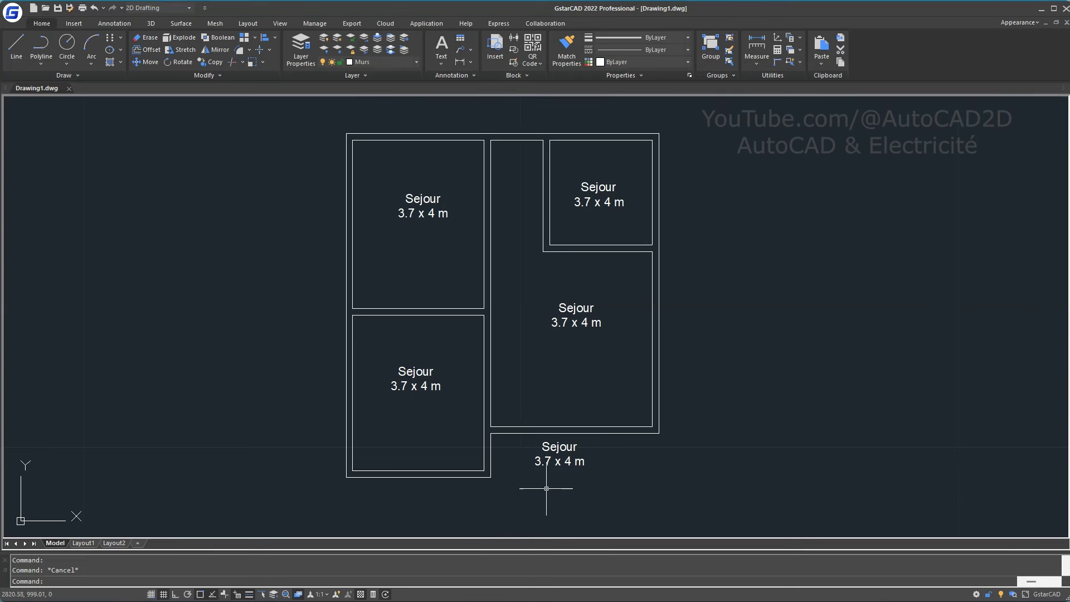
- Rename the bottom label to Veranda and the top-right label to Cuisine, 2.3 x 2.4 m
double_click(559, 461)
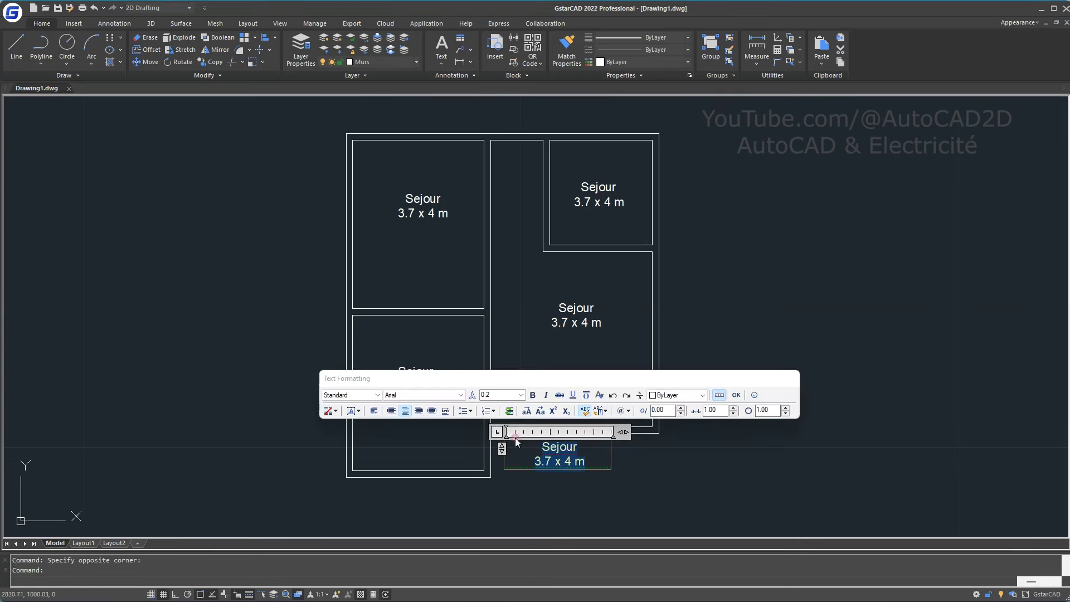
left_click(517, 441)
type("Veranda")
double_click(569, 186)
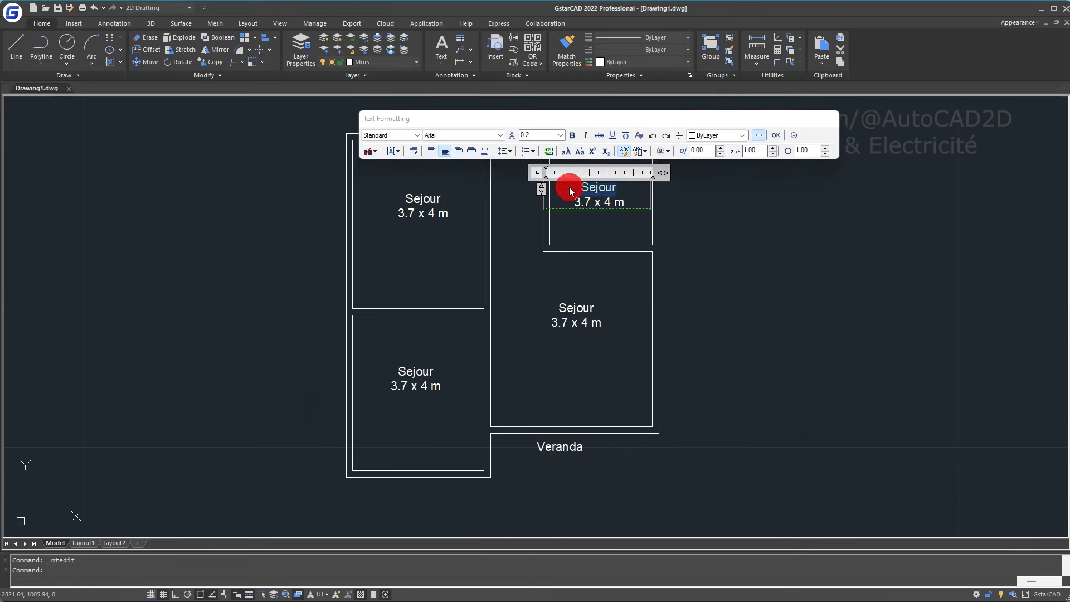
type("Cuisine")
left_click(583, 206)
type("2.")
left_click(480, 231)
- Rename the top-left label to Chambre 2 and the lower-left one to Chambre 1, 3 x 3.7 m
double_click(400, 199)
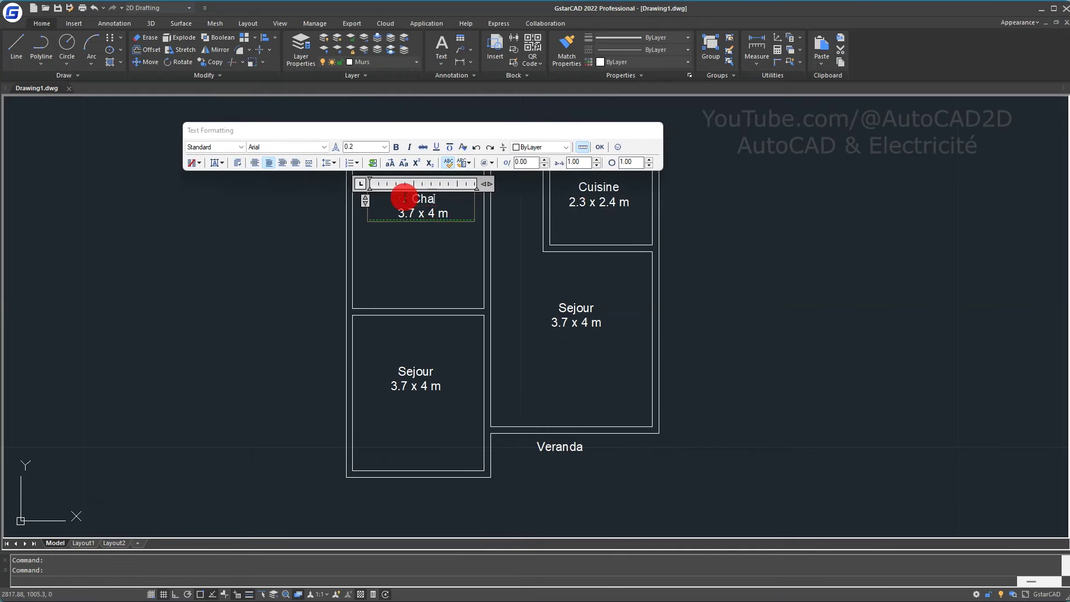
type("Chambre 2")
key("BackSpace")
key("BackSpace")
double_click(415, 372)
type("Chambre 1")
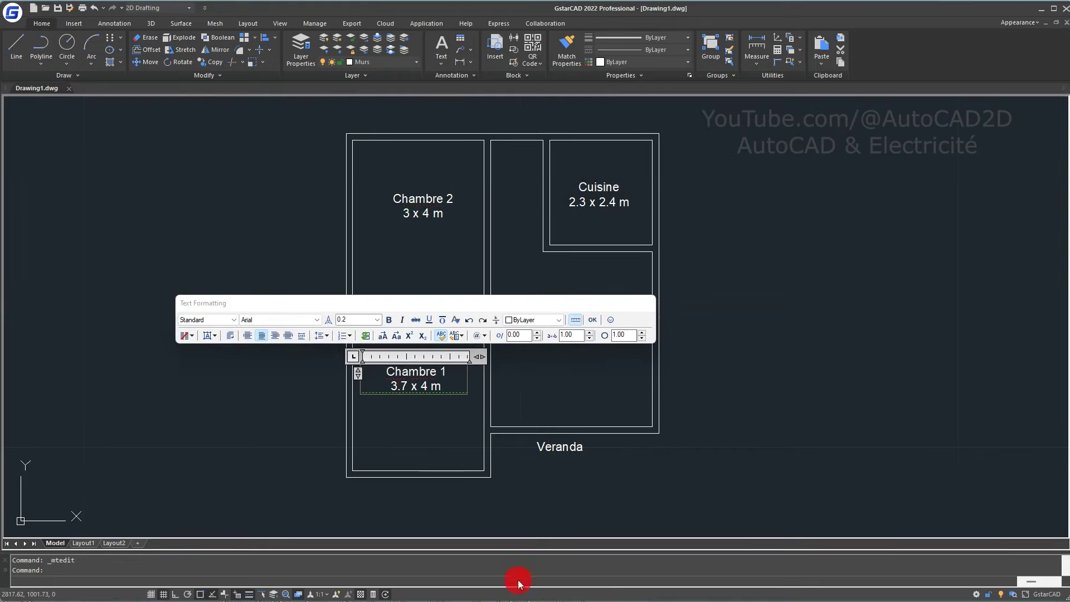
double_click(399, 386)
type("3 x 3.7")
key("Escape")
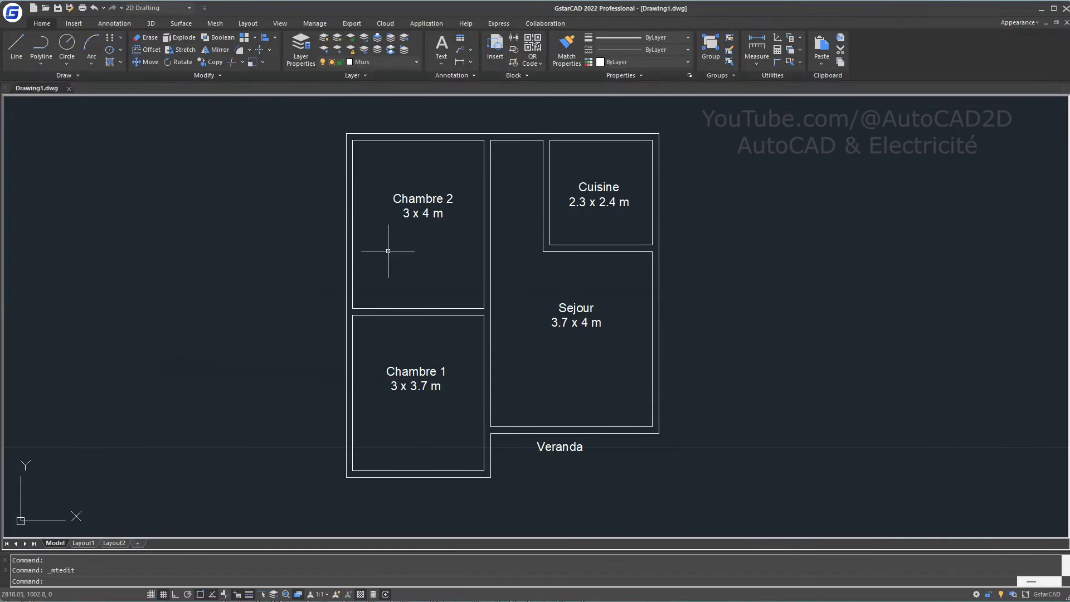
- Create a Textes layer with Default lineweight and Green colour, and make it current
left_click(300, 53)
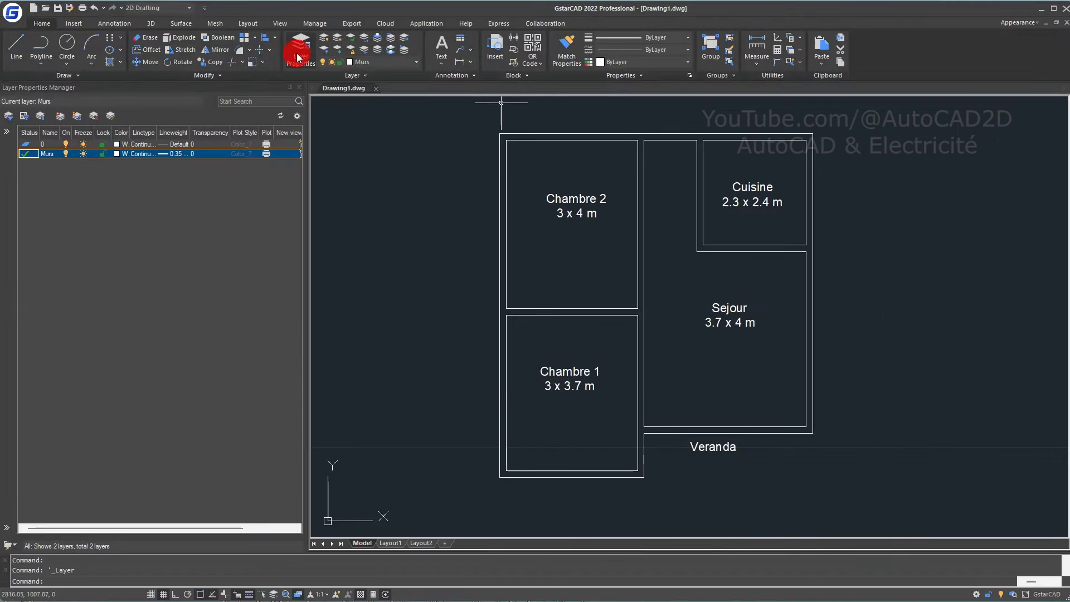
left_click(74, 154)
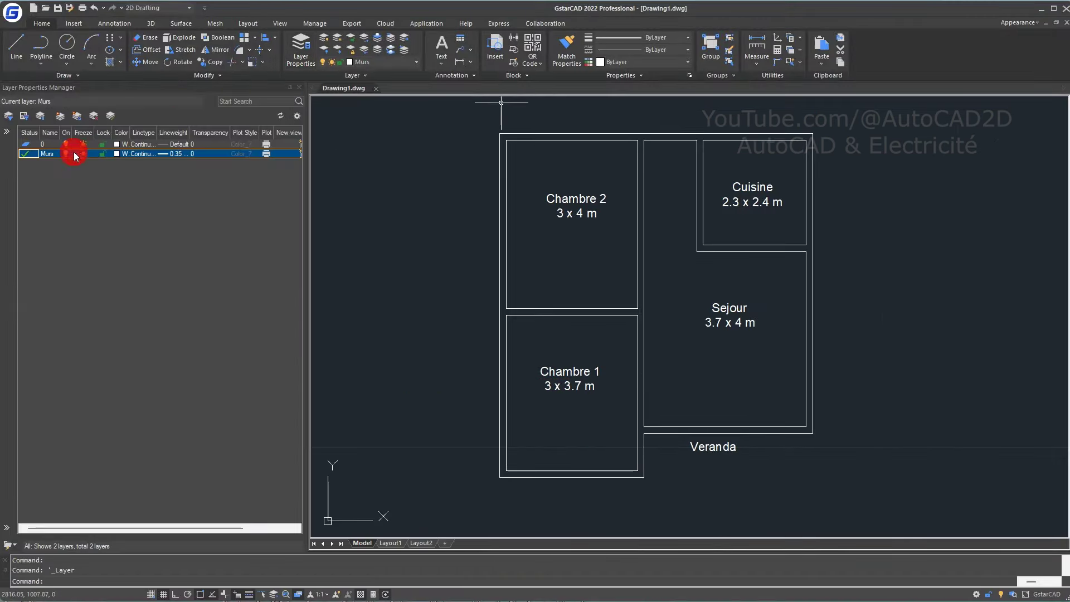
left_click(60, 116)
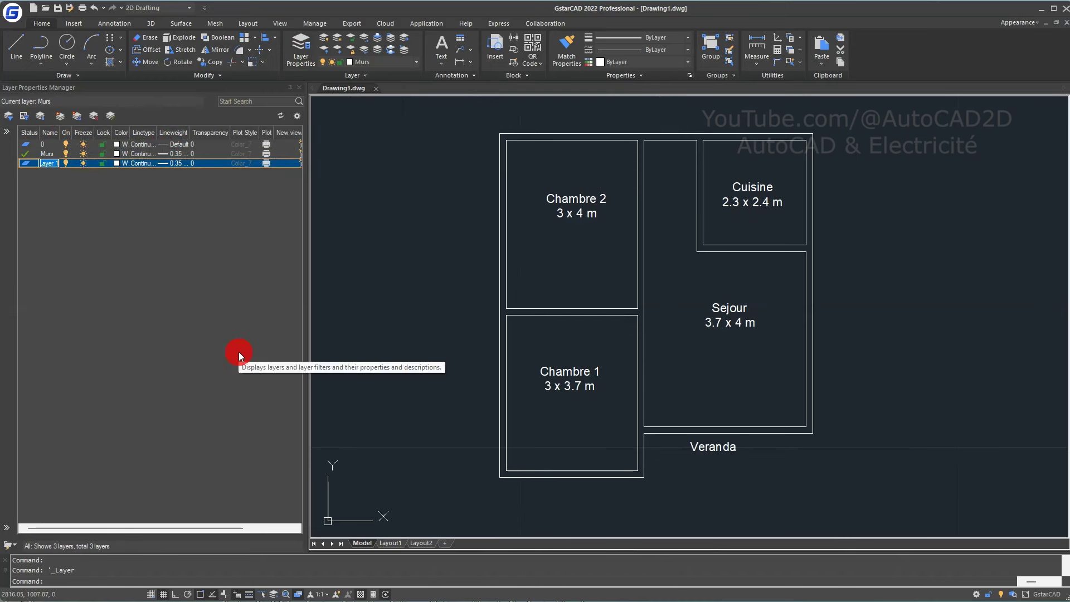
type("tes")
left_click(158, 163)
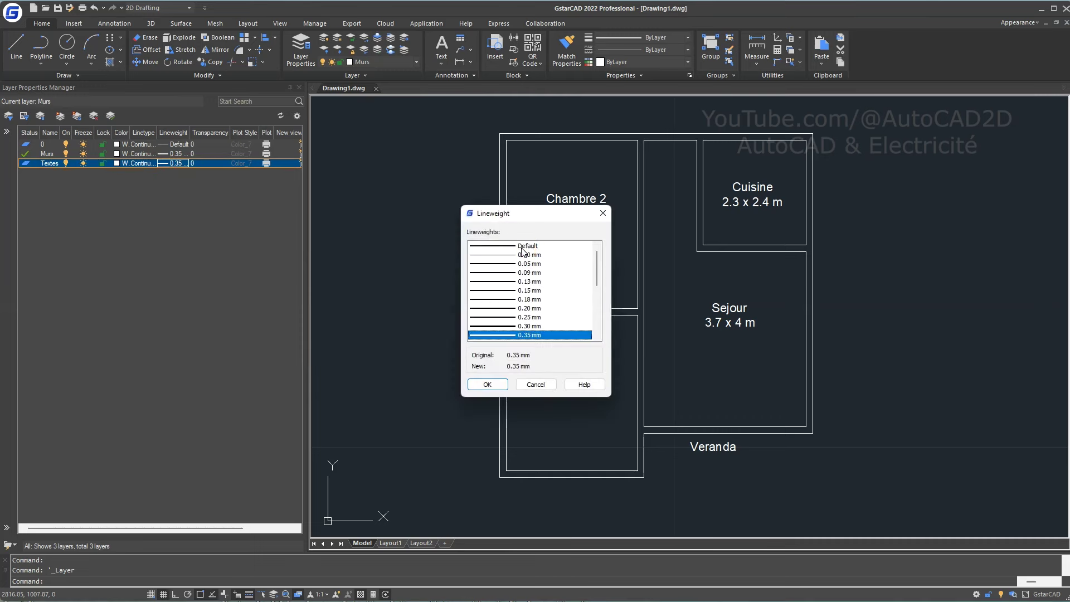
left_click(528, 248)
left_click(492, 384)
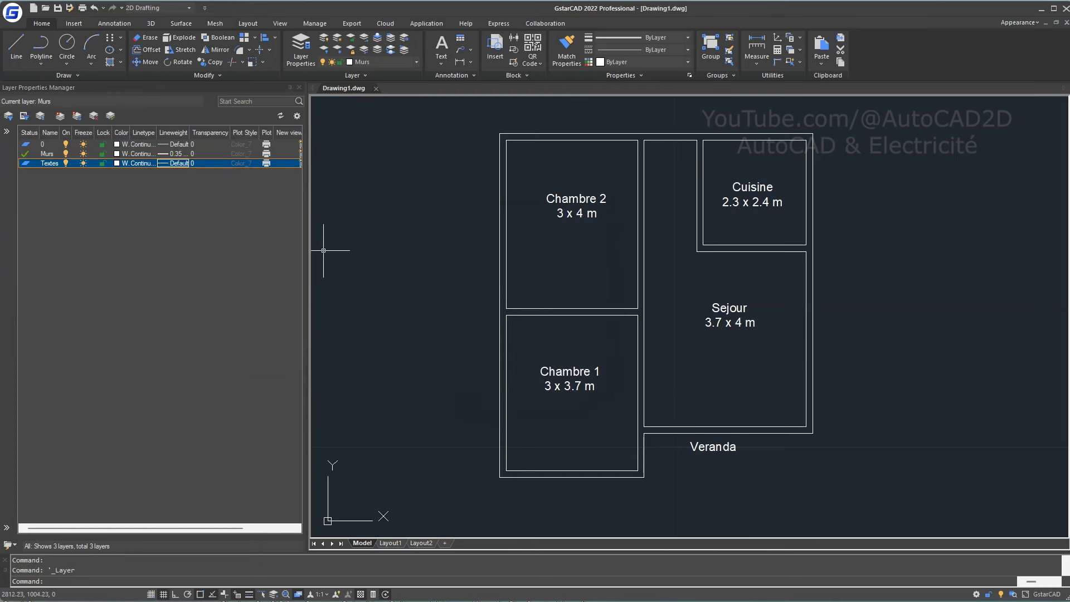
left_click(115, 162)
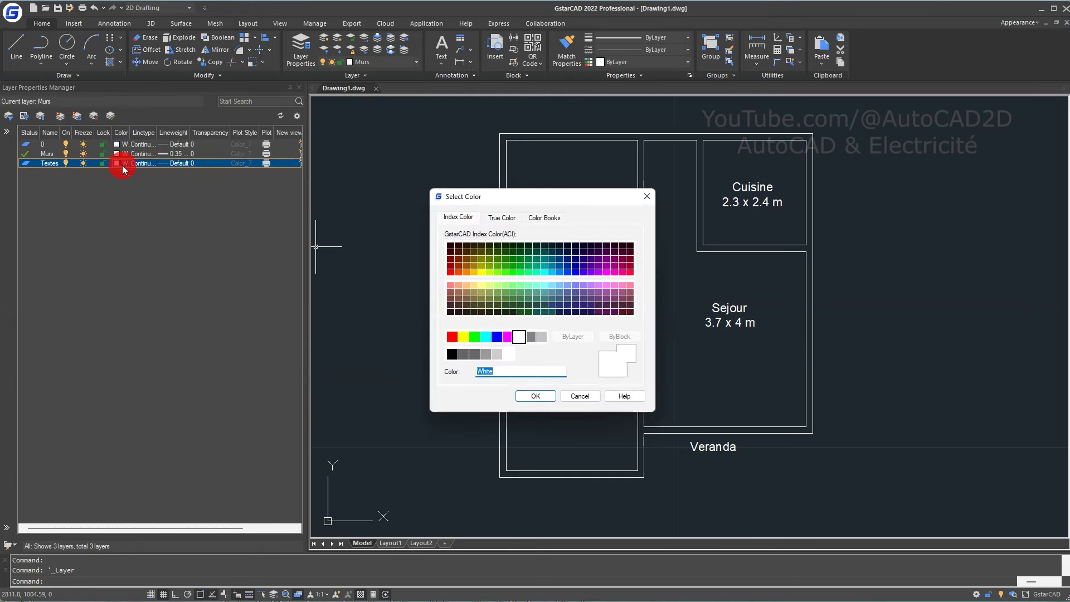
left_click(474, 336)
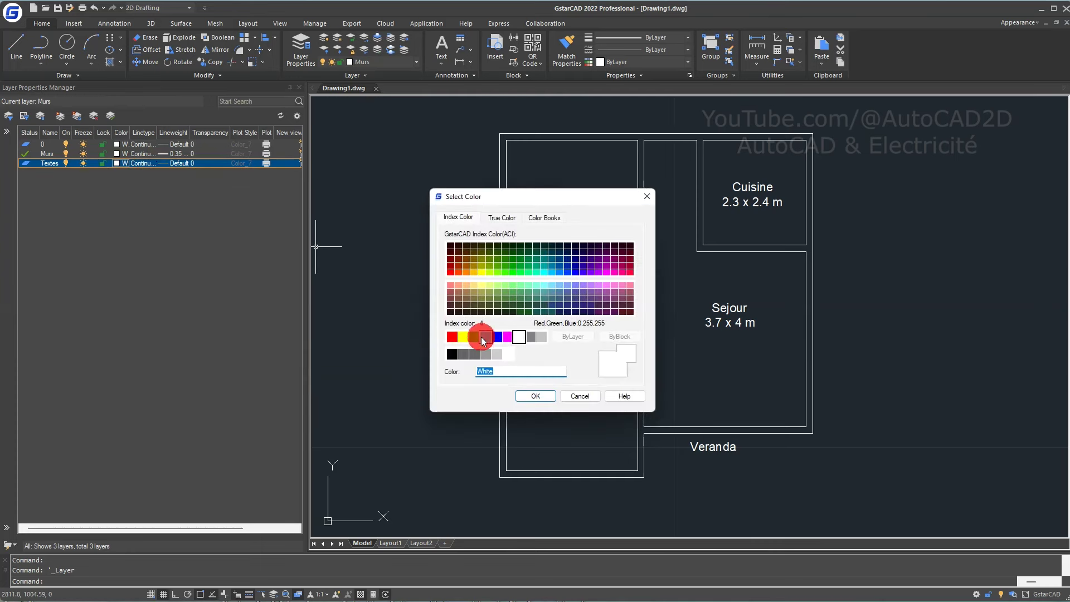
left_click(535, 395)
double_click(27, 164)
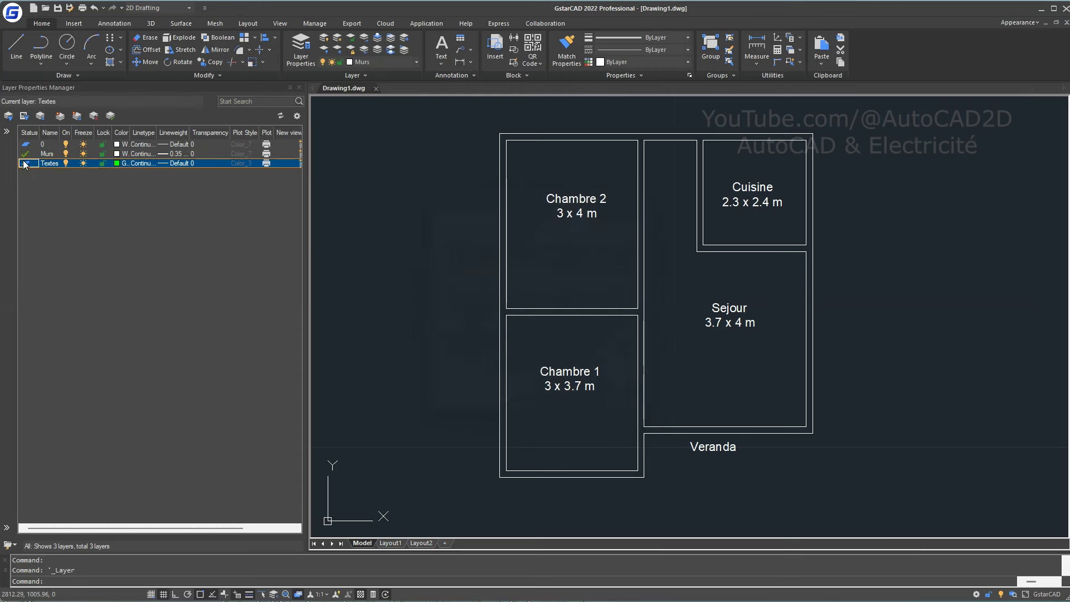
- Select all five room labels and move them onto the Textes layer
left_click(295, 87)
left_click(423, 226)
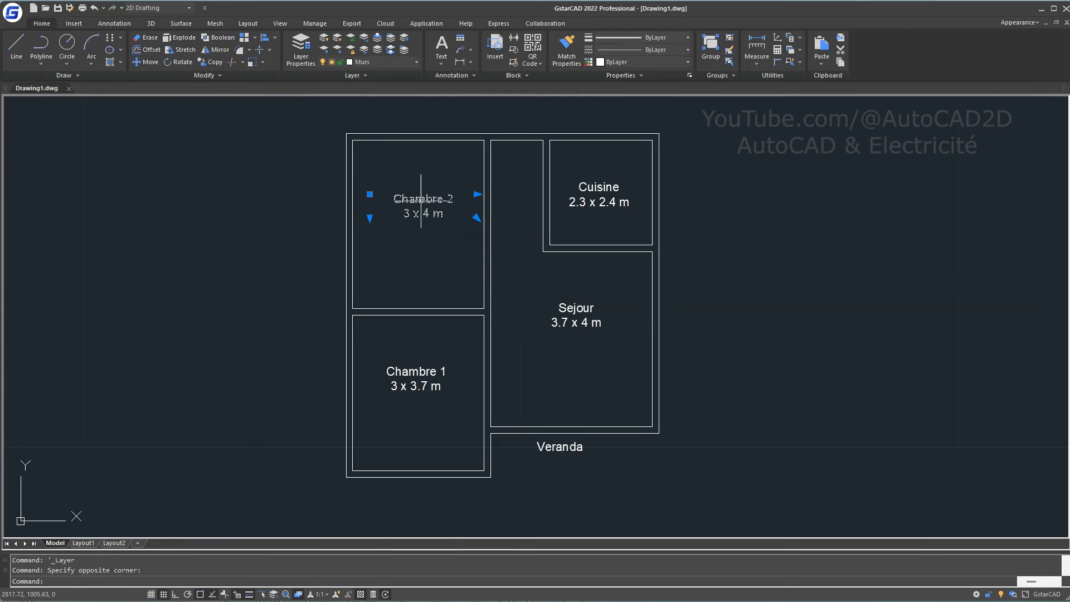
left_click(624, 201)
left_click(585, 312)
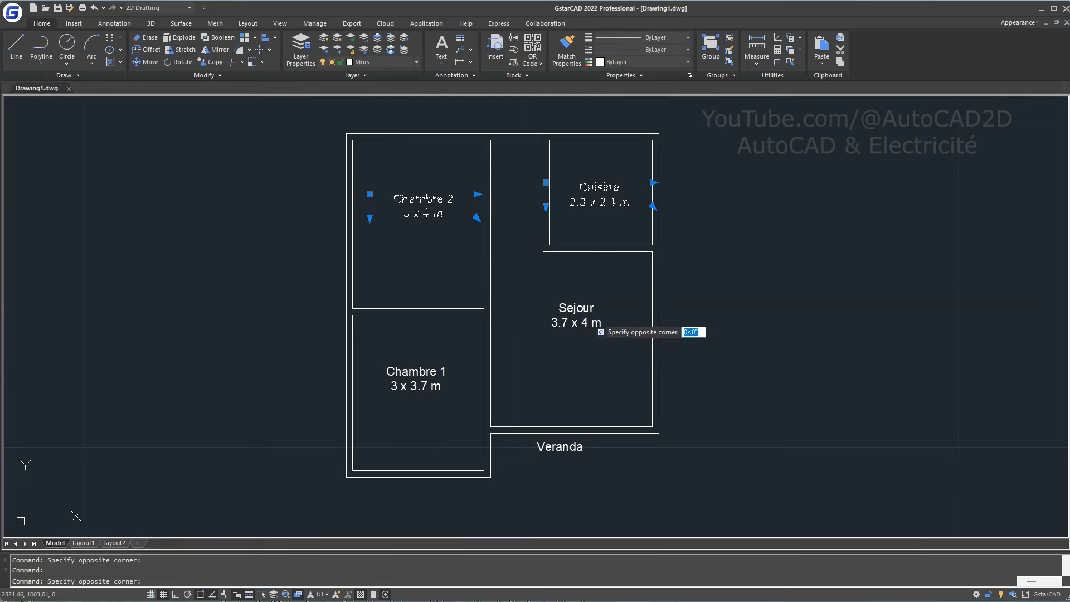
left_click(523, 335)
left_click(417, 378)
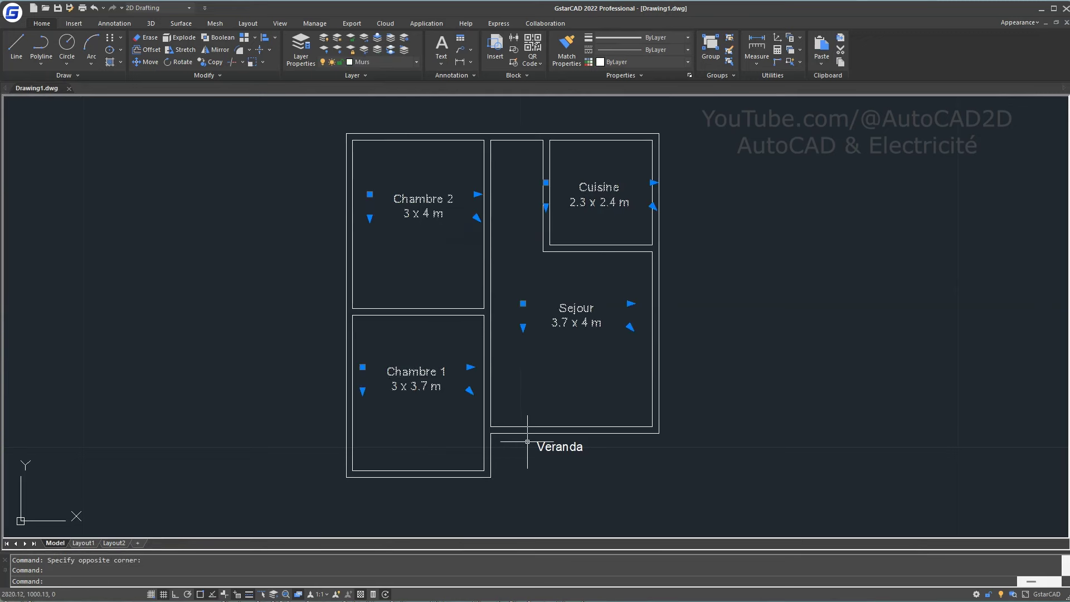
left_click(548, 445)
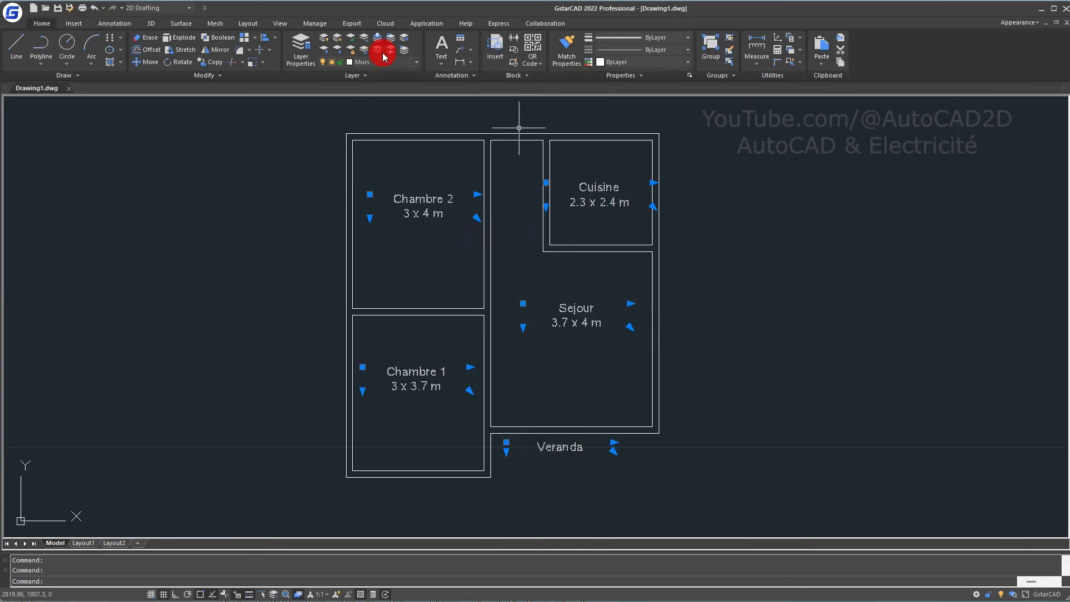
left_click(417, 63)
left_click(376, 101)
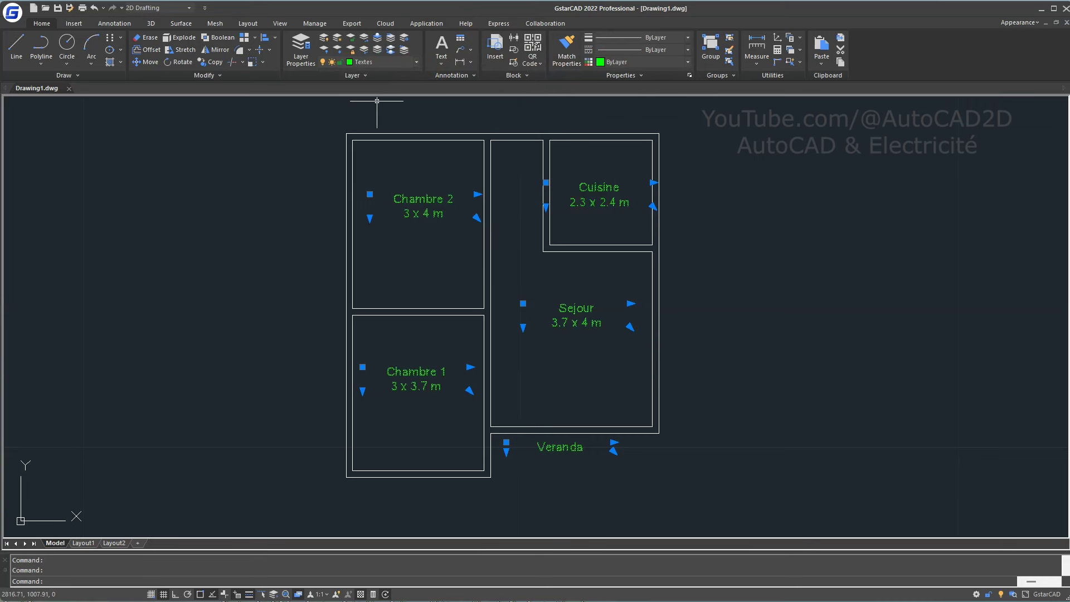
key("Escape")
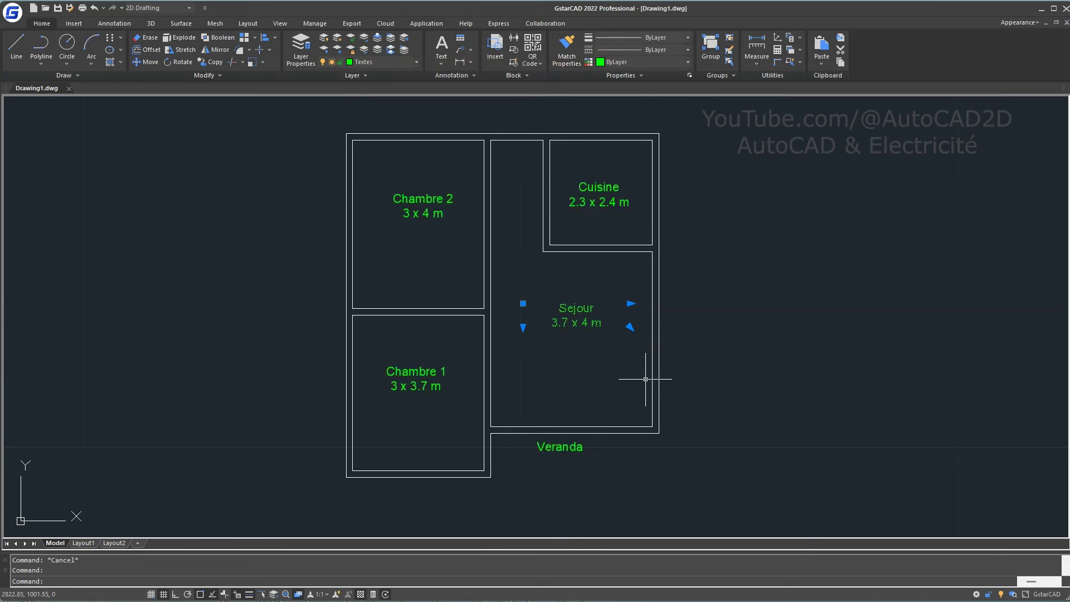
- Nudge the Sejour label slightly down and to the left
key("ctrl+Down")
key("ctrl+Down")
key("ctrl+Down")
key("ctrl+Down")
key("ctrl+Down")
key("ctrl+Down")
key("ctrl+Down")
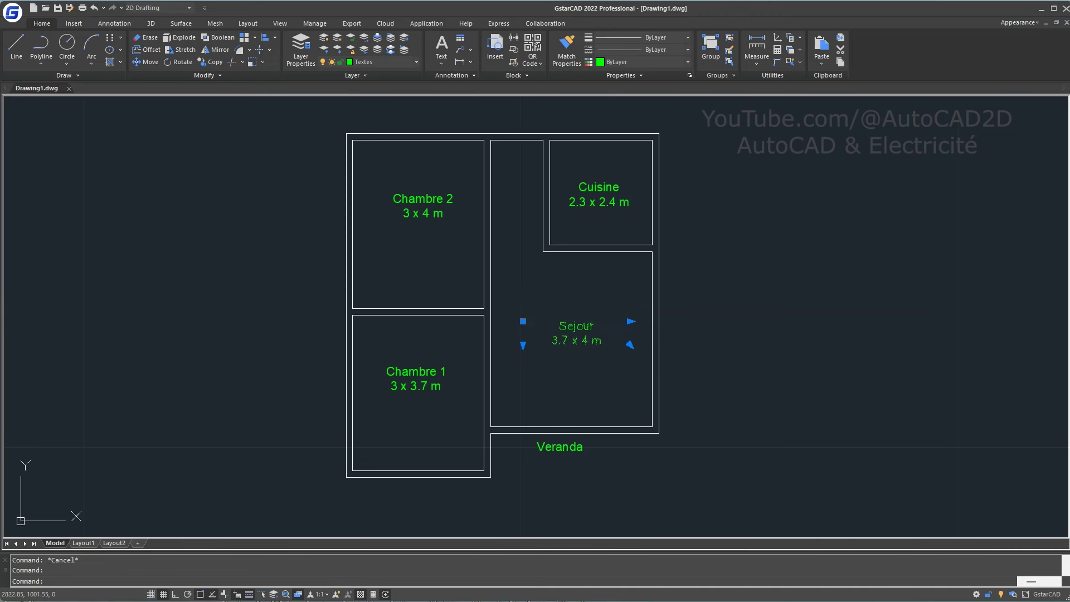
key("ctrl+Left")
key("ctrl+Left")
key("ctrl+Left")
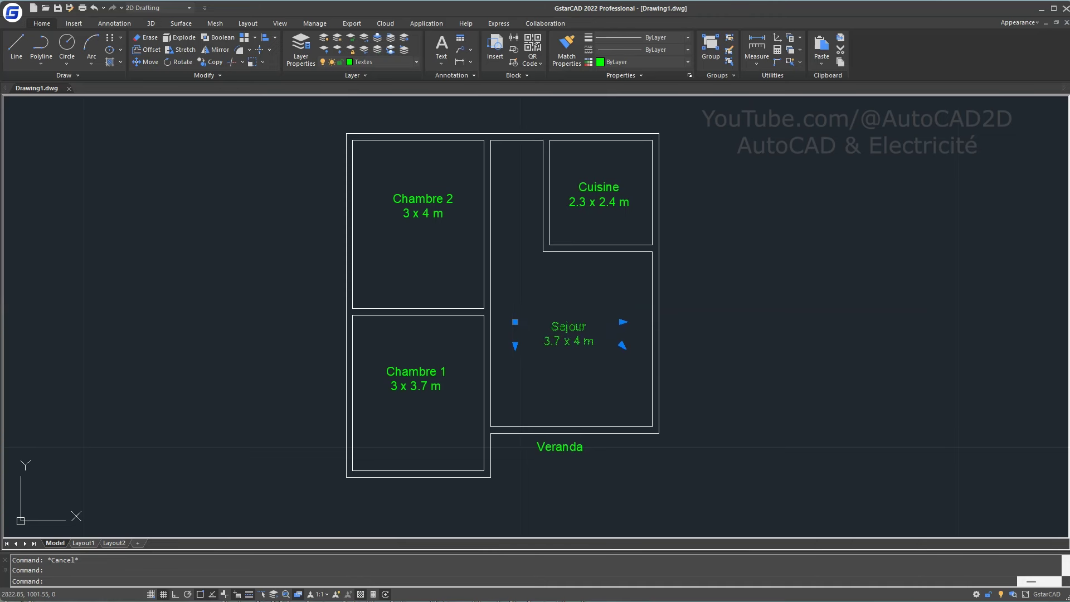
key("Escape")
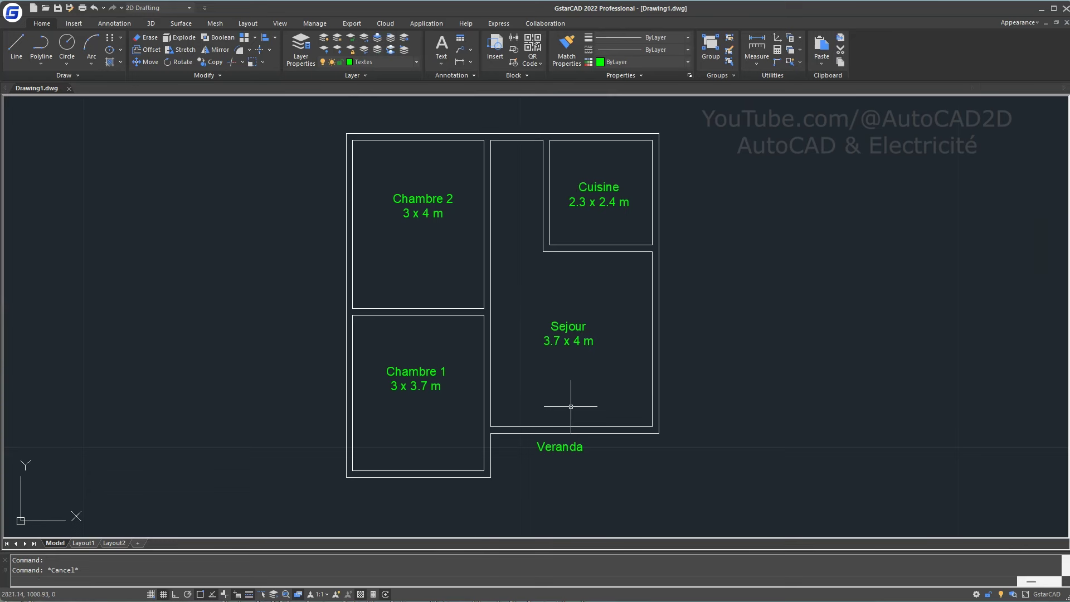
key("ctrl+3")
- Browse the Hatch, Kitchen, Furniture, Plants, Mechanical and Electrical palettes, ending on Sanitary Ware
left_click(1038, 200)
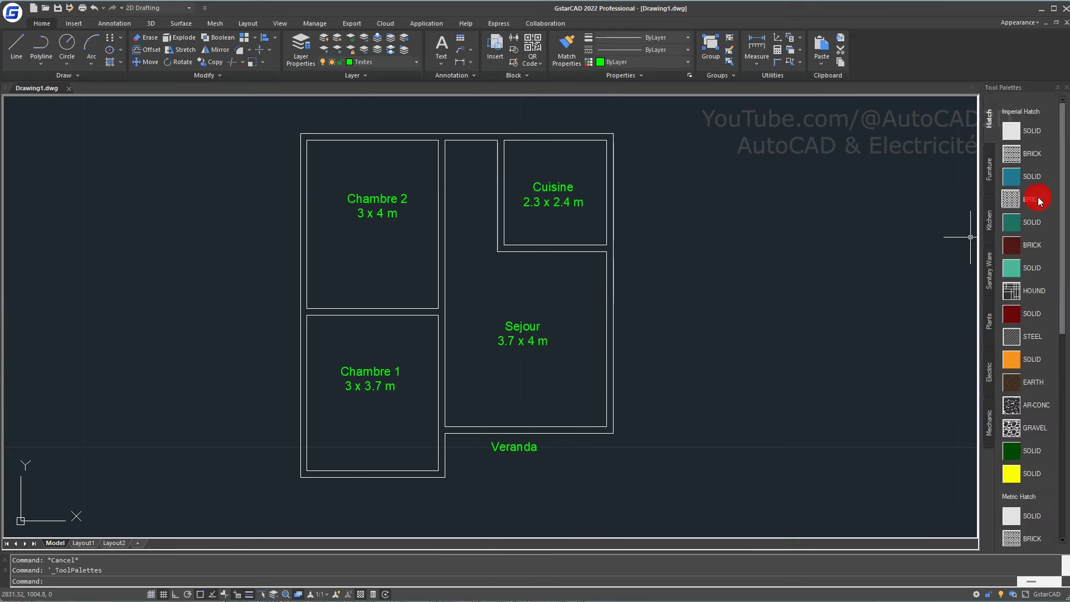
left_click(1032, 199)
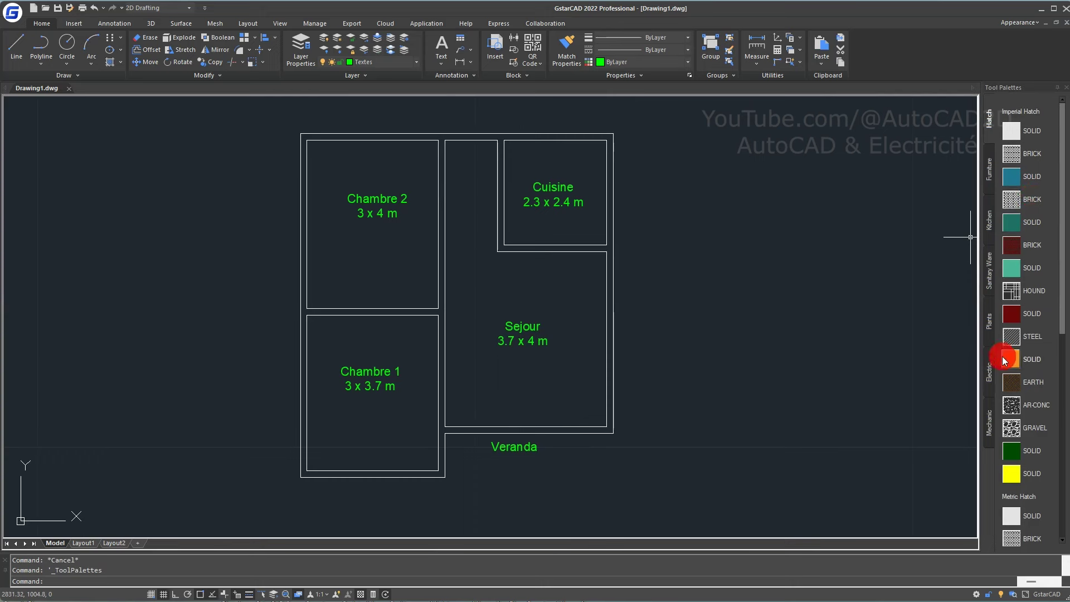
left_click(989, 228)
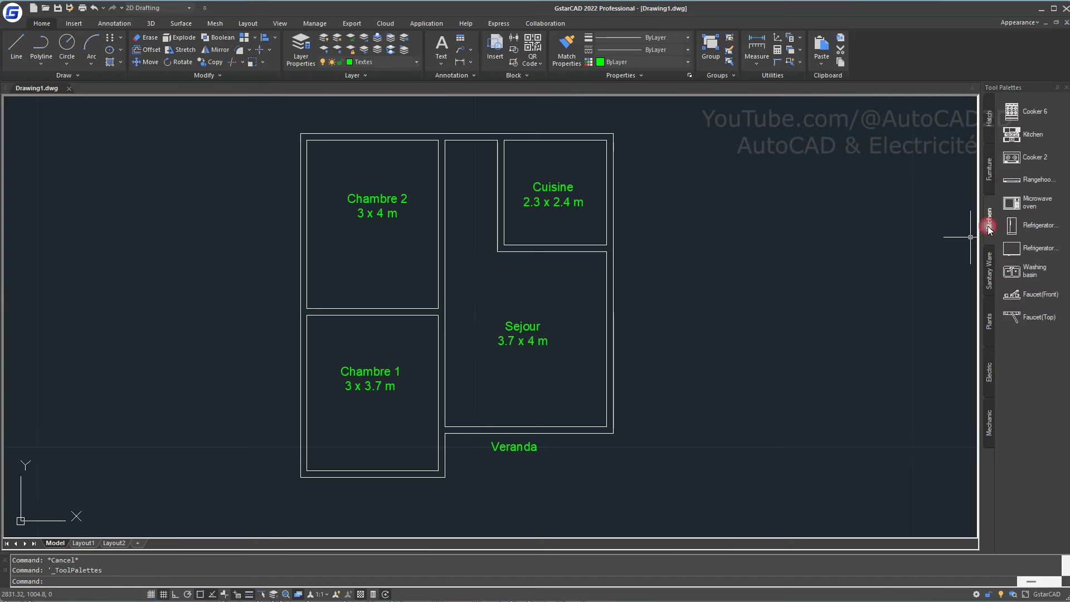
left_click(989, 176)
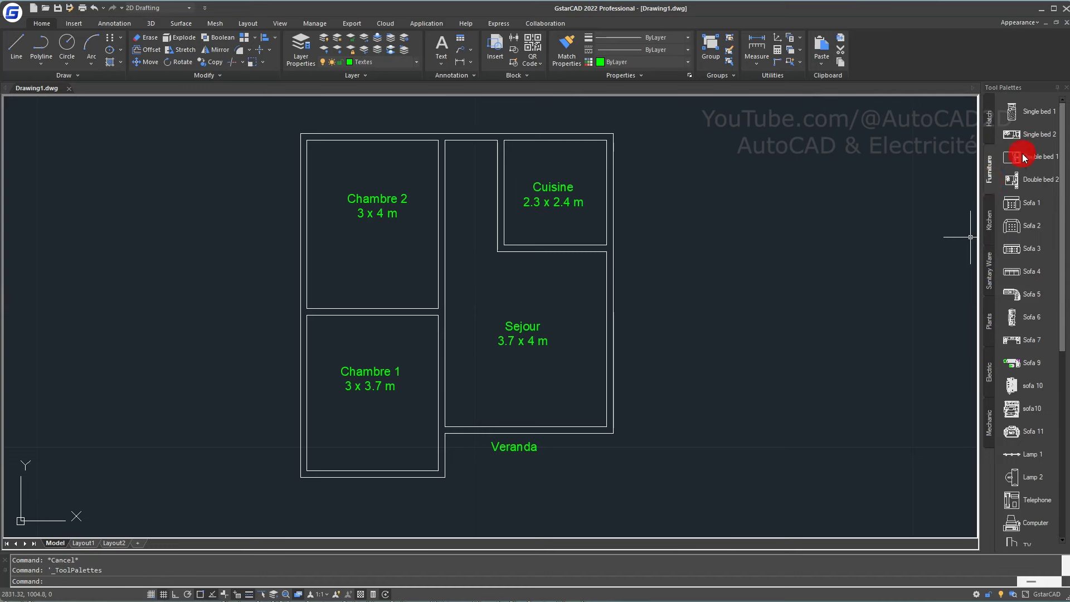
scroll(1040, 402, "down", 3)
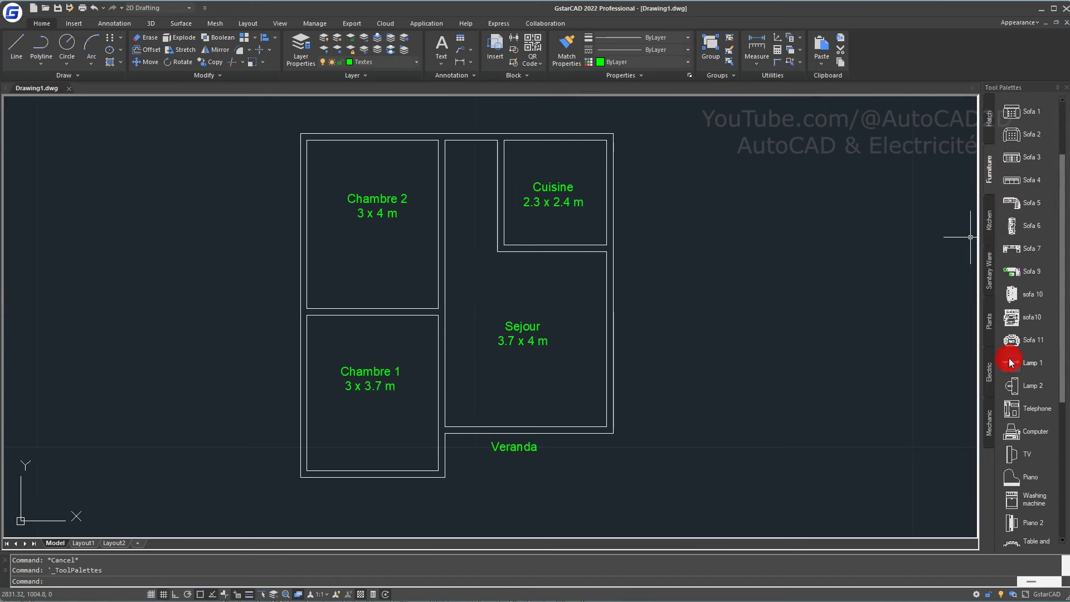
left_click(989, 326)
left_click(991, 418)
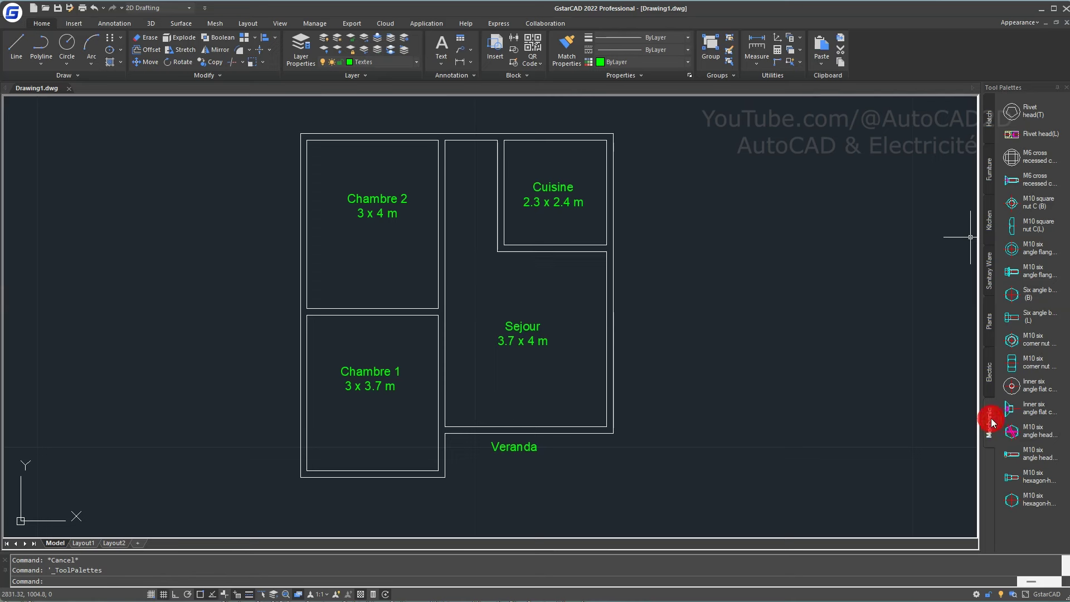
left_click(990, 377)
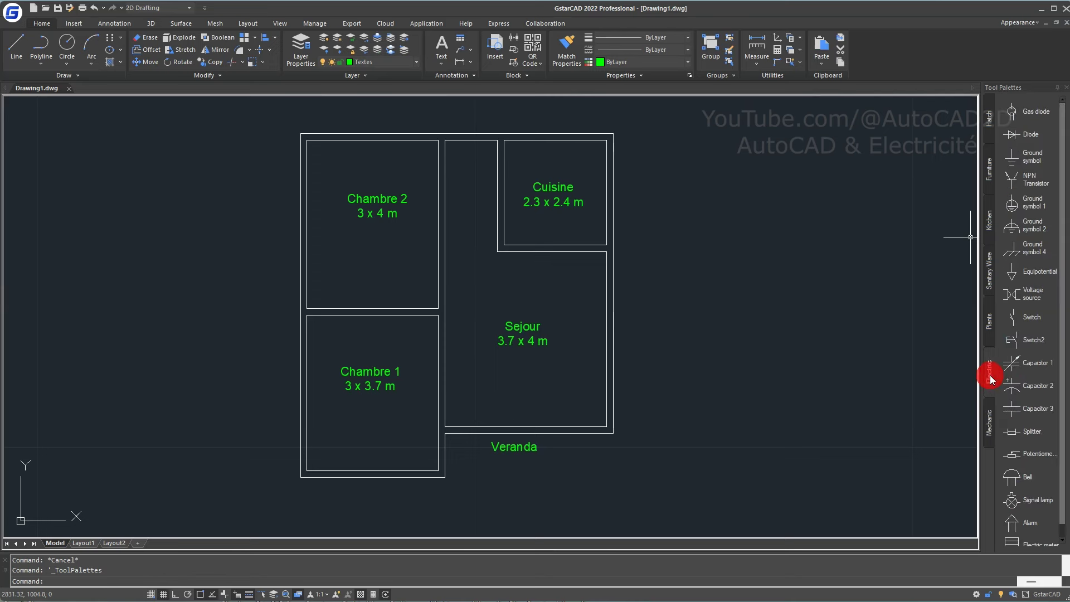
scroll(1026, 248, "down", 1)
scroll(1025, 249, "up", 1)
left_click(988, 281)
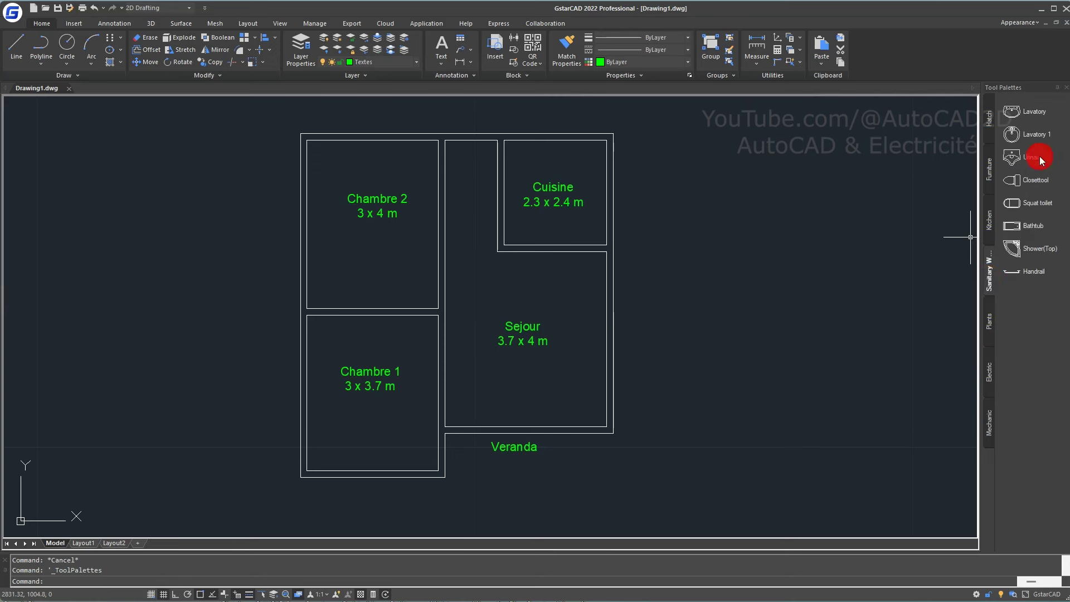
left_click(570, 334)
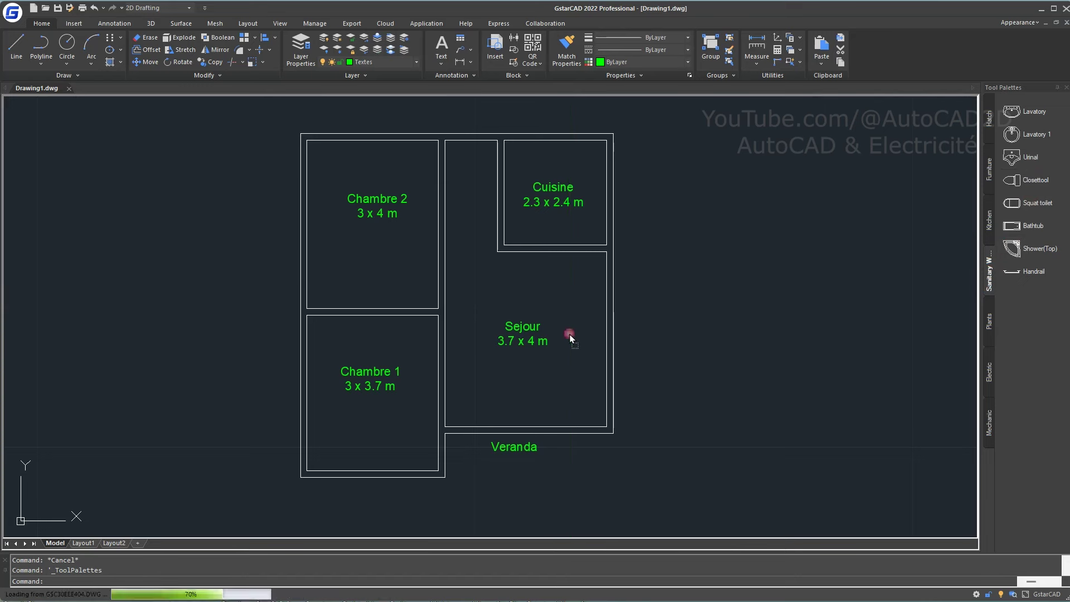
scroll(676, 327, "down", 5)
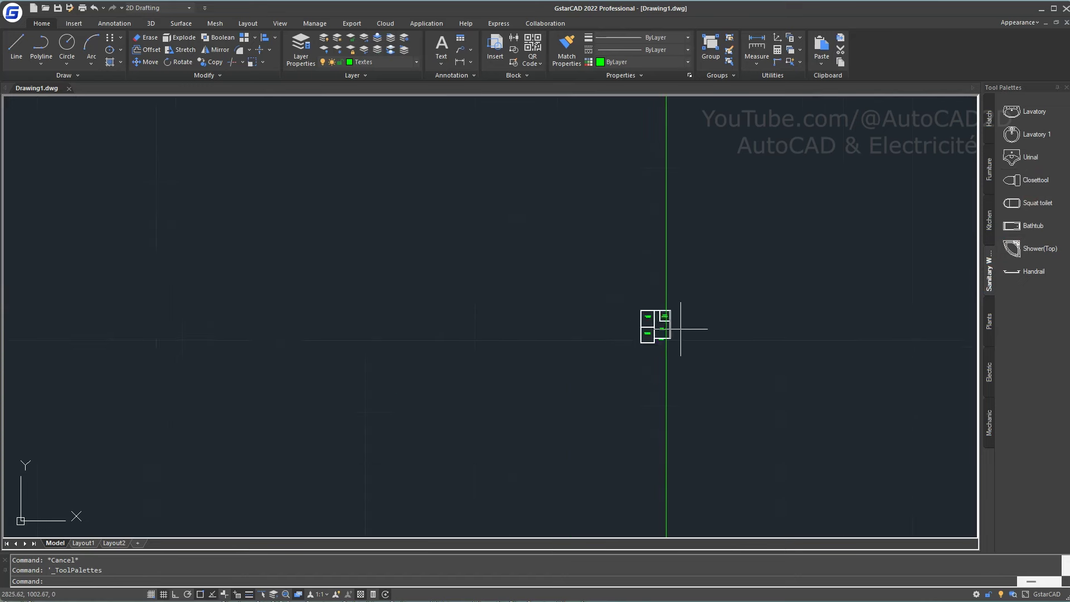
scroll(691, 328, "down", 2)
scroll(691, 328, "up", 5)
scroll(694, 328, "down", 4)
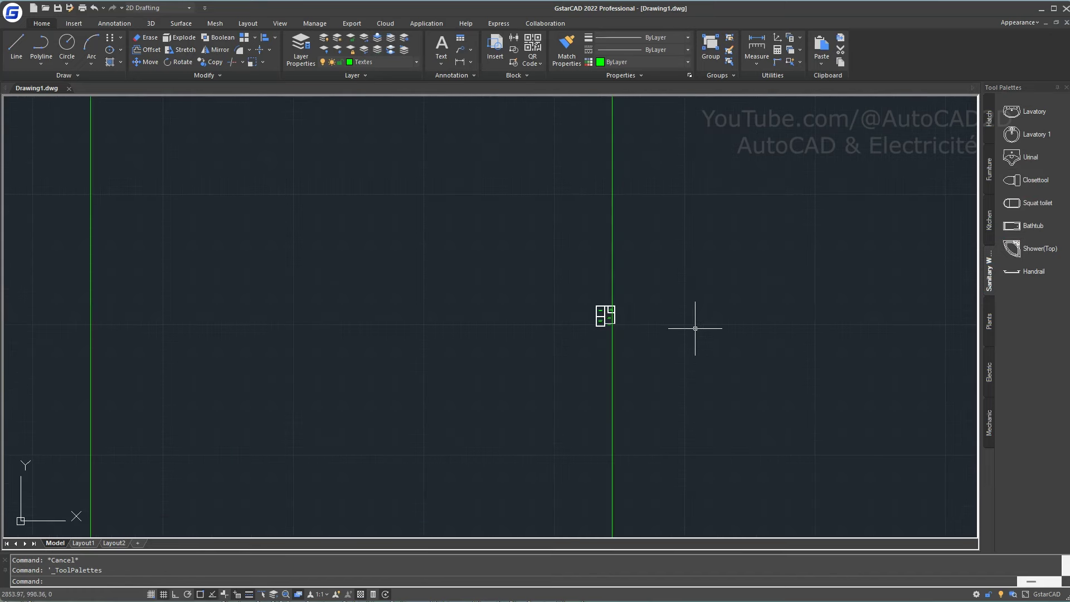
key("ctrl+z")
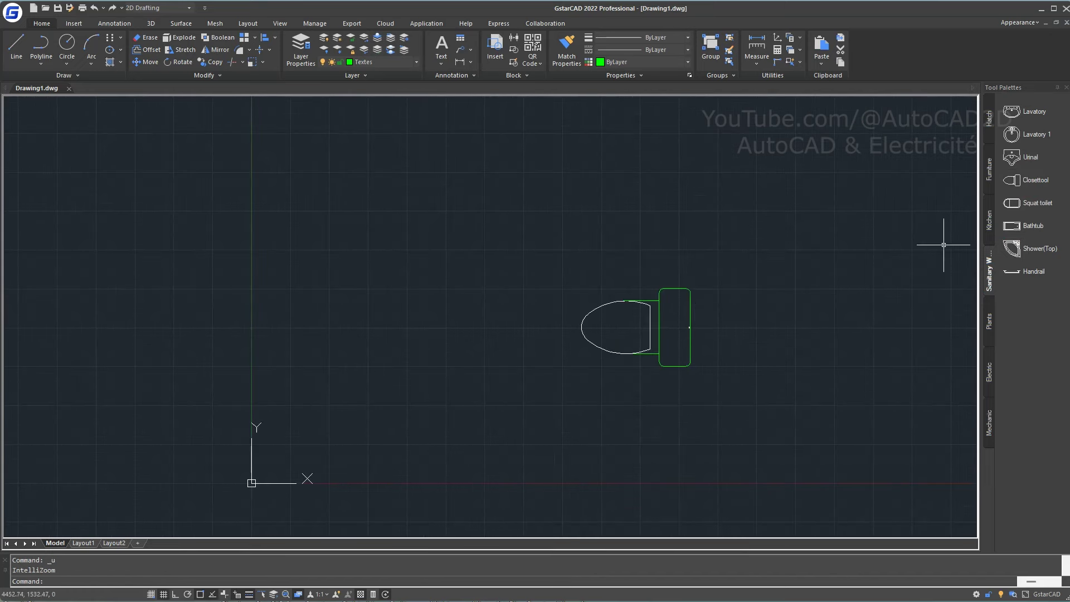
scroll(686, 312, "up", 5)
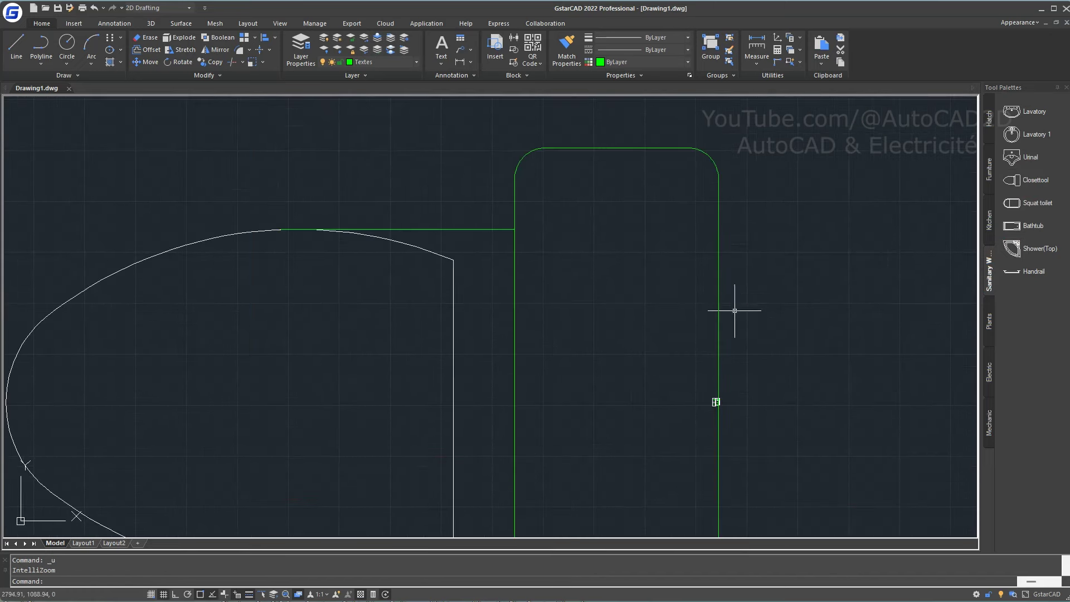
left_click(795, 302)
left_click(608, 225)
key("Delete")
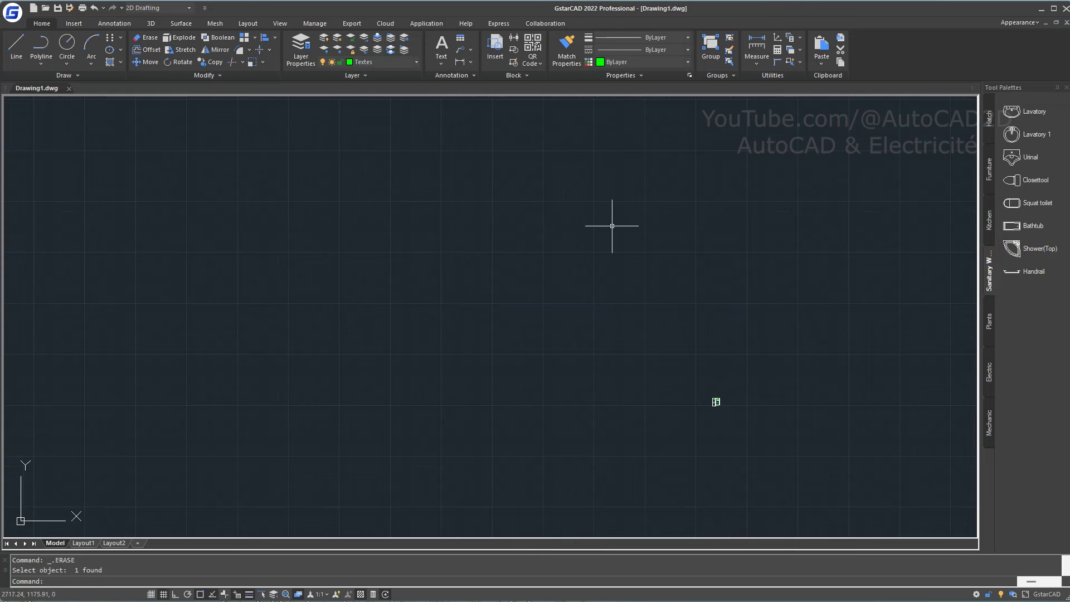
scroll(716, 415, "down", 5)
middle_click_drag(679, 224, 614, 473)
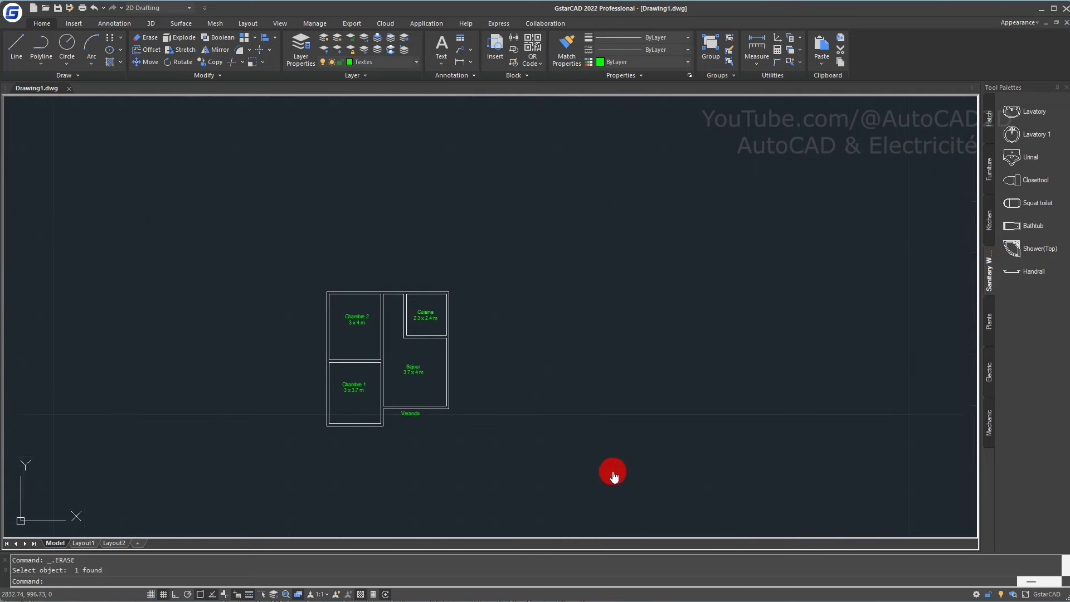
scroll(477, 359, "up", 3)
middle_click_drag(478, 358, 583, 331)
scroll(579, 332, "up", 2)
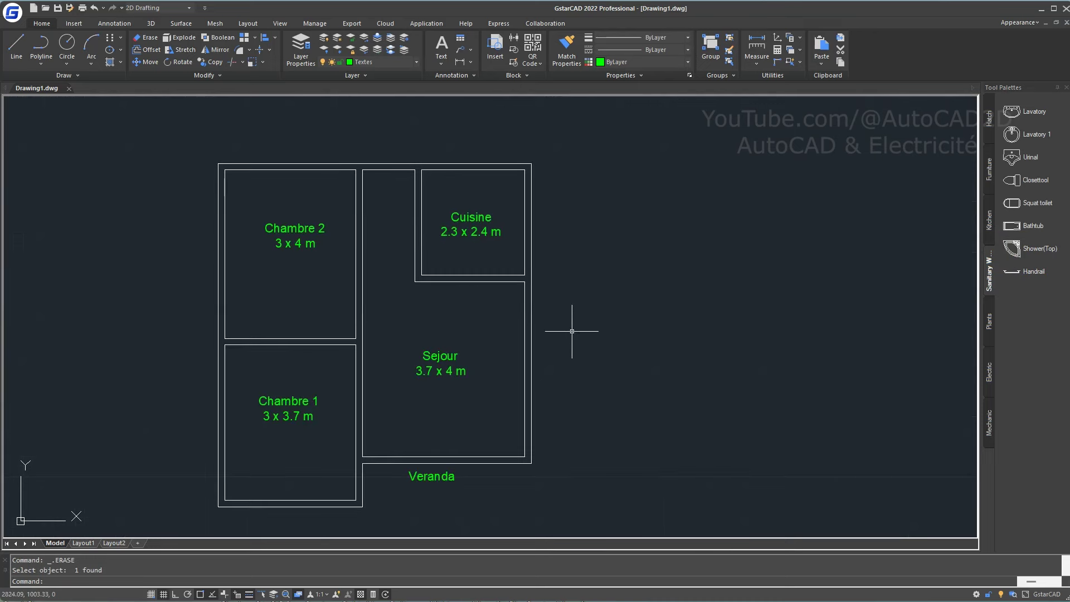
scroll(661, 327, "up", 2)
scroll(669, 325, "down", 2)
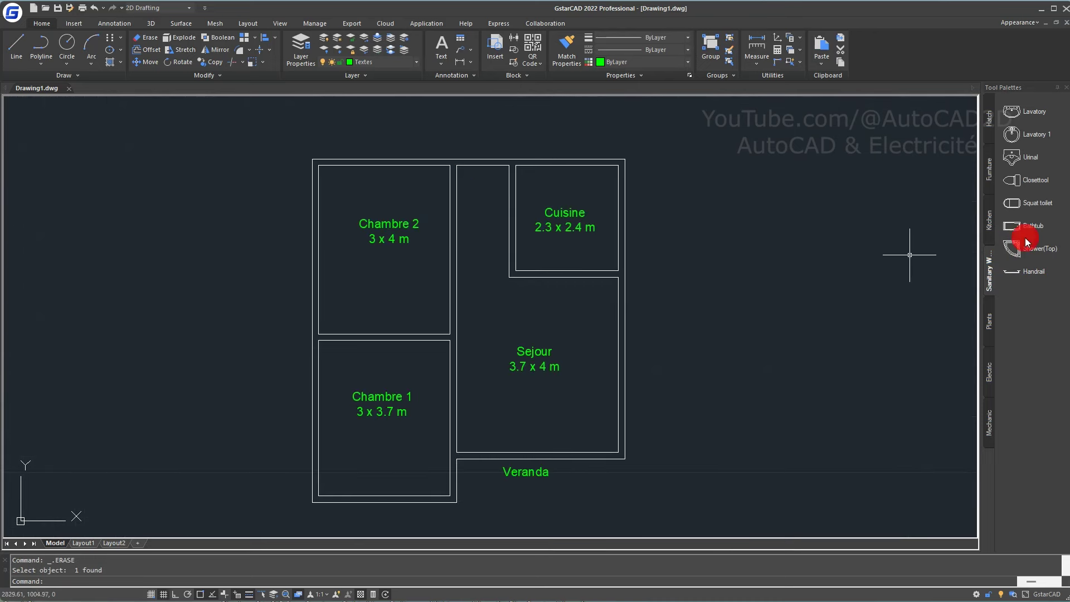
- Browse the Kitchen palette, then scroll through the Furniture symbols
left_click(989, 218)
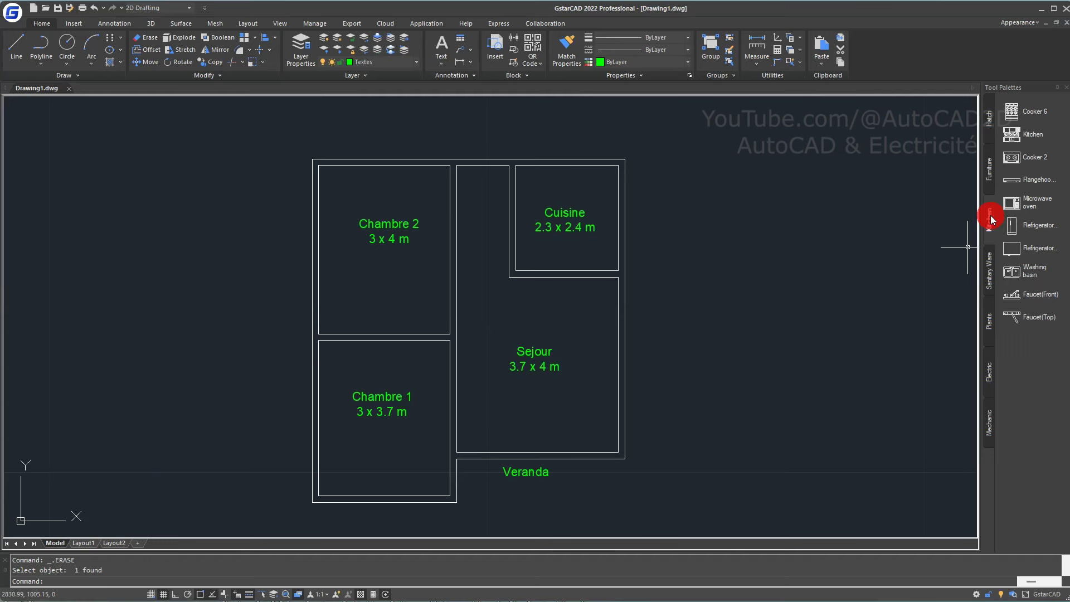
left_click(990, 176)
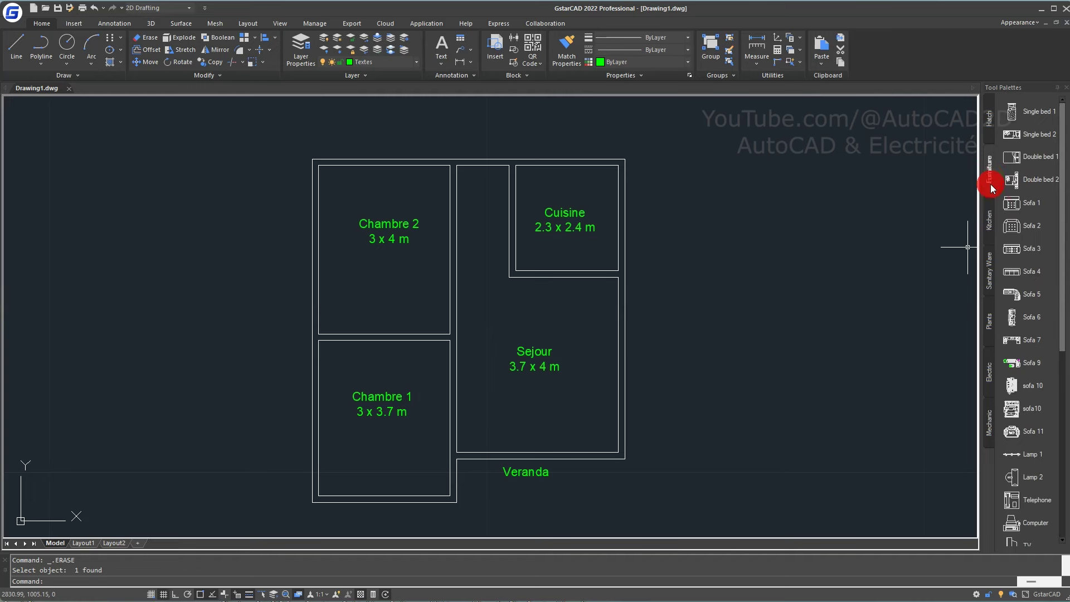
scroll(1041, 233, "down", 3)
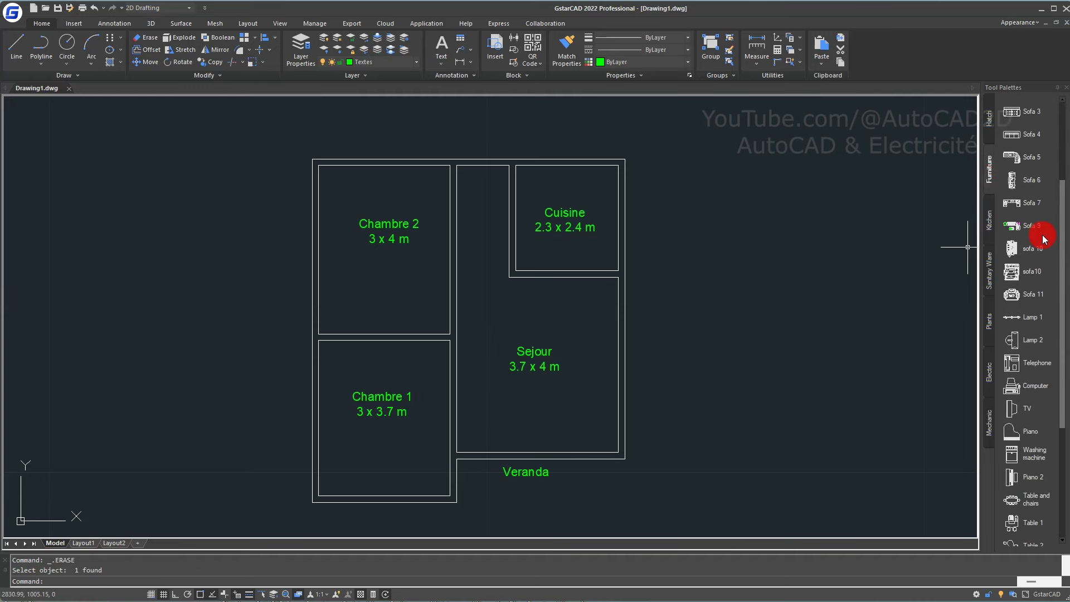
scroll(1043, 238, "down", 3)
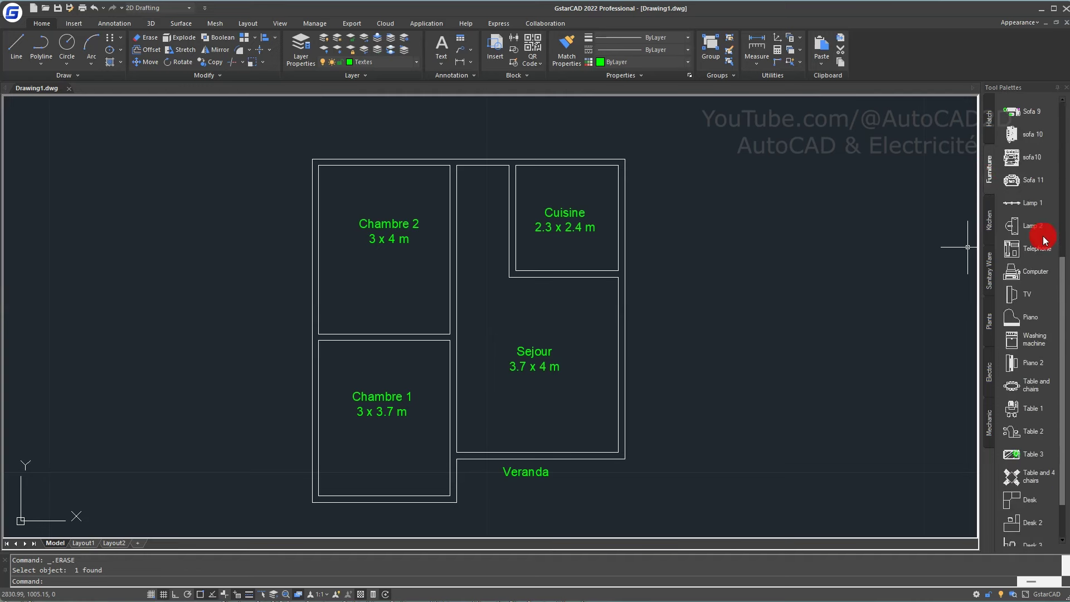
scroll(1044, 240, "down", 2)
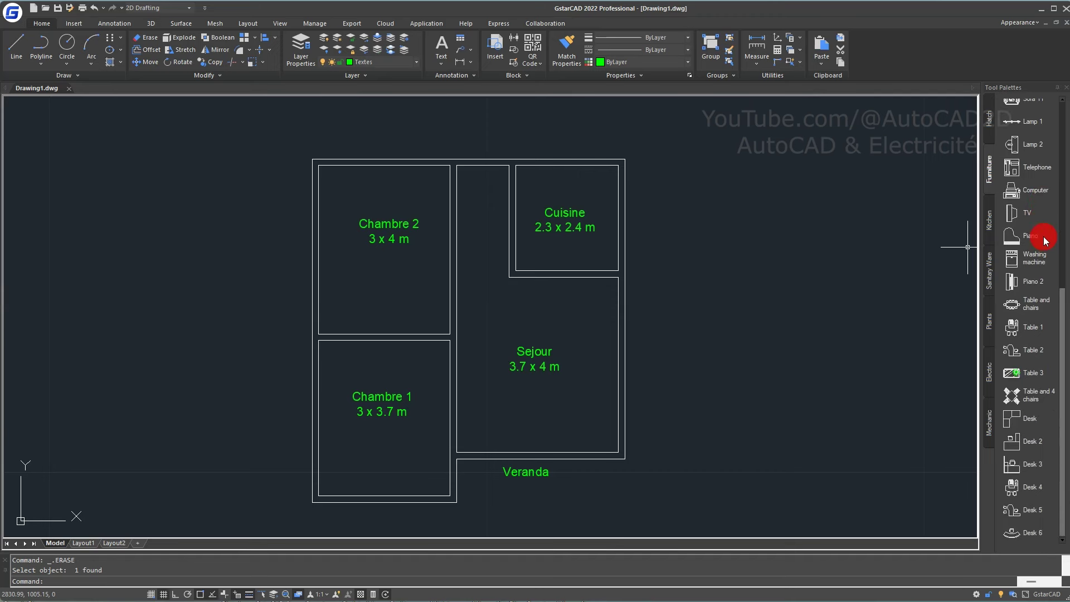
scroll(1043, 237, "up", 1)
scroll(1043, 237, "up", 2)
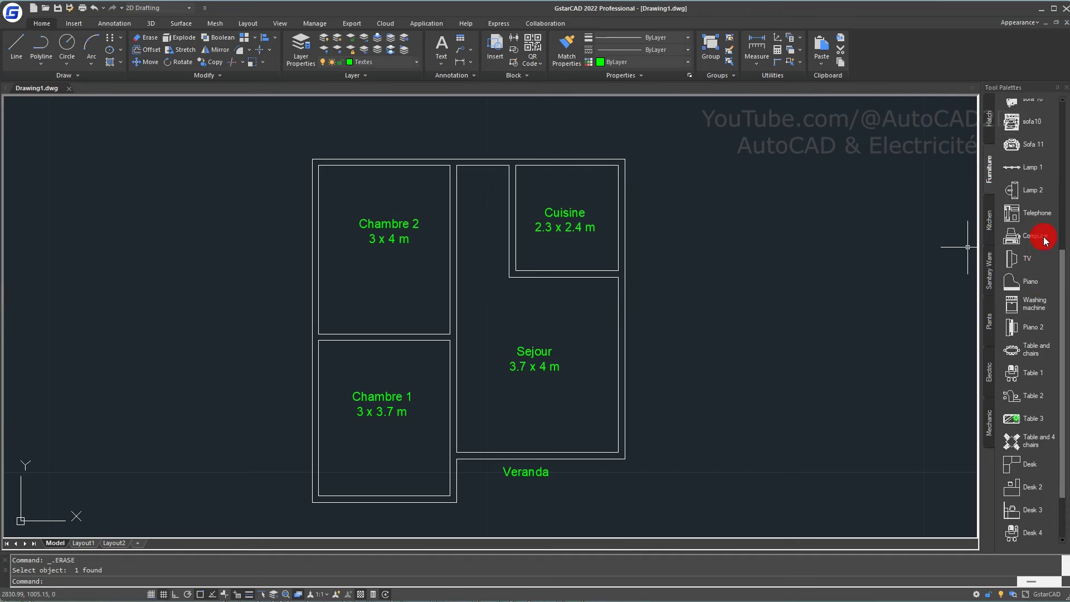
scroll(1042, 236, "up", 2)
scroll(1043, 237, "up", 2)
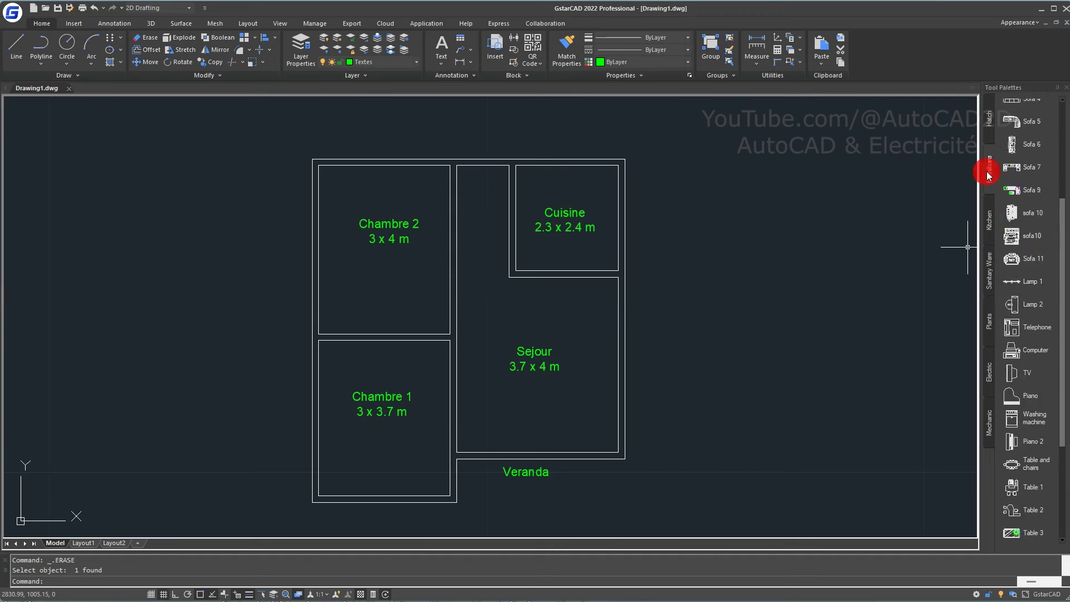
- Show the Hatch palette and scroll down to the Metric Hatch swatches
left_click(990, 132)
scroll(1050, 295, "down", 2)
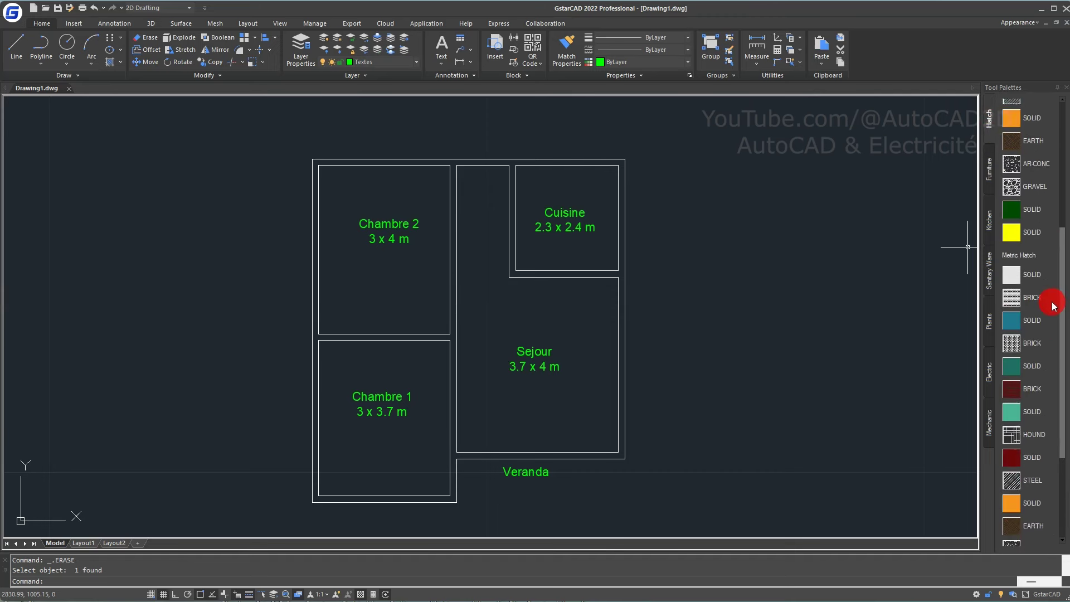
scroll(1054, 305, "down", 2)
scroll(1054, 306, "down", 1)
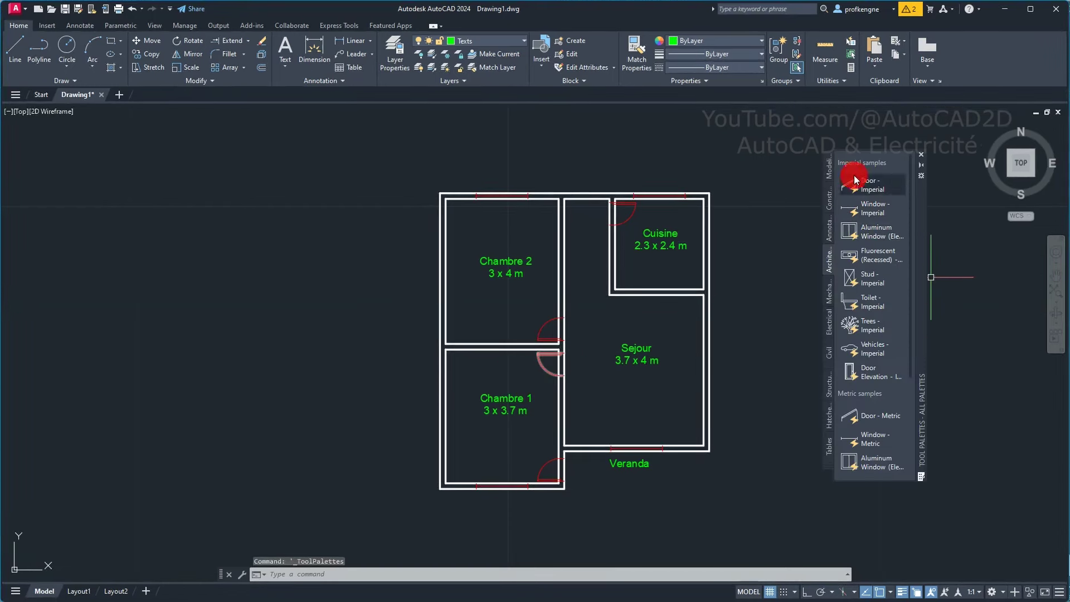
- Browse the Modeling, Constraints, Hatches and Tables palettes, then return to Architectural samples
left_click(829, 170)
left_click(828, 210)
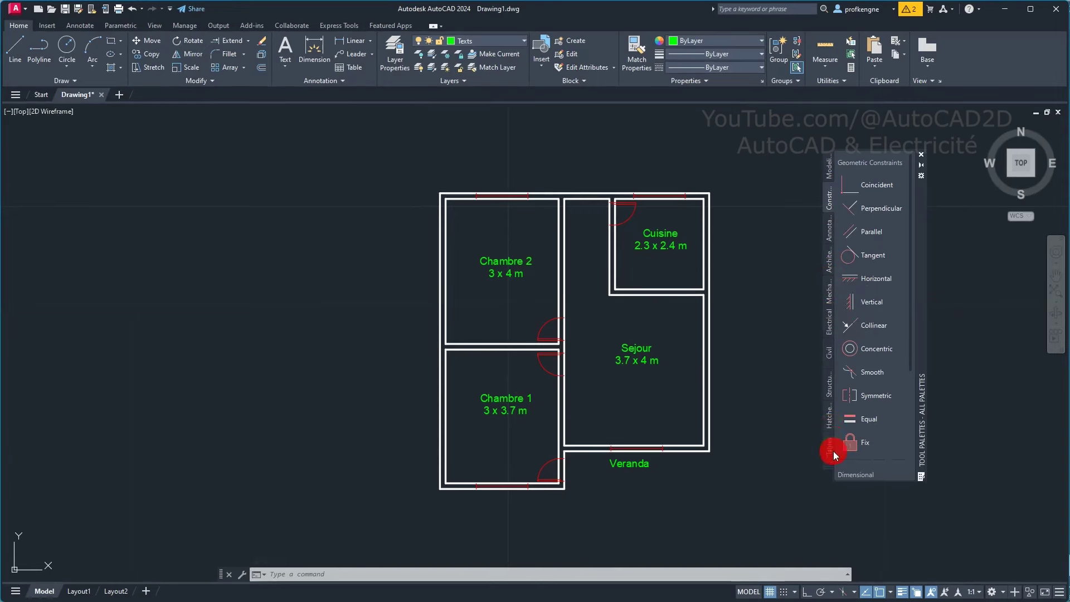
left_click(830, 422)
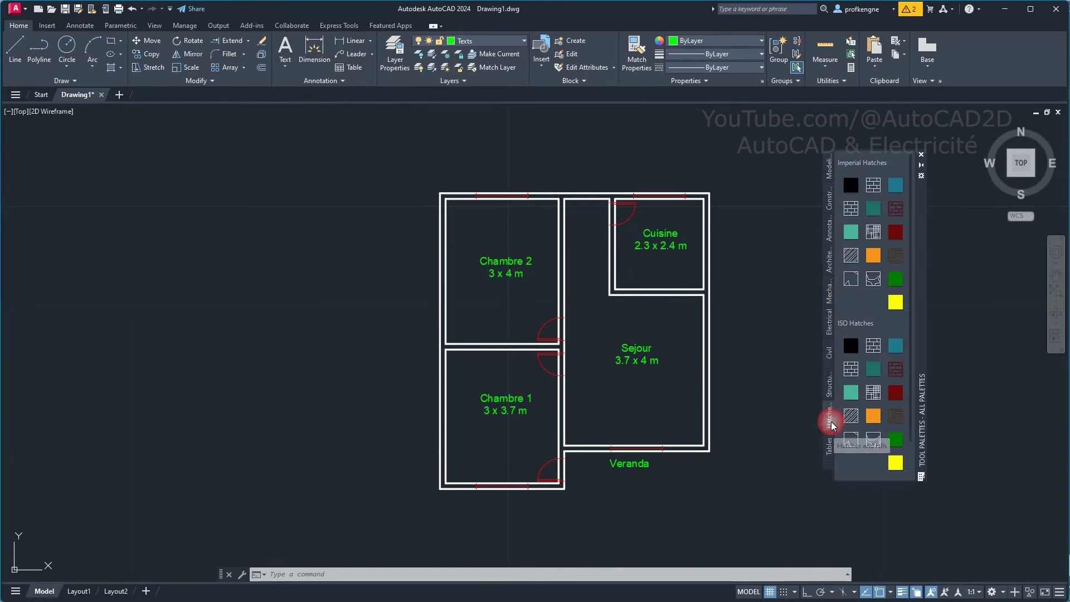
left_click(829, 450)
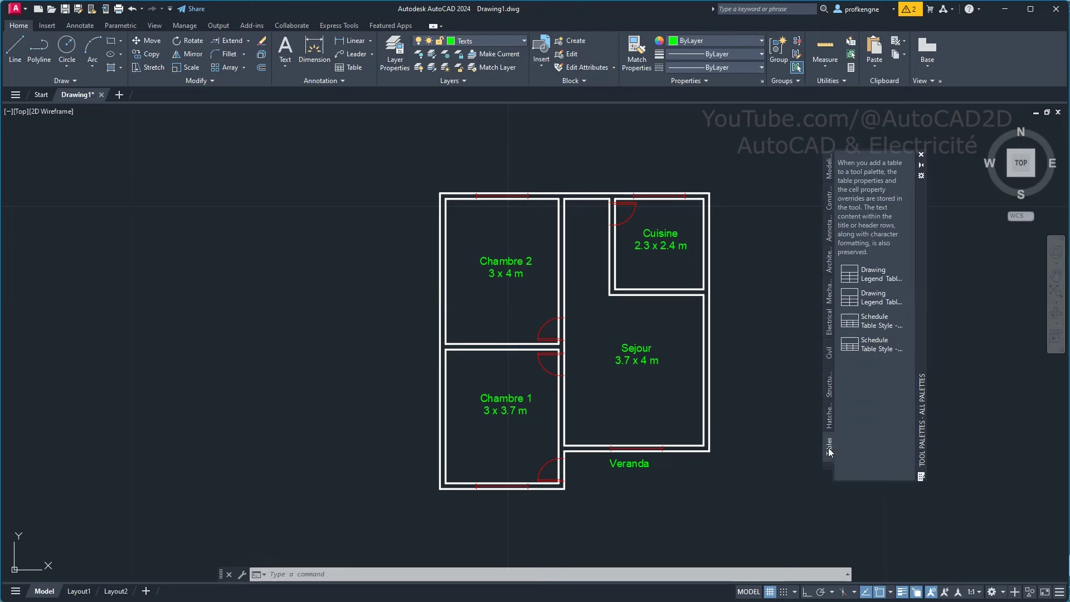
left_click(830, 260)
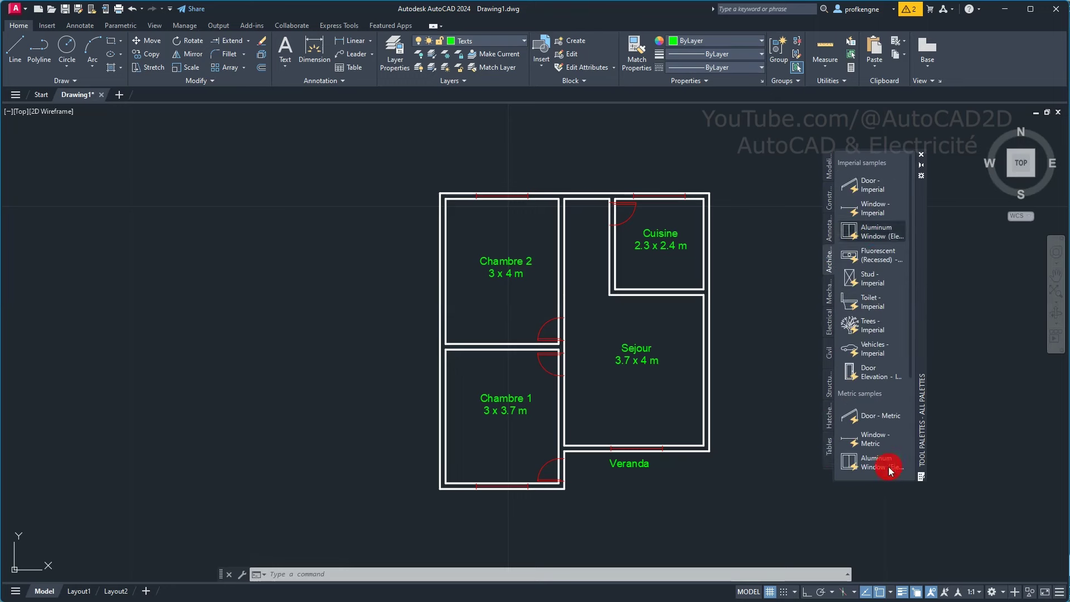
left_click_drag(910, 350, 911, 436)
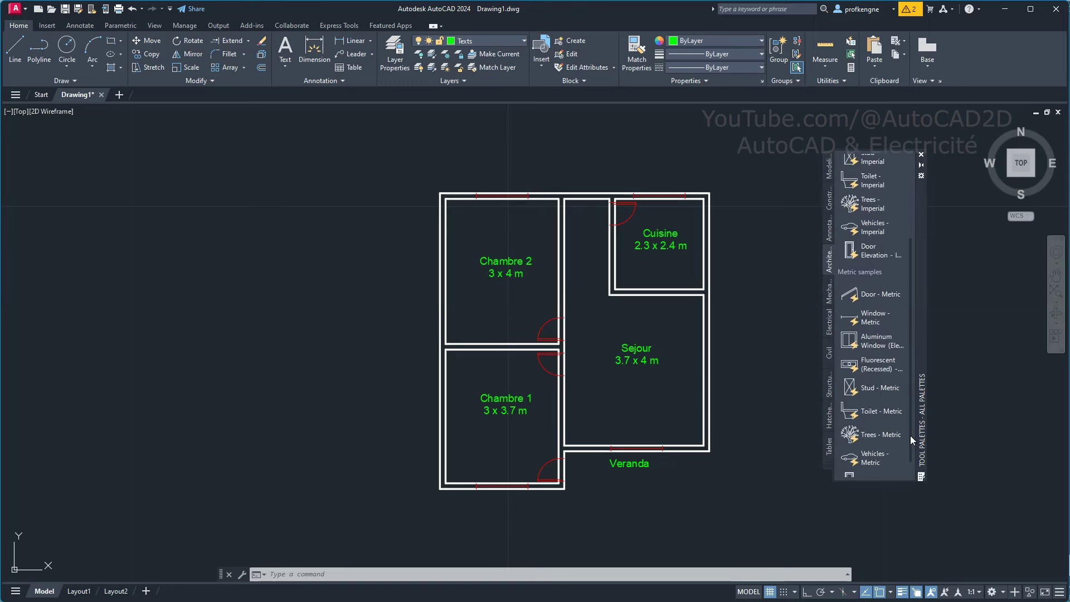
left_click_drag(922, 340, 962, 341)
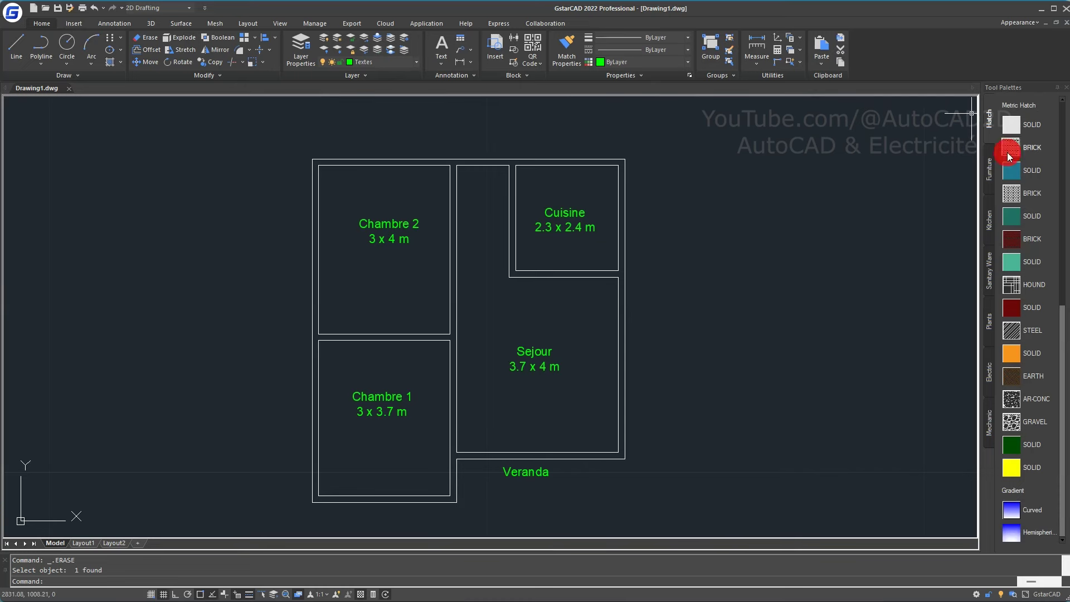
- Switch the tool palette from Furniture to Kitchen appliances, cancelling a stray selection box
left_click(1001, 216)
left_click(988, 170)
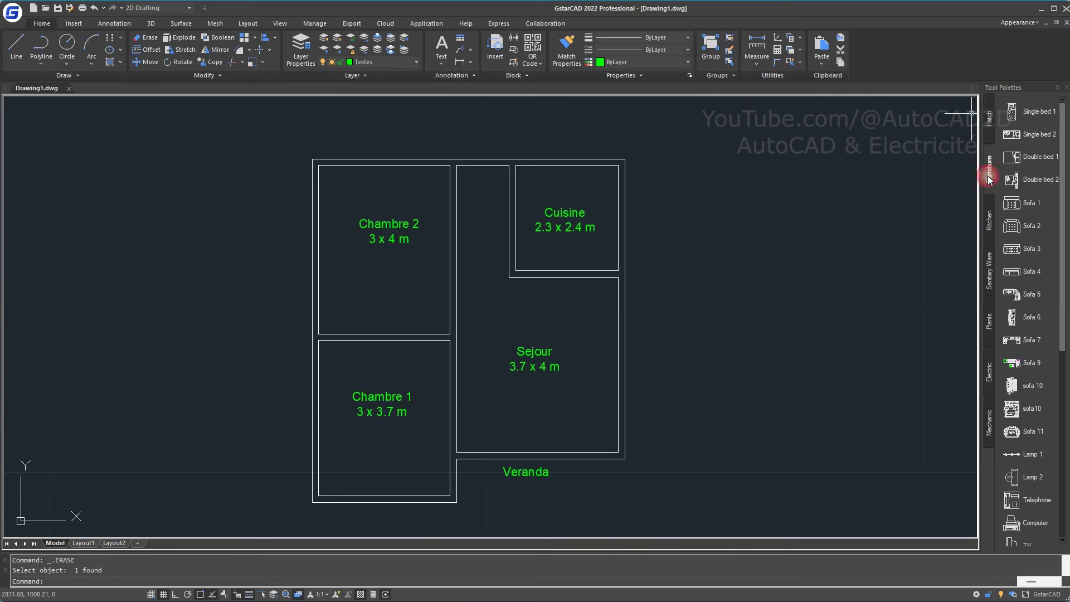
left_click(989, 219)
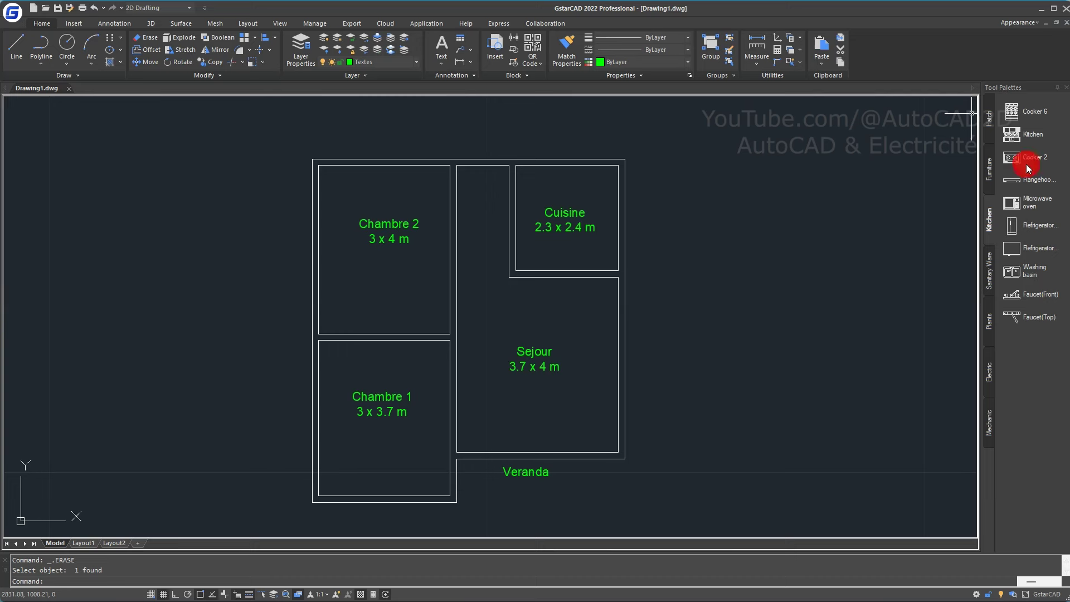
left_click_drag(1028, 199, 1015, 296)
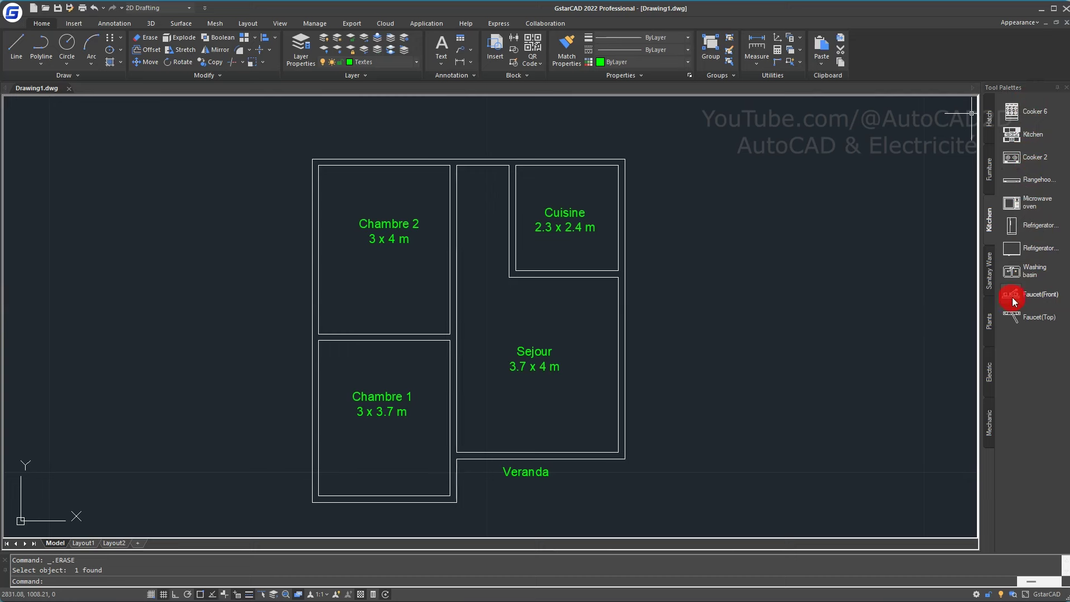
left_click(752, 315)
key("Escape")
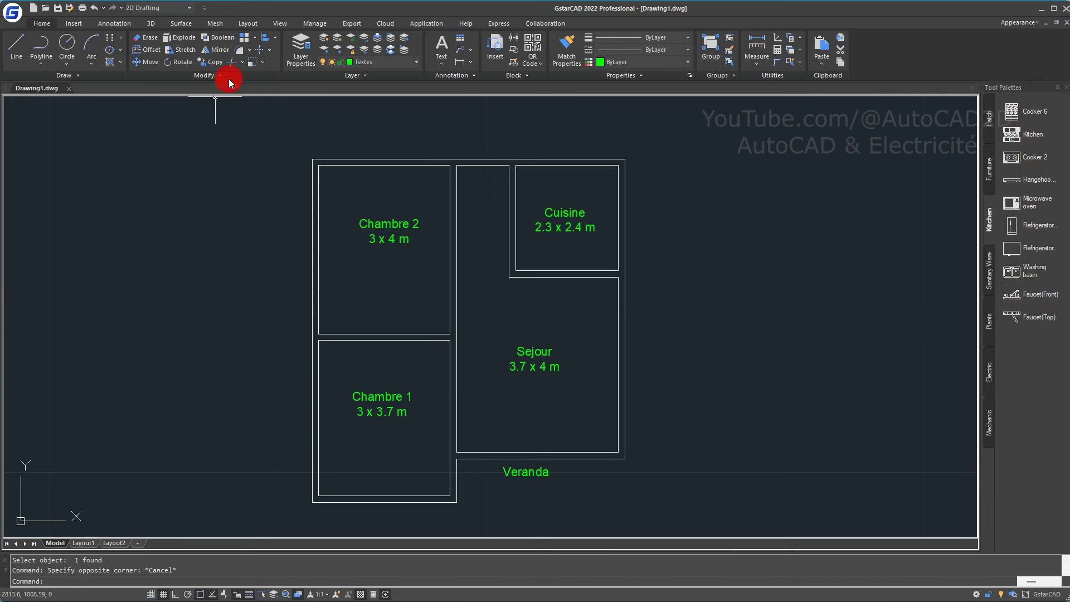
- Add layer 'Ouverture' colored Red with default lineweight and set it as the current layer
left_click(301, 48)
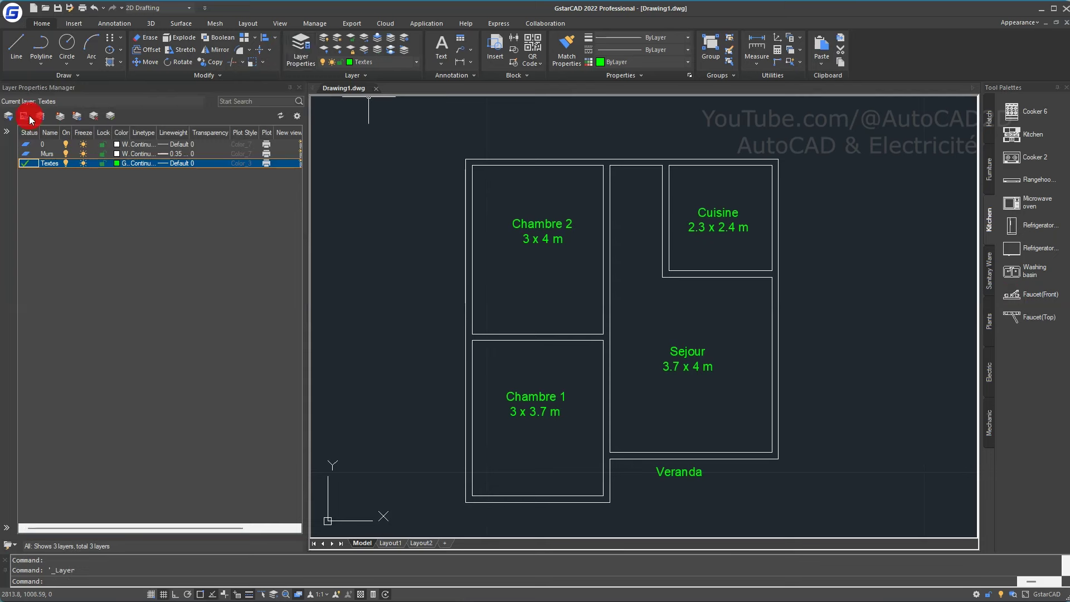
left_click(61, 116)
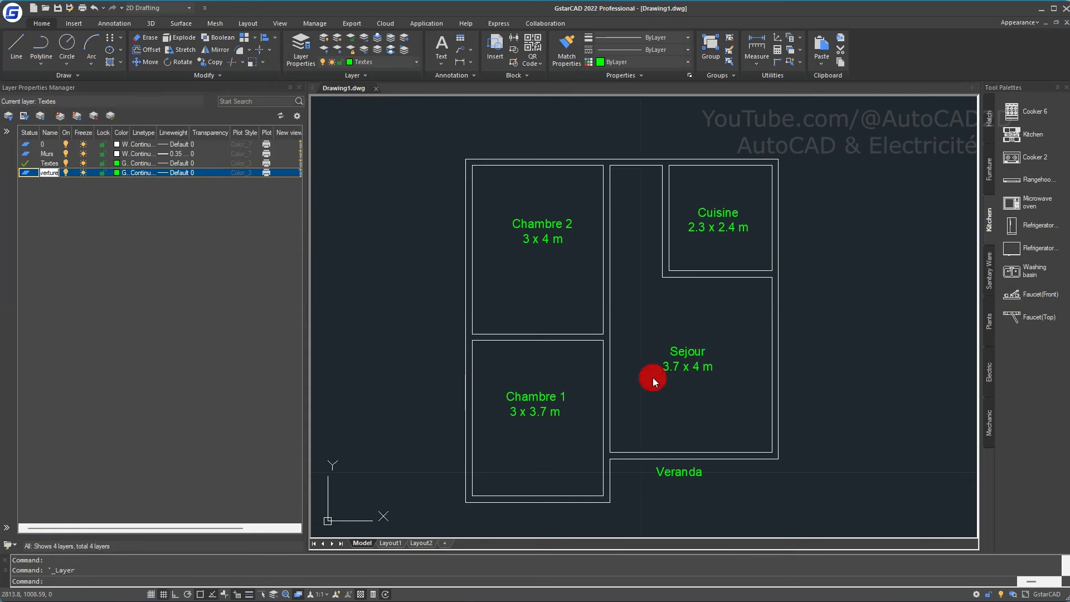
left_click(116, 172)
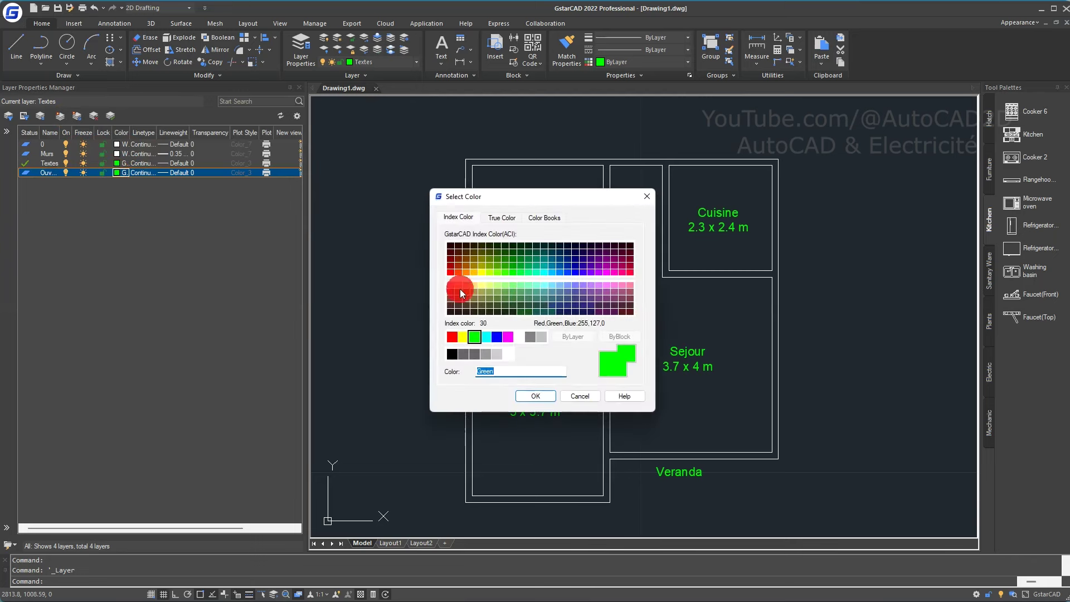
left_click(451, 336)
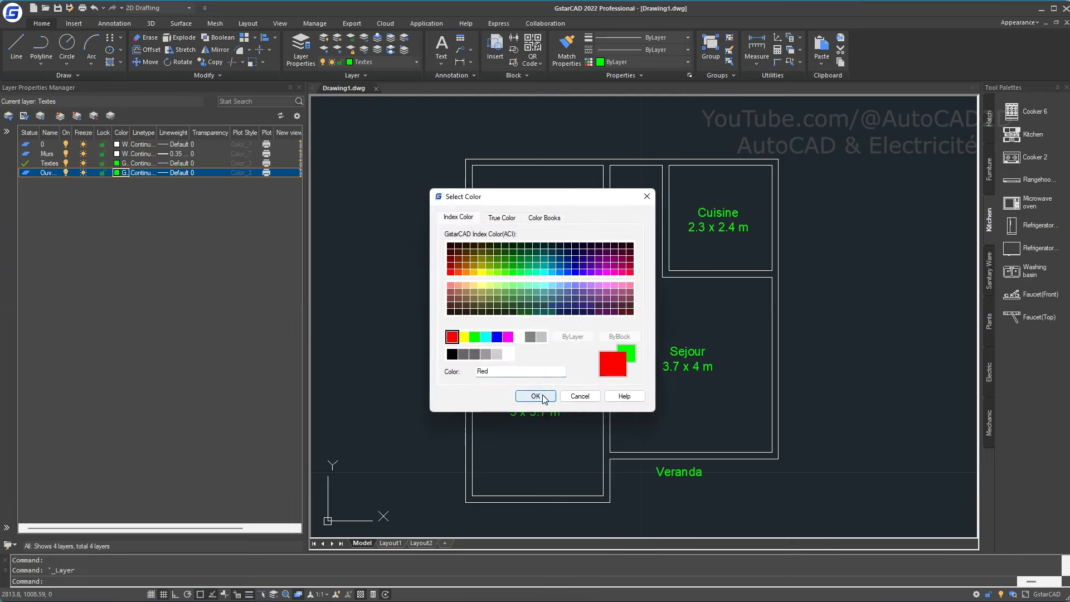
left_click(535, 396)
left_click(163, 172)
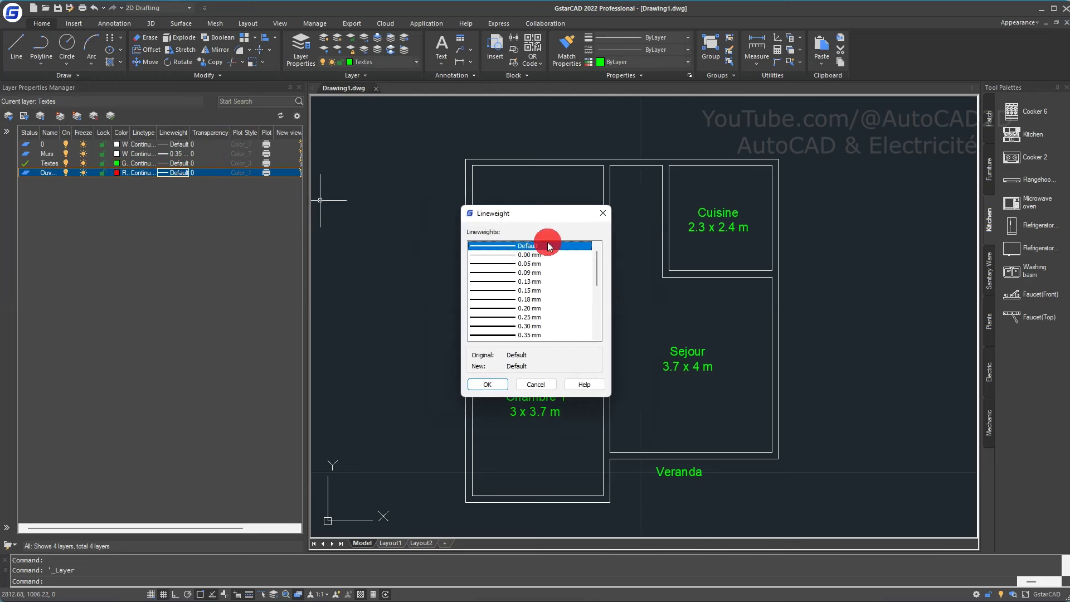
left_click(488, 389)
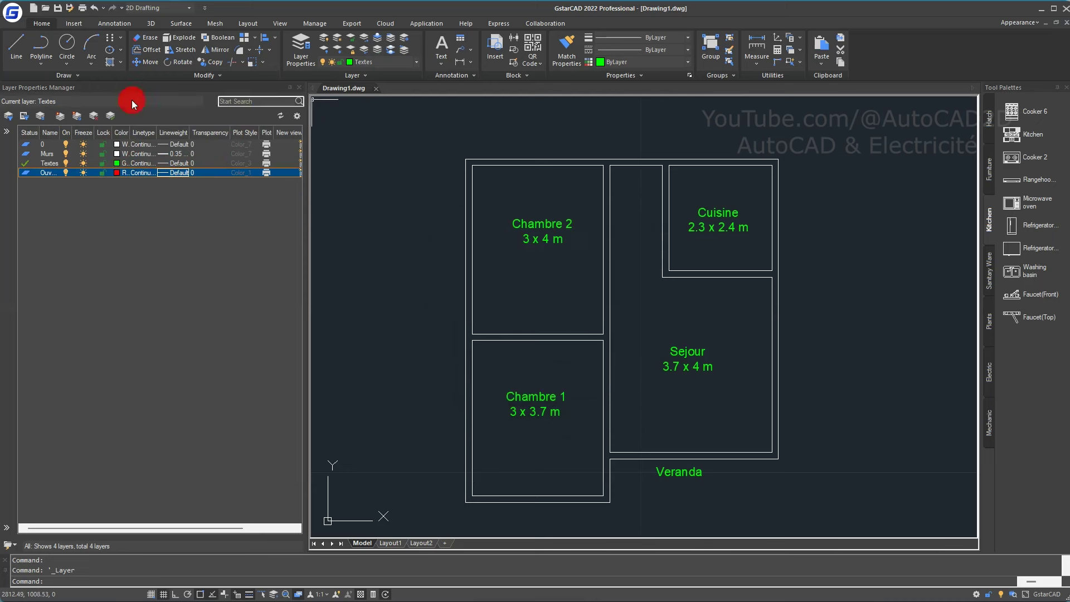
left_click(23, 174)
double_click(24, 176)
left_click(364, 65)
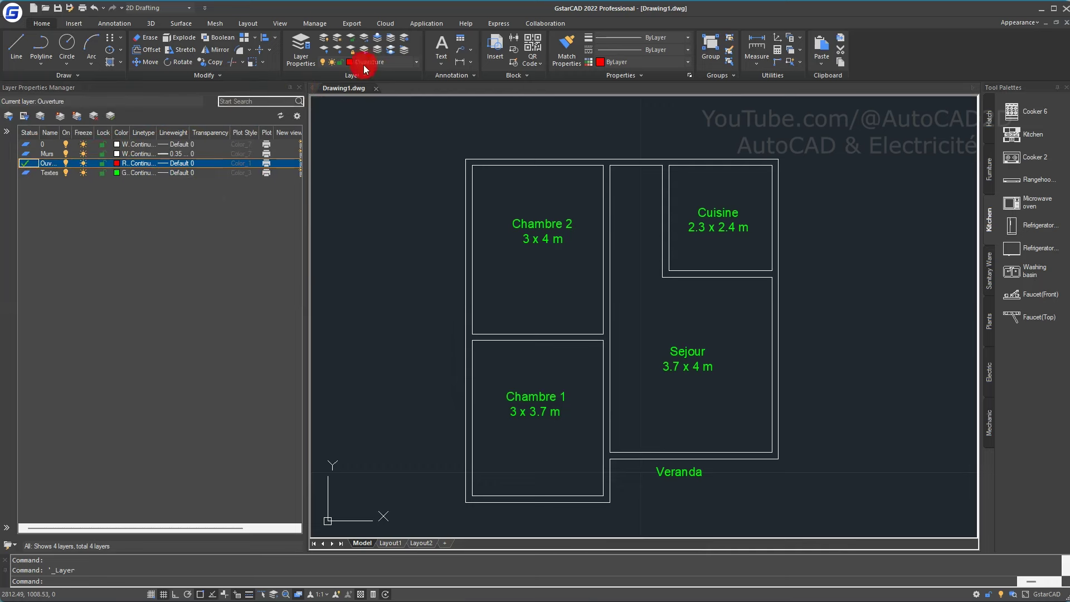
left_click(298, 87)
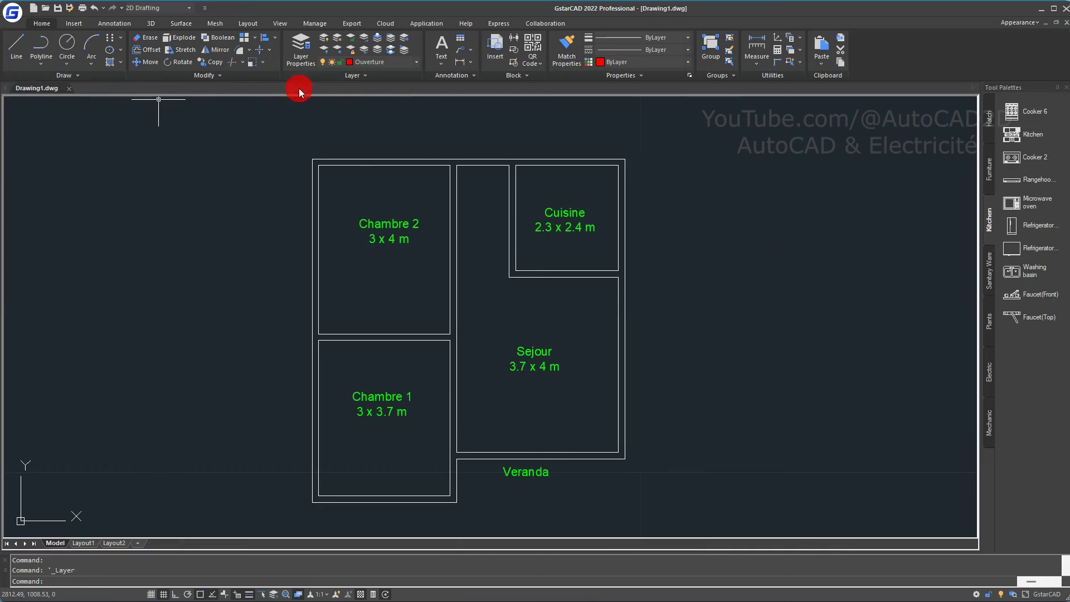
- Measure the radius of the Cuisine door swing in the AutoCAD reference drawing
left_click(506, 563)
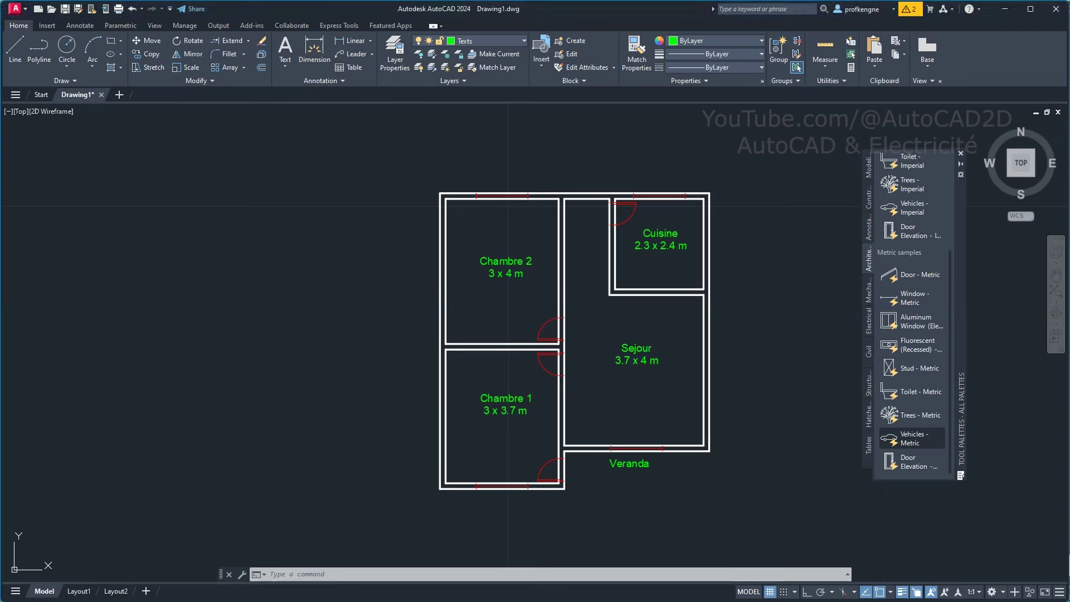
scroll(646, 195, "up", 5)
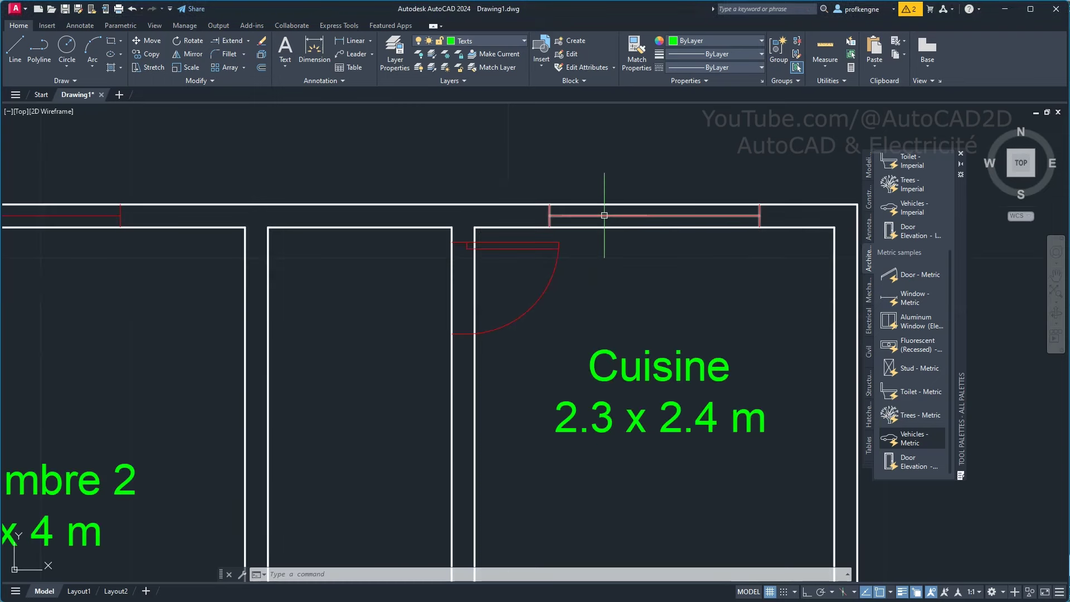
scroll(604, 217, "up", 4)
scroll(535, 227, "down", 3)
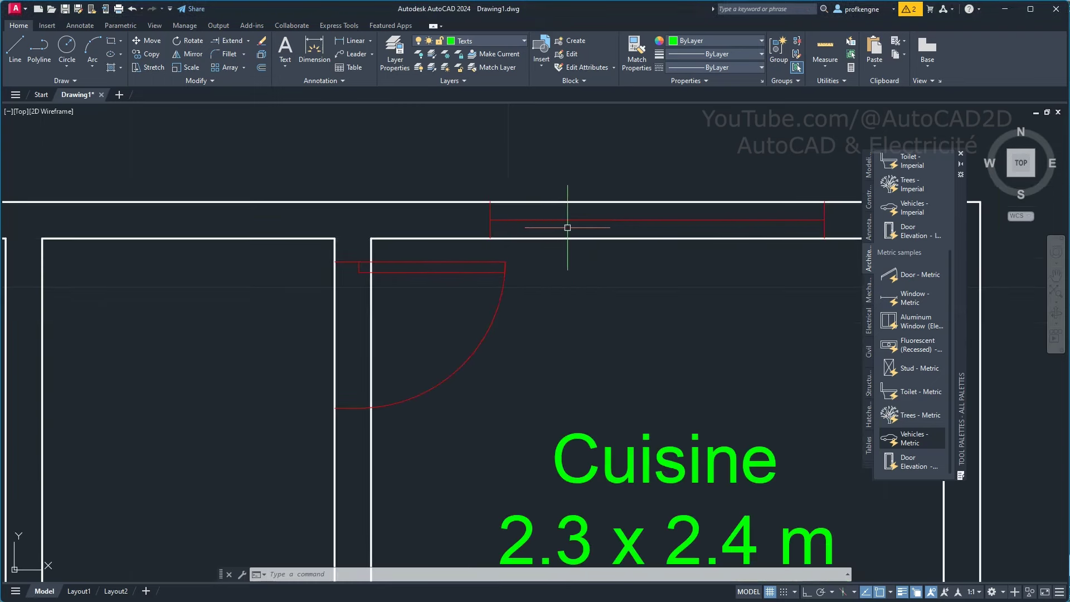
left_click(825, 49)
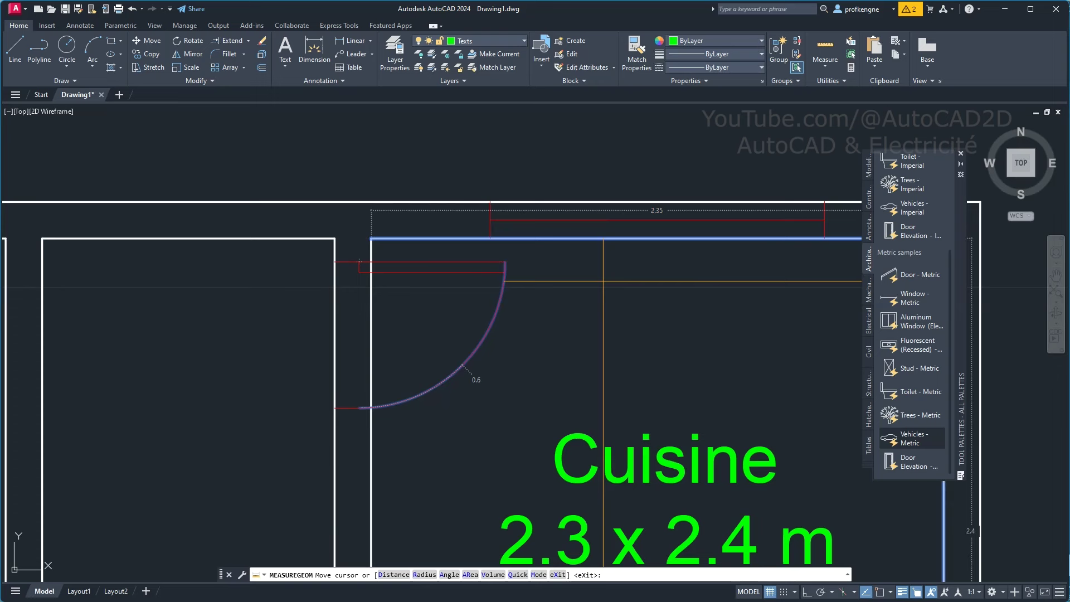
right_click(593, 348)
left_click(573, 347)
- End the measuring command and zoom to show the whole GstarCAD floor plan
right_click(470, 456)
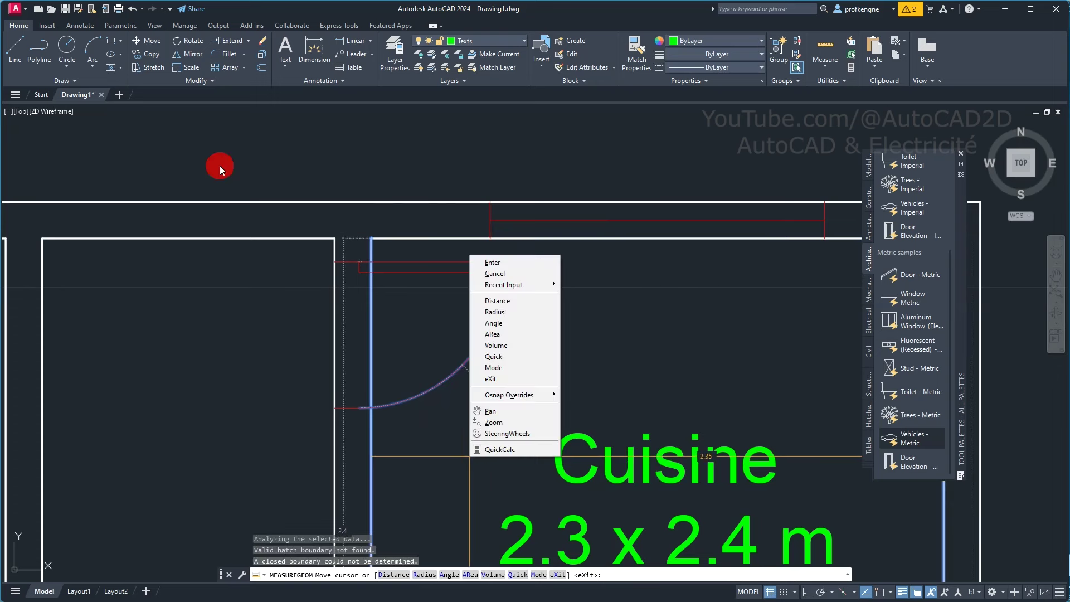
left_click(684, 284)
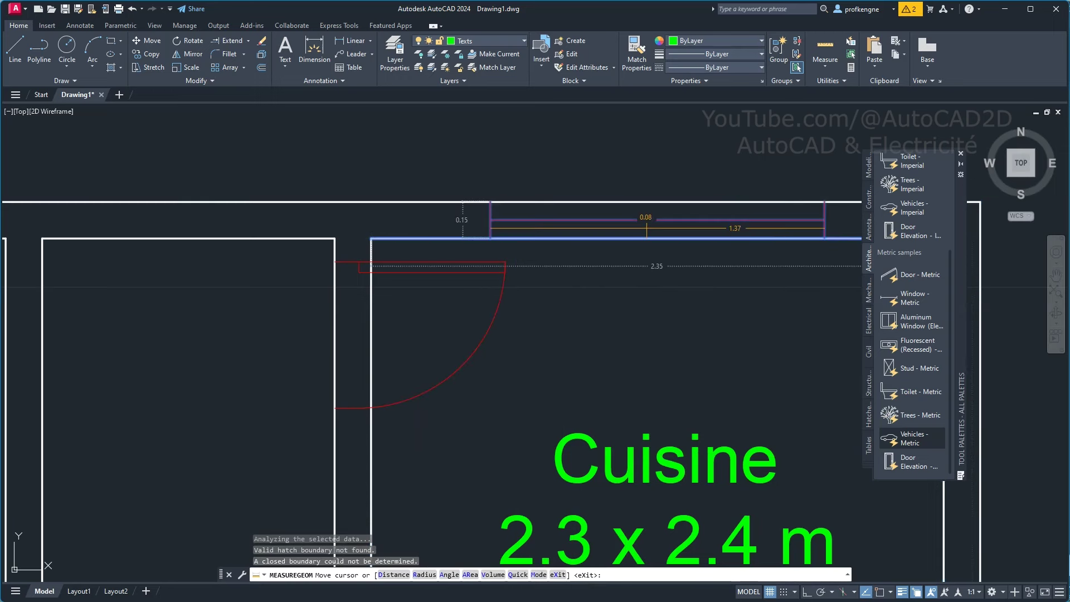
key("Escape")
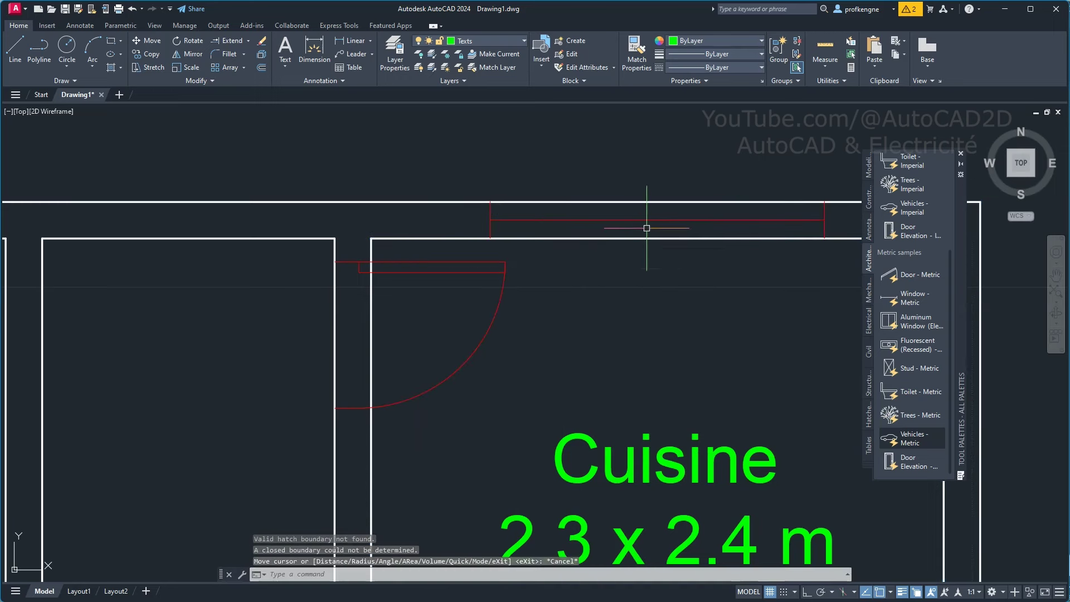
left_click(1055, 290)
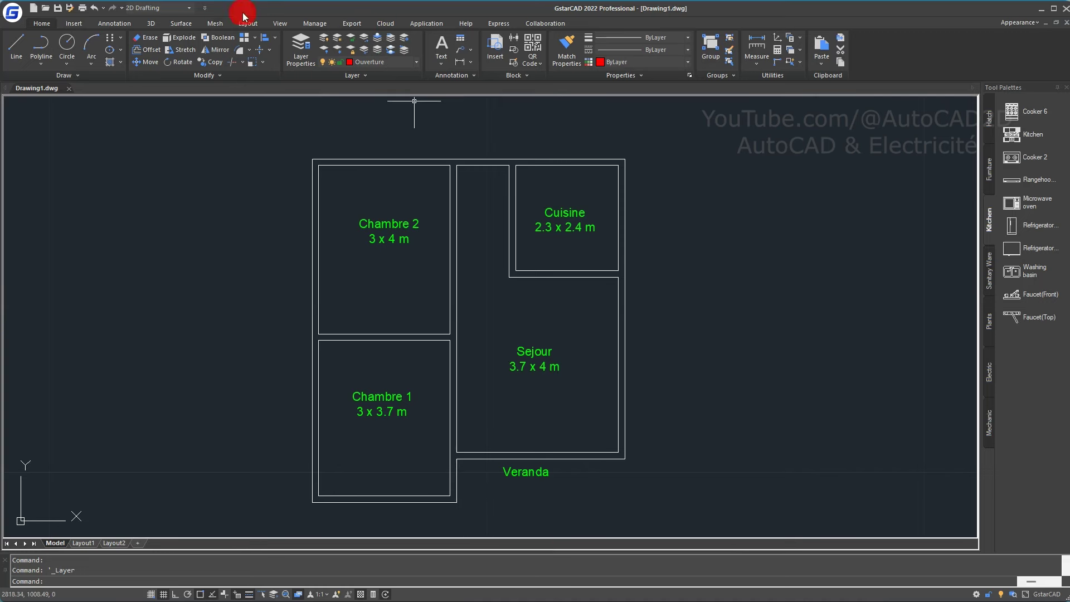
- With Ortho on, draw a 1.37-long horizontal line right of the plan
left_click(18, 48)
left_click(680, 213)
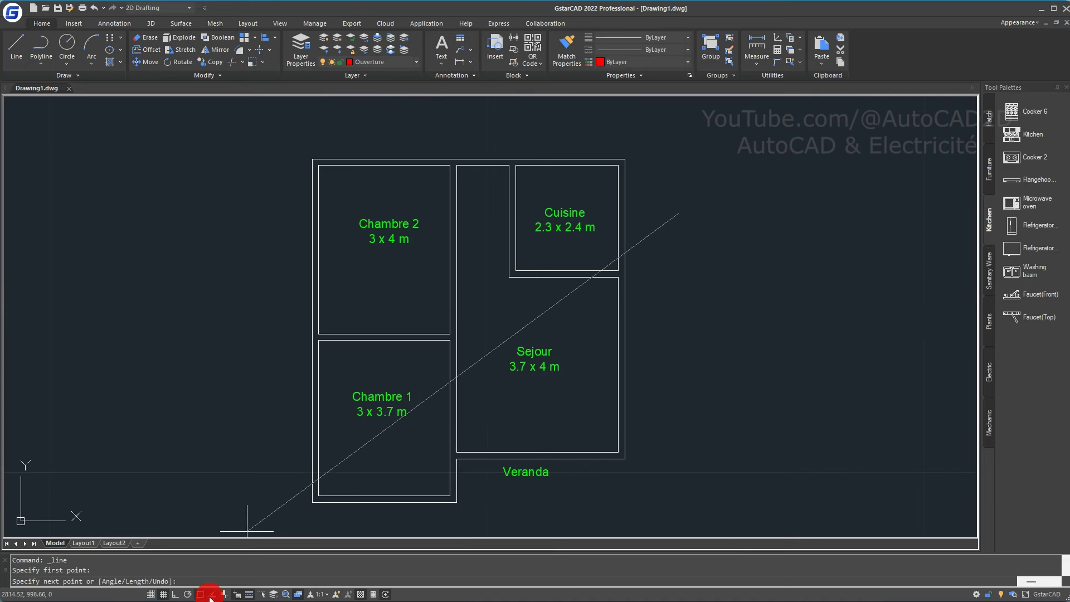
left_click(175, 594)
left_click(394, 494)
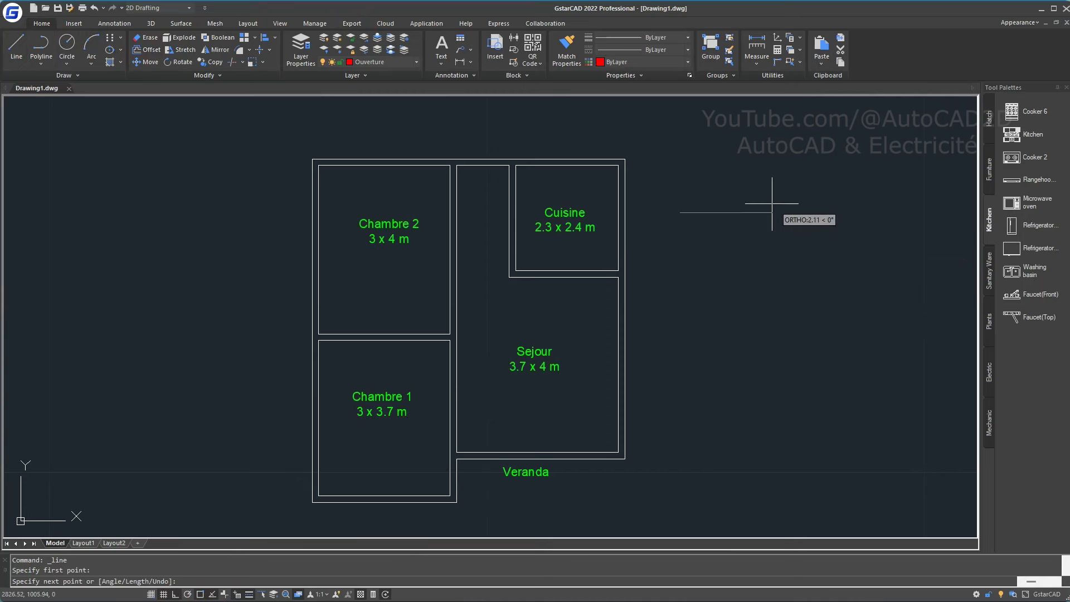
type("1.37")
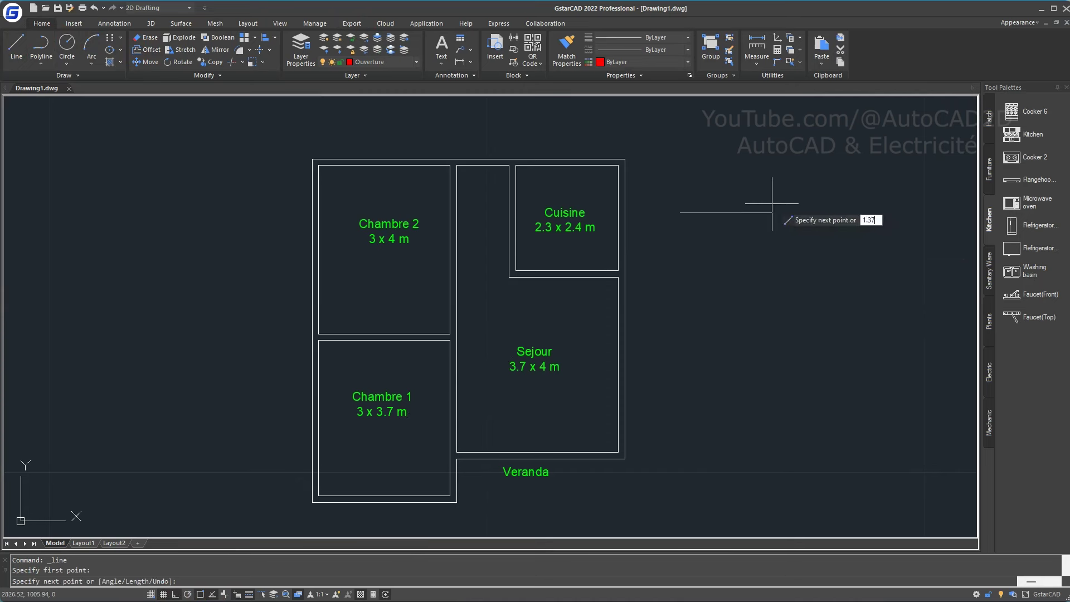
key("Return")
key("Return")
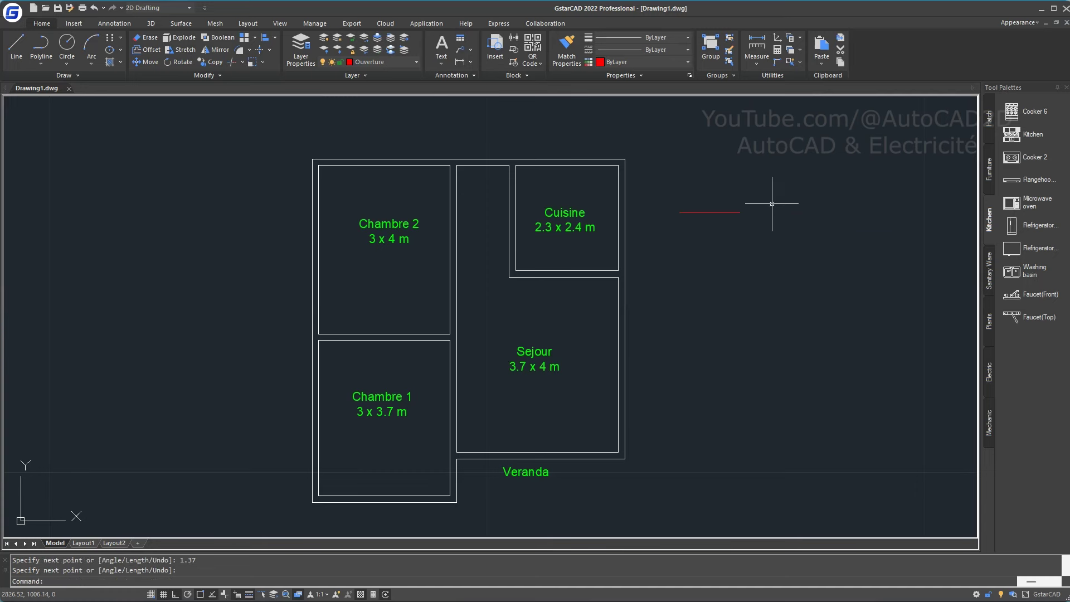
- Draw a separate 0.15-long vertical line below the red line
scroll(756, 217, "up", 2)
scroll(743, 268, "up", 1)
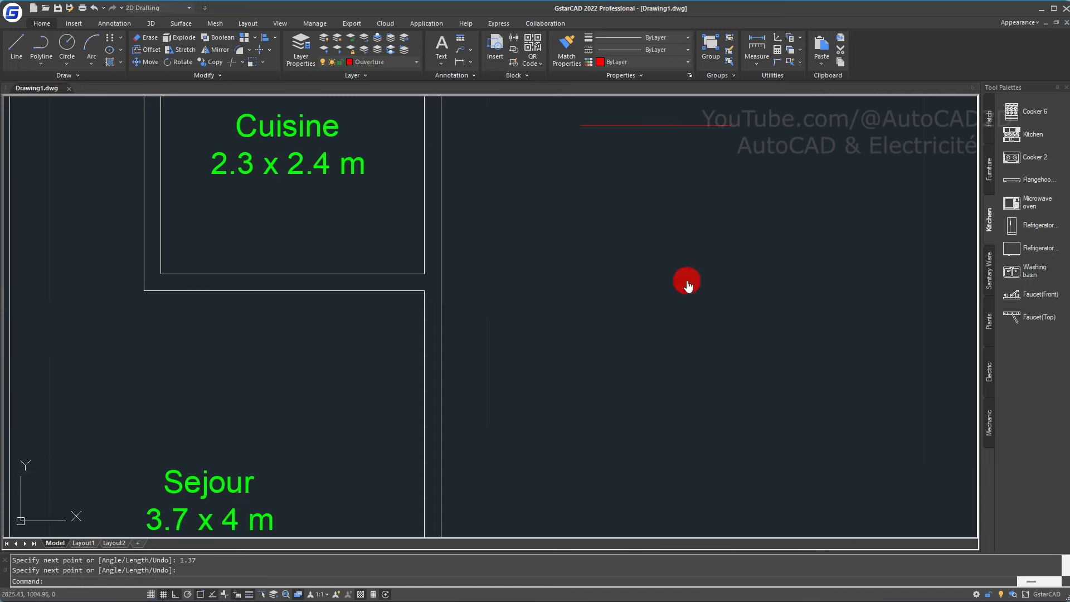
middle_click_drag(687, 281, 667, 306)
right_click(666, 306)
left_click(706, 312)
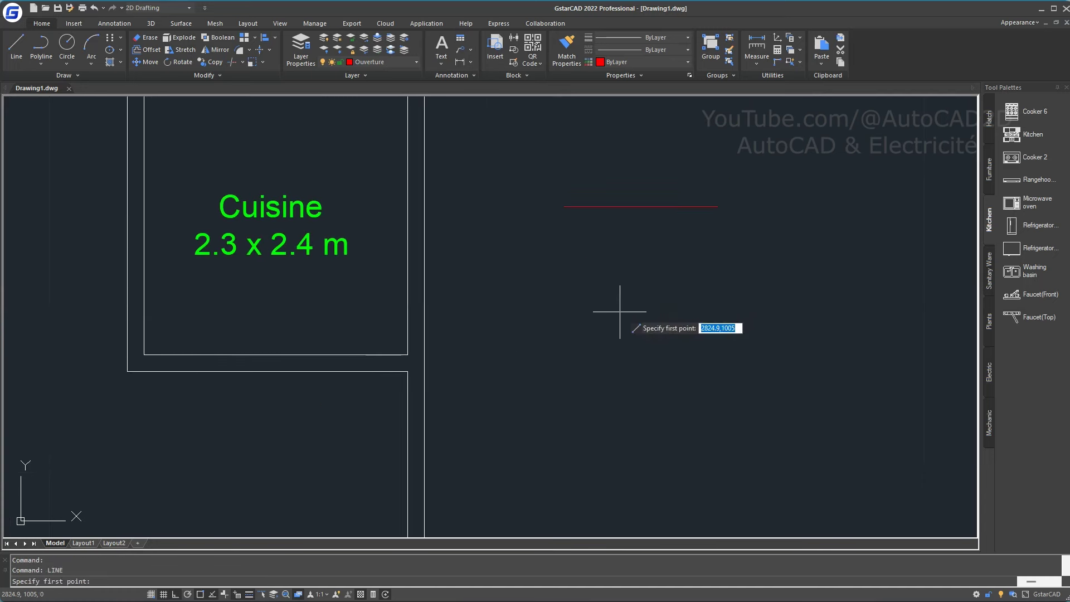
left_click(620, 313)
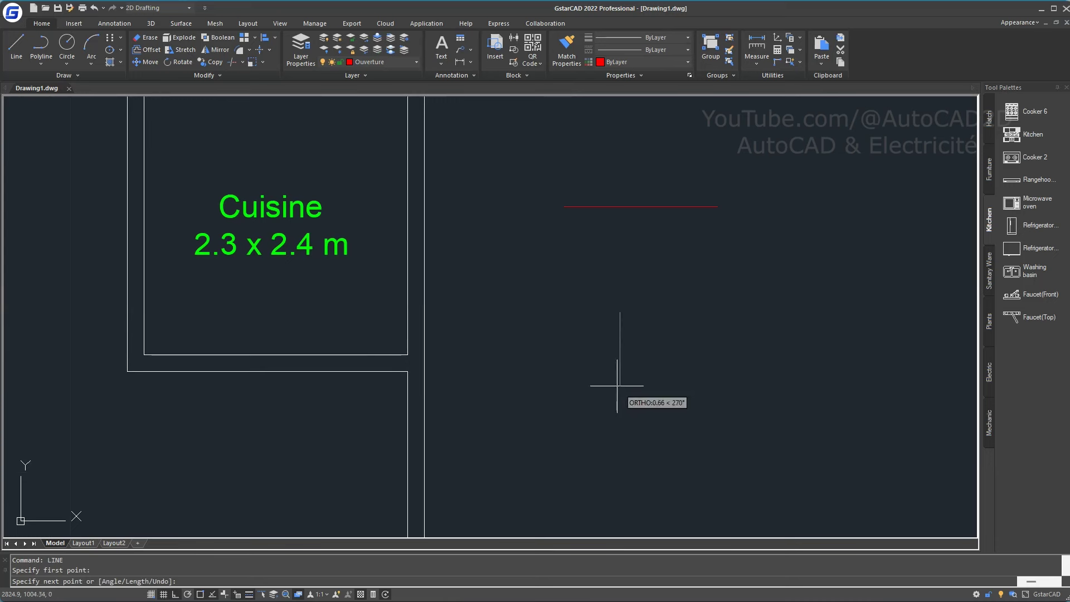
type("0.15")
key("Return")
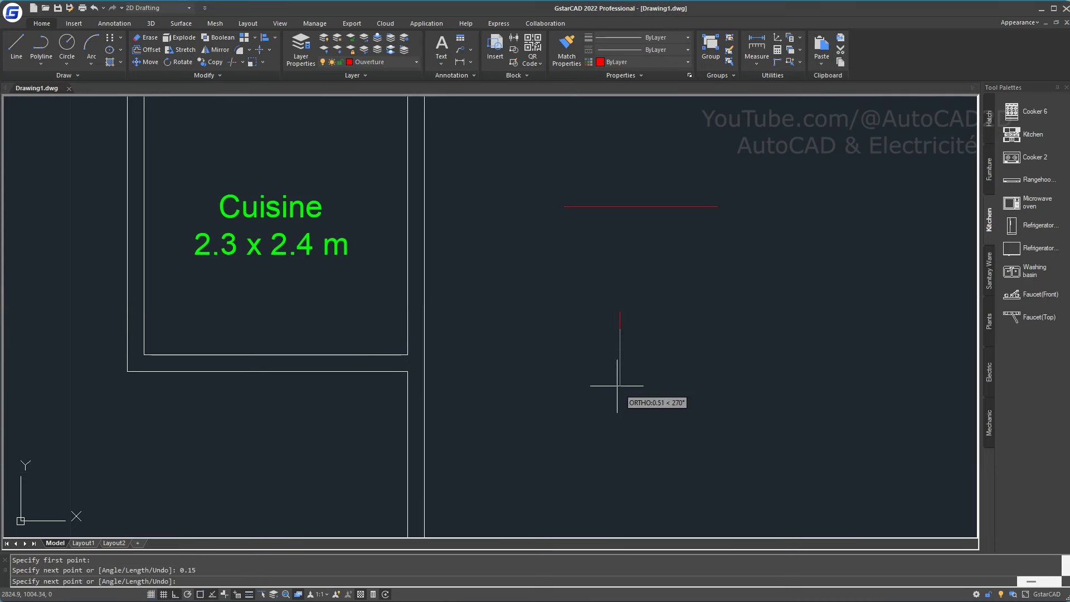
key("Return")
- Select the short 0.15 line and start moving it with M
scroll(643, 343, "up", 2)
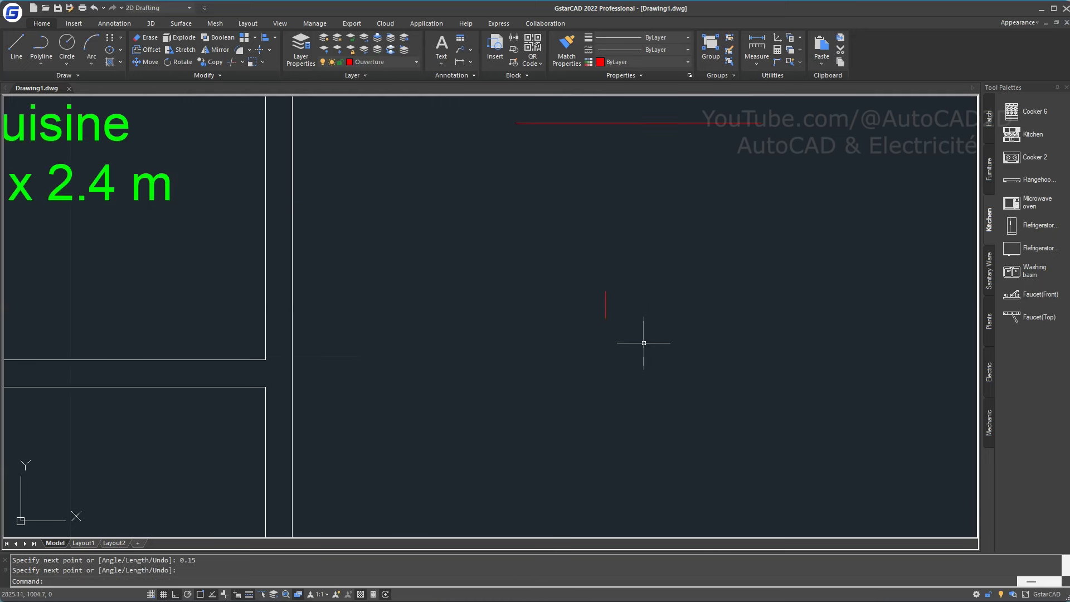
left_click(676, 355)
left_click(505, 245)
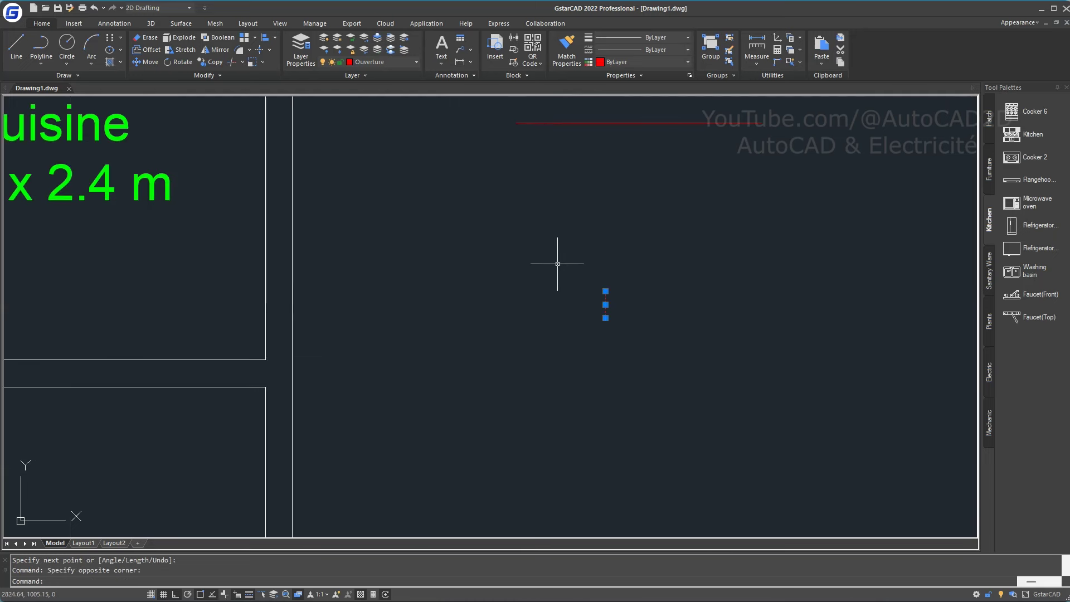
type("m")
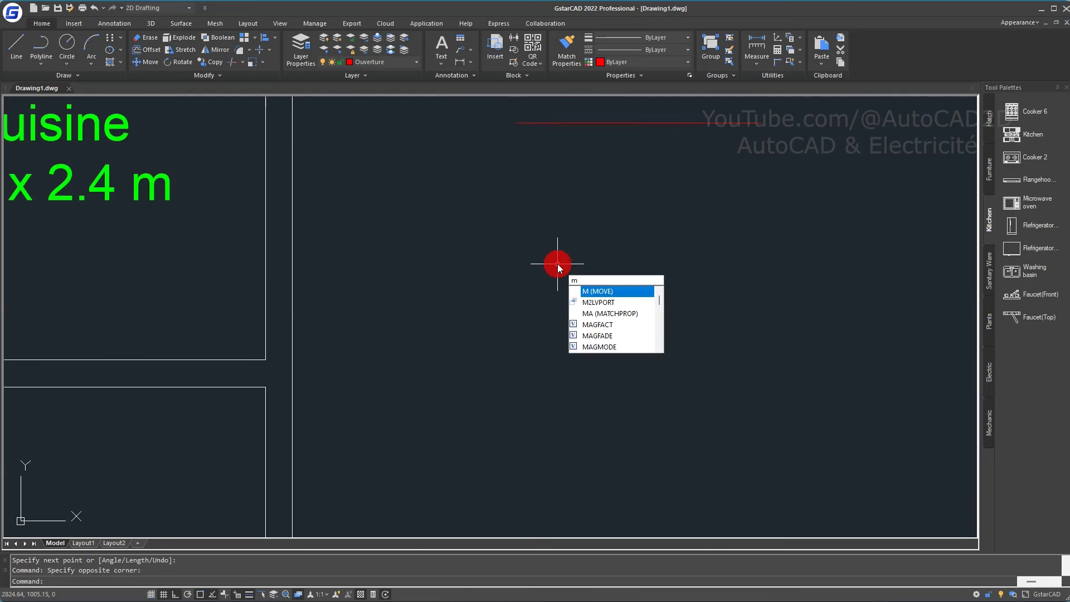
right_click(557, 263)
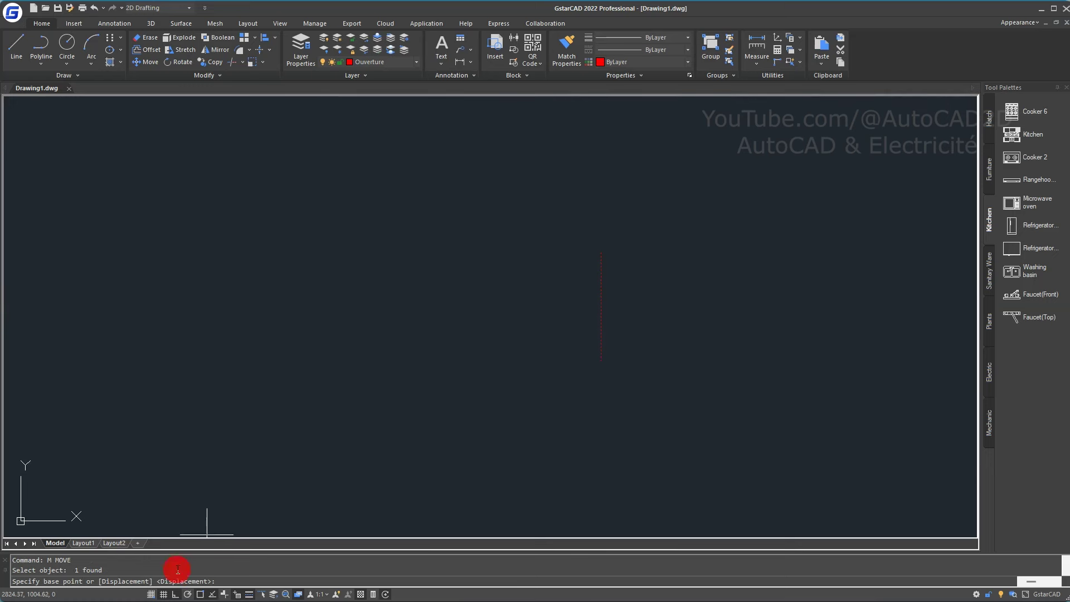
left_click(188, 594)
left_click(211, 594)
left_click(200, 595)
left_click(187, 594)
left_click(272, 595)
left_click(246, 594)
left_click(224, 594)
left_click(327, 596)
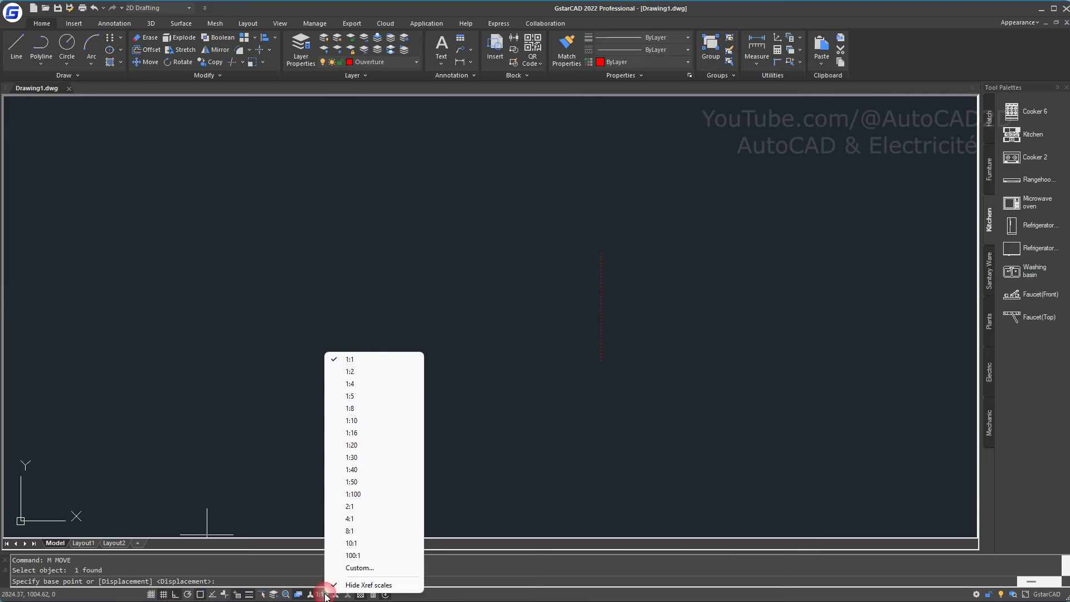
left_click(274, 595)
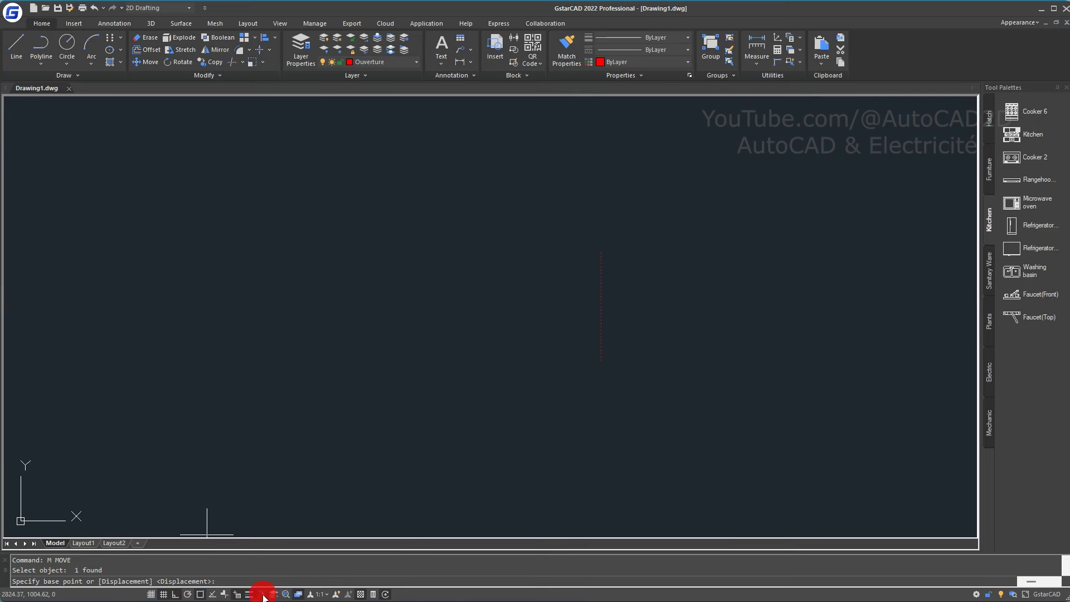
left_click(263, 595)
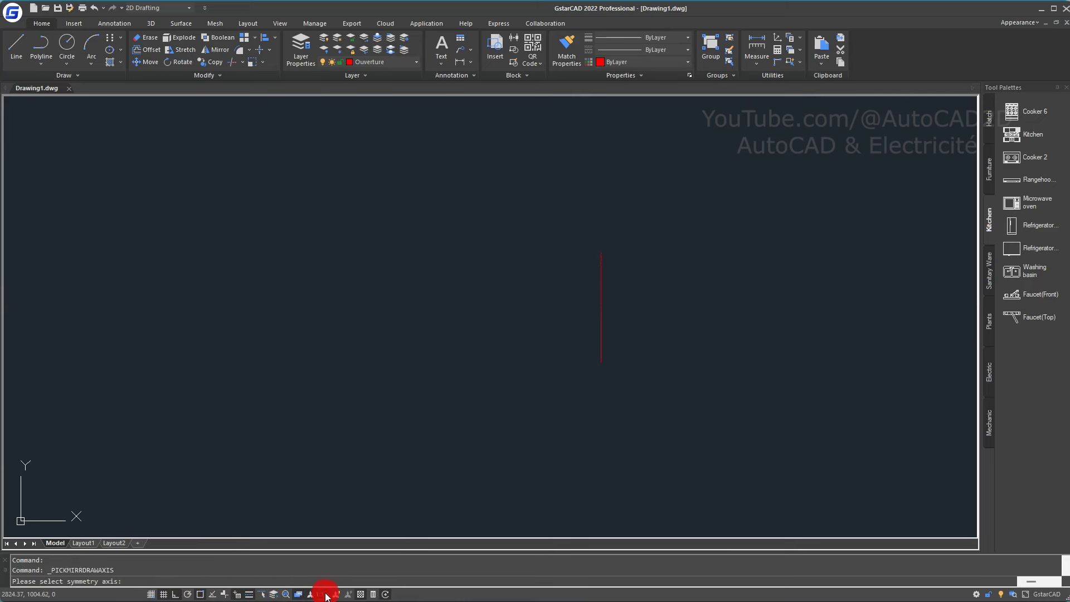
left_click(521, 405)
key("Escape")
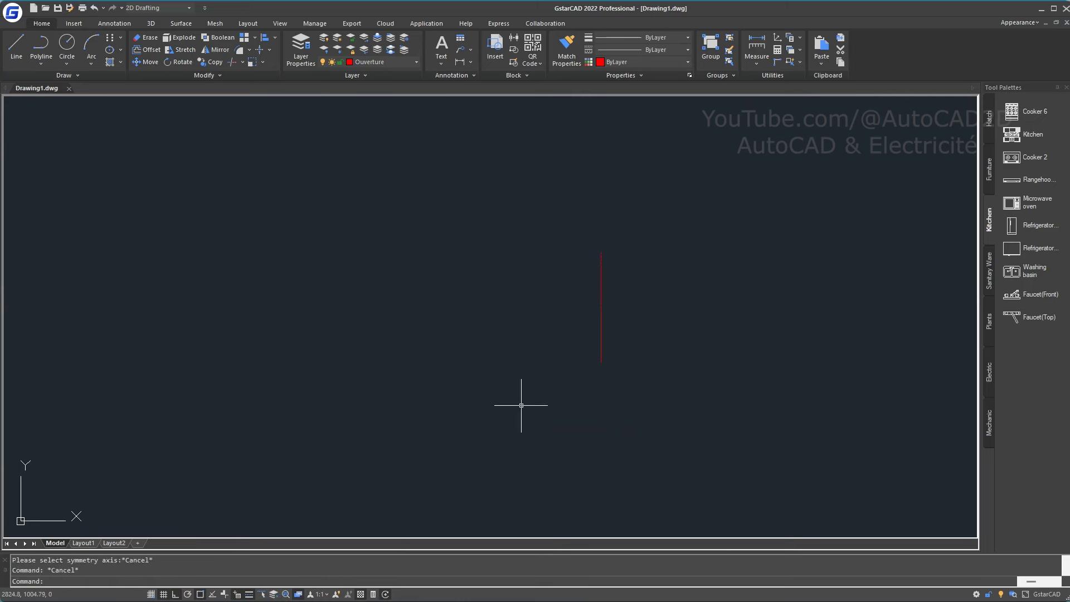
left_click(664, 306)
left_click(533, 291)
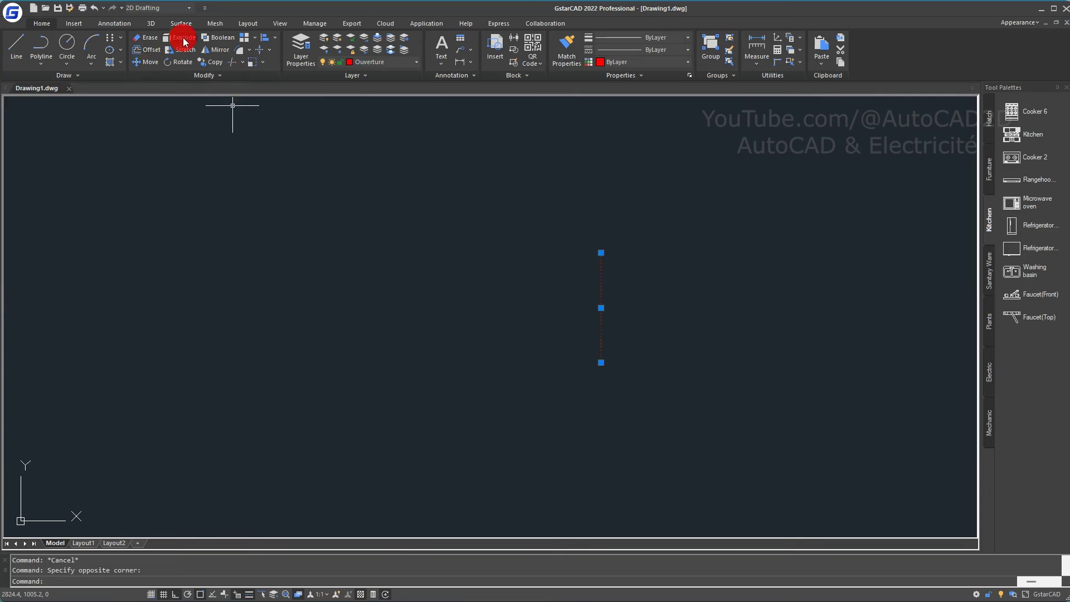
- Move the short vertical line to the long red line's left end
type("m")
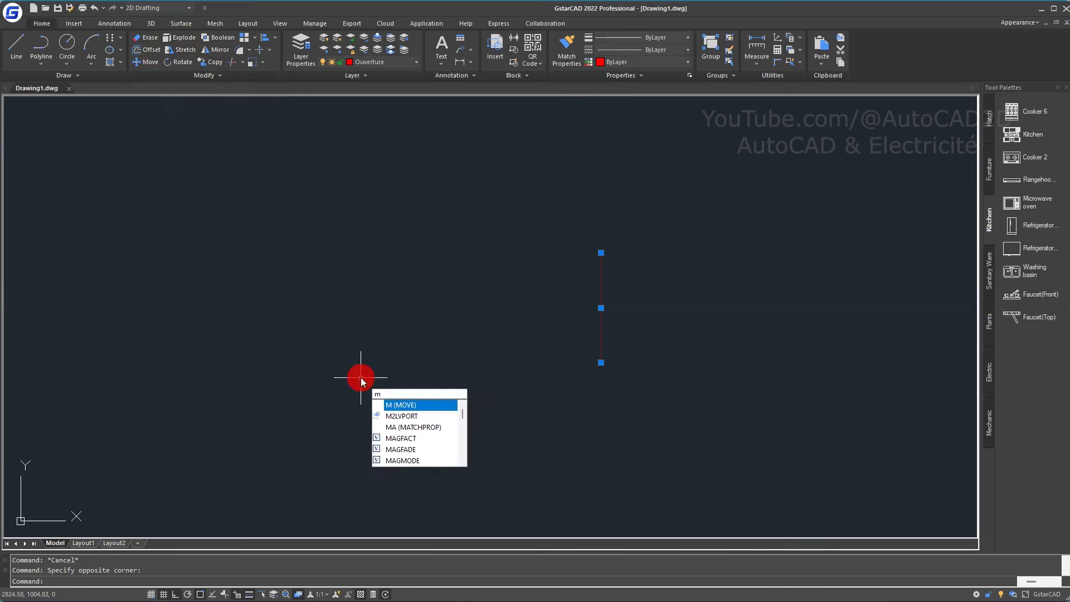
key("Return")
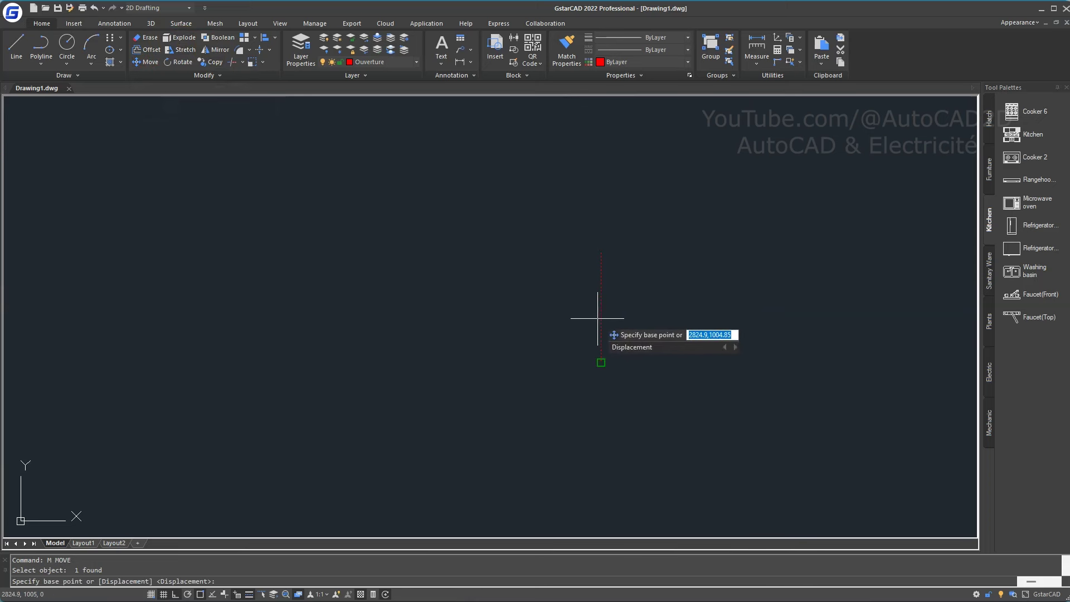
left_click(601, 253)
scroll(640, 248, "down", 3)
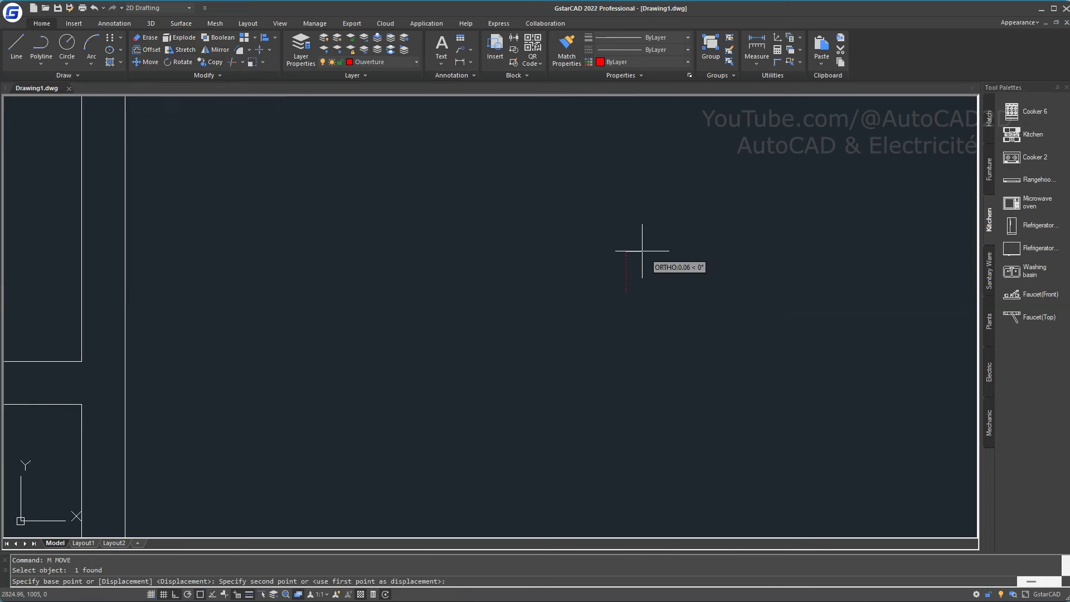
middle_click_drag(641, 251, 476, 504)
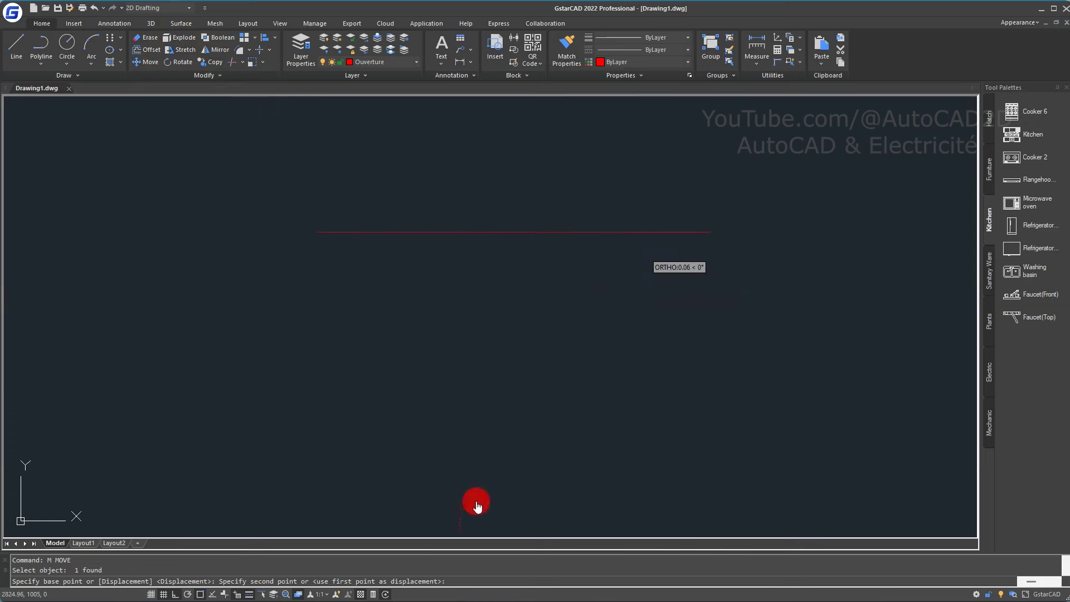
left_click(324, 226)
scroll(312, 234, "up", 2)
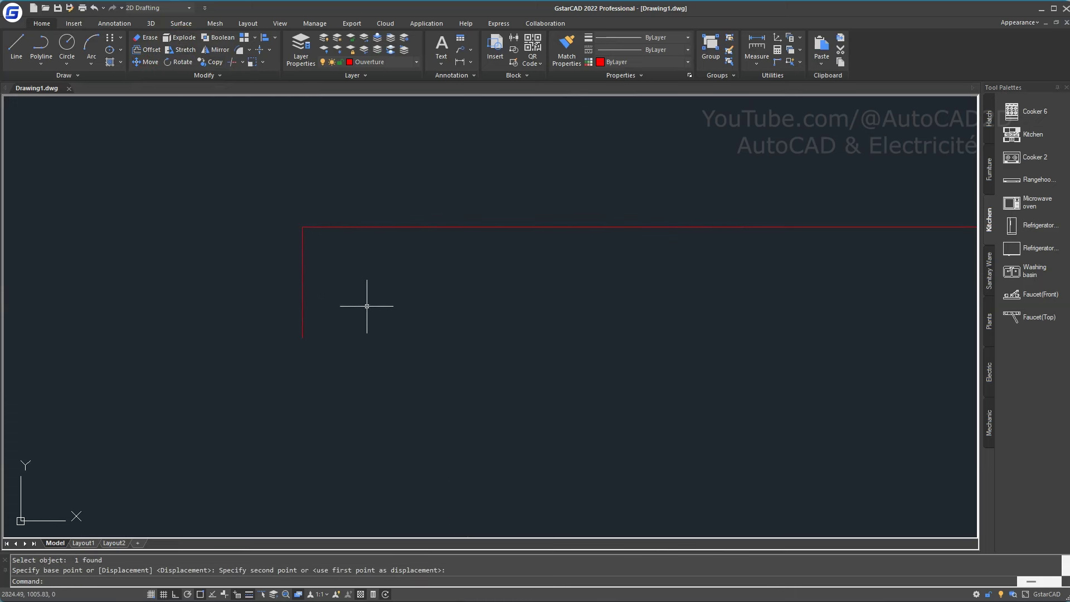
- Undo an accidental stretch of the moved vertical line
left_click(303, 333)
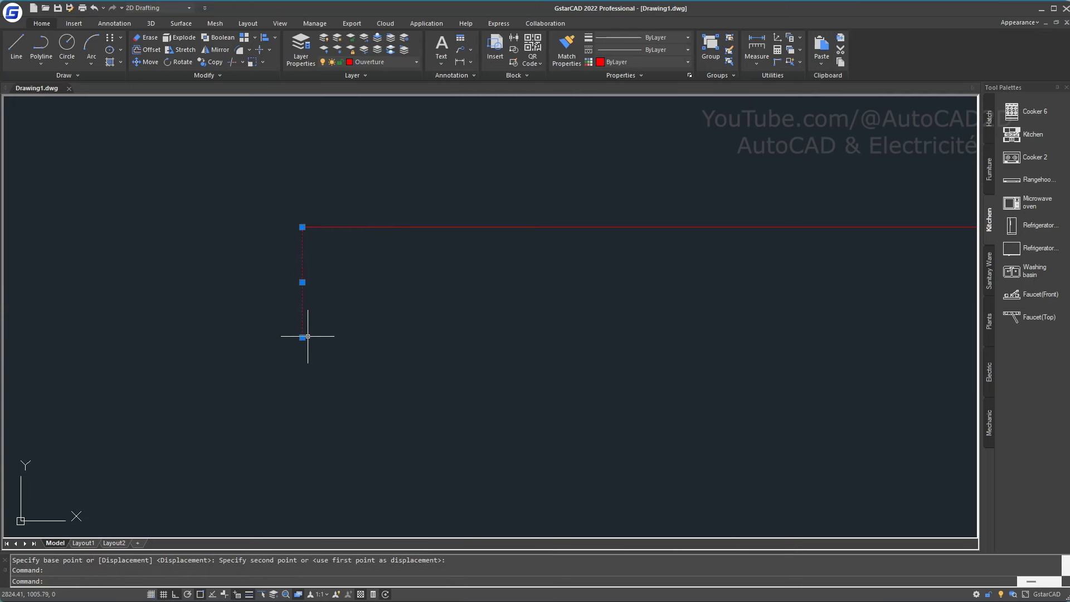
left_click(302, 337)
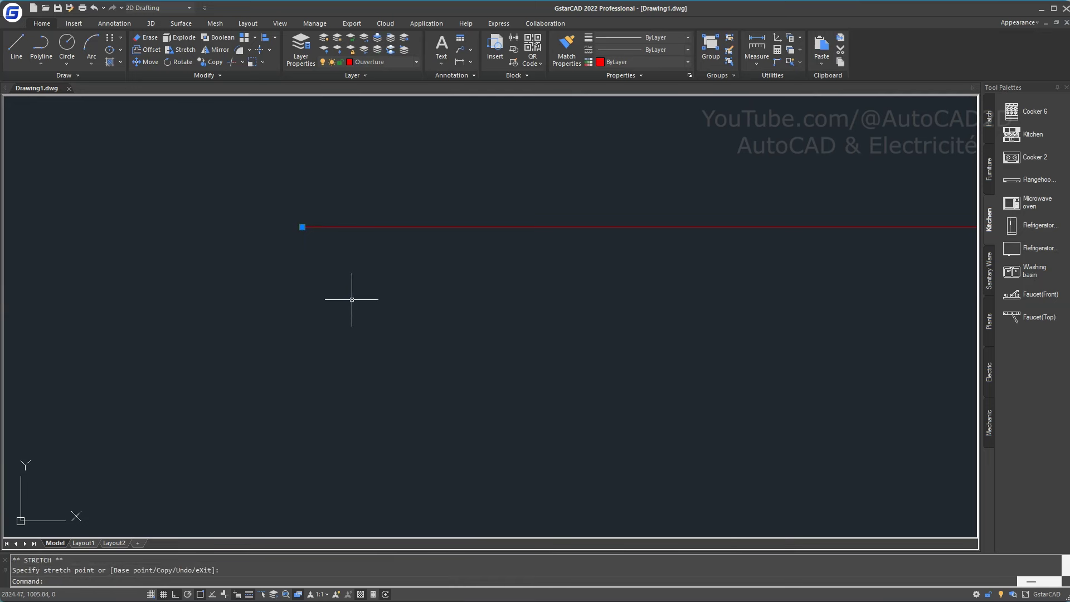
left_click(353, 299)
key("ctrl+z")
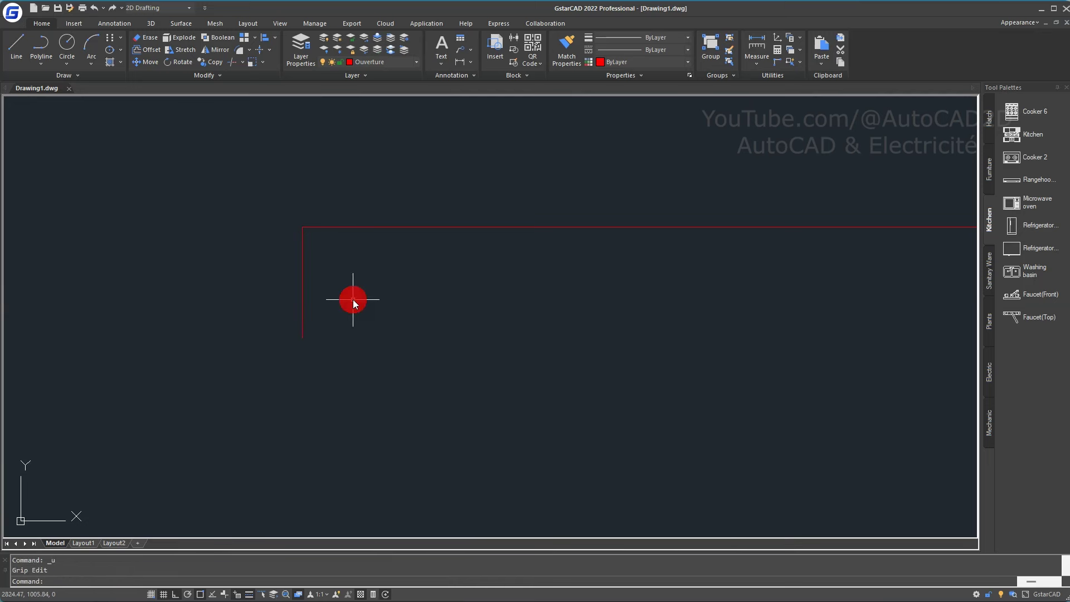
- Draw a new 0.075-long vertical line
type("l")
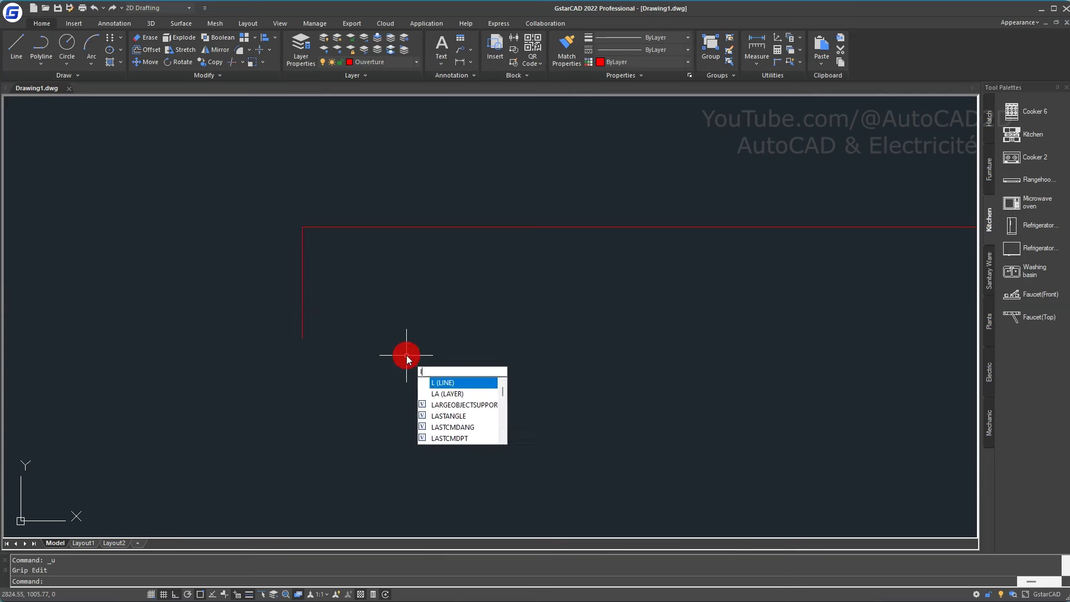
key("Return")
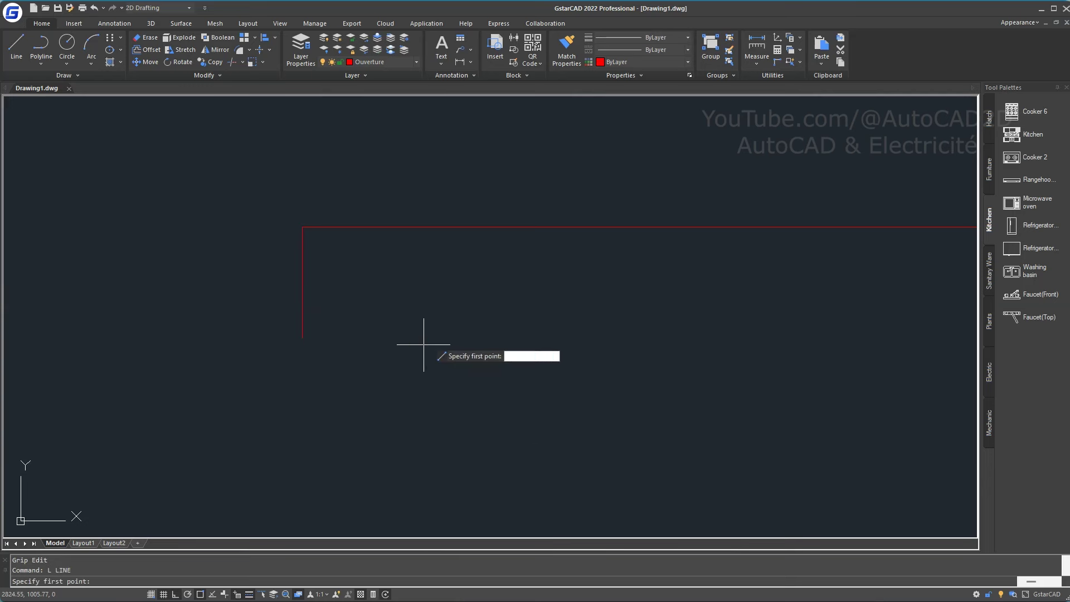
left_click(408, 286)
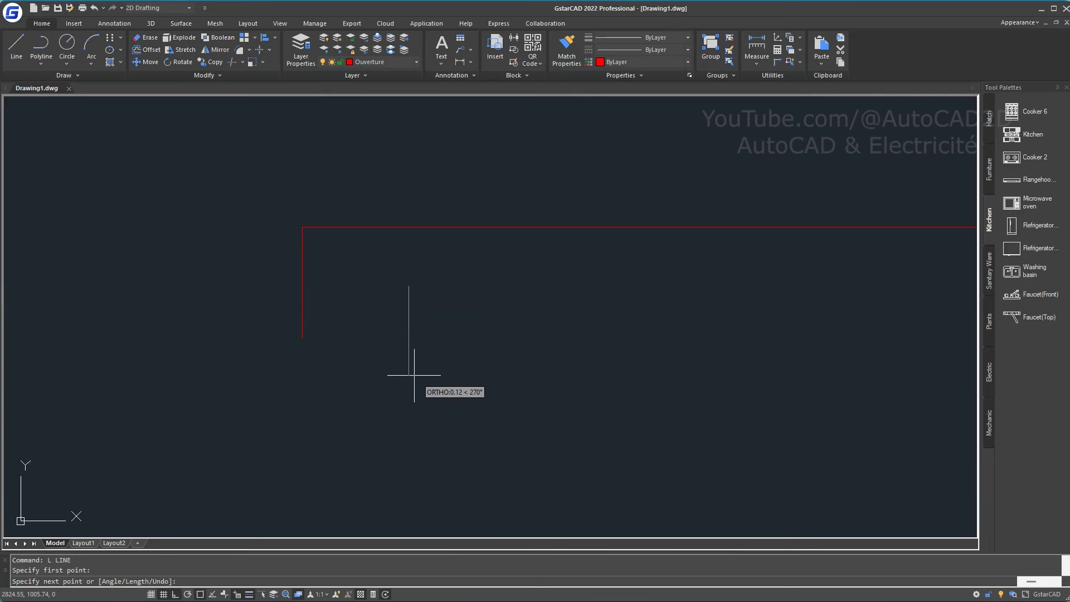
type("0.075")
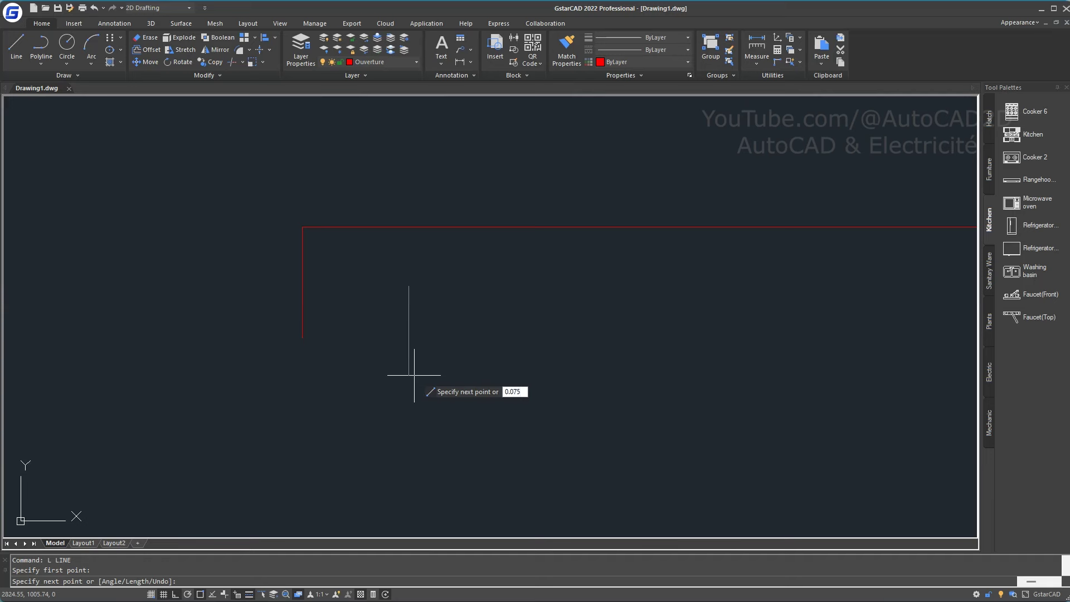
key("Return")
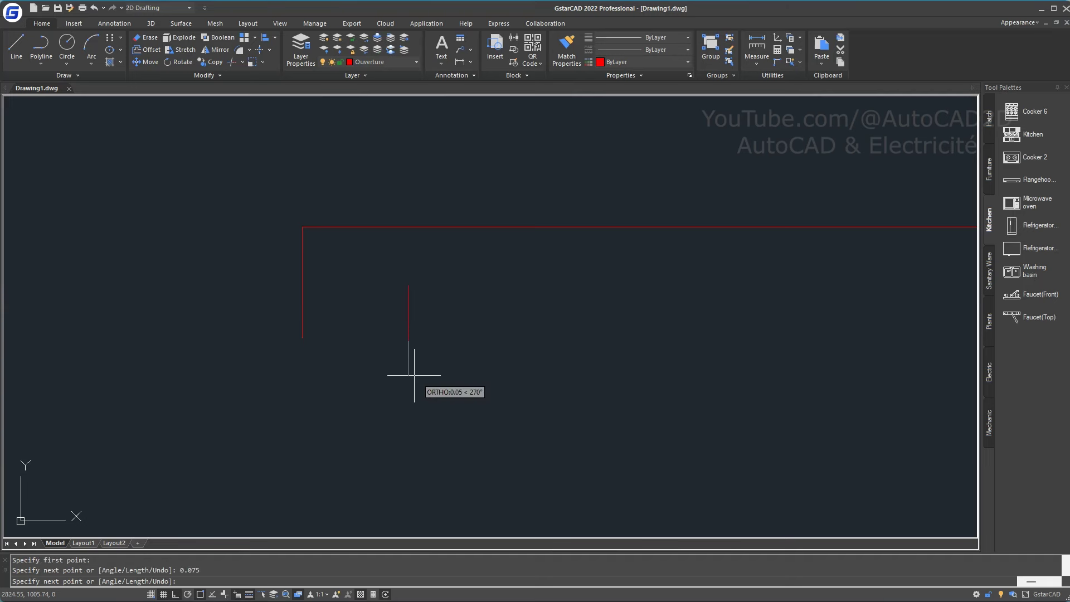
key("Return")
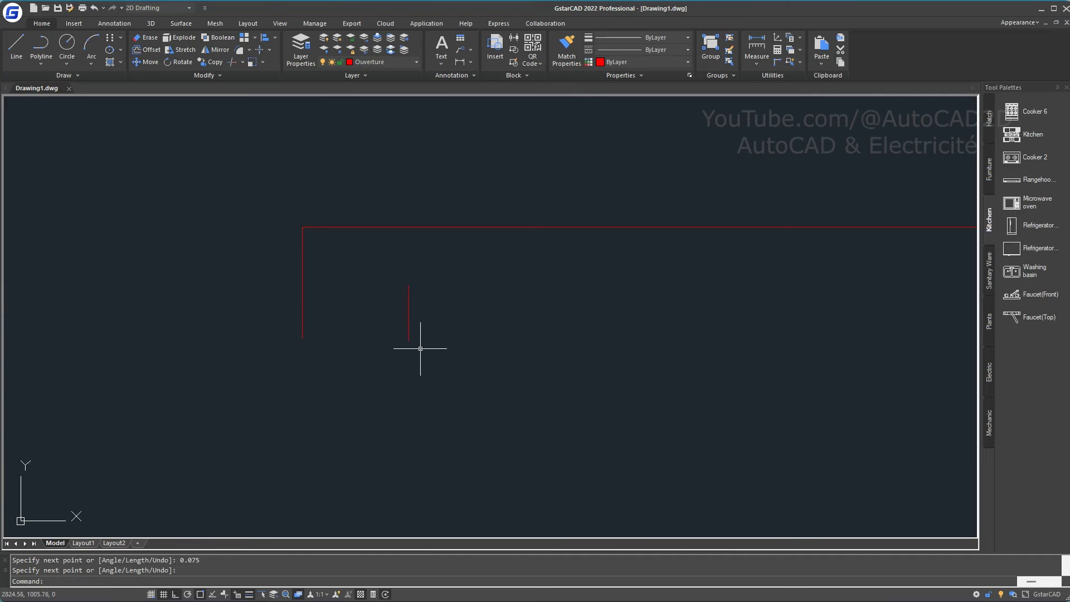
- Delete the long left vertical line
left_click(468, 360)
left_click(326, 267)
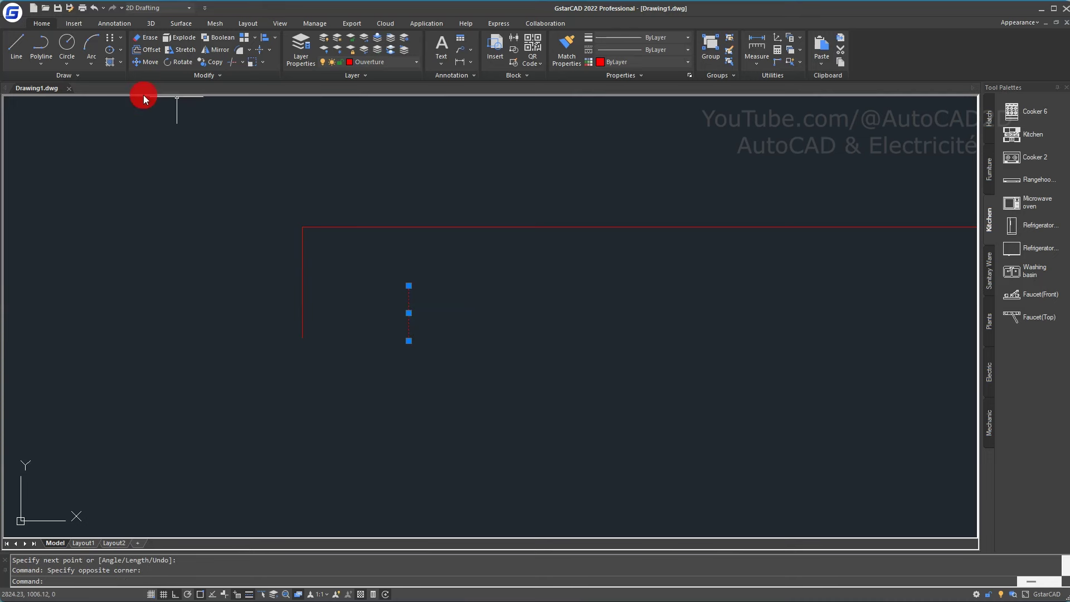
left_click_drag(374, 349, 257, 282)
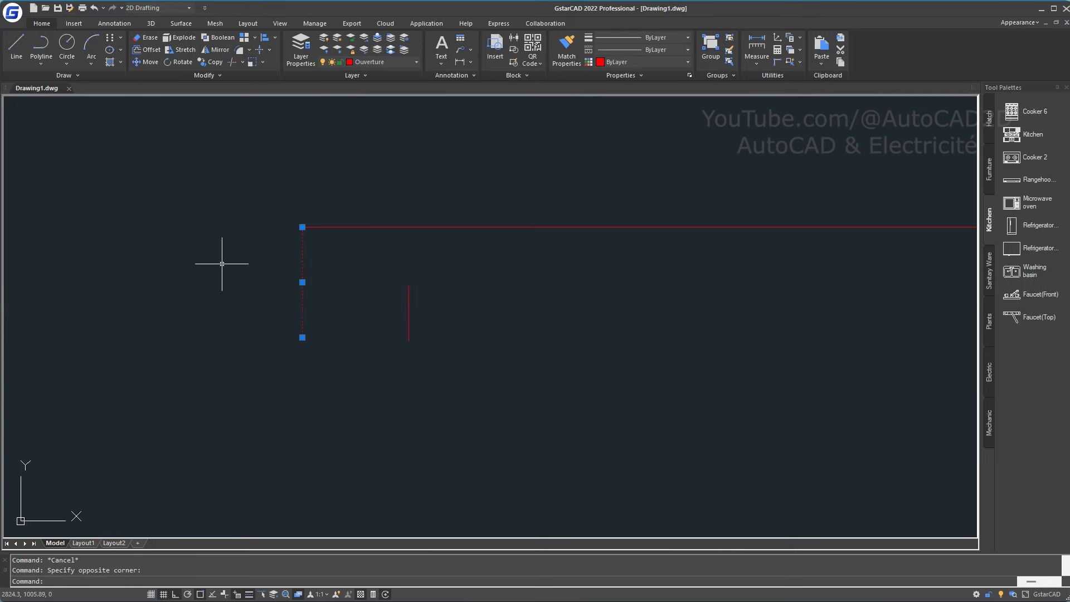
key("Delete")
- Move the 0.075 line onto the wall line's left end and reselect it
left_click_drag(502, 331, 398, 279)
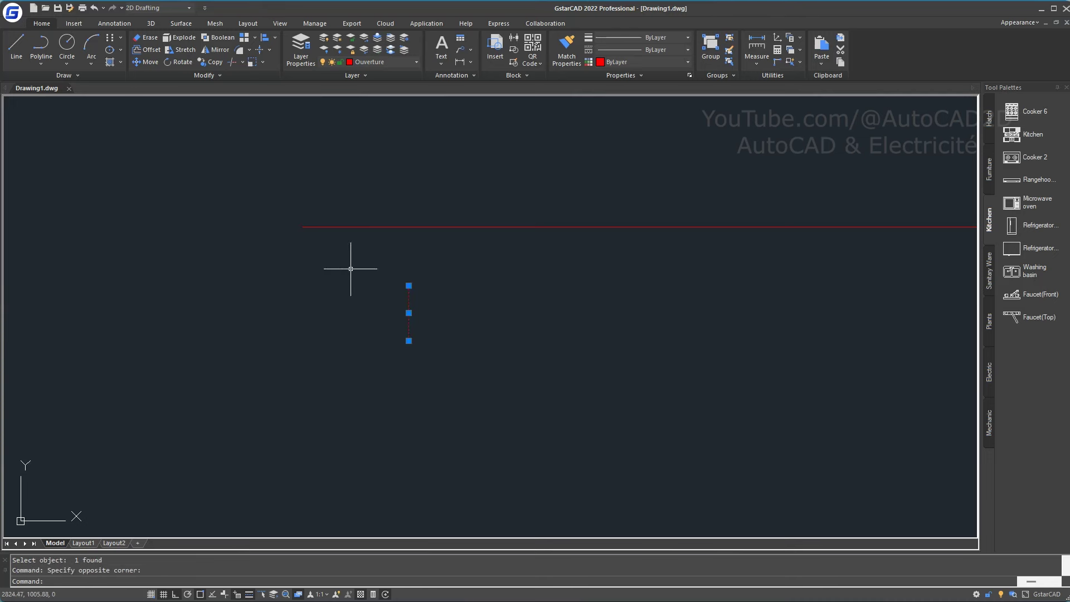
type("m")
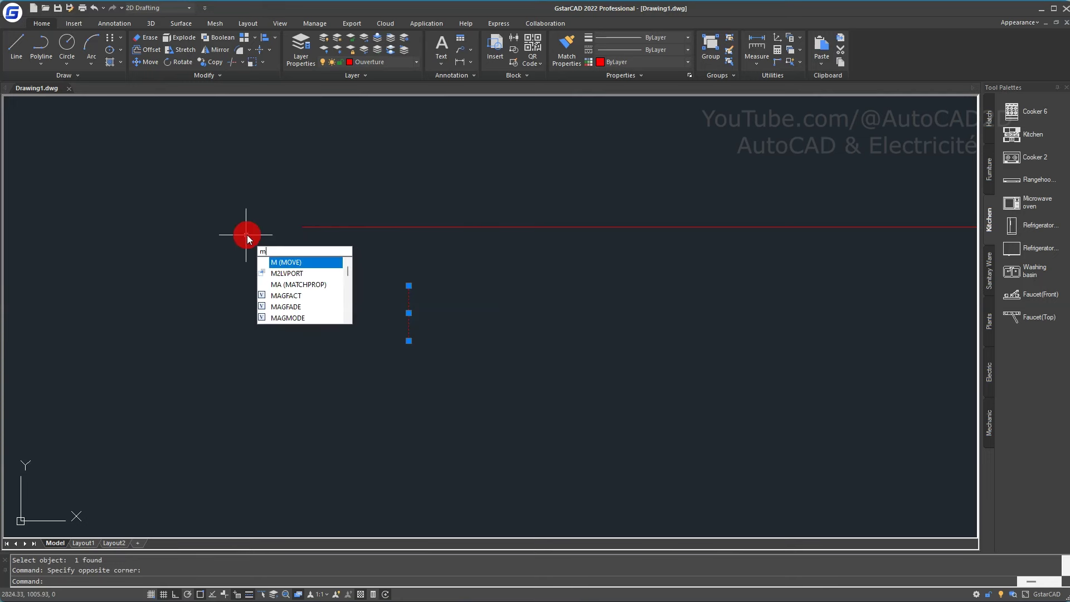
key("Return")
left_click(408, 285)
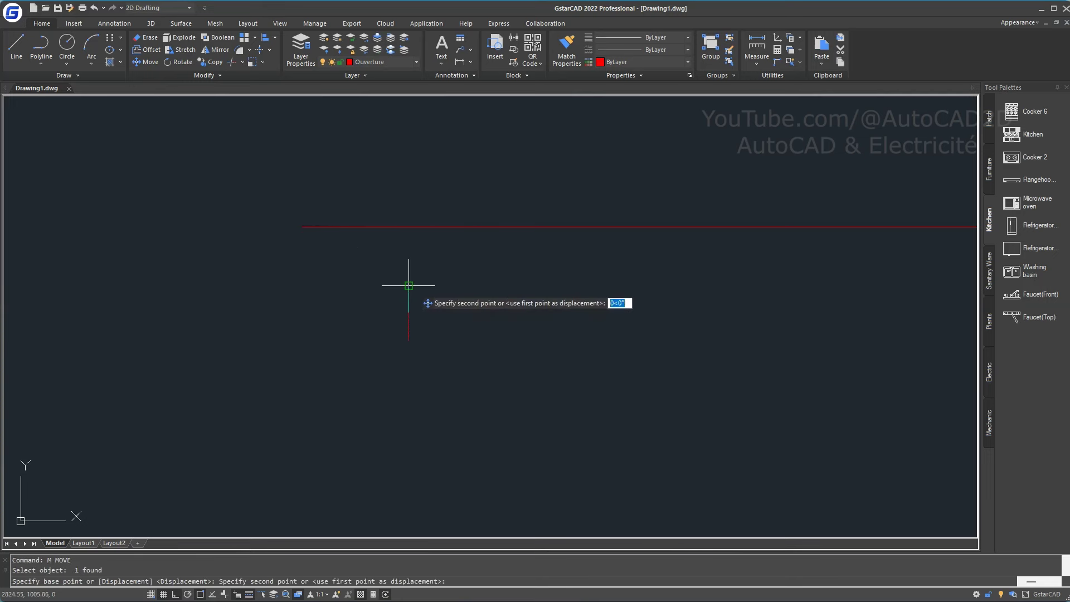
left_click(315, 227)
left_click(347, 286)
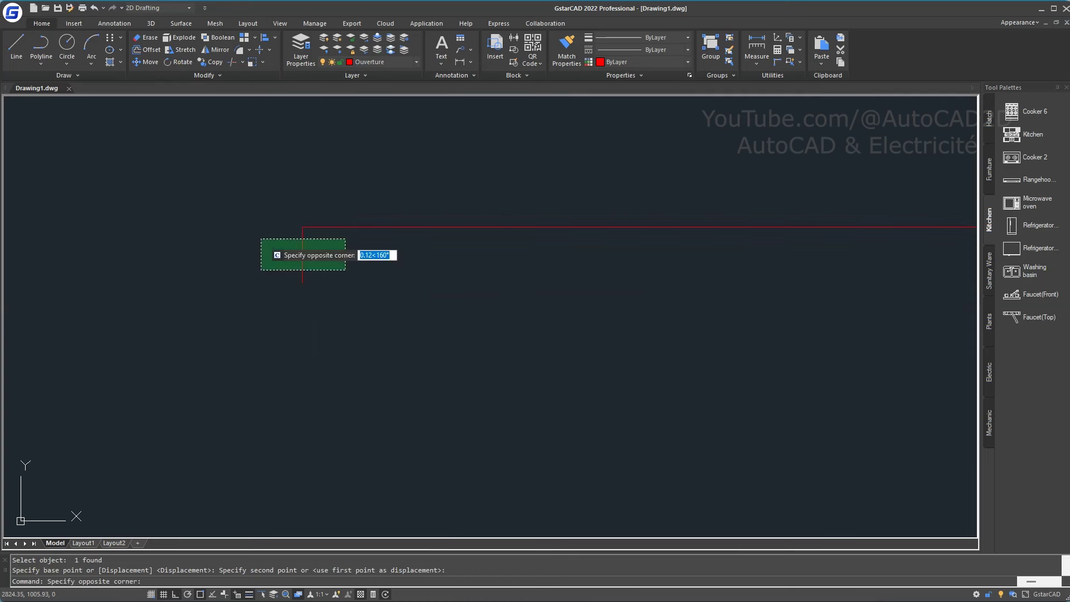
left_click(261, 240)
type("m")
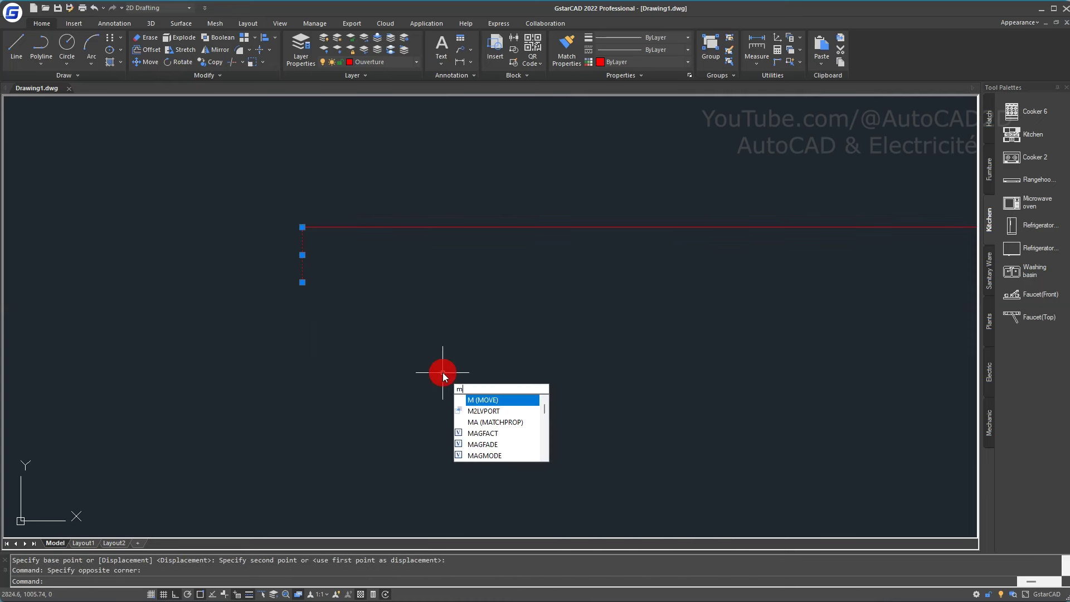
type("i")
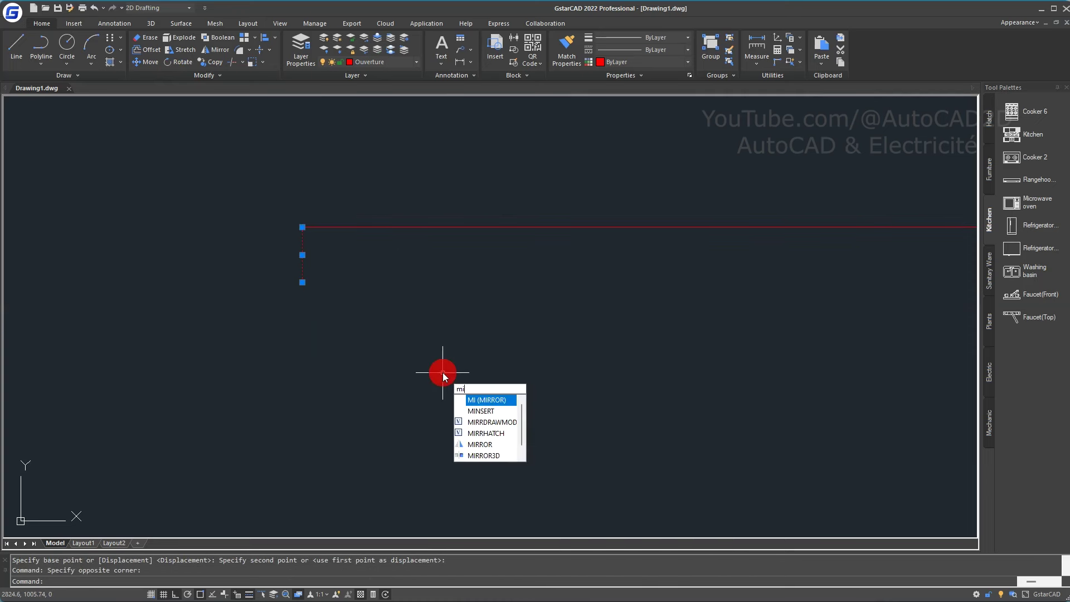
key("Return")
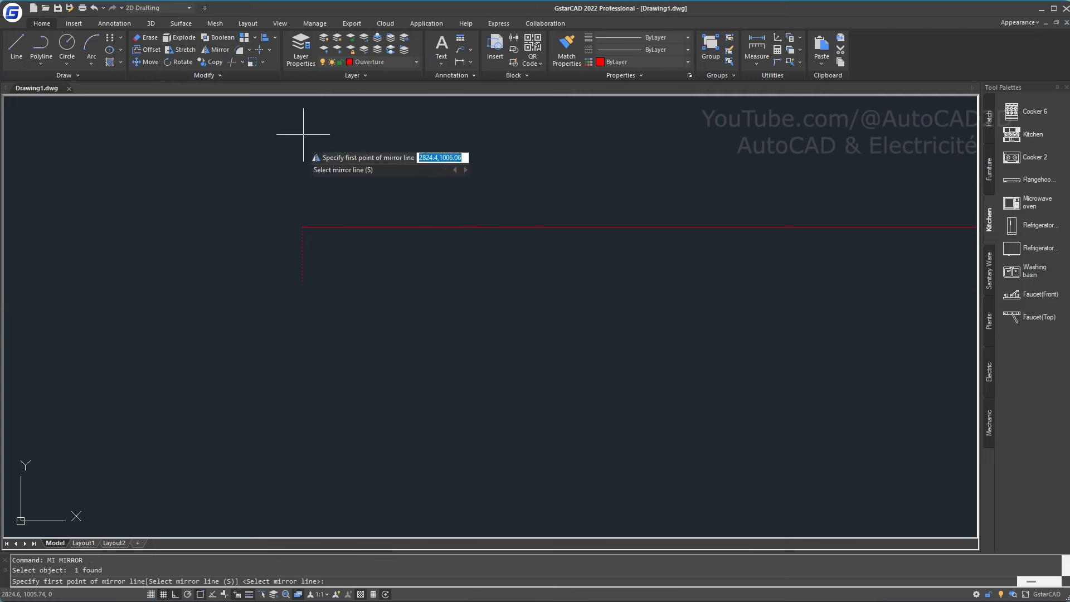
left_click(304, 228)
left_click(251, 228)
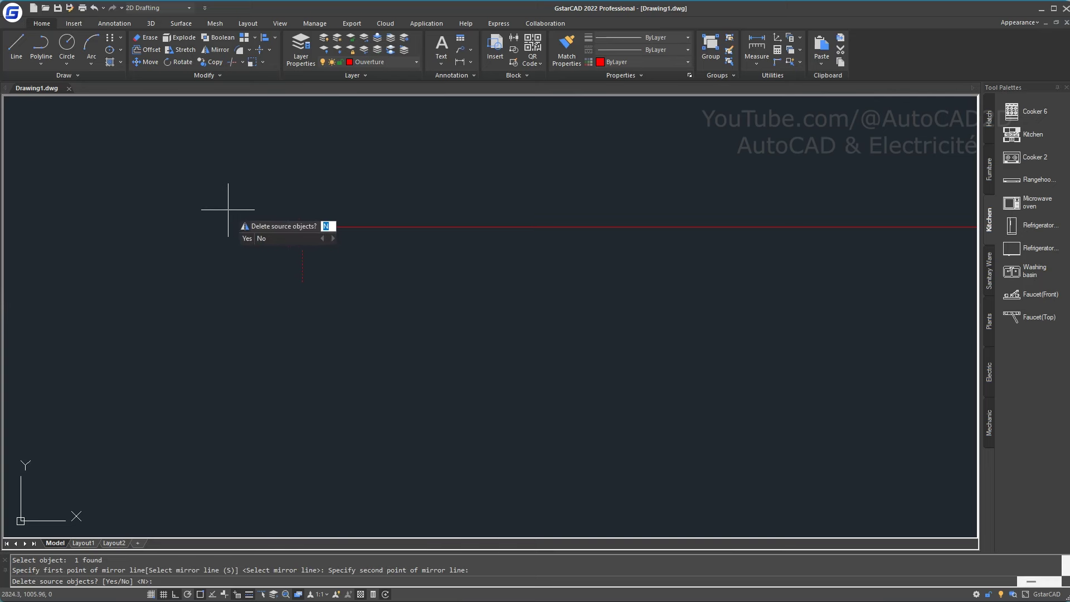
key("Return")
left_click(255, 147)
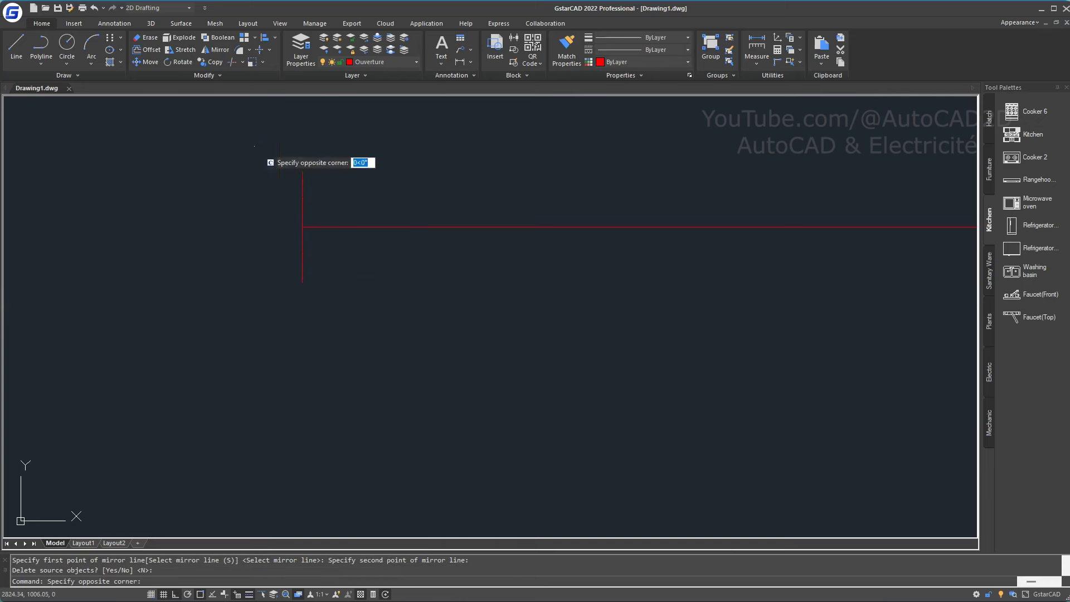
left_click(351, 366)
type("j")
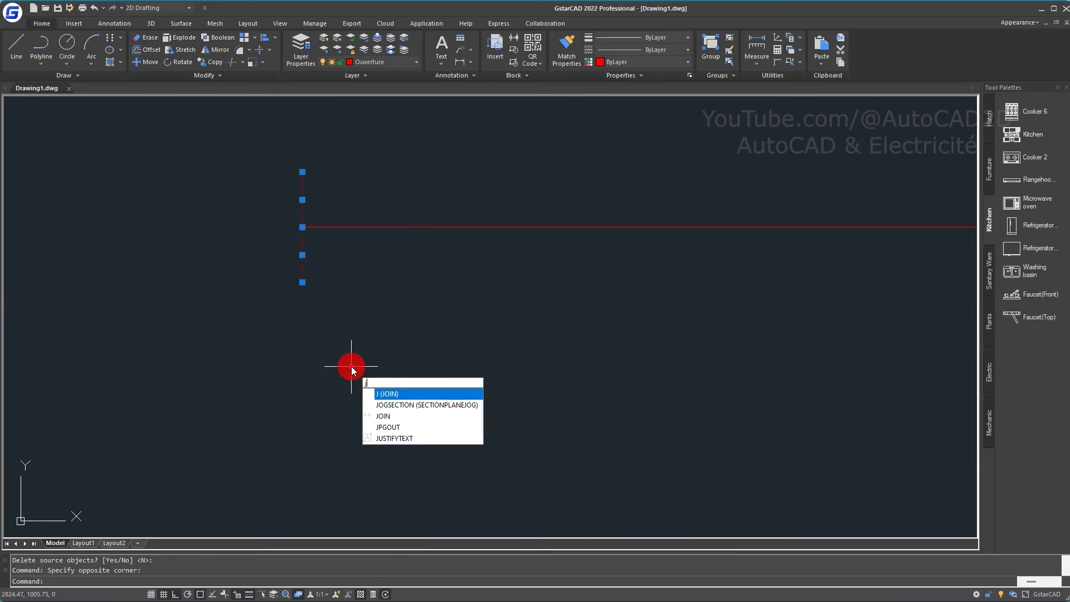
key("Return")
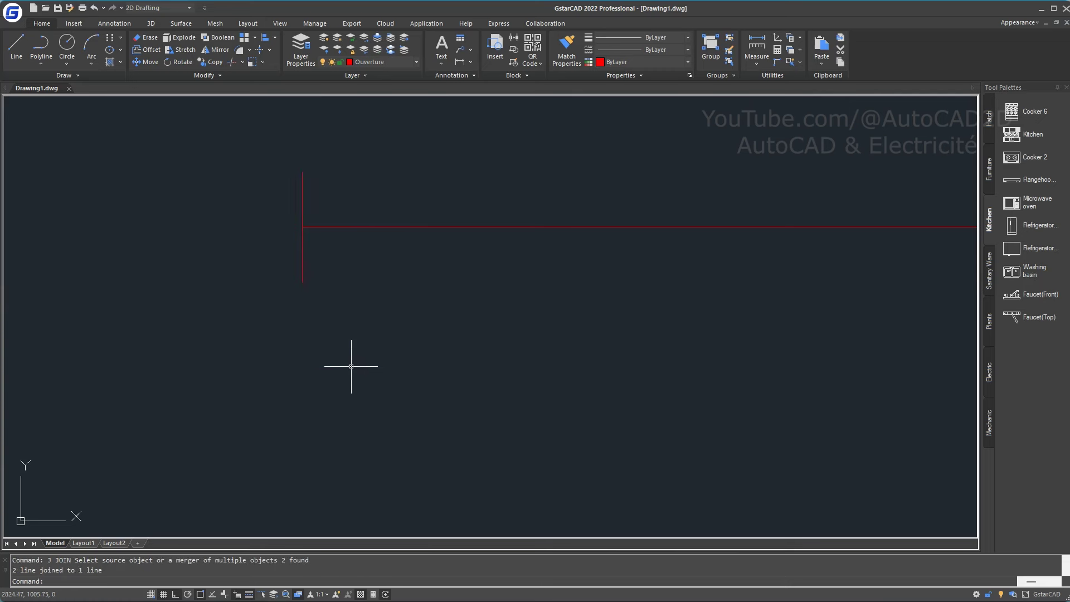
left_click(337, 263)
left_click(229, 243)
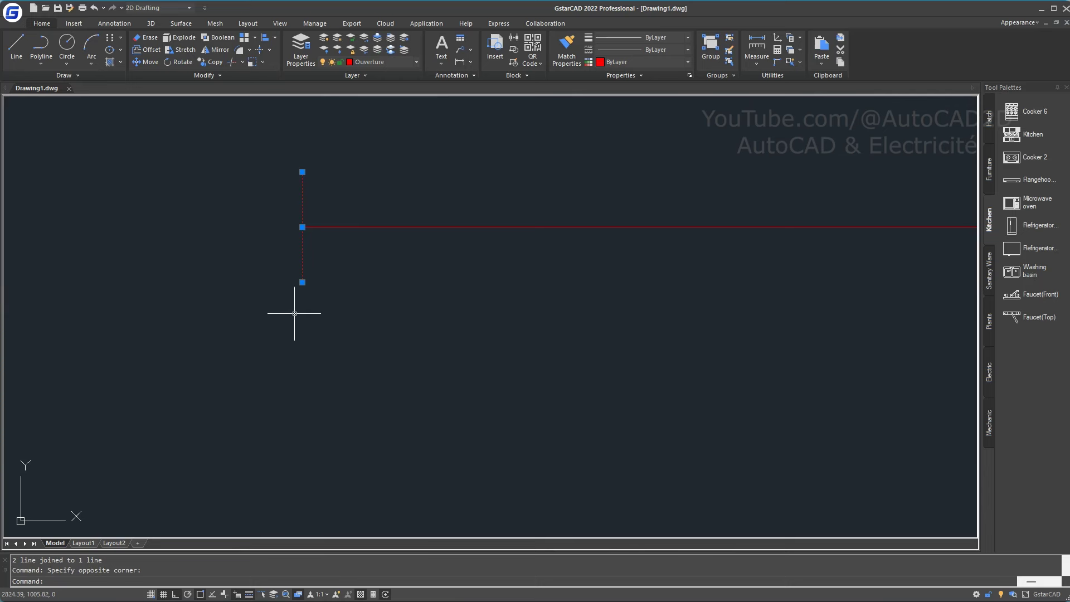
scroll(443, 290, "down", 3)
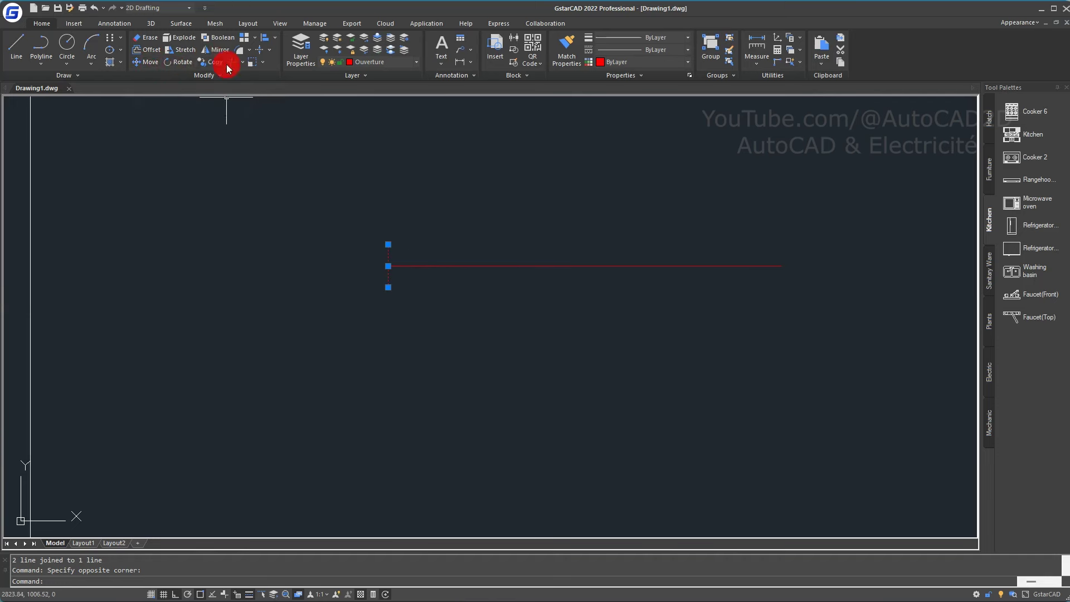
left_click(219, 50)
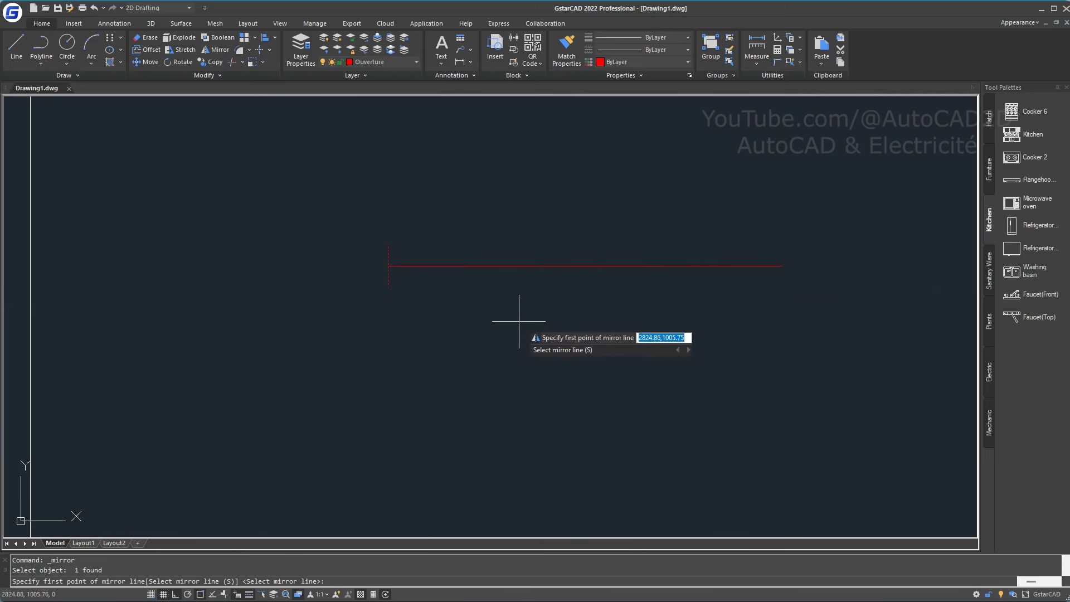
key("Escape")
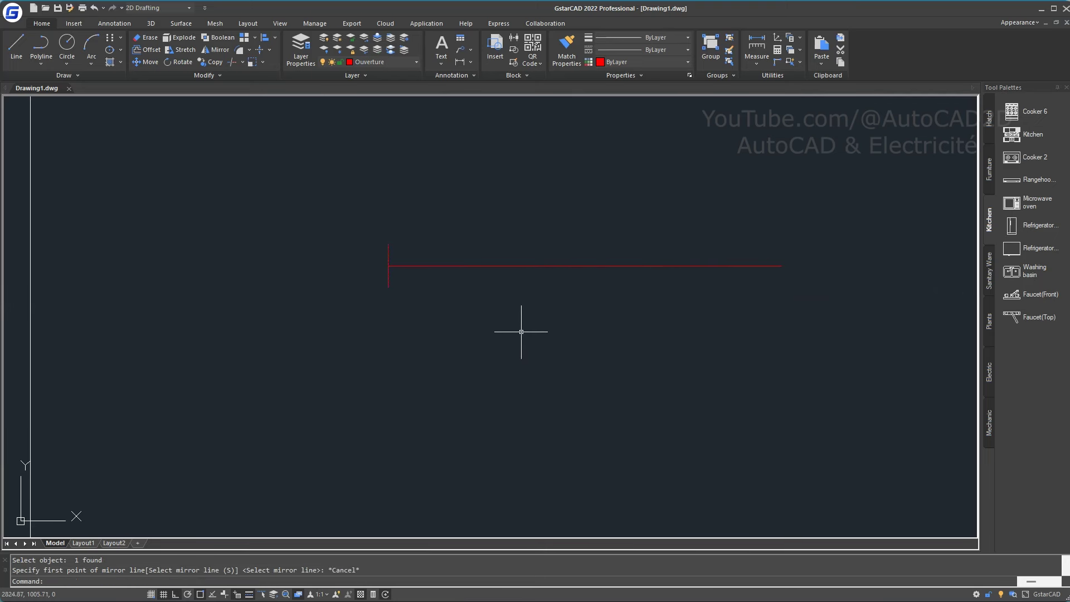
scroll(521, 332, "up", 2)
left_click(331, 267)
left_click(258, 253)
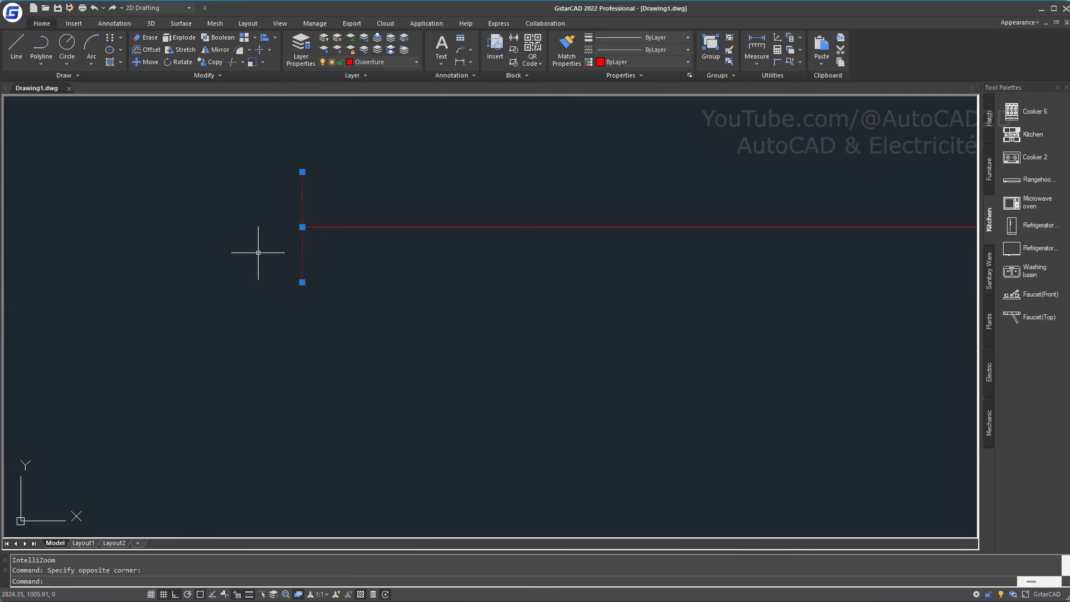
key("ctrl+z")
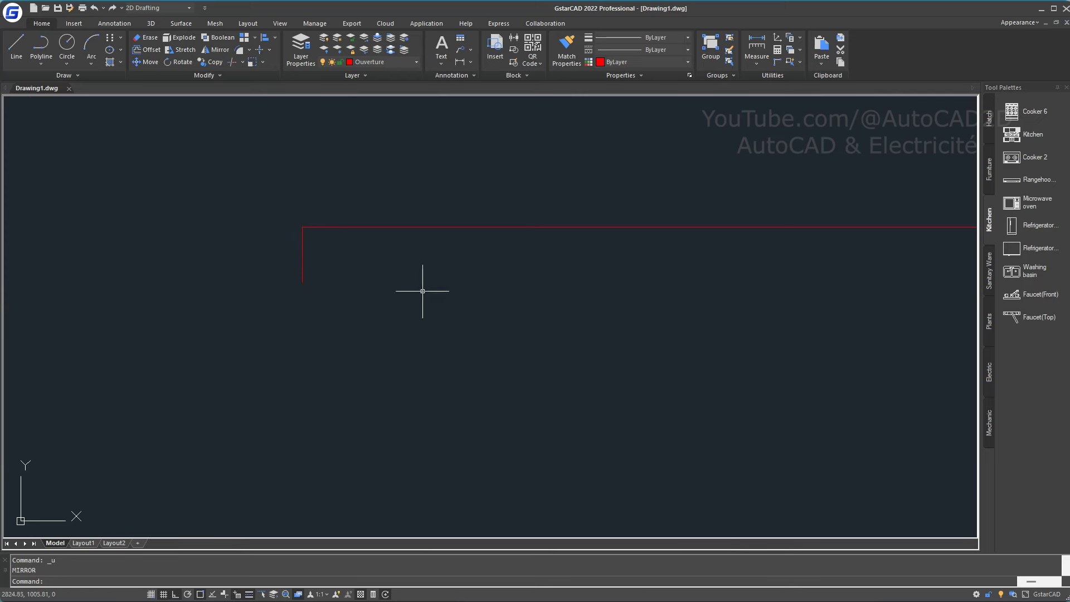
left_click(357, 278)
left_click(223, 257)
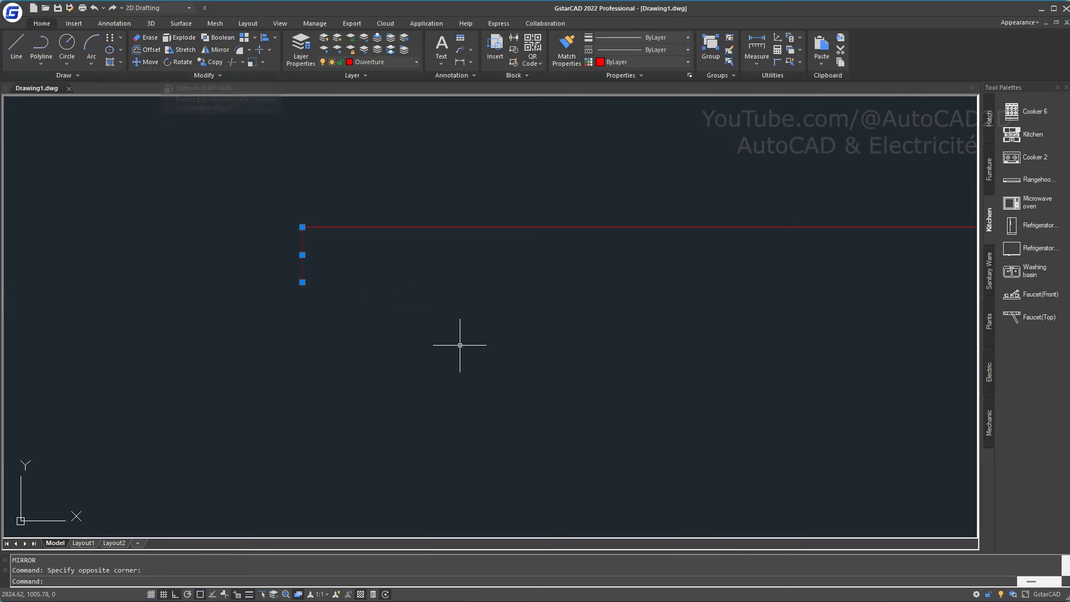
- Copy the vertical tick further right along the wall line and select the copy
type("co")
key("Return")
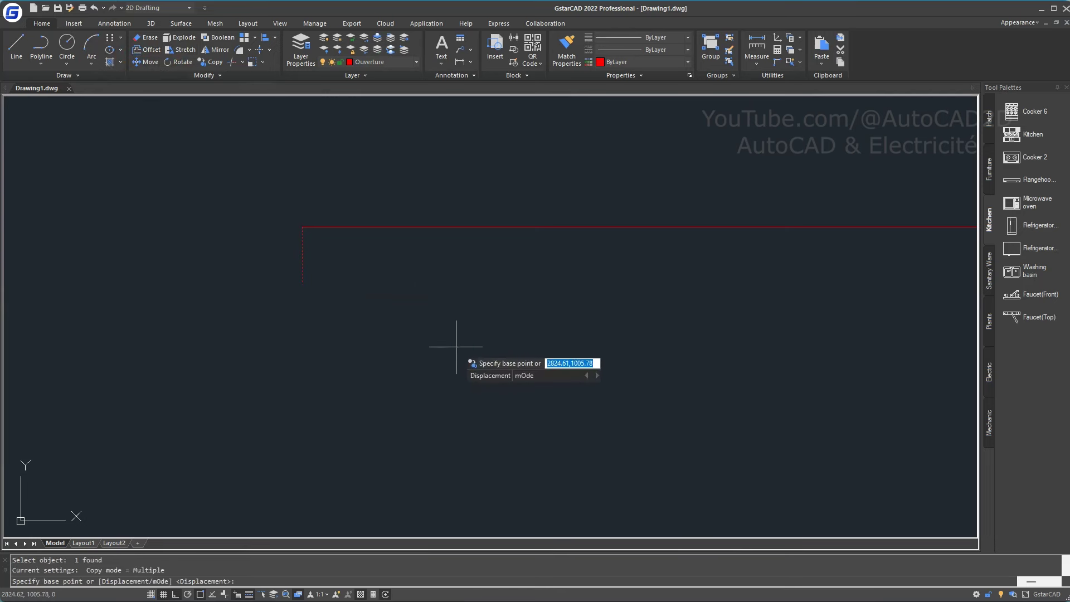
left_click(387, 309)
left_click(590, 389)
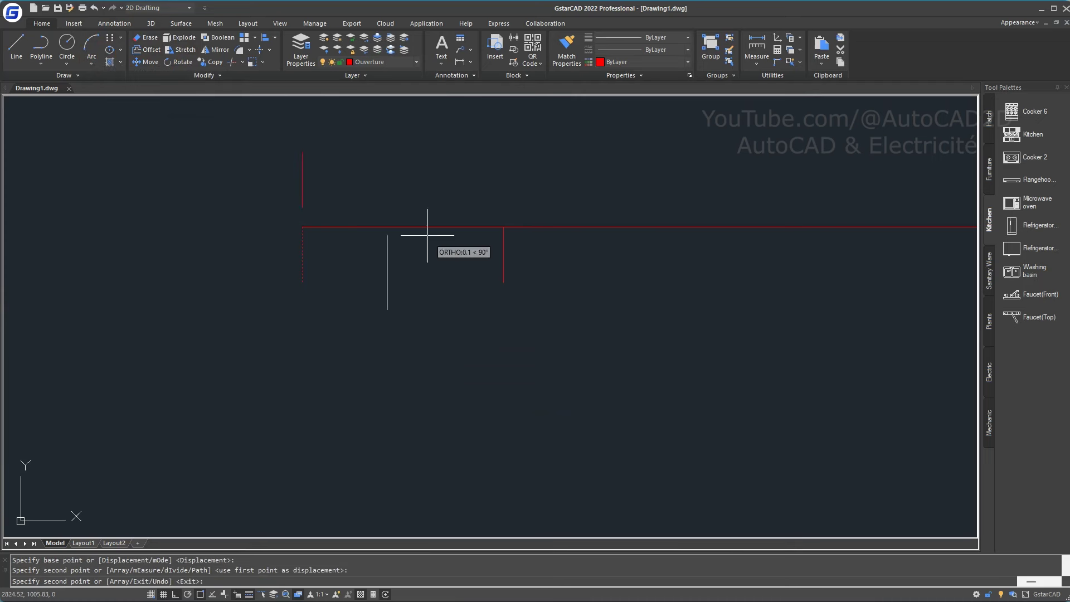
right_click(442, 238)
left_click(453, 242)
left_click(571, 275)
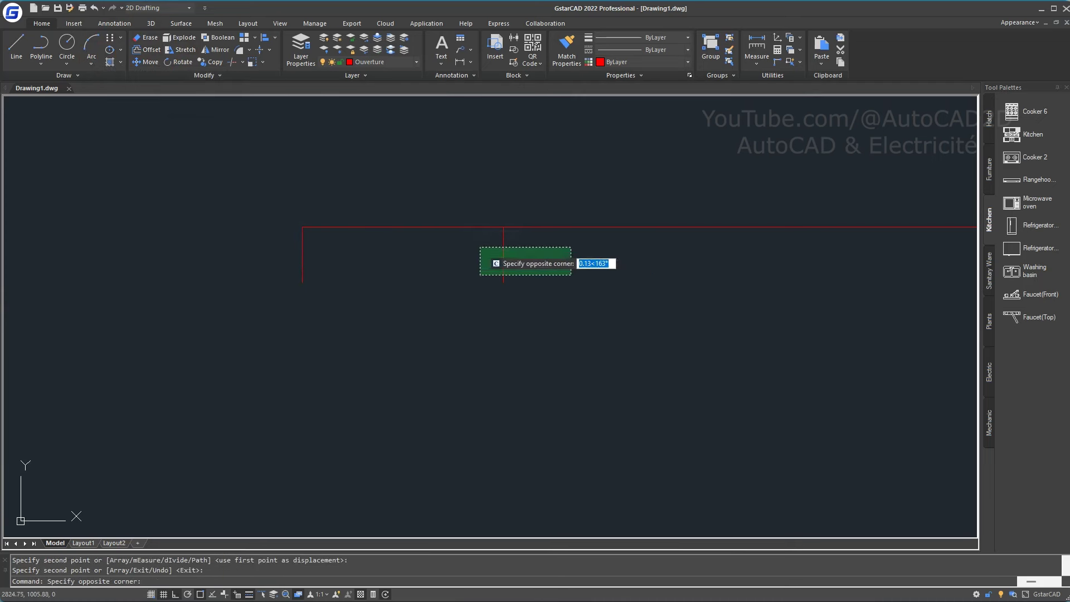
left_click(480, 247)
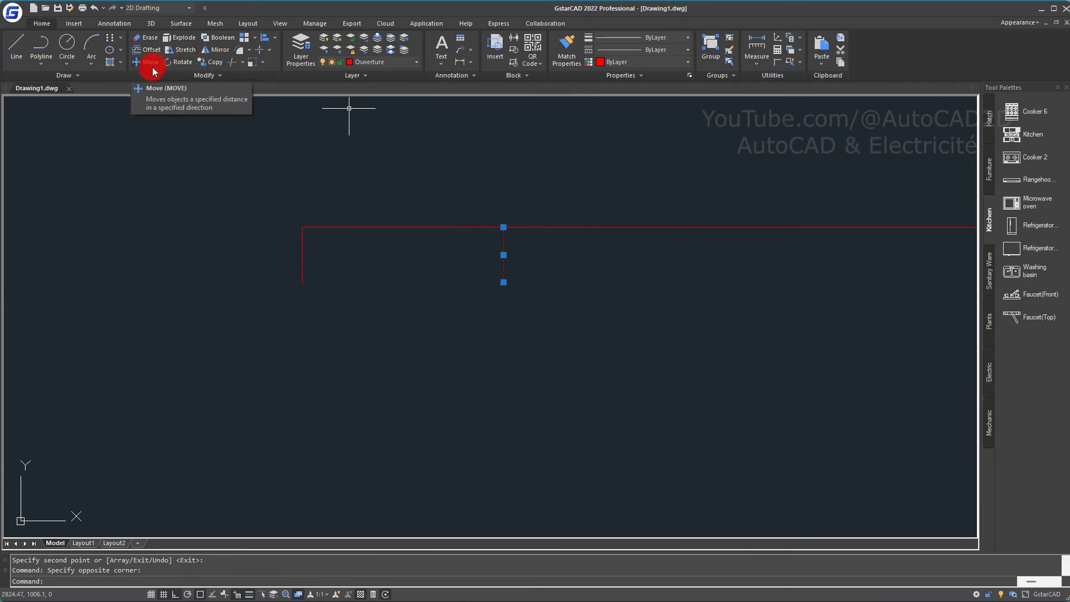
- Copy the tick to the right end of the red window line
type("c")
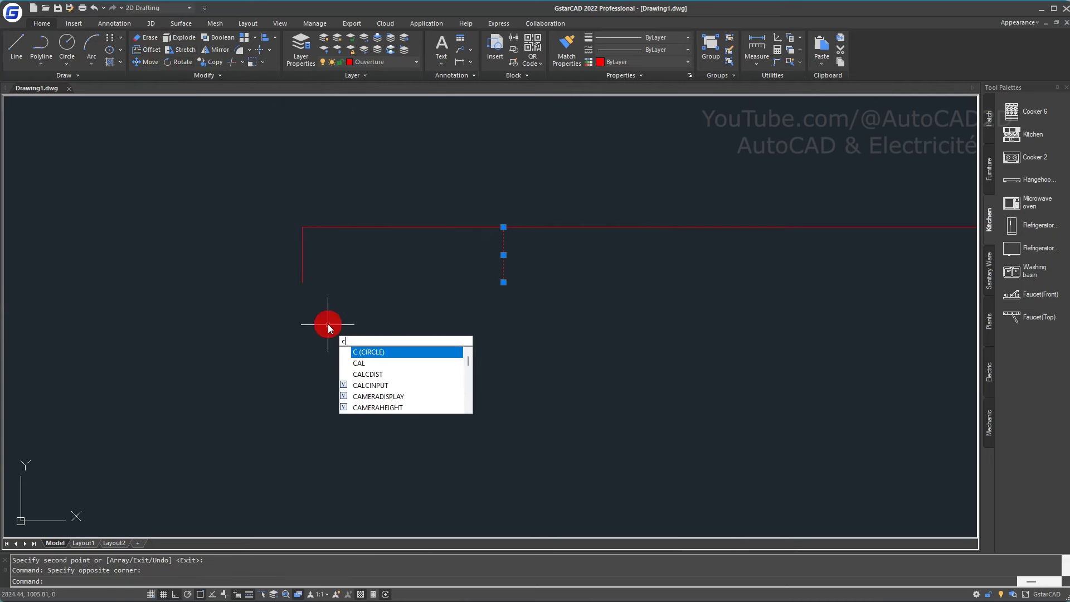
type("op")
key("Return")
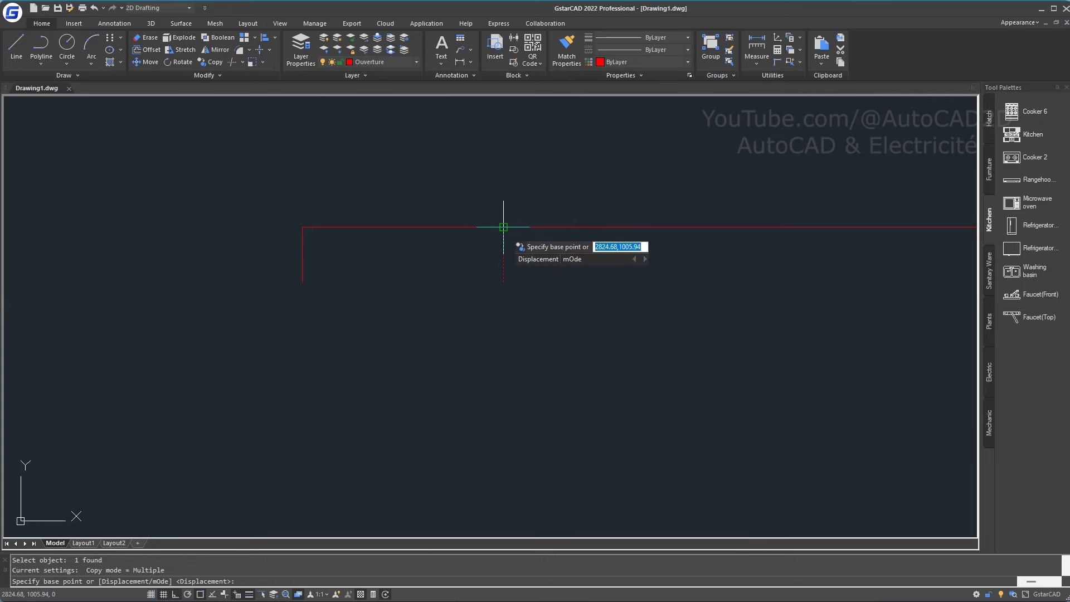
left_click(504, 227)
scroll(564, 263, "down", 2)
scroll(693, 260, "down", 2)
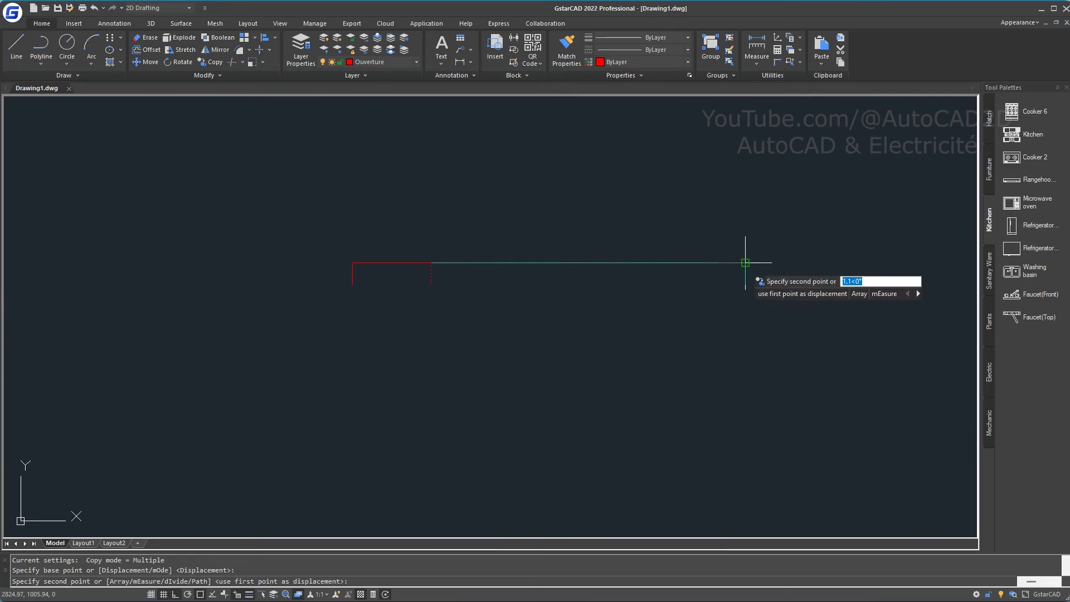
left_click(744, 284)
right_click(789, 326)
left_click(810, 333)
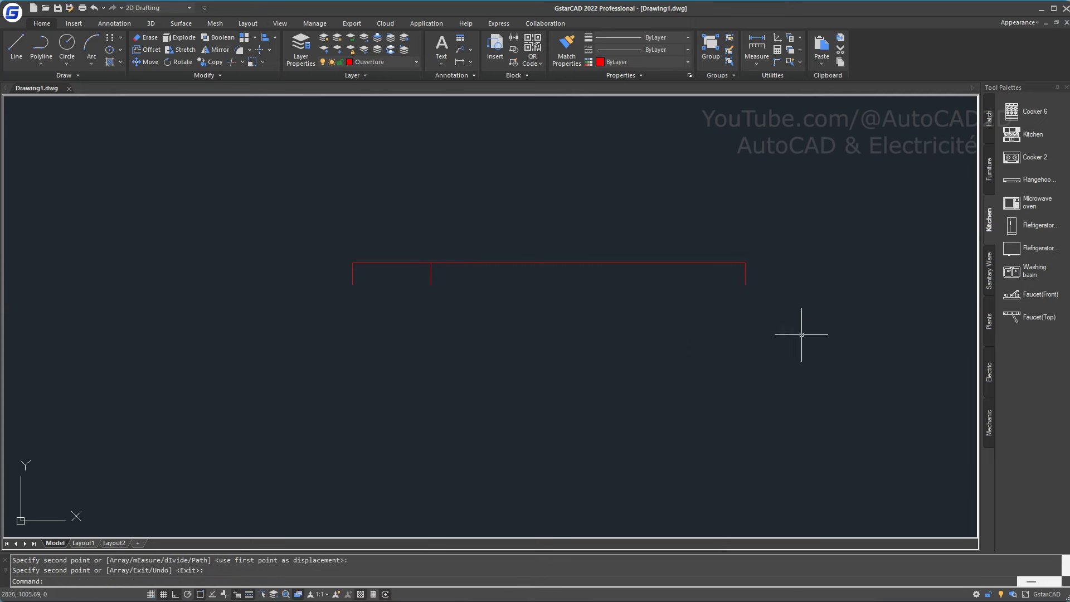
- Move the spare middle tick below the window line, then select the line and end ticks
left_click(478, 292)
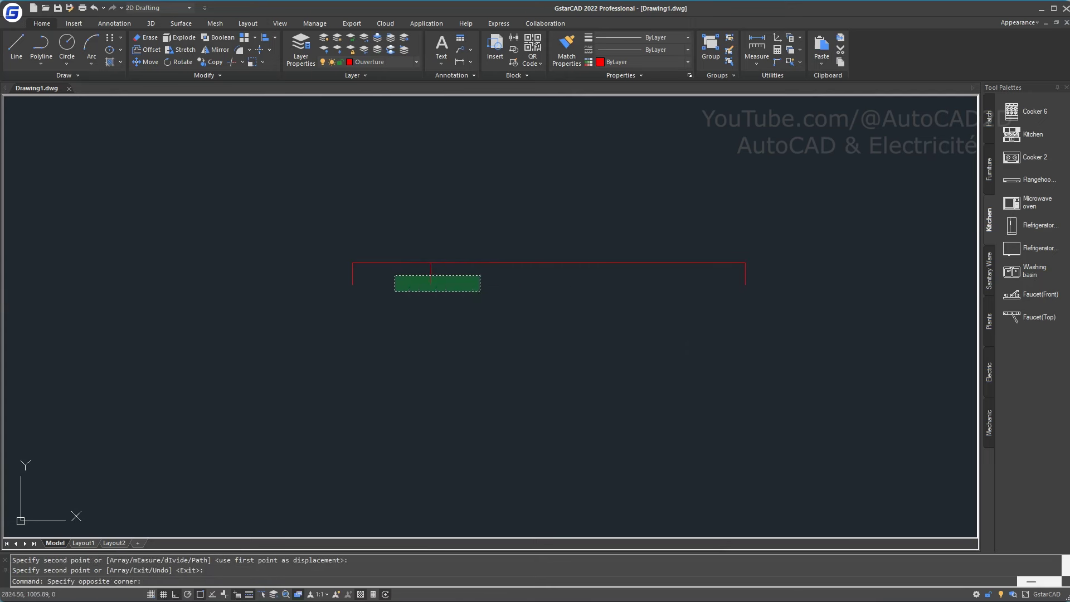
left_click(395, 275)
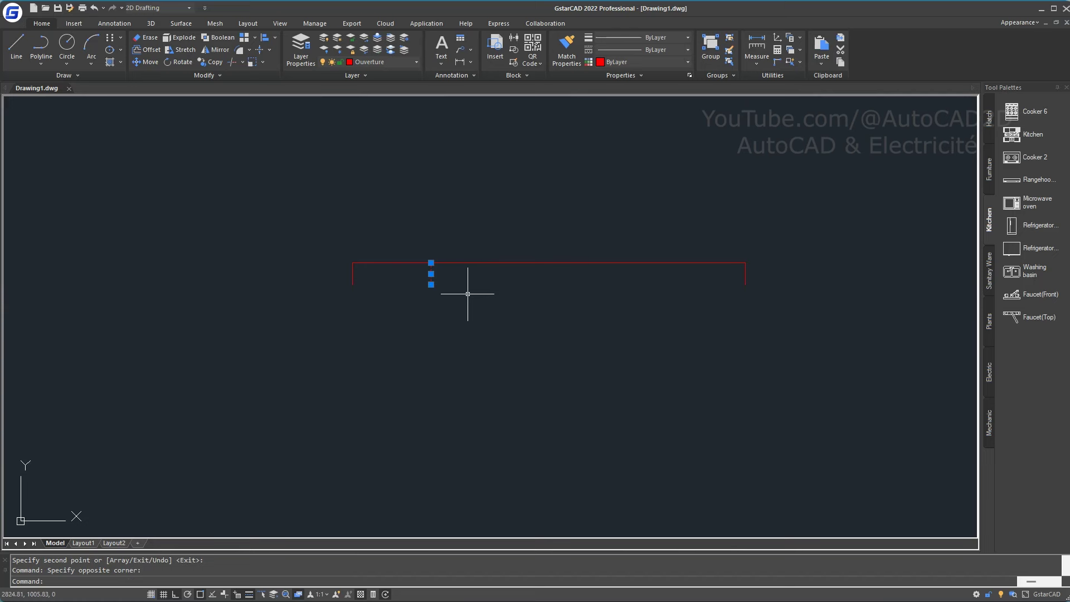
type("m")
key("Return")
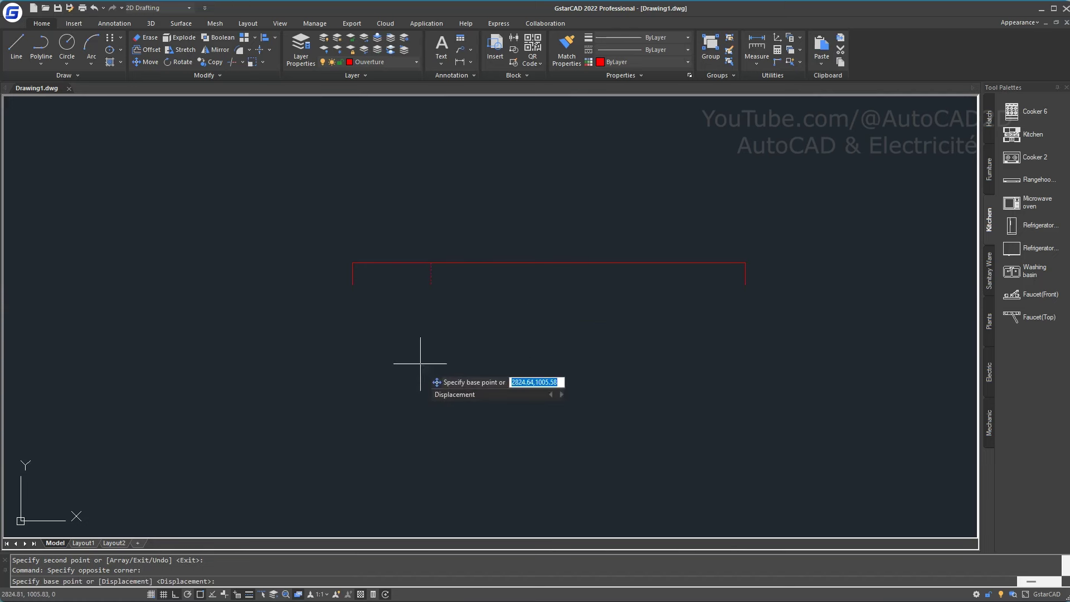
left_click(442, 379)
left_click(454, 471)
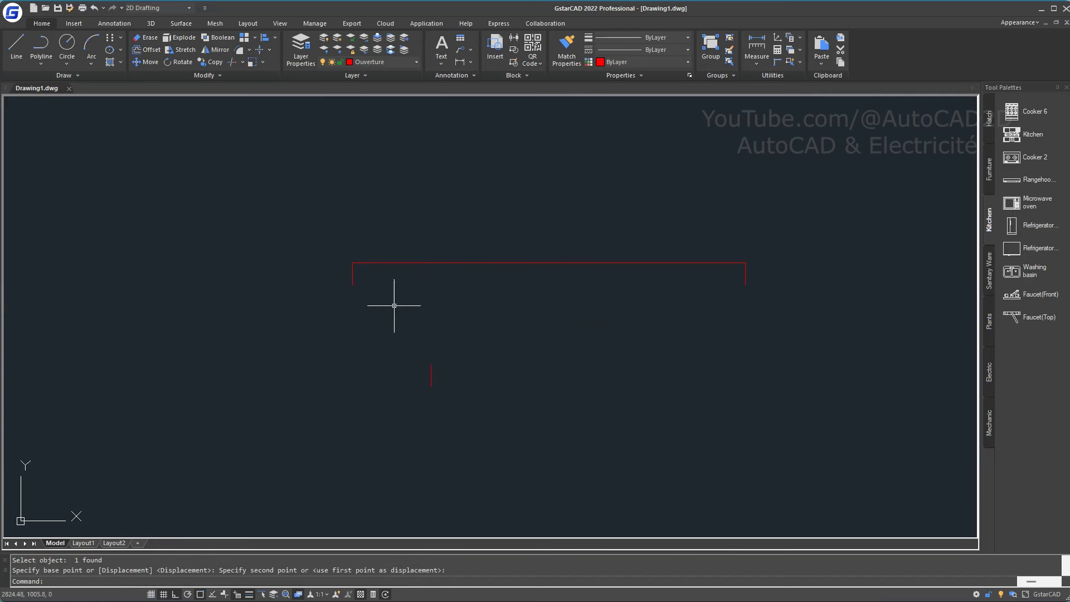
left_click(800, 306)
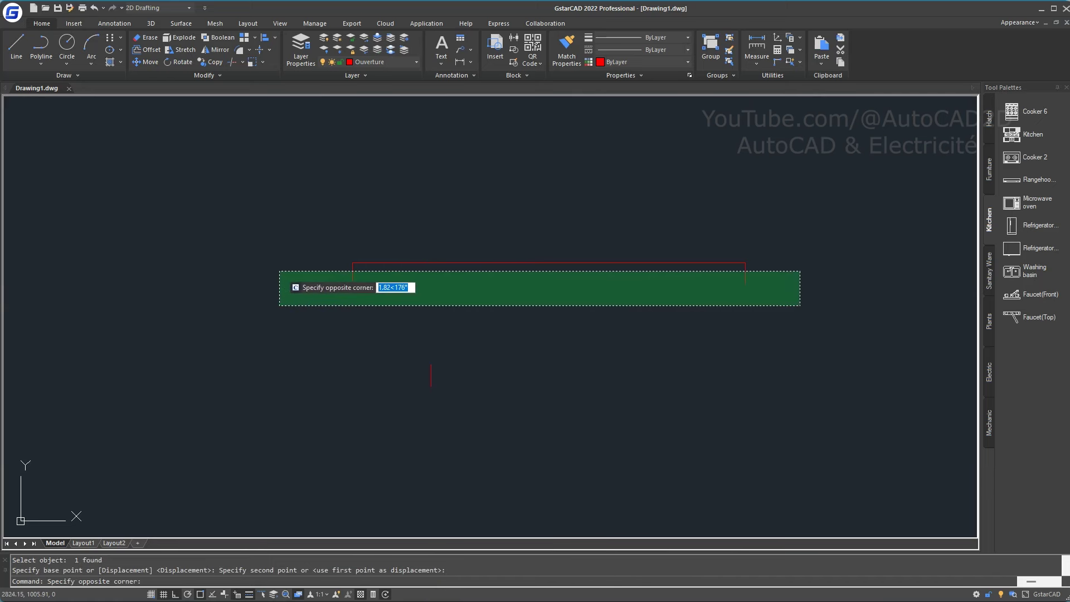
left_click(279, 272)
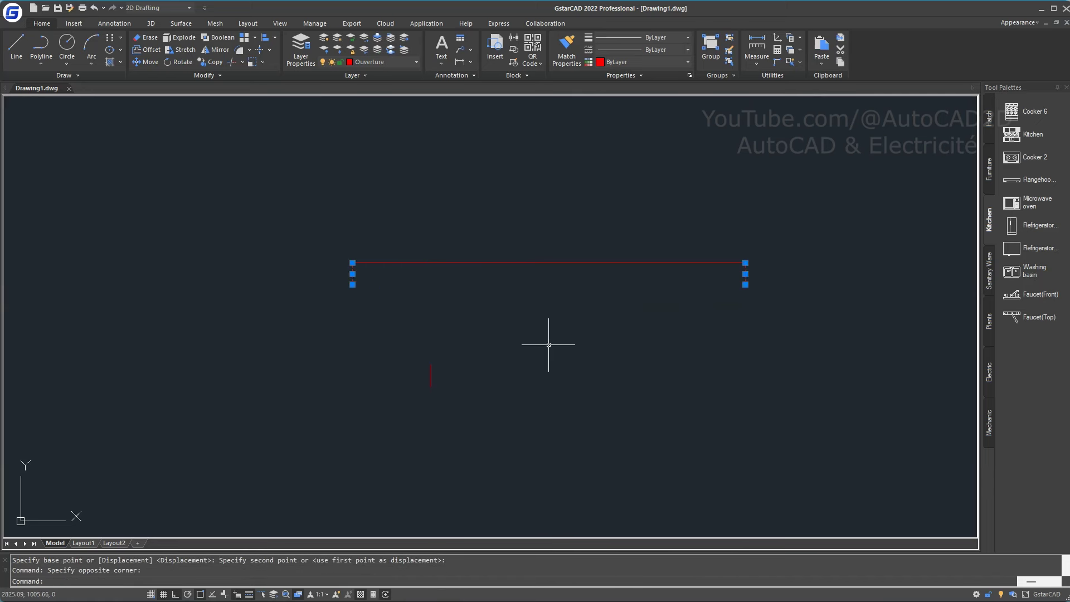
- Mirror the end ticks across the window line, keeping the originals
type("mi")
key("Return")
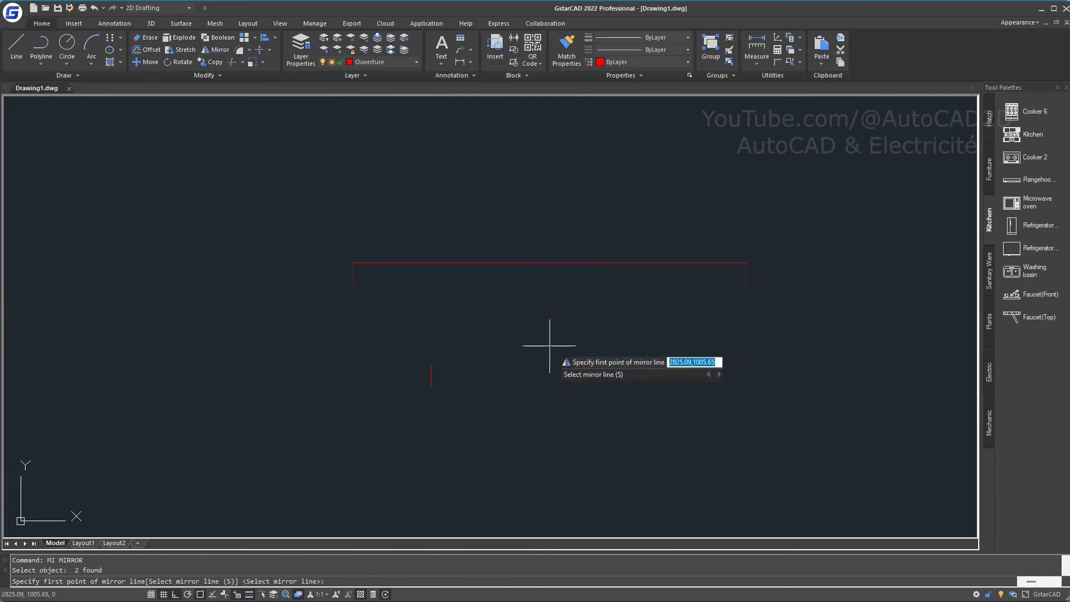
left_click(352, 263)
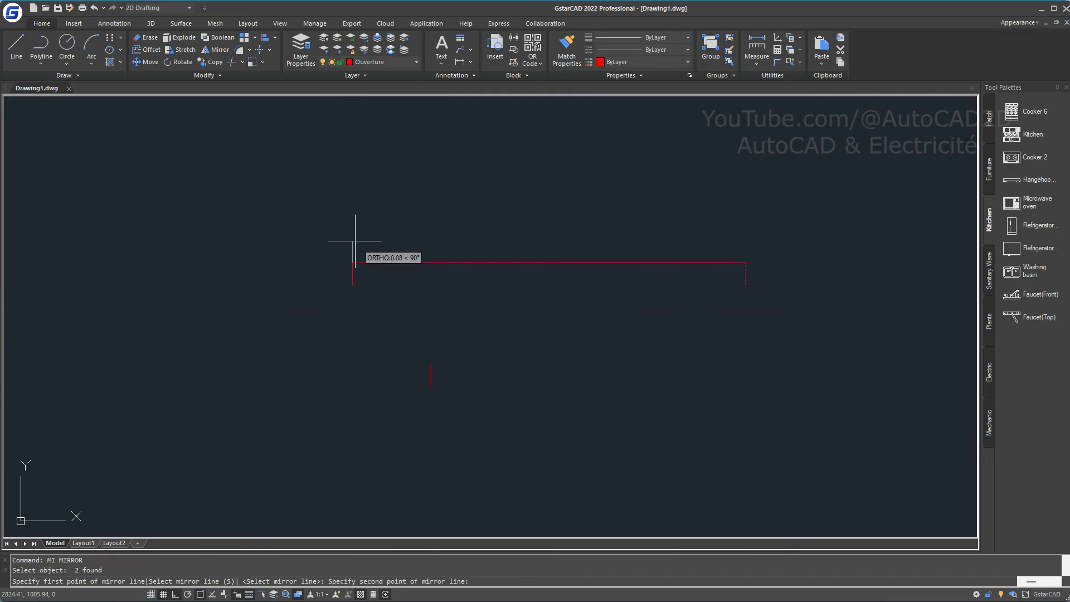
left_click(291, 248)
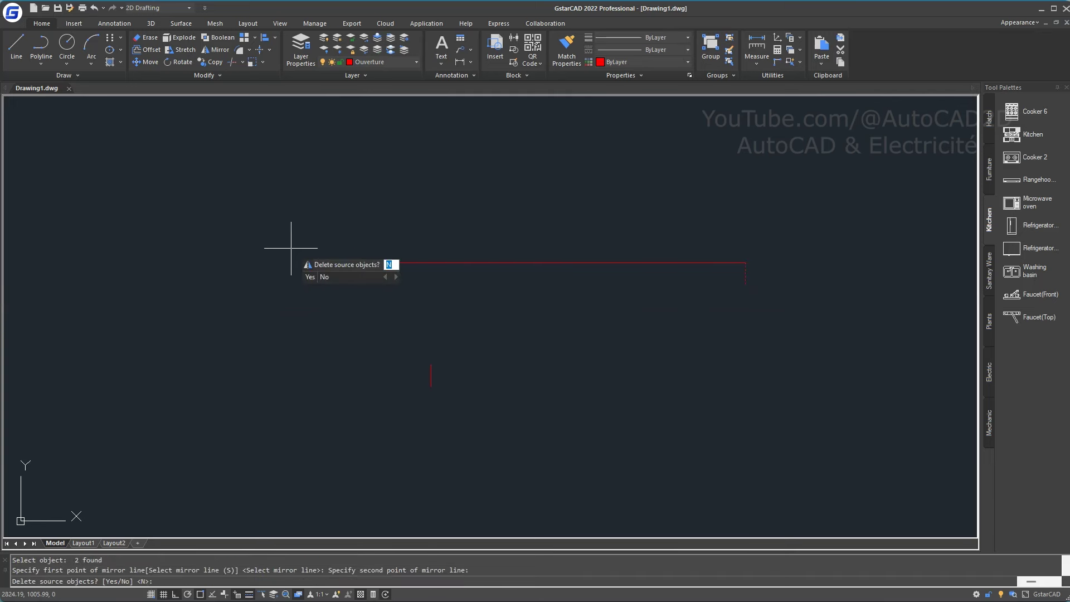
key("Return")
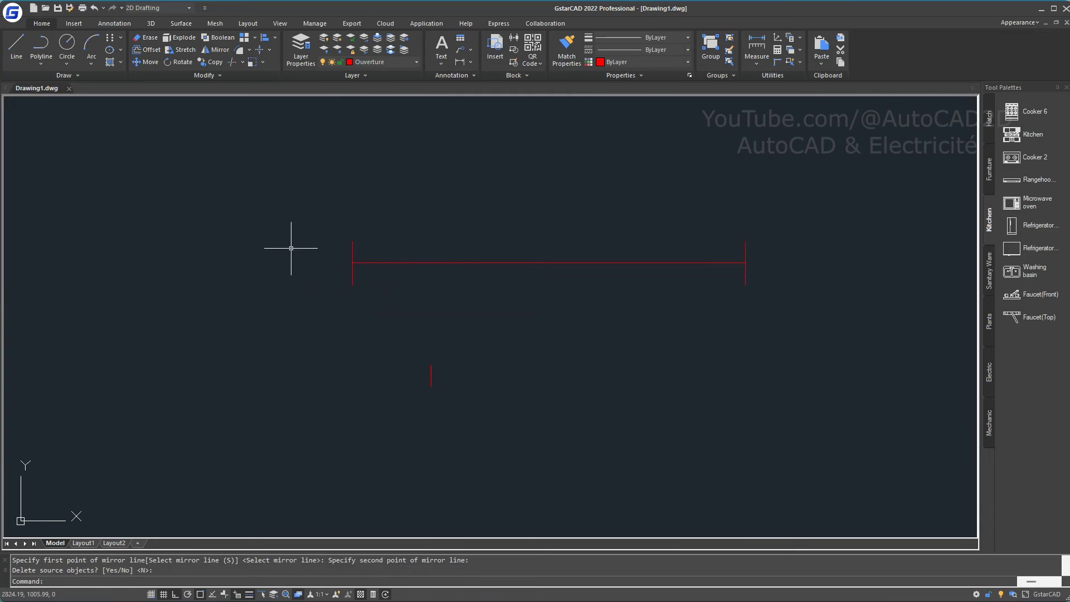
- Join the top line and both end ticks into one polyline
left_click(295, 208)
left_click(785, 328)
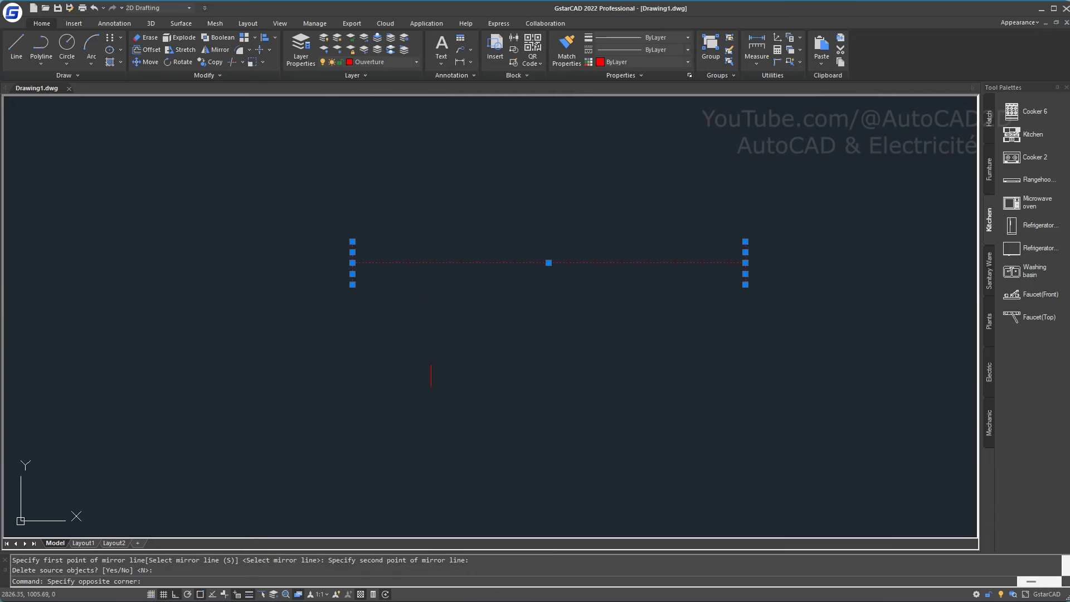
type("j")
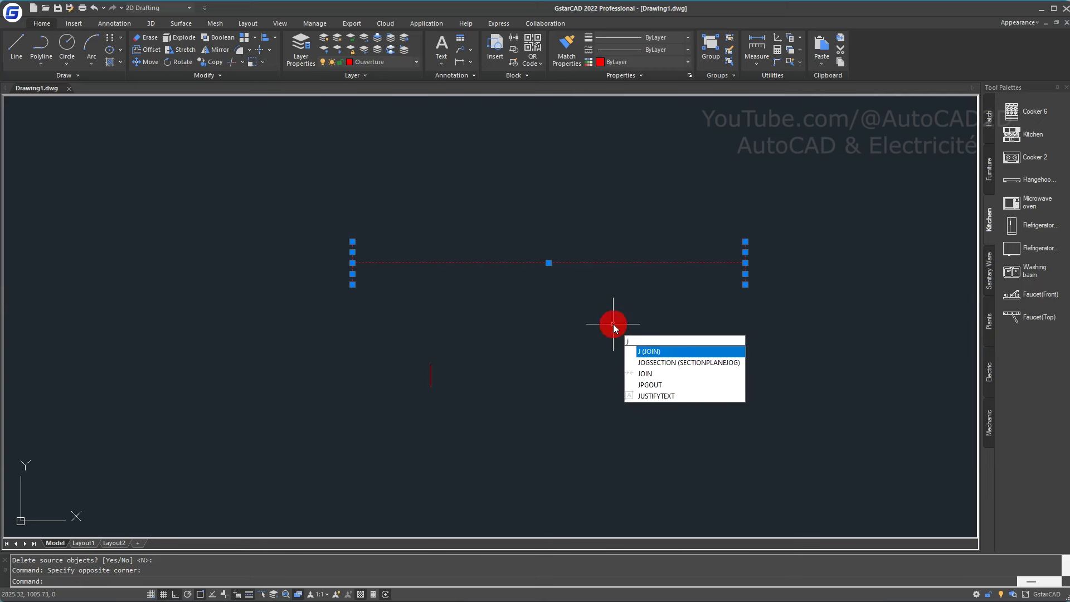
key("Return")
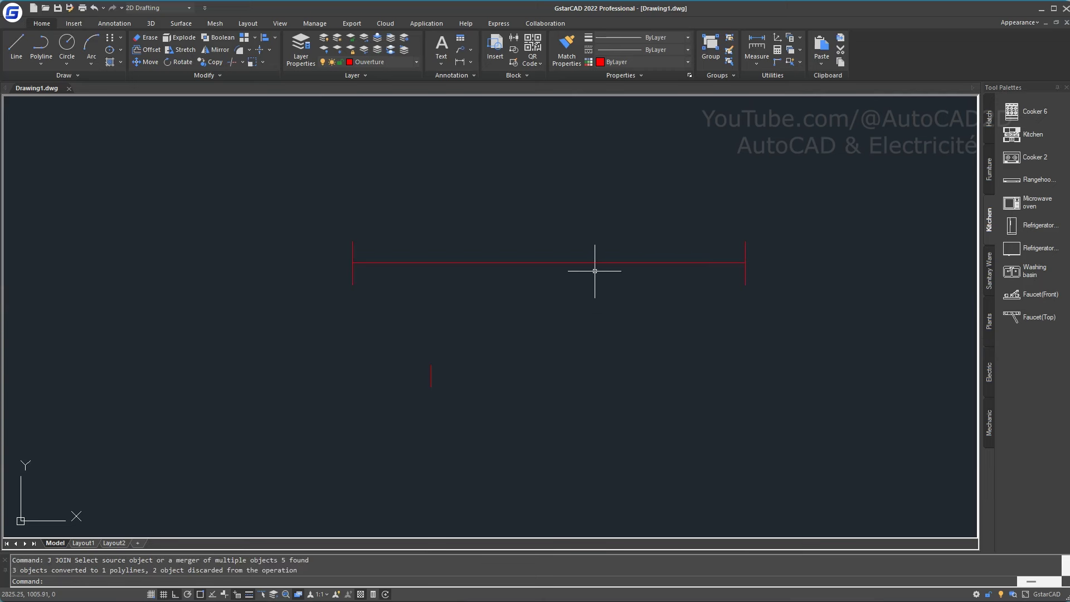
left_click(595, 264)
scroll(635, 321, "down", 2)
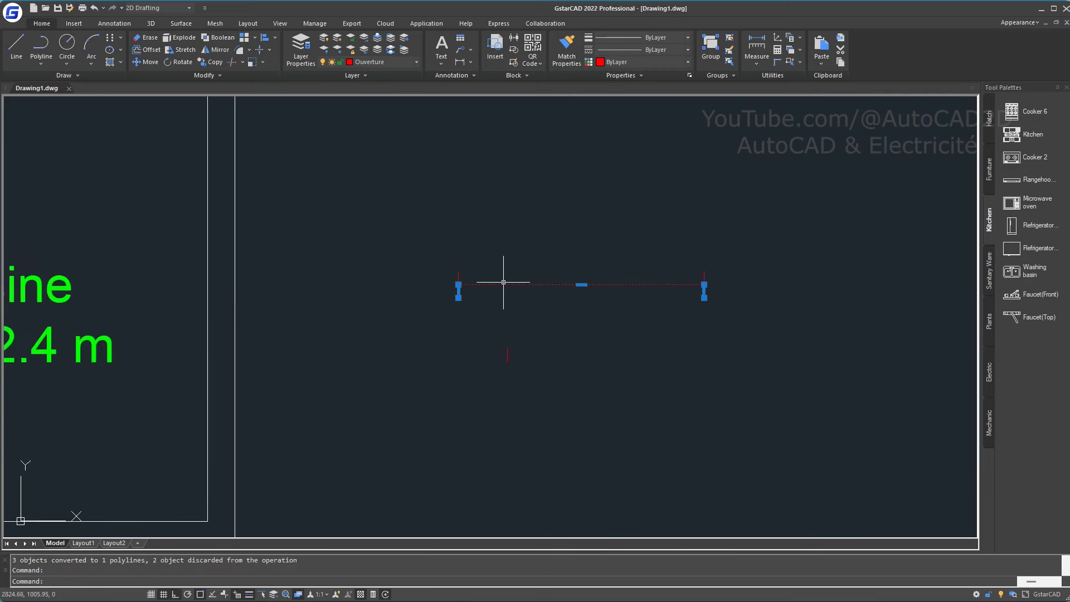
scroll(490, 283, "up", 4)
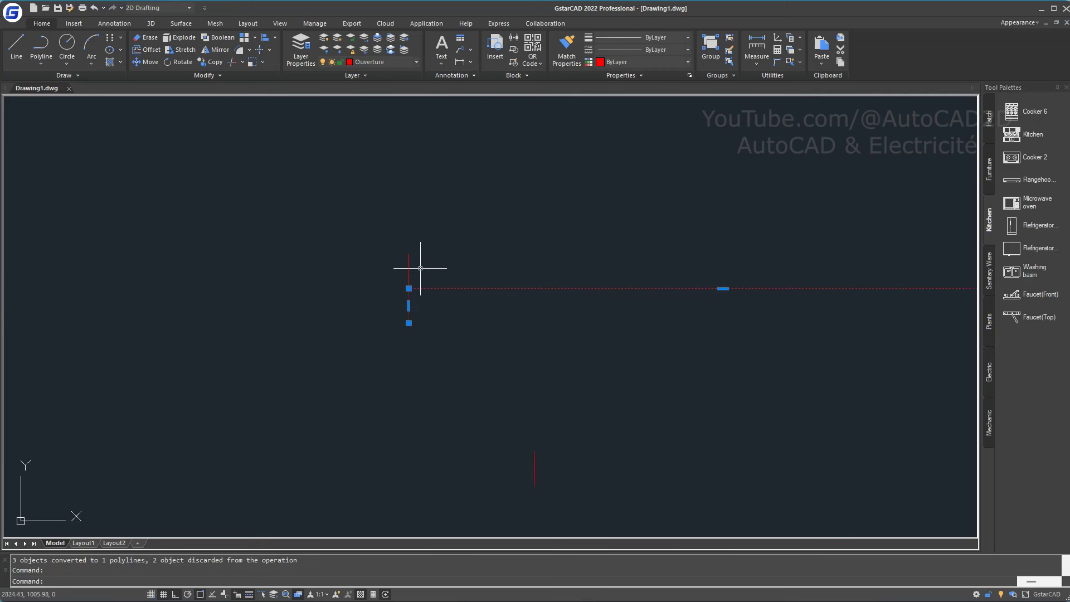
scroll(412, 266, "down", 4)
- Retry joining the symbol's lines, cancel, then select the whole red window symbol
left_click(688, 310)
left_click(386, 234)
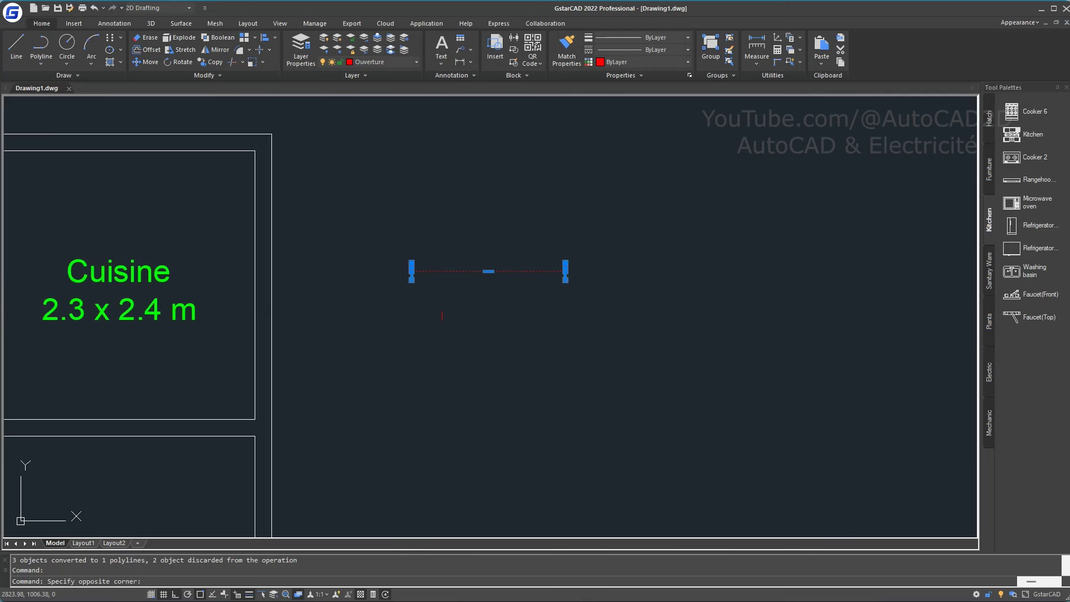
type("j")
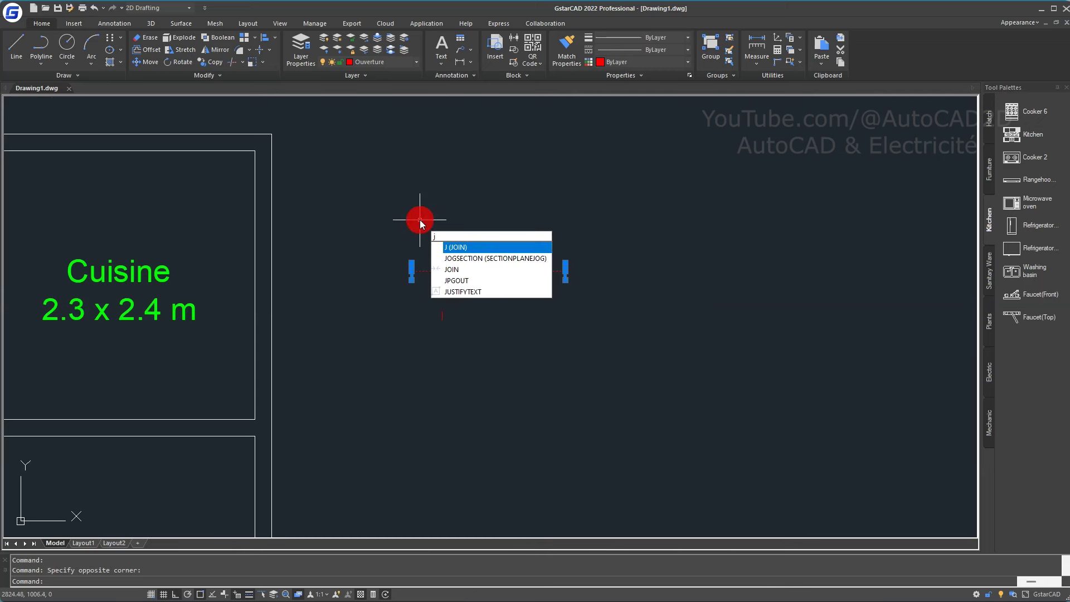
key("Return")
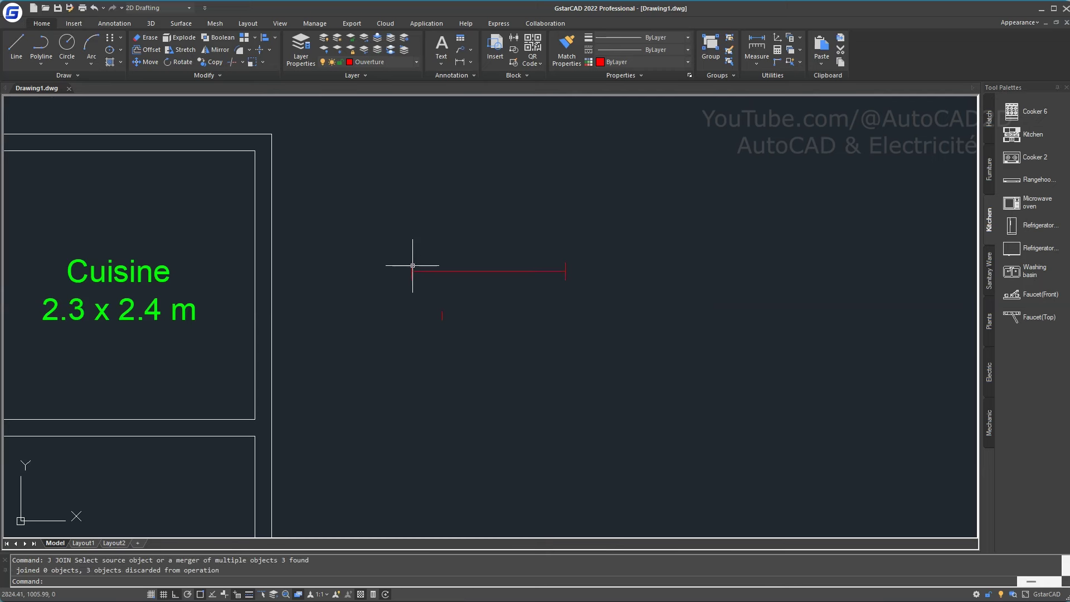
key("Escape")
scroll(462, 272, "up", 4)
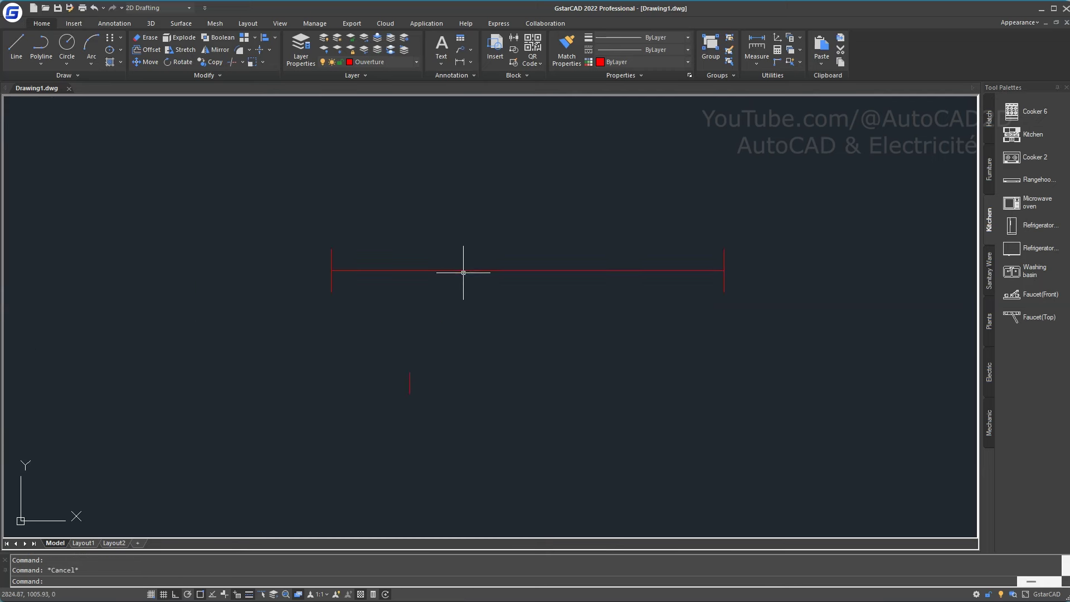
left_click(771, 334)
left_click(273, 208)
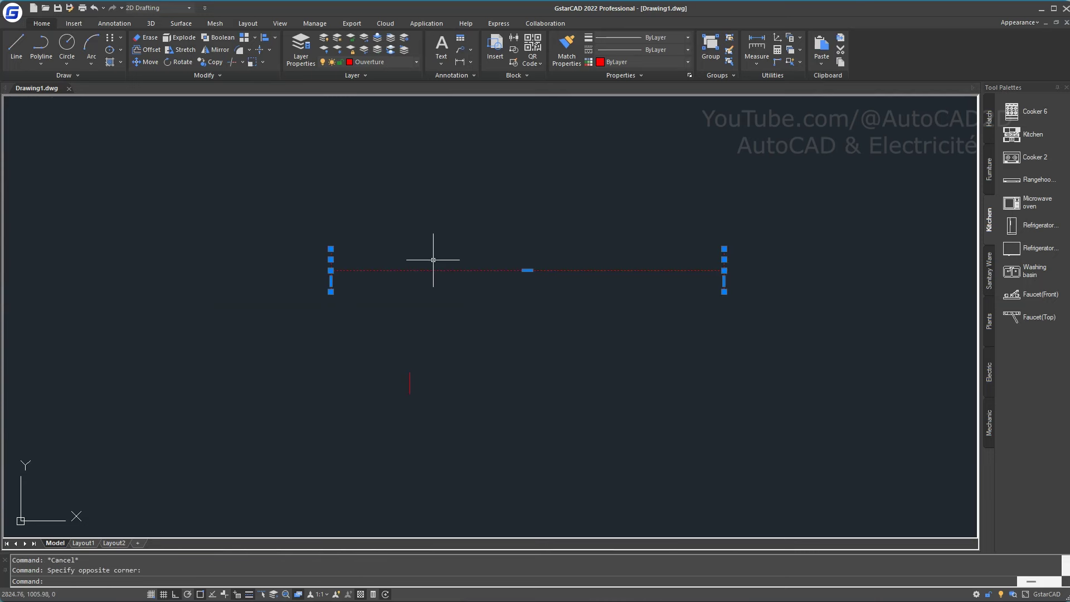
- Open Block Definition with B, name the block Fenetre, and go pick its base point
type("b")
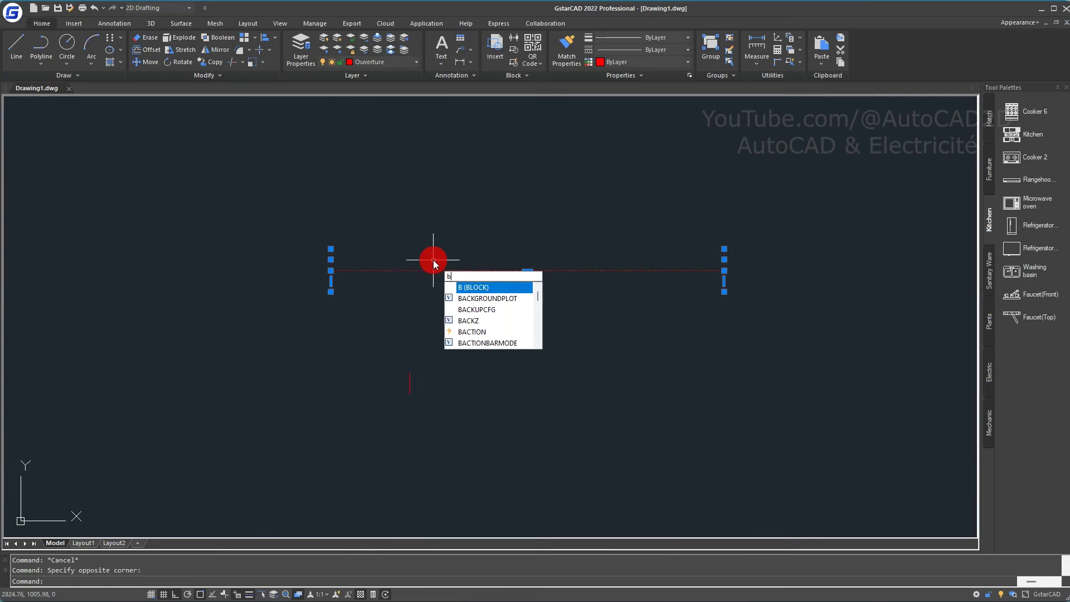
key("Return")
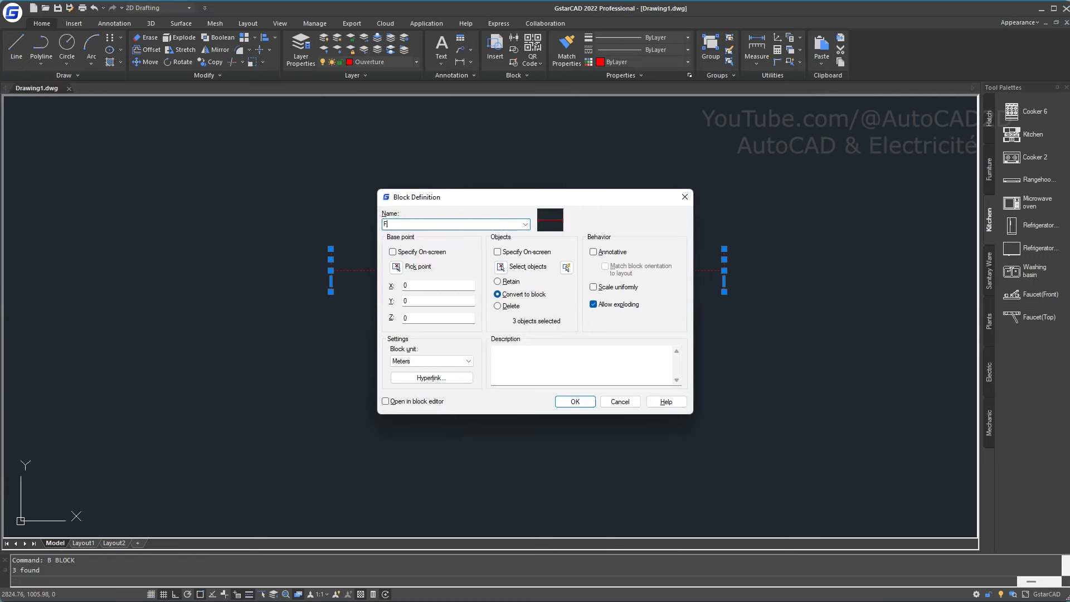
type("Fenetre")
left_click(396, 266)
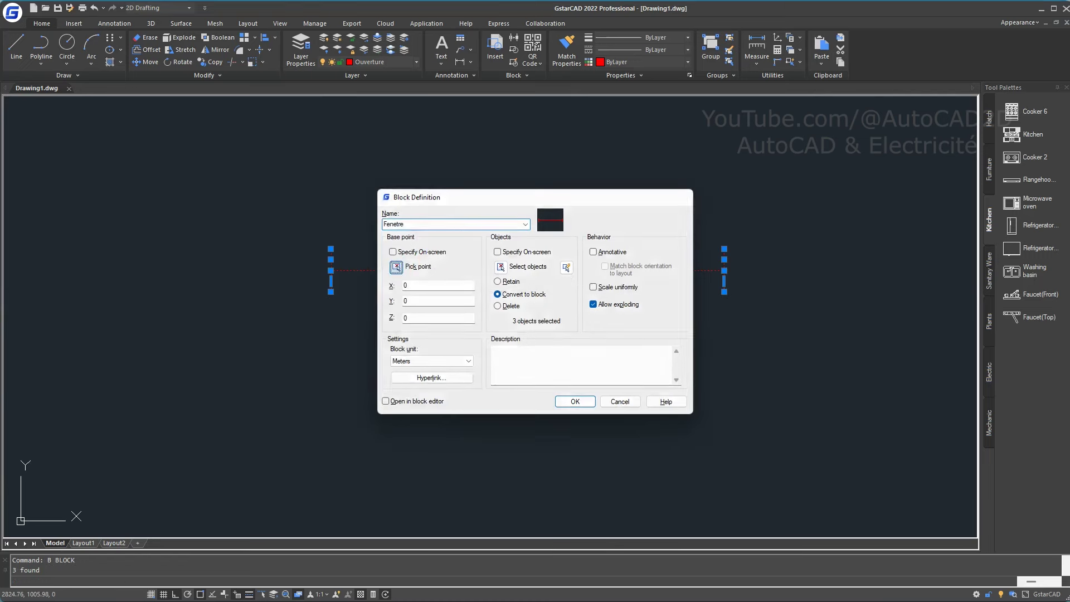
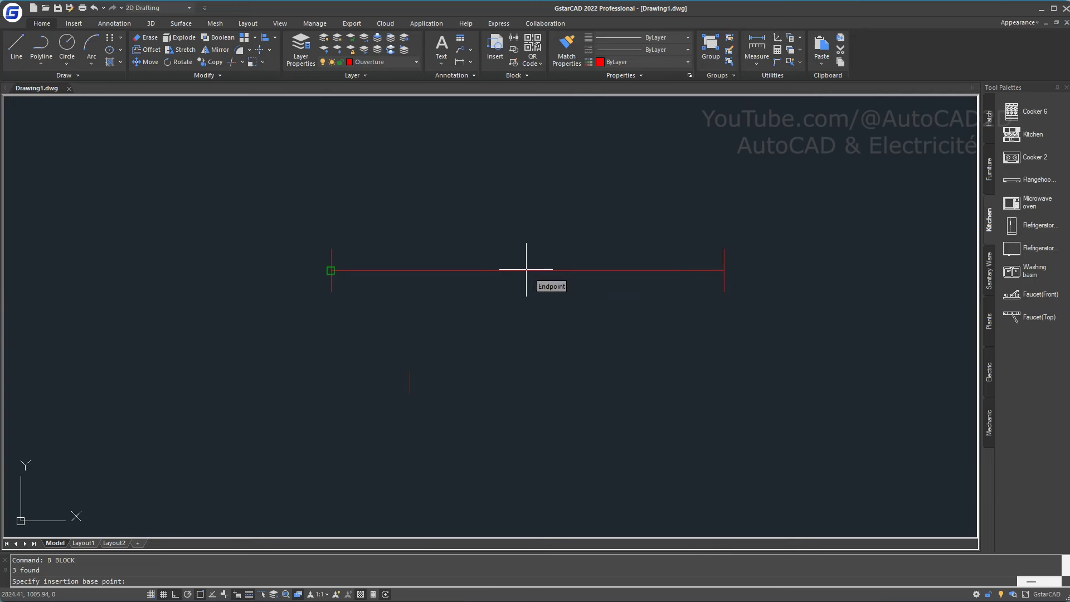
- Make the three red window lines a block named Fenetre, with its base point at the left end
left_click(328, 288)
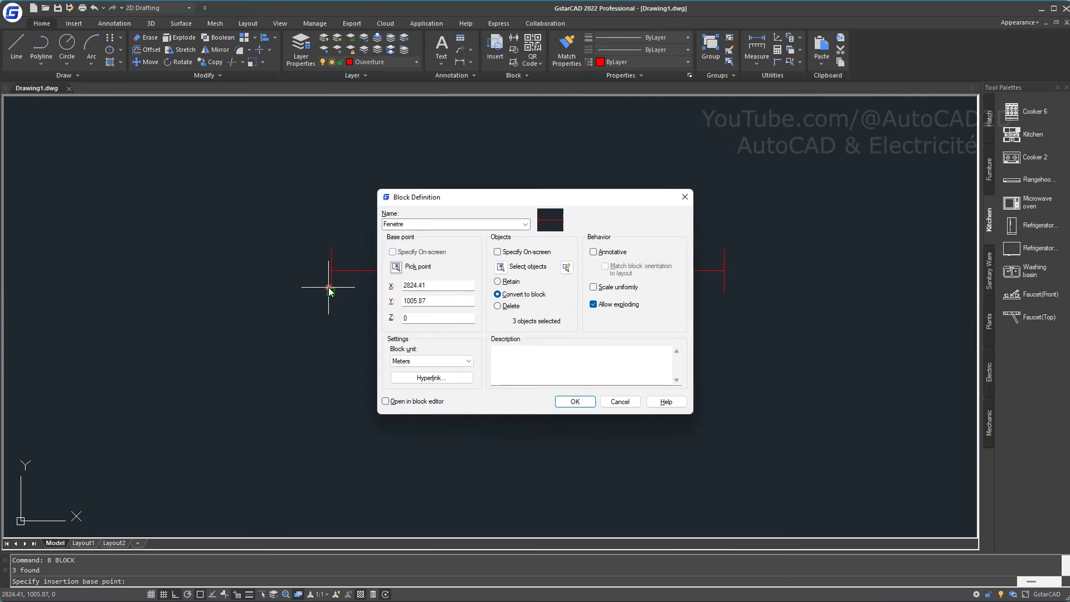
left_click(573, 400)
scroll(732, 318, "down", 2)
left_click(769, 307)
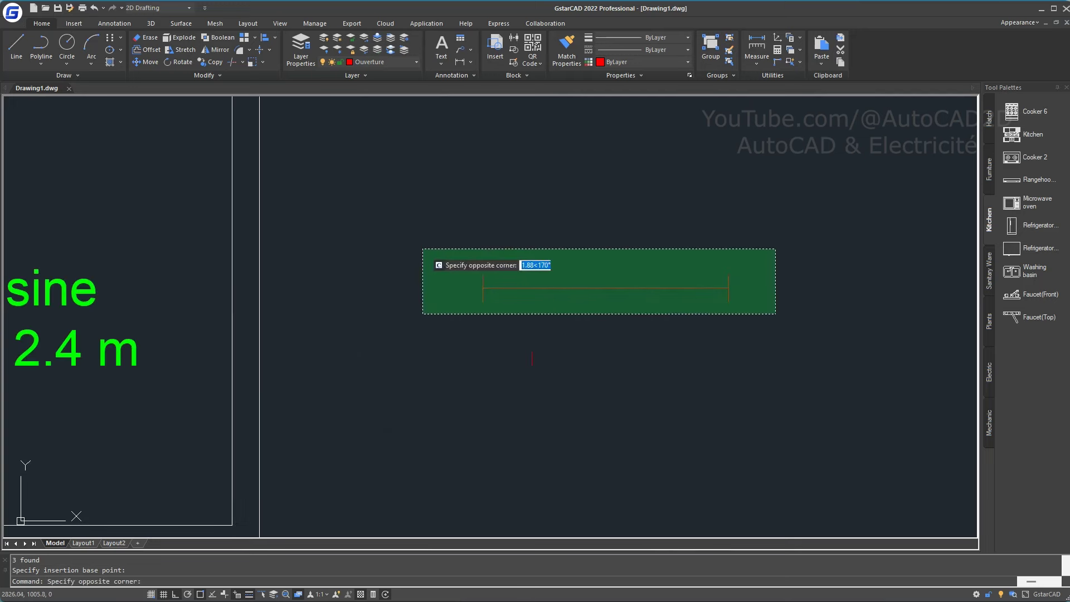
left_click(401, 244)
left_click(78, 44)
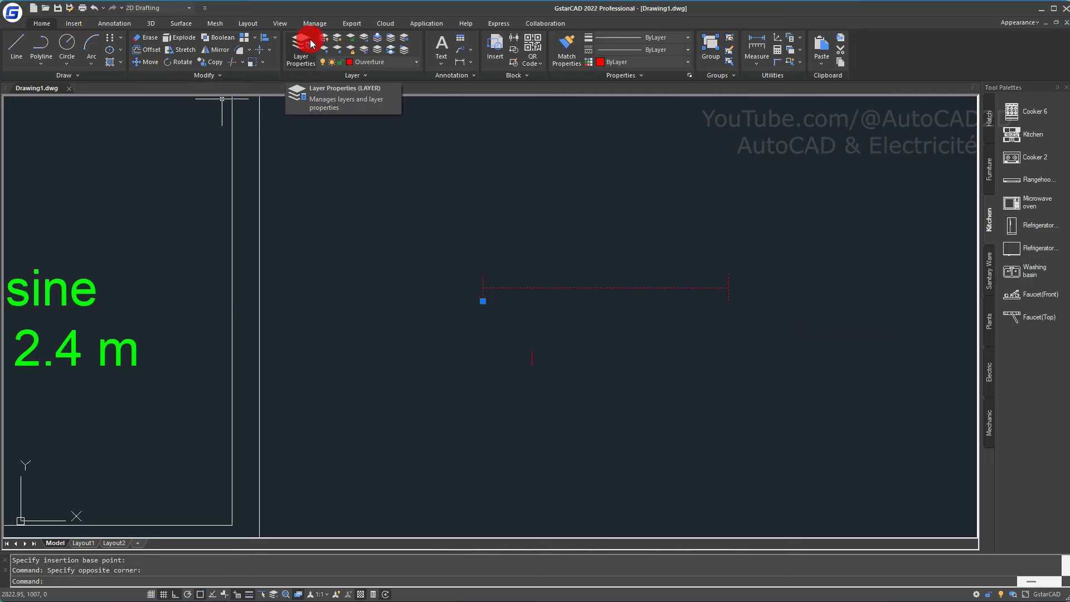
- Copy the window from its left end onto the Cuisine and Chambre 2 top walls
type("c")
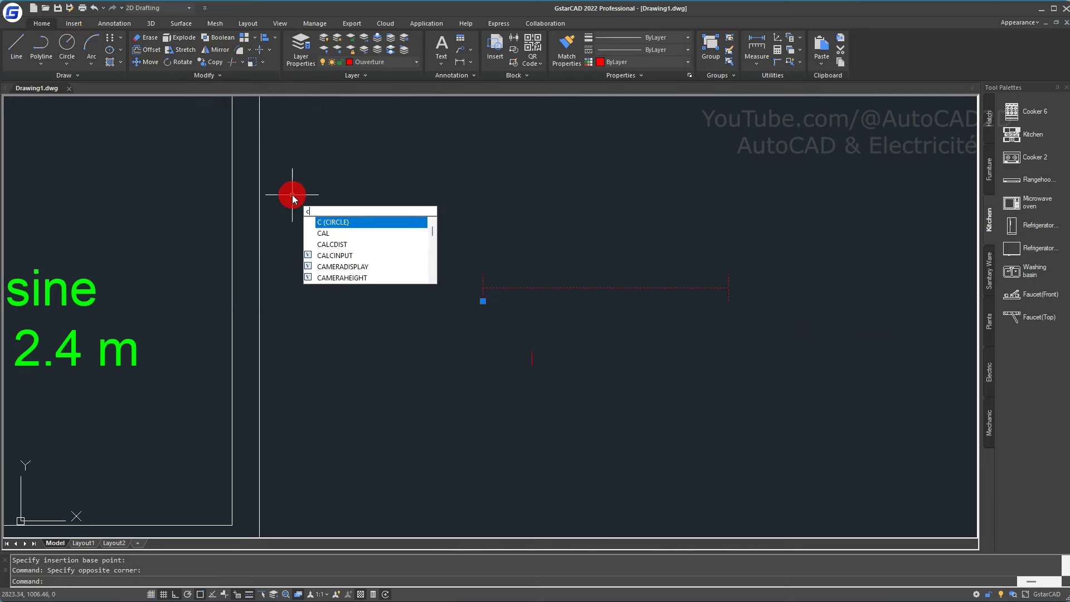
type("op")
key("Return")
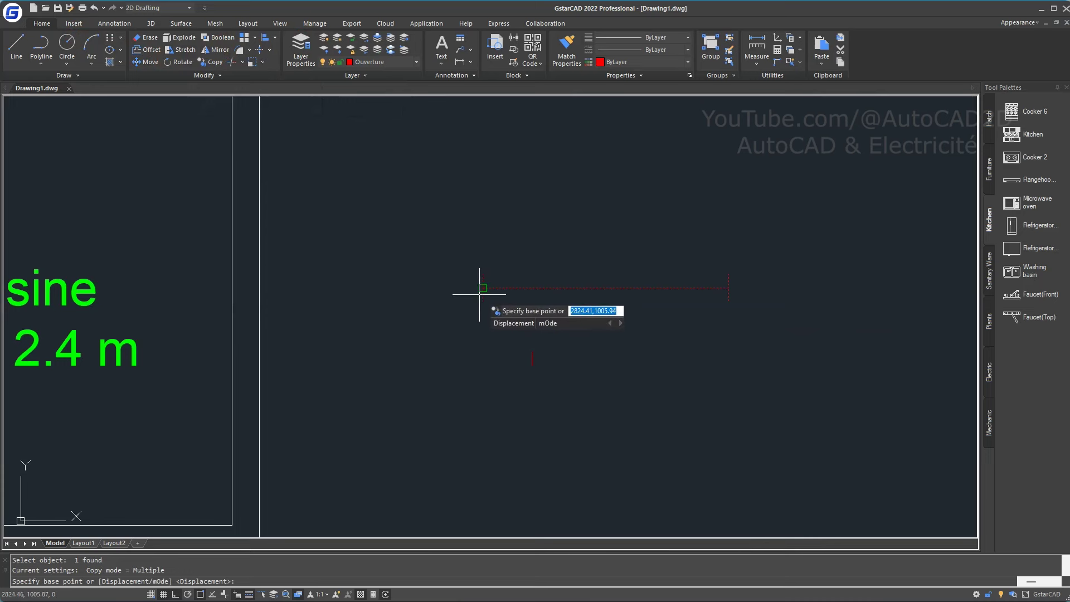
left_click(481, 295)
scroll(390, 335, "down", 3)
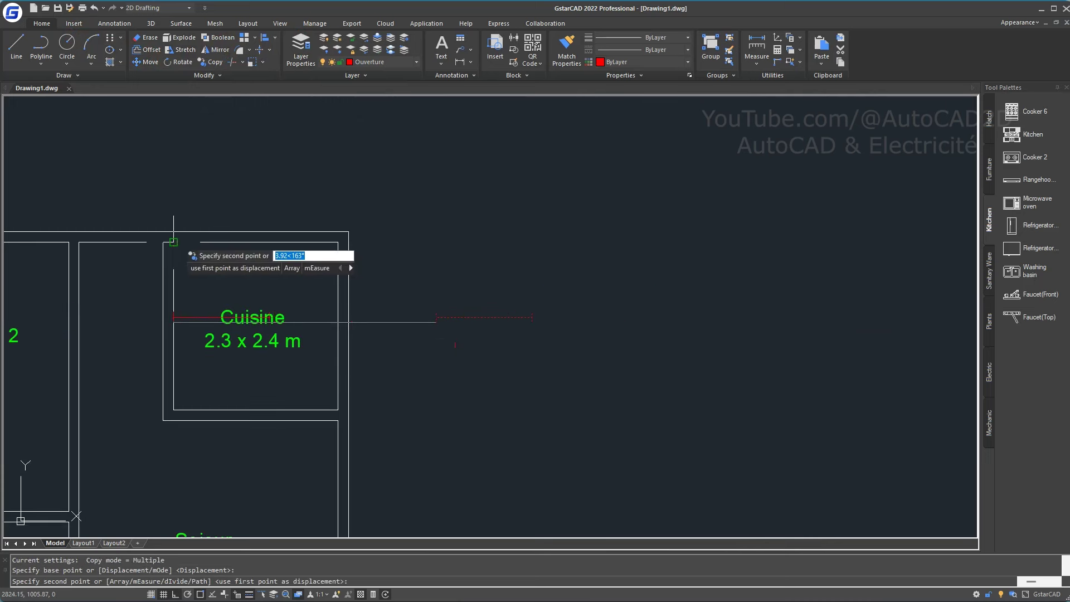
middle_click_drag(226, 253, 472, 221)
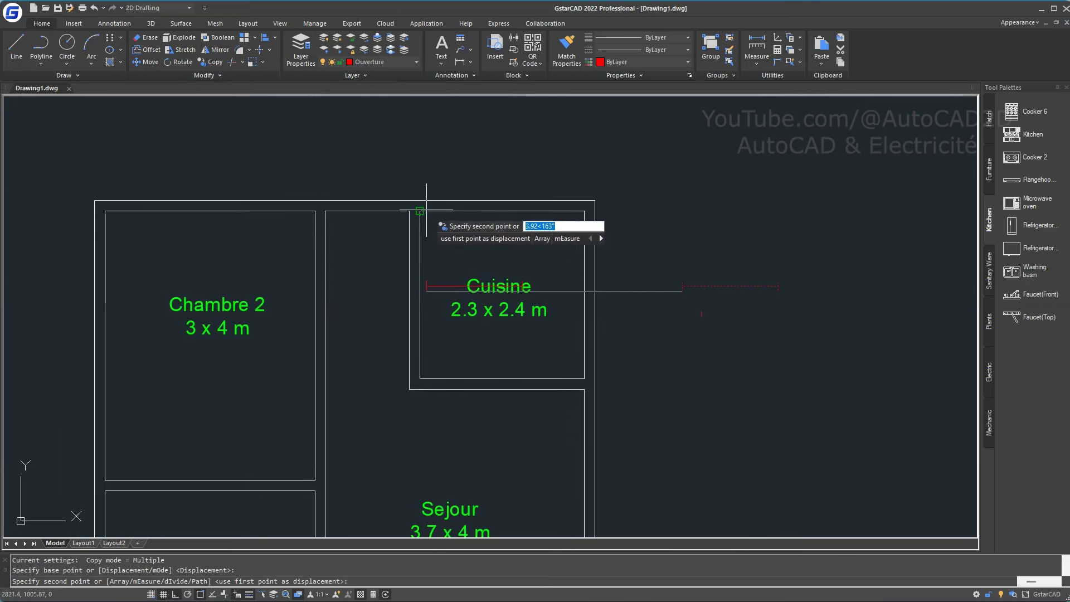
left_click(419, 204)
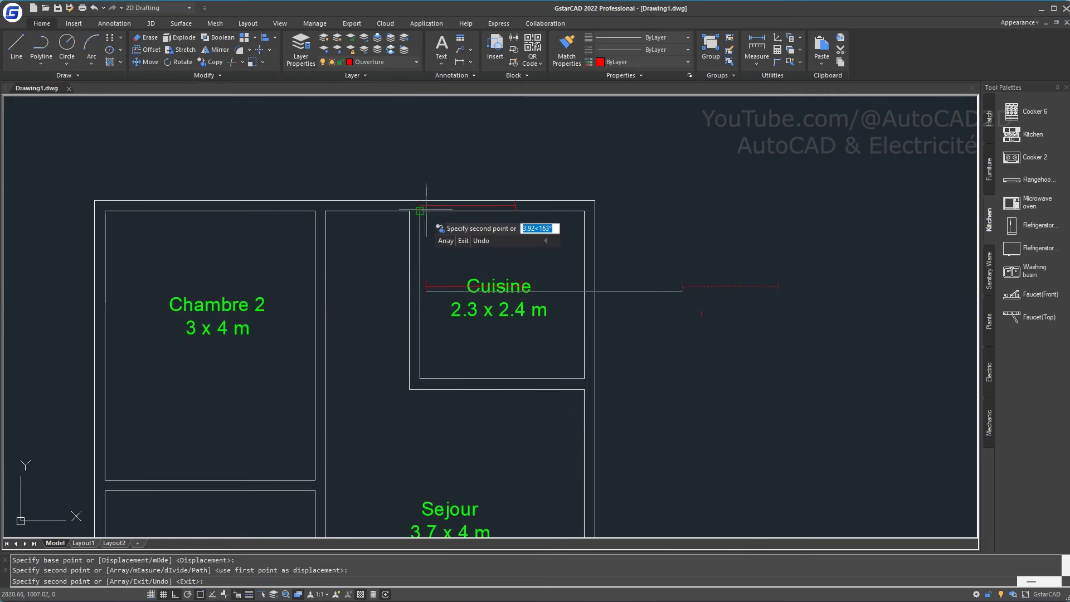
left_click(104, 211)
- Add window copies on the Chambre 1 and Sejour bottom walls, then end COPY
middle_click_drag(207, 401, 233, 298)
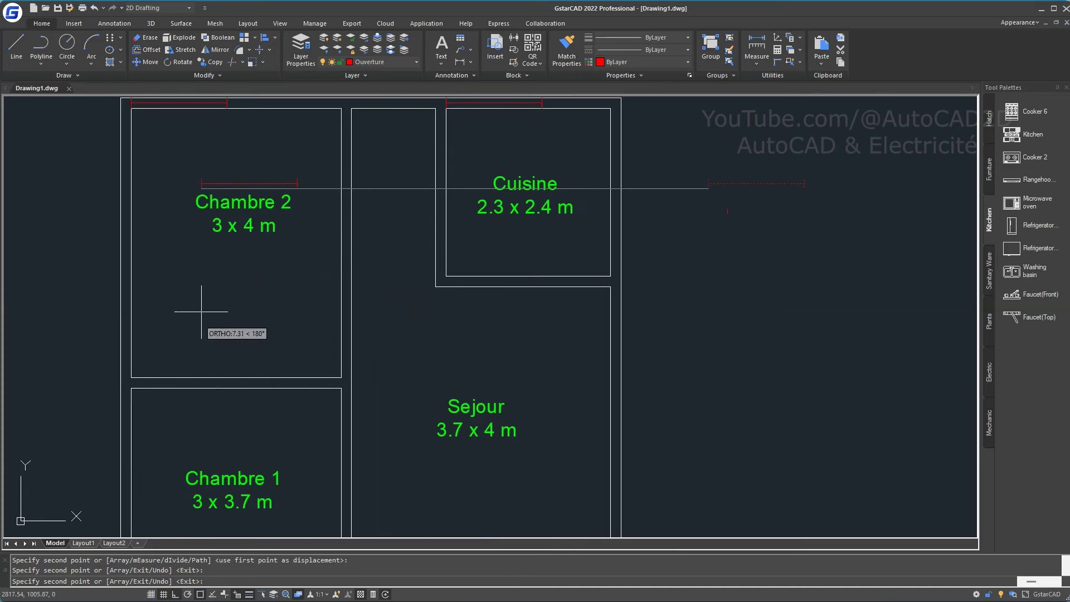
scroll(150, 387, "down", 2)
middle_click_drag(234, 353, 238, 327)
scroll(239, 326, "down", 2)
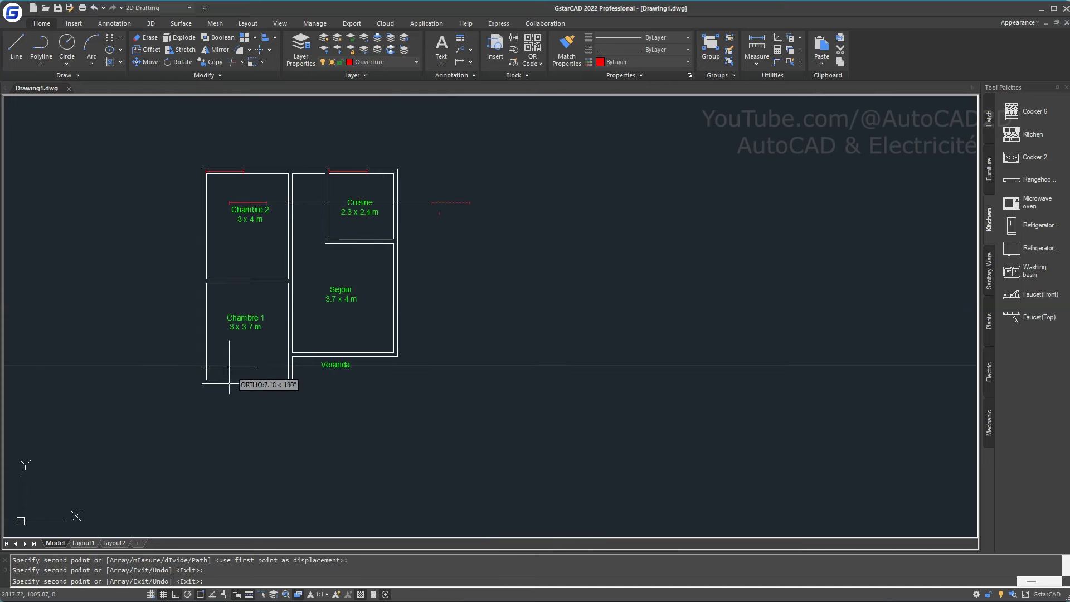
scroll(201, 384, "up", 3)
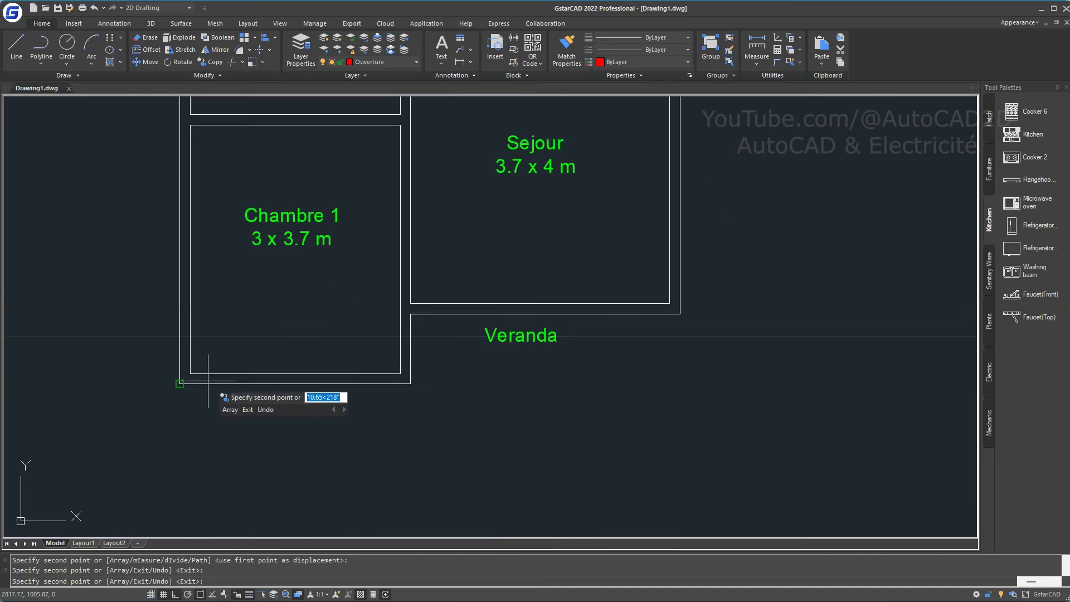
left_click(180, 384)
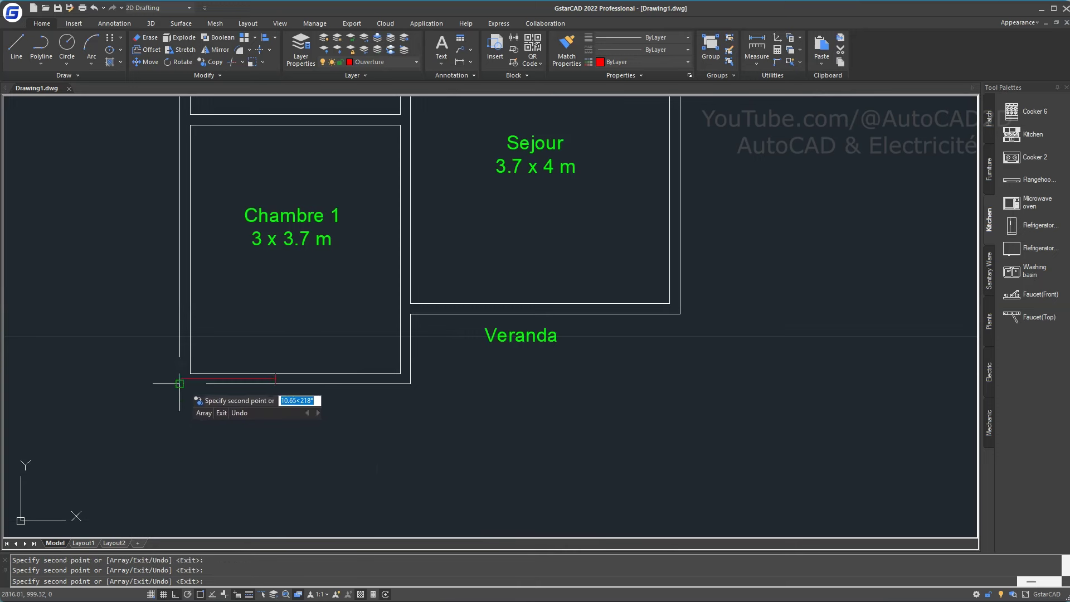
left_click(410, 314)
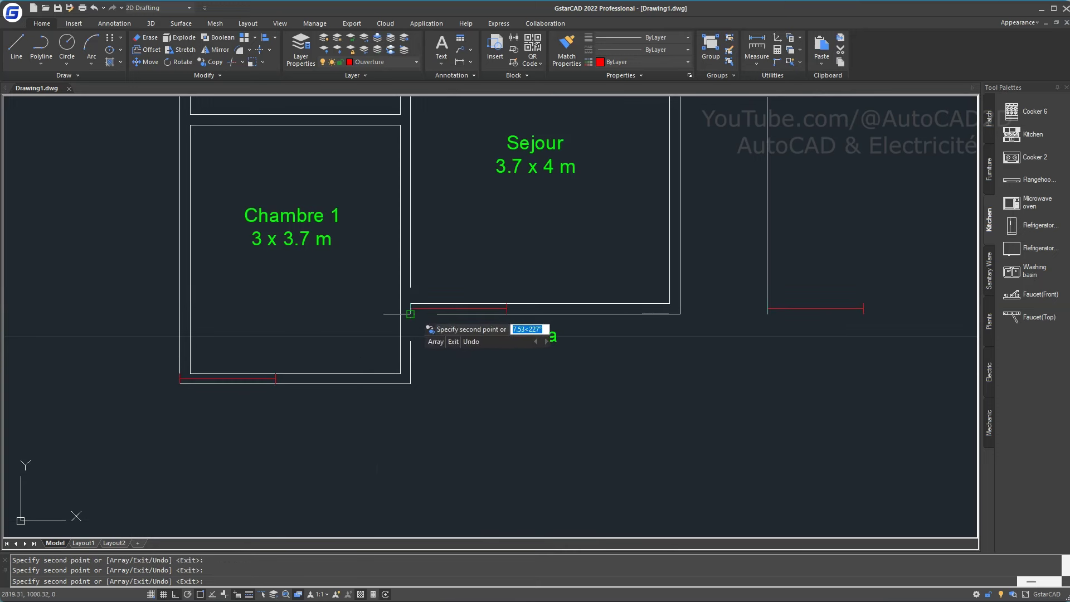
right_click(549, 374)
left_click(587, 384)
scroll(587, 375, "down", 5)
mouse_move(580, 363)
middle_mouse_down()
mouse_move(496, 437)
mouse_move(508, 424)
middle_mouse_up()
scroll(339, 233, "up", 4)
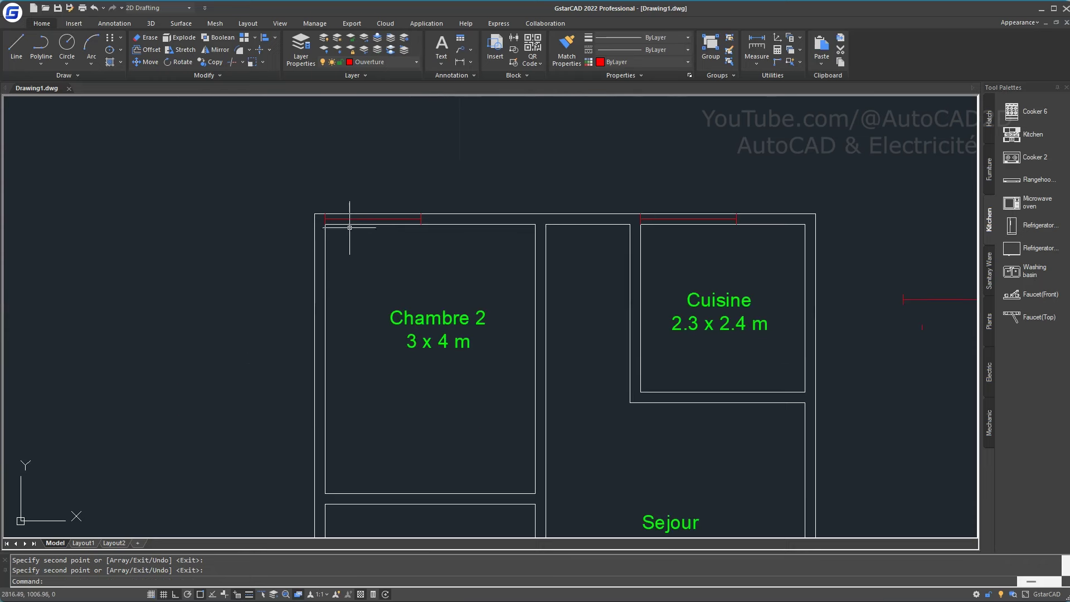
- Select a window block and the top outer wall to check their layers
scroll(458, 471, "down", 4)
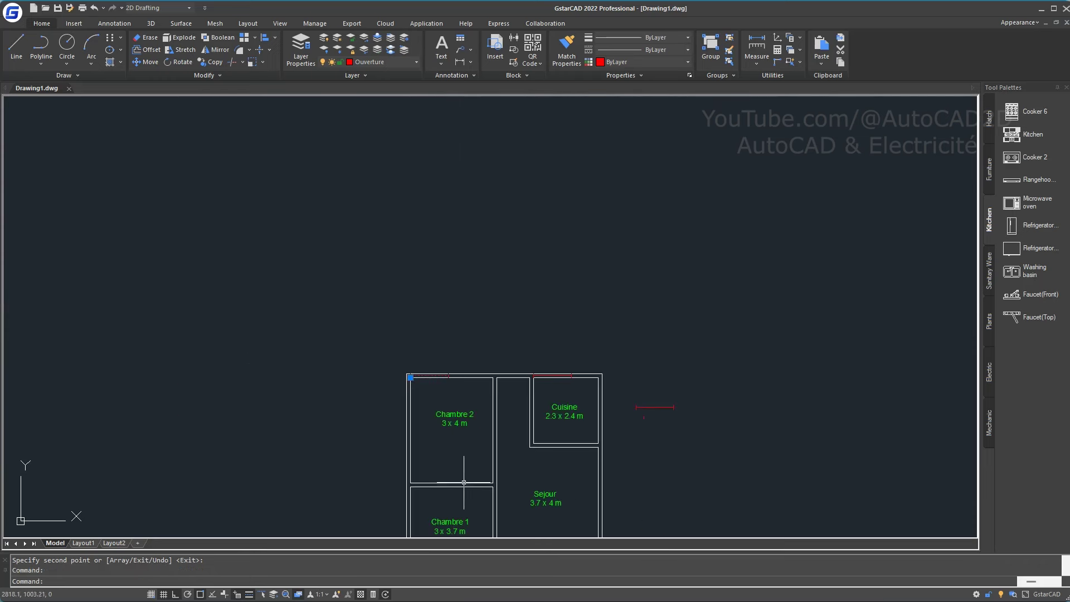
middle_click_drag(440, 454, 390, 260)
left_click(388, 409)
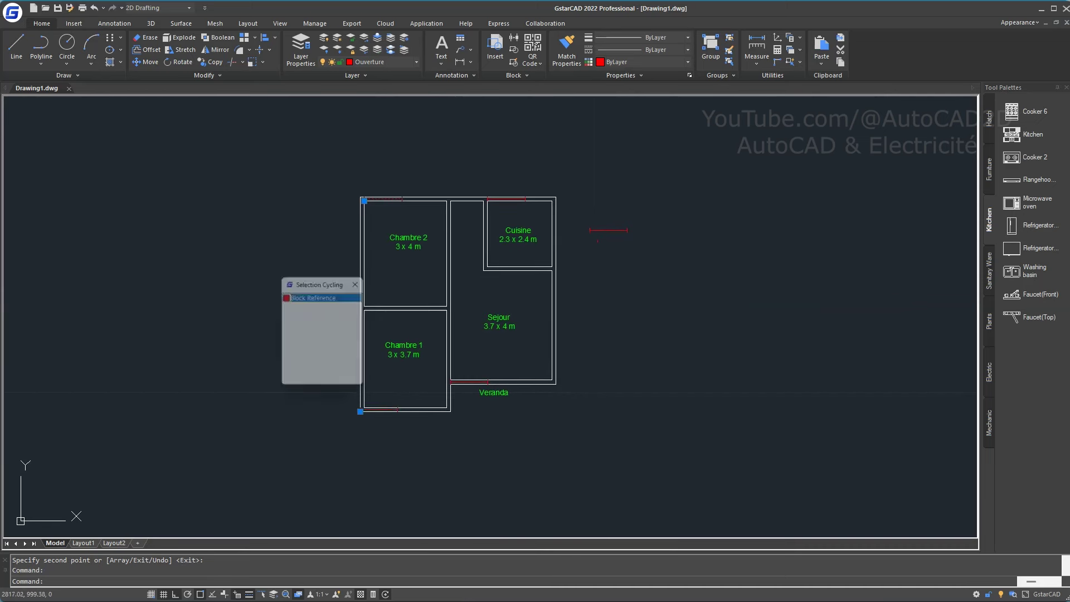
left_click(304, 297)
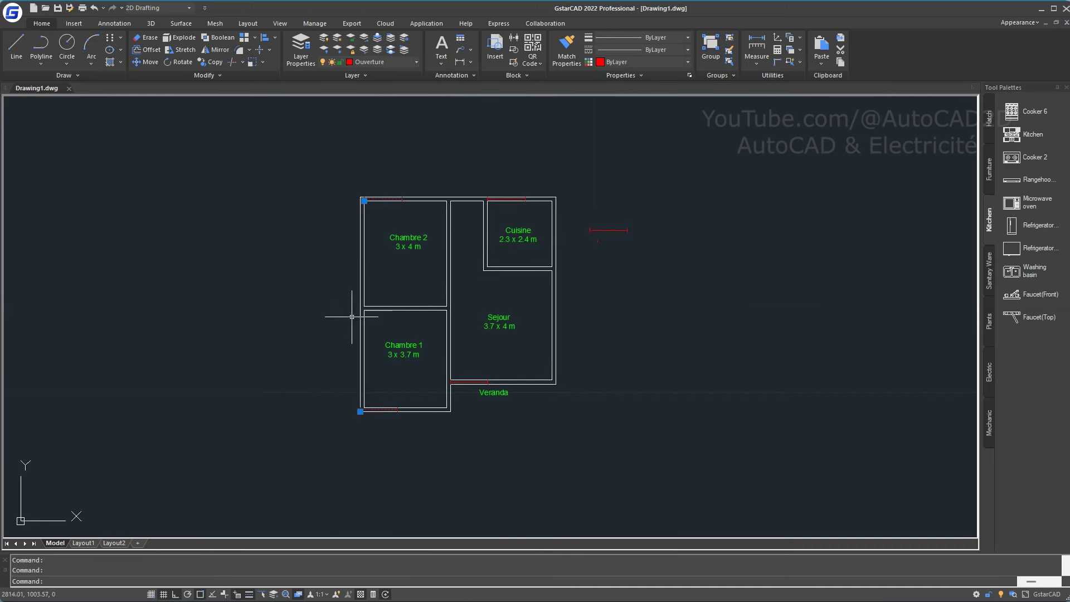
scroll(485, 381, "up", 4)
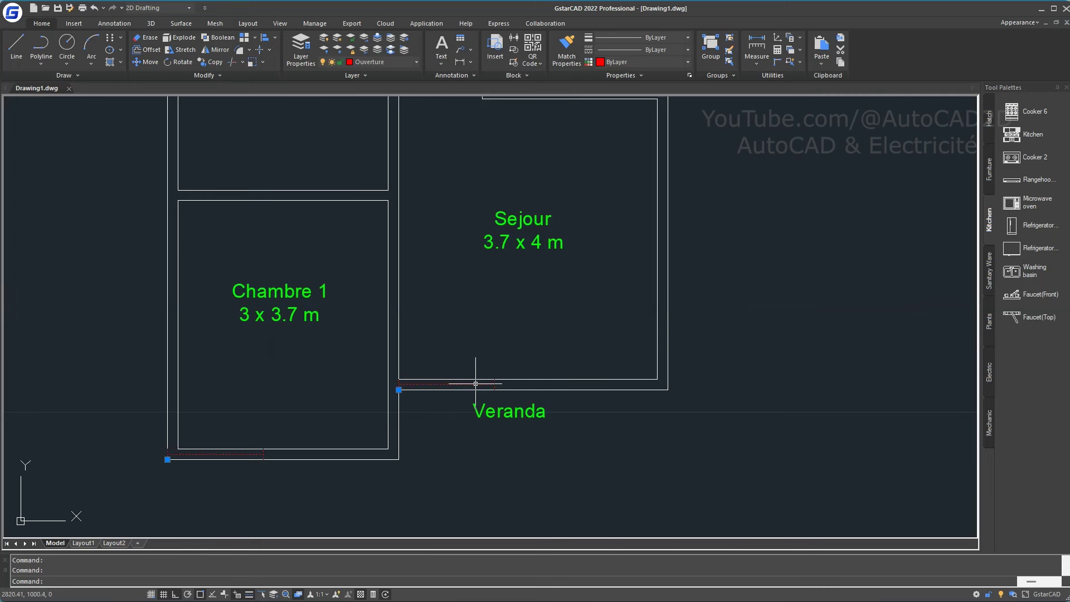
scroll(549, 327, "down", 4)
scroll(520, 248, "up", 2)
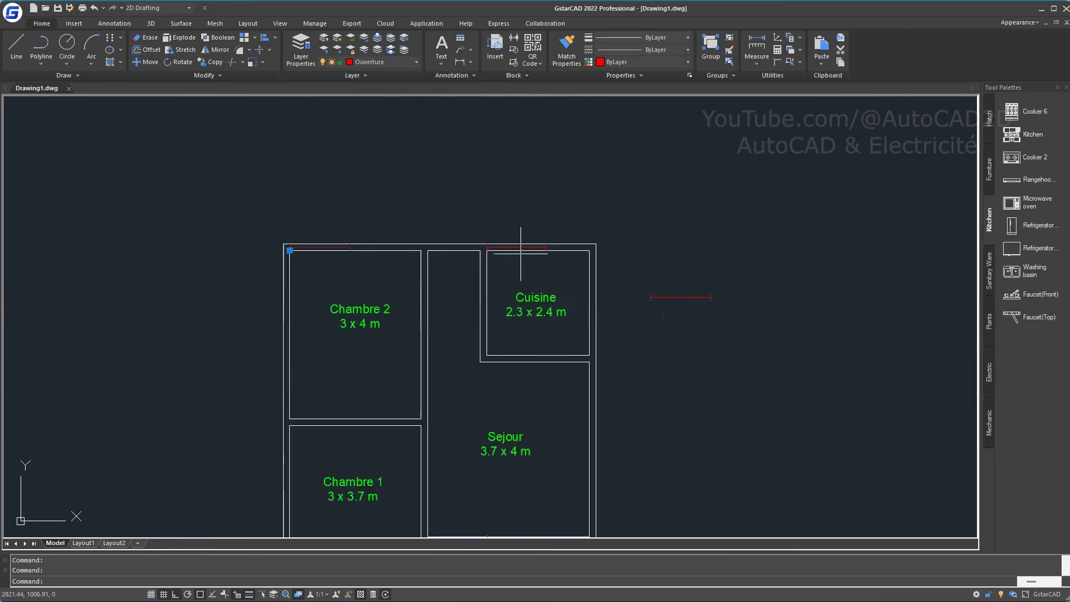
scroll(520, 250, "up", 2)
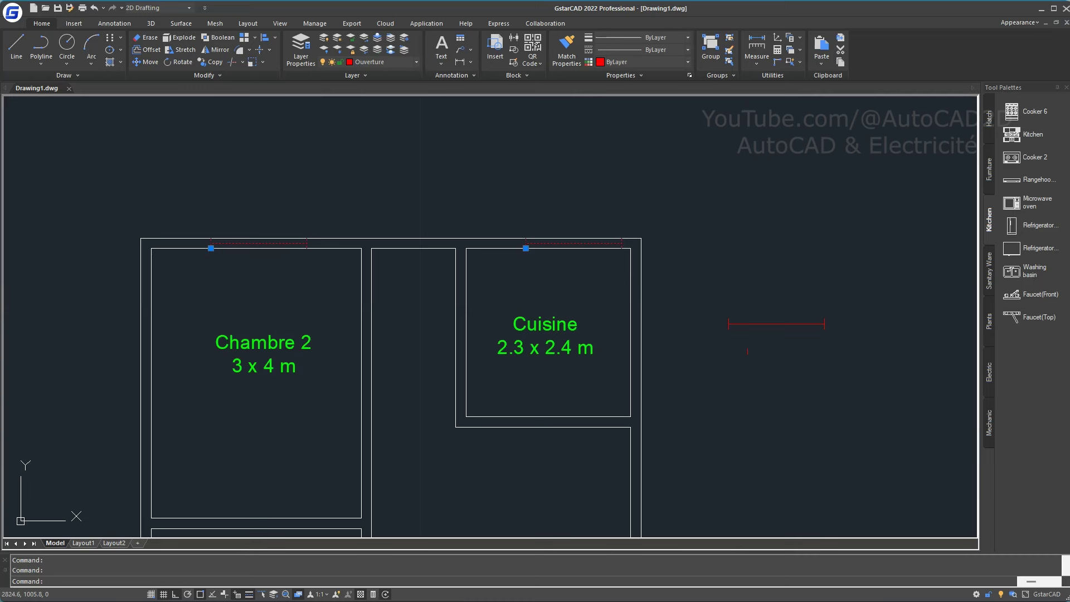
left_click(576, 238)
left_click(575, 244)
key("Escape")
- Erase the stray window symbol right of Cuisine using a crossing selection
scroll(624, 420, "down", 5)
middle_click_drag(561, 410, 525, 265)
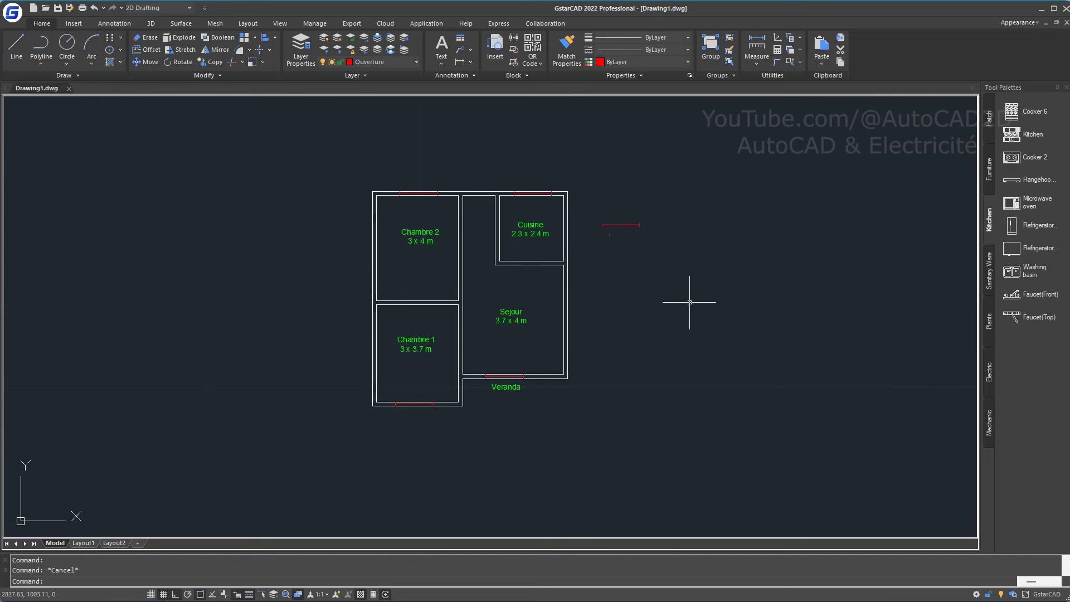
left_click(720, 307)
left_click(584, 173)
key("Delete")
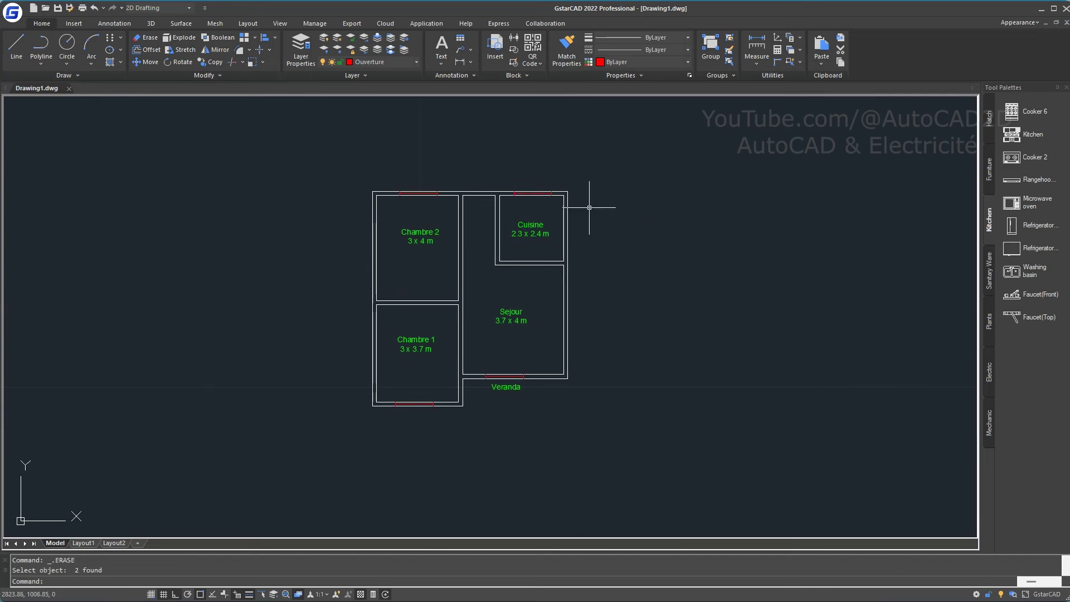
scroll(439, 322, "up", 2)
left_click(473, 281)
- Show the Furniture palette and browse its bed, sofa and lamp blocks
middle_click_drag(472, 281, 463, 307)
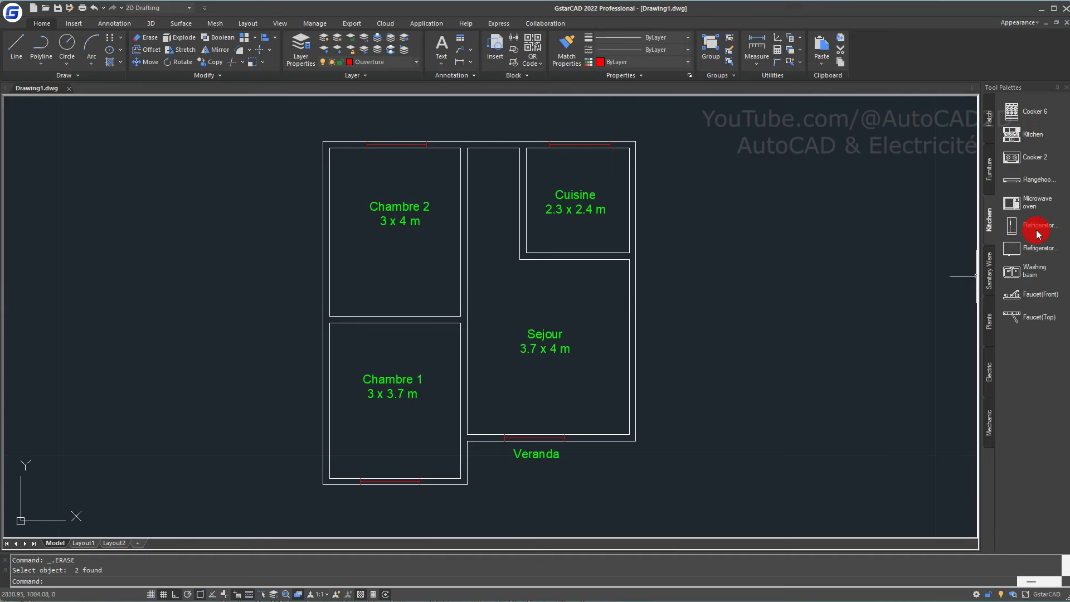
left_click(989, 177)
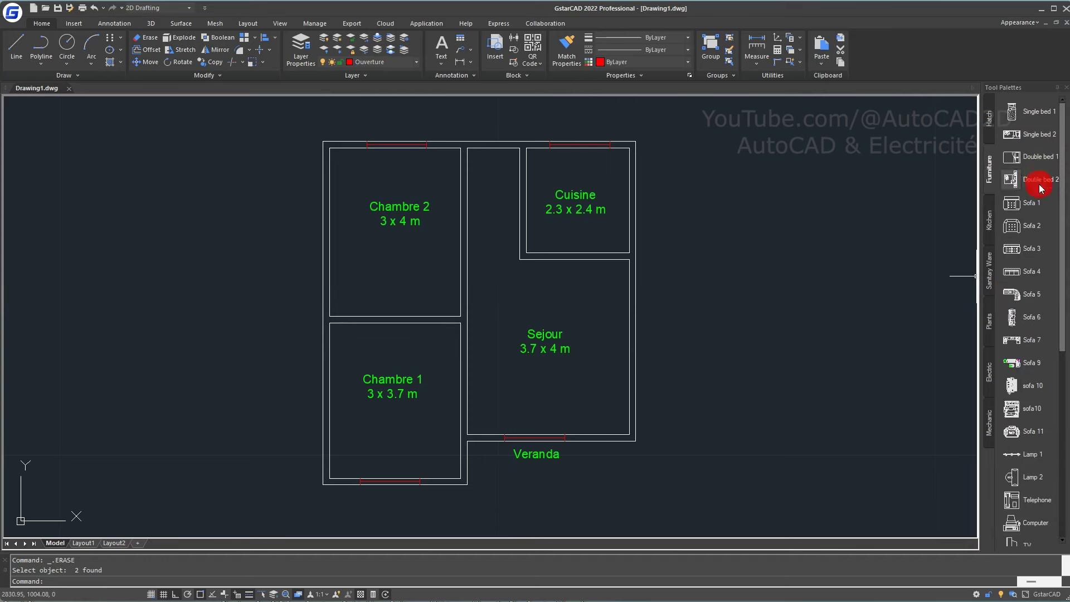
mouse_move(1025, 203)
left_mouse_down()
mouse_move(1038, 206)
mouse_move(1023, 205)
left_mouse_up()
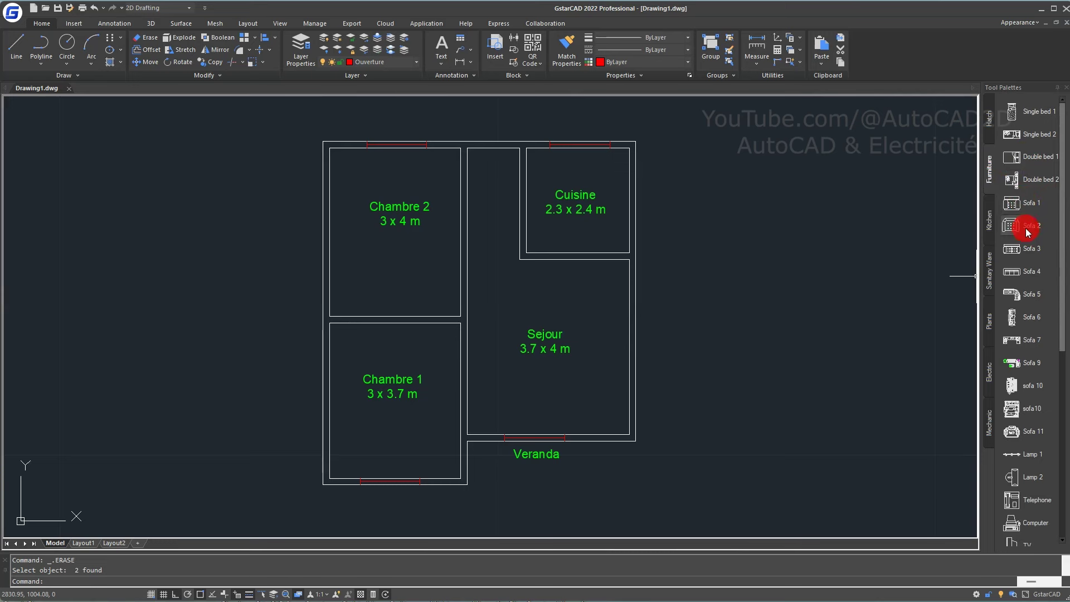
scroll(1027, 228, "down", 1)
scroll(1027, 235, "down", 2)
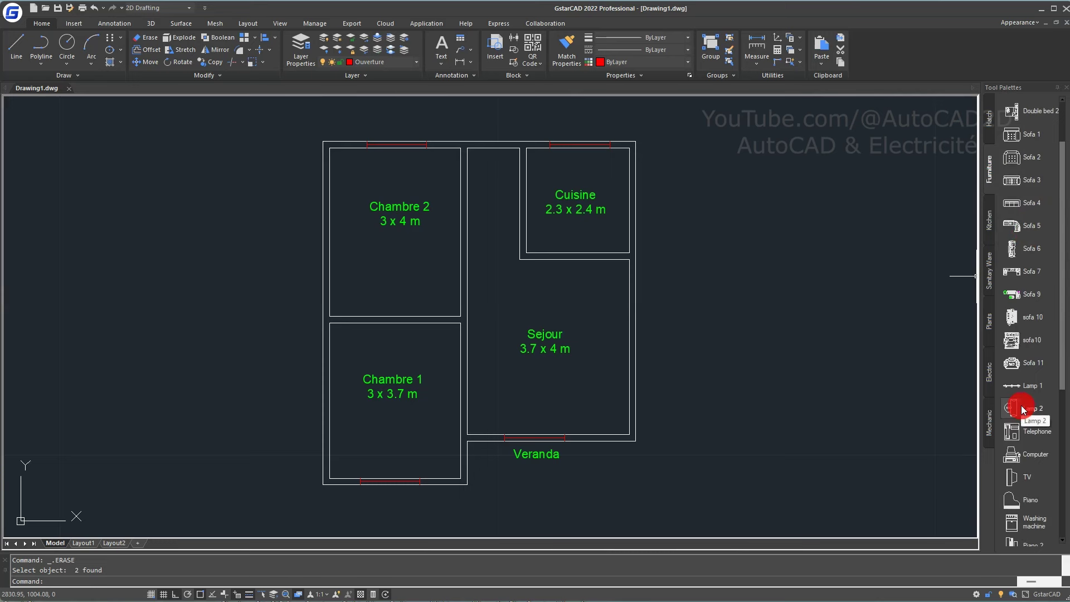
scroll(805, 405, "down", 3)
scroll(805, 406, "down", 2)
middle_click_drag(782, 406, 477, 393)
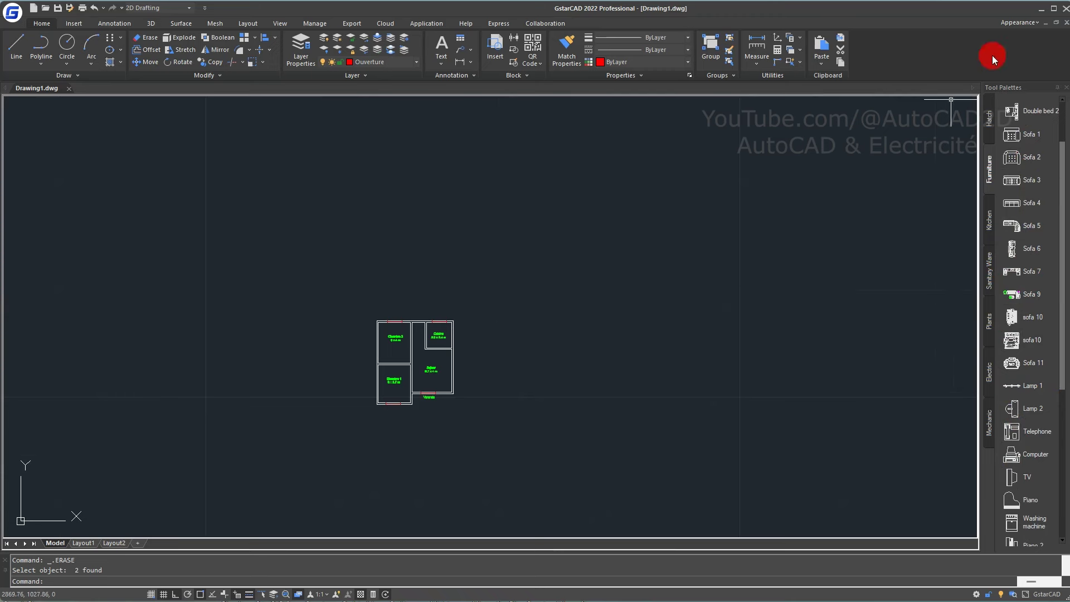
- Place the Double bed 2 block in the drawing, cancelling the attribute edit
left_click_drag(1011, 109, 724, 327)
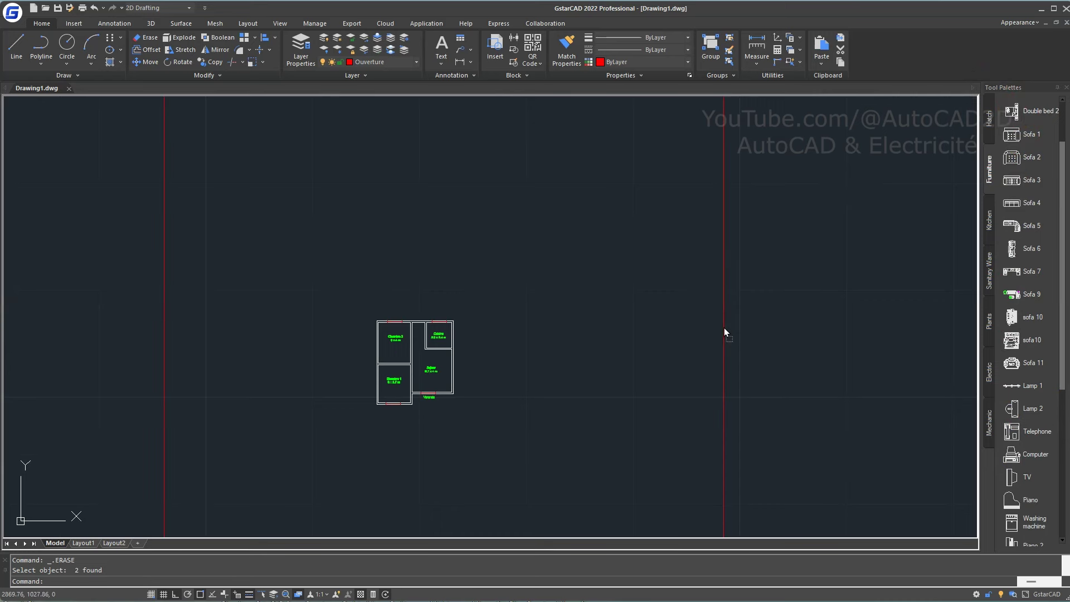
left_click(724, 329)
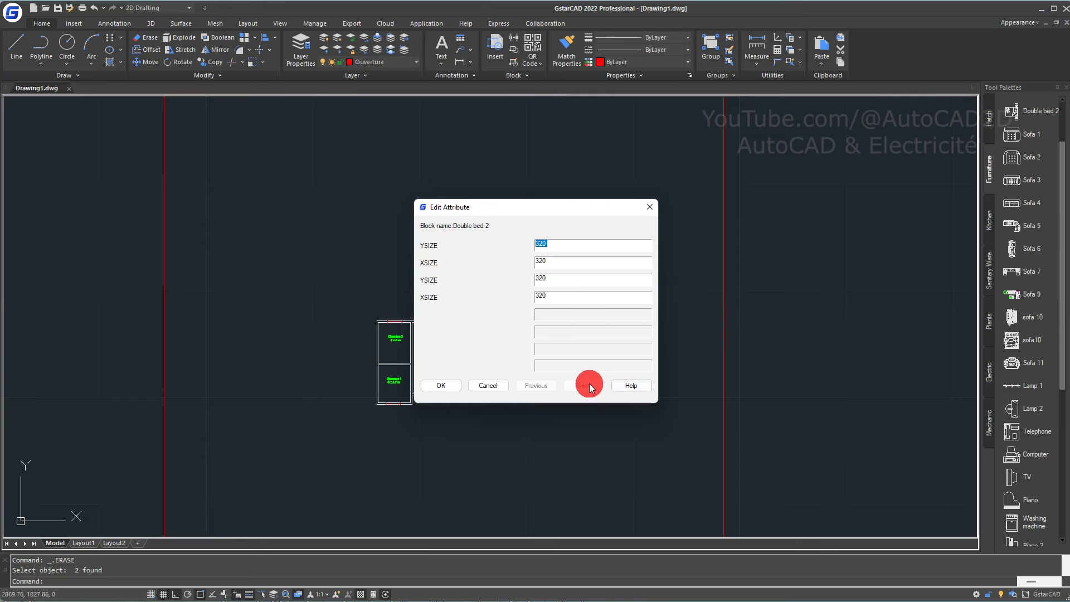
left_click(489, 386)
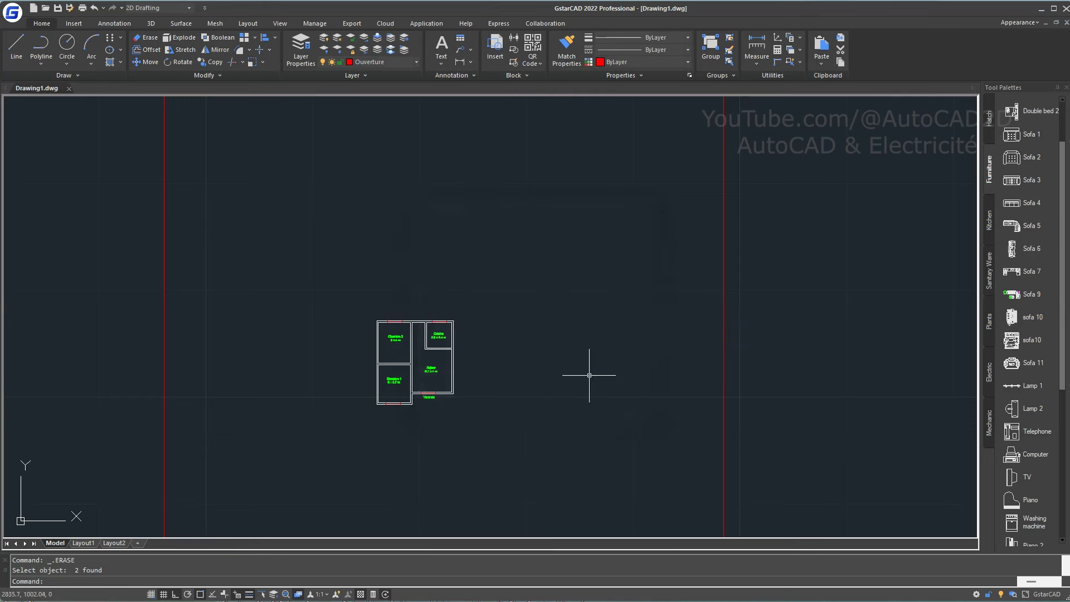
scroll(611, 376, "down", 5)
scroll(612, 376, "down", 4)
- Select the oversized bed block and clear several mistyped command entries
left_click(697, 369)
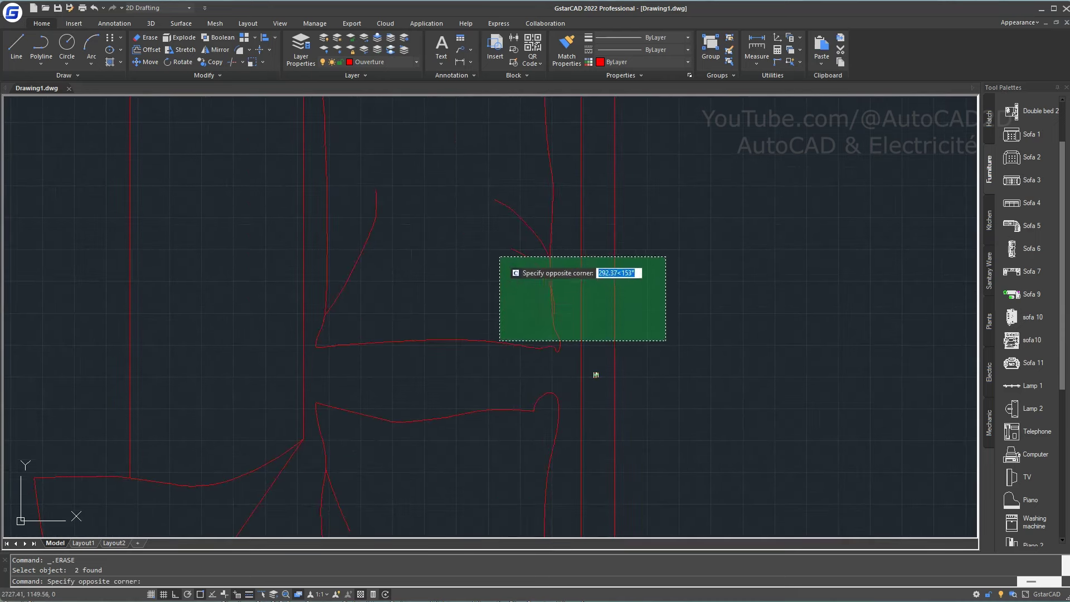
left_click(500, 261)
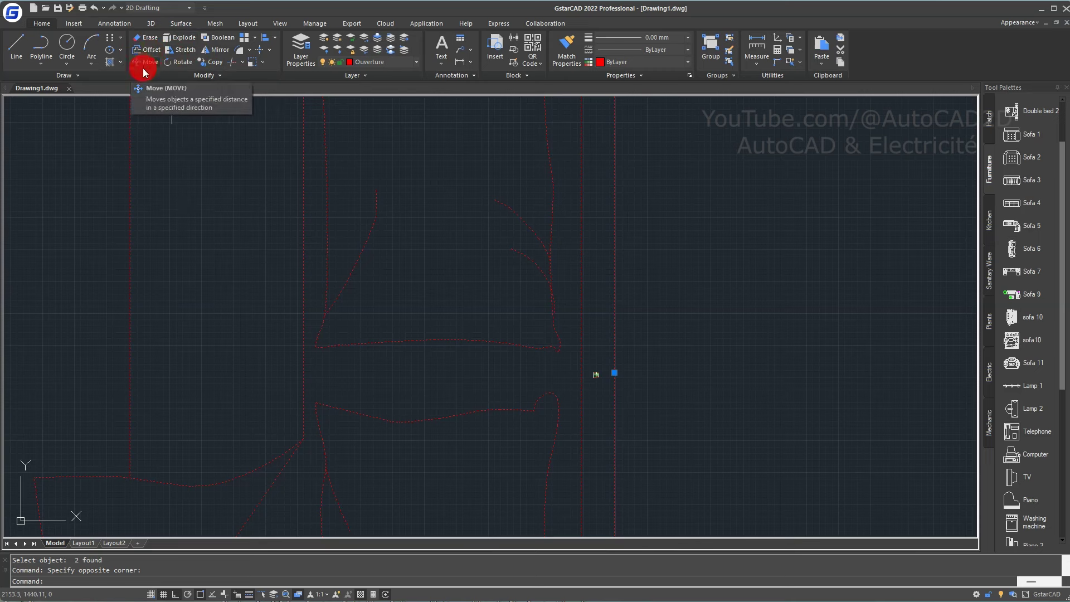
left_click(212, 272)
type("ec")
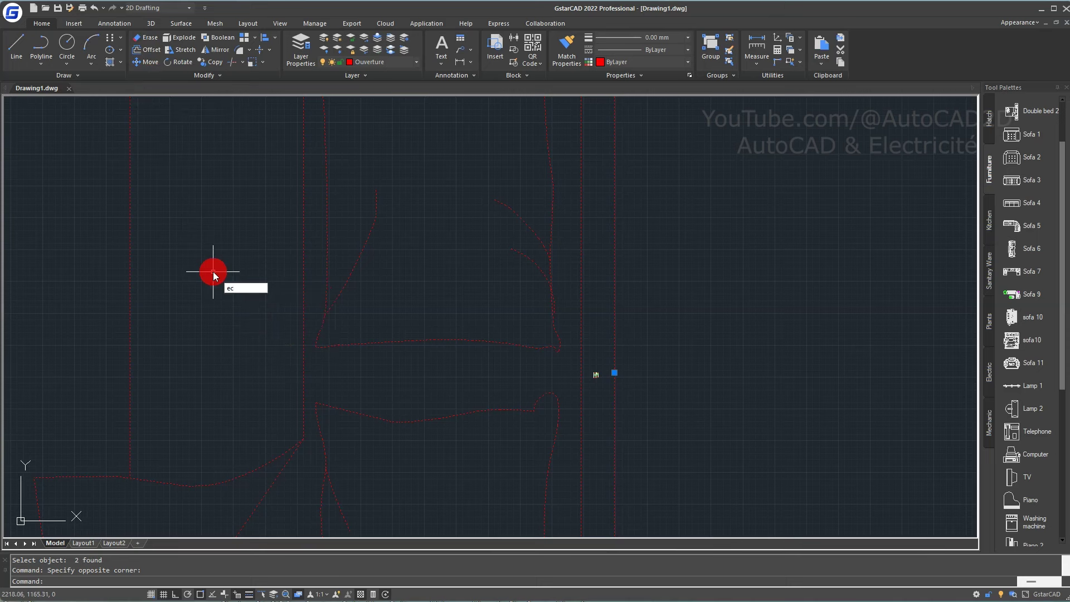
key("BackSpace")
key("BackSpace")
type("s")
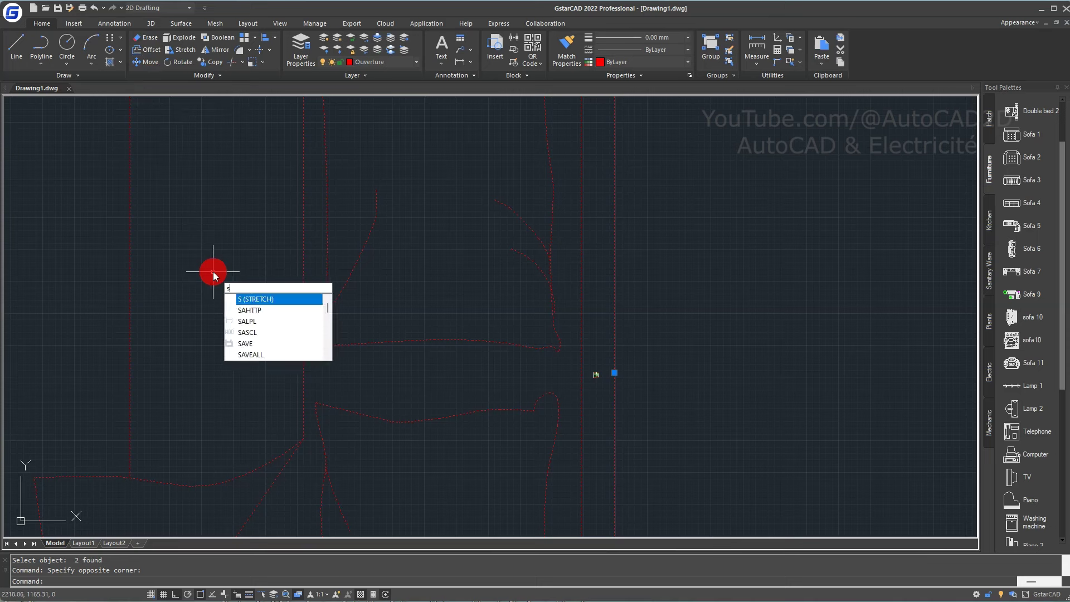
type("i")
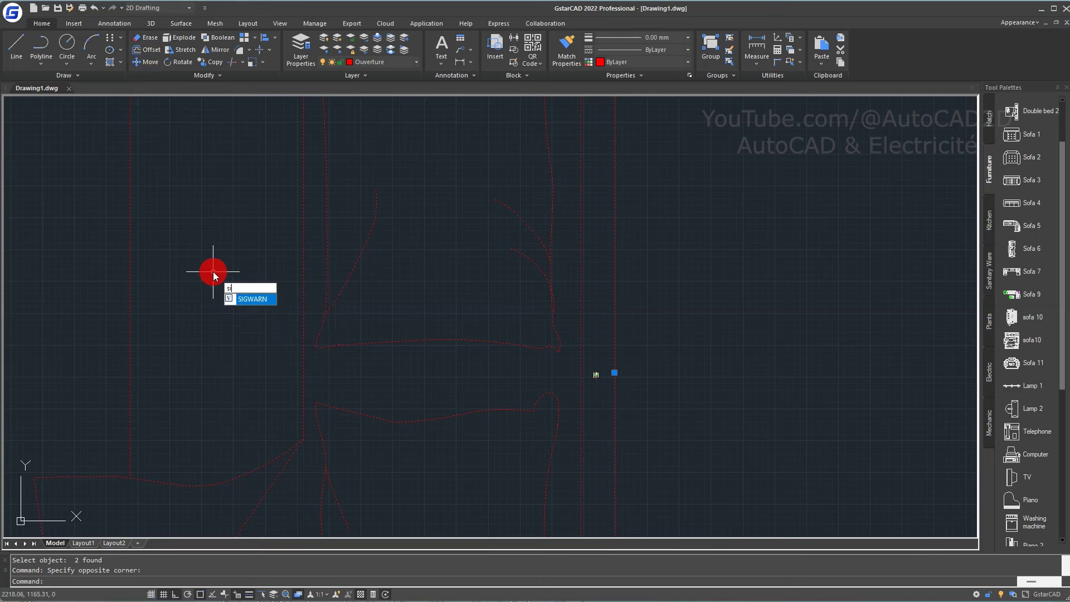
key("BackSpace")
key("BackSpace")
type("r")
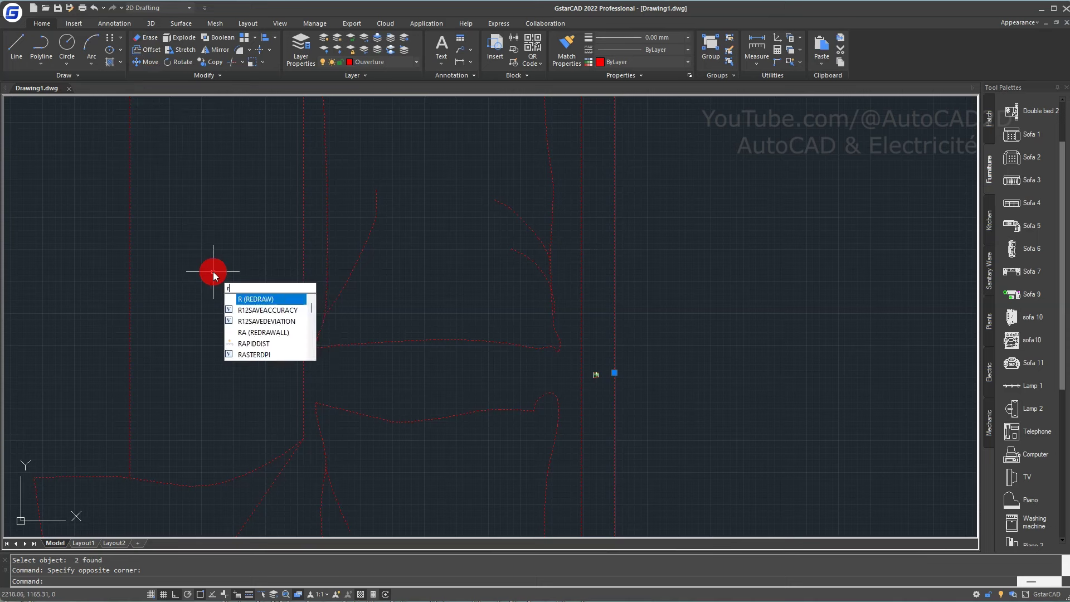
type("es")
key("BackSpace")
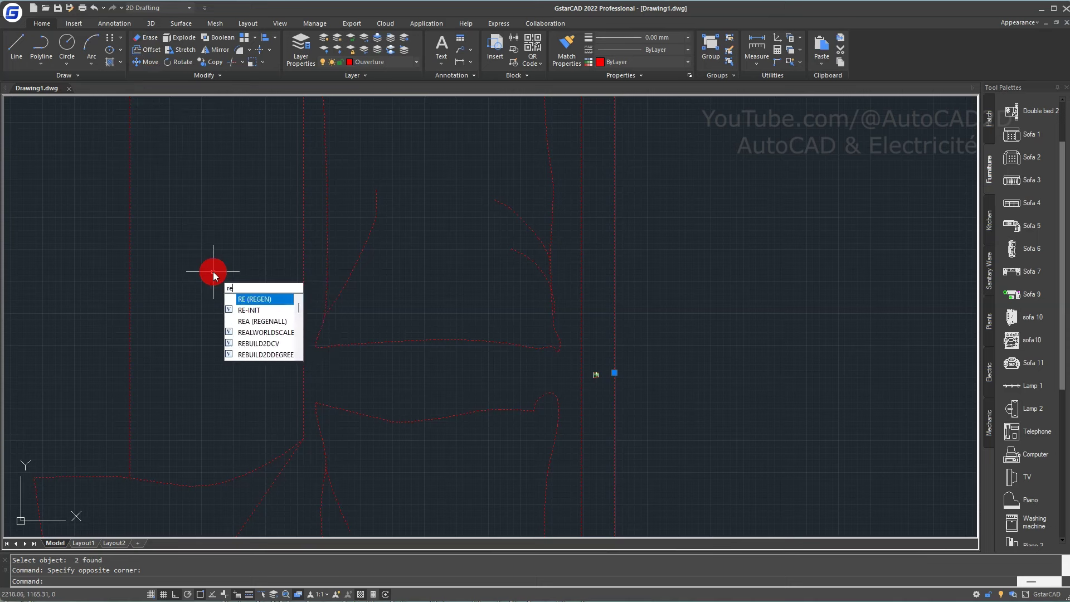
key("BackSpace")
key("BackSpace")
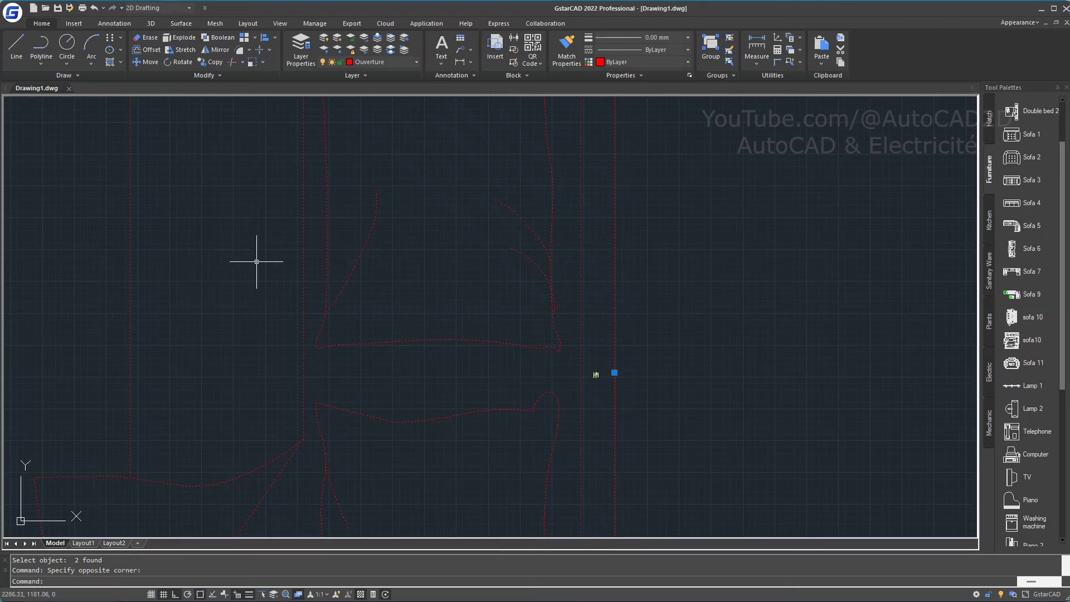
- Shrink the selected bed with SCALE using a small factor
left_click(256, 262)
type("scfa")
key("BackSpace")
key("BackSpace")
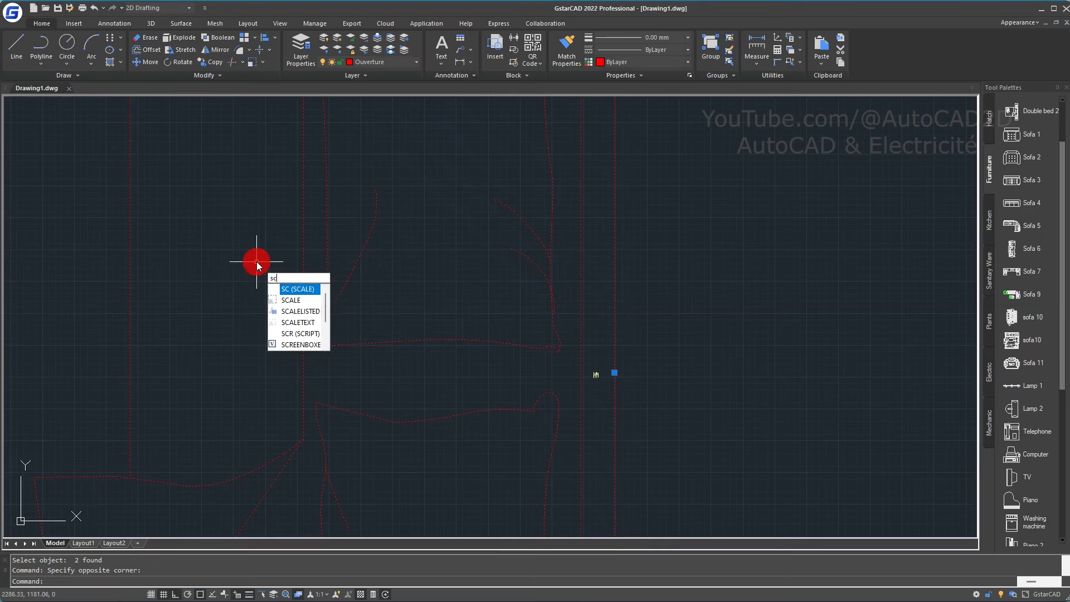
key("BackSpace")
type("ca")
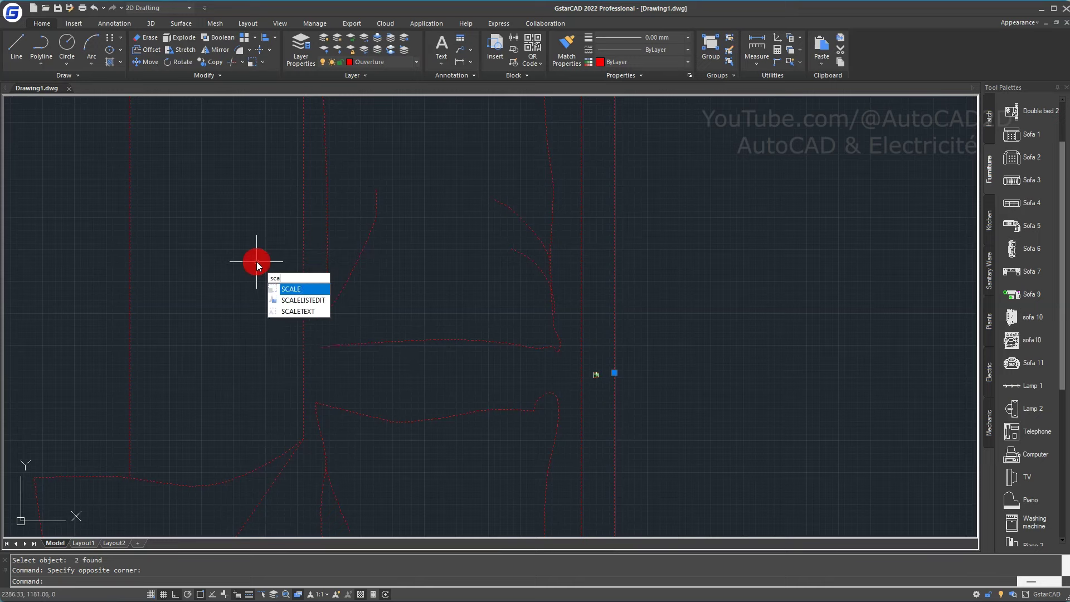
key("Return")
scroll(257, 259, "down", 2)
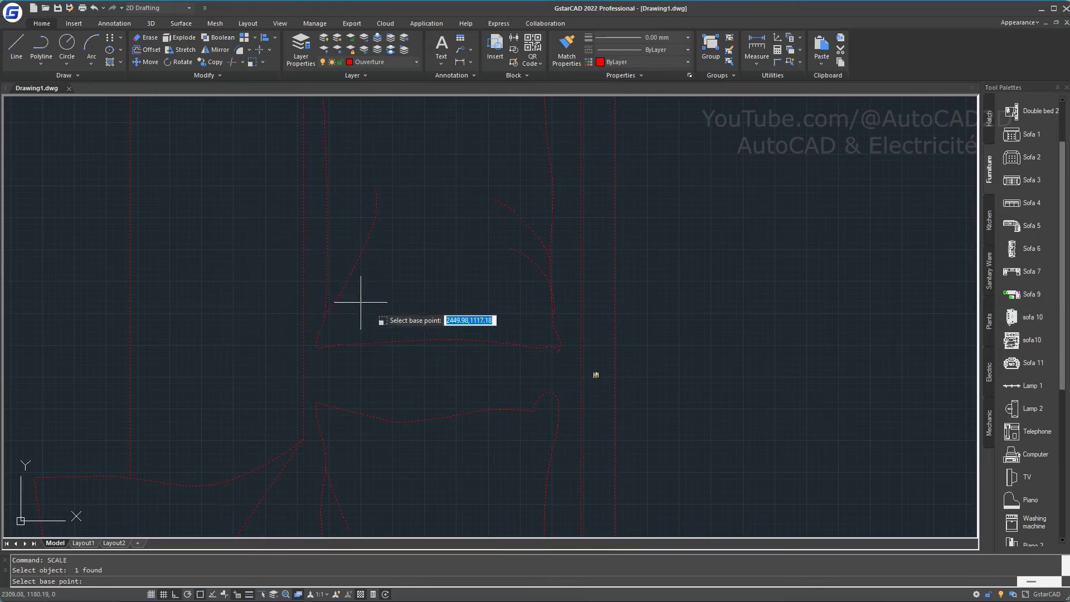
scroll(521, 322, "down", 2)
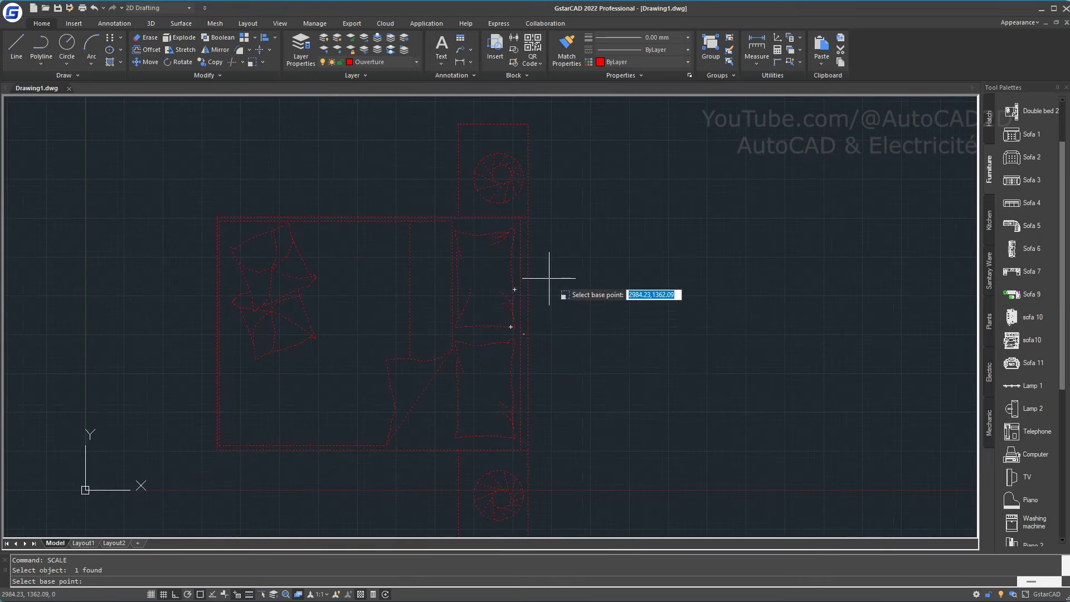
scroll(524, 323, "up", 2)
scroll(554, 353, "up", 3)
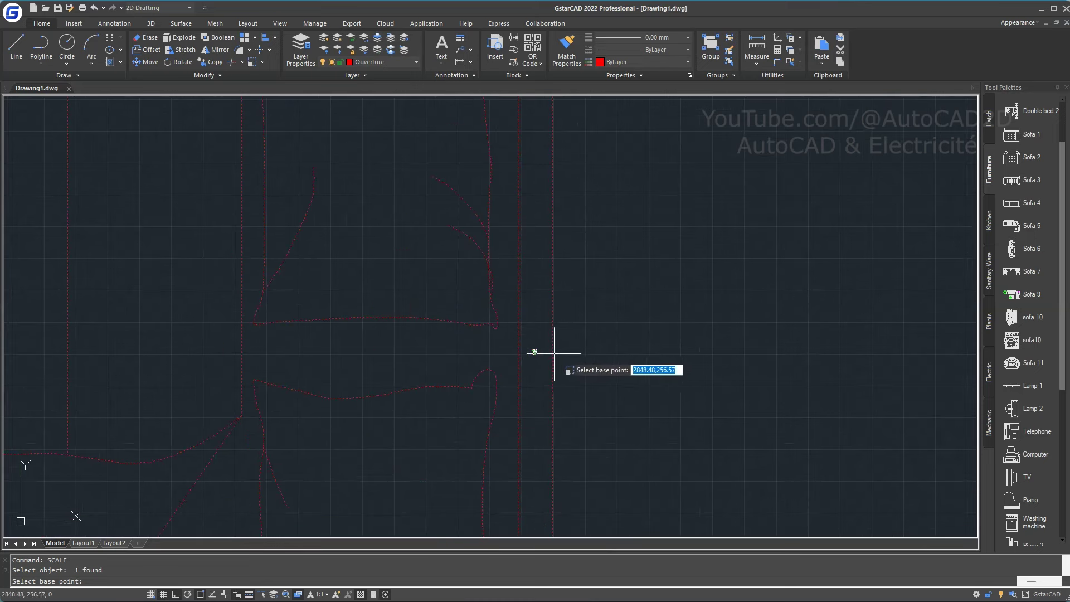
left_click(555, 352)
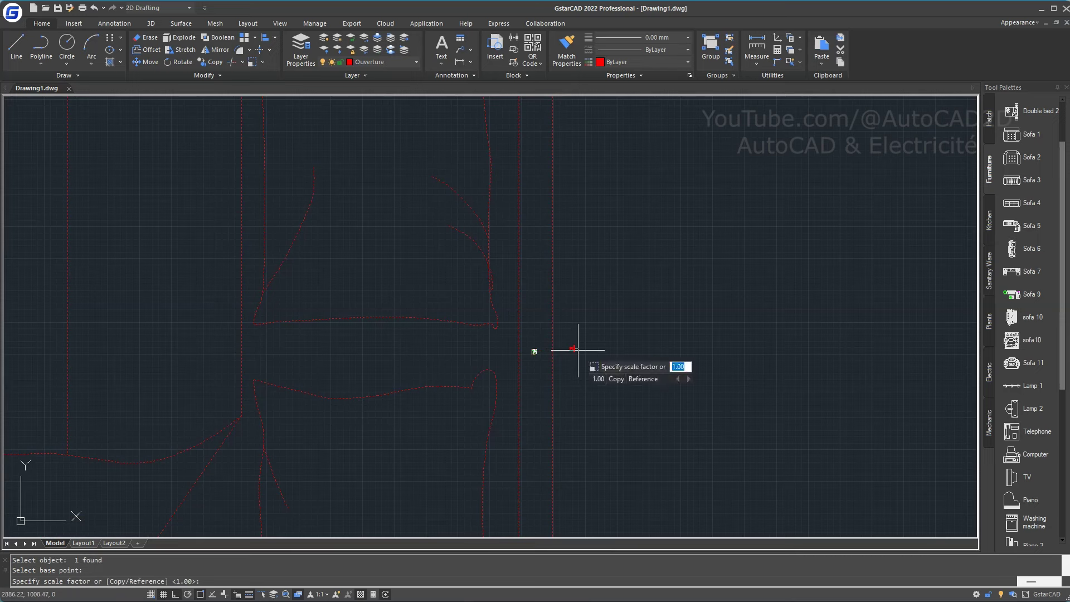
key("Return")
scroll(566, 351, "down", 5)
scroll(567, 351, "up", 2)
scroll(567, 351, "up", 1)
scroll(775, 422, "up", 1)
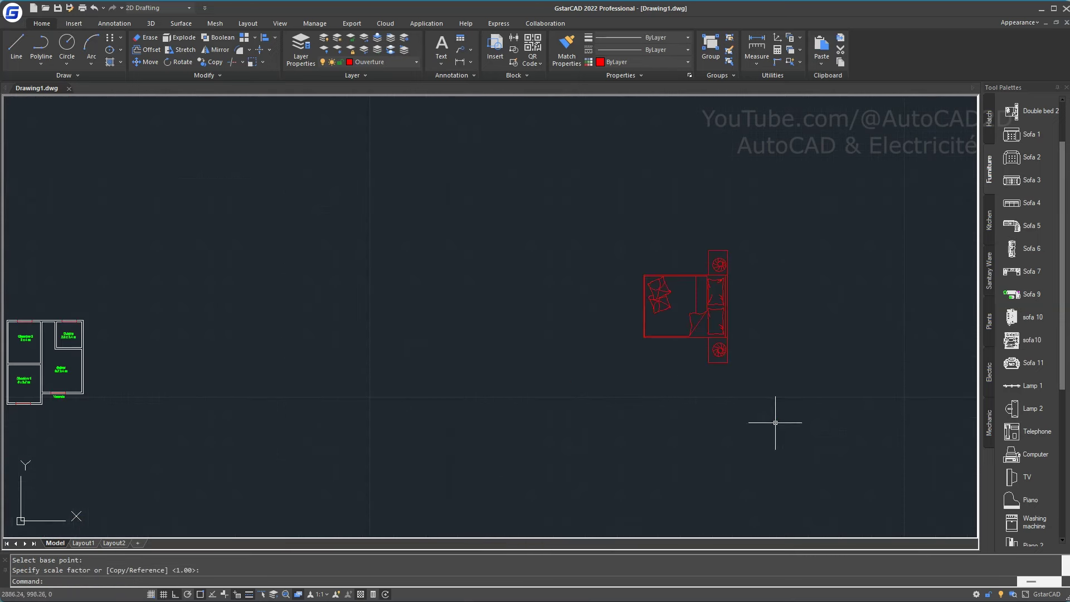
- Move the shrunken bed to sit beside the floor plan
left_click(791, 423)
left_click(648, 232)
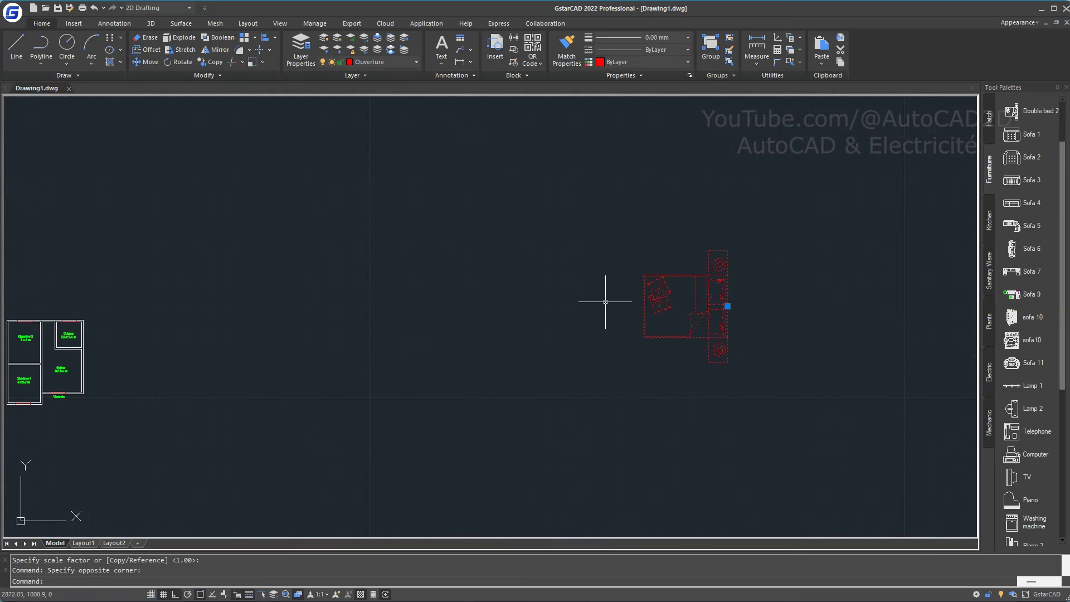
type("m")
key("Return")
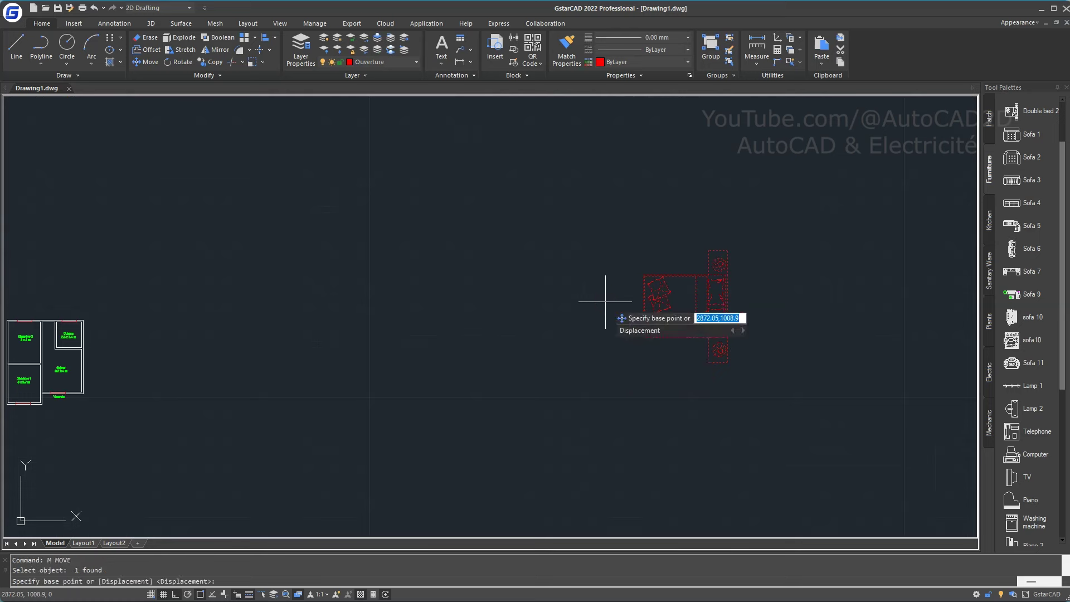
left_click(682, 360)
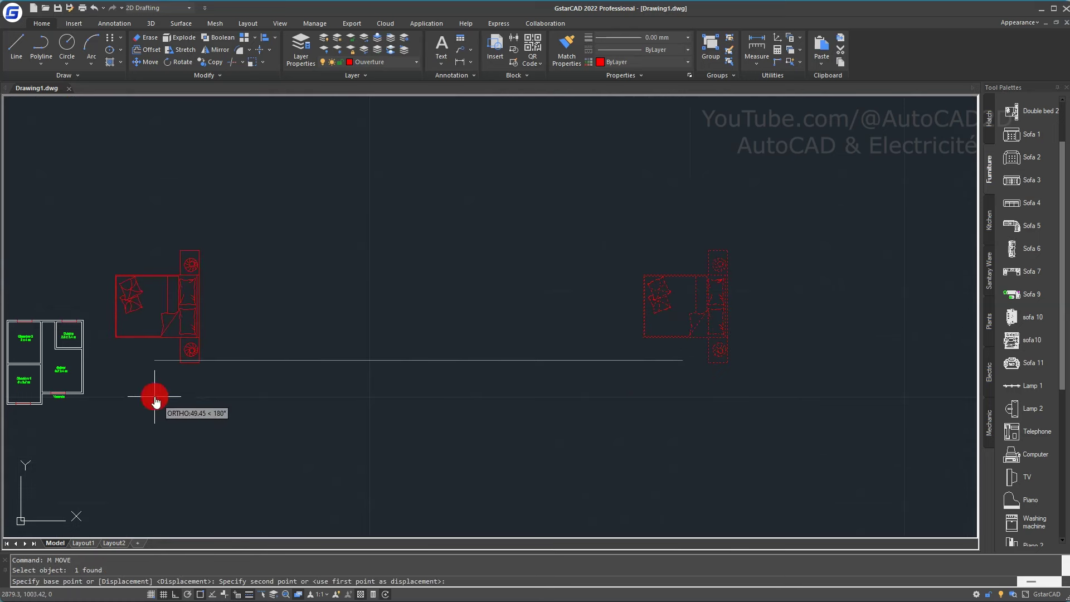
middle_click_drag(155, 400, 436, 358)
left_click(441, 382)
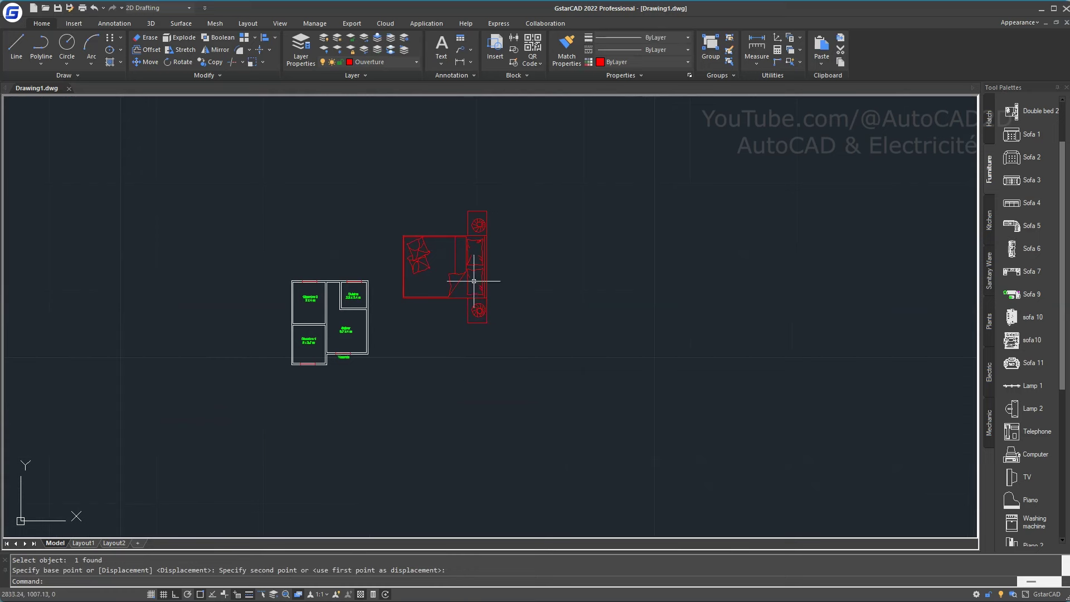
scroll(474, 281, "up", 2)
middle_click_drag(454, 281, 574, 354)
- Scale the bed down a second time next to the plan
left_click(685, 414)
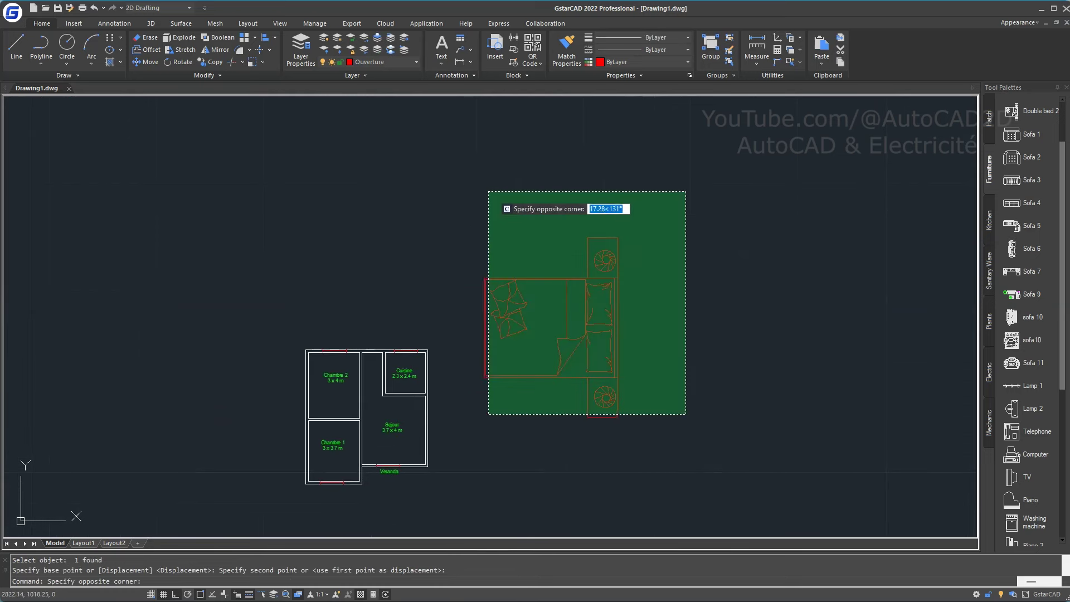
left_click(488, 192)
type("scal")
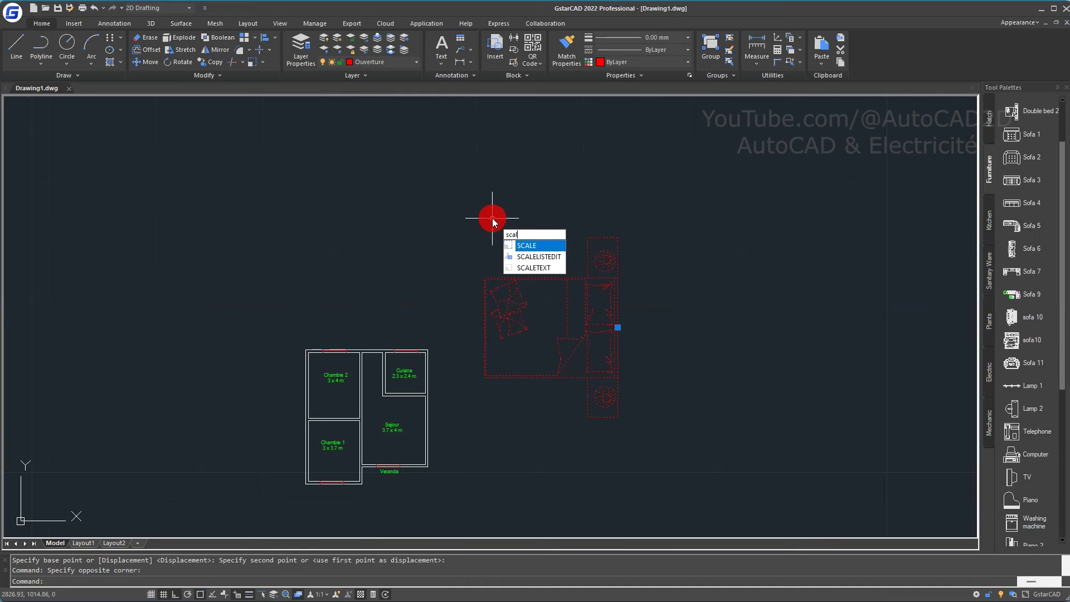
key("Return")
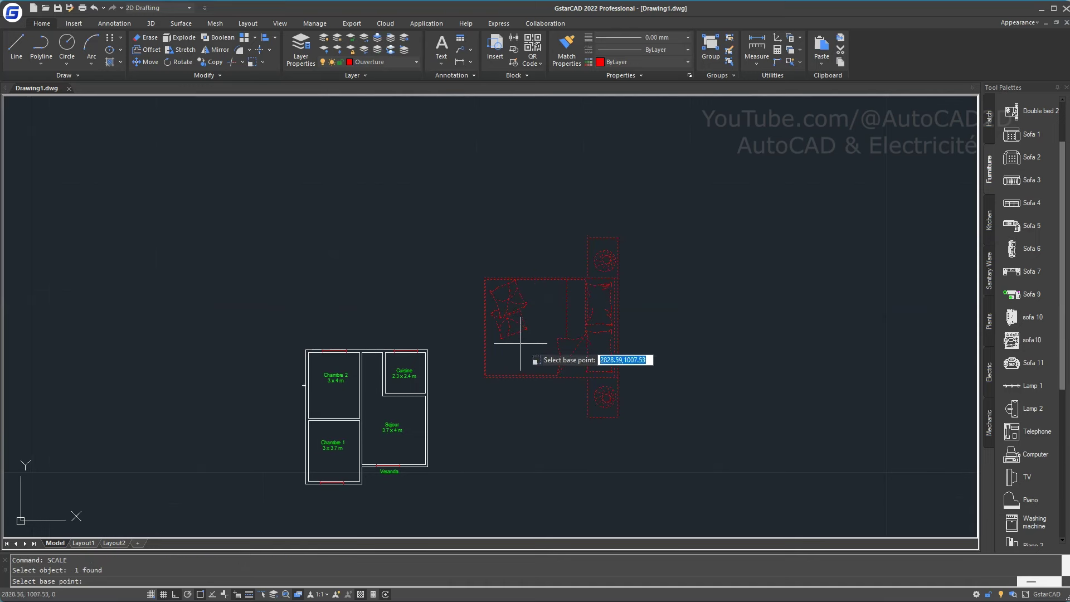
left_click(524, 345)
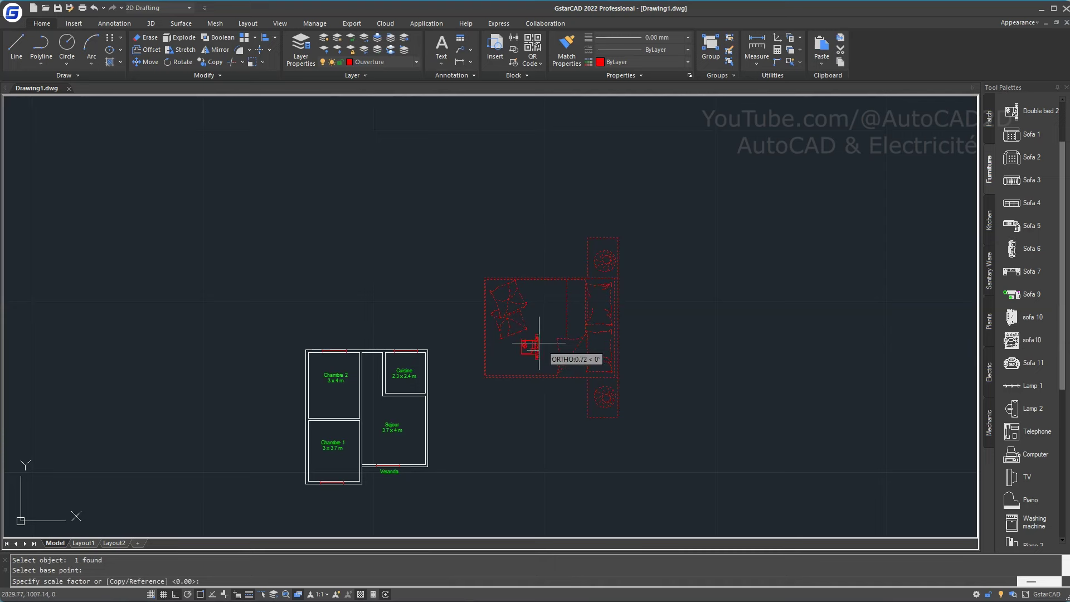
left_click(539, 342)
scroll(582, 318, "up", 2)
scroll(589, 320, "up", 2)
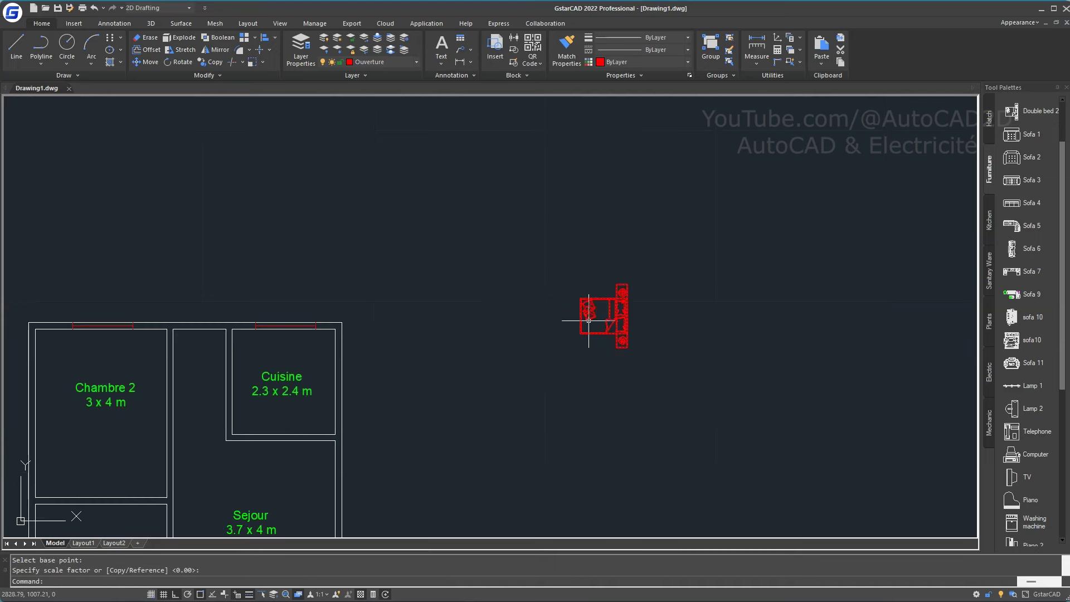
middle_click_drag(588, 320, 692, 237)
- Add a new layer named Ammeublement in the layer manager
left_click(298, 67)
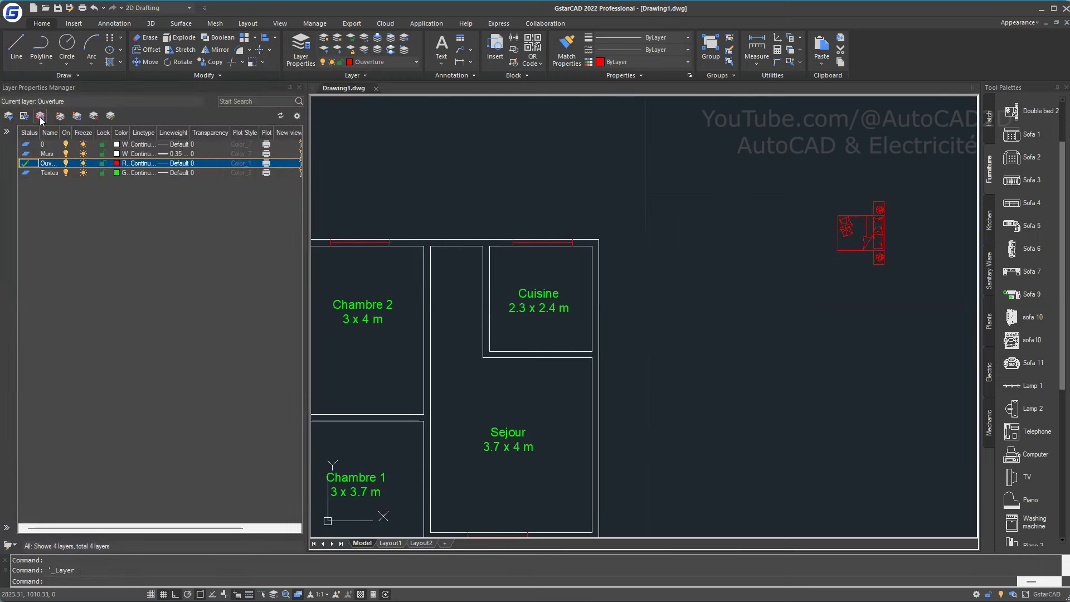
left_click(40, 117)
left_click(580, 180)
left_click(76, 118)
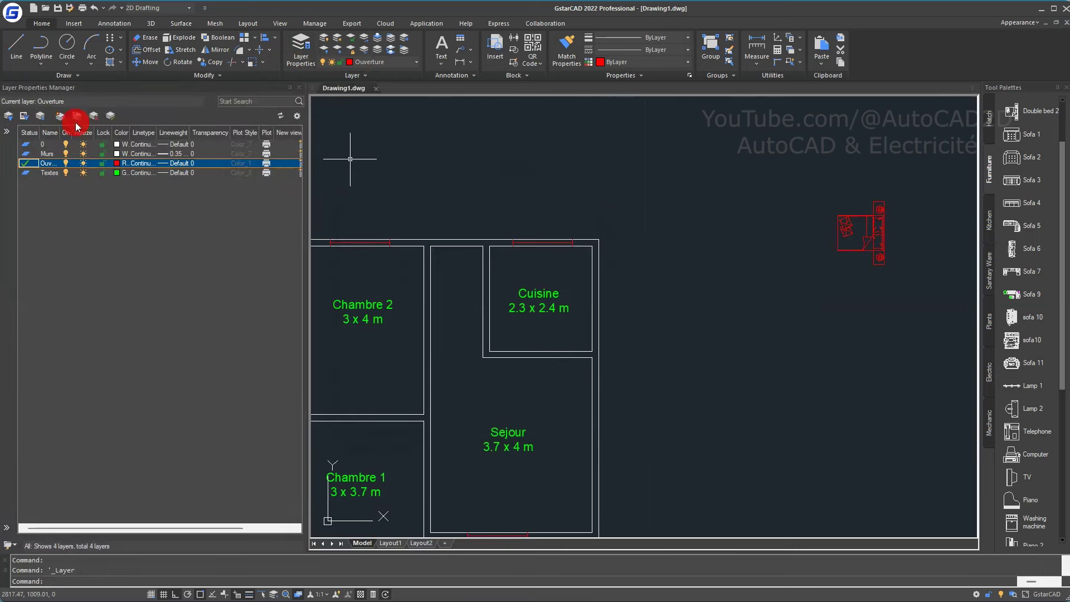
type("A")
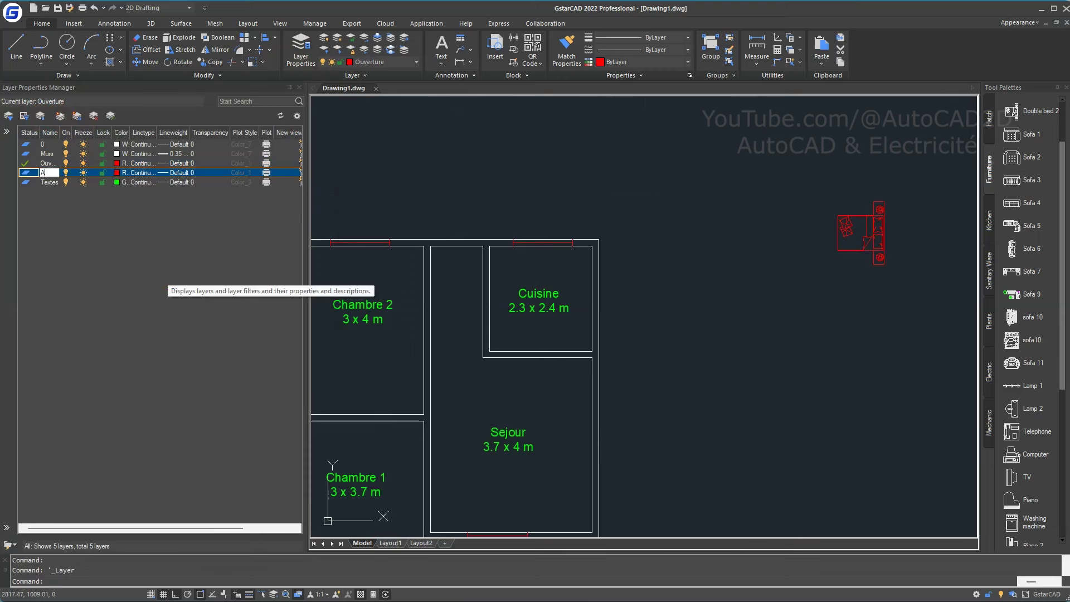
type("m")
type("ment")
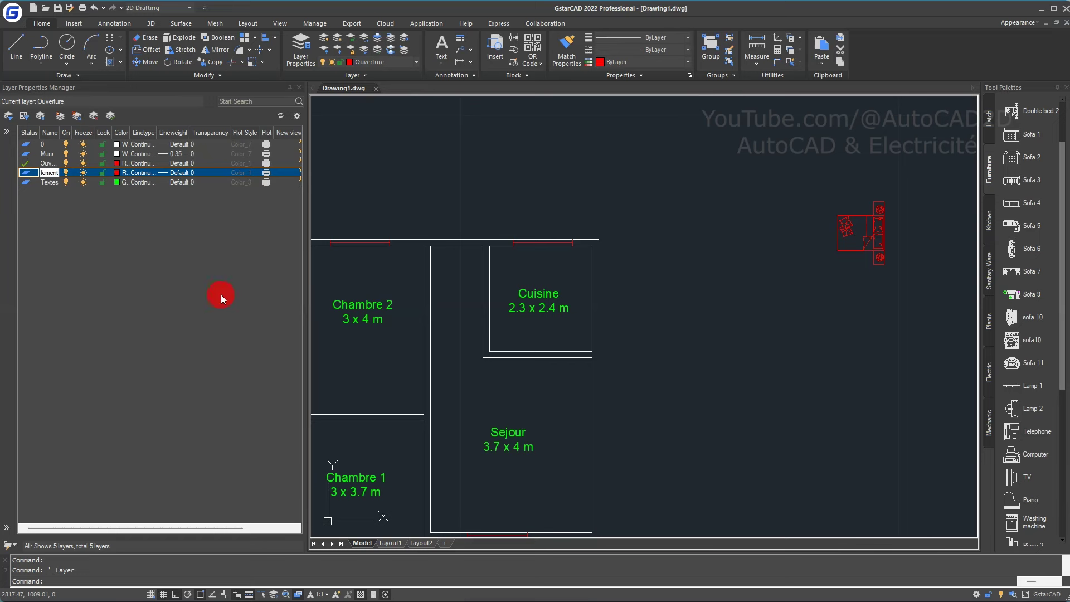
- Give Ammeublement cyan colour 4 and default lineweight, make it current, close the manager
left_click(119, 179)
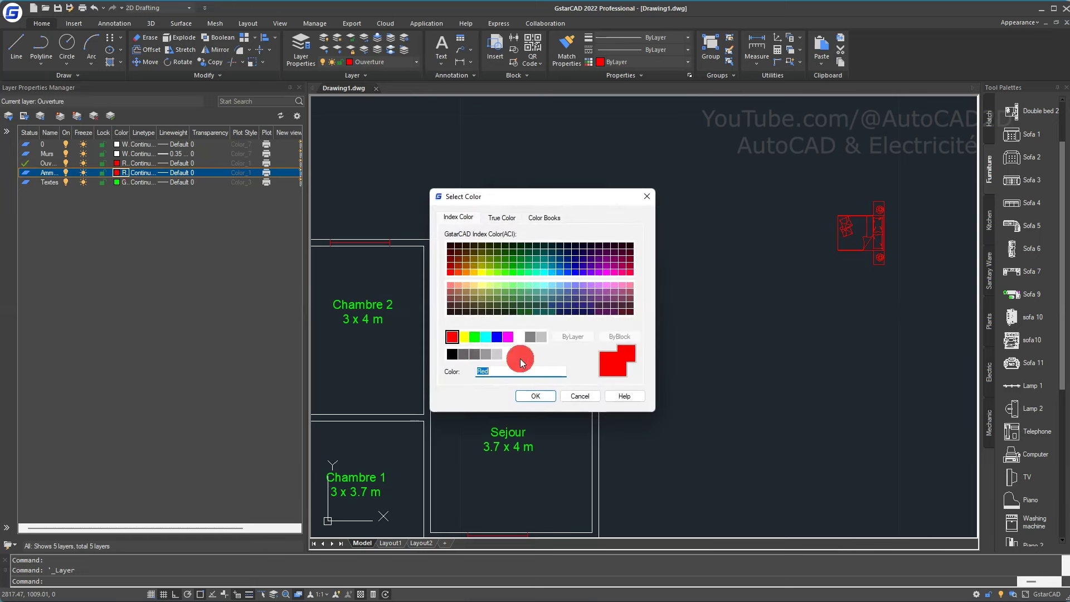
left_click(486, 340)
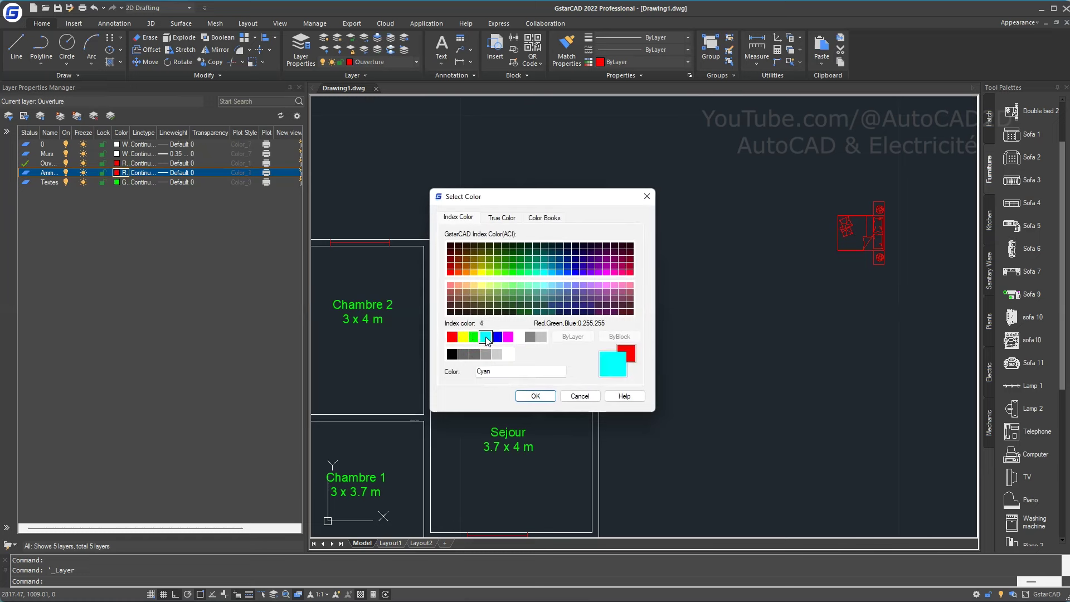
left_click(534, 397)
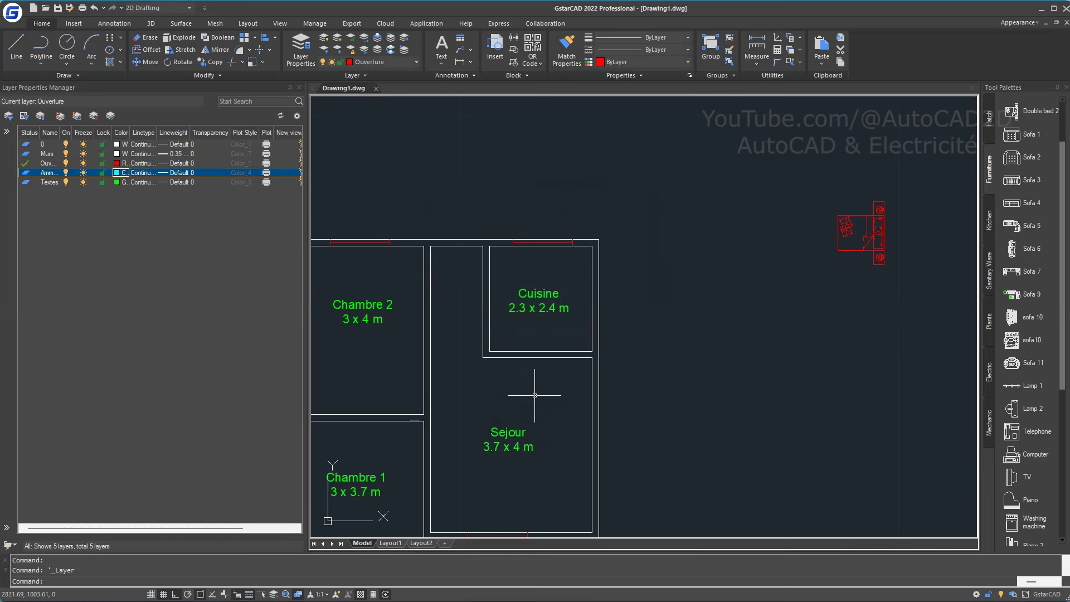
left_click(164, 175)
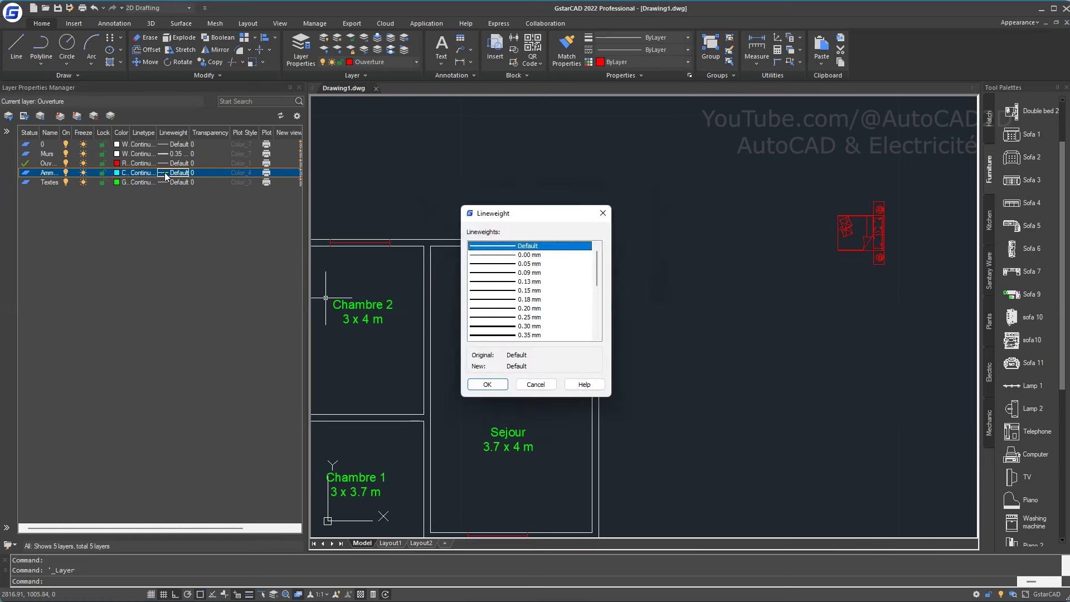
left_click(503, 385)
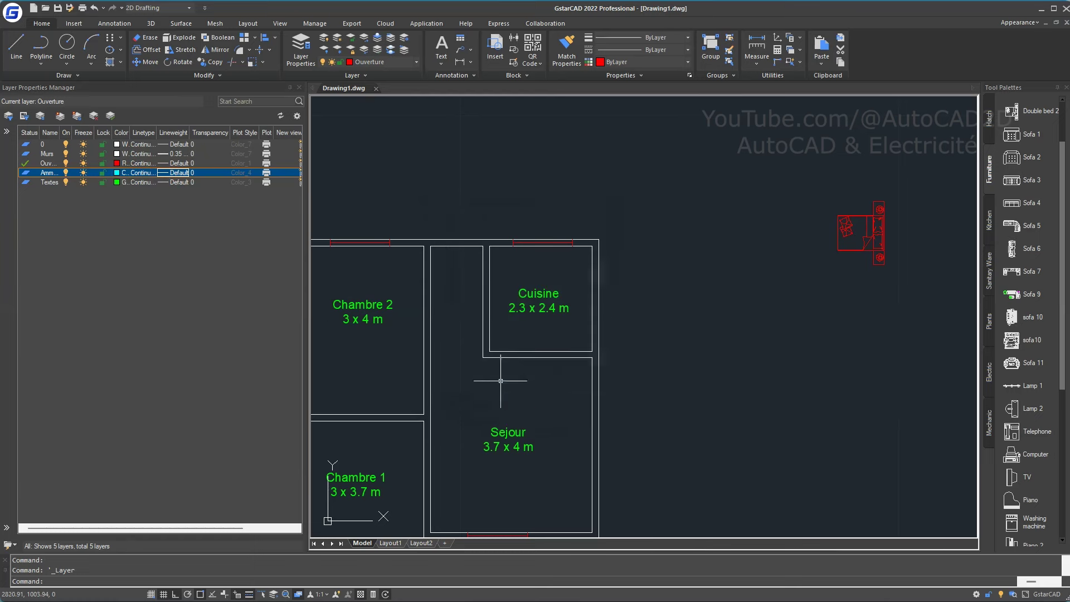
double_click(25, 173)
left_click(42, 173)
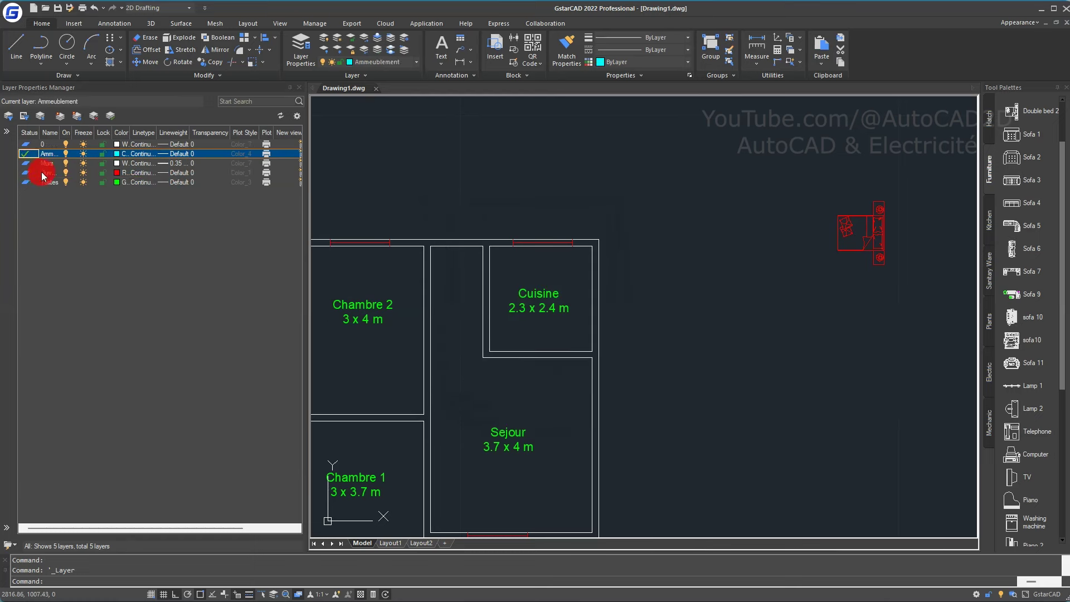
left_click(300, 90)
- Put the double bed block on the Ammeublement layer
left_click(844, 346)
left_click(571, 140)
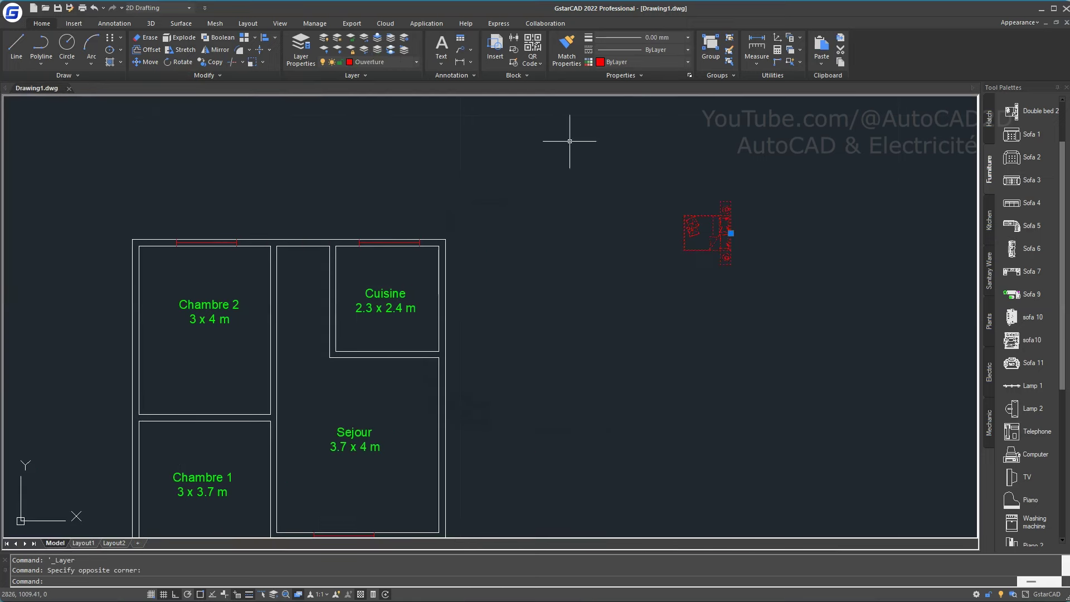
left_click(368, 62)
left_click(359, 126)
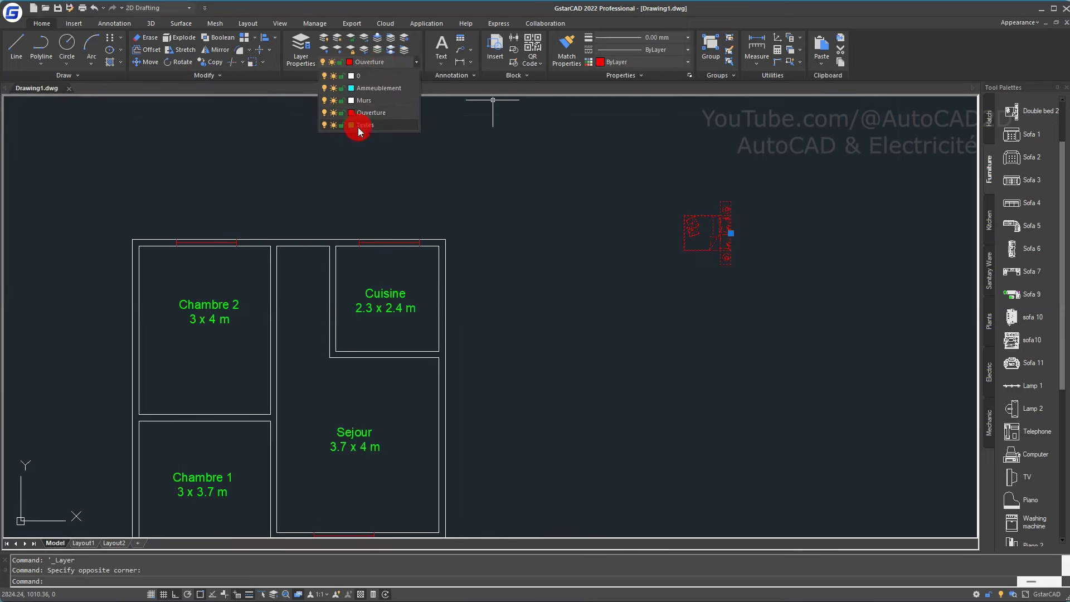
left_click(374, 88)
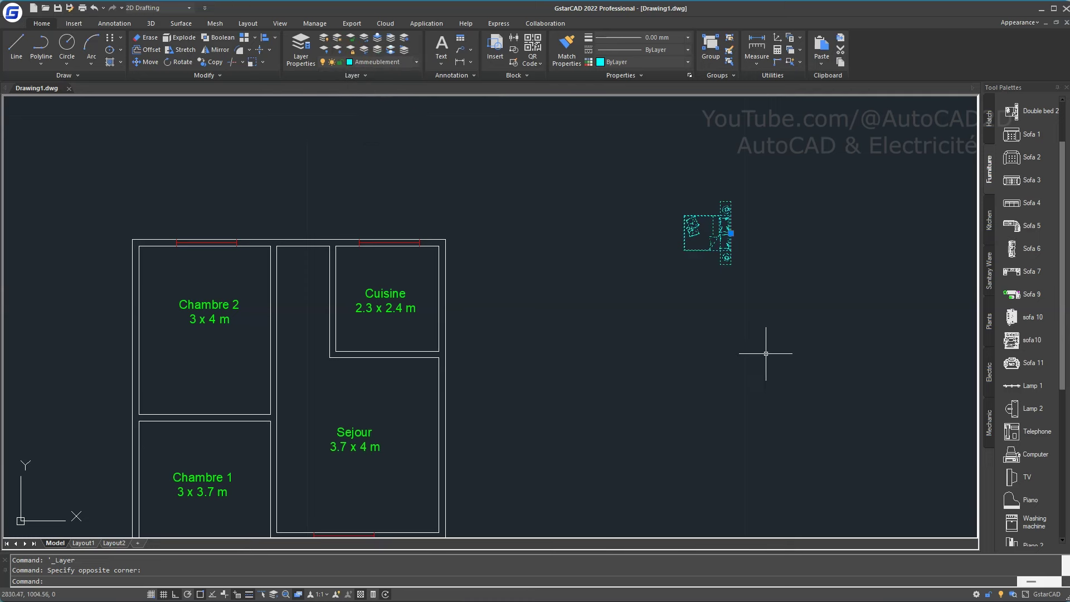
left_click(779, 335)
key("Escape")
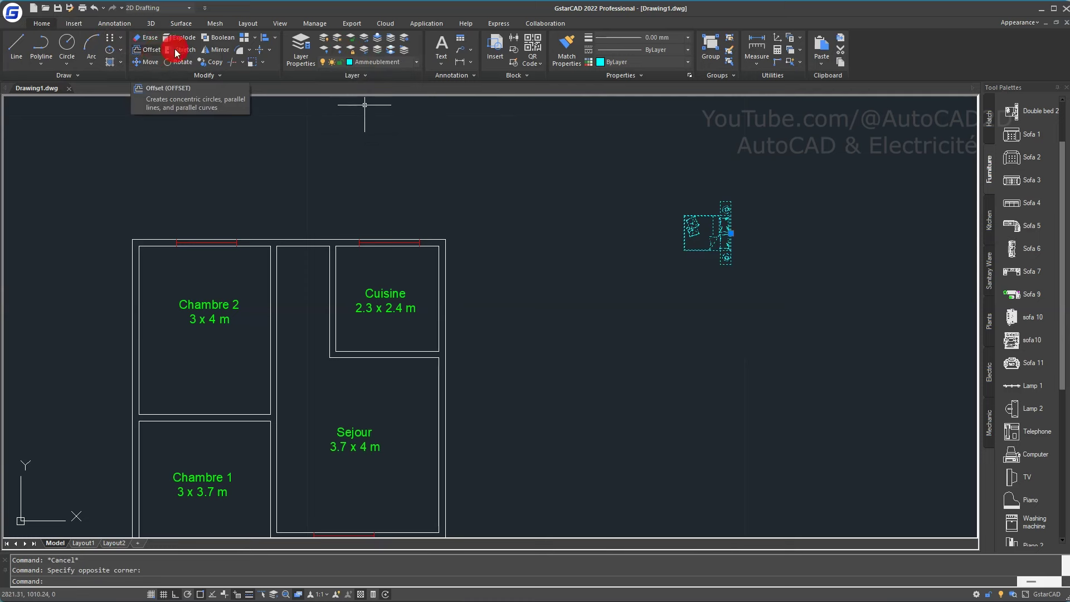
- Move the bed, with Ortho on, to just left of the plan by Chambre 2
left_click(149, 61)
left_click(730, 233)
middle_click_drag(729, 233, 979, 203)
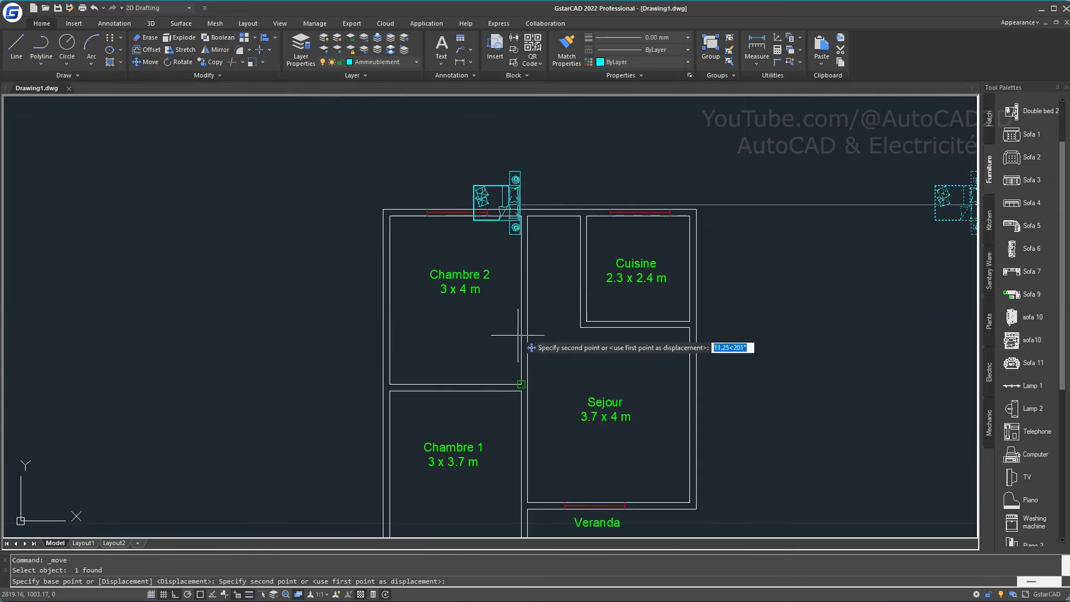
left_click(173, 595)
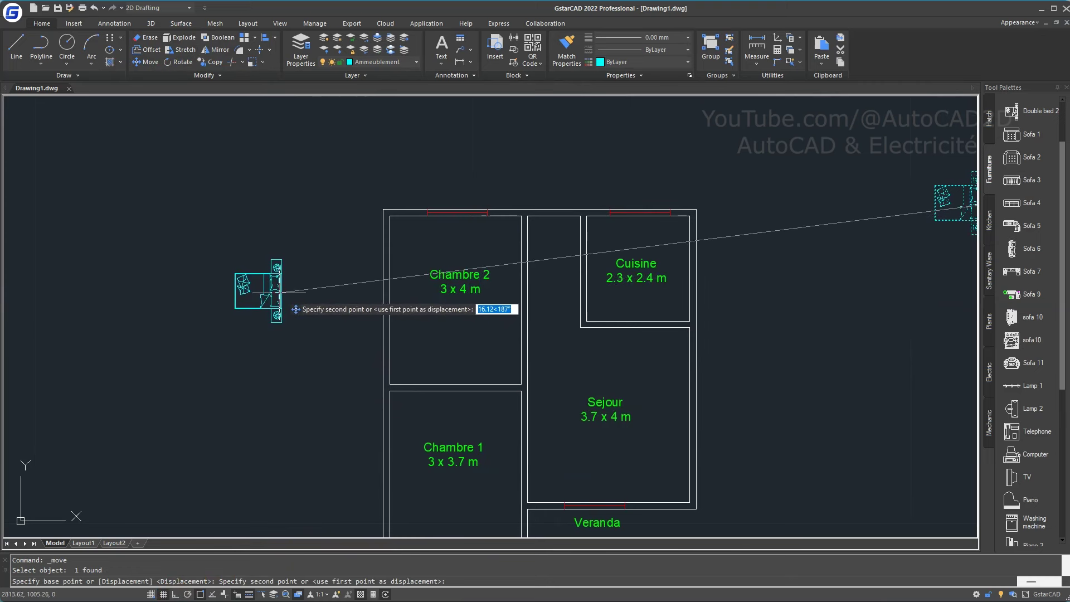
left_click(267, 284)
- Enlarge the moved bed with SCALE and reselect it
left_click(310, 346)
left_click(159, 223)
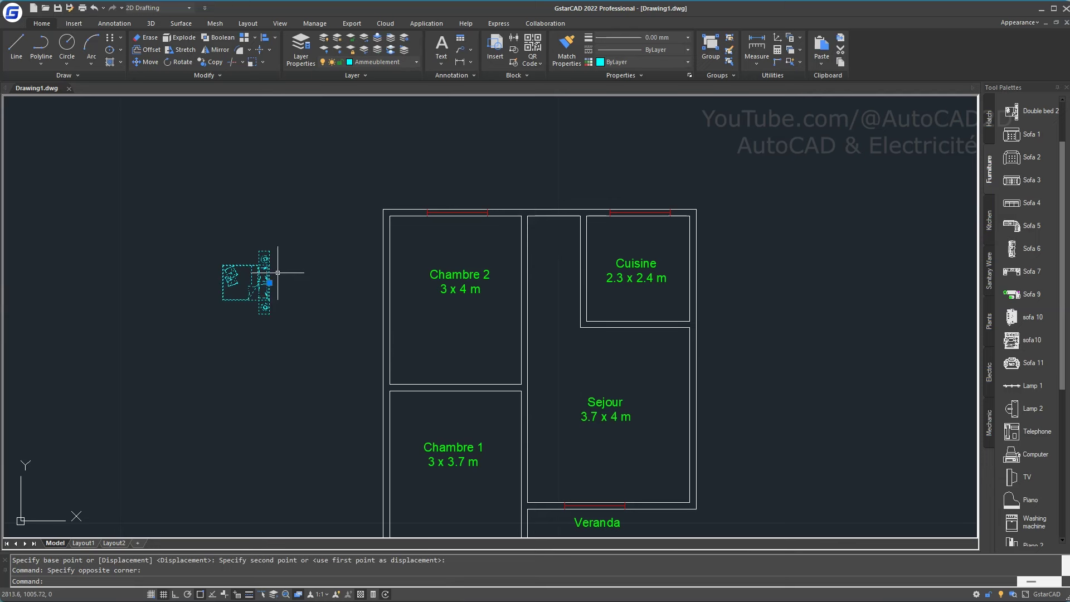
type("sca")
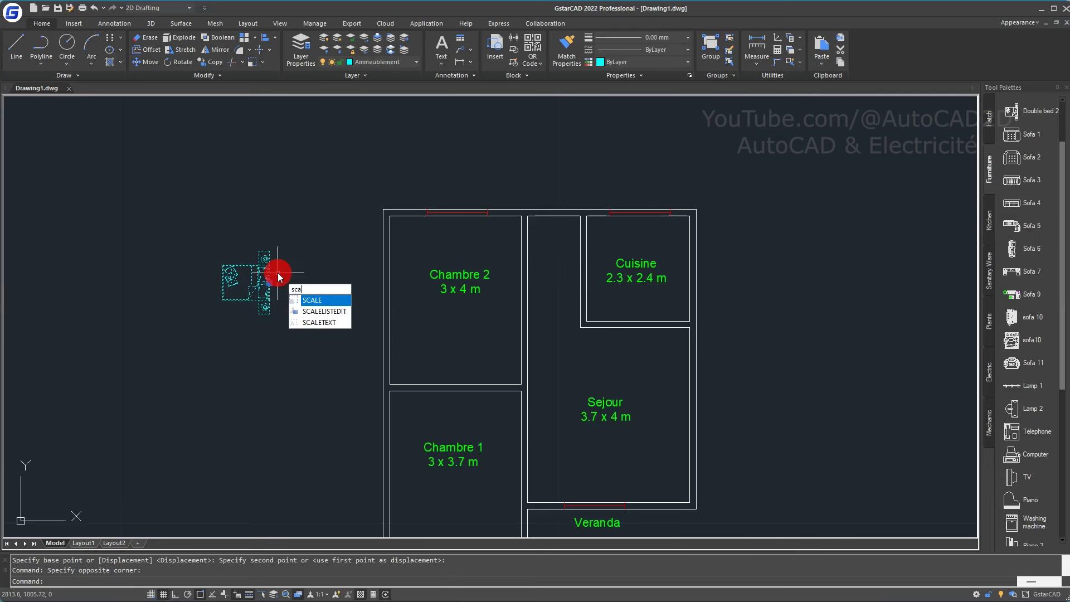
key("Return")
left_click(326, 296)
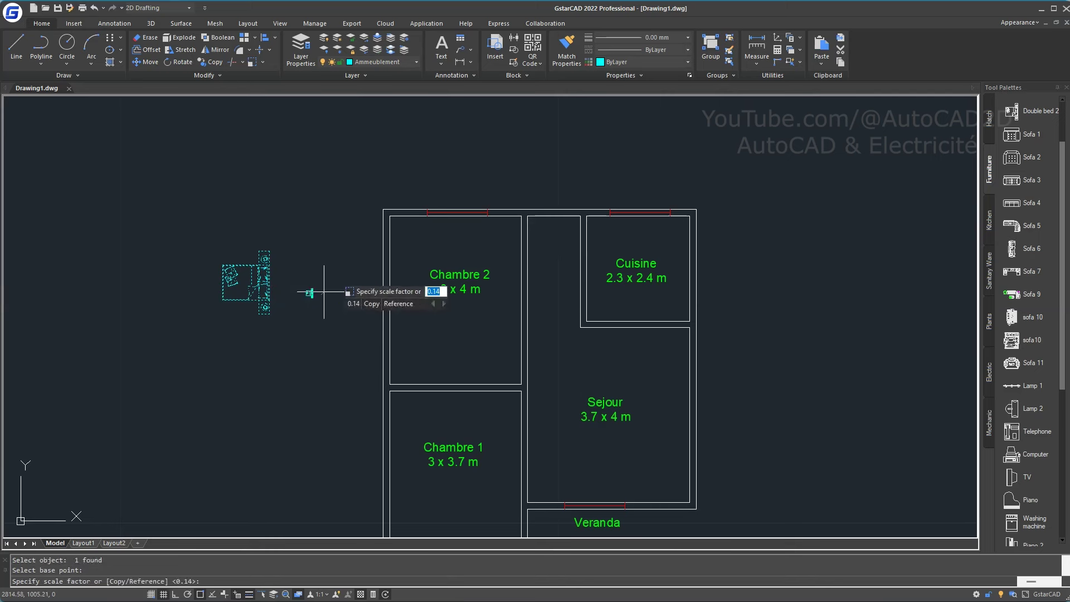
left_click(343, 241)
left_click(294, 408)
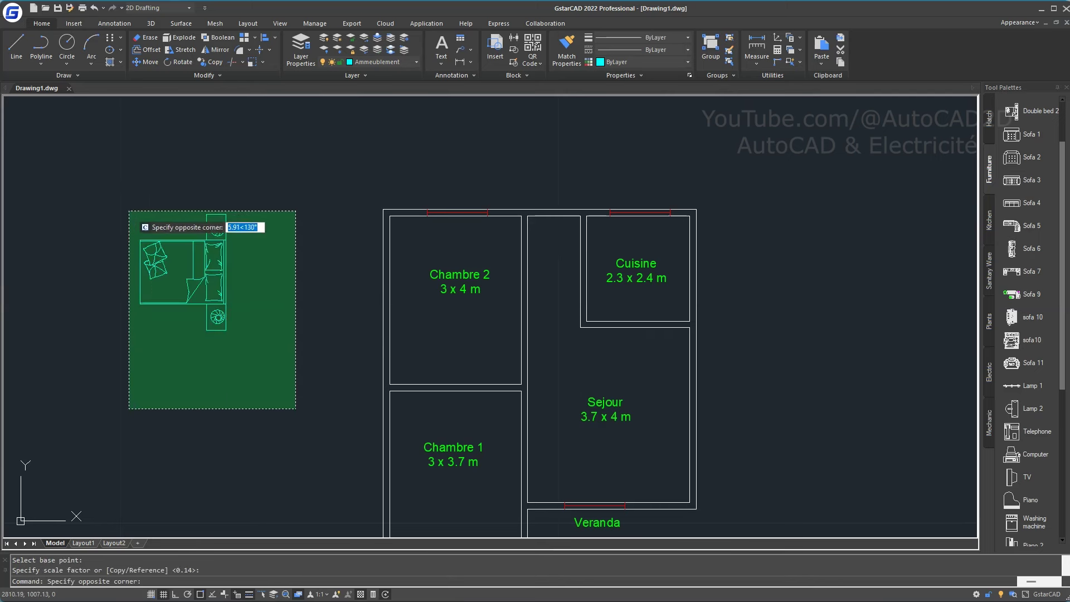
left_click(73, 164)
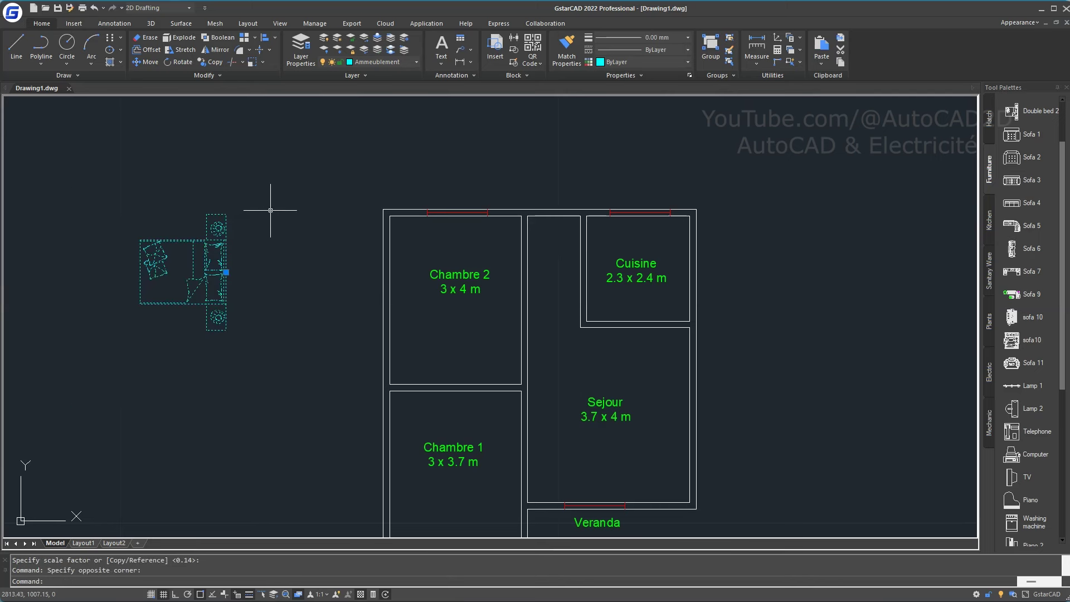
type("ali")
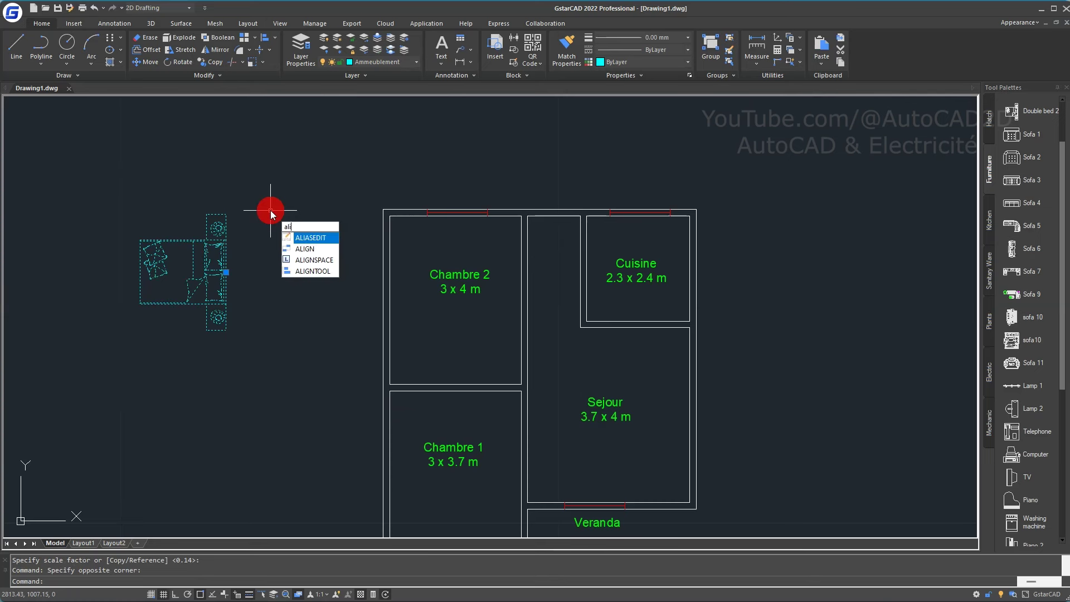
- Align the double bed to Chambre 2's top wall corners without scaling it
key("Down")
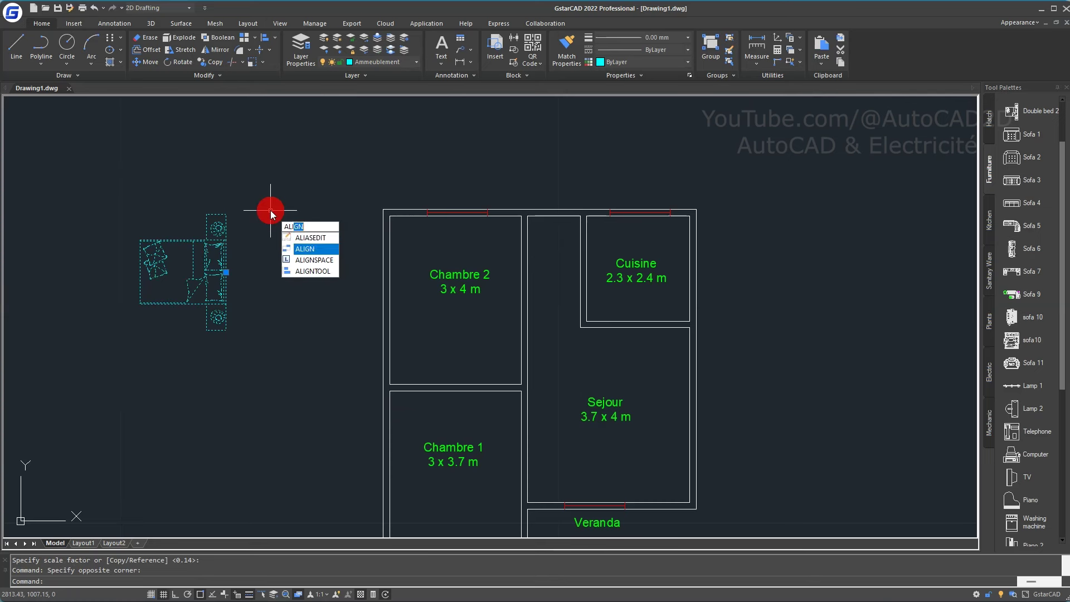
key("Return")
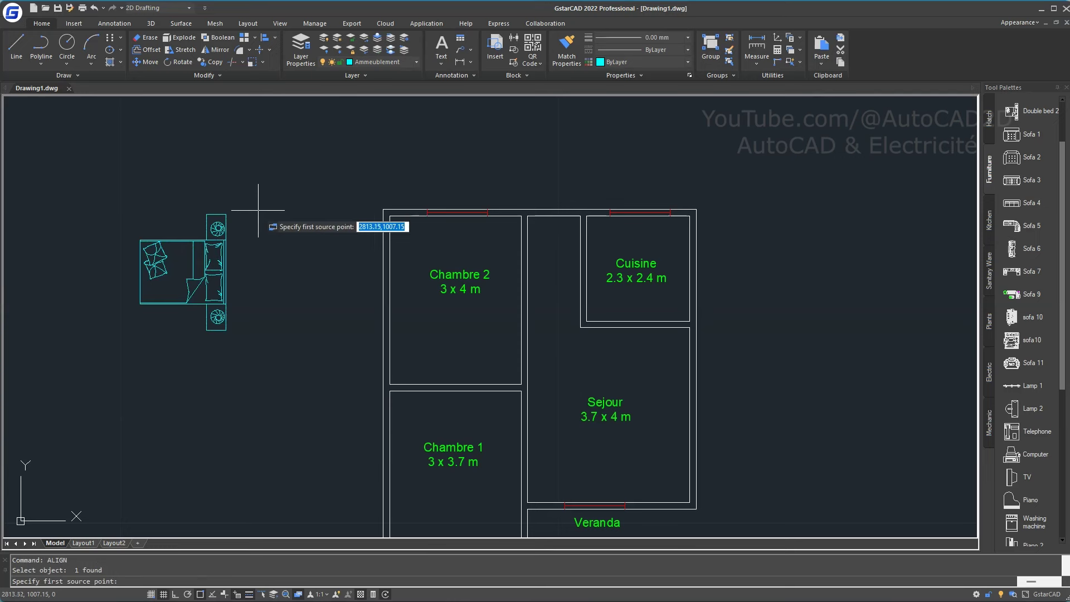
left_click(226, 215)
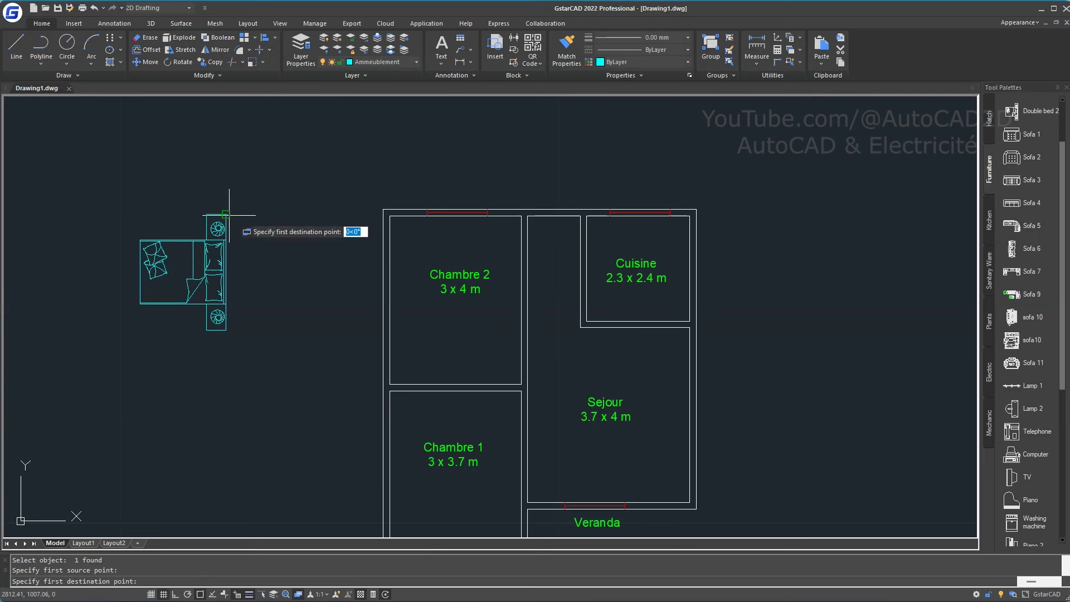
left_click(389, 215)
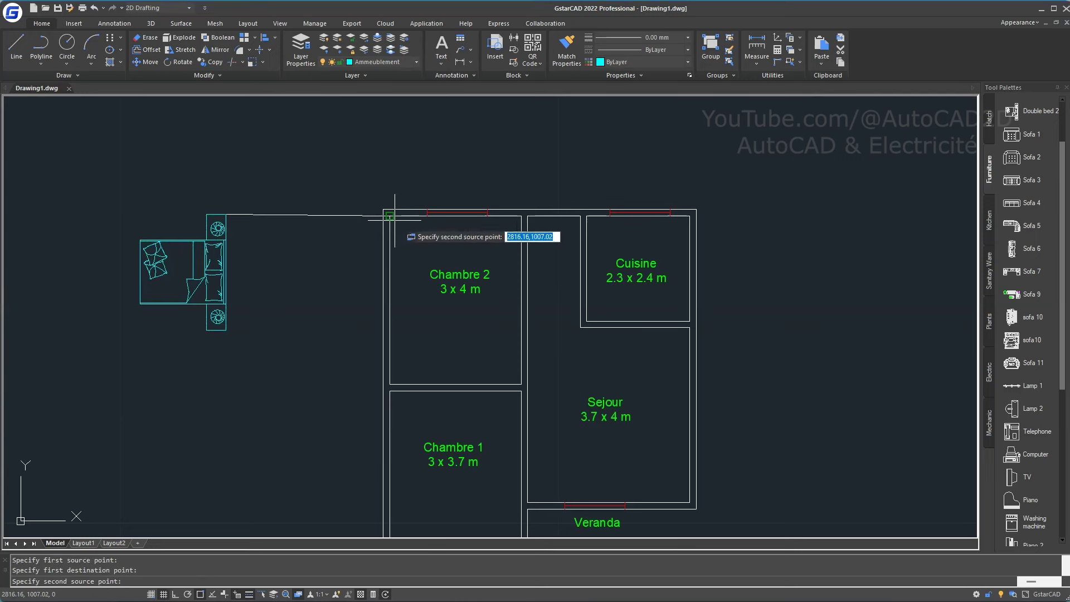
left_click(226, 330)
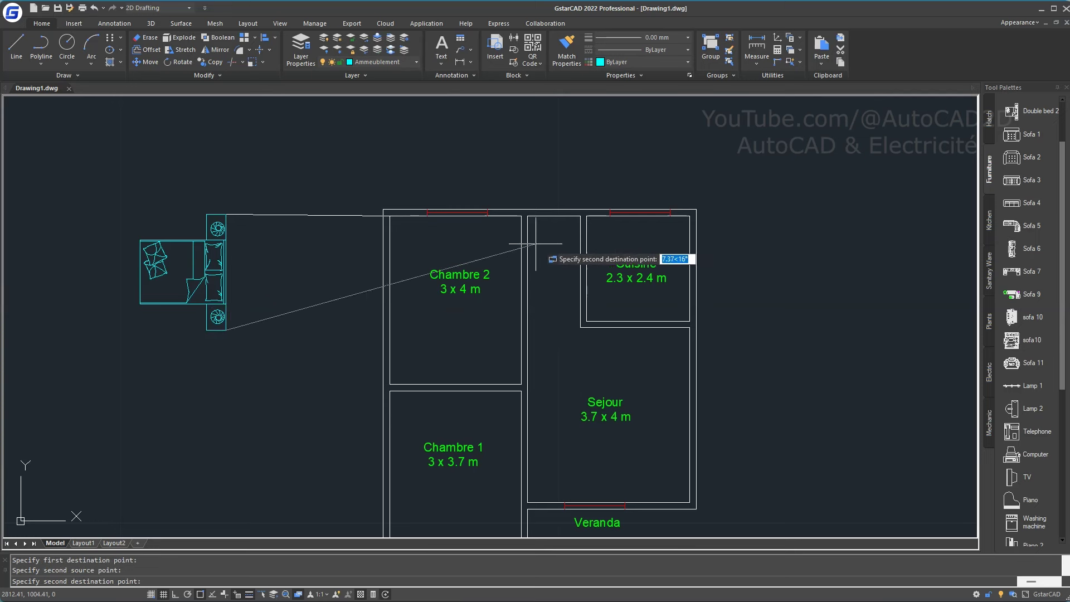
left_click(521, 217)
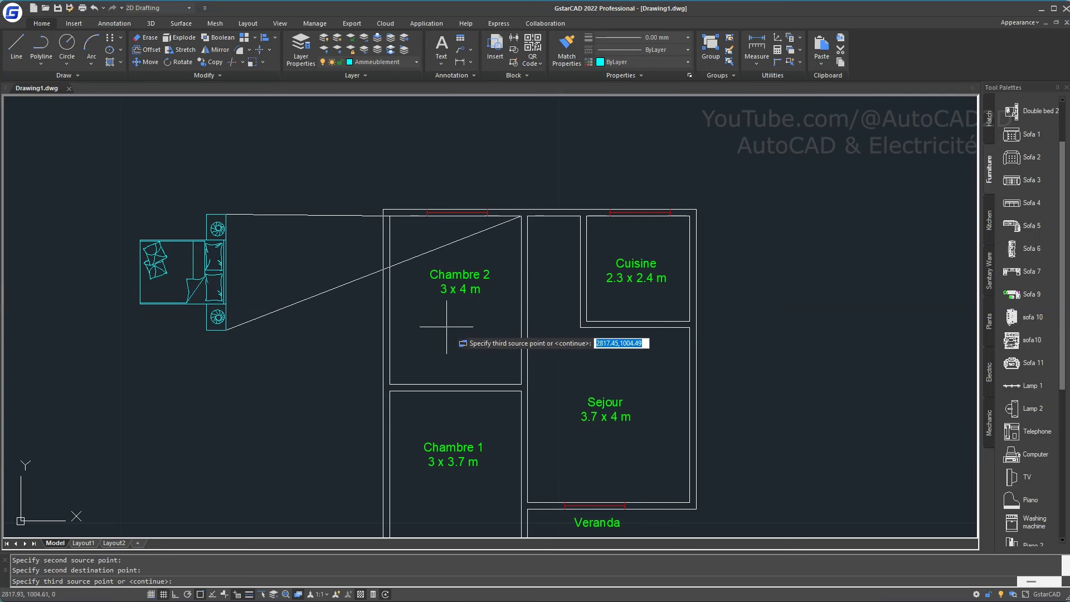
key("Return")
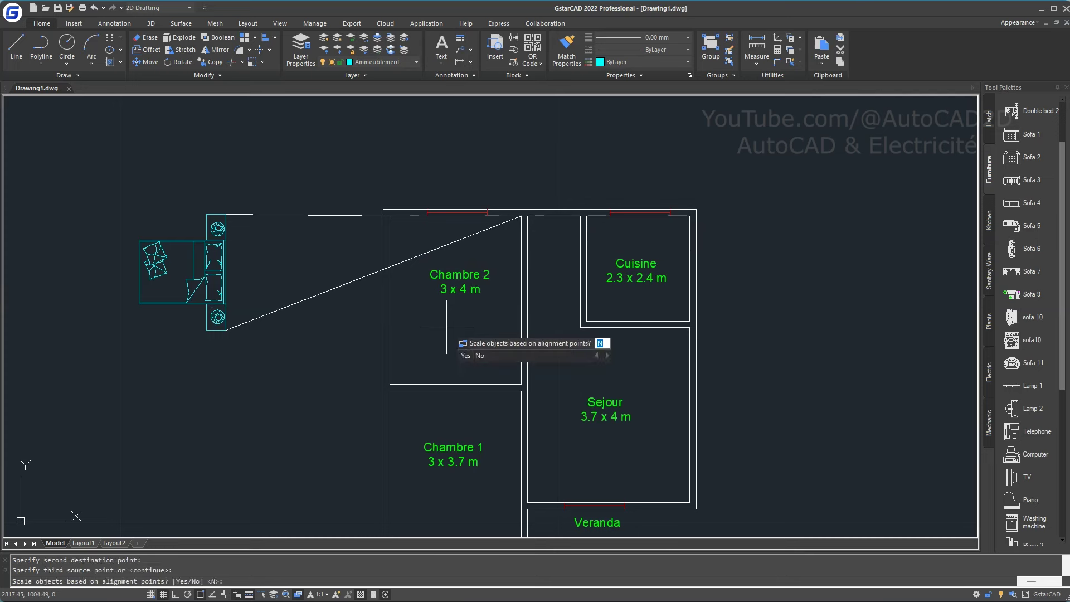
key("Return")
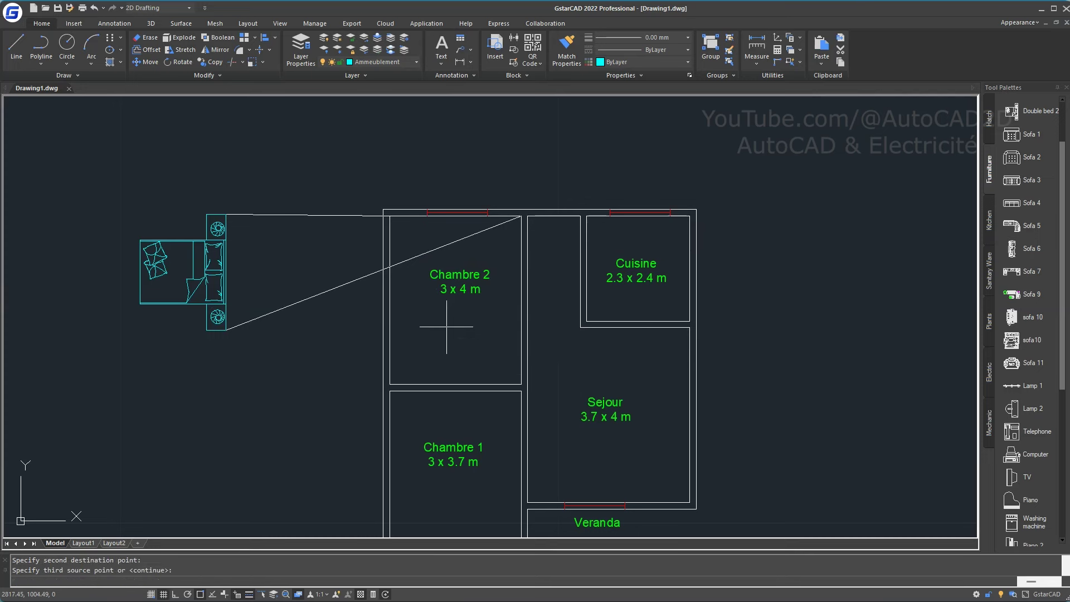
- Nudge the bed slightly right and down to settle it inside Chambre 2
scroll(459, 267, "up", 4)
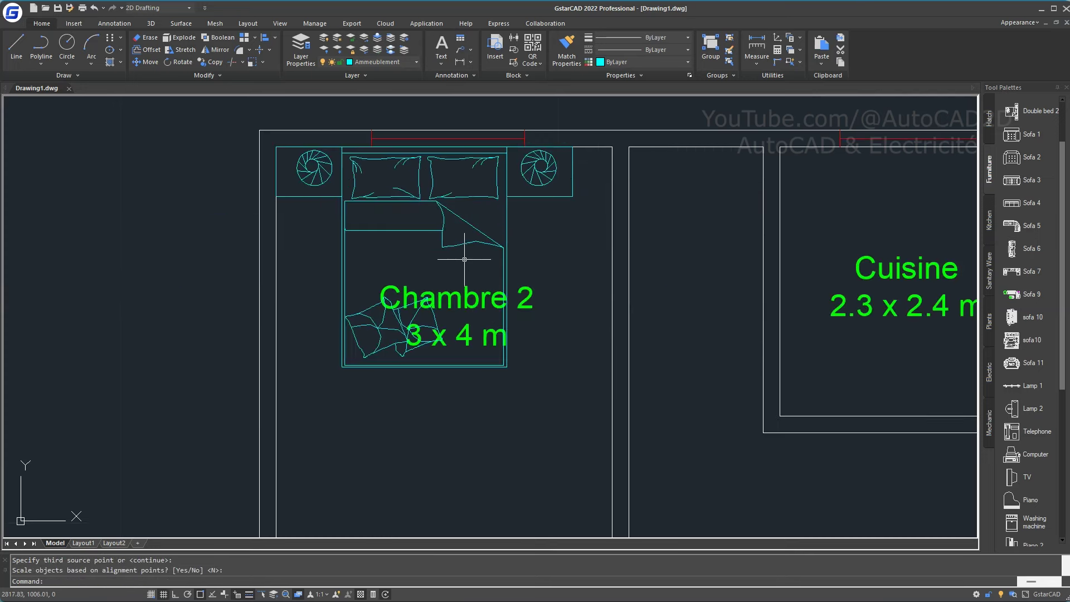
left_click(491, 245)
left_click(353, 172)
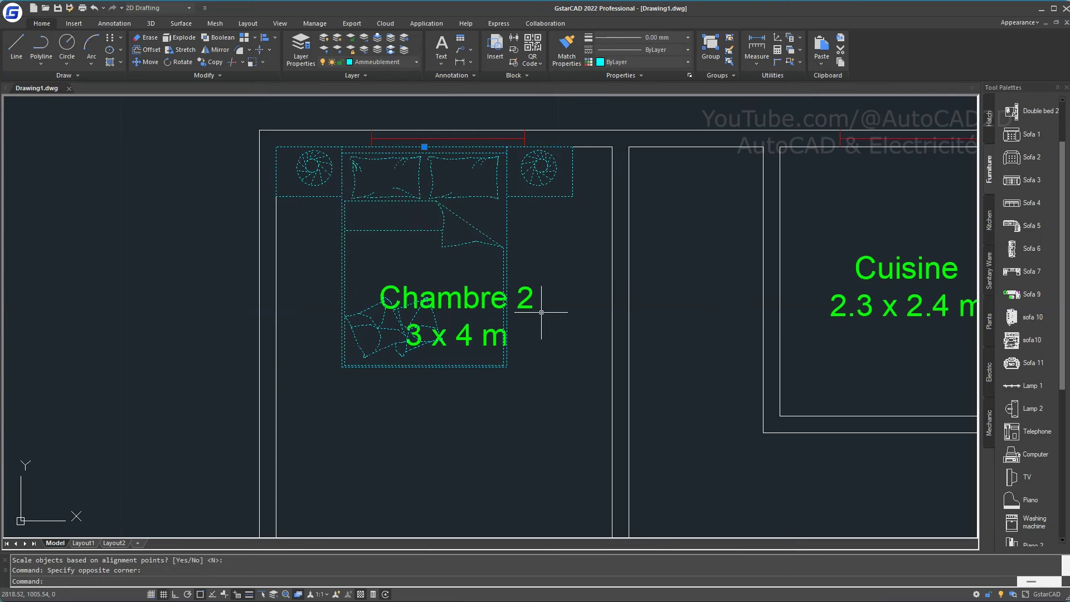
key("ctrl+Right")
key("ctrl+Right")
key("ctrl+Right")
key("ctrl+Right")
key("ctrl+Right")
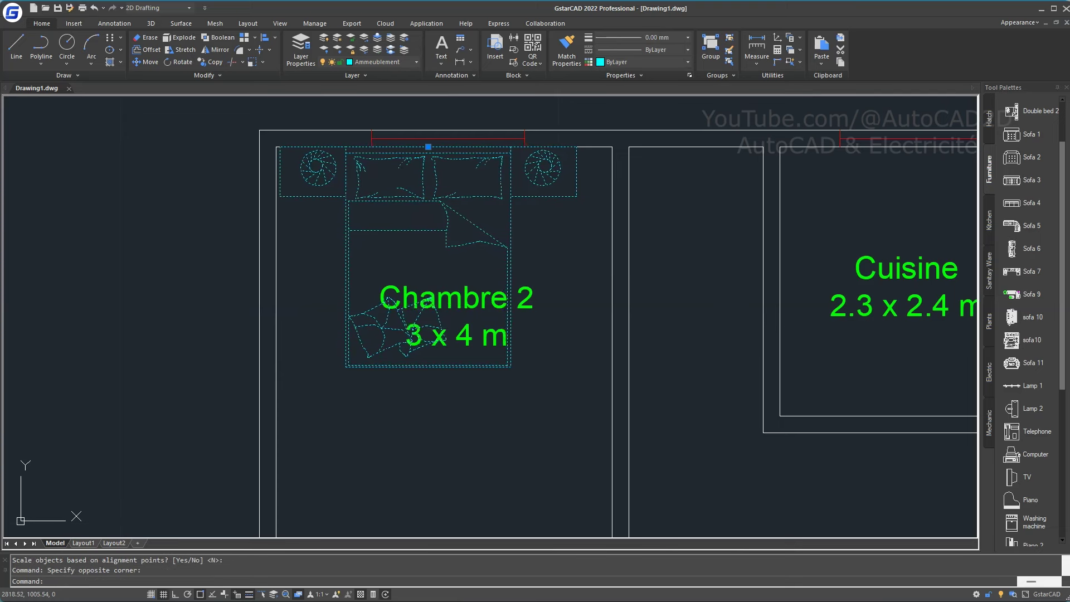
key("ctrl+Right")
key("ctrl+Right")
key("ctrl+Right")
key("ctrl+Down")
key("ctrl+Down")
key("ctrl+Down")
key("ctrl+Down")
key("ctrl+Down")
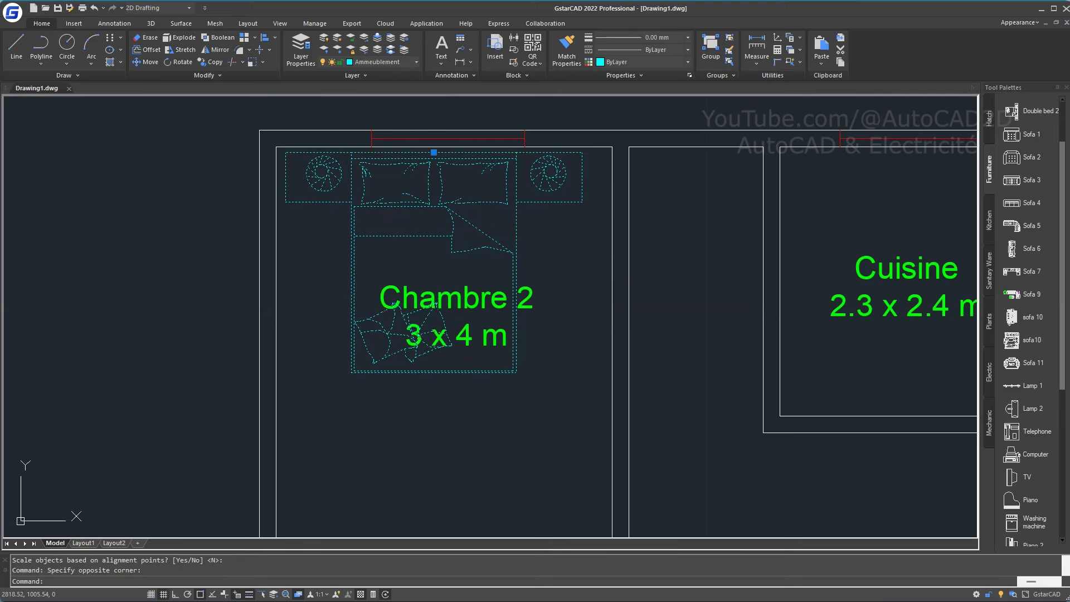
key("ctrl+Down")
key("ctrl+Down")
key("ctrl+Down")
key("ctrl+Right")
key("ctrl+Right")
key("ctrl+Right")
key("ctrl+Right")
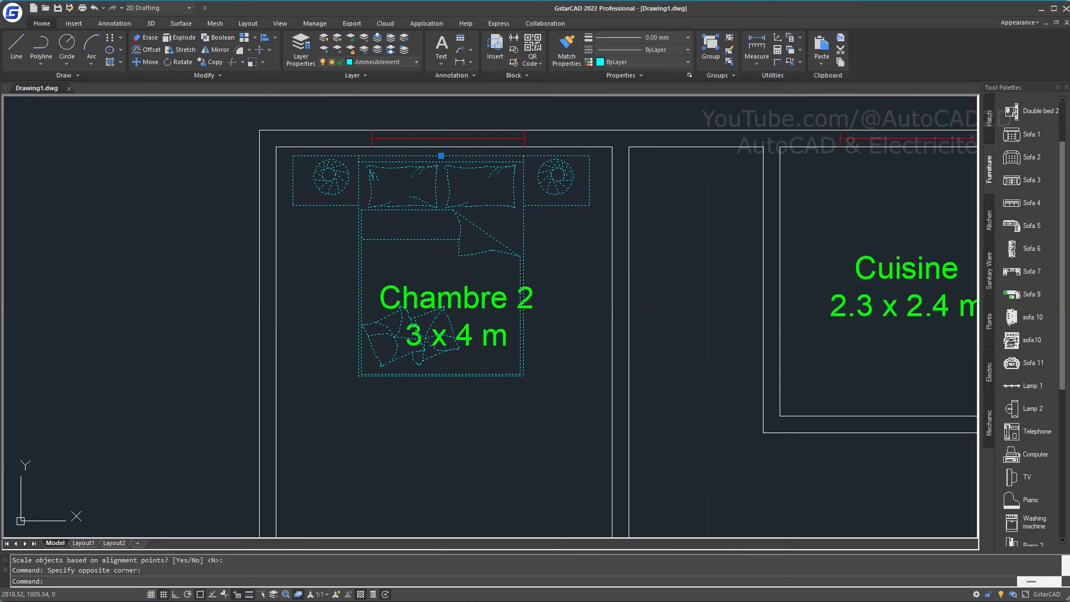
key("Escape")
- Move the Chambre 2 label below the bed, bringing Sejour and Veranda into view
left_click(480, 301)
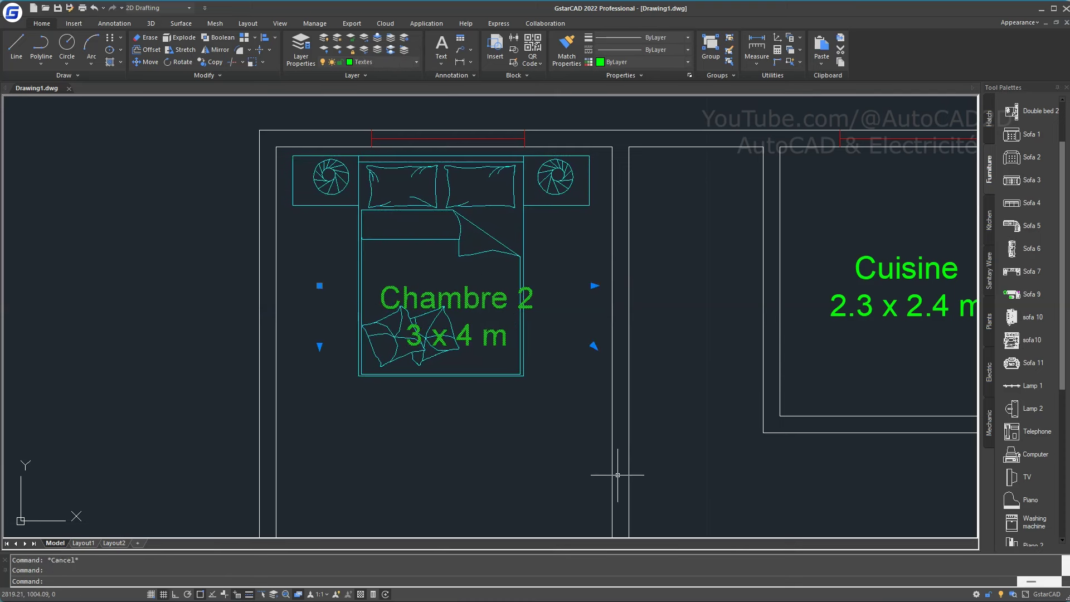
left_click(319, 285)
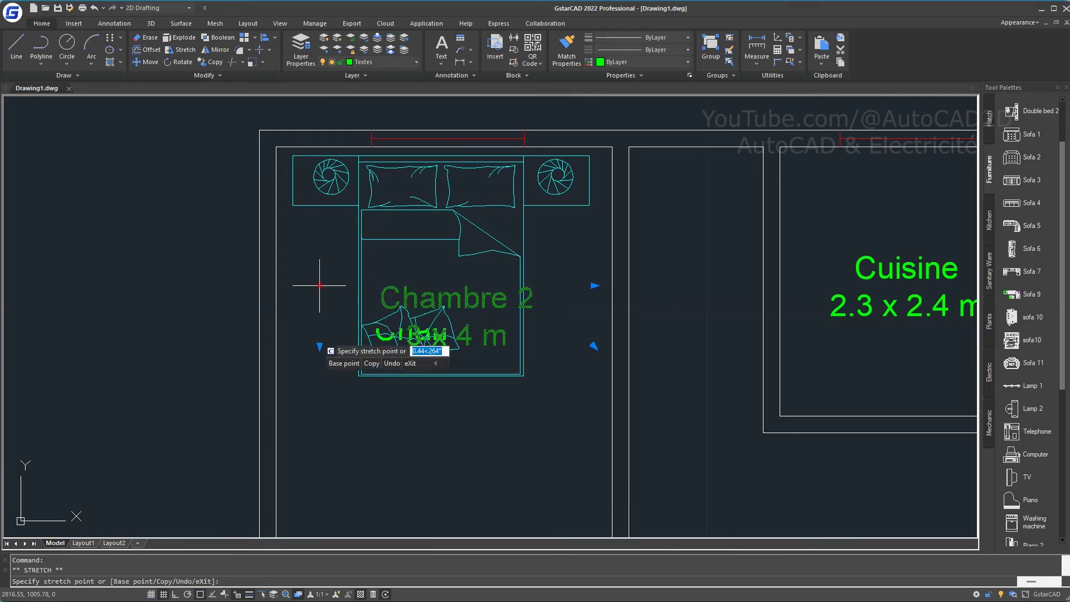
left_click(318, 398)
scroll(463, 383, "down", 4)
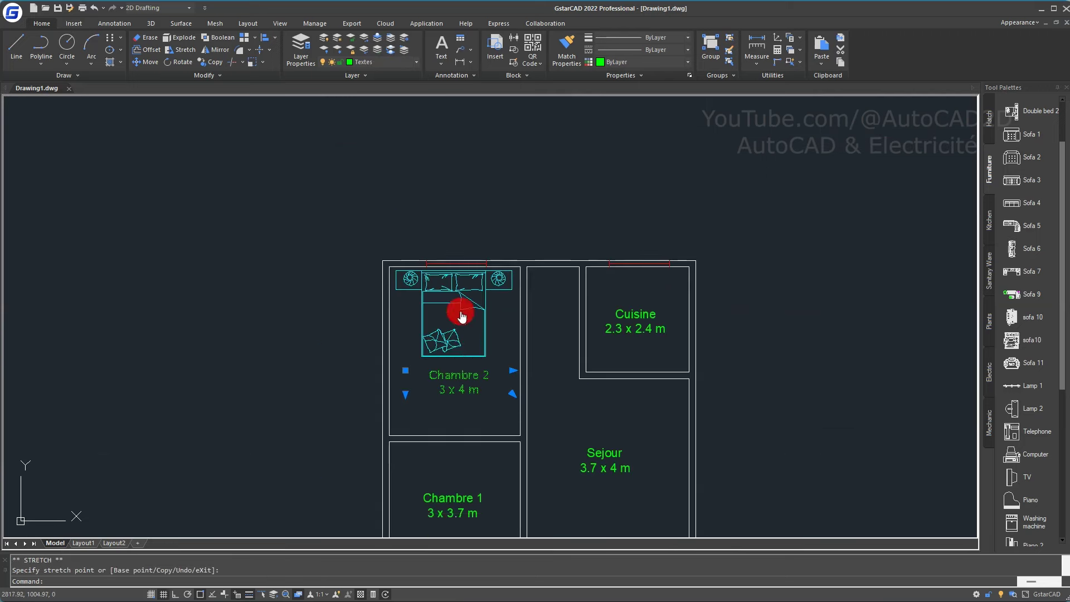
middle_click_drag(463, 382, 449, 250)
key("Escape")
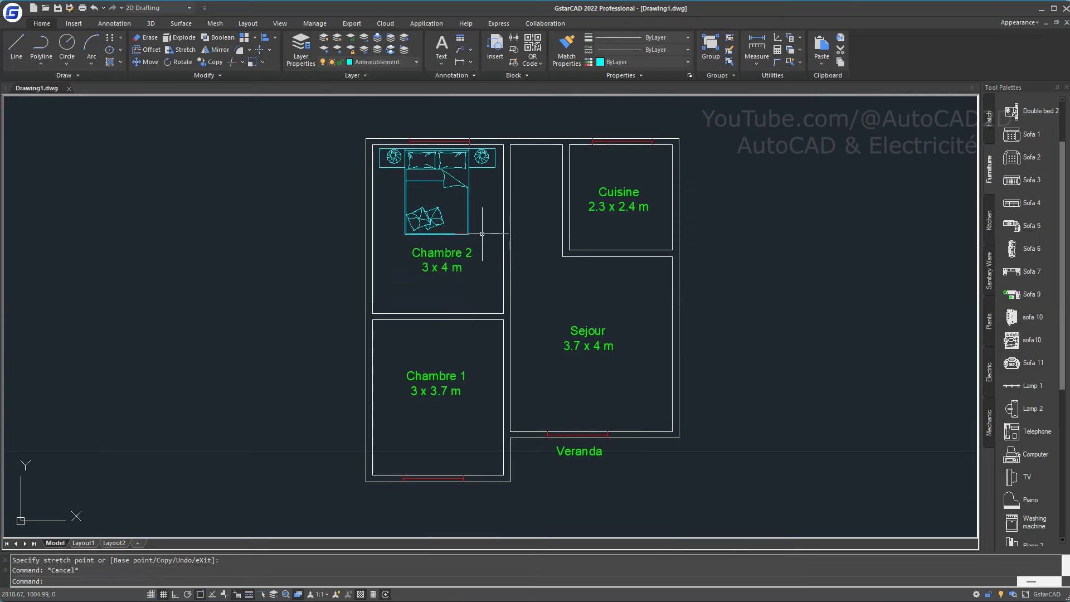
- Copy the Chambre 2 bed with CP to a spot left of the floor plan
left_click(407, 183)
type("cp")
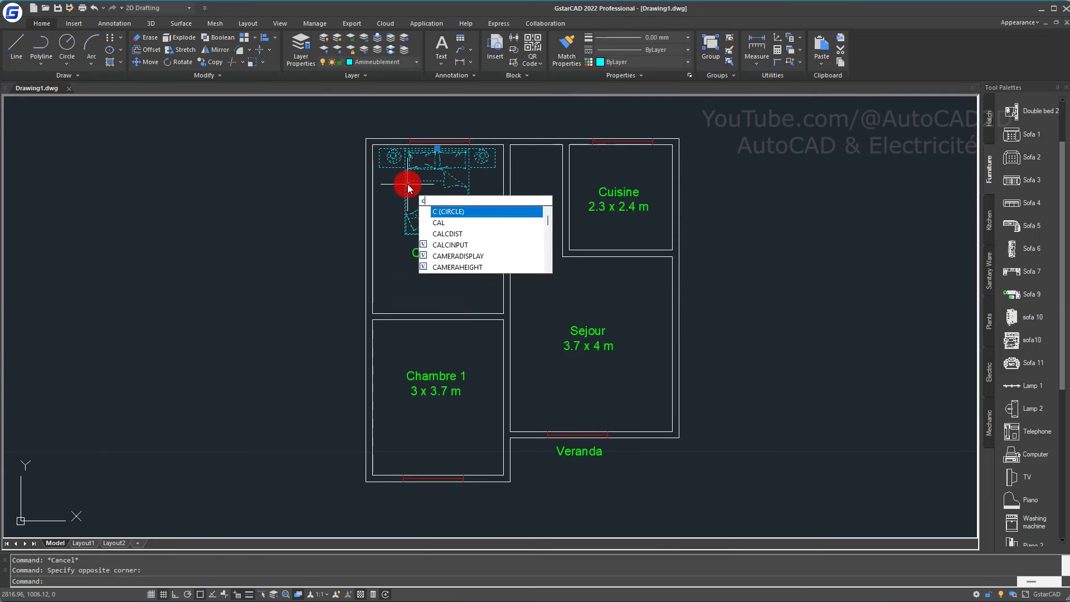
key("Return")
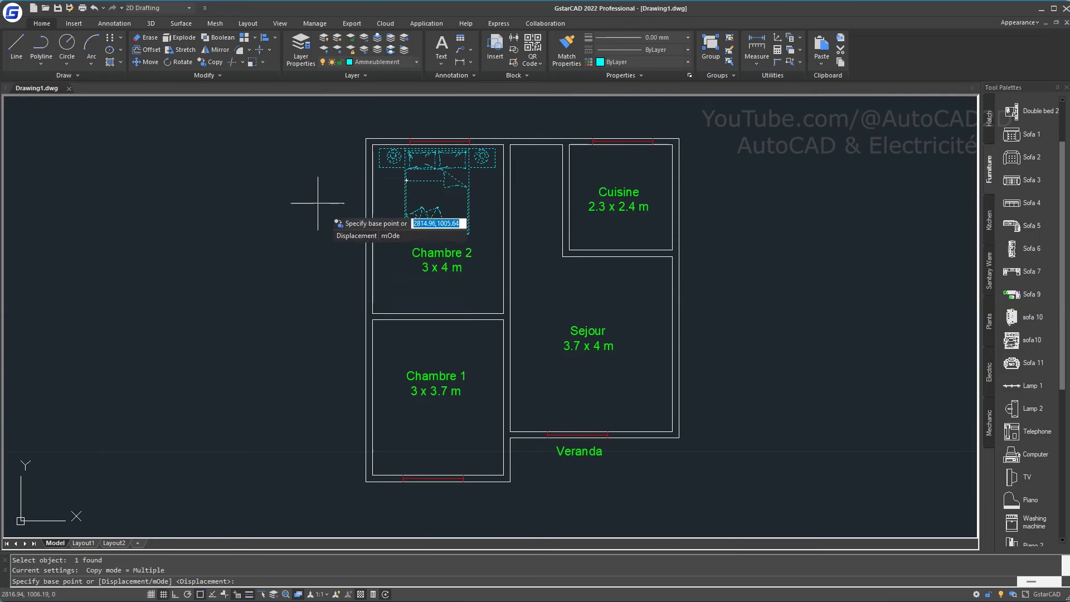
left_click(468, 194)
left_click(184, 216)
right_click(227, 254)
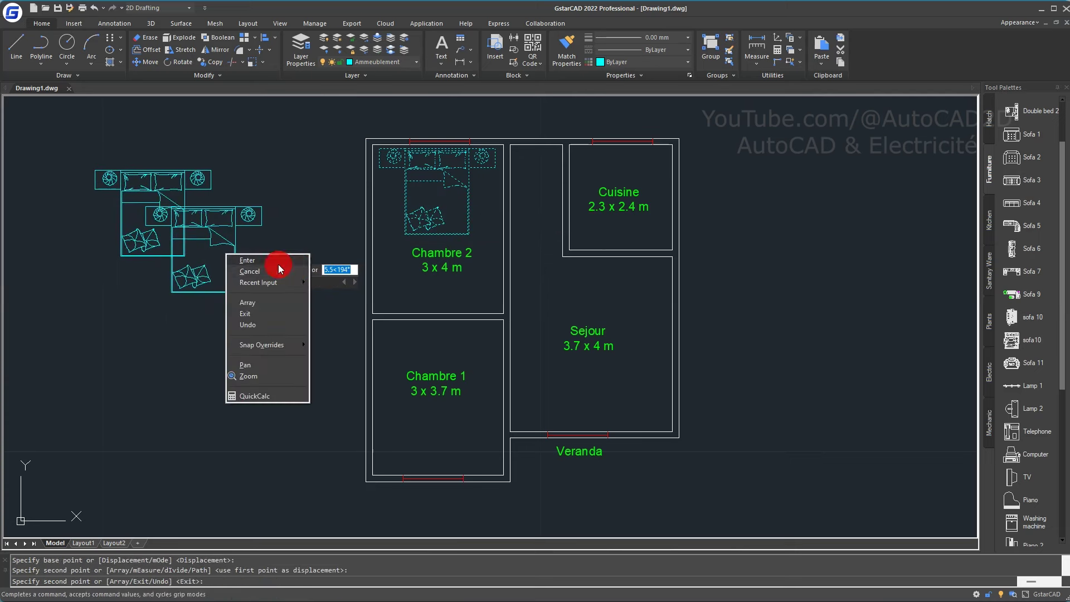
left_click(265, 259)
- Align the bed copy to Chambre 1's bottom wall, headboard down, without scaling
left_click(283, 279)
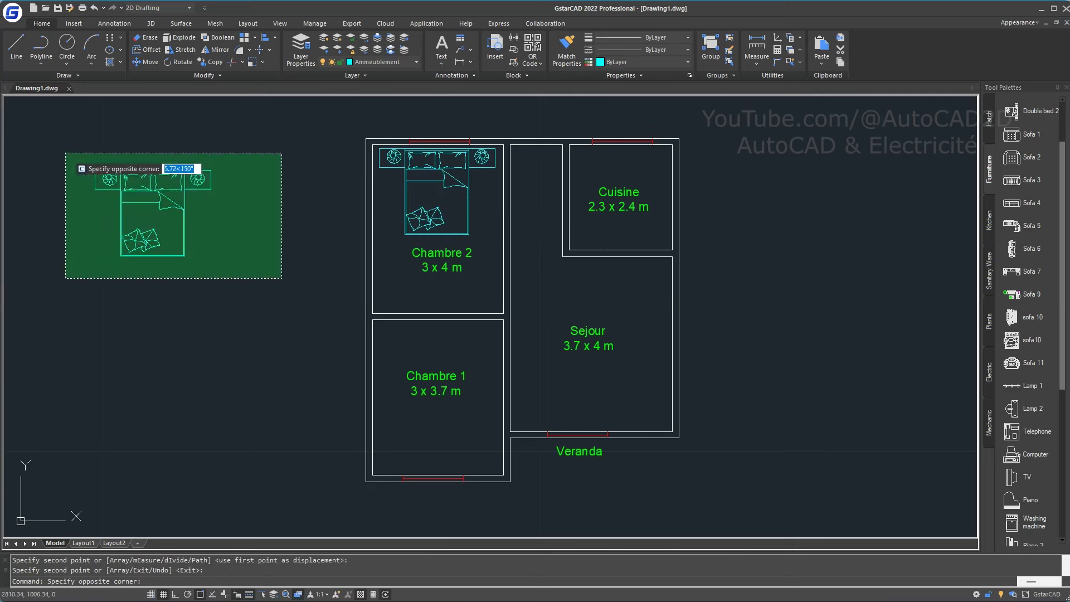
left_click(66, 152)
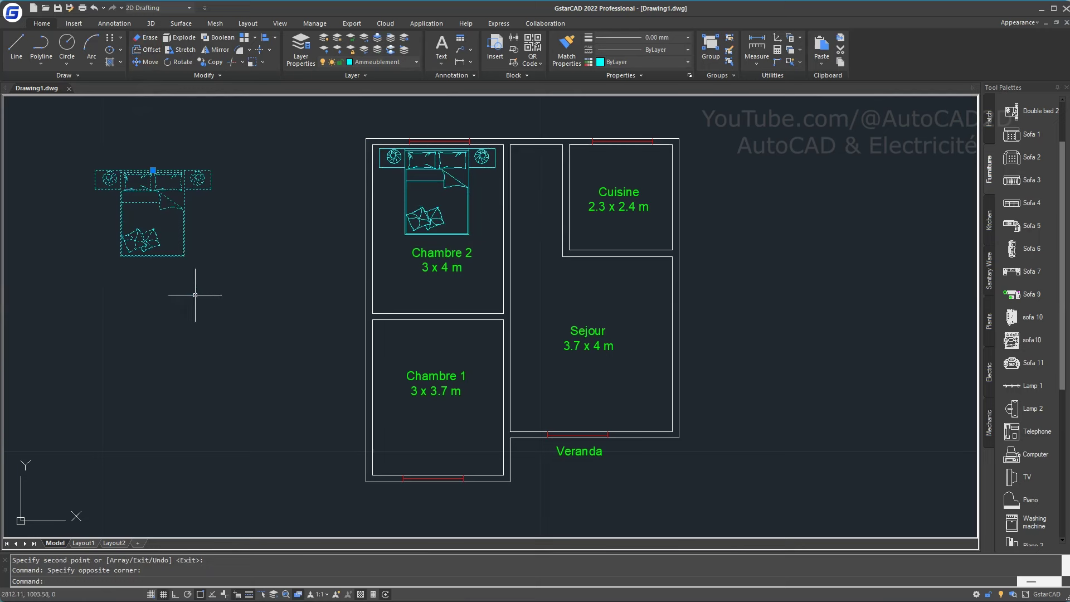
type("ali")
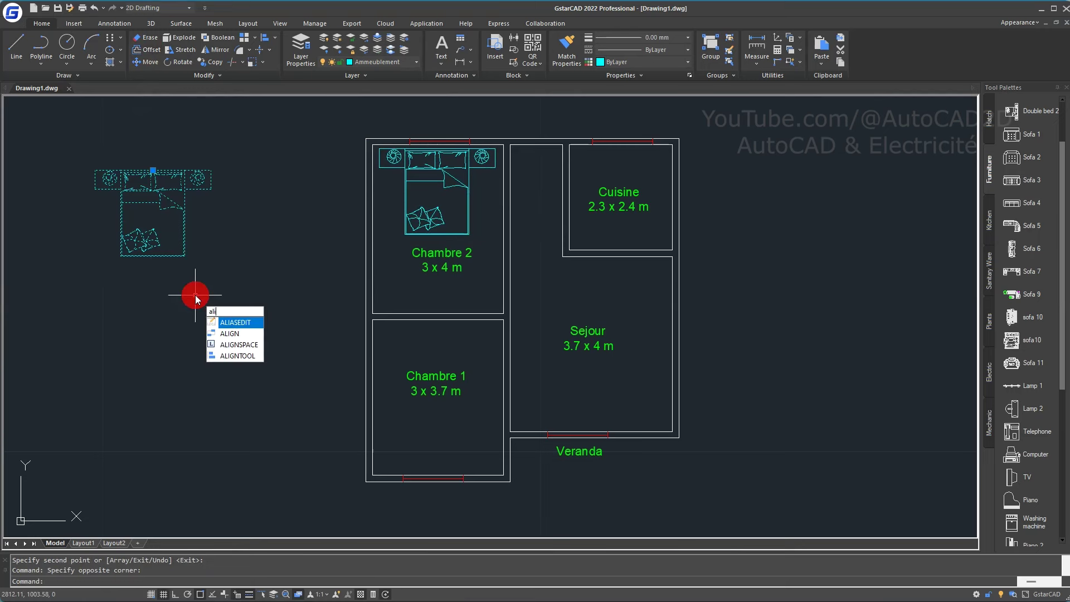
key("Down")
key("Return")
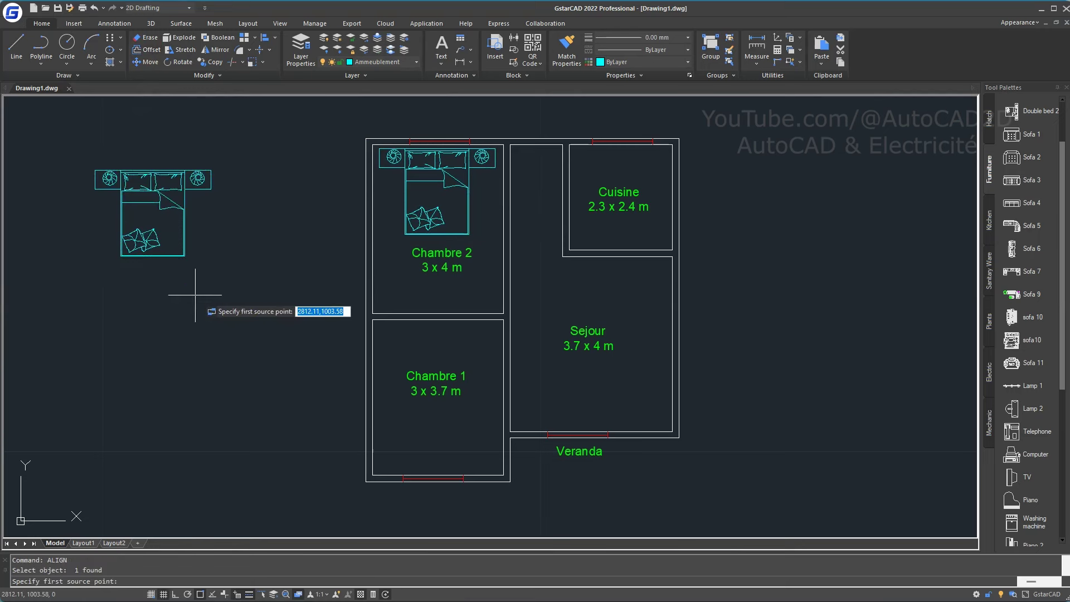
left_click(210, 170)
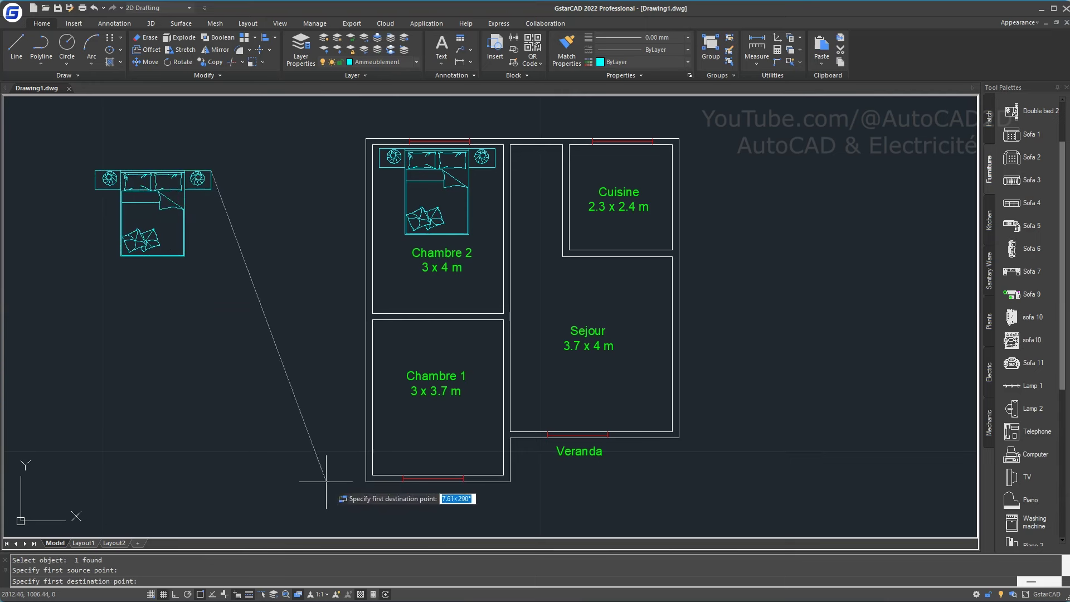
left_click(373, 475)
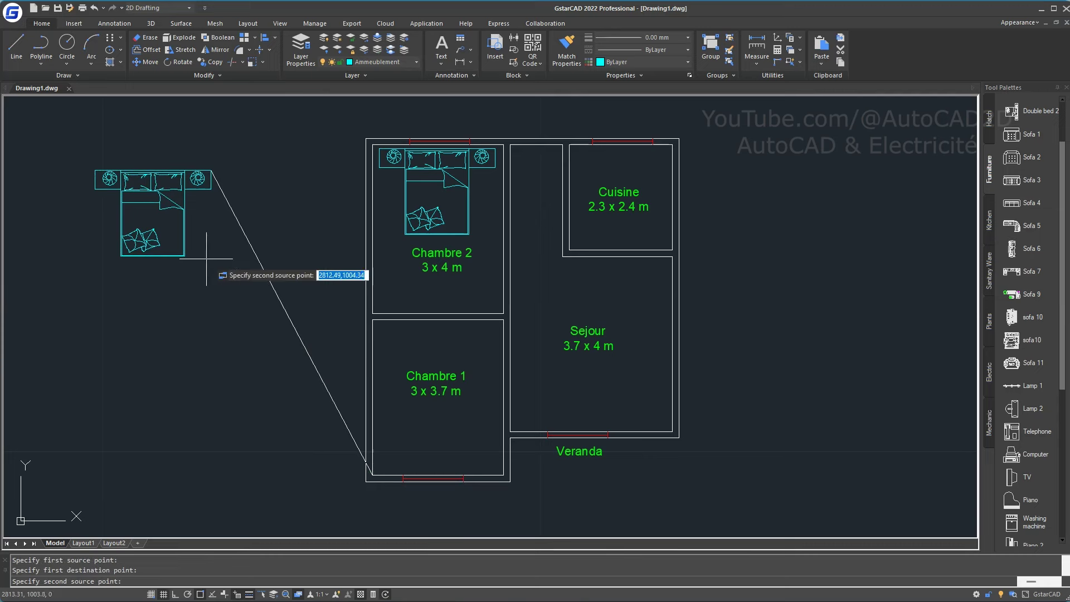
left_click(95, 170)
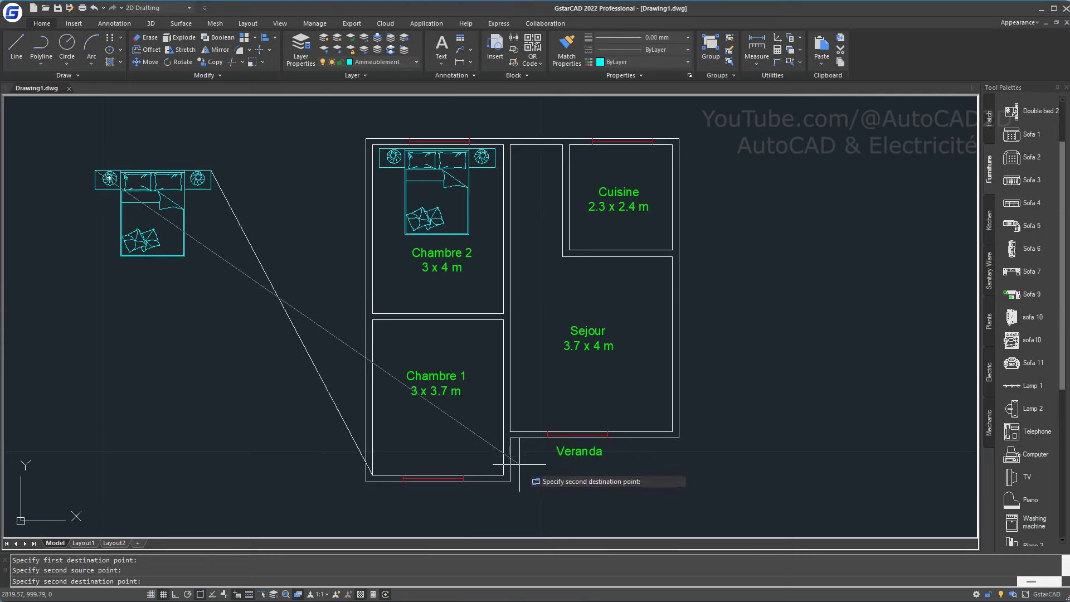
left_click(503, 475)
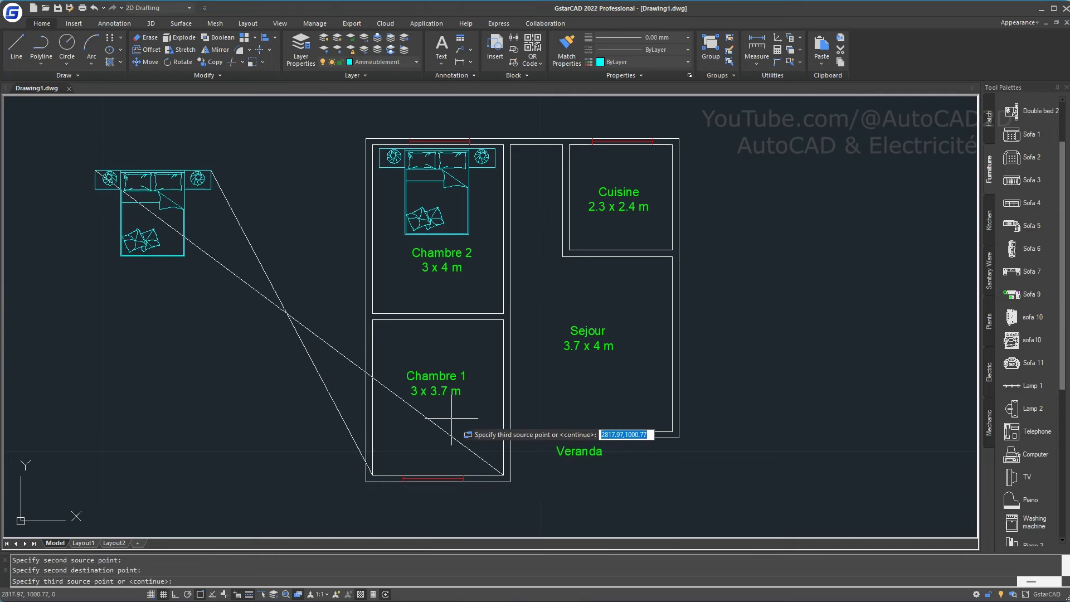
key("Return")
key("Return")
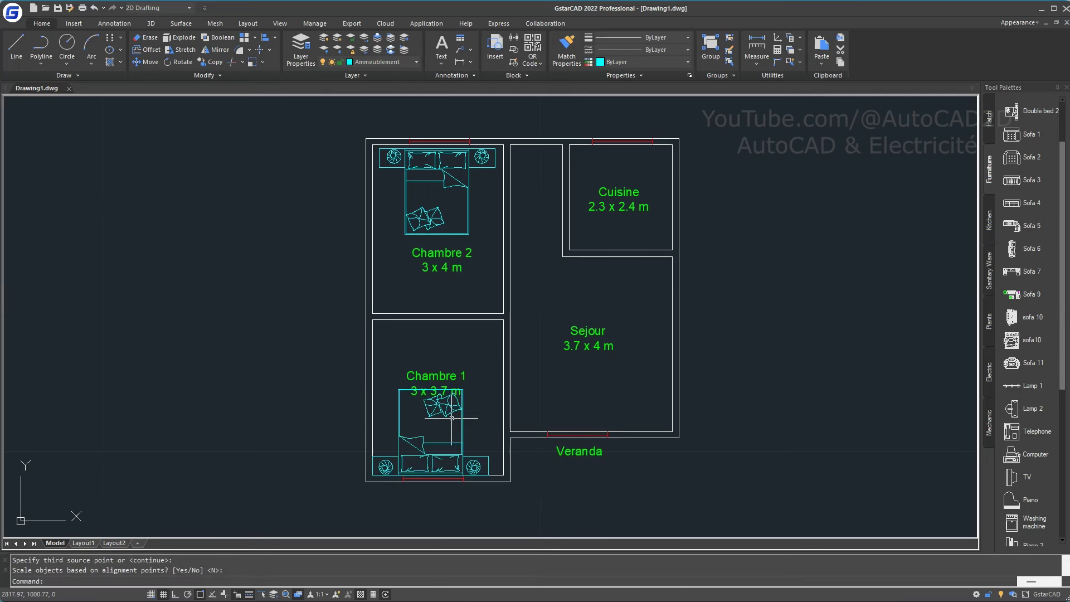
- Nudge the Chambre 1 bed right and up to centre it in the room
scroll(451, 417, "up", 2)
scroll(463, 438, "up", 2)
left_click(504, 471)
left_click(357, 384)
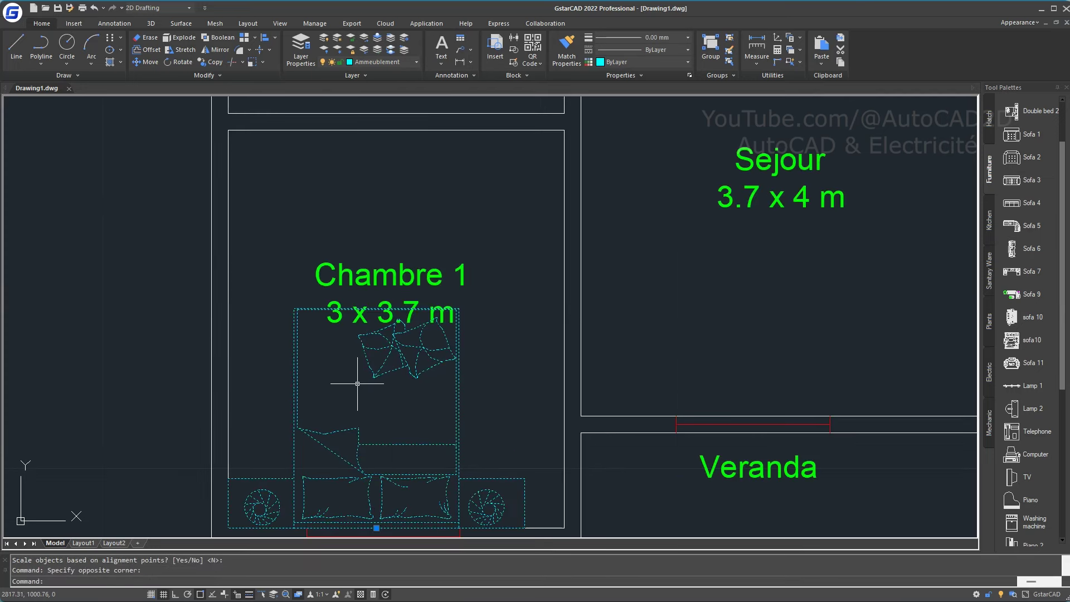
scroll(489, 417, "up", 3)
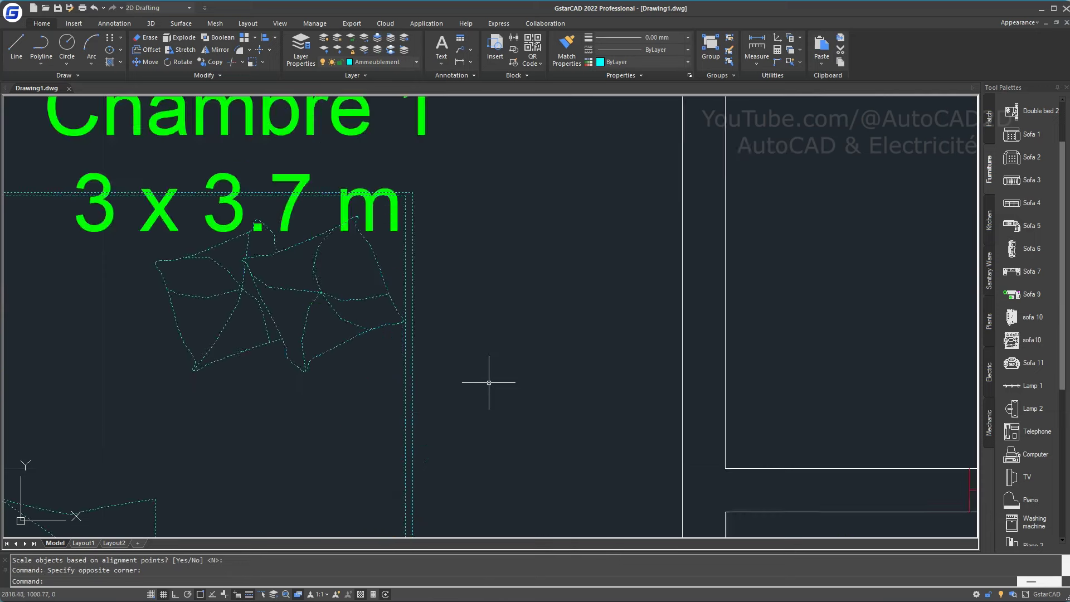
scroll(489, 445, "down", 4)
scroll(490, 390, "up", 1)
key("ctrl+Right")
key("ctrl+Right")
key("ctrl+Right")
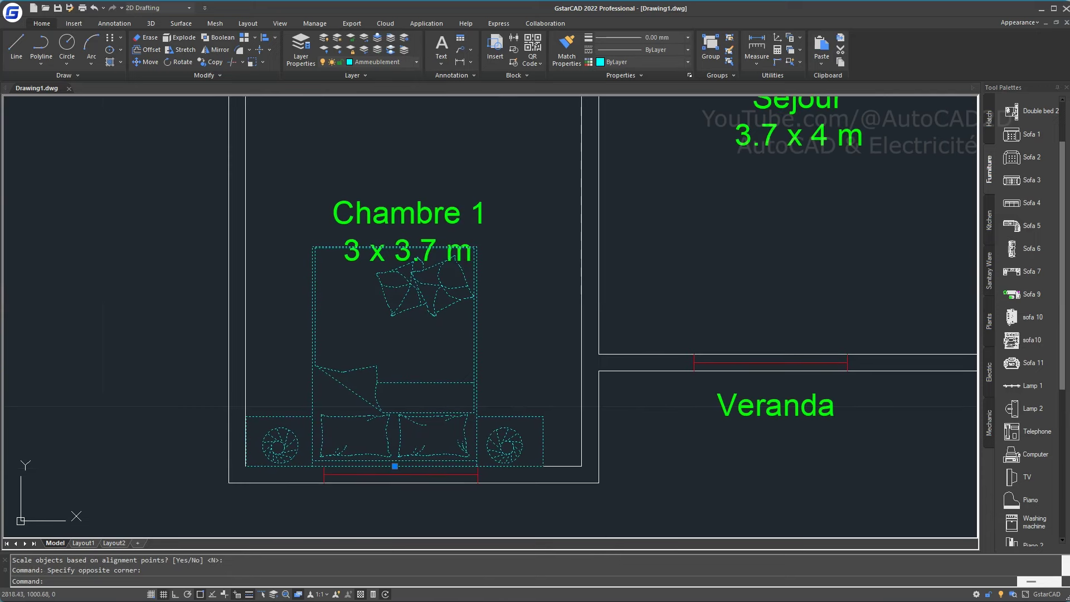
key("ctrl+Right")
key("ctrl+Right")
key("ctrl+Right")
key("ctrl+Right")
key("ctrl+Right")
key("ctrl+Right")
key("ctrl+Right")
key("ctrl+Right")
key("ctrl+Right")
key("ctrl+Up")
key("ctrl+Up")
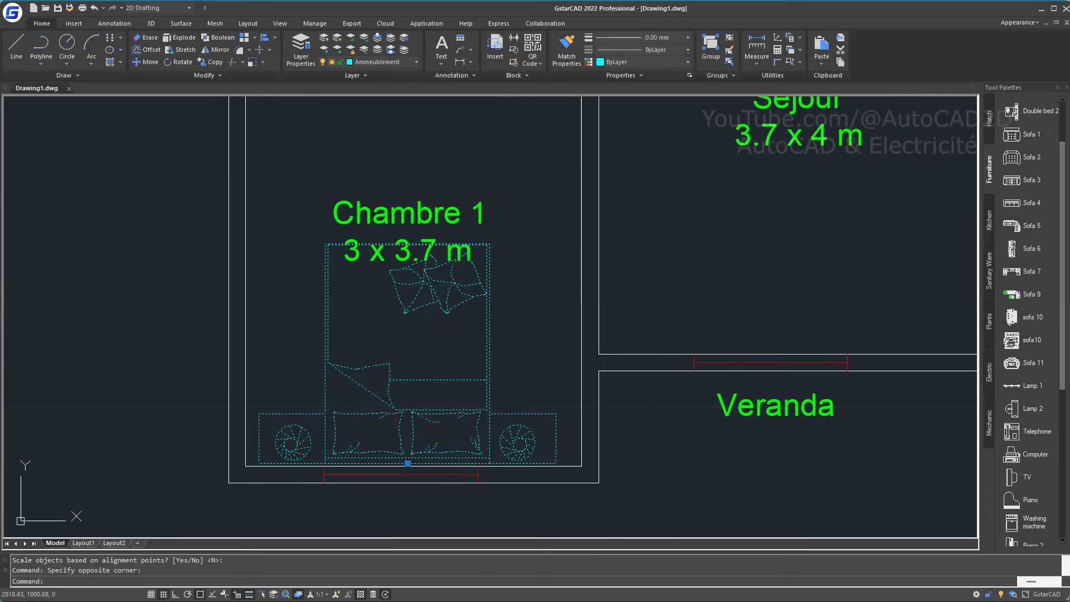
key("ctrl+Up")
key("ctrl+Up")
key("ctrl+Up")
key("ctrl+Up")
key("ctrl+Up")
key("ctrl+Up")
key("ctrl+Up")
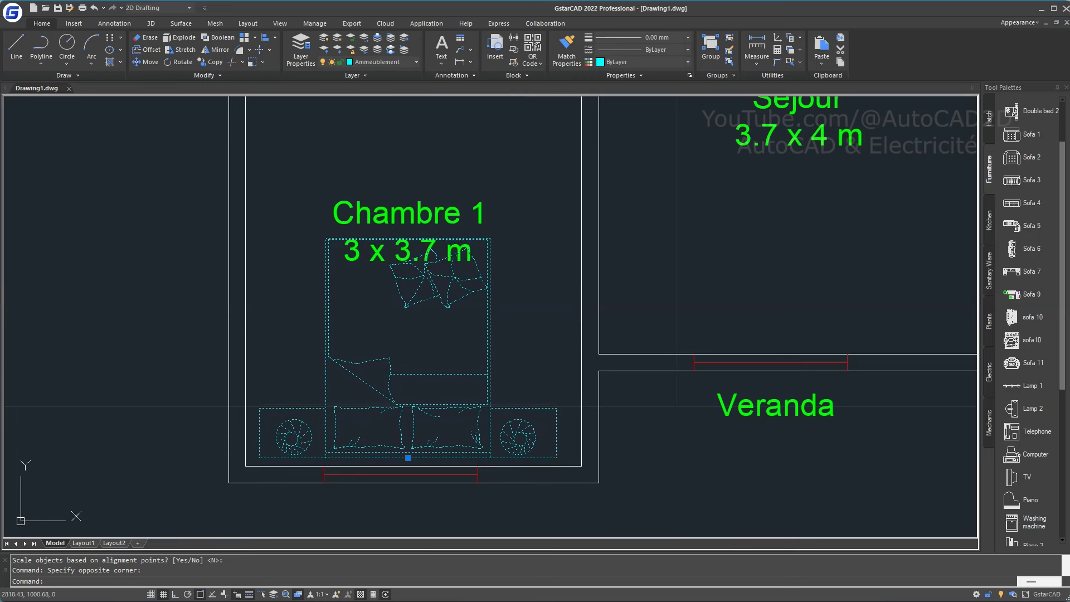
key("Escape")
- Raise the Chambre 1 label clear above the bed and show the whole plan
left_click(421, 215)
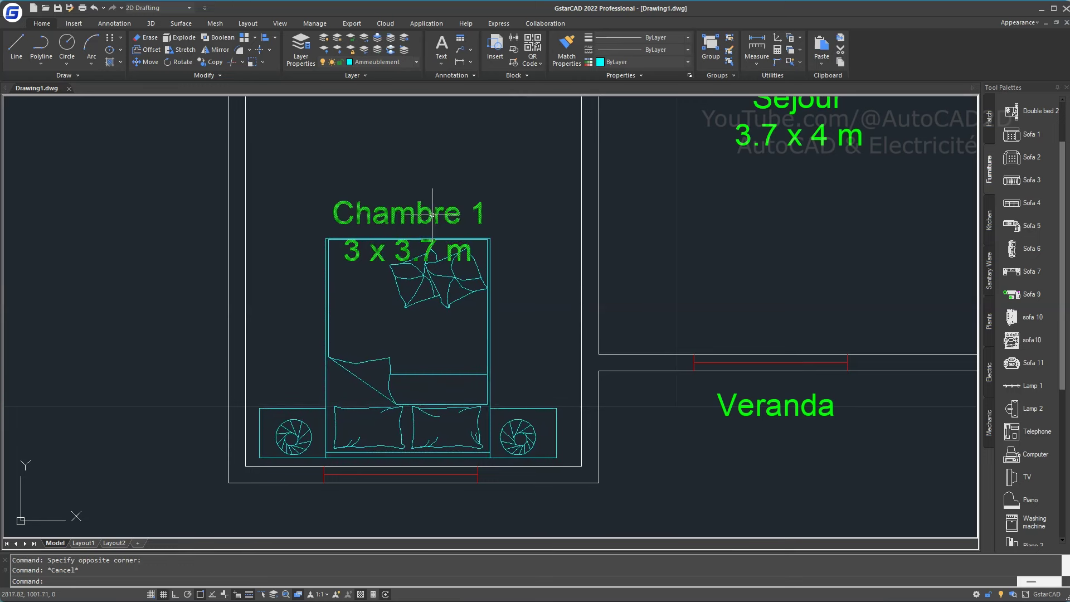
key("ctrl+Up")
key("ctrl+Up")
key("ctrl+Up")
key("ctrl+Up")
key("ctrl+Up")
key("ctrl+Up")
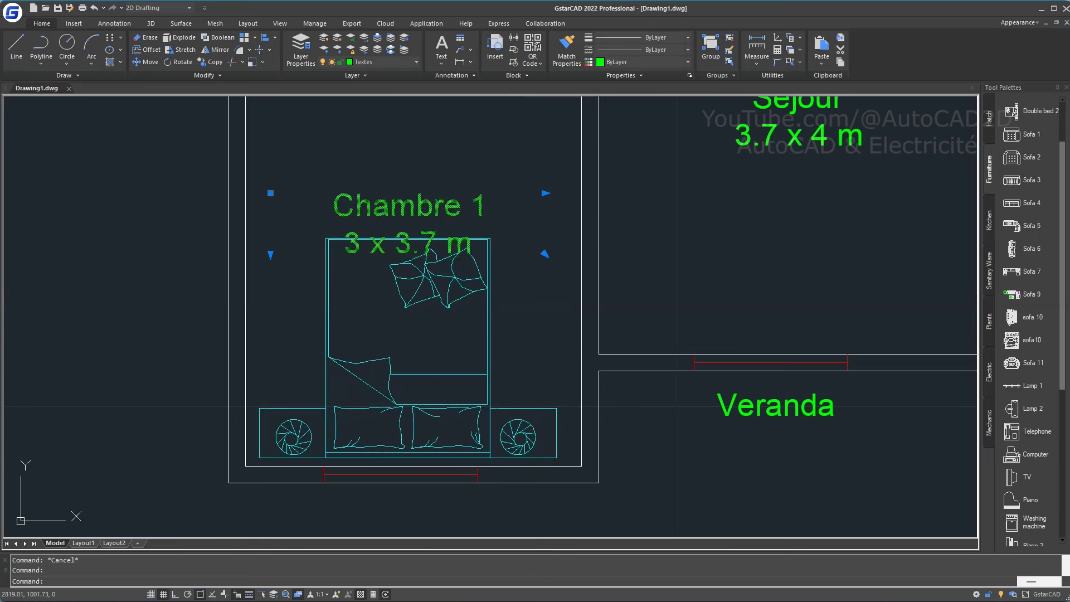
key("ctrl+Up")
key("ctrl+Up")
key("ctrl+Up")
key("ctrl+Up")
key("ctrl+Up")
key("ctrl+Up")
key("ctrl+Up")
key("ctrl+Up")
key("ctrl+Up")
key("ctrl+Up")
key("ctrl+Up")
key("ctrl+Up")
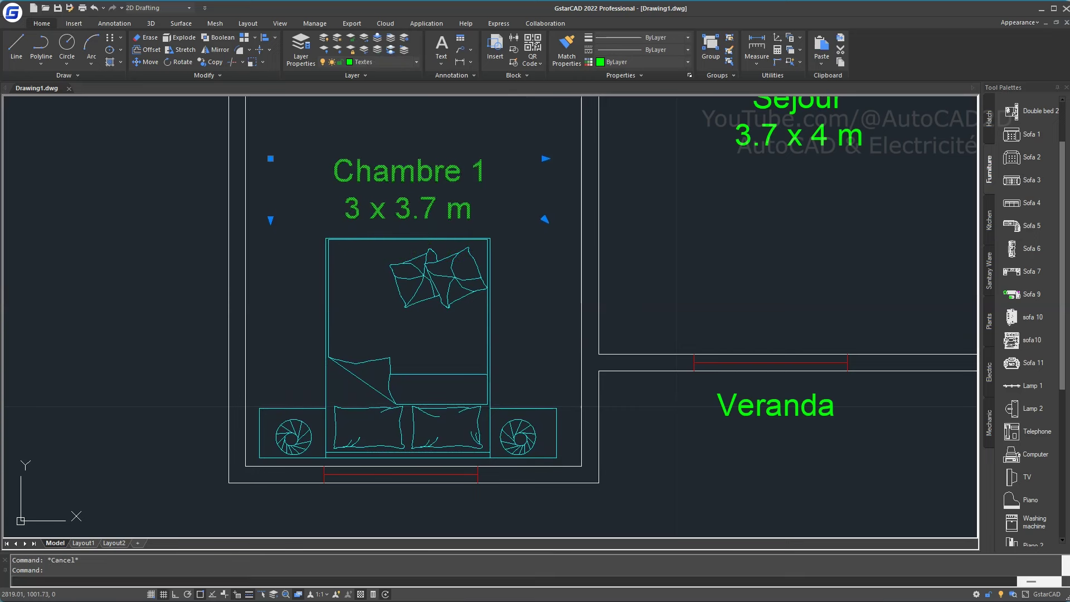
key("ctrl+Up")
key("ctrl+Up")
key("ctrl+Up")
key("ctrl+Up")
key("ctrl+Up")
key("ctrl+Up")
key("Escape")
scroll(563, 215, "down", 2)
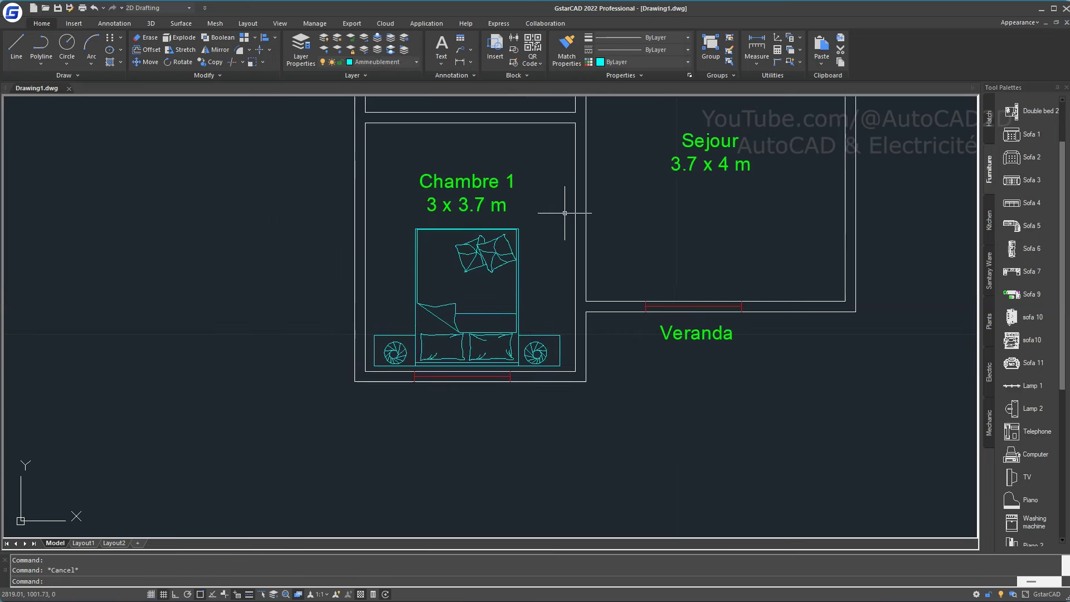
scroll(564, 215, "down", 2)
middle_click_drag(630, 198, 491, 351)
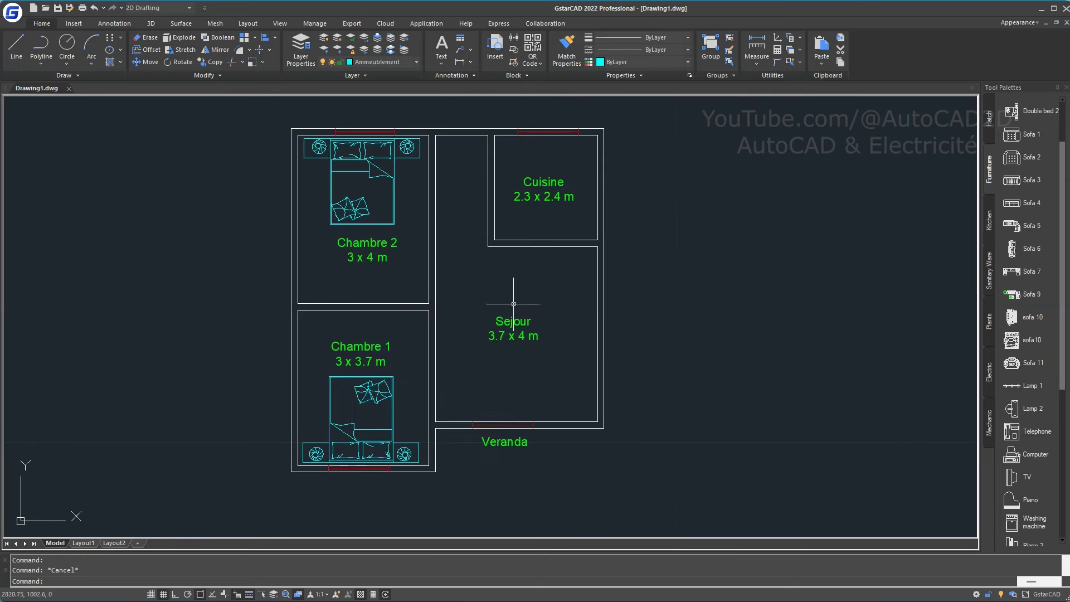
left_click(1033, 159)
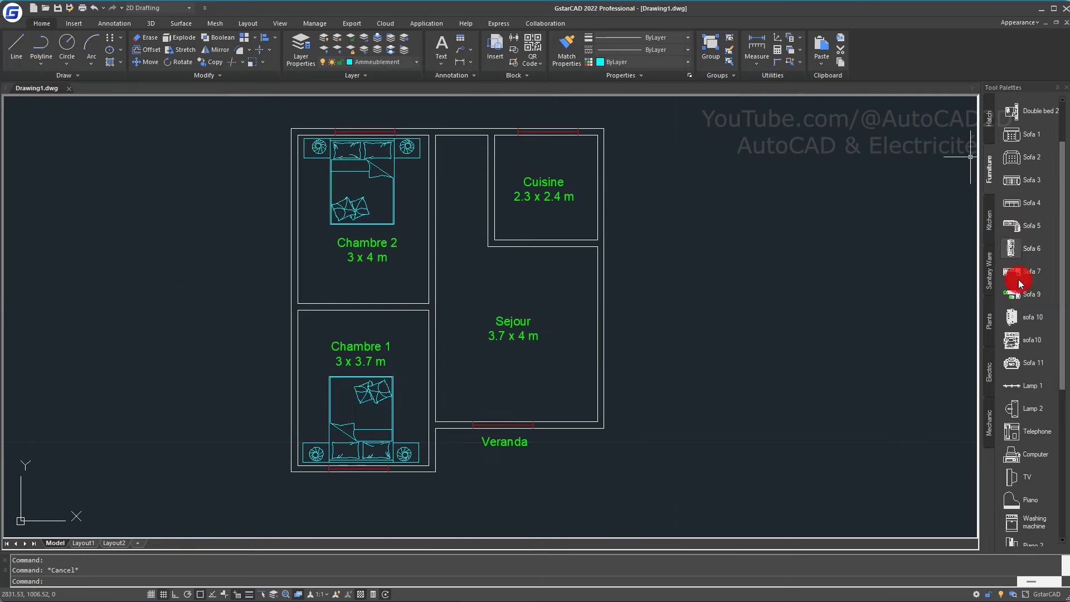
- Place the Sofa 5 corner sofa from the Furniture palette left of the plan
left_click_drag(1034, 161, 923, 524)
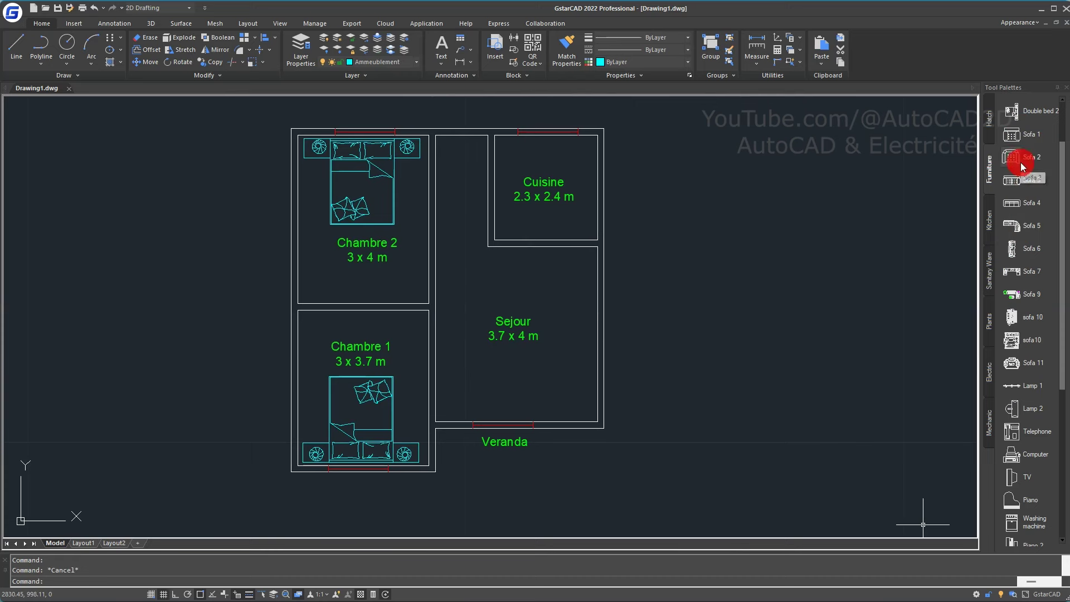
left_click(1017, 226)
left_click_drag(1011, 225, 841, 267)
left_click(781, 280)
left_click(792, 273)
scroll(792, 274, "down", 5)
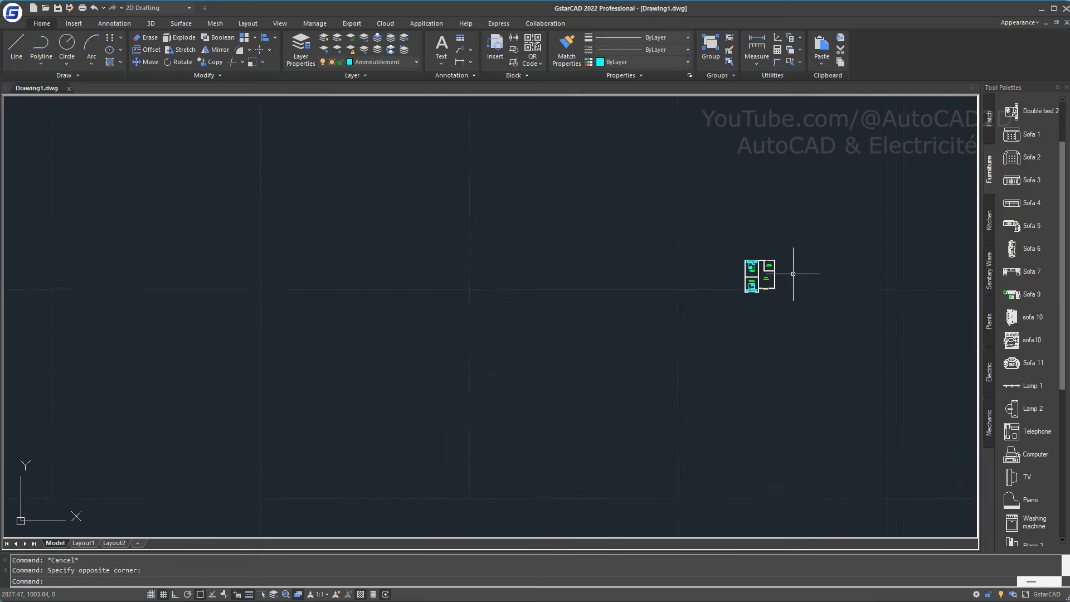
scroll(792, 274, "up", 3)
scroll(792, 274, "up", 3)
left_click(817, 314)
left_click(587, 227)
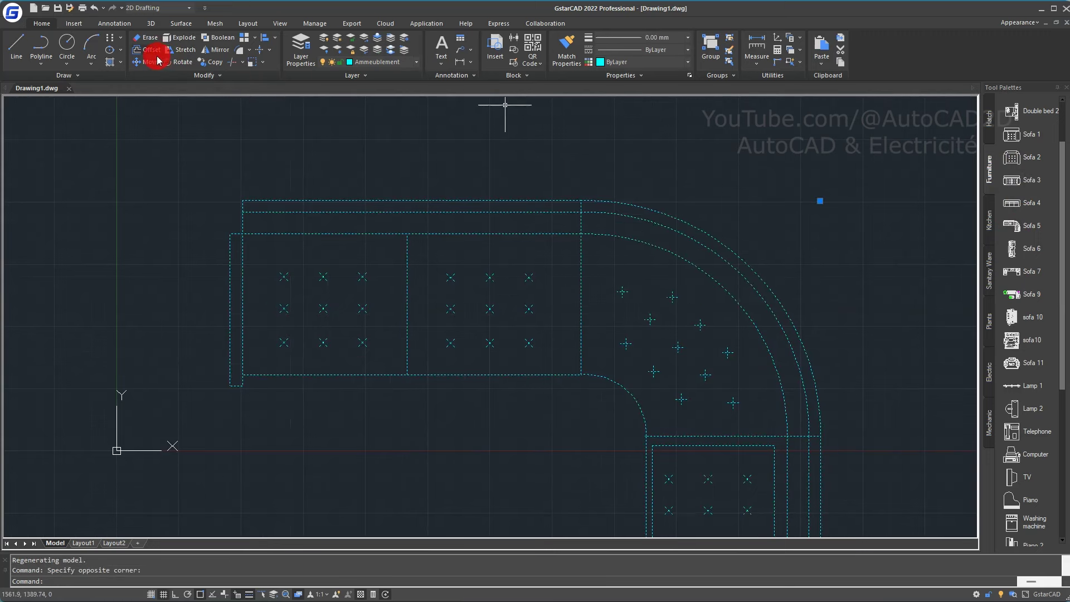
- Scale the corner sofa up to suit the floor plan
type("a")
key("BackSpace")
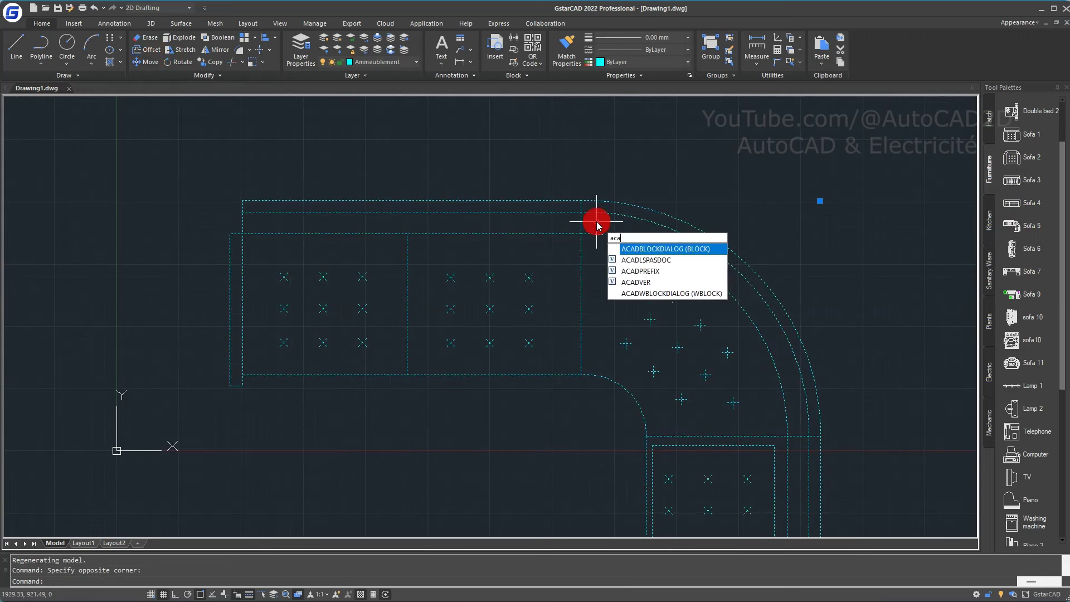
type("sca")
key("Return")
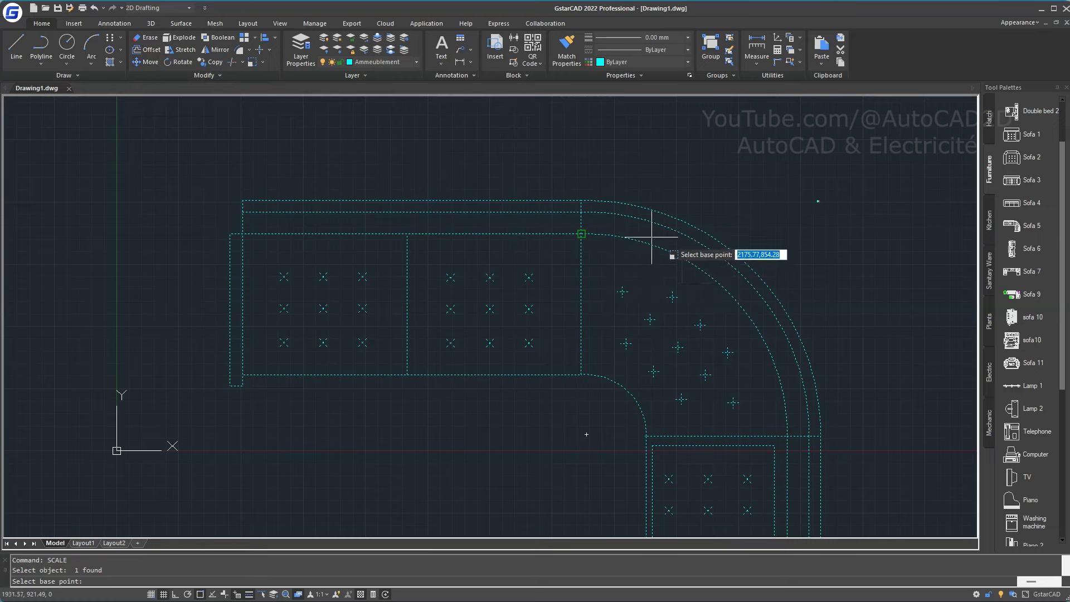
middle_click_drag(765, 235, 665, 283)
scroll(669, 284, "down", 5)
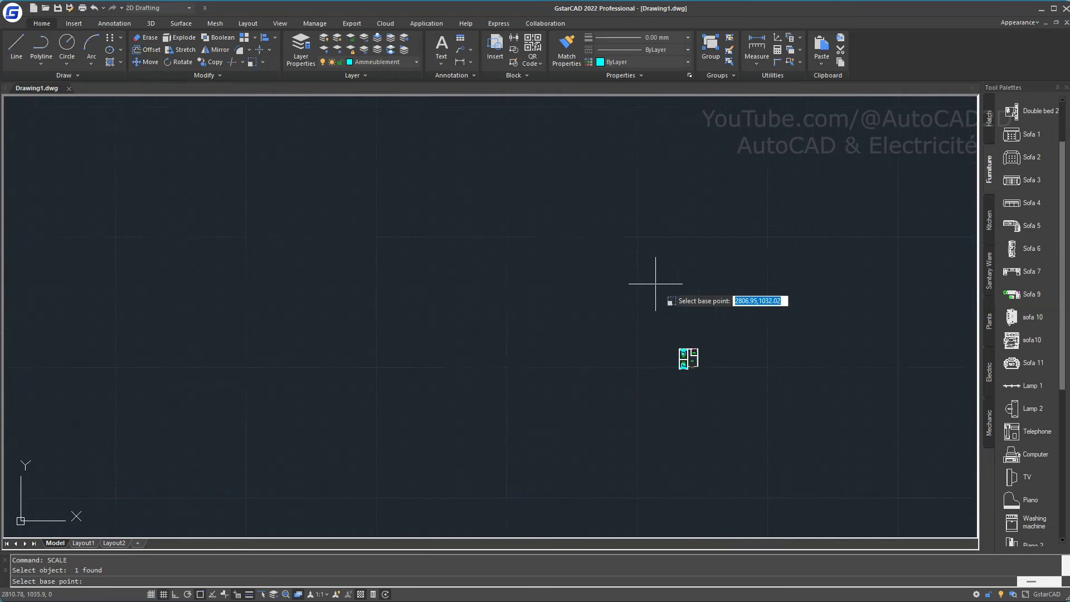
left_click(684, 402)
scroll(558, 329, "up", 5)
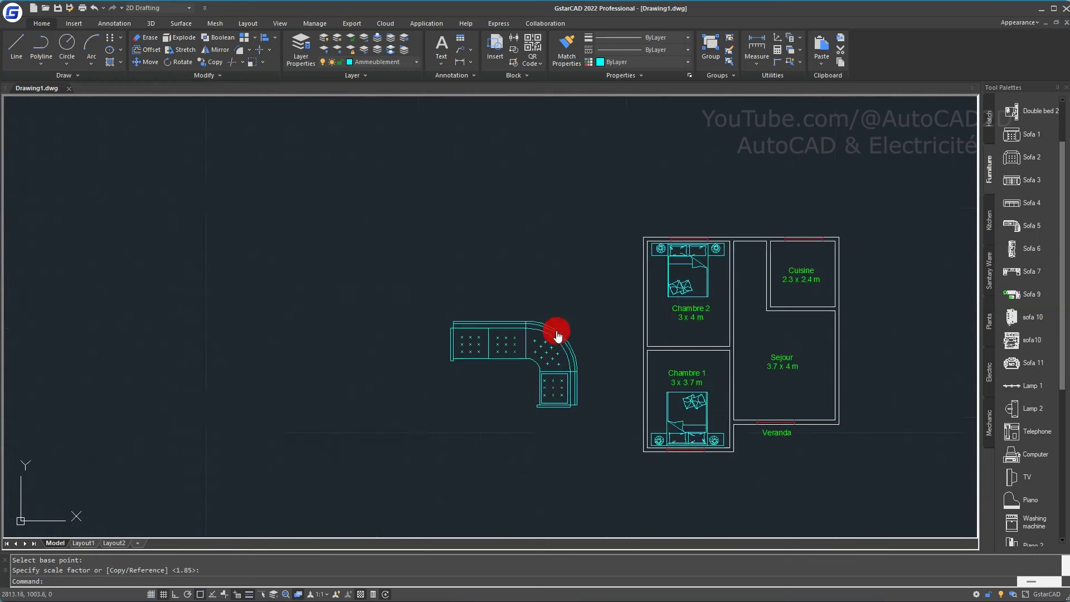
left_click(557, 330)
scroll(677, 344, "down", 3)
middle_click_drag(676, 345, 546, 341)
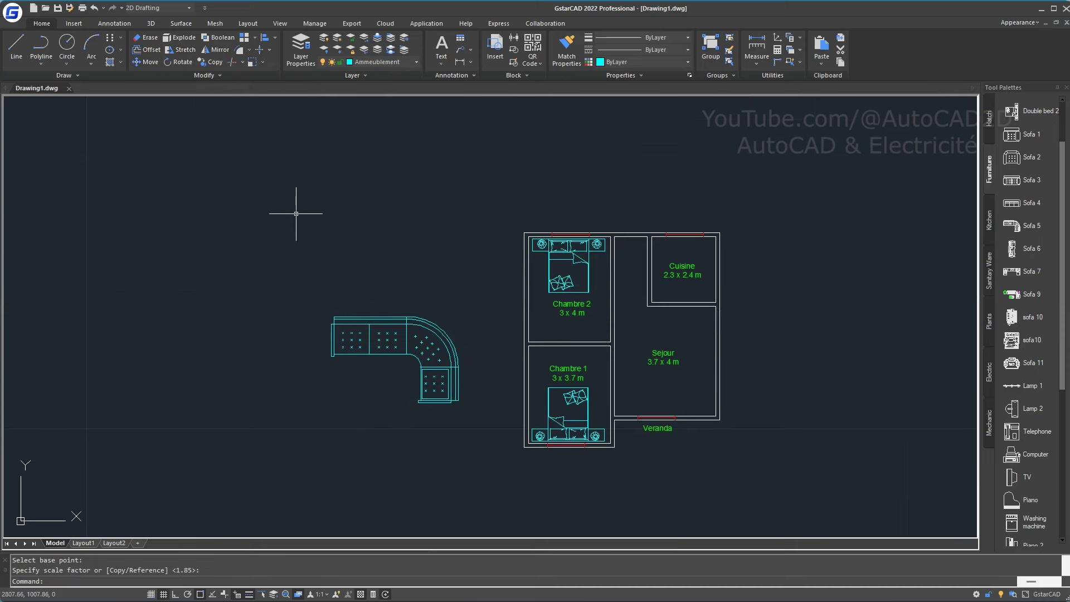
type("al")
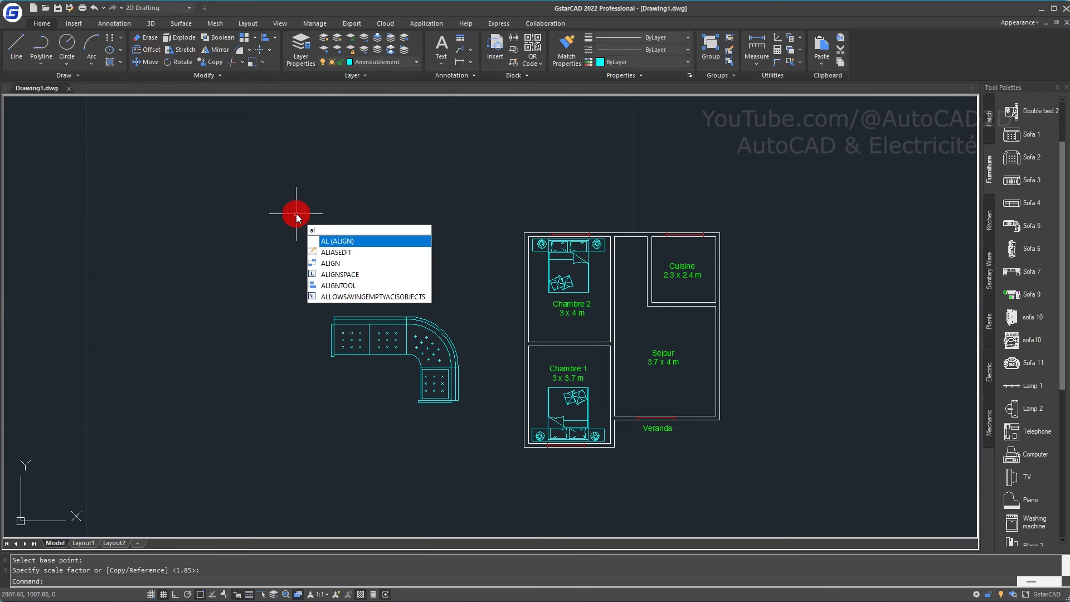
key("Return")
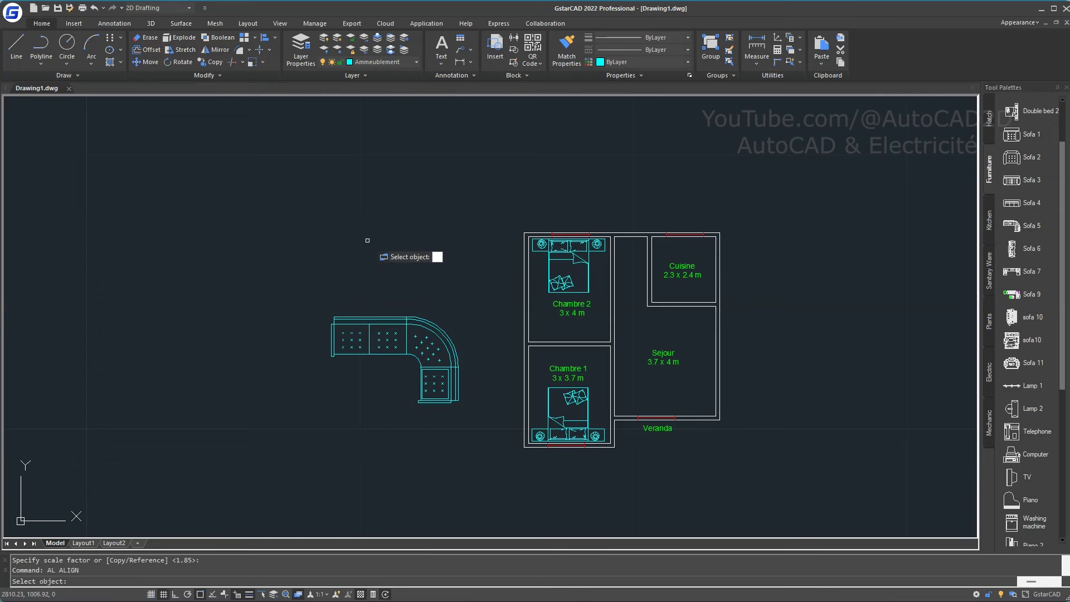
scroll(460, 401, "up", 4)
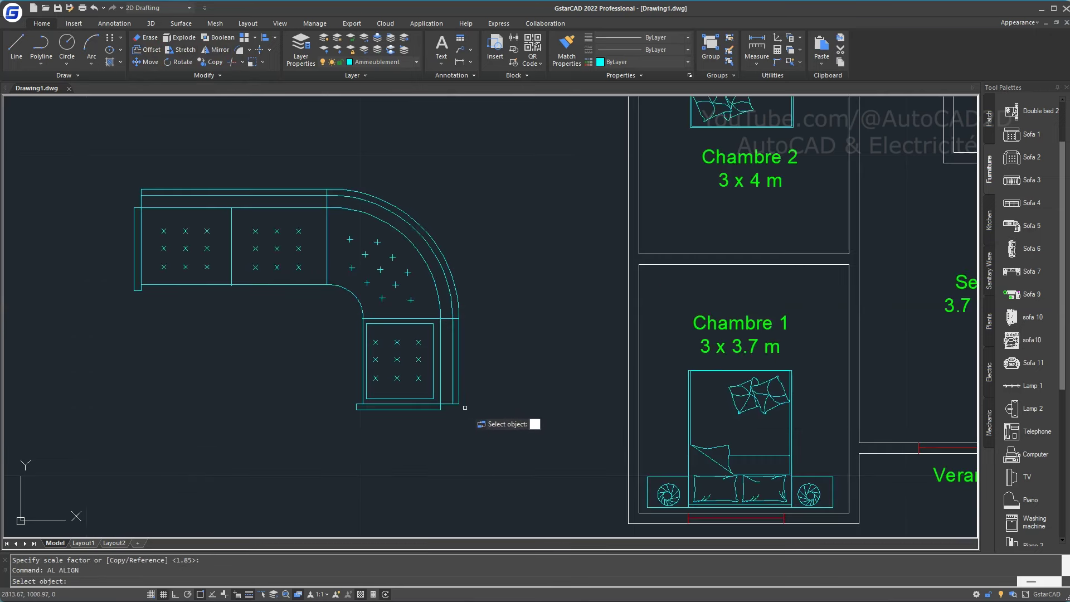
left_click(513, 439)
left_click(44, 158)
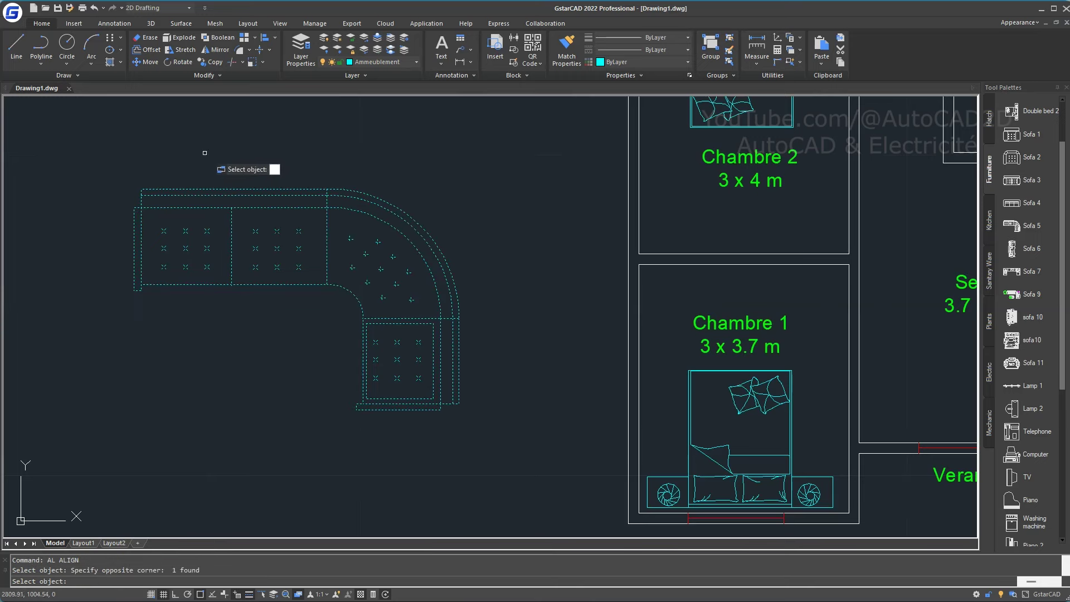
key("Return")
left_click(458, 403)
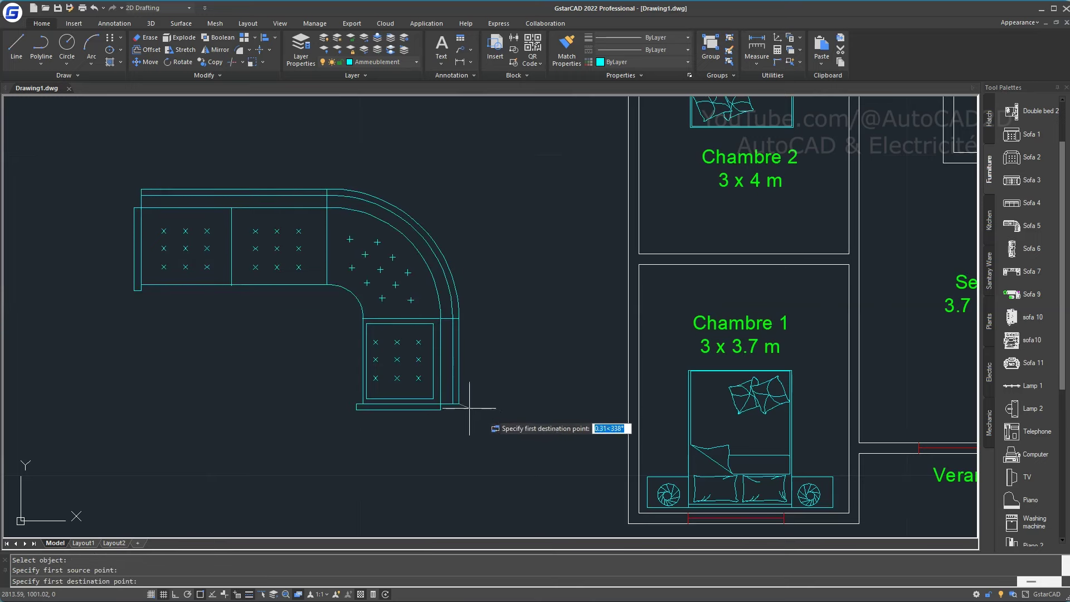
scroll(542, 433, "down", 4)
scroll(688, 437, "up", 5)
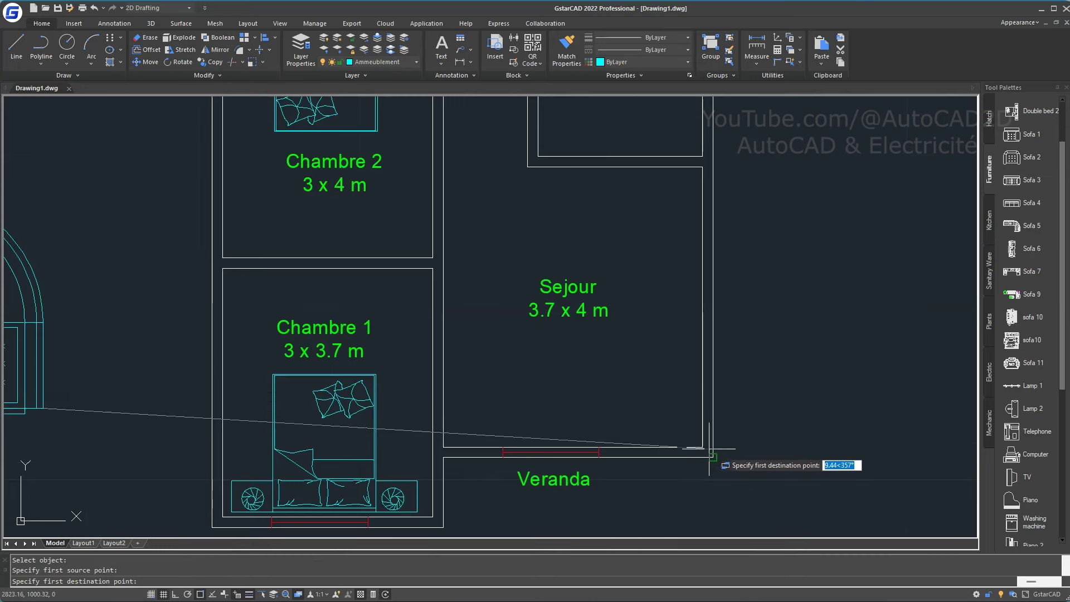
left_click(702, 447)
scroll(498, 371, "down", 4)
scroll(490, 296, "up", 5)
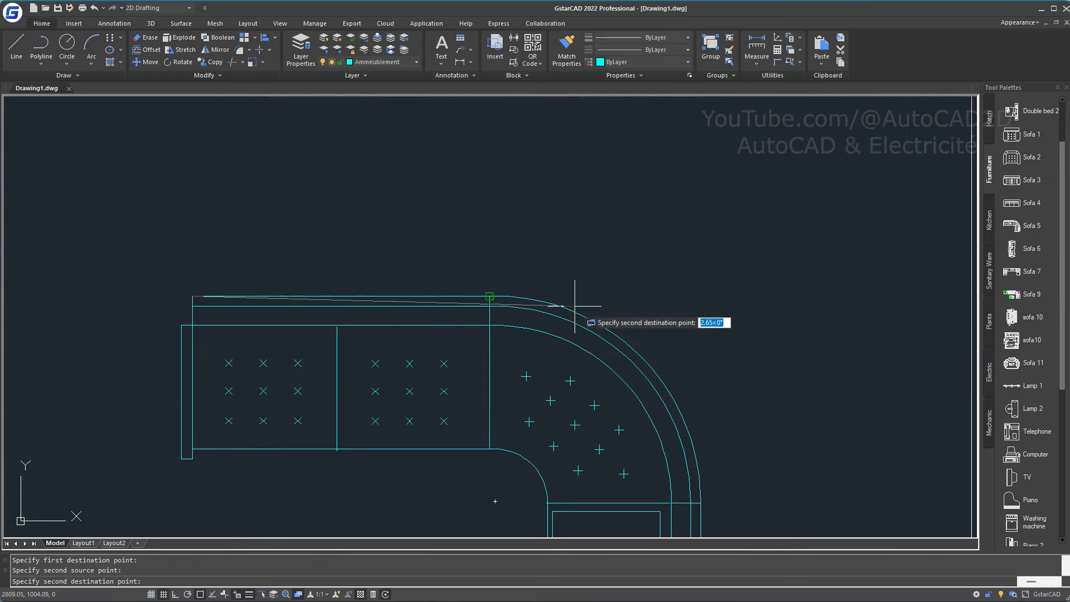
left_click(490, 297)
scroll(612, 312, "down", 3)
left_click(811, 294)
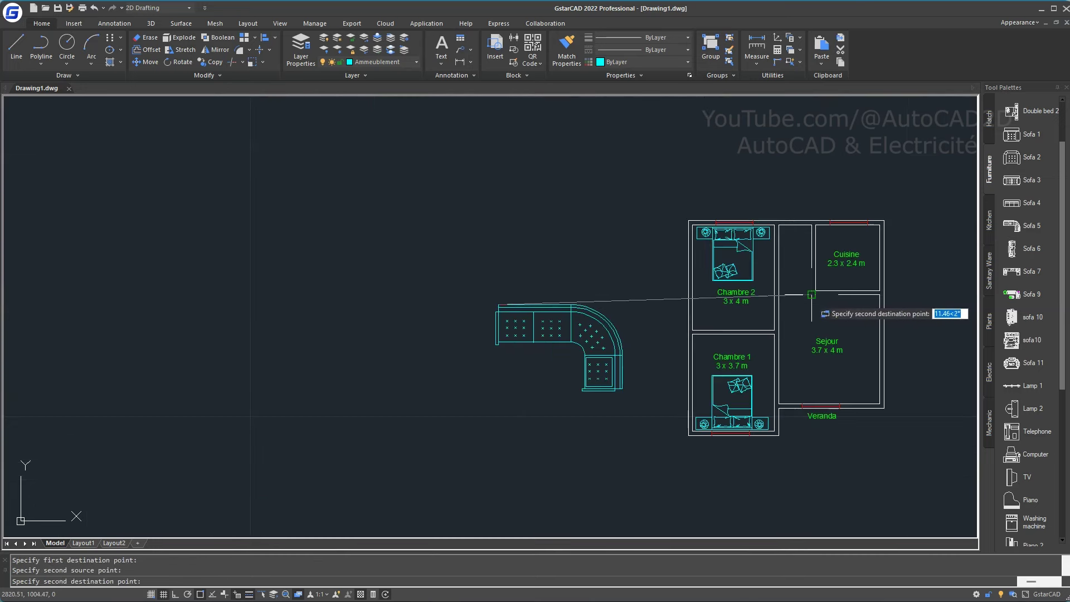
key("Return")
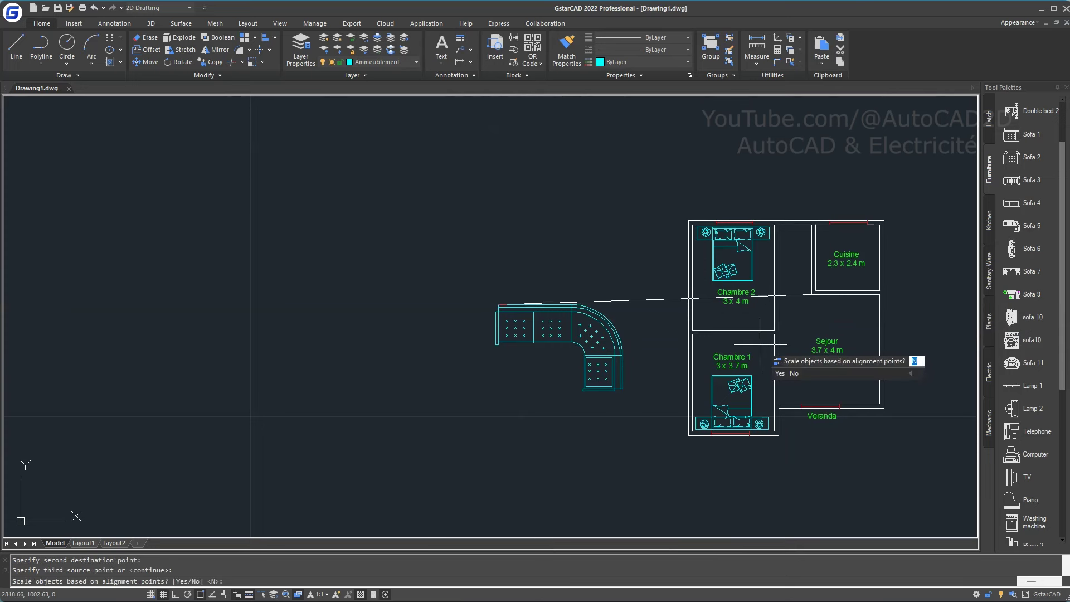
key("Return")
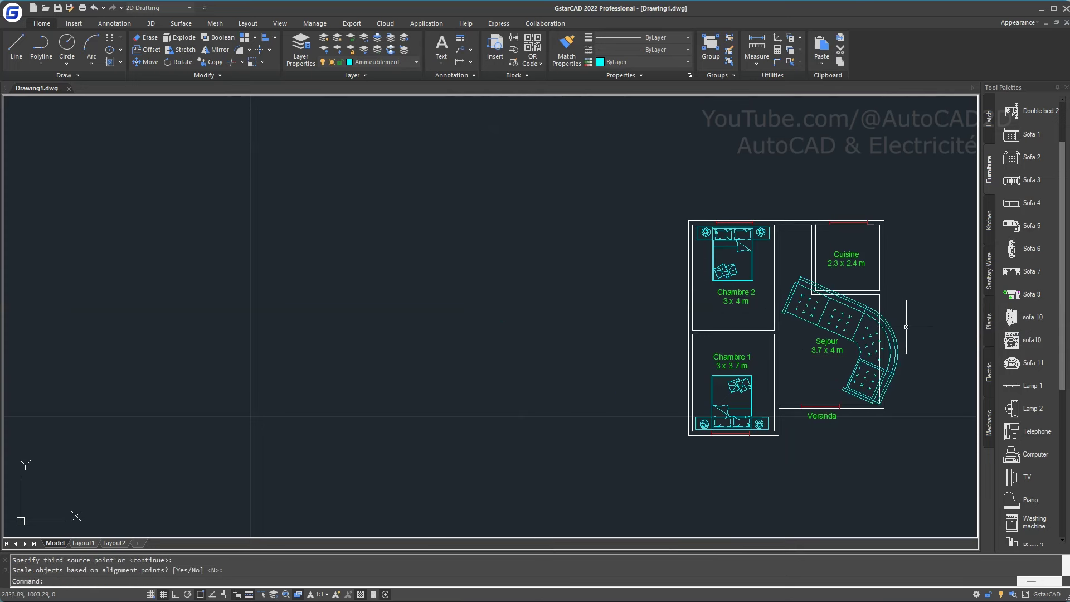
scroll(905, 327, "up", 5)
scroll(876, 327, "down", 2)
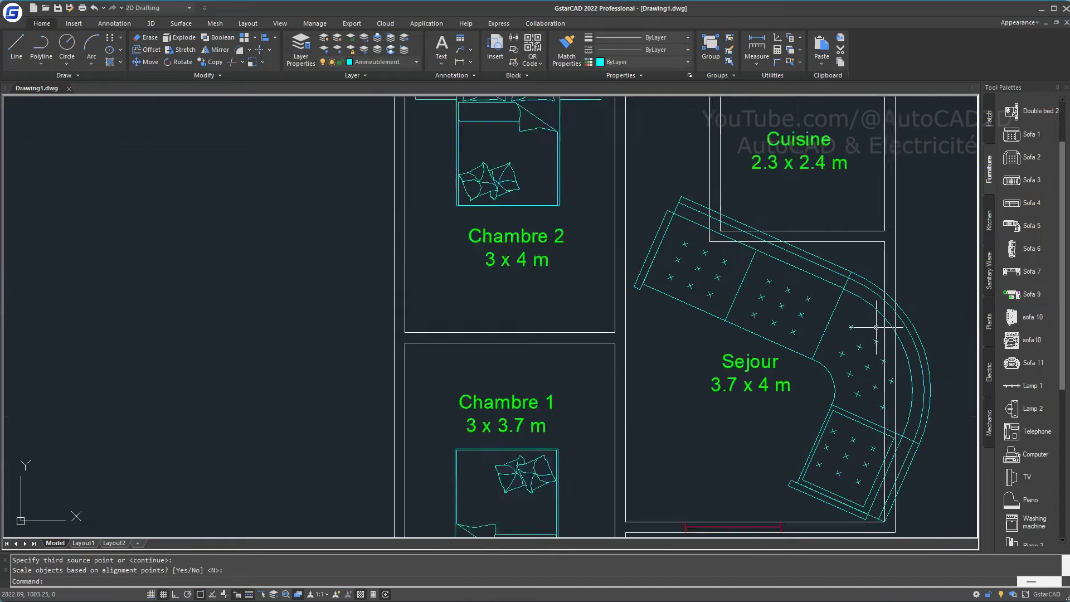
scroll(876, 327, "down", 2)
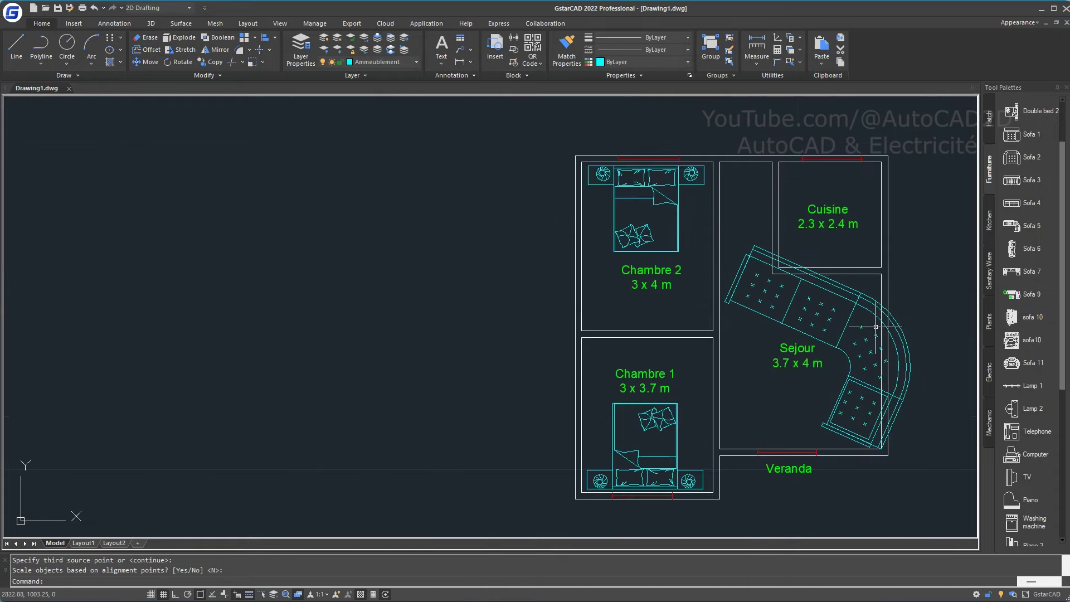
scroll(876, 327, "up", 4)
scroll(875, 327, "down", 5)
key("ctrl+z")
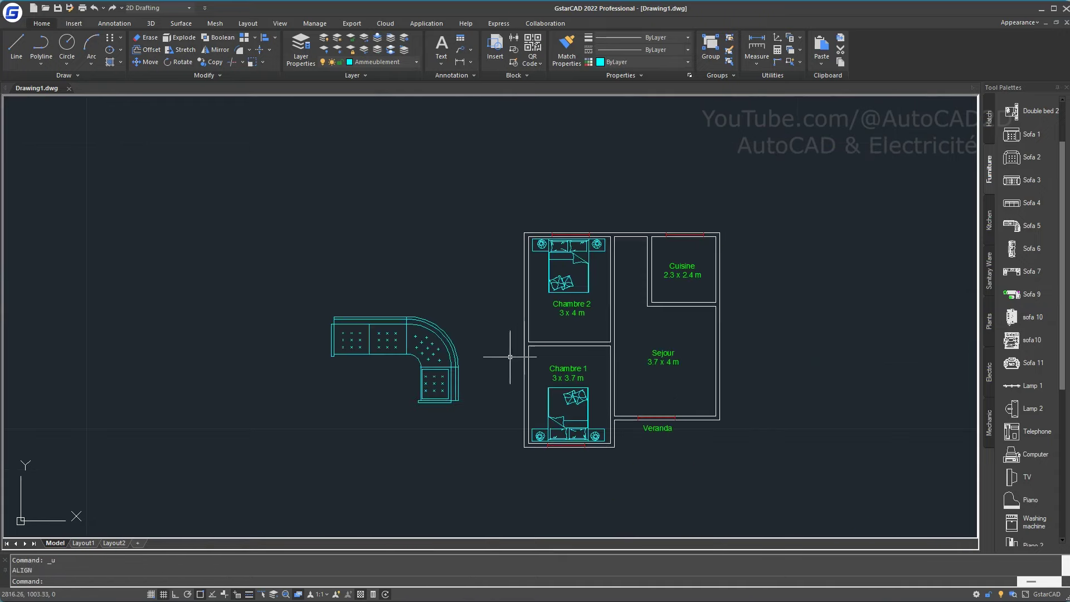
- Move the corner sofa into Sejour and scale it by a factor of 0.5
left_click(501, 409)
left_click(294, 285)
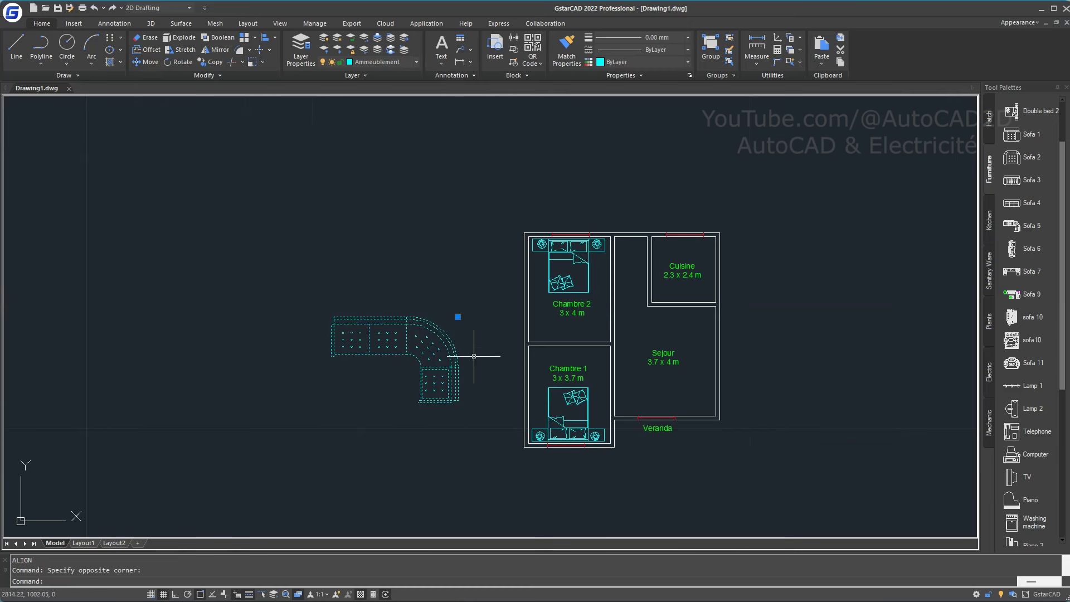
left_click(458, 316)
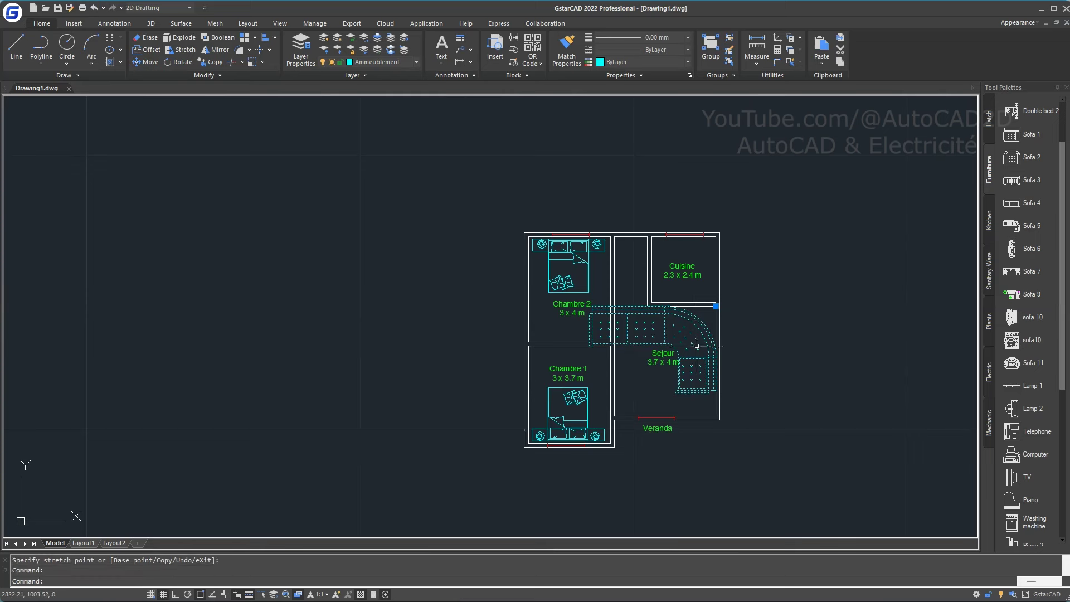
type("sca")
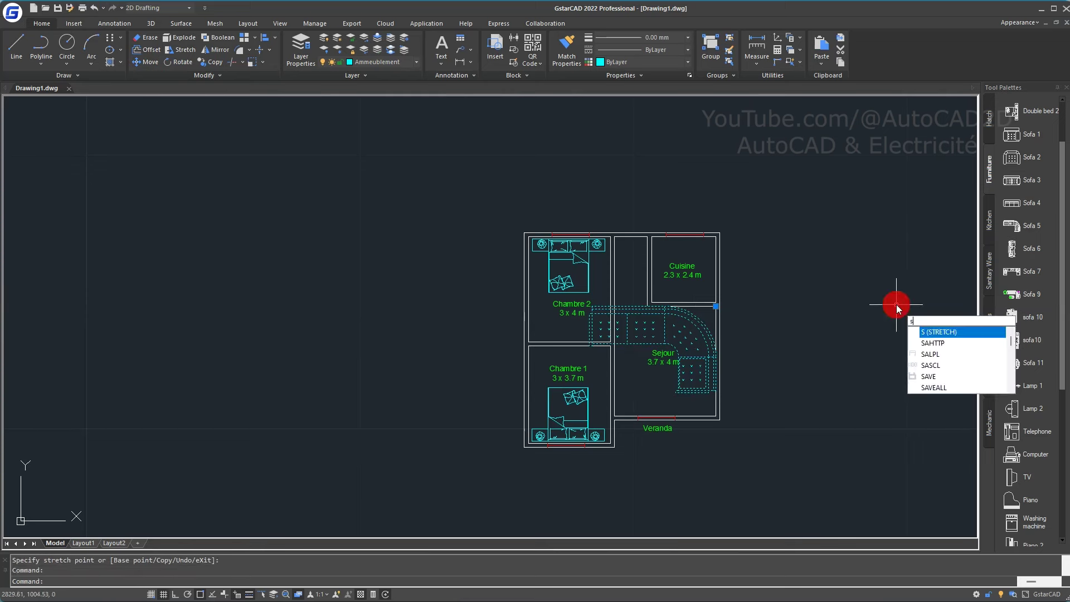
key("Return")
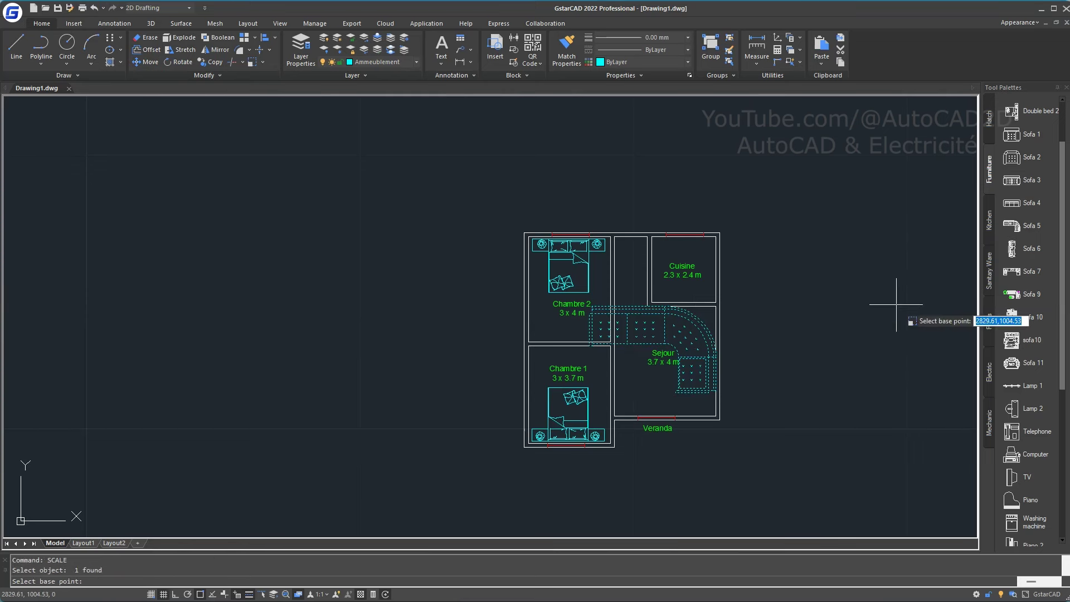
left_click(663, 357)
type("0.5")
key("Return")
- Place the half-size sofa in Sejour's upper-right corner below the Cuisine wall
scroll(663, 356, "up", 5)
left_click(688, 341)
left_click(659, 329)
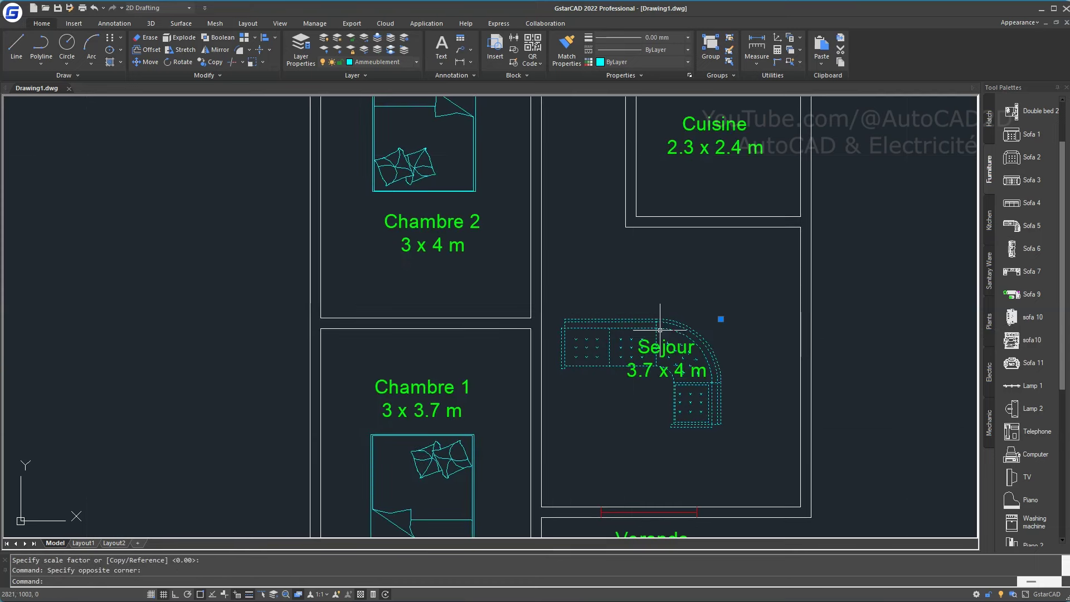
left_click(721, 319)
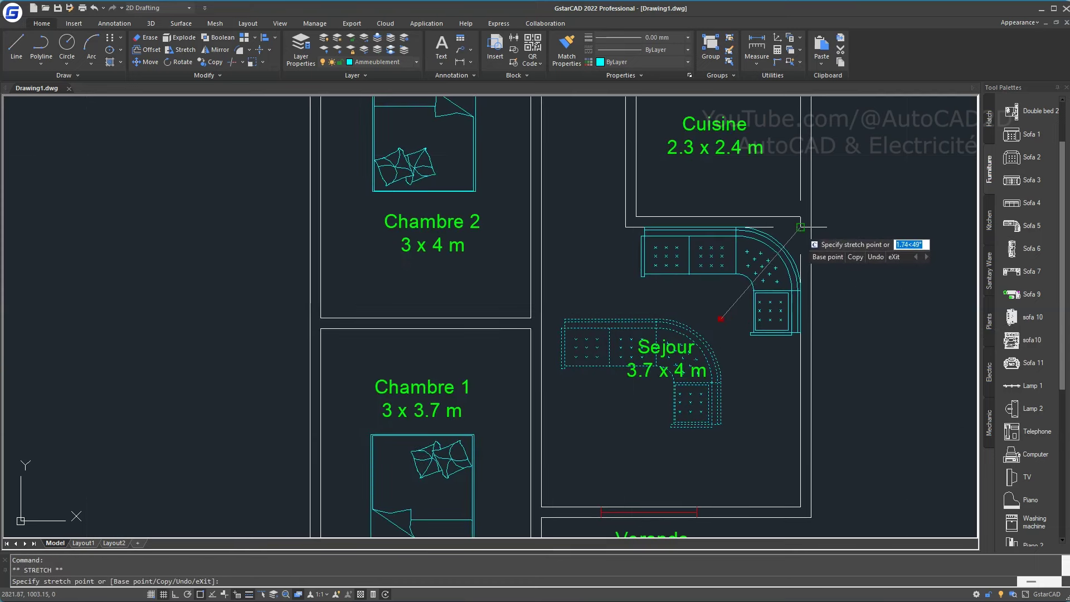
left_click(788, 357)
key("Escape")
left_click(765, 333)
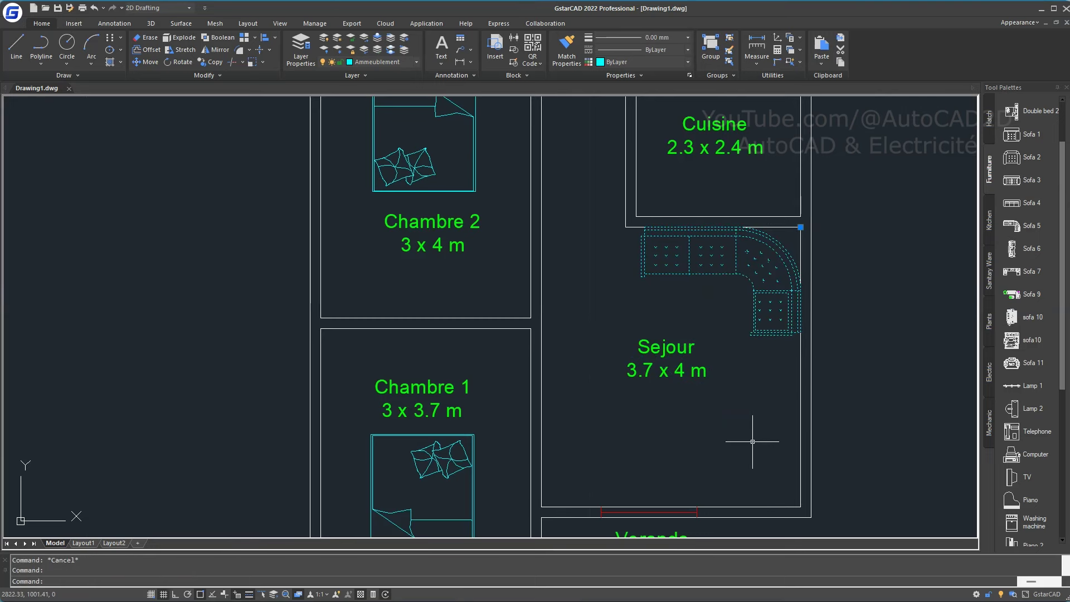
- Mirror the corner sofa, keeping the original, and place the copy in Sejour's lower-right corner
type("mi")
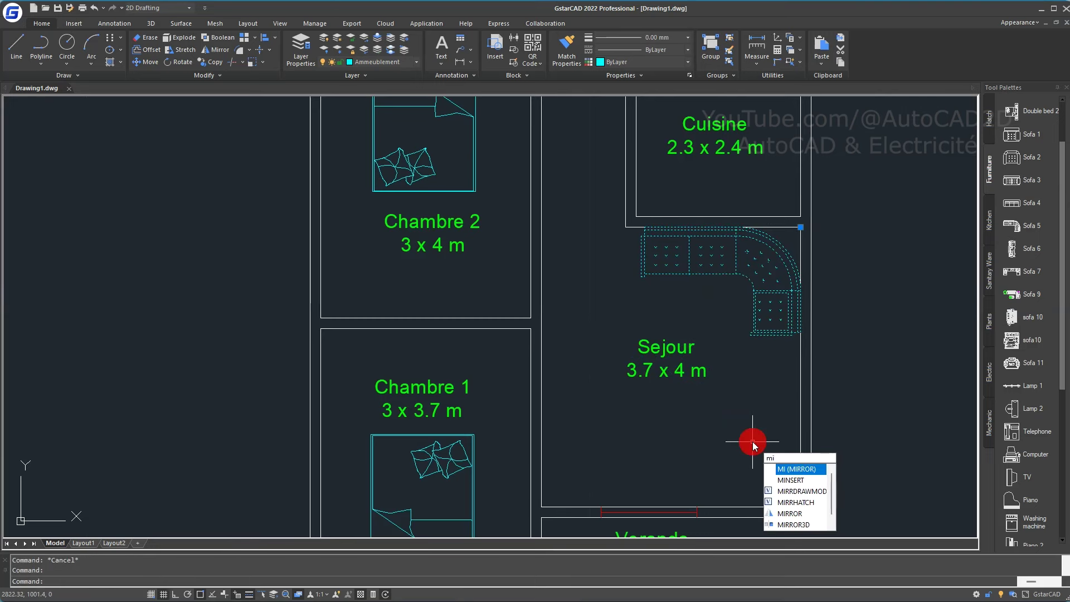
key("Return")
scroll(777, 390, "up", 3)
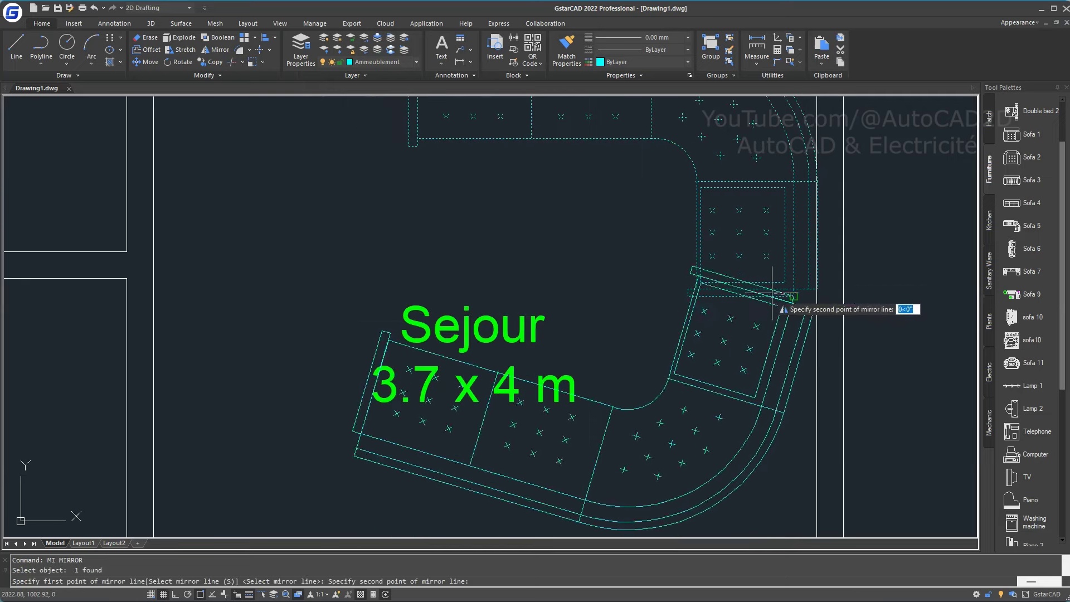
scroll(808, 301, "up", 2)
left_click(679, 297)
key("Return")
scroll(697, 262, "down", 4)
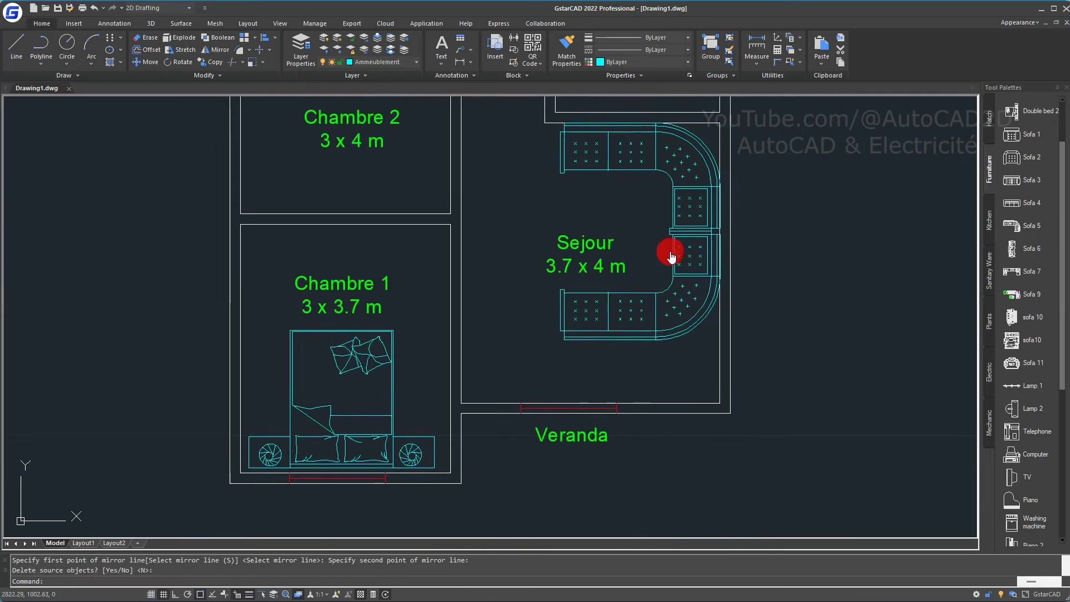
scroll(719, 340, "up", 3)
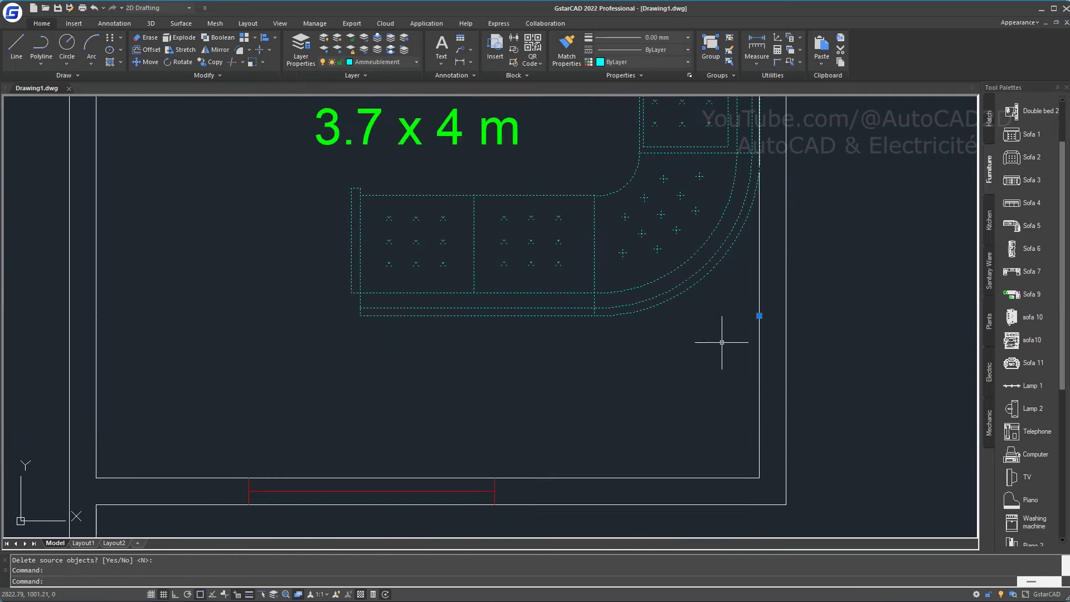
left_click(758, 315)
left_click(758, 477)
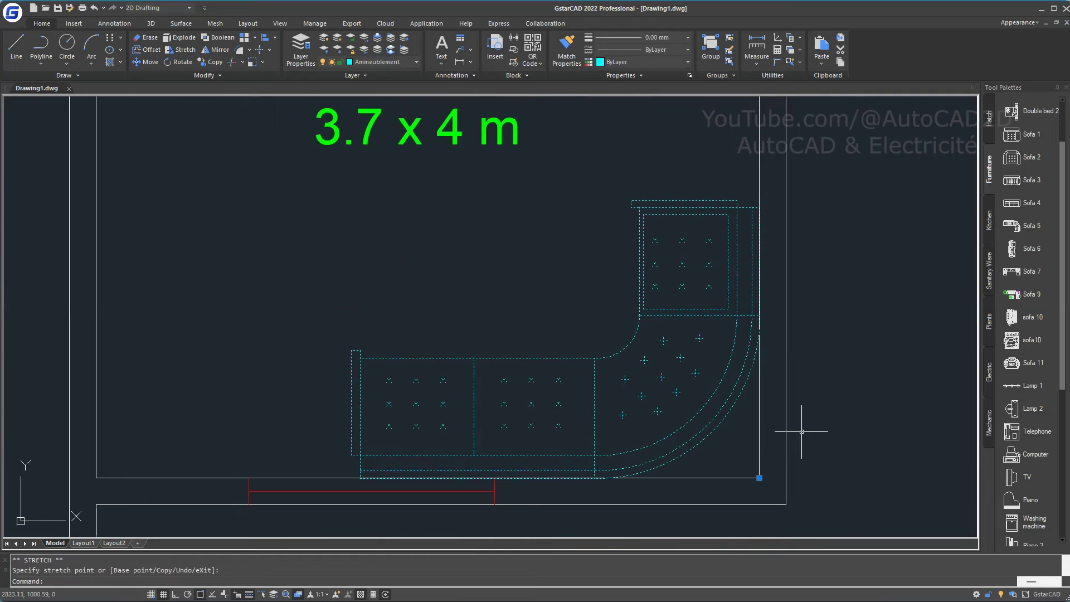
key("Escape")
- Recenter the whole floor plan and begin saving the drawing
scroll(694, 340, "down", 5)
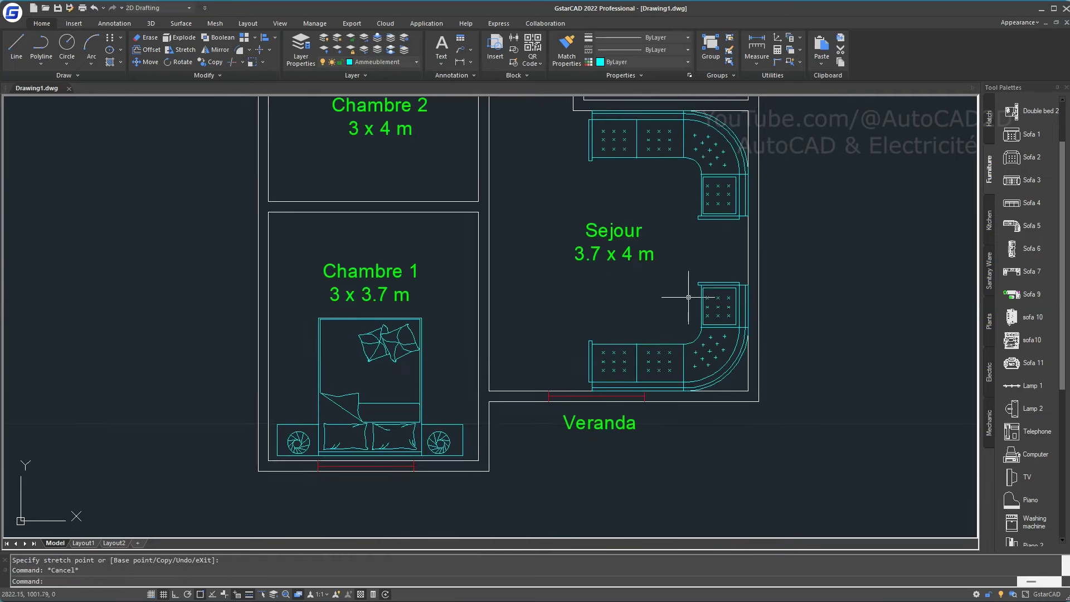
scroll(689, 297, "down", 2)
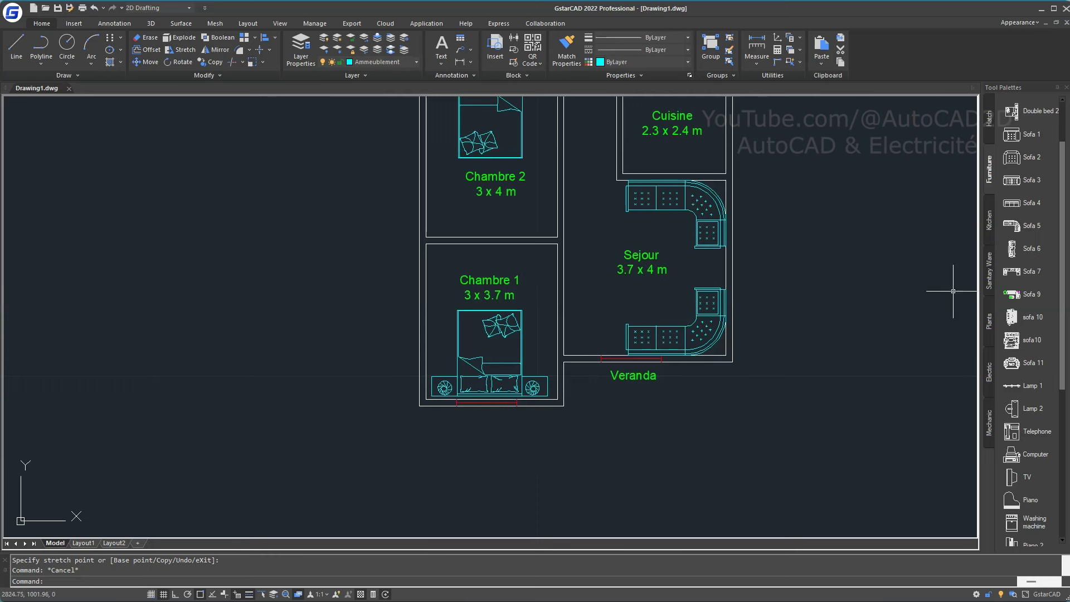
left_click(1024, 226)
middle_click_drag(625, 277, 618, 374)
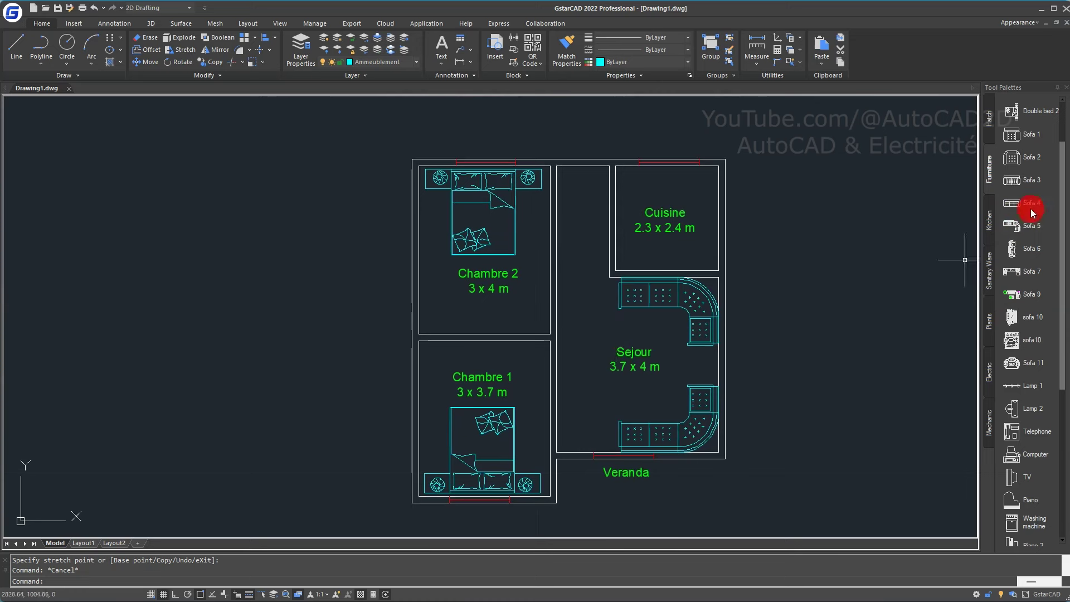
scroll(1031, 279, "down", 3)
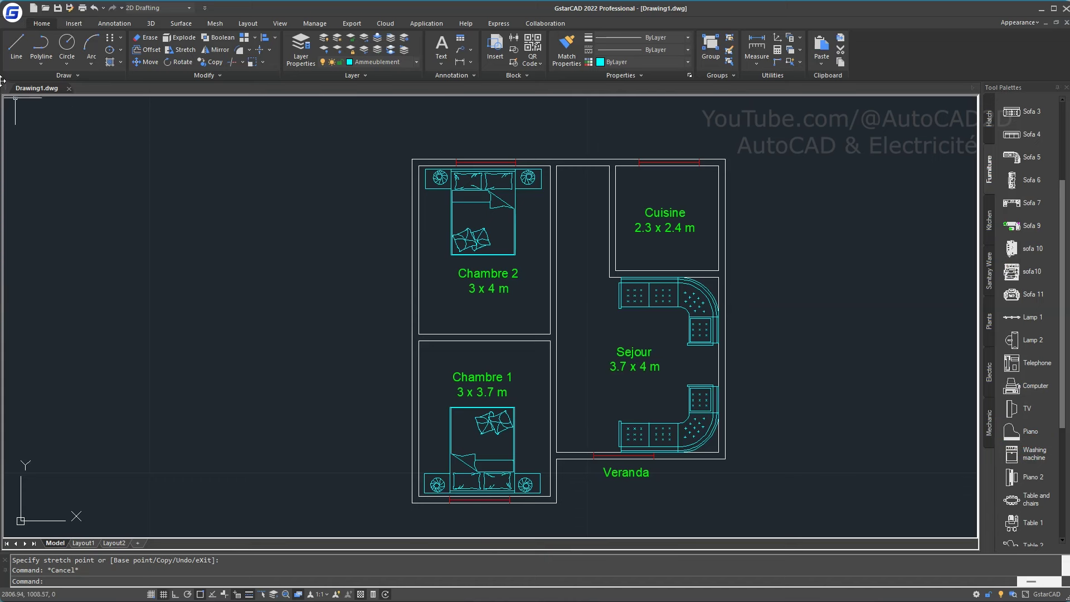
left_click(38, 23)
left_click(58, 8)
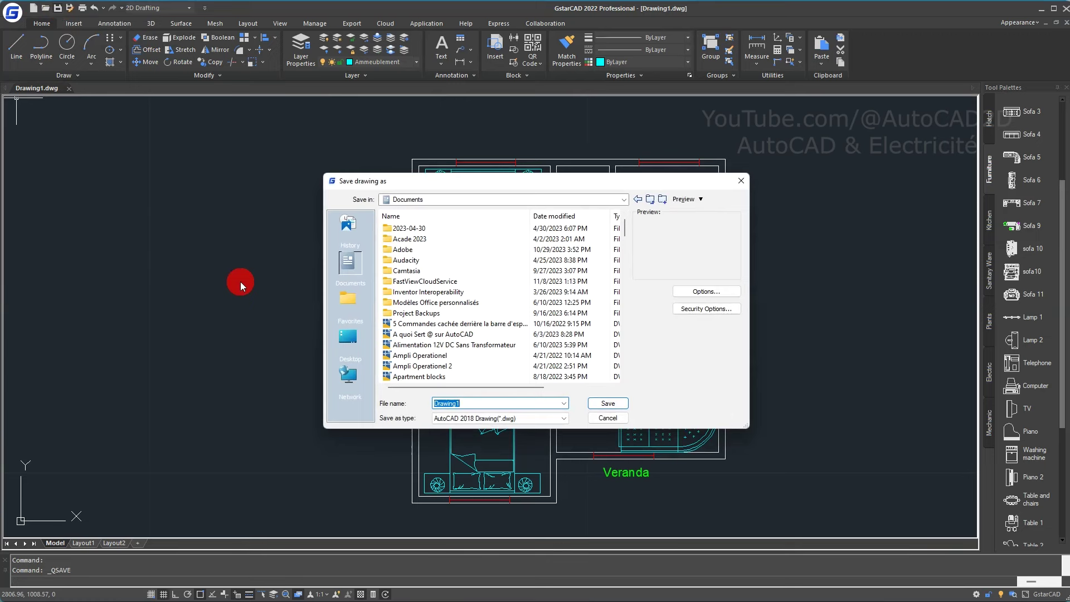
- Enter 'Tuto GstarCAD' as the file name in the Save drawing as dialog and save
type("Tu")
type("to GstarCAD")
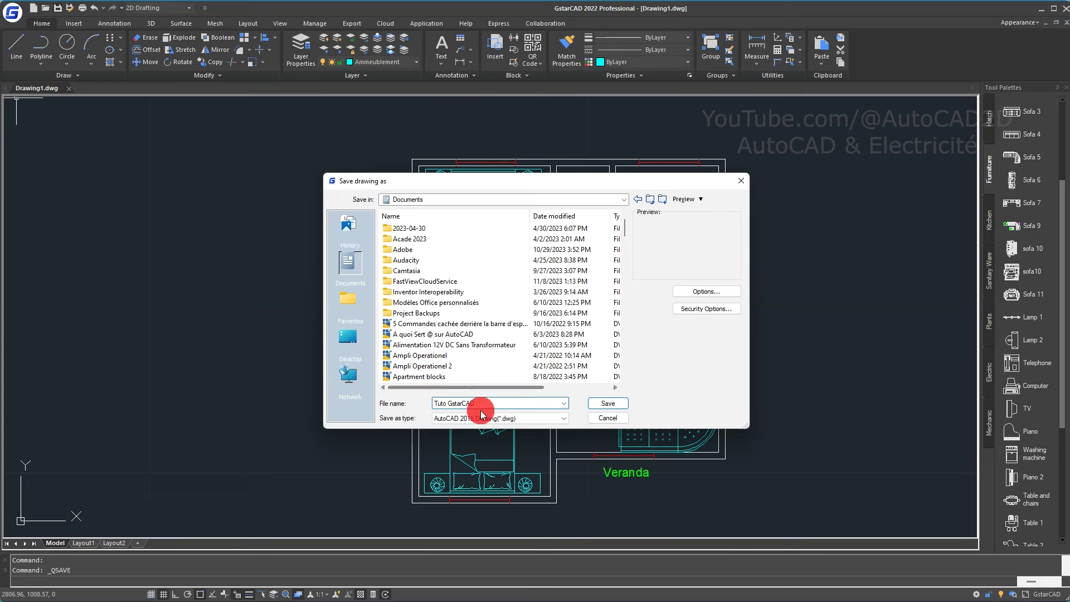
left_click(406, 398)
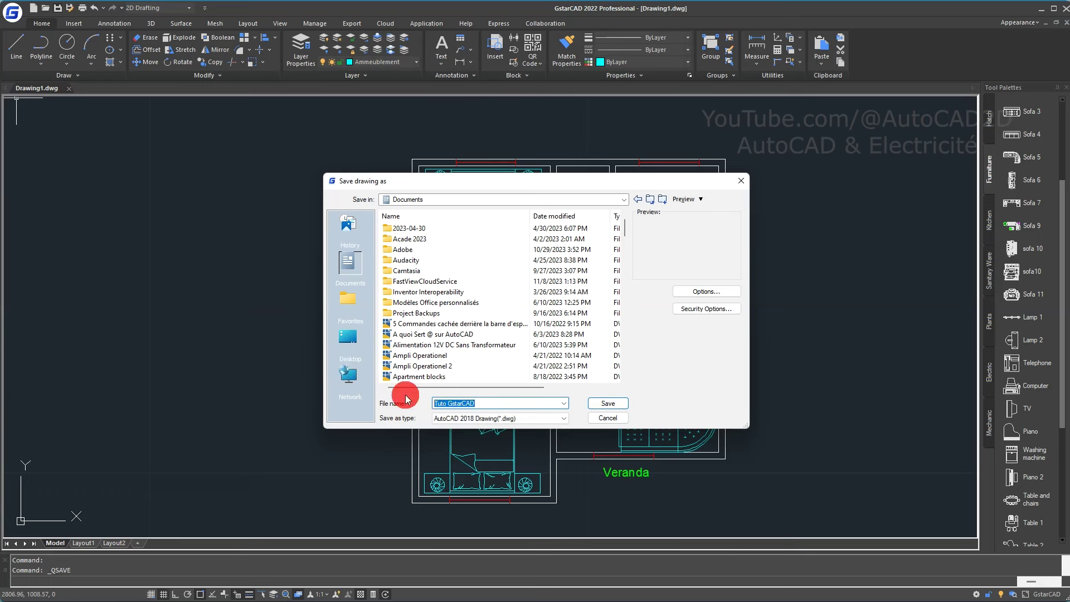
left_click(608, 402)
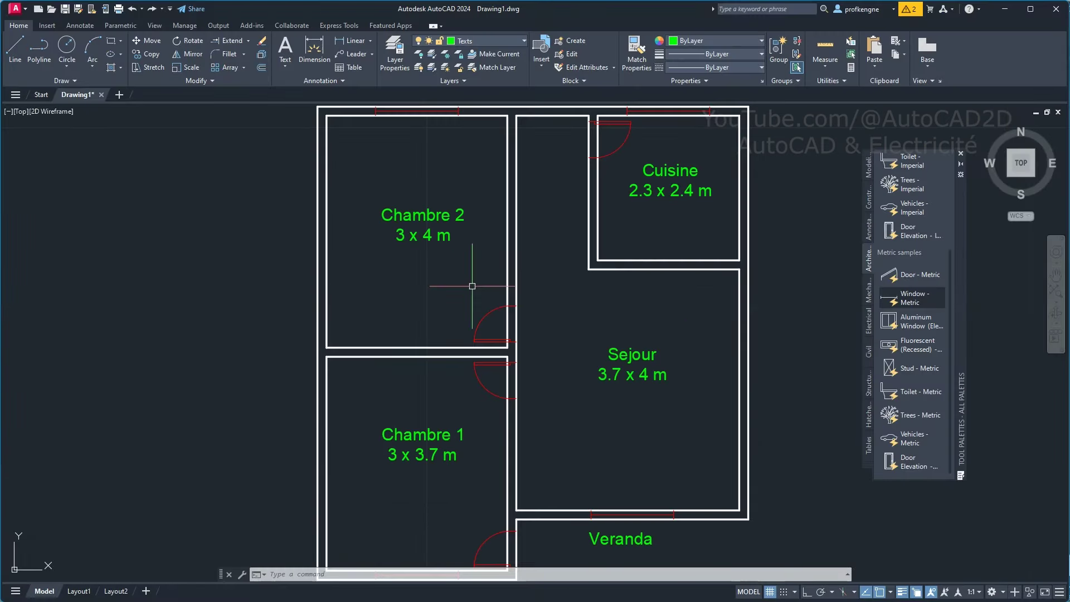
- Save the AutoCAD 2024 plan in Documents as 'Tuto AutoCAD GstarCAD.dwg' with Ctrl+S
key("ctrl+s")
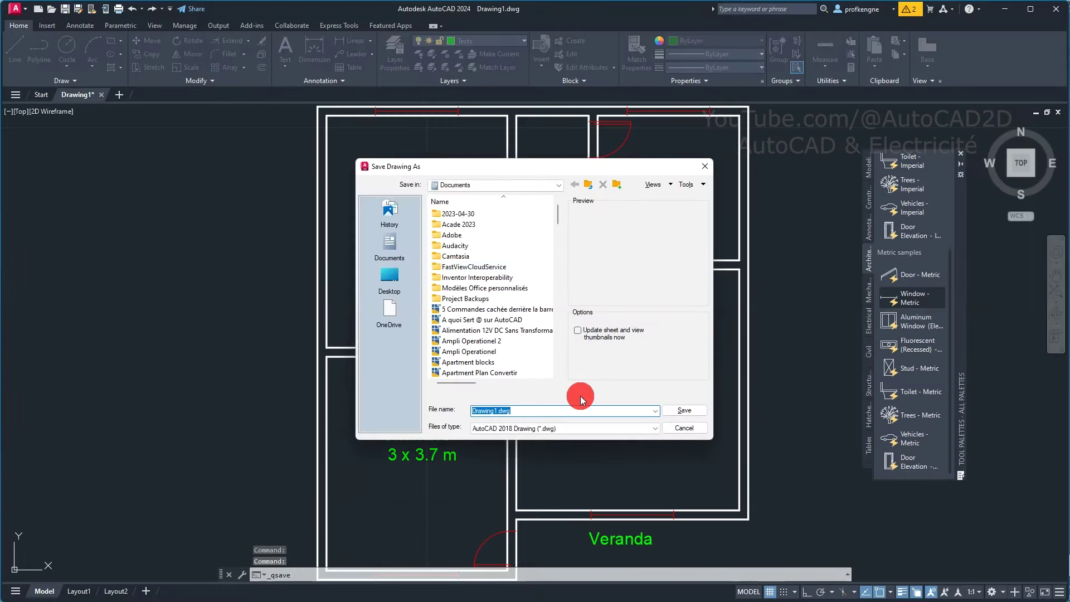
type("Tuto GstarCAD")
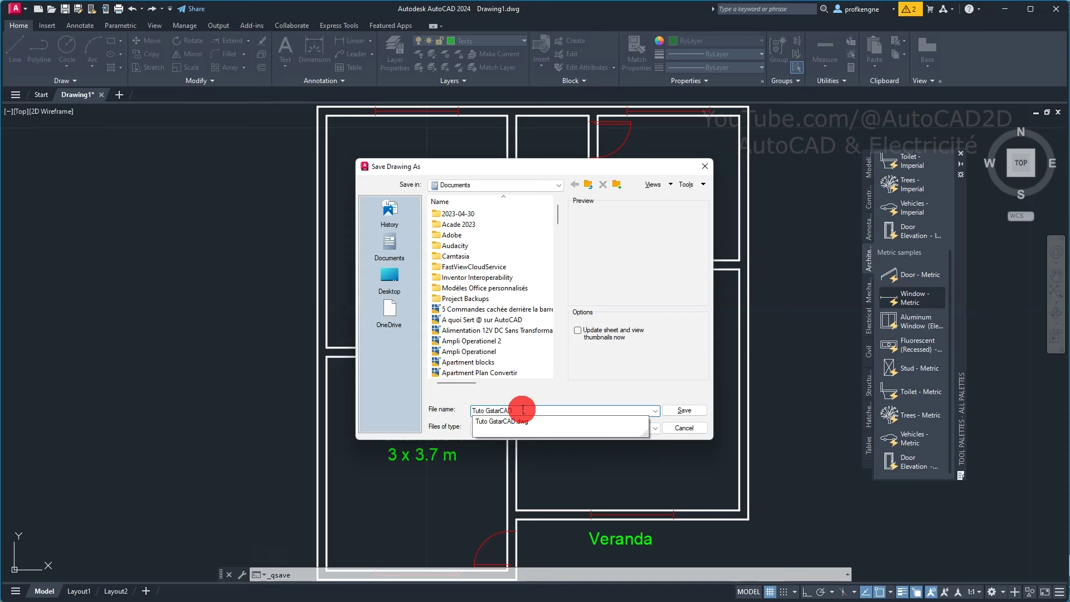
left_click(487, 410)
type("AutoCAD")
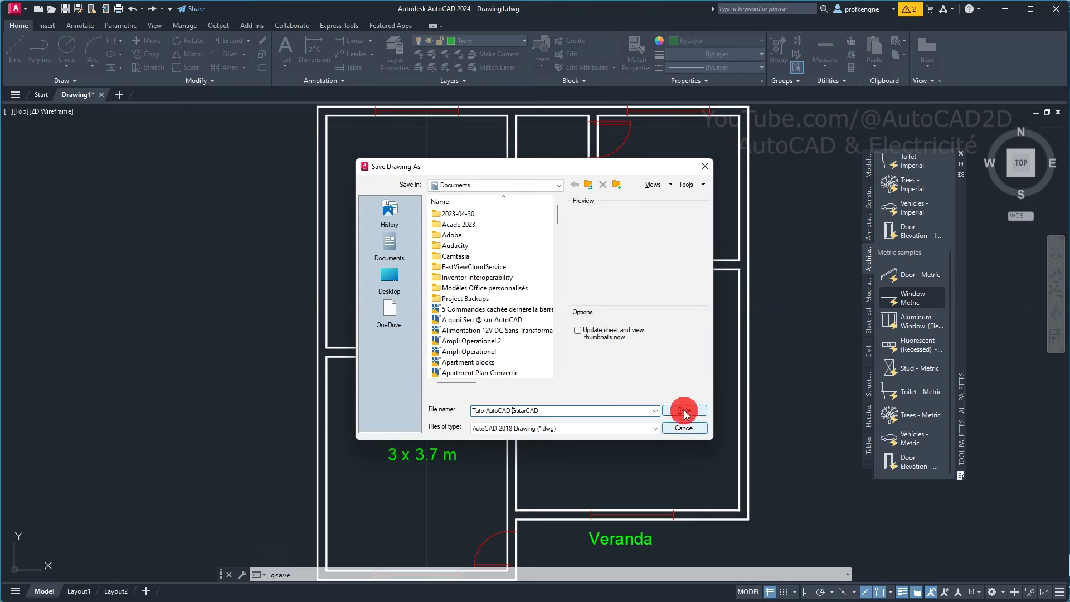
left_click(686, 410)
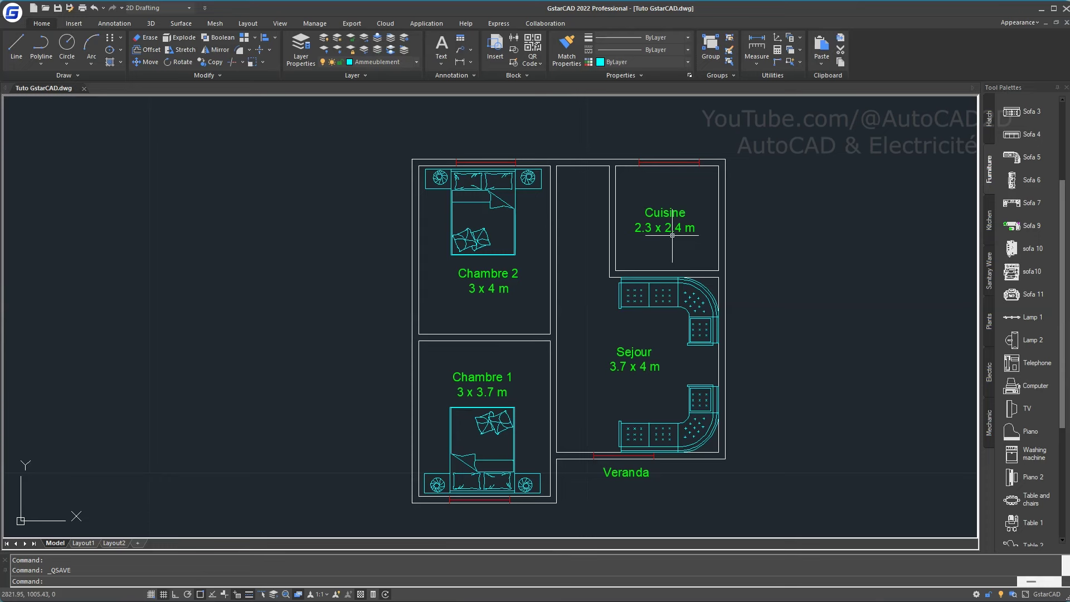
- Insert the TV block beside the floor plan
scroll(1010, 317, "down", 1)
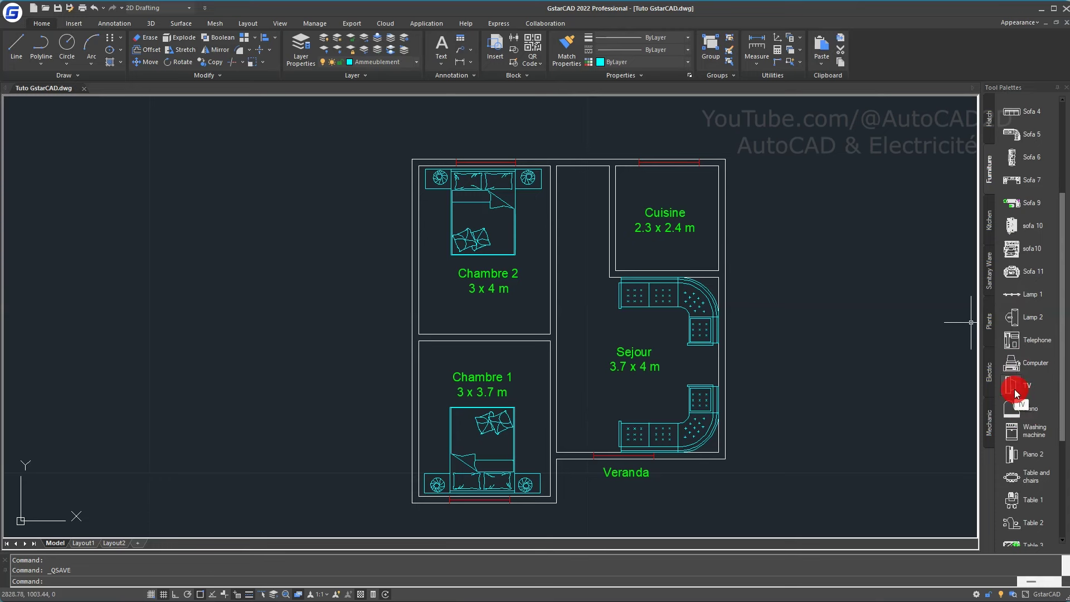
left_click(1015, 393)
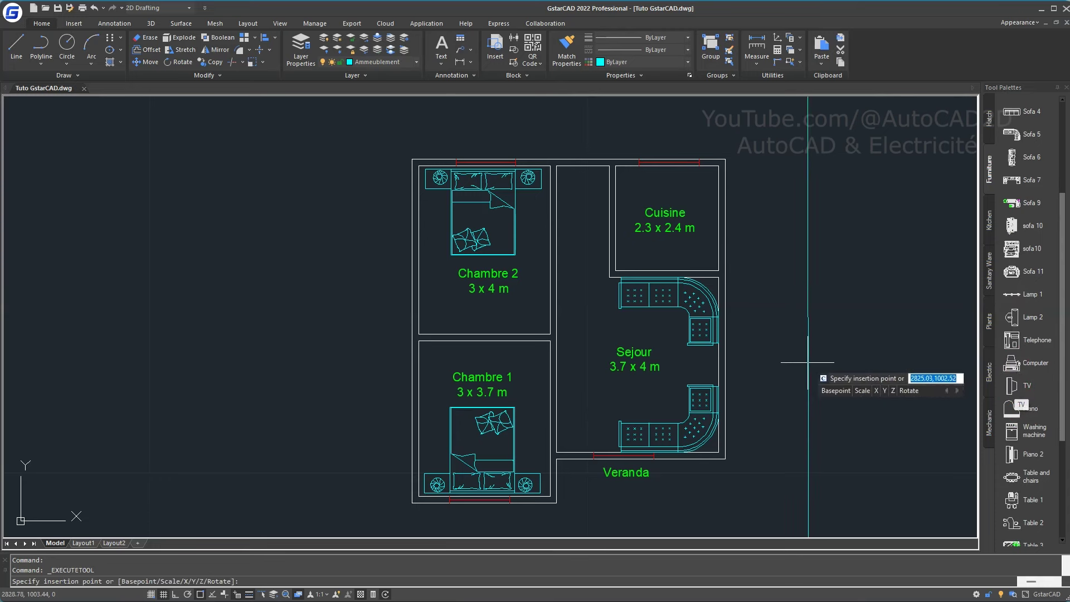
scroll(816, 356, "down", 4)
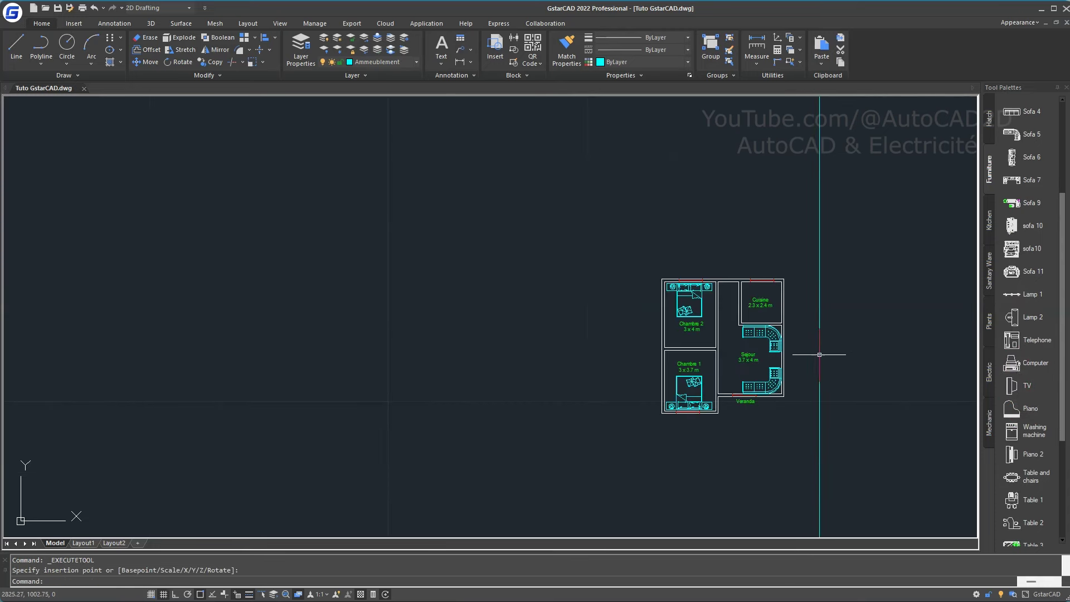
scroll(817, 354, "up", 4)
left_click(822, 358)
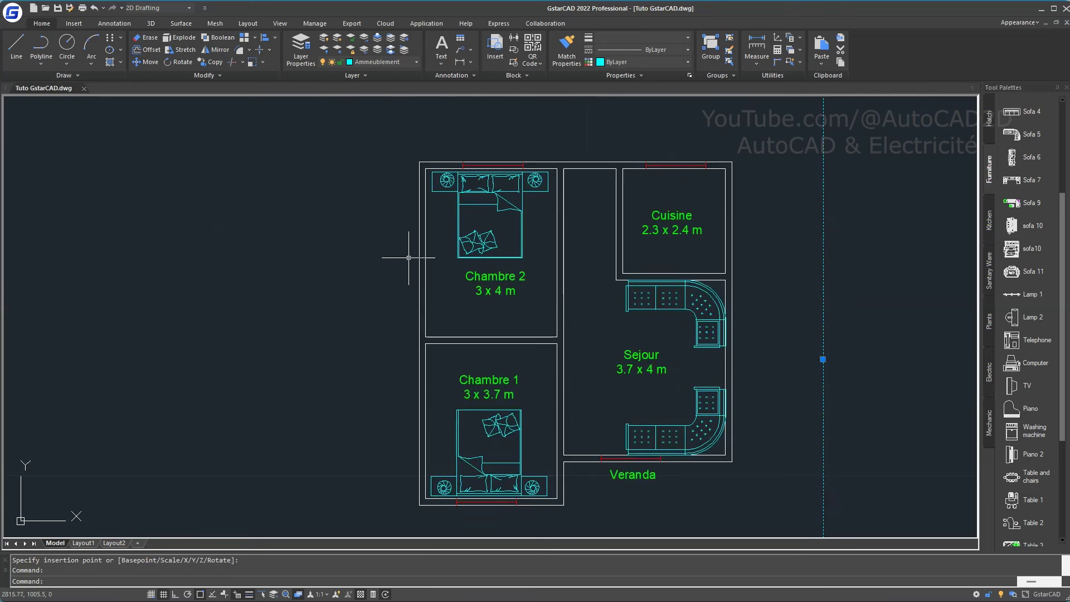
- Scale the TV block by 0.49 and move it against the Sejour's left wall
type("scal")
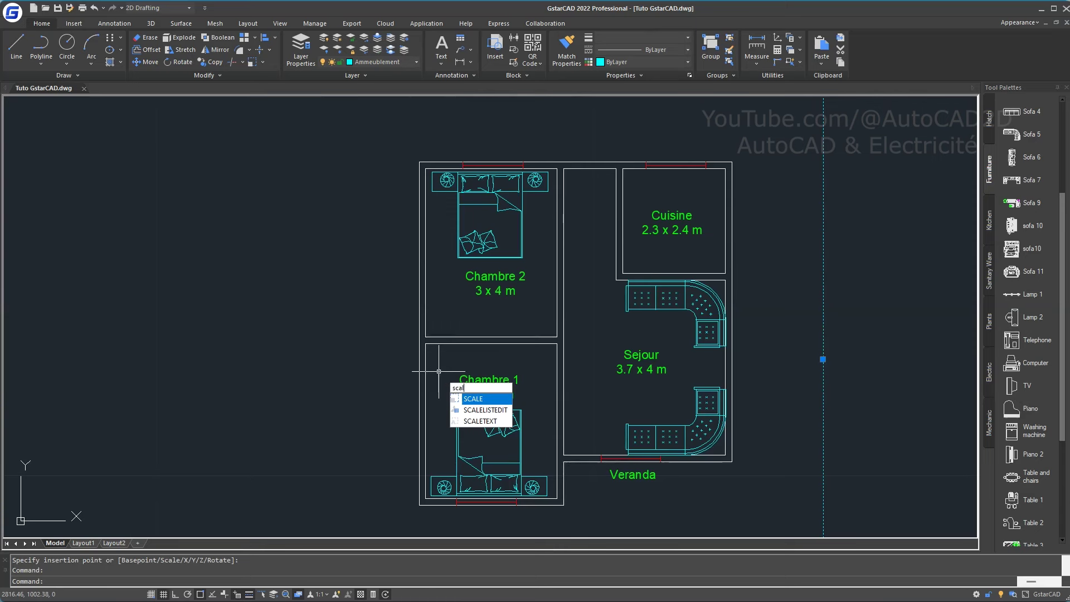
key("Return")
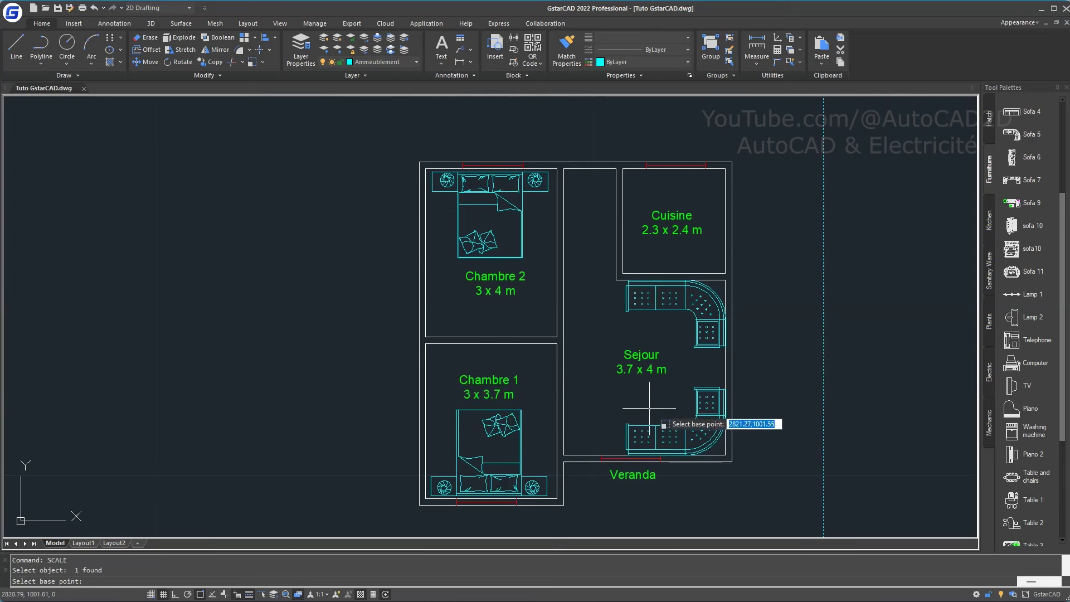
left_click(593, 367)
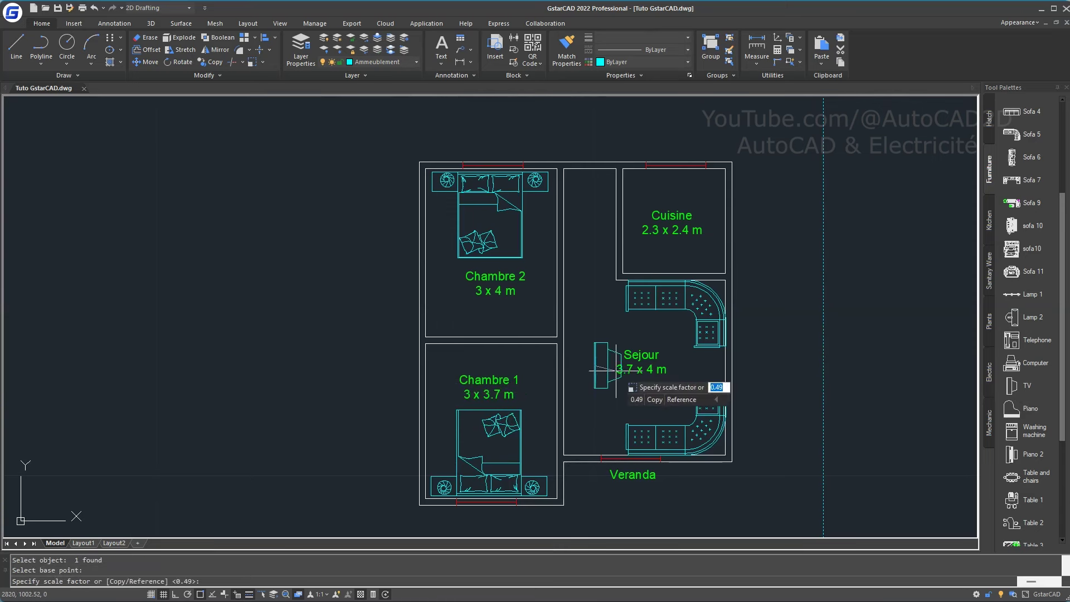
key("Return")
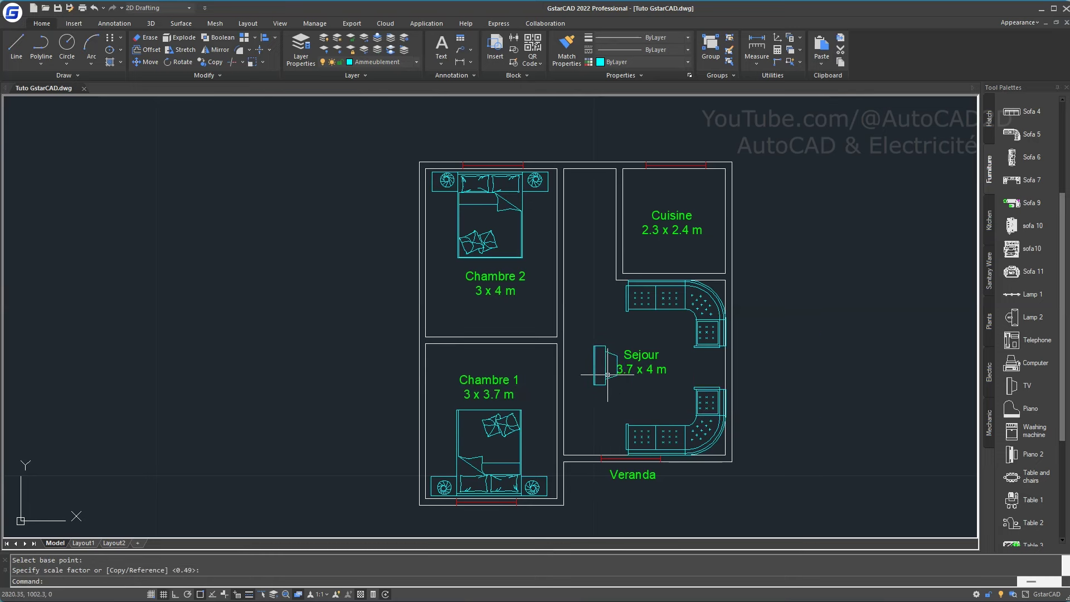
left_click(607, 375)
scroll(606, 374, "up", 2)
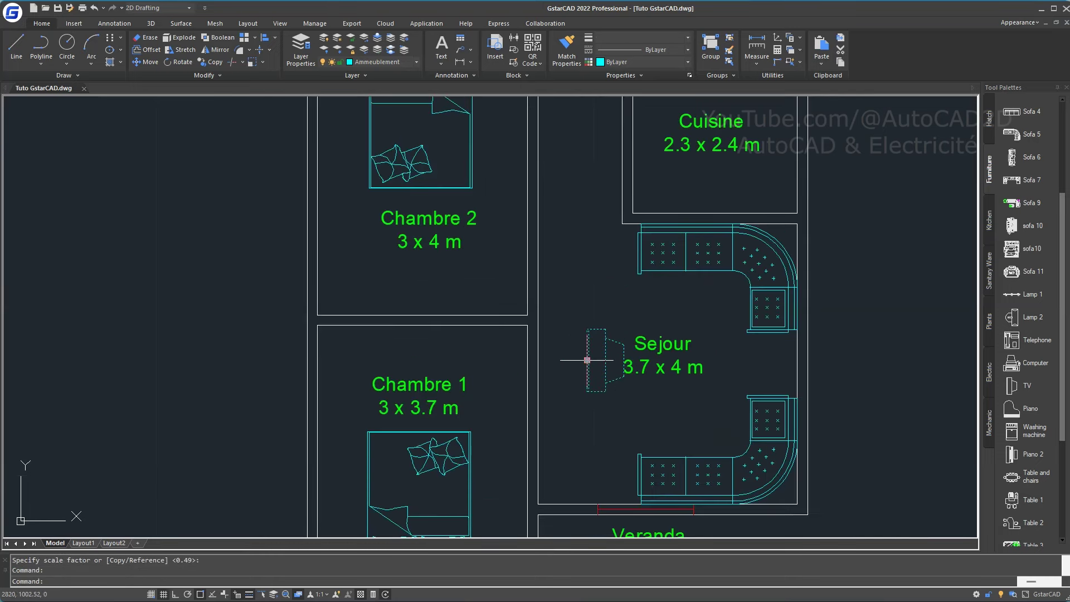
left_click(587, 360)
left_click(537, 224)
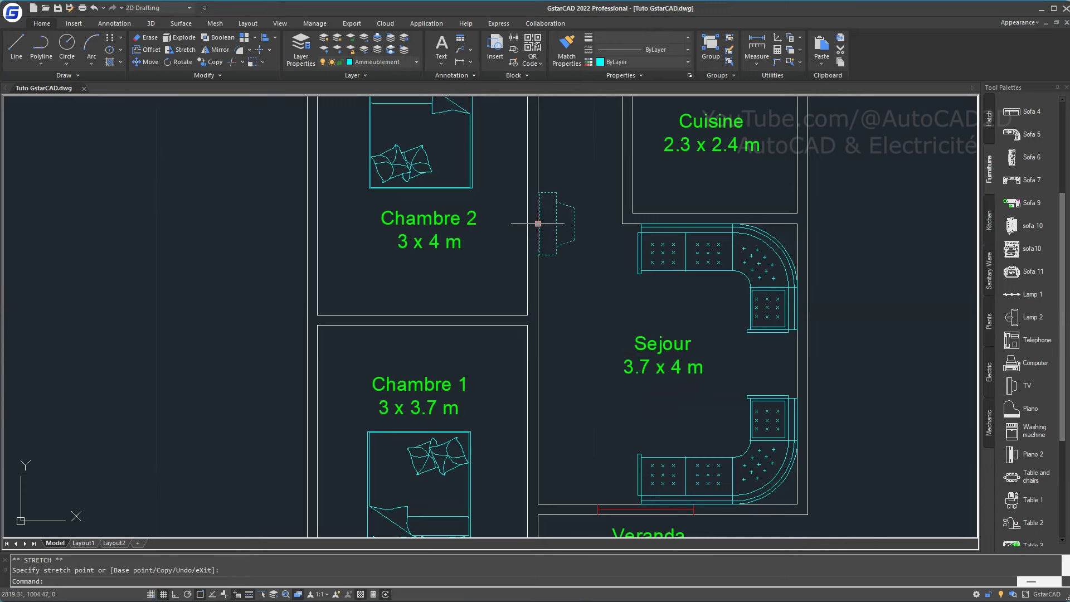
left_click(548, 358)
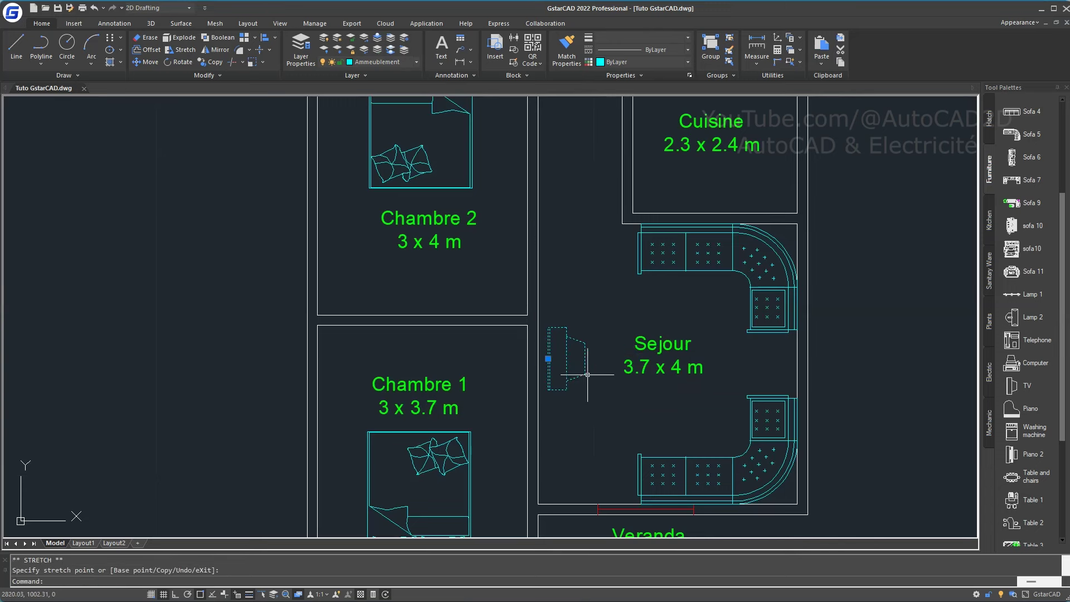
- Rescale the TV block larger and nudge it right and down into place
type("sc")
key("Return")
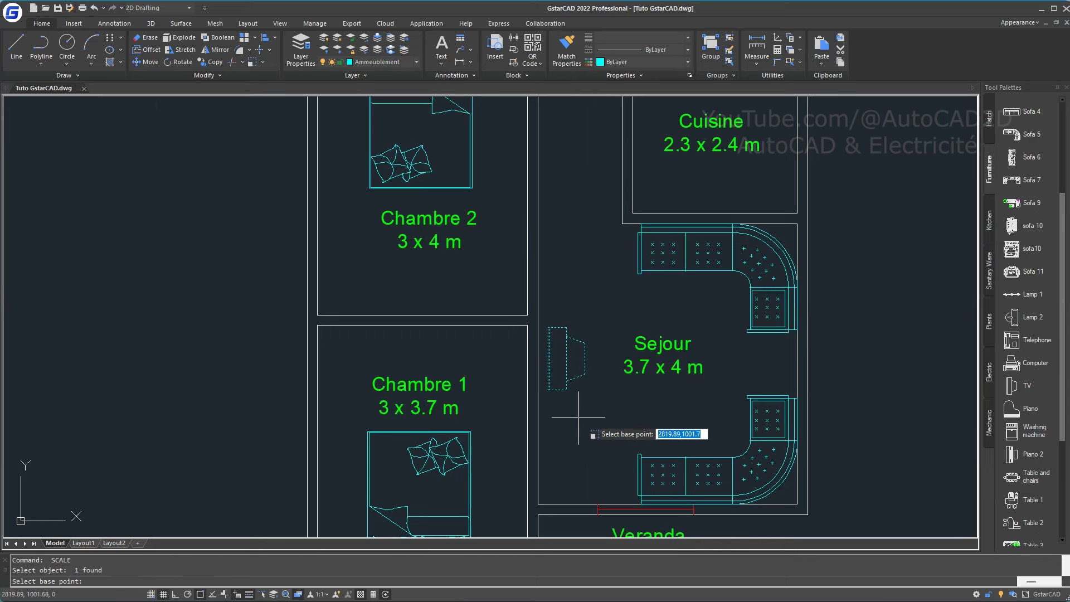
left_click(579, 417)
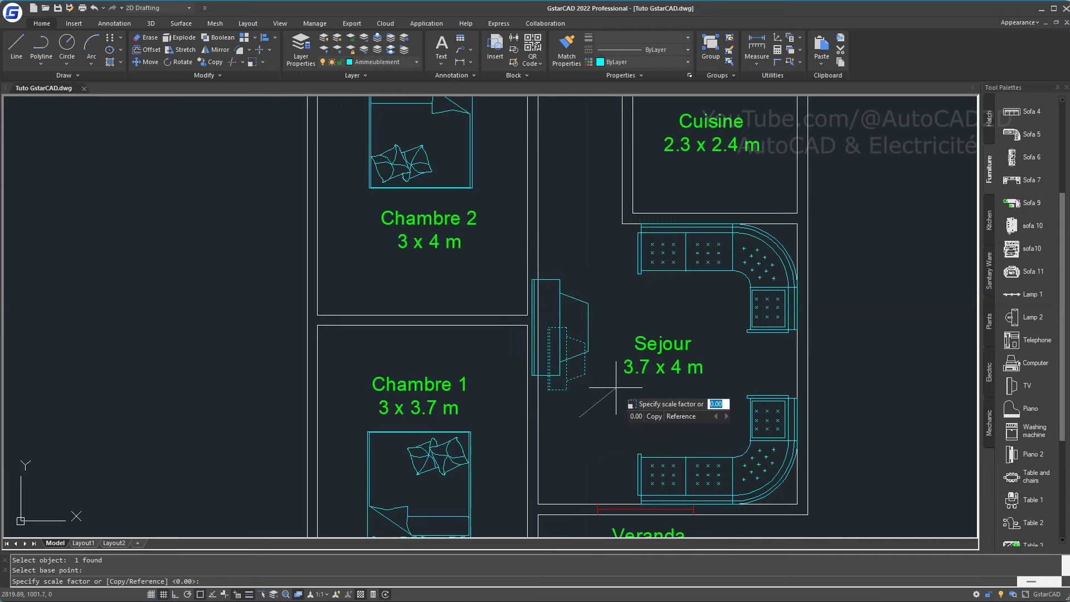
left_click(551, 296)
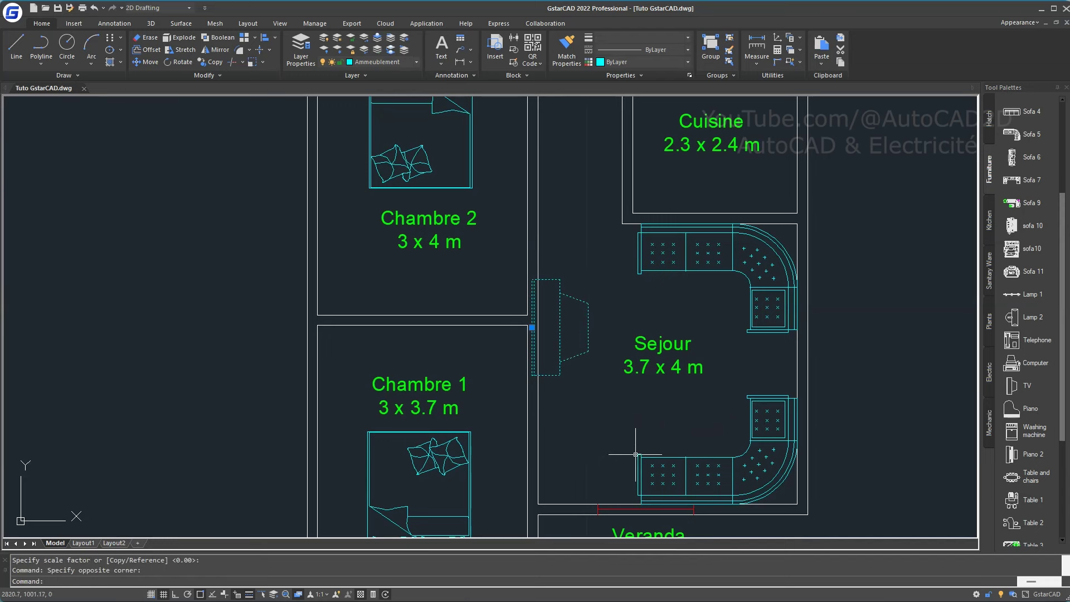
key("ctrl+Right")
key("ctrl+Right")
key("ctrl+Right")
key("ctrl+Right")
key("ctrl+Right")
key("ctrl+Down")
key("ctrl+Down")
key("ctrl+Down")
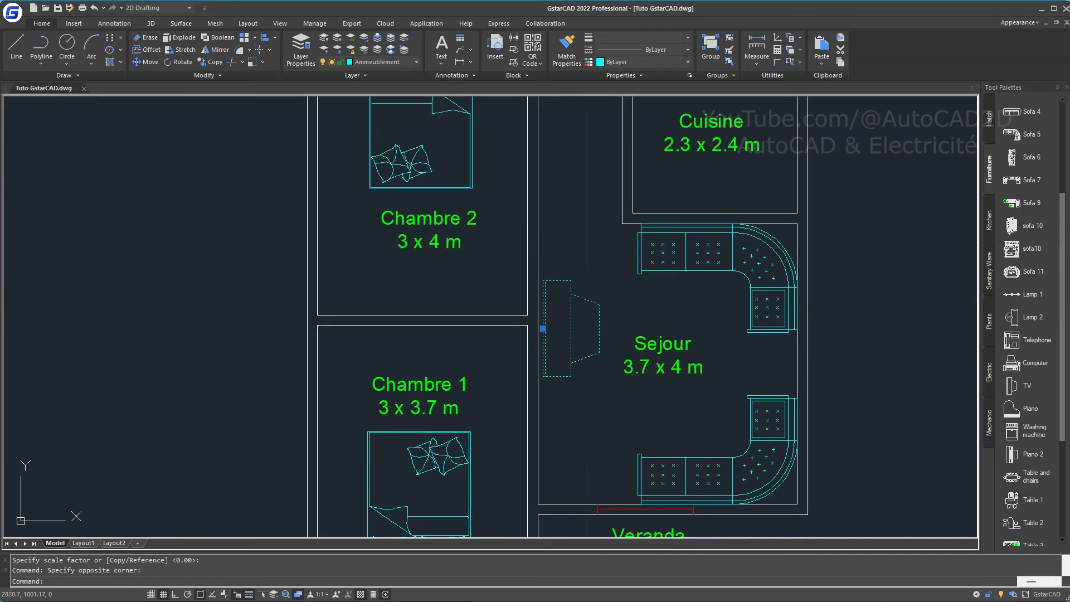
key("ctrl+Down")
key("ctrl+Down")
key("ctrl+Down")
key("ctrl+Down")
key("ctrl+Down")
key("ctrl+Down")
key("ctrl+Down")
key("ctrl+Down")
key("ctrl+Down")
key("ctrl+Down")
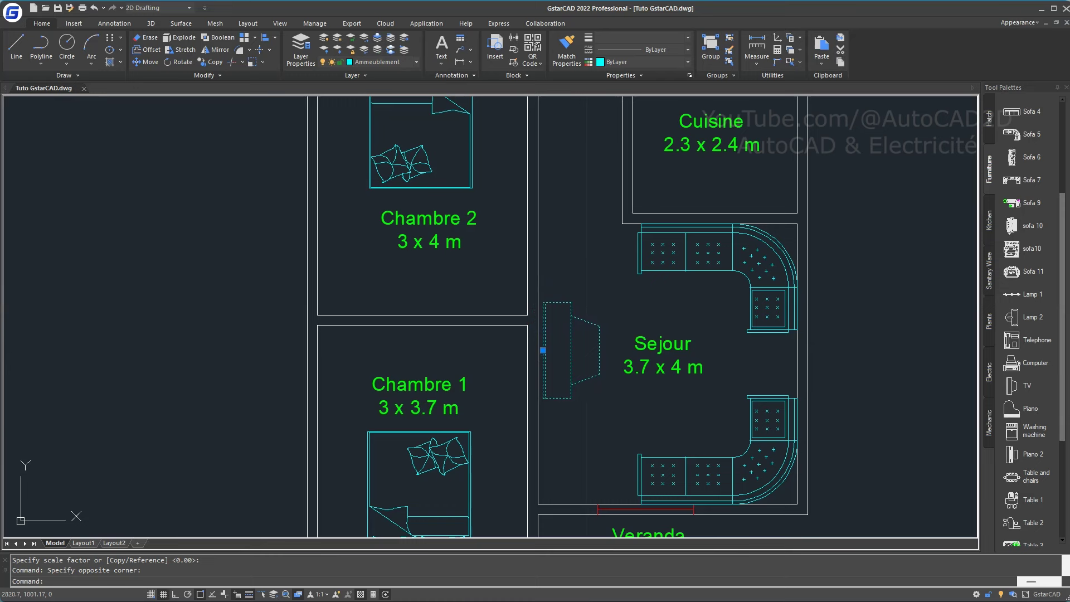
key("Escape")
- Zoom and pan to centre the furnished plan, then show the Annotation dimension tools
scroll(1027, 421, "down", 1)
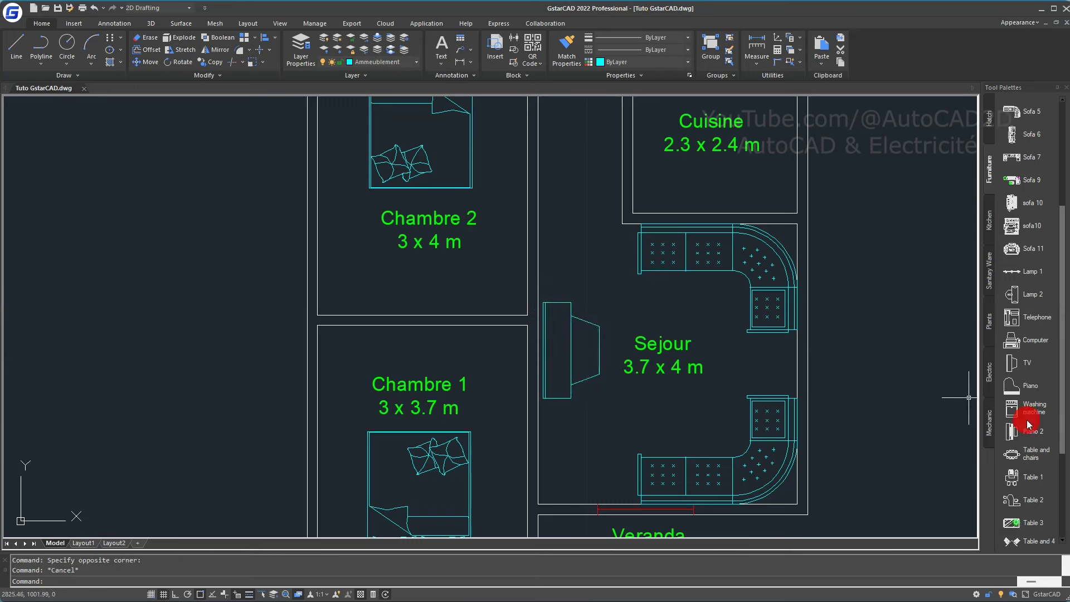
scroll(1028, 421, "down", 1)
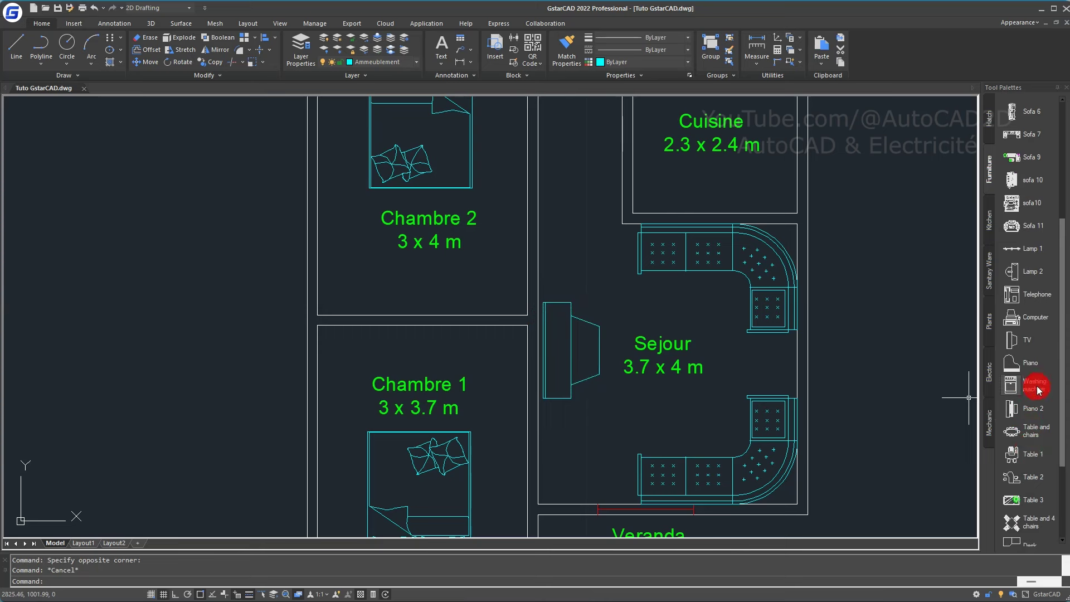
scroll(1038, 390, "up", 3)
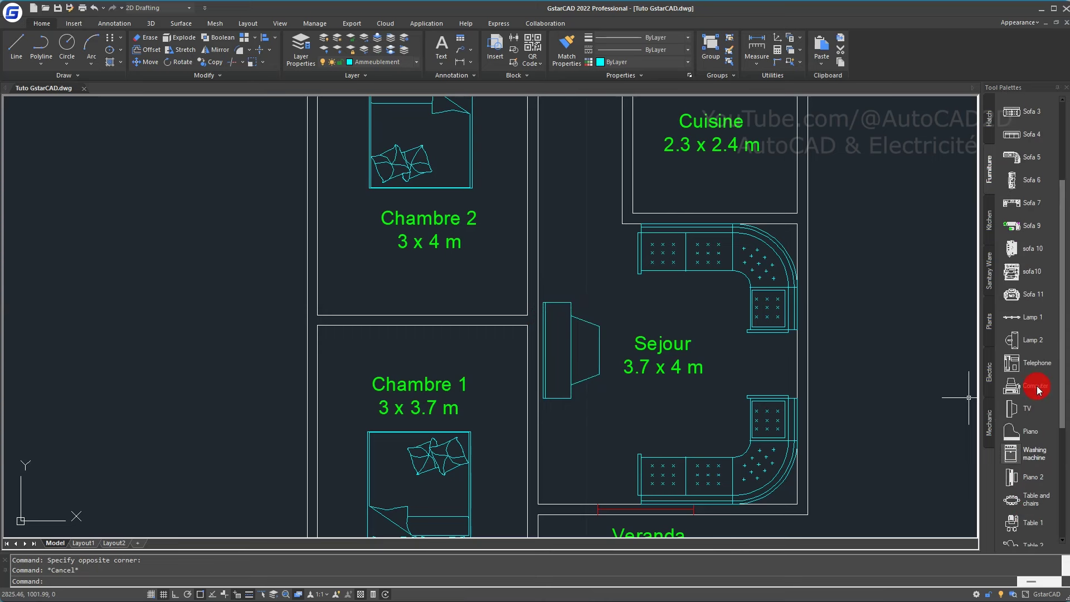
scroll(1038, 390, "up", 2)
scroll(1039, 390, "up", 1)
scroll(1039, 390, "up", 1)
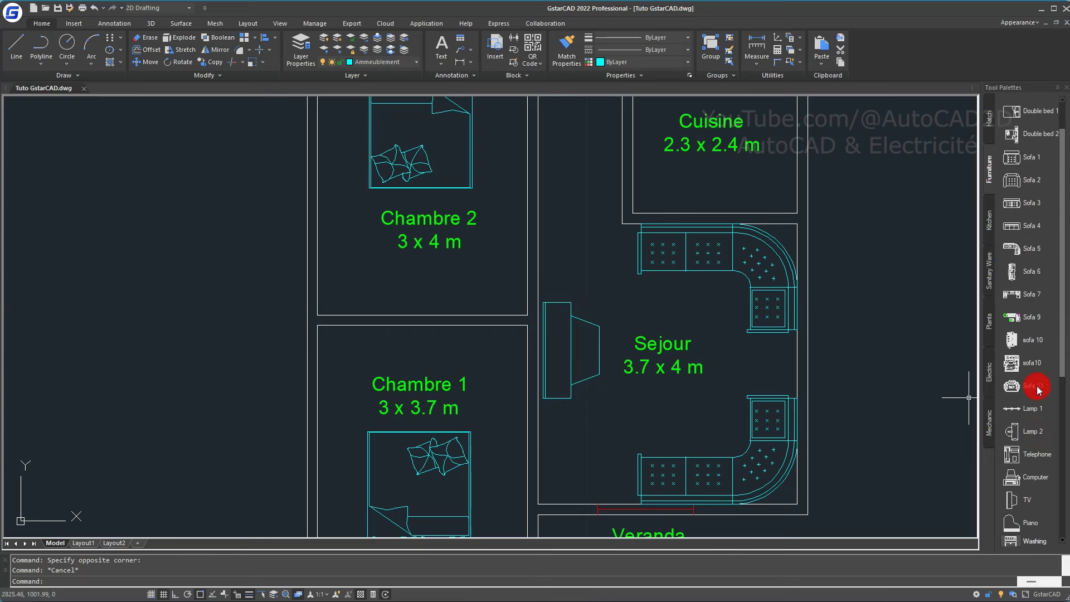
scroll(1038, 390, "up", 2)
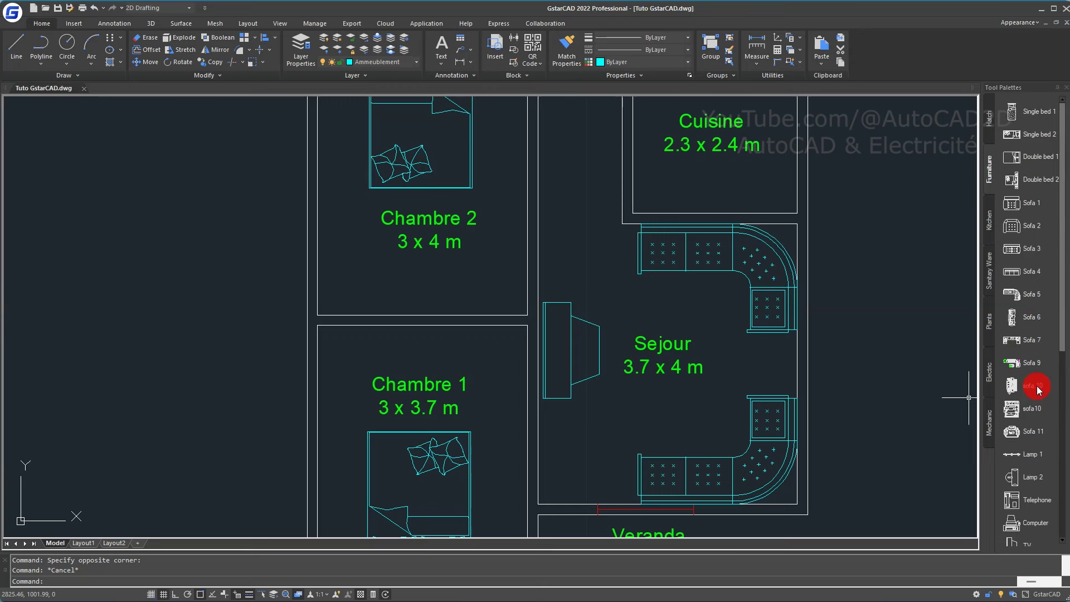
mouse_move(1035, 215)
left_mouse_down()
mouse_move(1020, 289)
mouse_move(662, 303)
left_mouse_up()
scroll(687, 281, "down", 1)
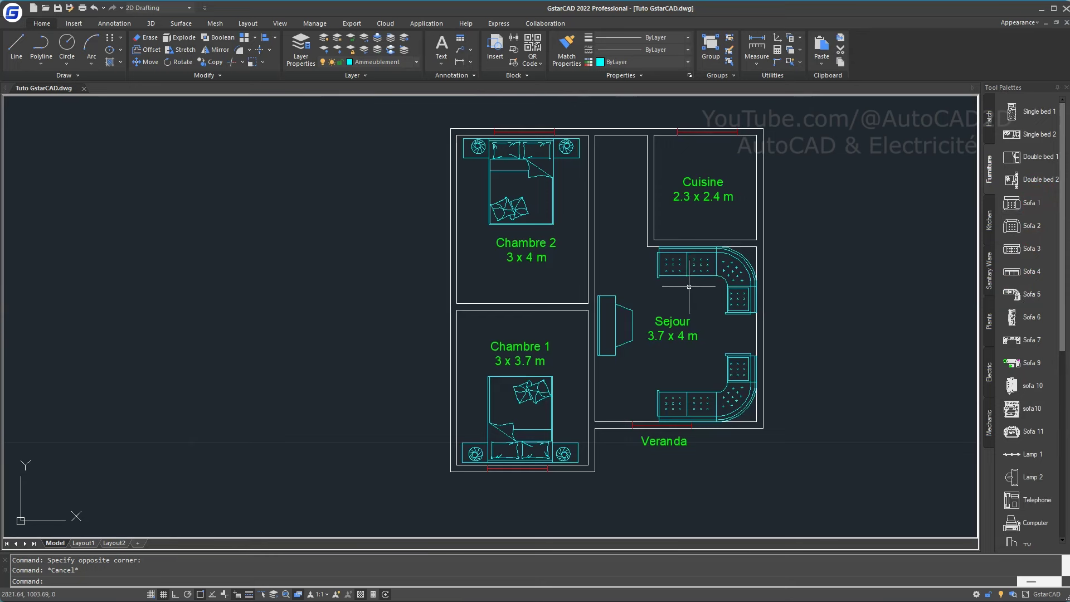
middle_click_drag(690, 289, 606, 312)
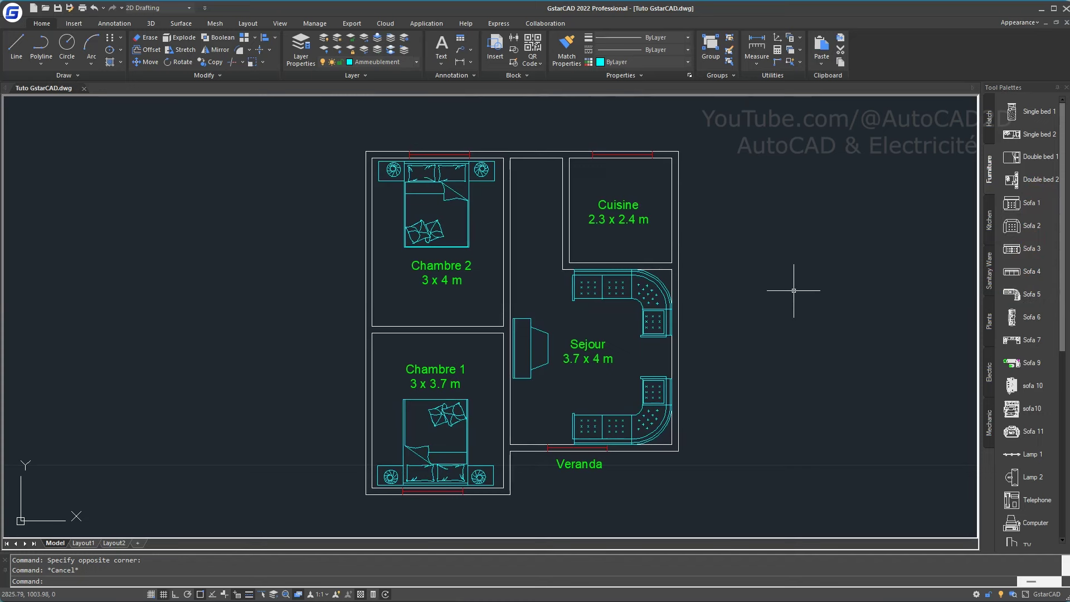
left_click(105, 25)
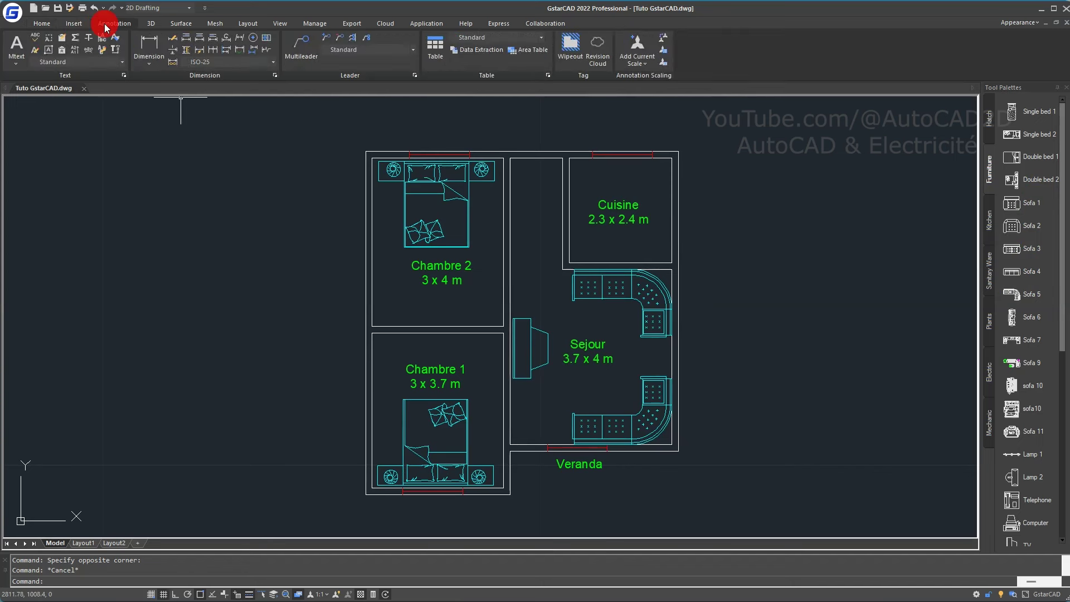
- Place a 7.15 linear dimension between the plan's top-left and top-right corners
left_click(149, 45)
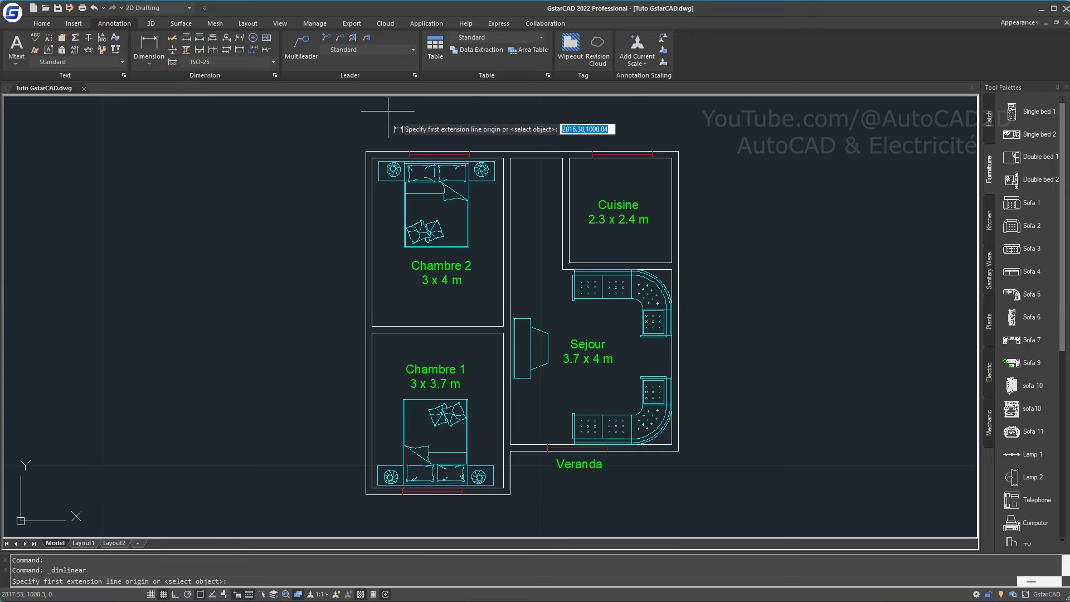
left_click(366, 151)
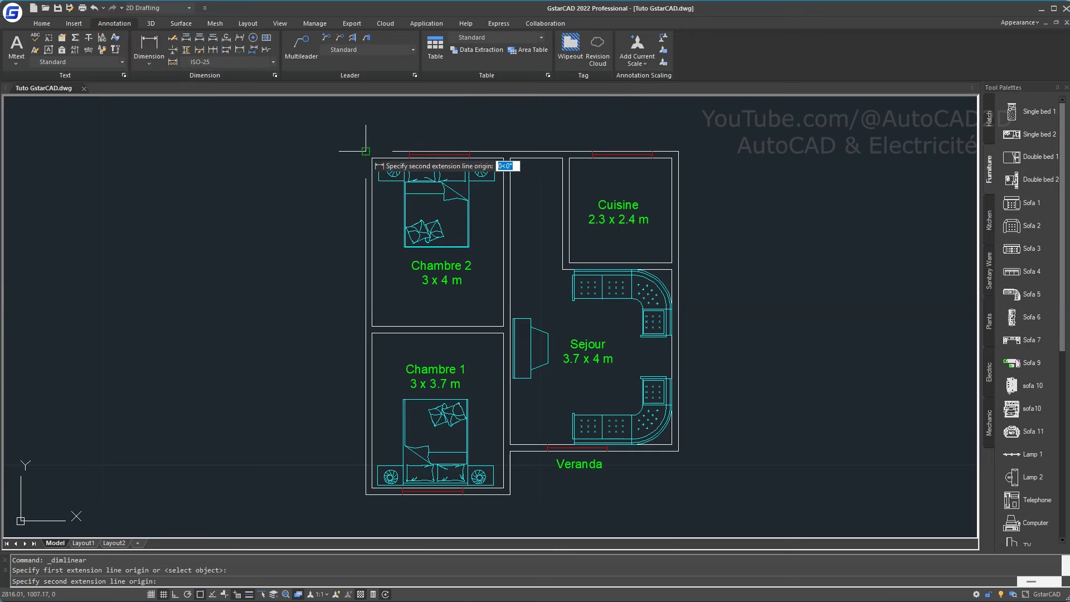
left_click(677, 151)
left_click(674, 128)
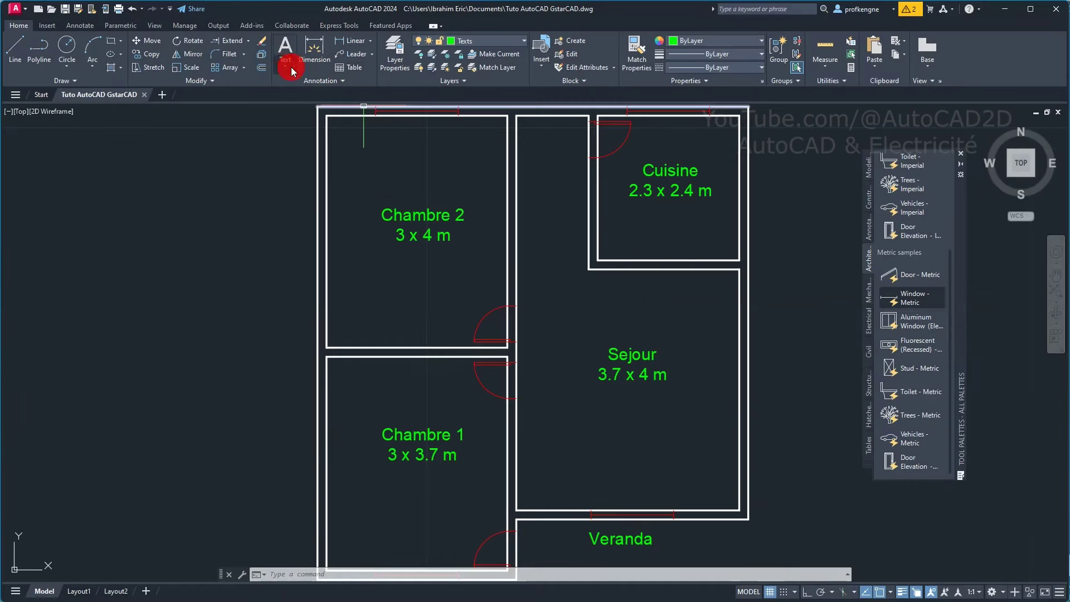
left_click(314, 53)
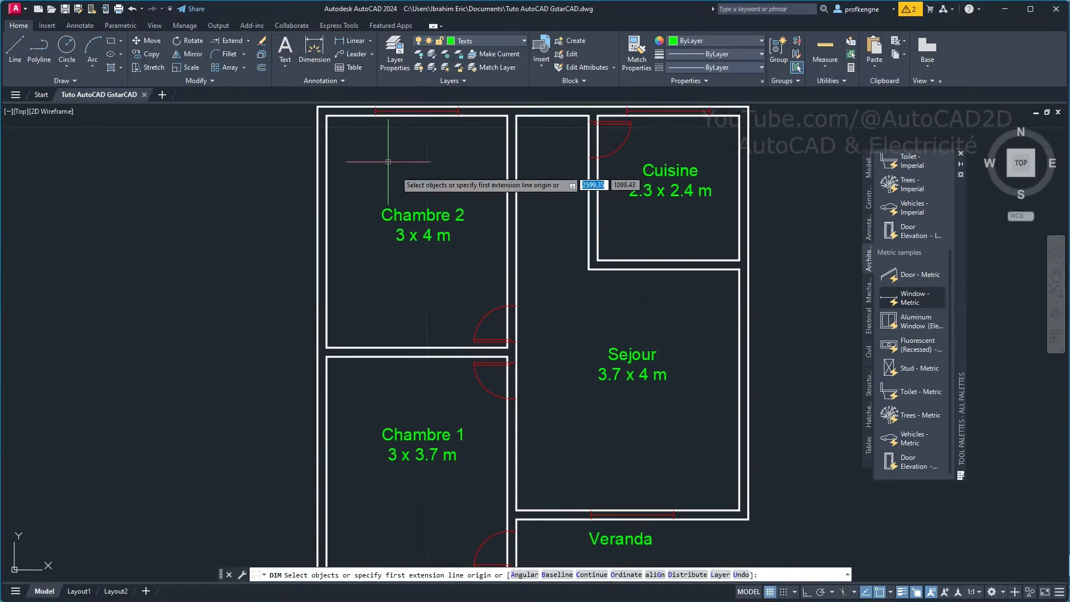
- Dimension the plan's overall 7,15 width above its top edge
scroll(435, 217, "down", 2)
scroll(357, 184, "up", 2)
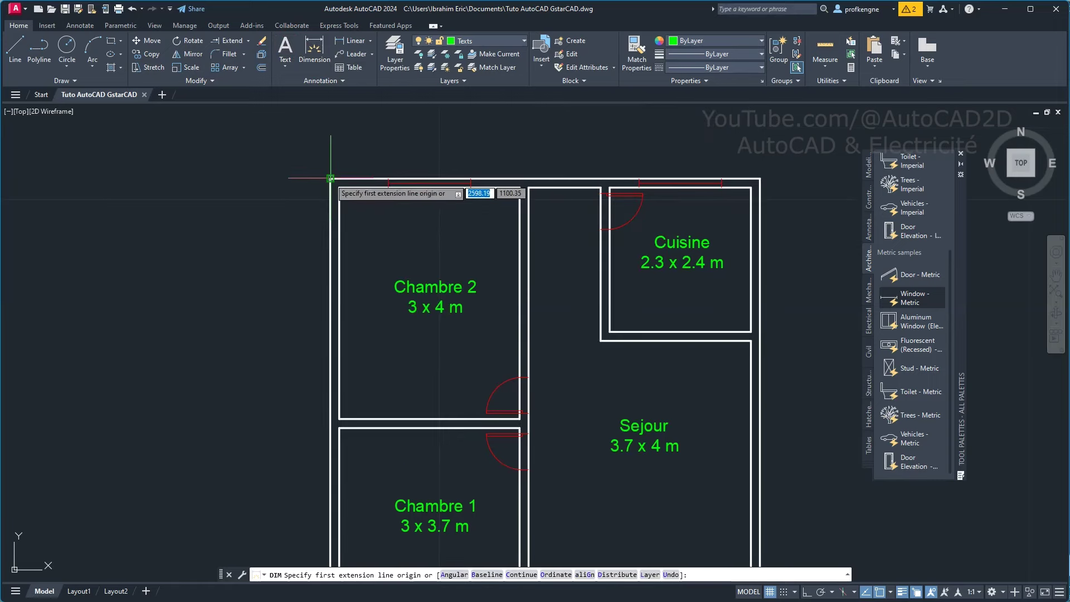
left_click(330, 178)
left_click(760, 178)
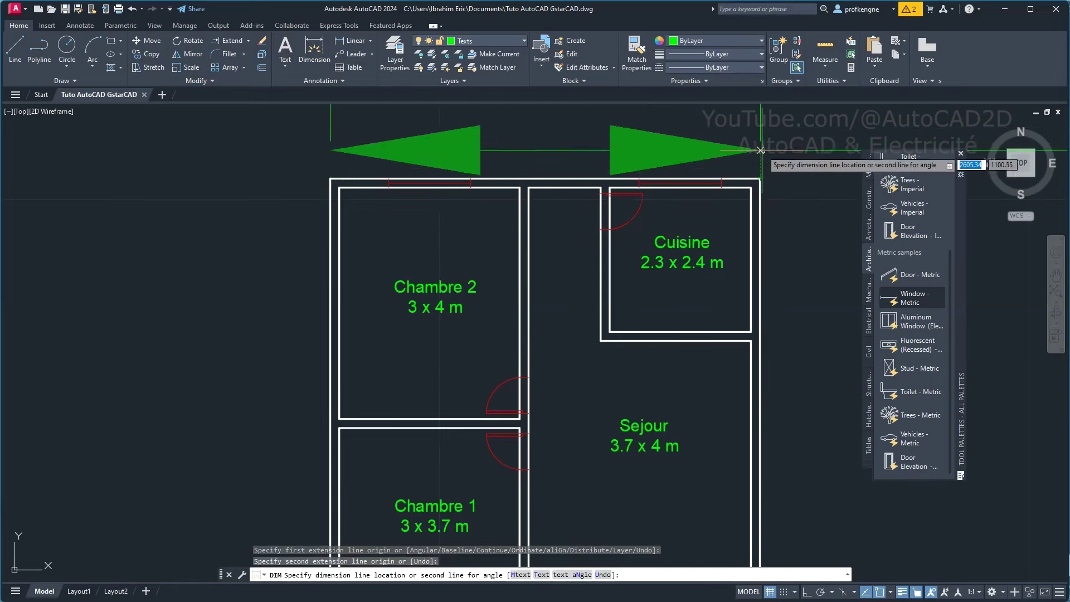
left_click(760, 137)
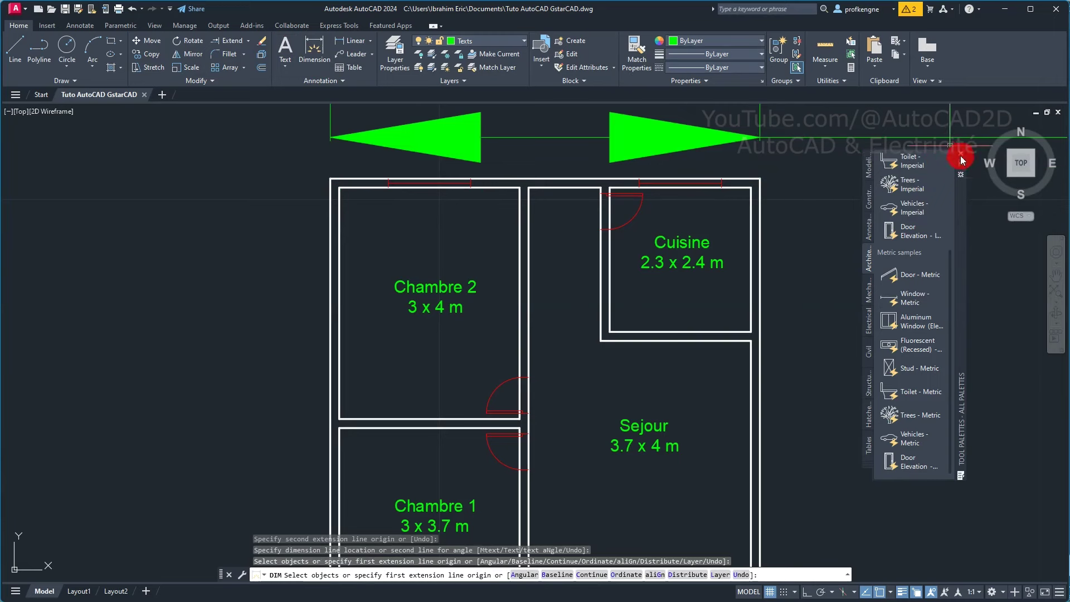
- Pan to the whole plan and compare it with the GstarCAD drawing
scroll(837, 251, "down", 2)
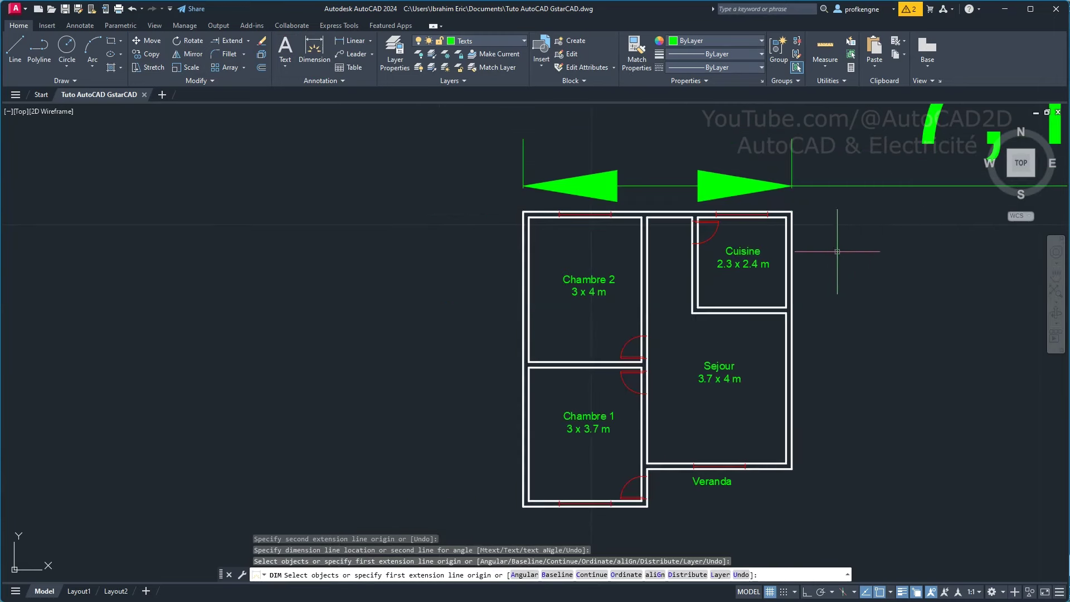
middle_click_drag(837, 251, 499, 344)
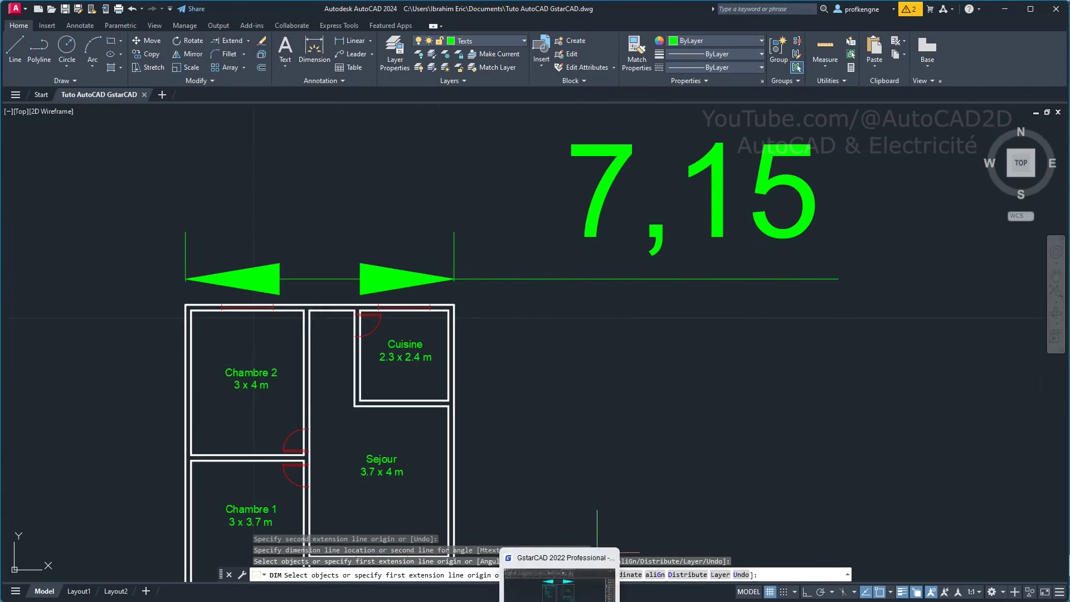
left_click(559, 584)
scroll(506, 339, "down", 2)
scroll(506, 339, "up", 1)
scroll(531, 366, "up", 1)
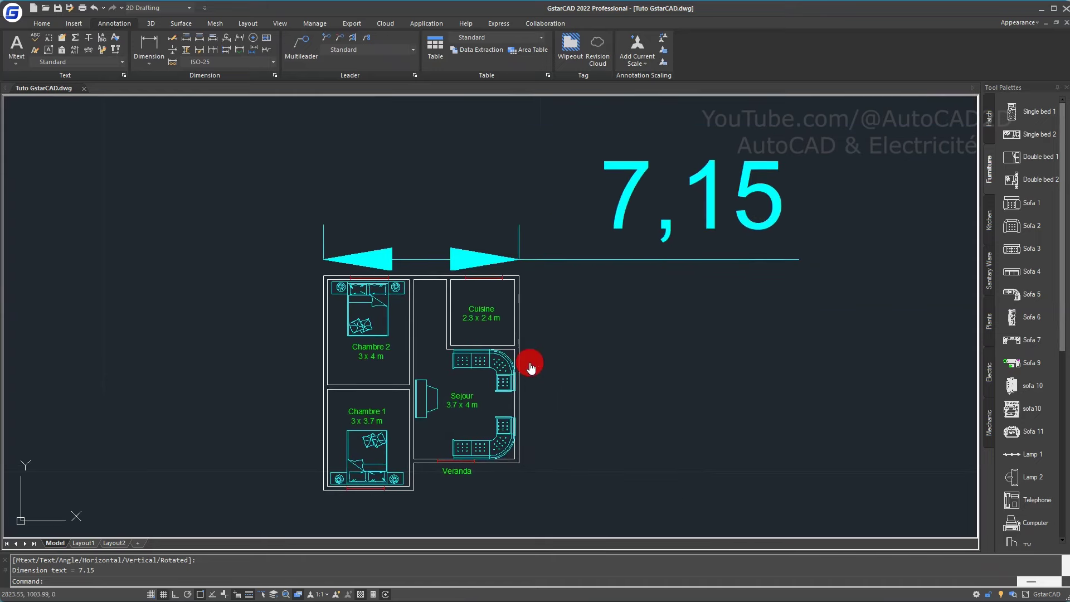
key("alt+Tab")
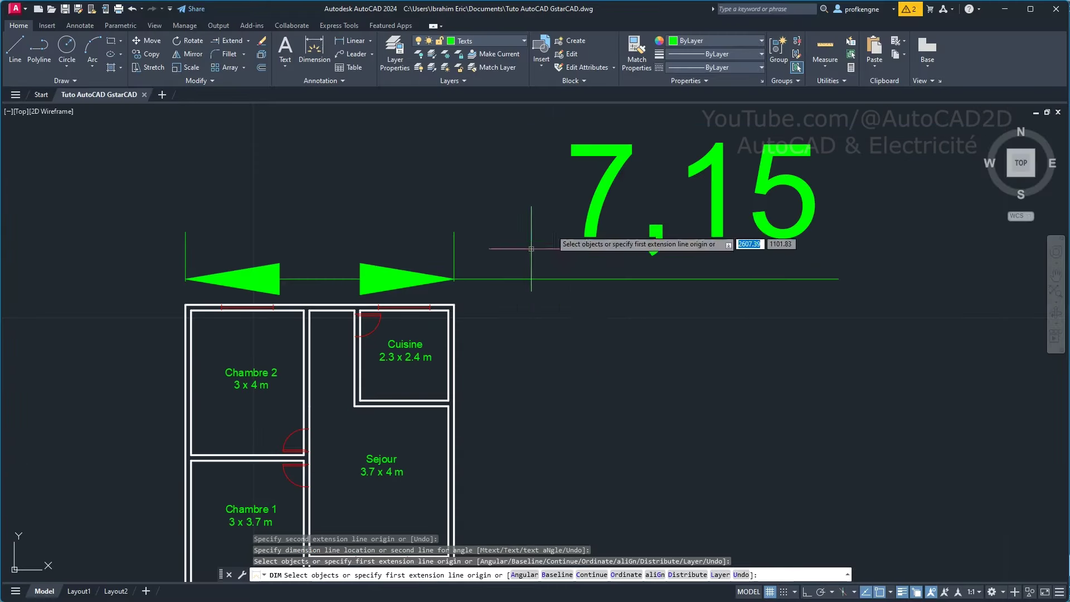
middle_click_drag(497, 295, 553, 267)
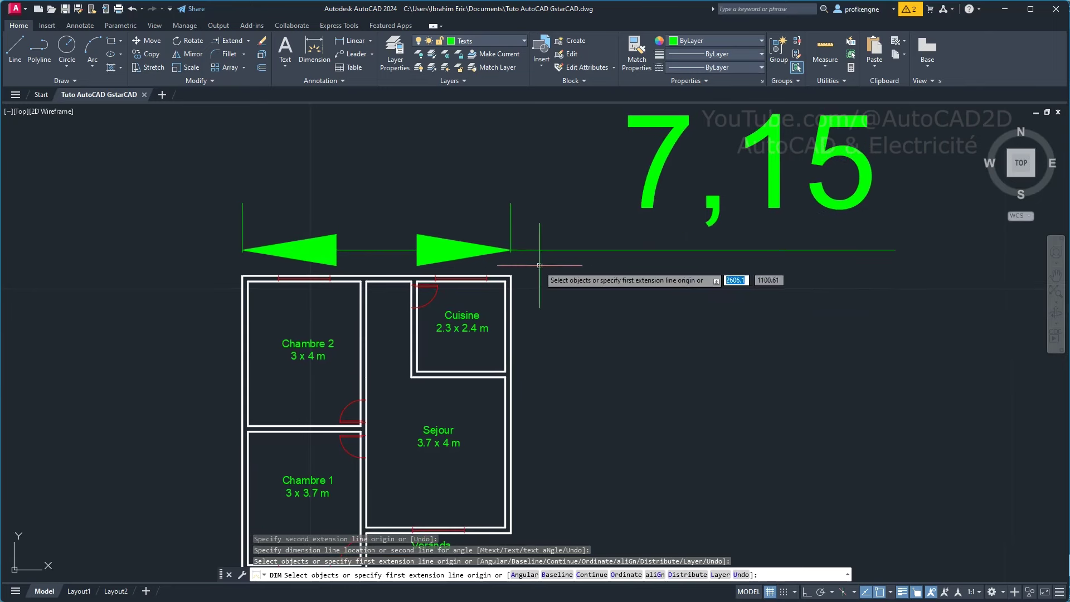
- Add the 6.85 vertical dimension along the plan's right side
left_click(613, 305)
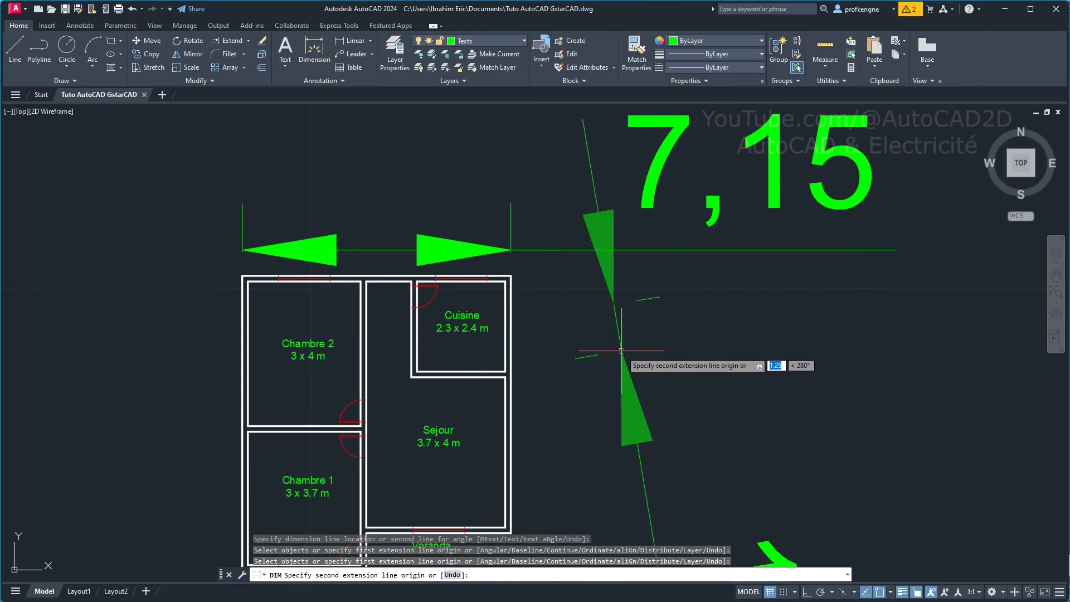
key("Escape")
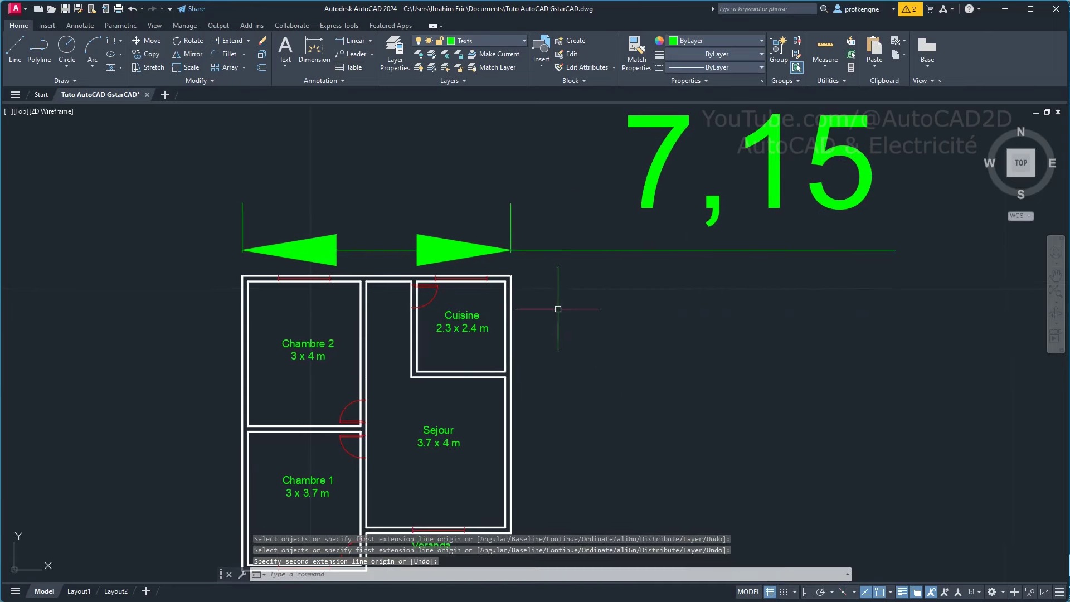
left_click(306, 63)
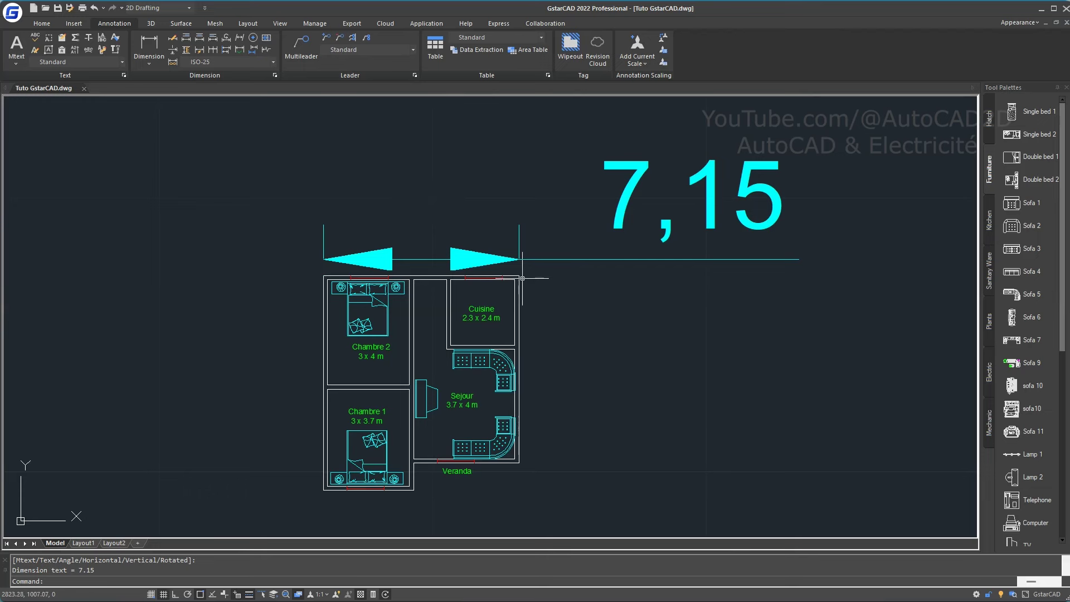
left_click(179, 42)
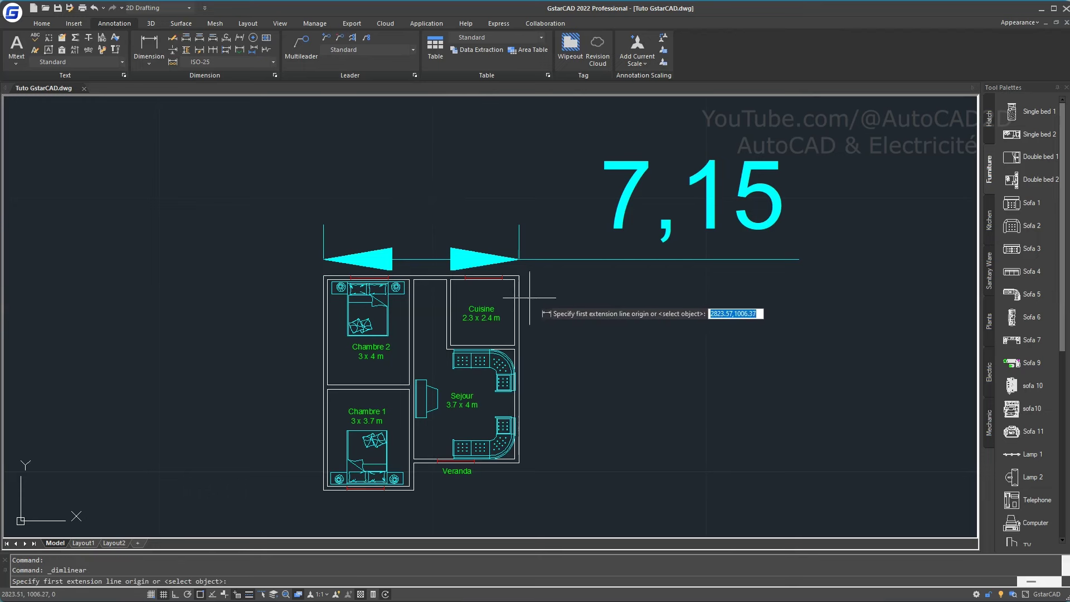
left_click(519, 277)
left_click(519, 462)
left_click(603, 402)
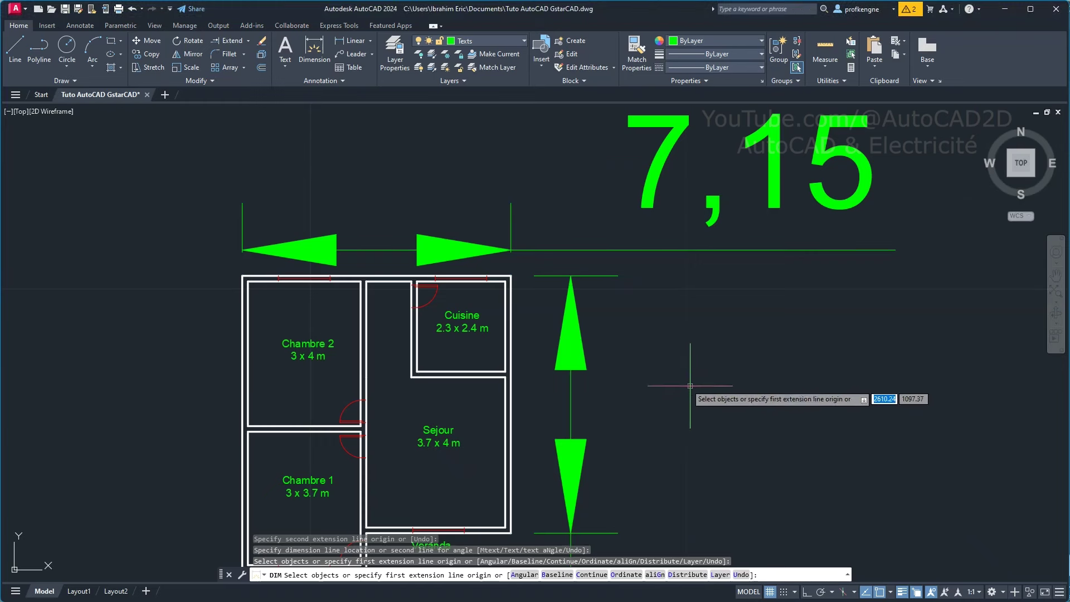
middle_click_drag(671, 372, 642, 306)
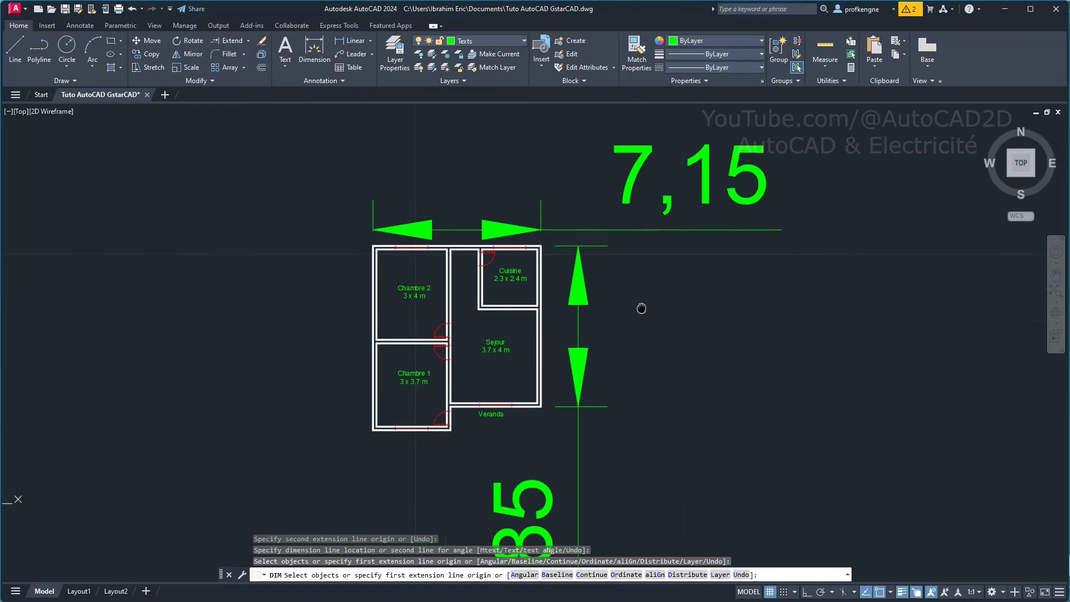
- Modify ISO-25: Fit overall scale 0.1 and Text vertical placement Centered
left_click(339, 82)
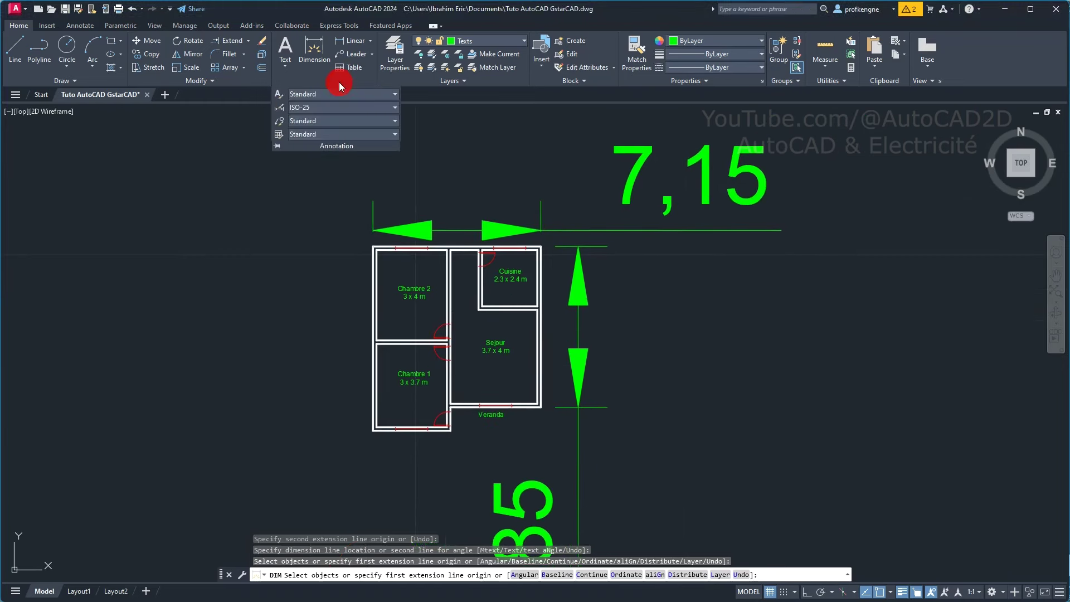
left_click(279, 107)
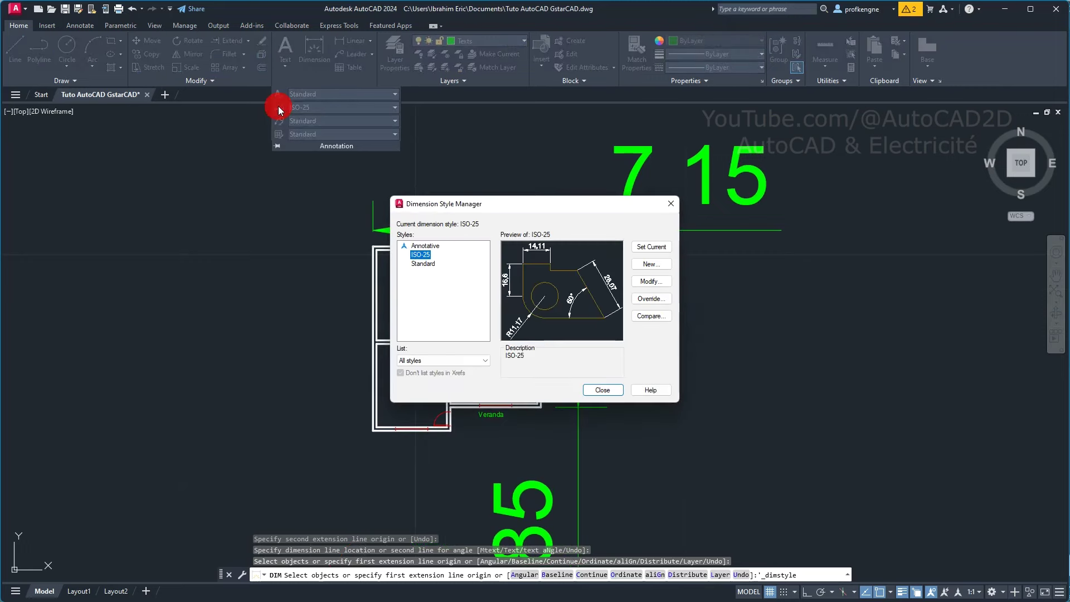
left_click(651, 282)
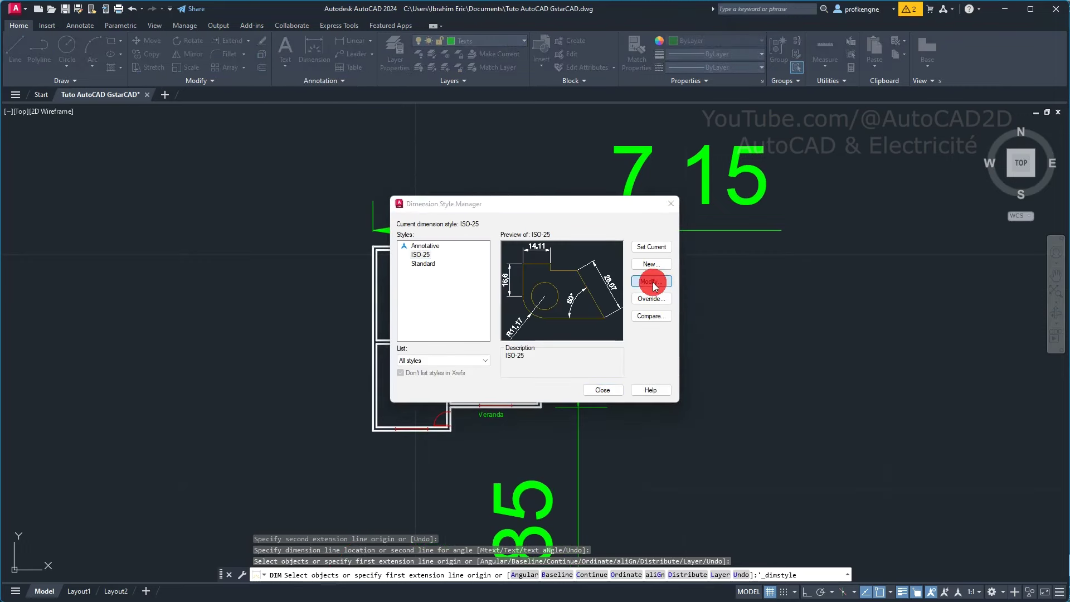
left_click(499, 183)
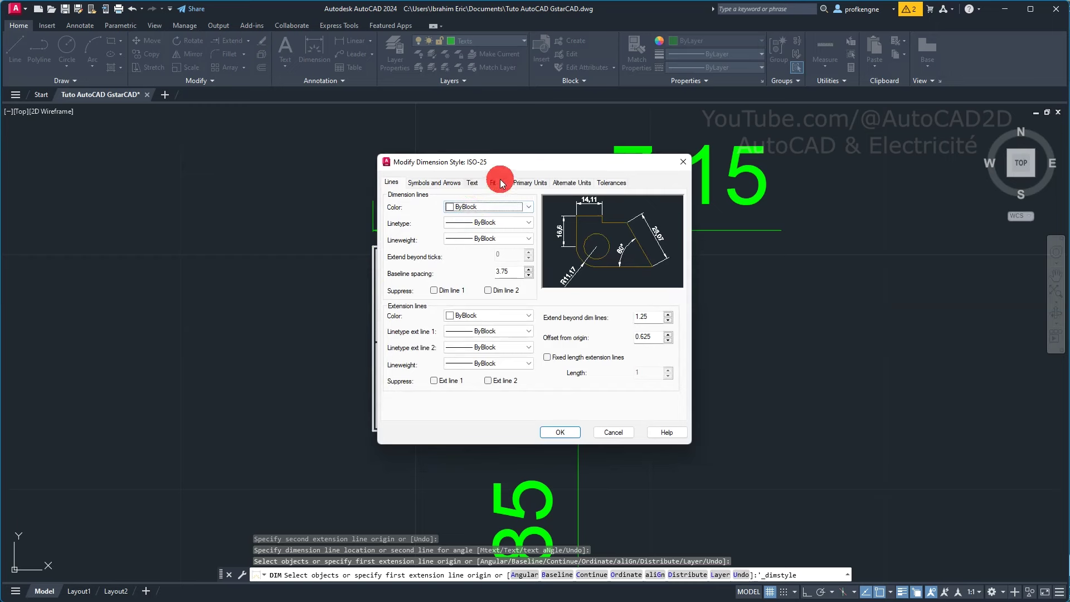
left_click(650, 336)
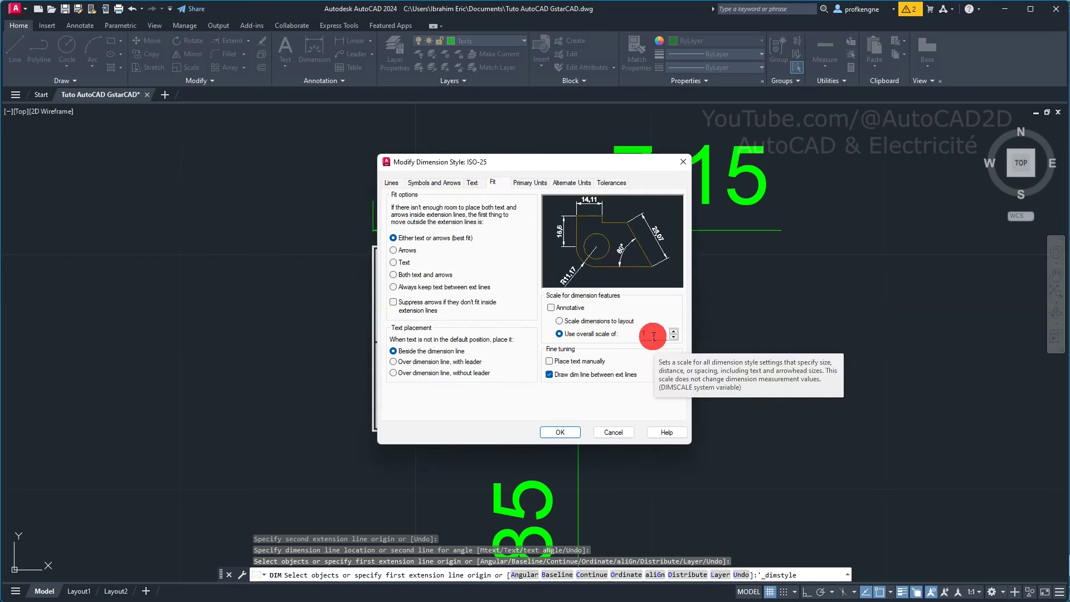
left_click(653, 336)
type("0.")
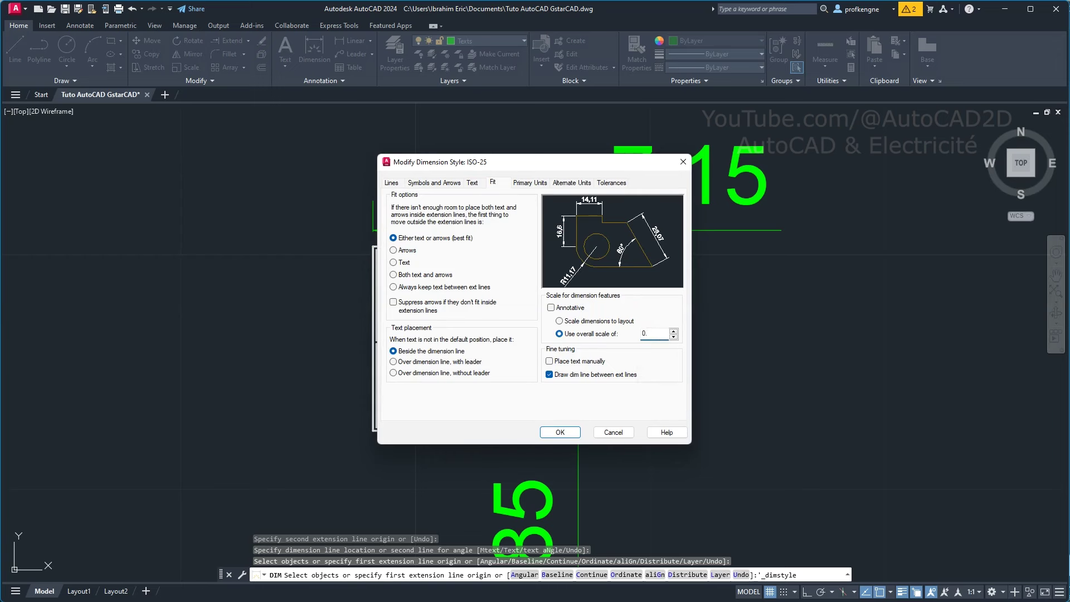
type("1")
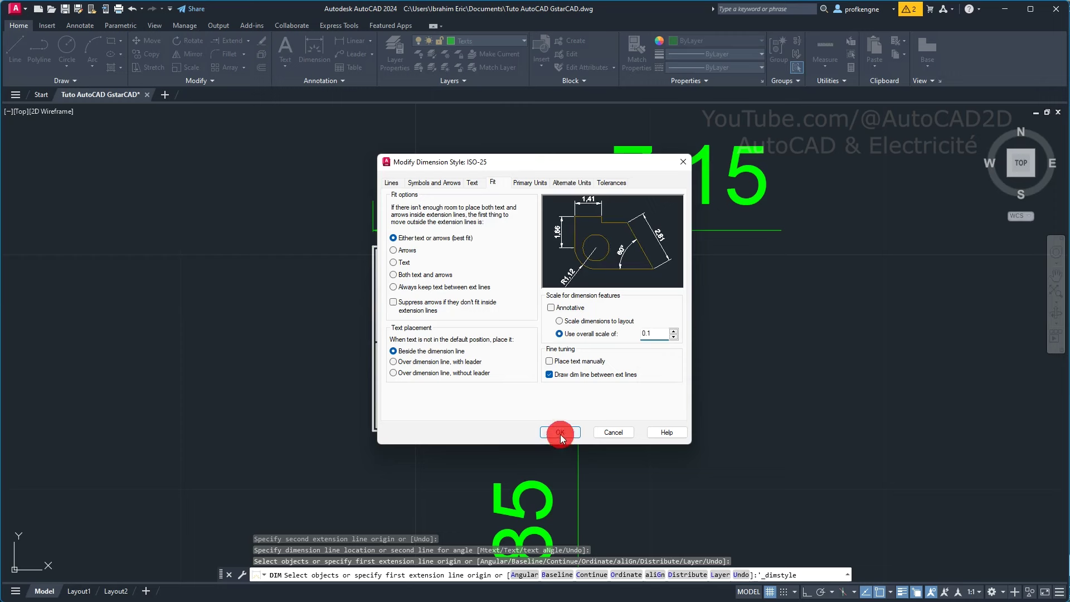
left_click(471, 183)
left_click(471, 333)
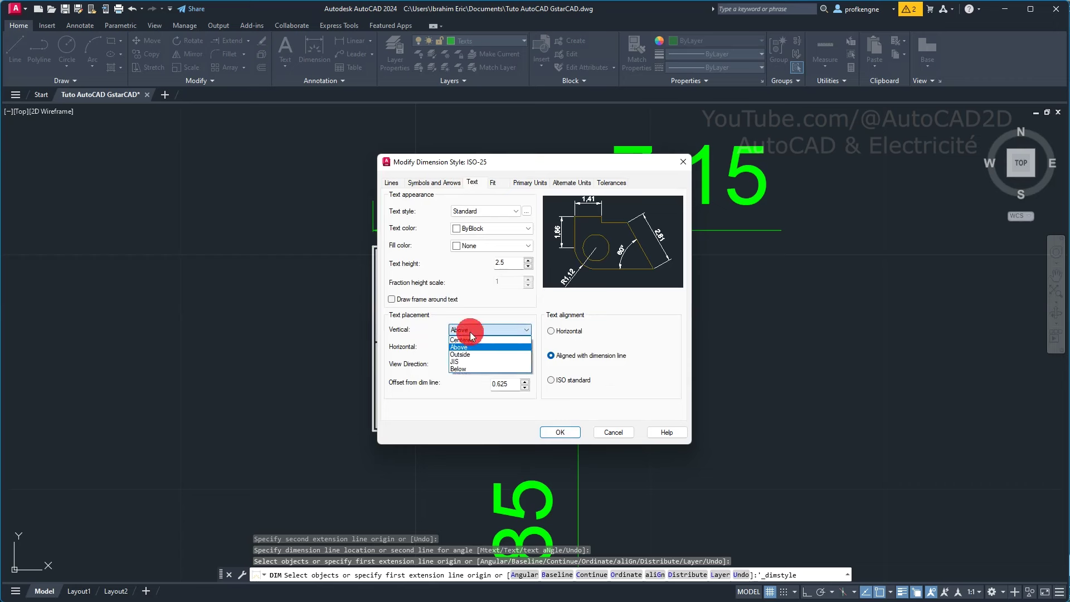
left_click(469, 341)
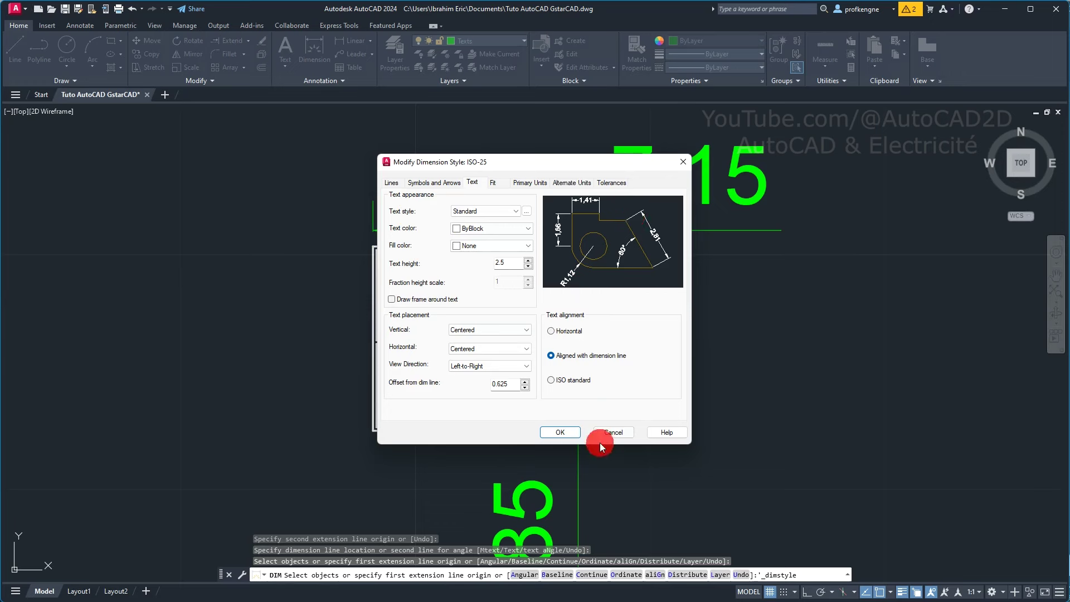
left_click(566, 434)
- Cancel the dimension command and REGEN the drawing to refresh dimension sizes
left_click(602, 390)
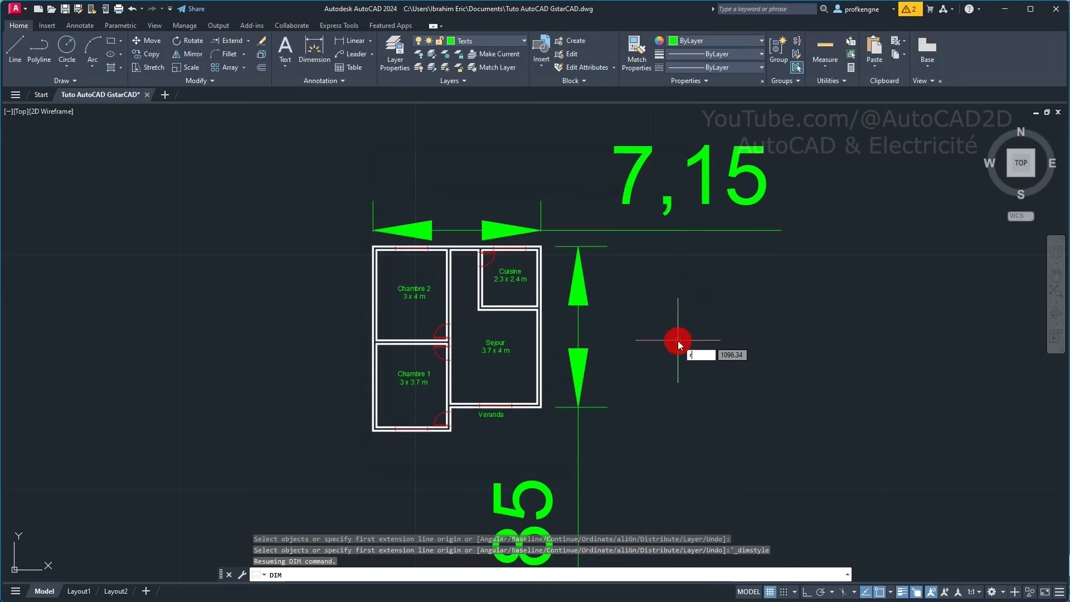
type("reg")
key("Escape")
key("Escape")
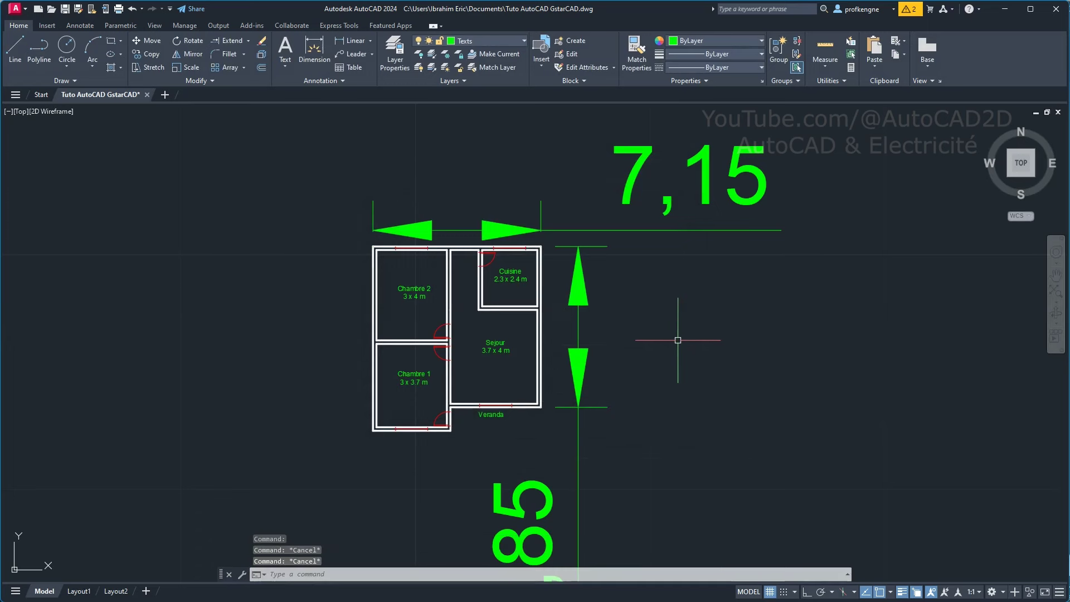
type("regen")
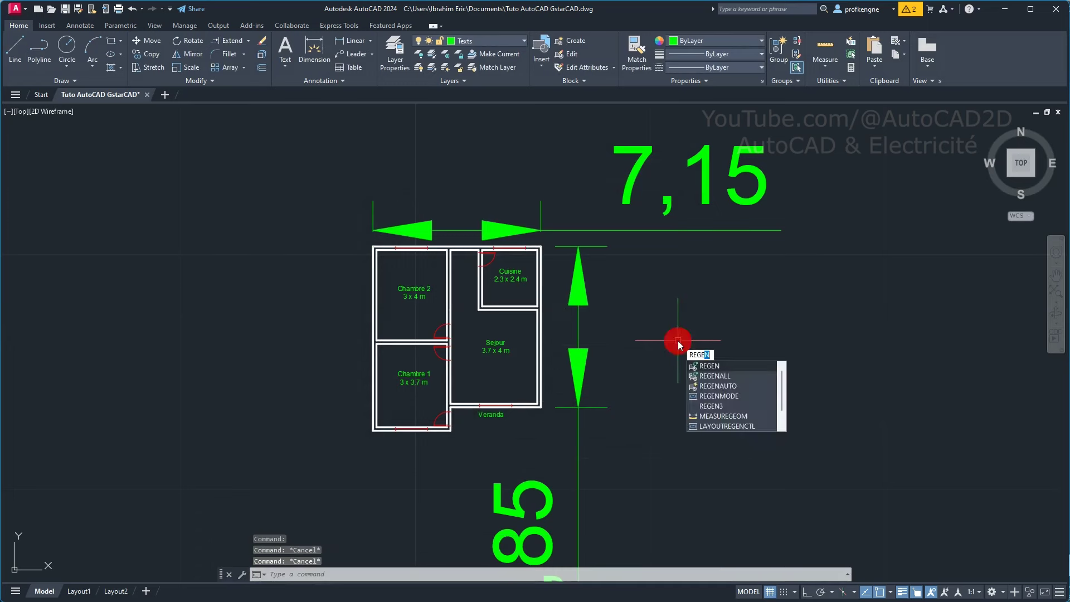
right_click(678, 341)
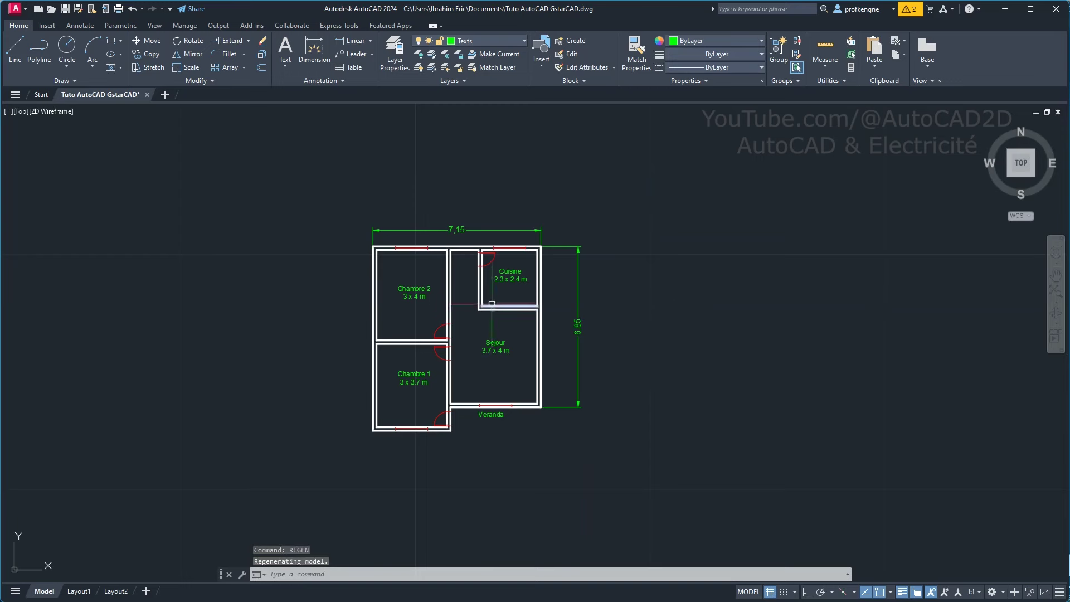
scroll(479, 287, "up", 5)
scroll(499, 267, "down", 3)
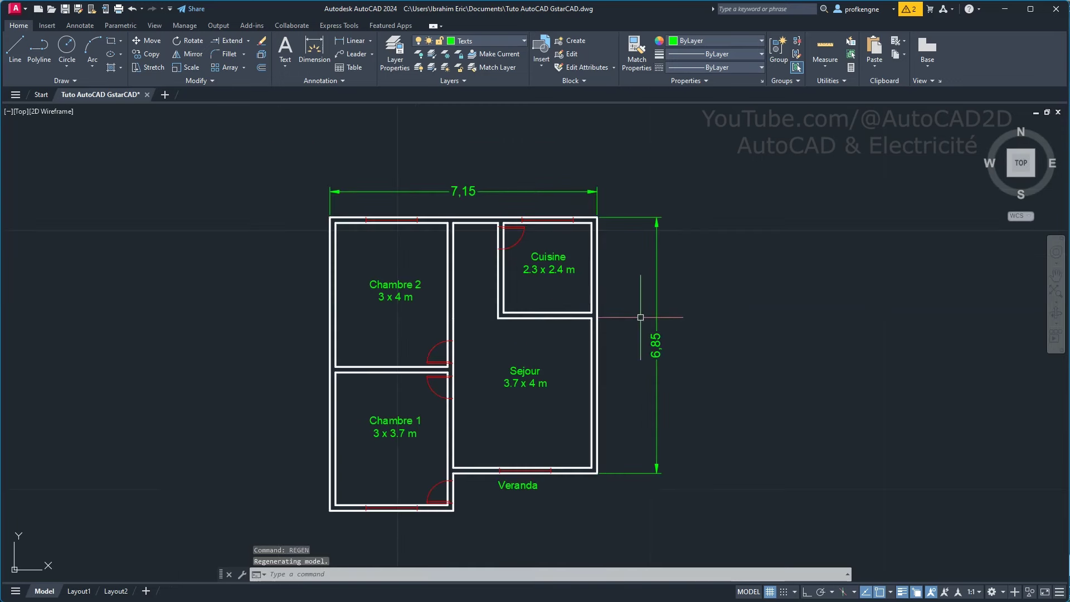
- Pull the 6,85 dimension closer to the wall and window-select both dimensions
left_click(655, 341)
left_click(656, 345)
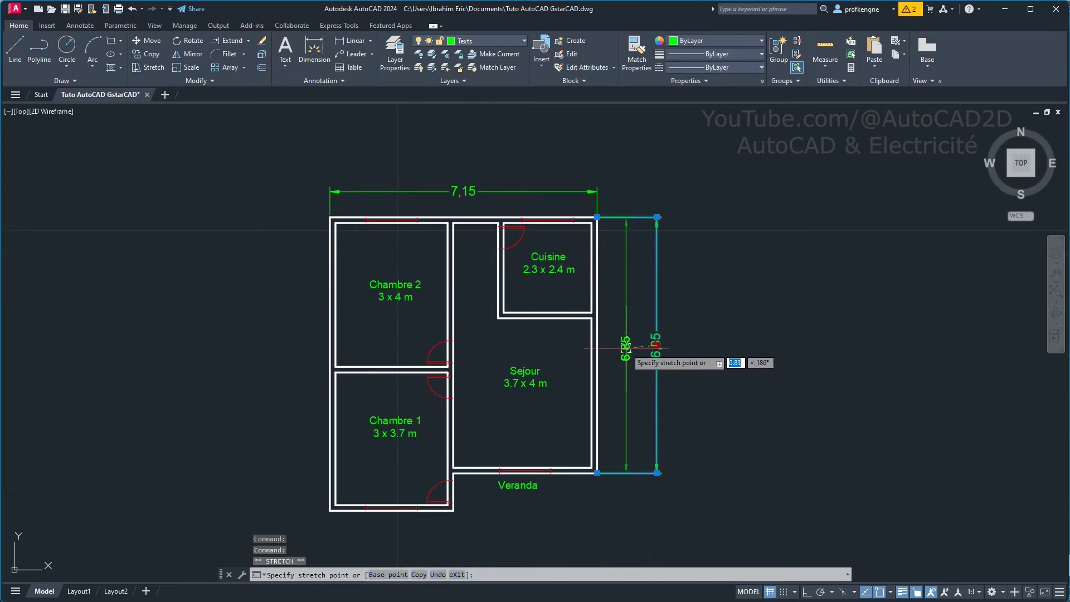
left_click(626, 344)
left_click(466, 188)
key("Escape")
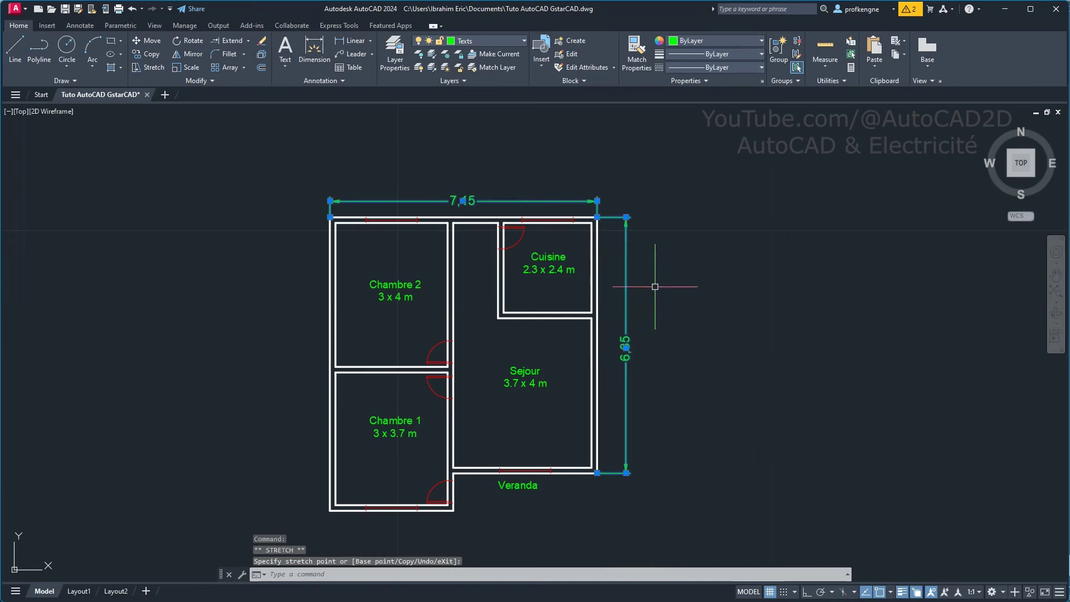
middle_click_drag(616, 299, 685, 270)
left_click_drag(731, 319, 662, 184)
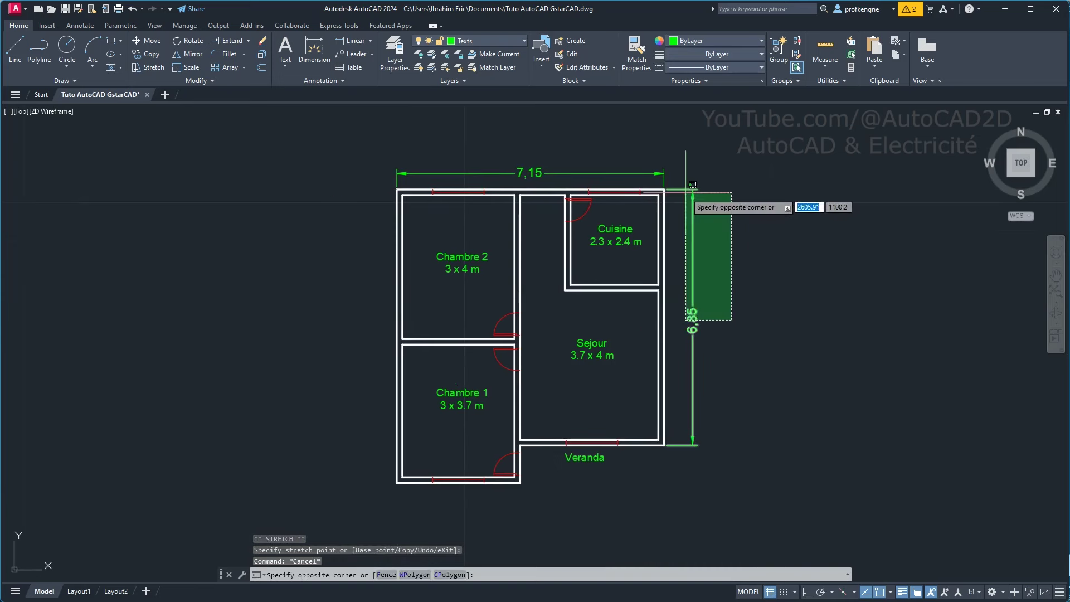
- Add a magenta Cotation layer and make it current
left_click(393, 53)
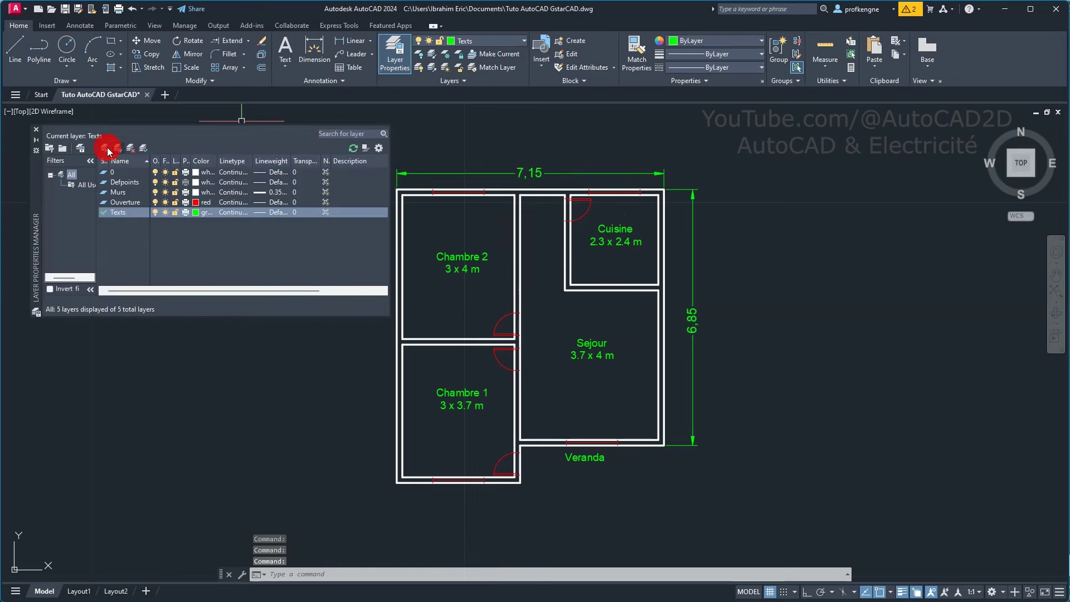
left_click(107, 149)
type("Cotation")
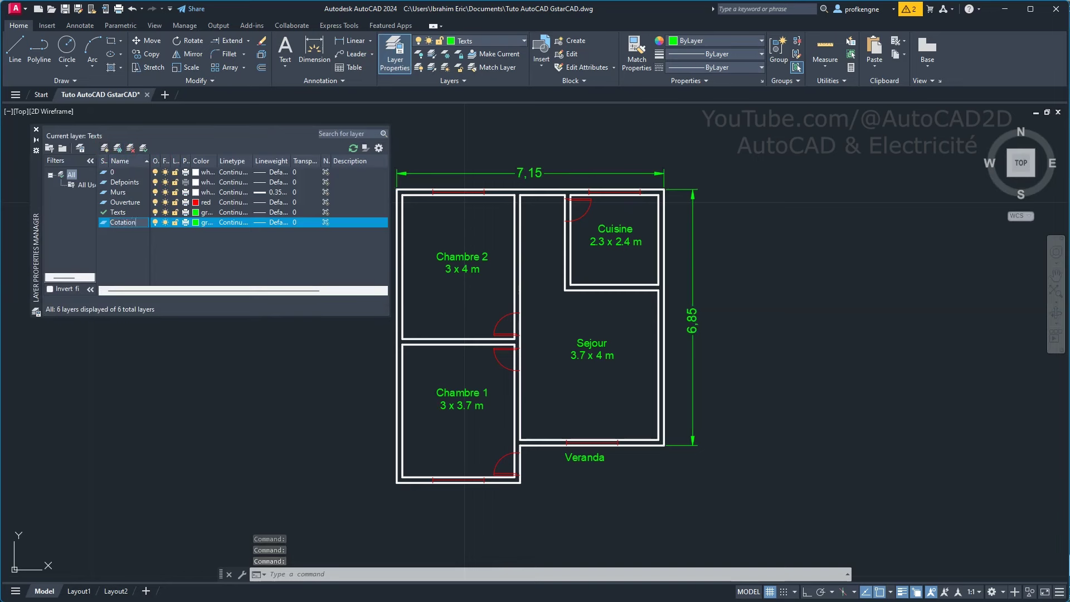
left_click(195, 221)
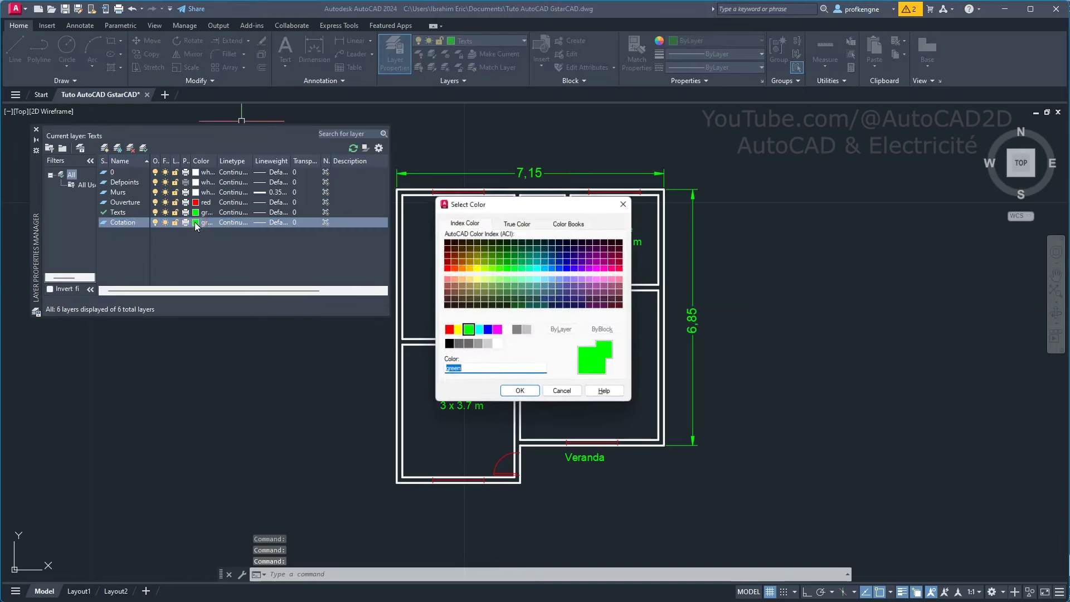
left_click(457, 337)
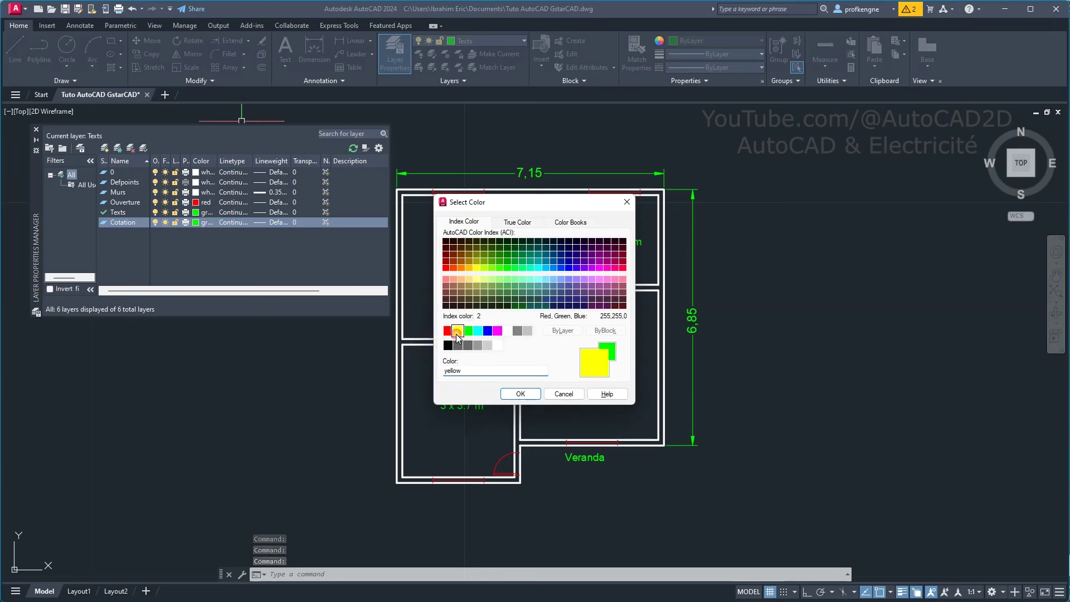
left_click(497, 332)
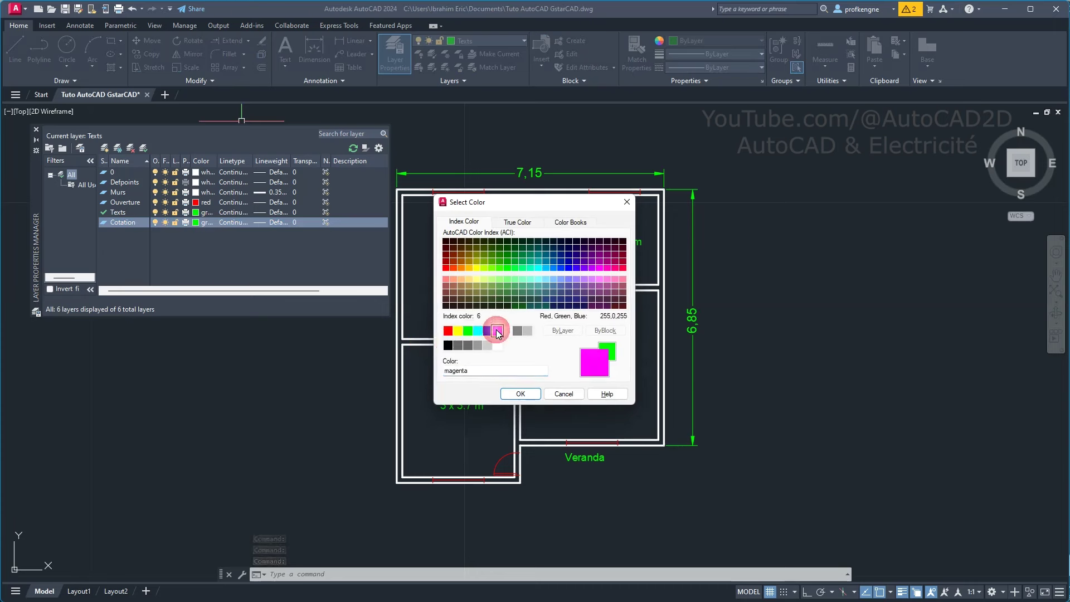
left_click(519, 393)
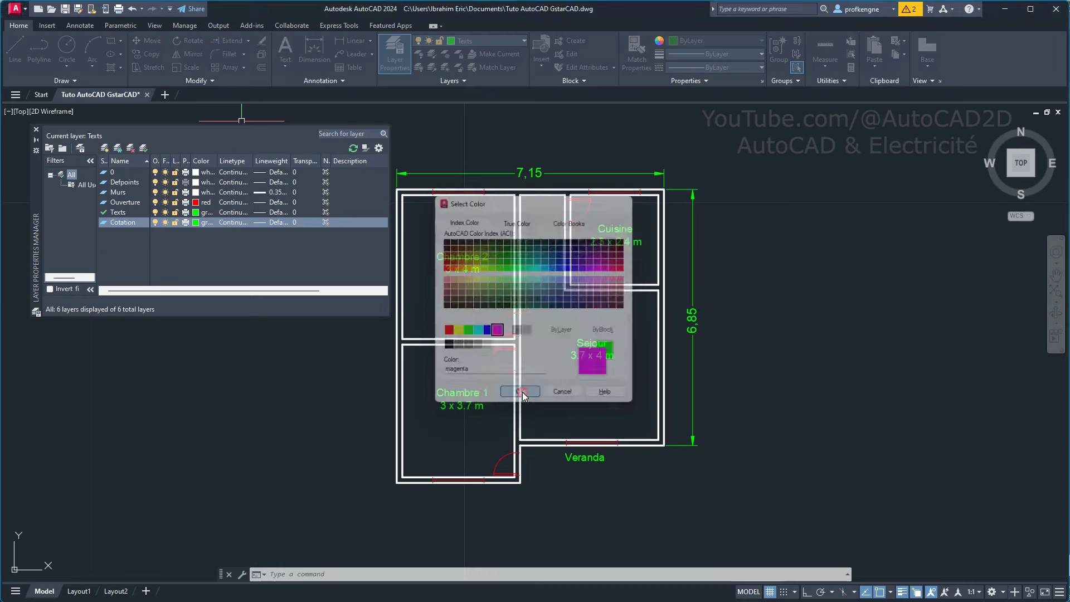
double_click(102, 225)
left_click(37, 129)
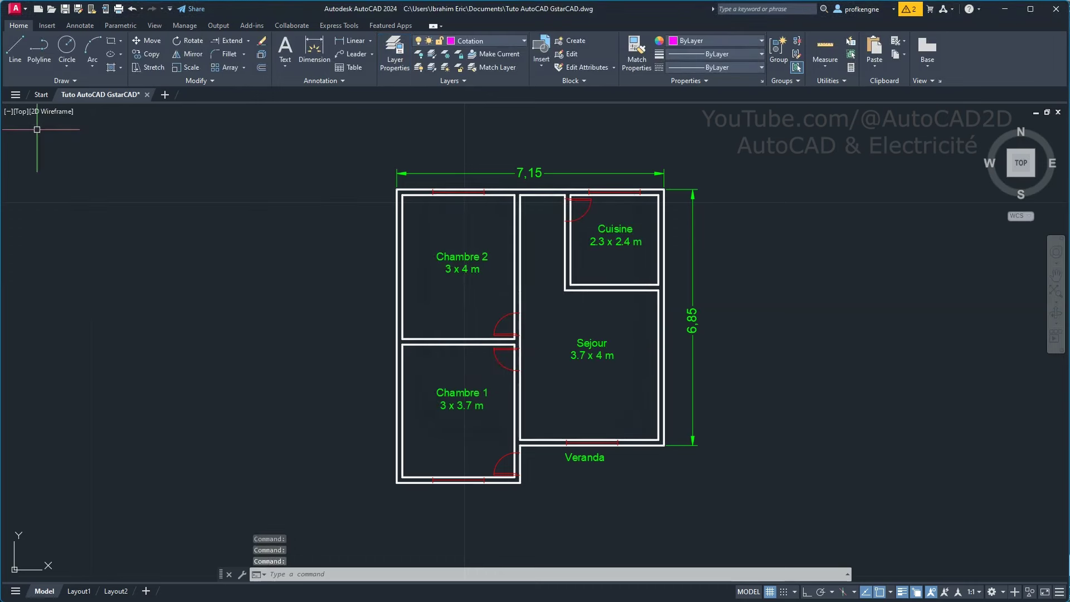
- Move the 7,15 and 6,85 dimensions onto the Cotation layer
left_click(691, 227)
left_click(683, 161)
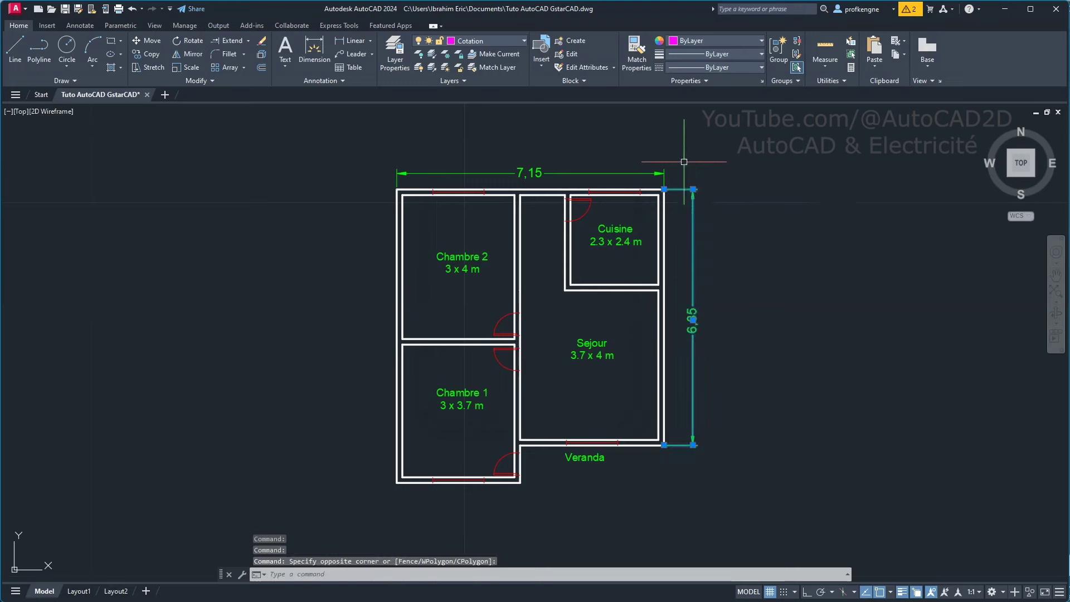
left_click(636, 176)
left_click(464, 49)
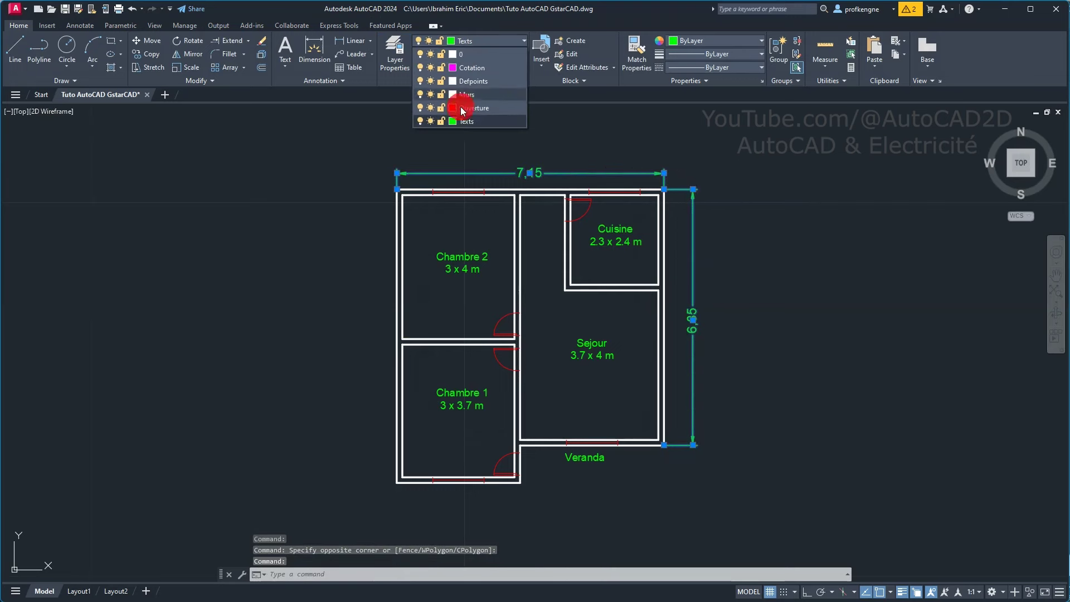
left_click(465, 107)
- Reduce the ISO-25 overall scale and centre its dimension text vertically
key("Escape")
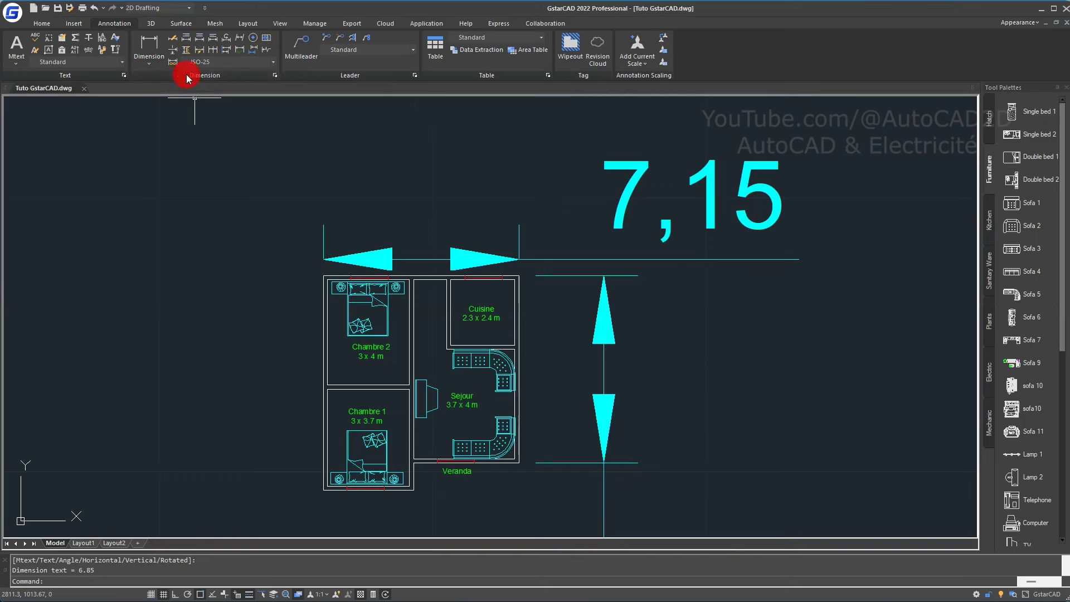
left_click(273, 75)
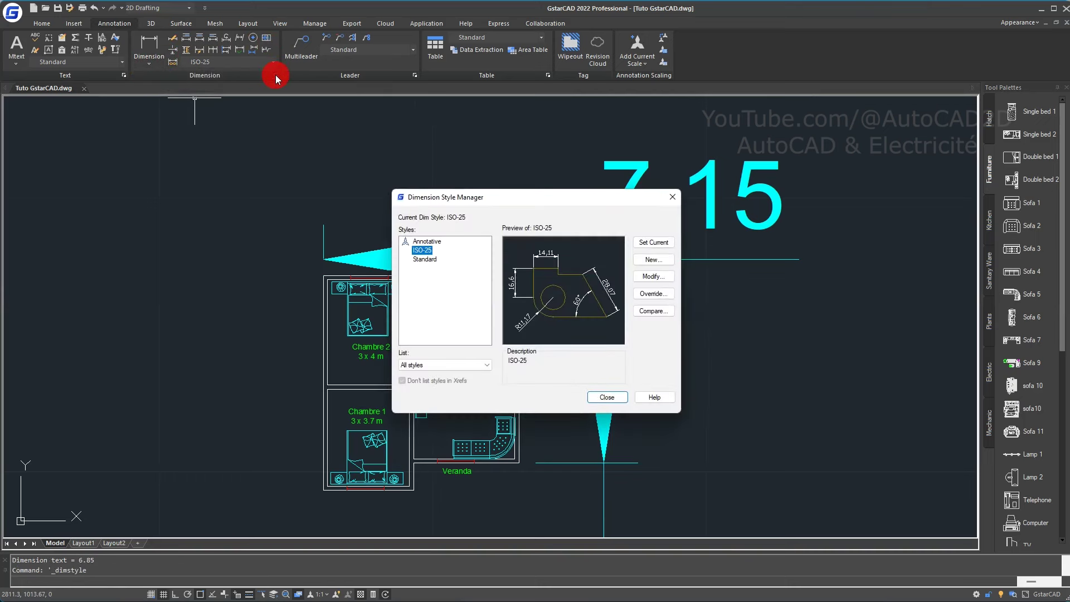
left_click(651, 276)
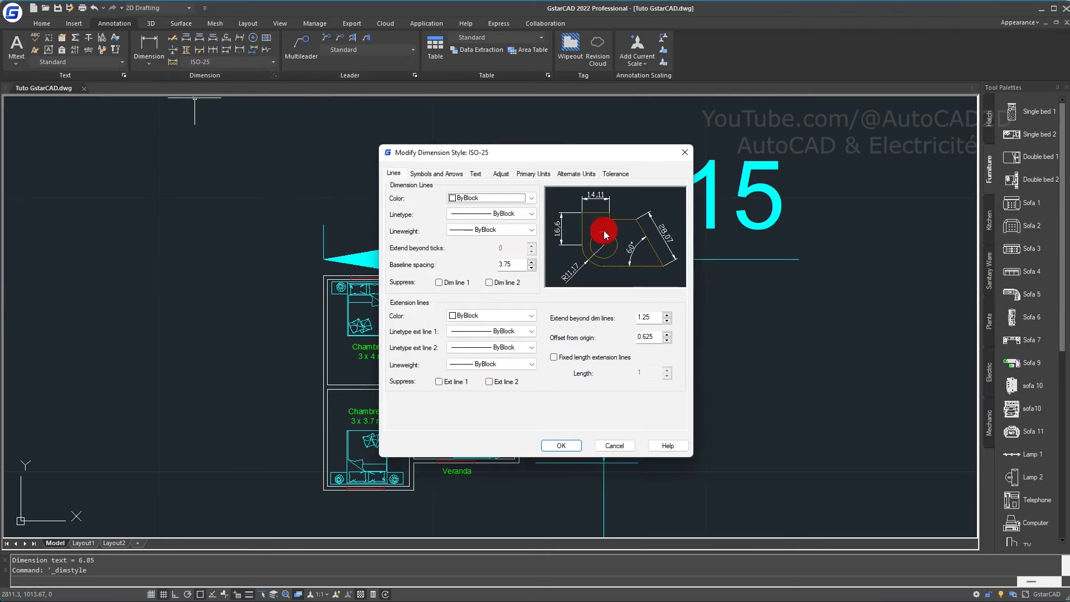
left_click(500, 174)
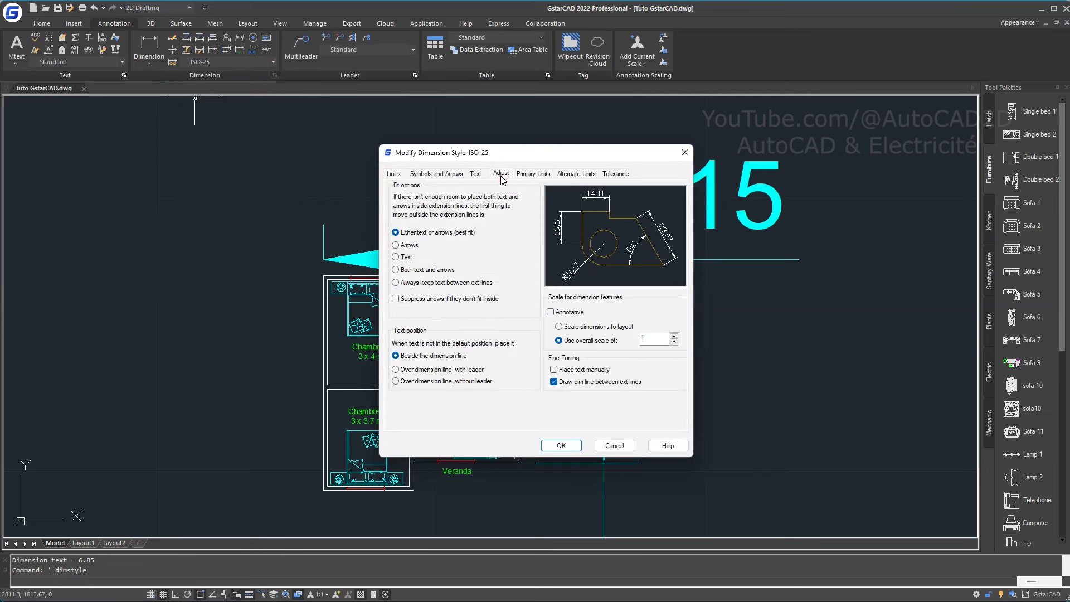
left_click(652, 337)
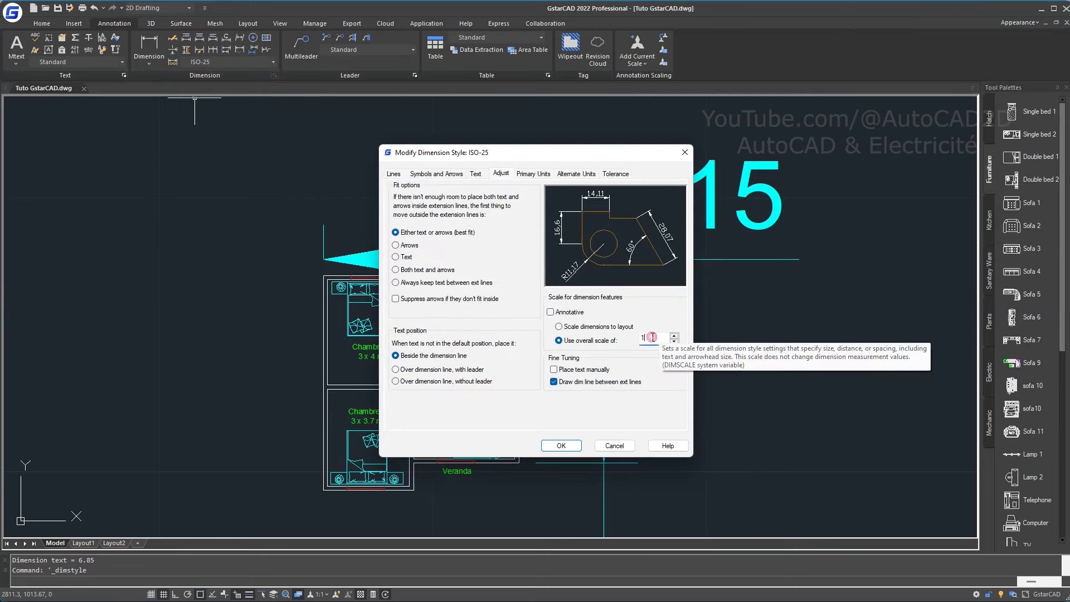
type("0.")
left_click(477, 174)
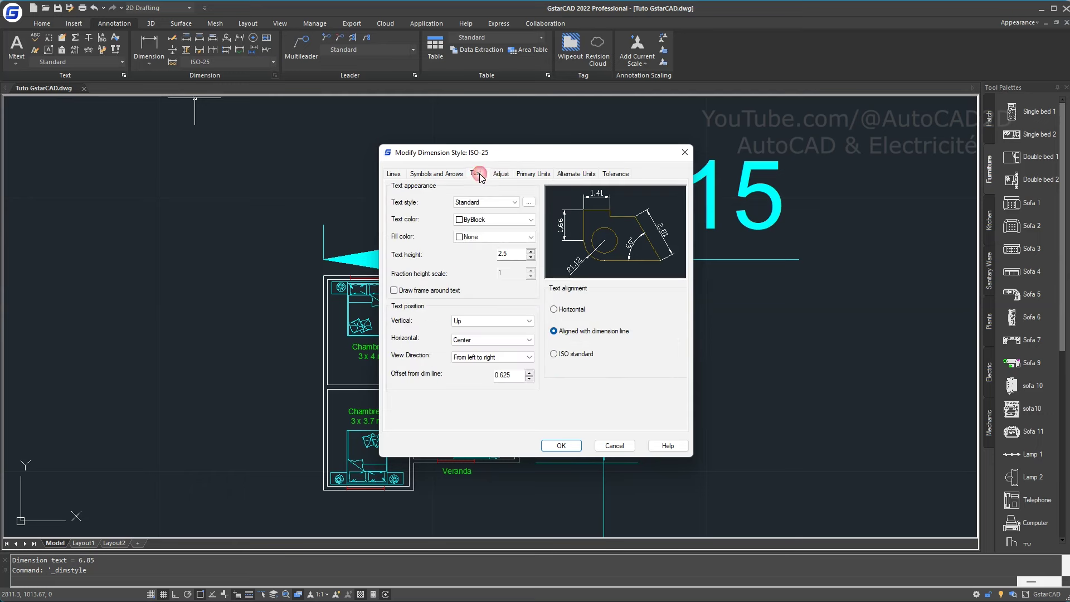
left_click(482, 321)
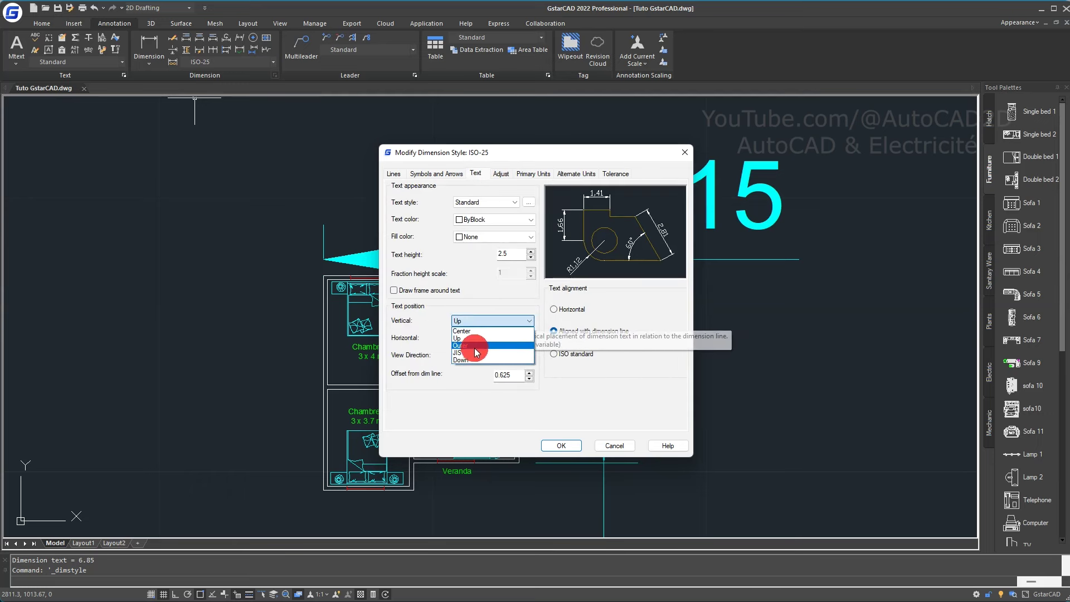
left_click(474, 331)
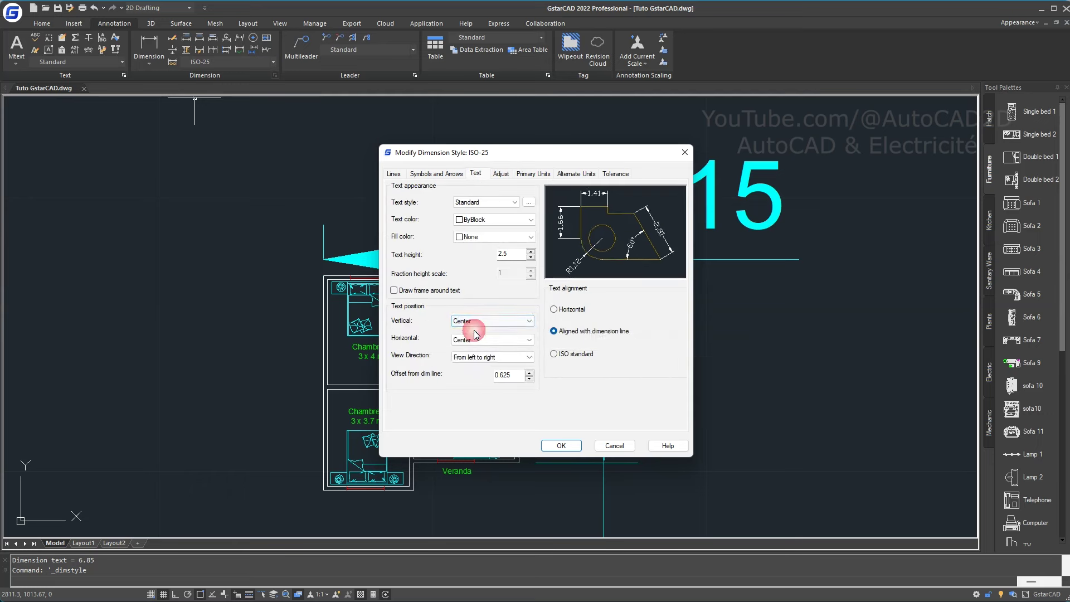
left_click(561, 446)
left_click(606, 399)
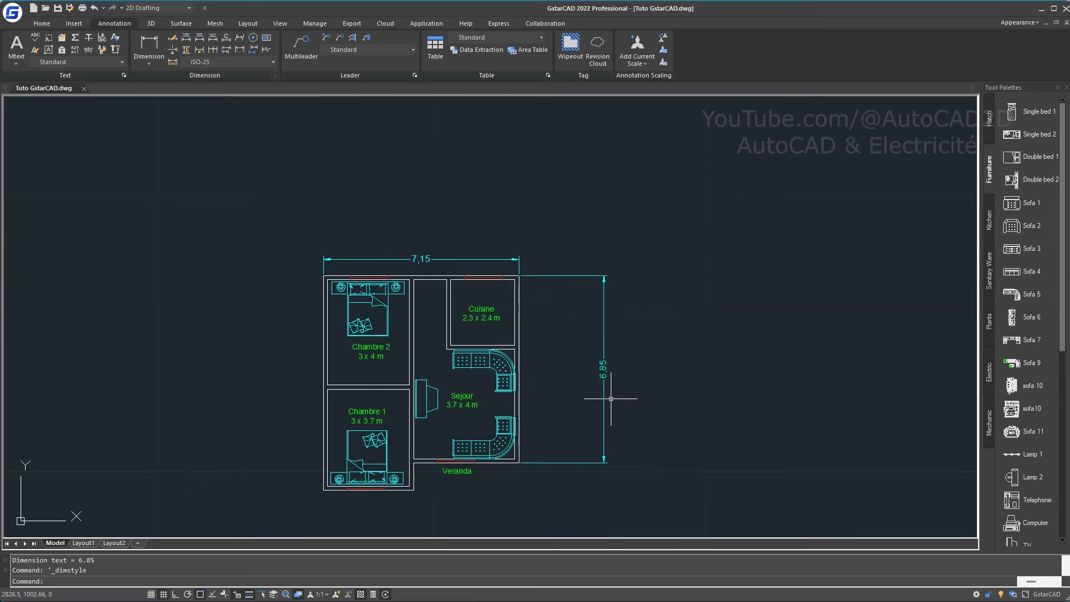
- Pull the 6,85 and 7,15 dimensions closer to the right and top walls
left_click(608, 373)
left_click(604, 367)
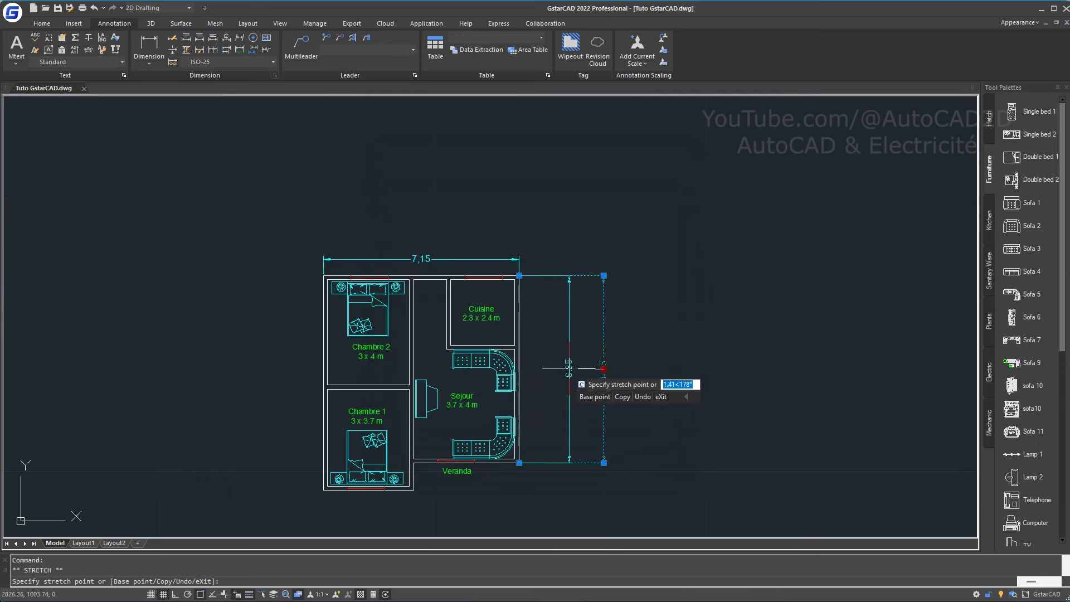
left_click(538, 368)
left_click(420, 253)
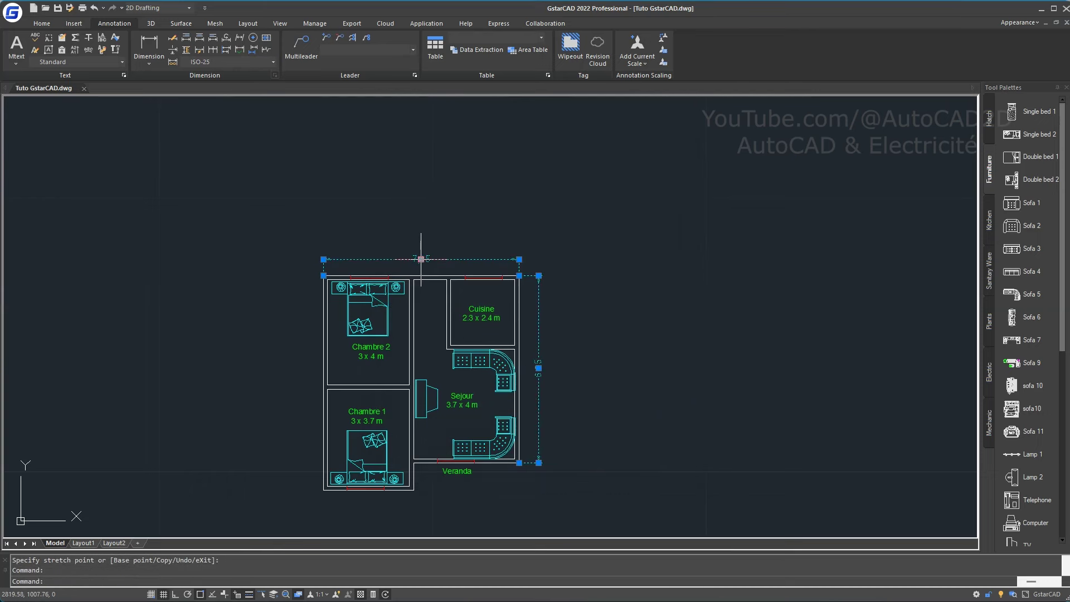
left_click(421, 264)
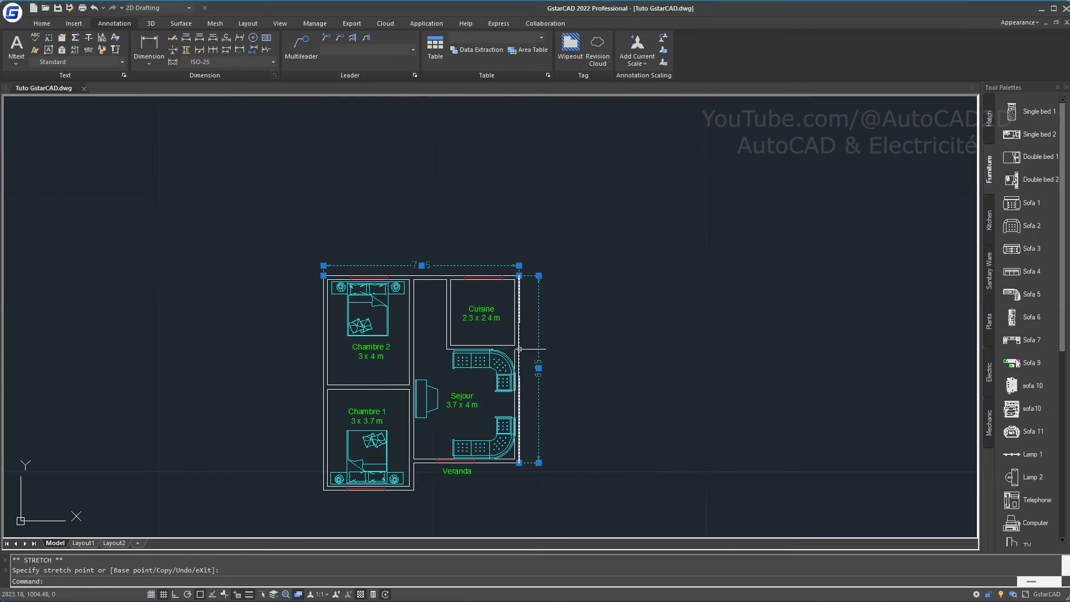
scroll(428, 401, "up", 3)
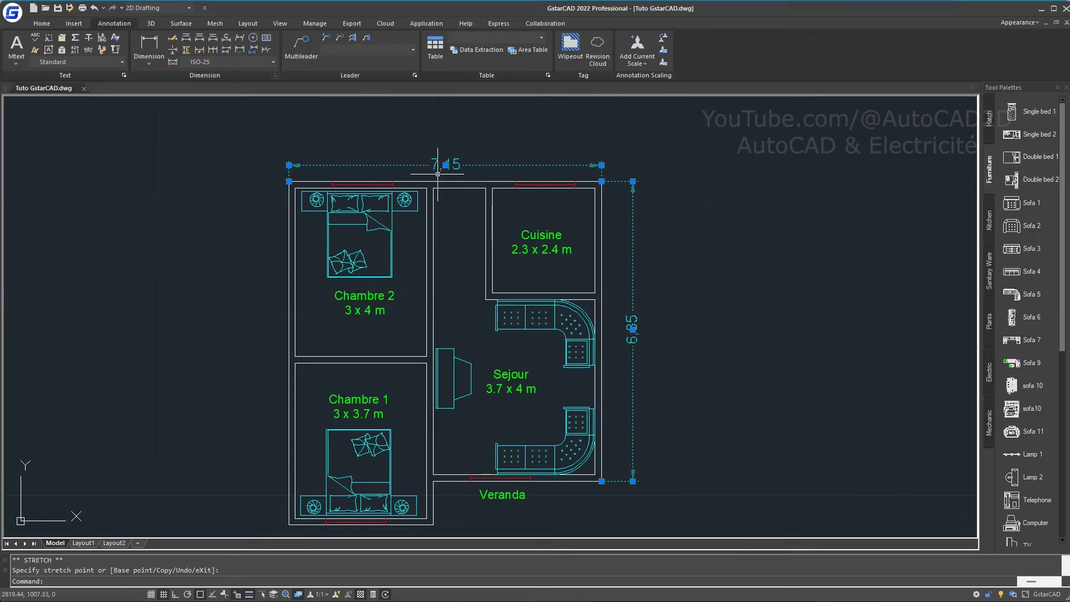
- Create a magenta Cotation layer and make it current
left_click(42, 23)
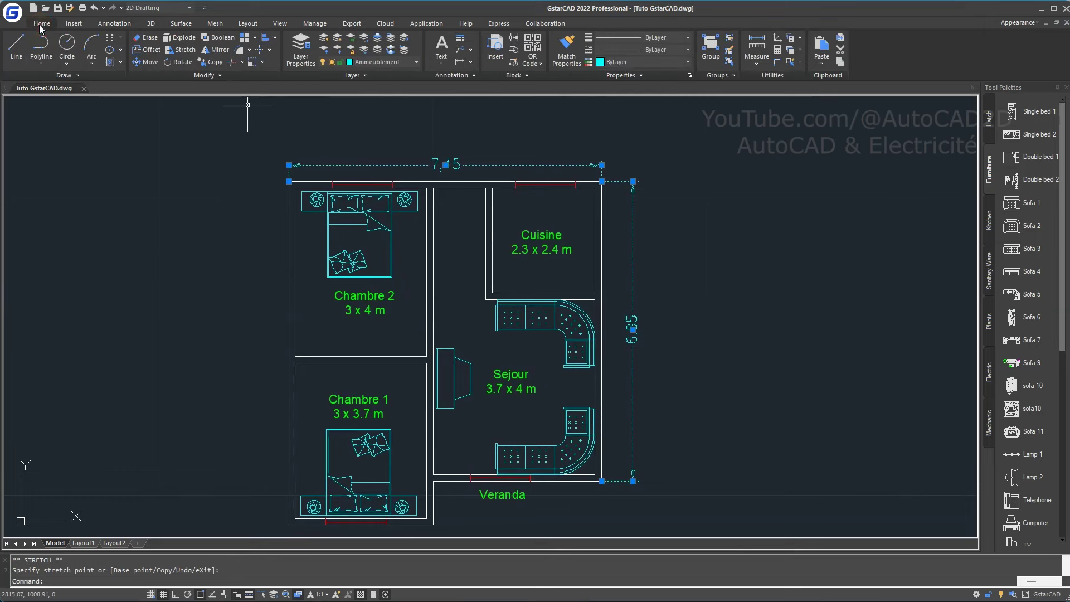
left_click(311, 65)
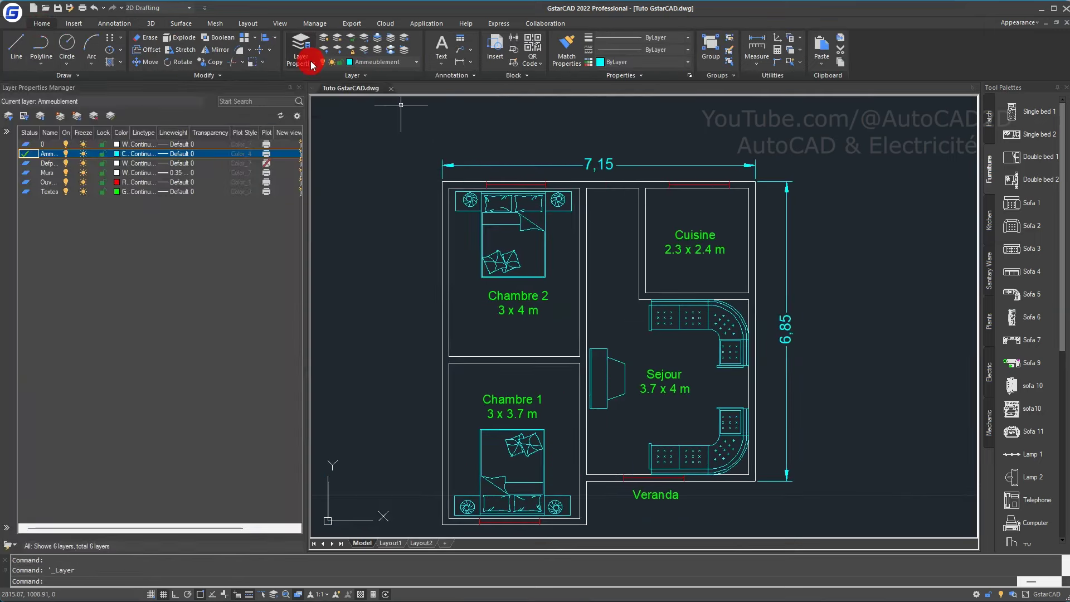
left_click(58, 117)
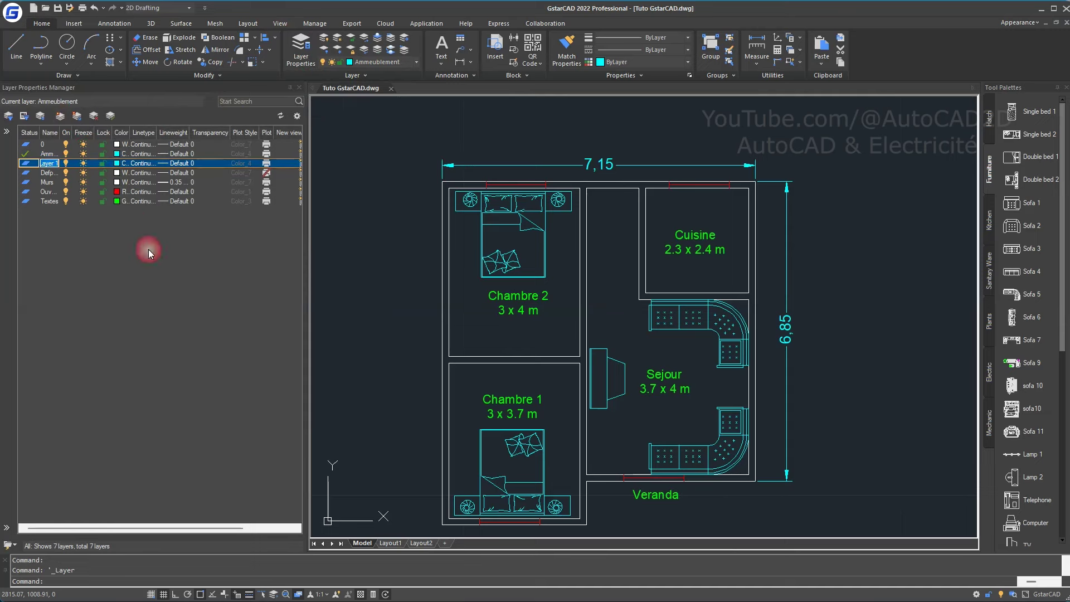
type("Cota")
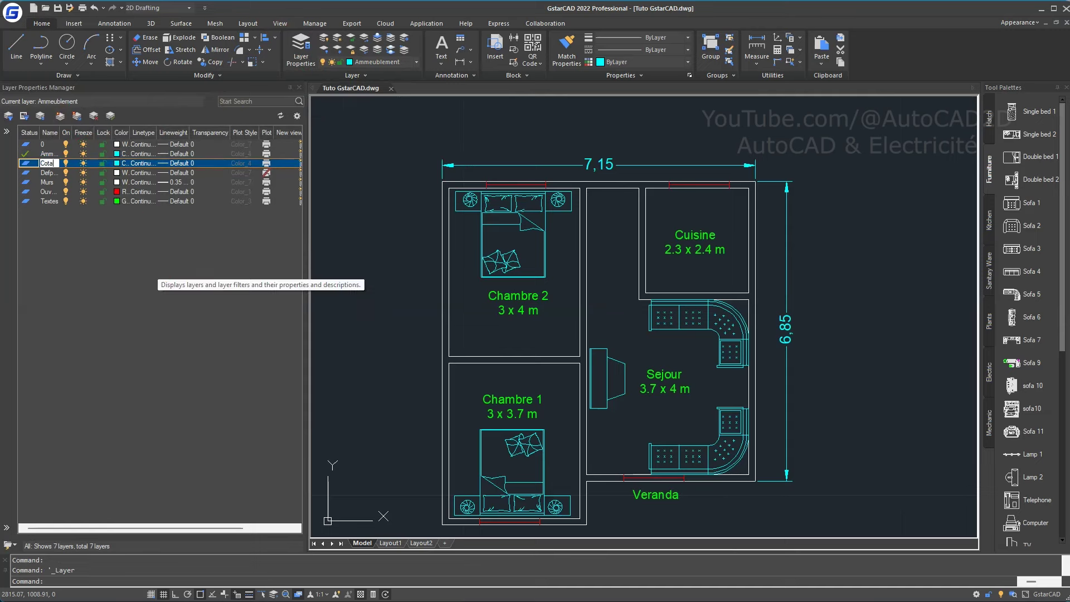
type("tion")
left_click(170, 162)
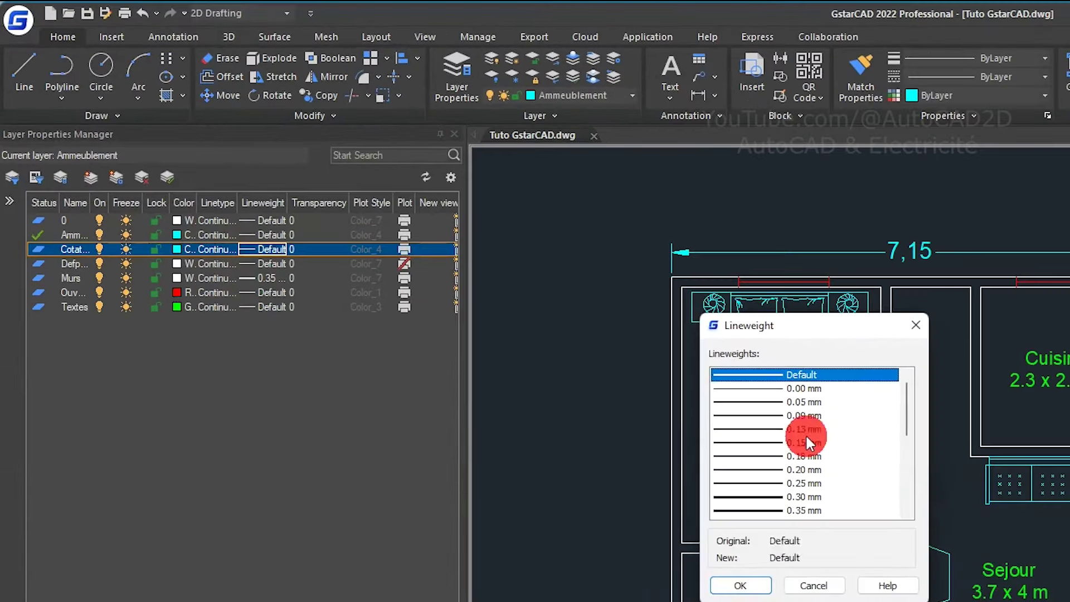
left_click(741, 584)
left_click(181, 254)
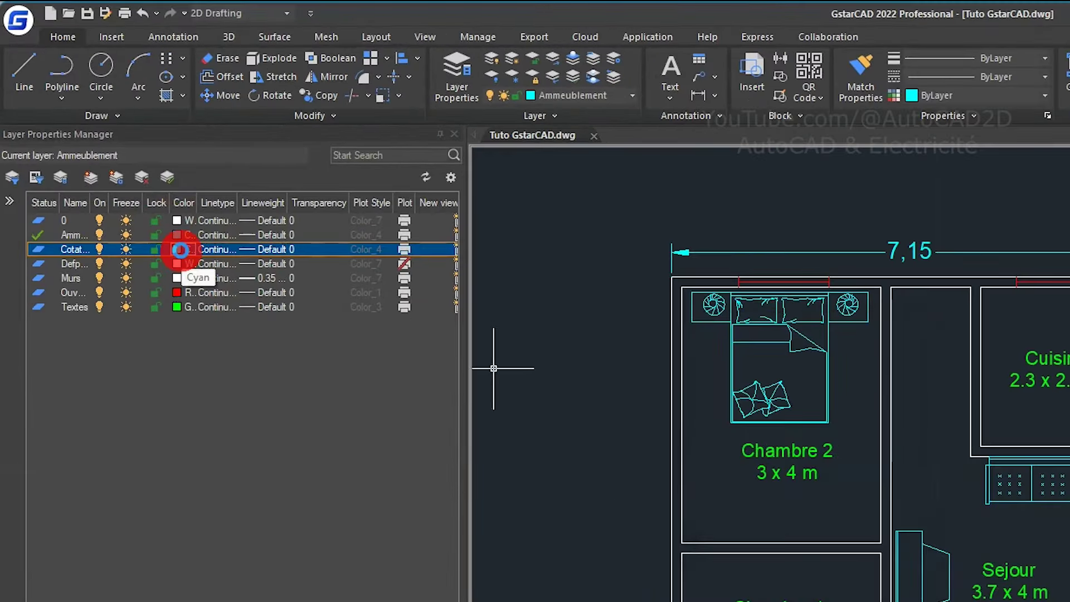
left_click(770, 512)
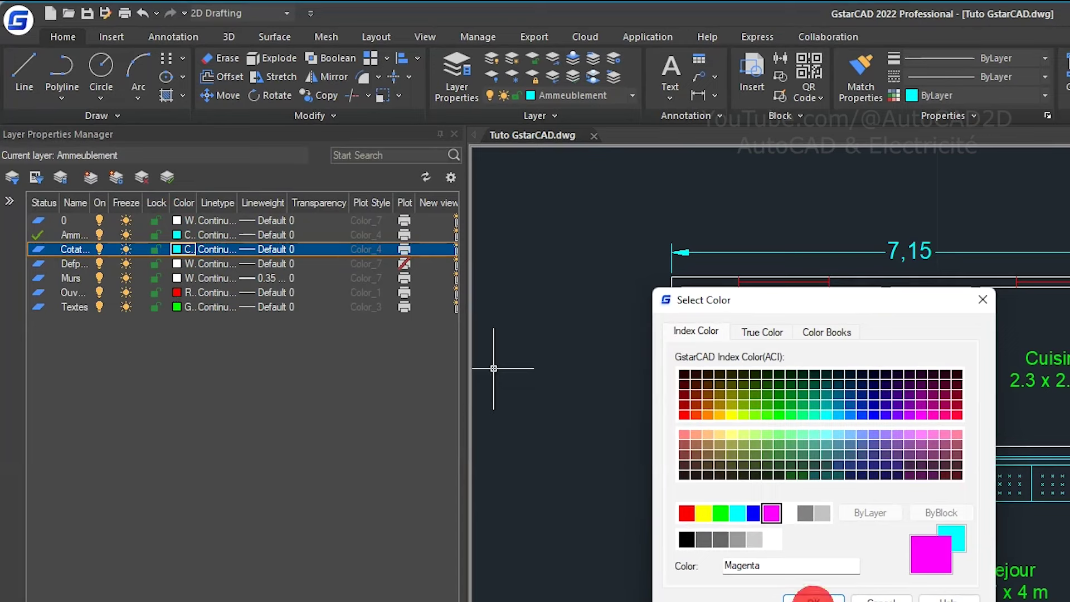
left_click(813, 598)
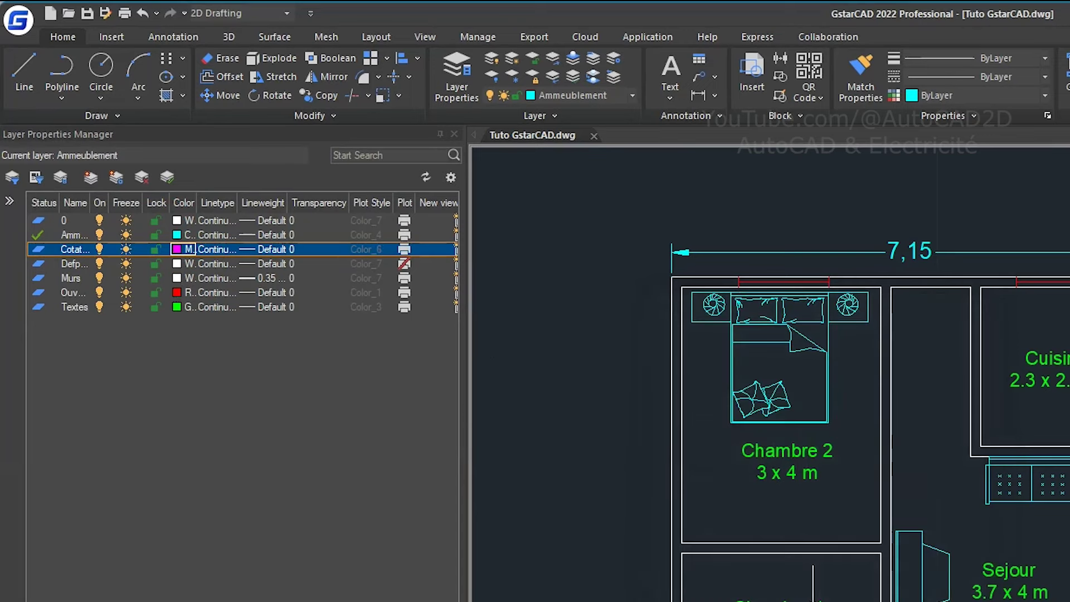
double_click(38, 248)
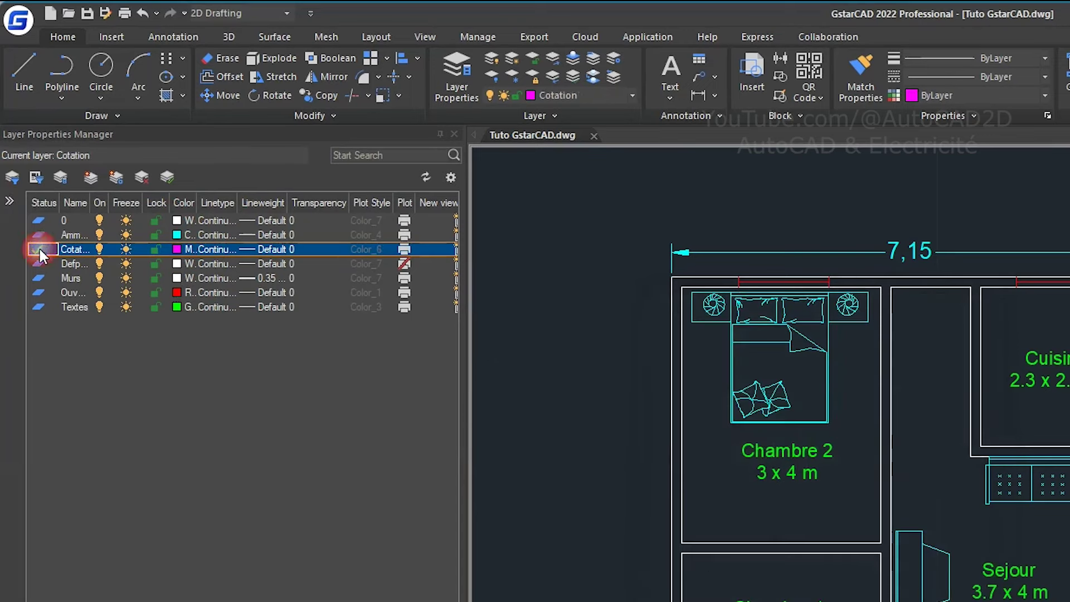
left_click(458, 142)
- Select the 7,15 and 6,85 dimensions and assign them to Cotation
left_click(619, 167)
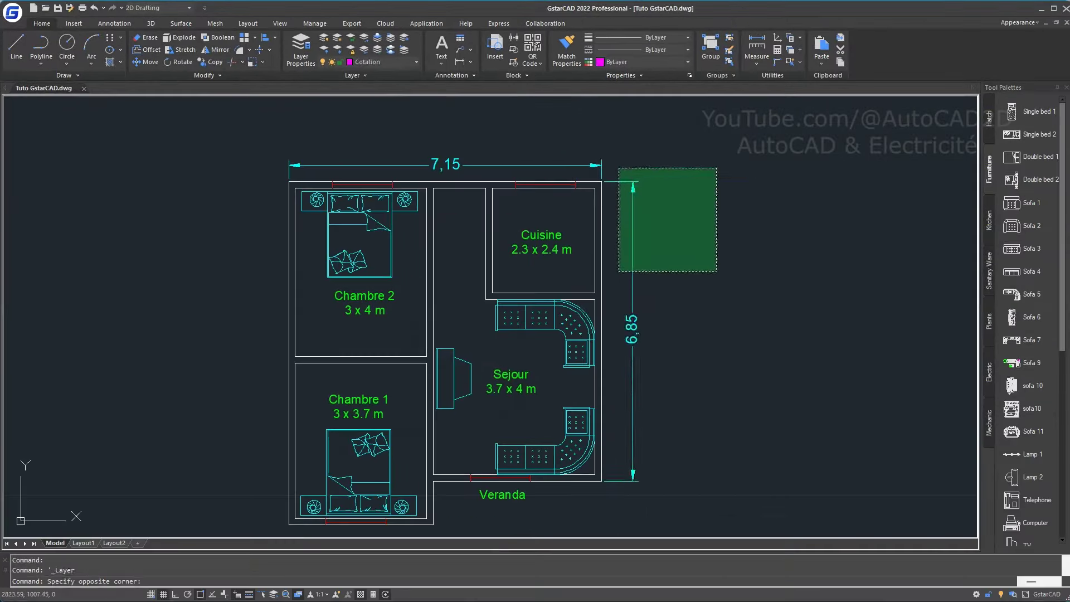
left_click(618, 167)
left_click(558, 165)
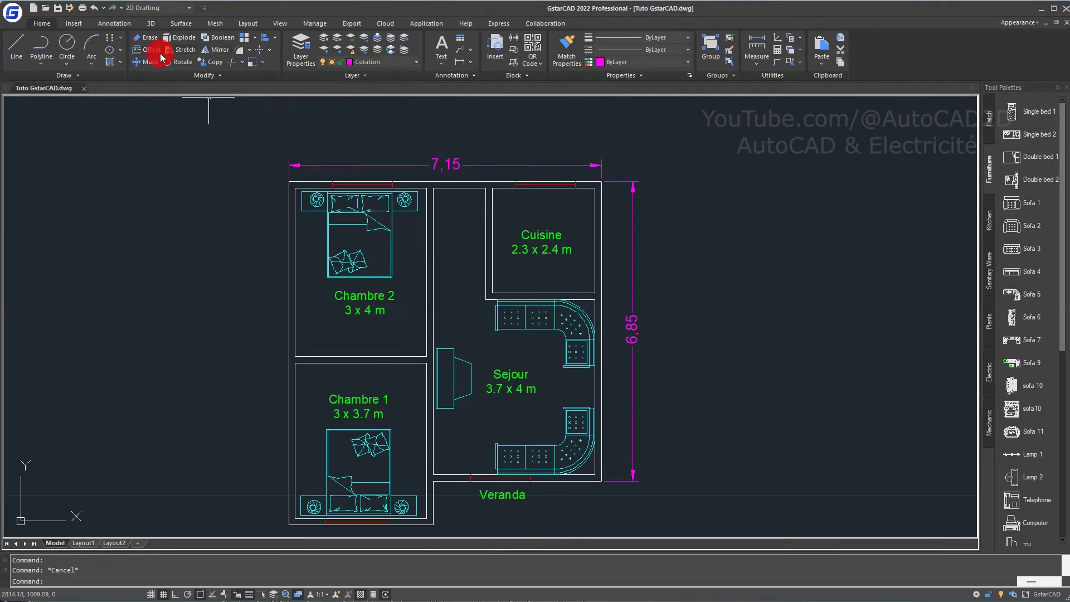
left_click(112, 52)
middle_click_drag(425, 249, 428, 216)
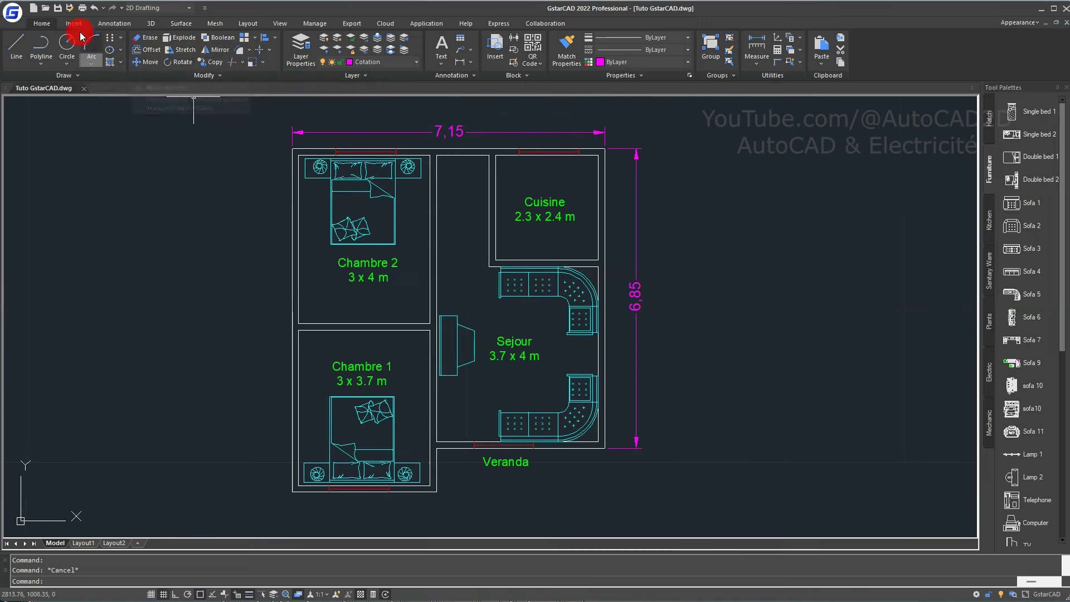
- Add a 3,85 linear dimension below the Veranda, from its left end to the lower right wall corner
left_click(114, 24)
left_click(147, 54)
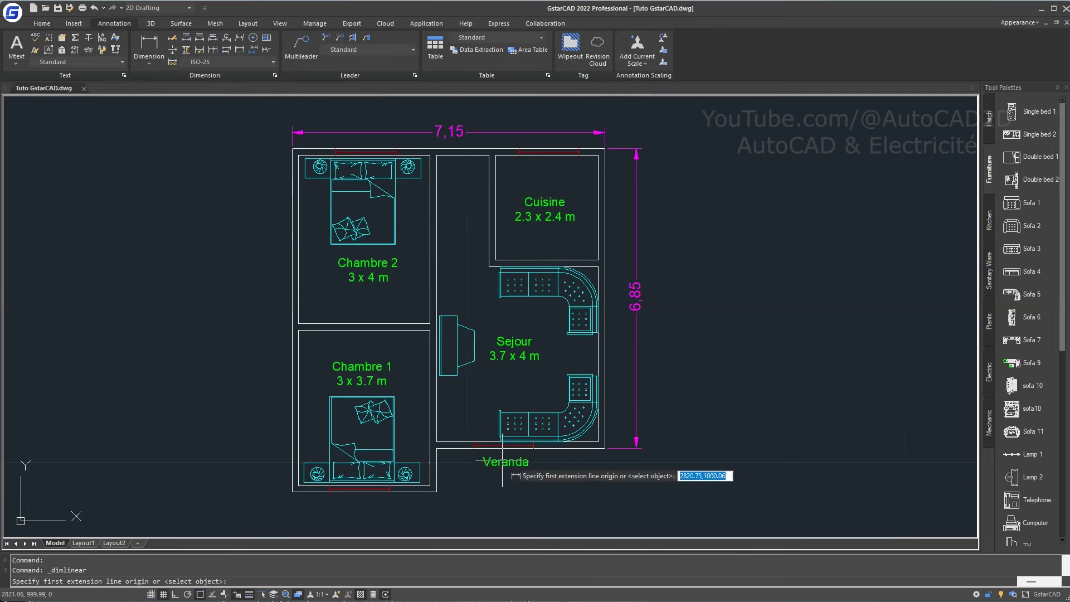
left_click(438, 448)
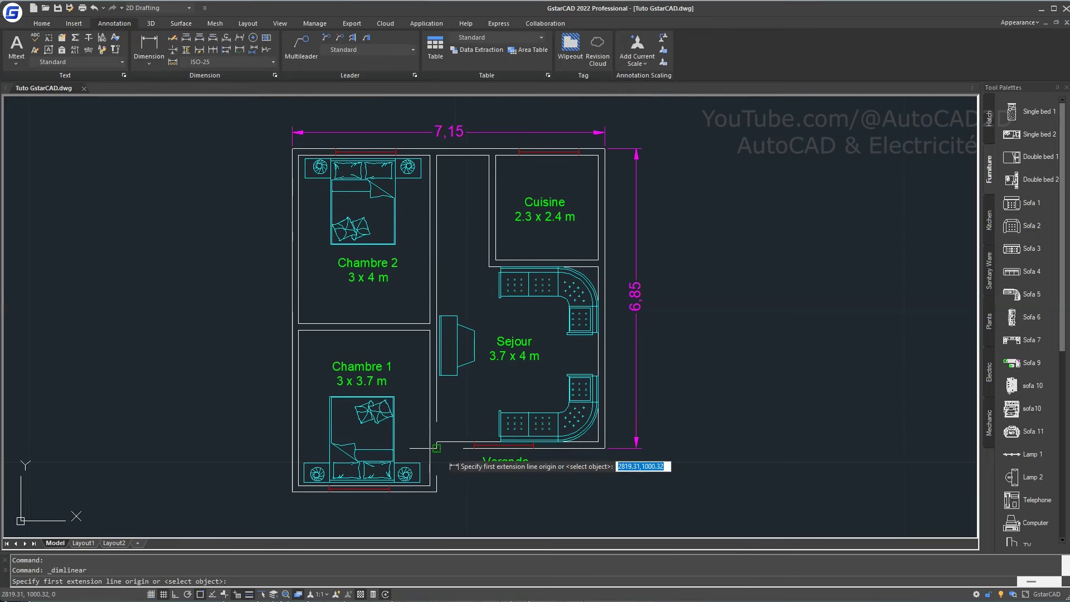
left_click(606, 449)
left_click(621, 476)
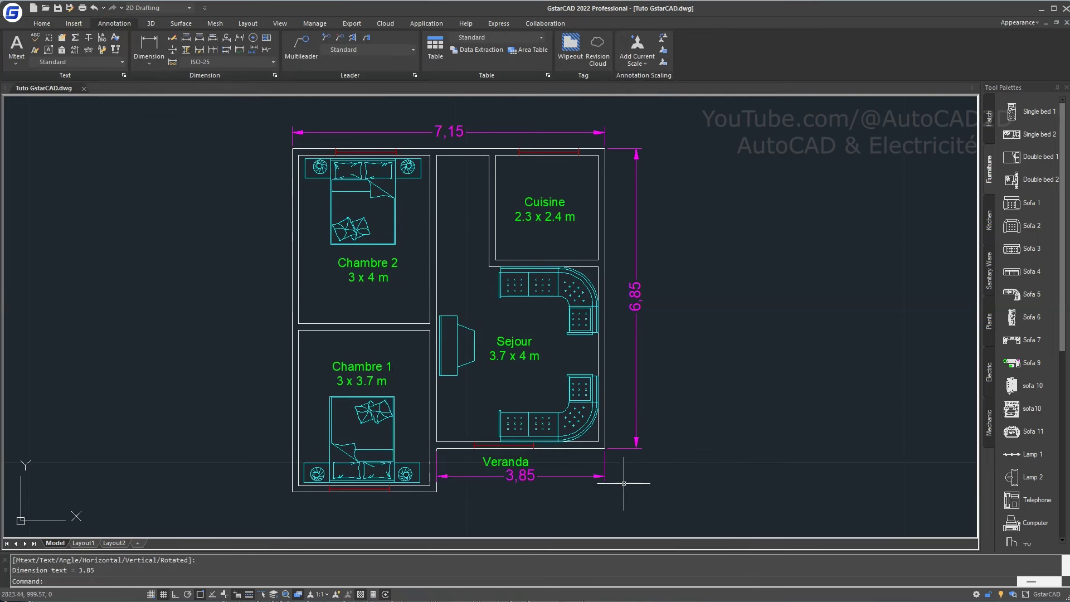
- Start another linear dimension at the lower right corner, cancel it, and zoom out
right_click(627, 418)
left_click(641, 422)
left_click(607, 448)
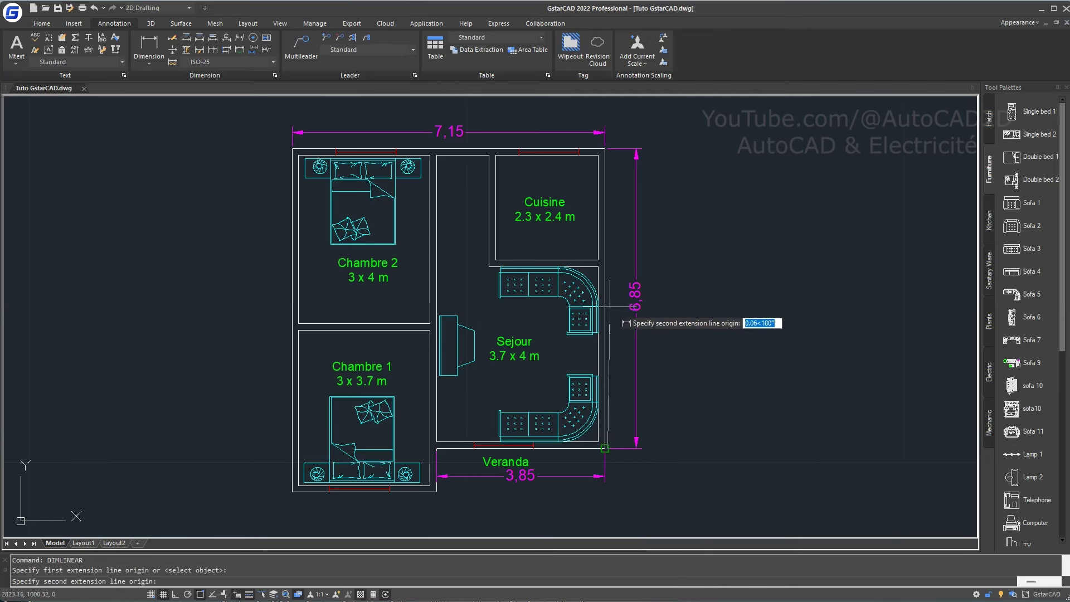
scroll(610, 305, "up", 4)
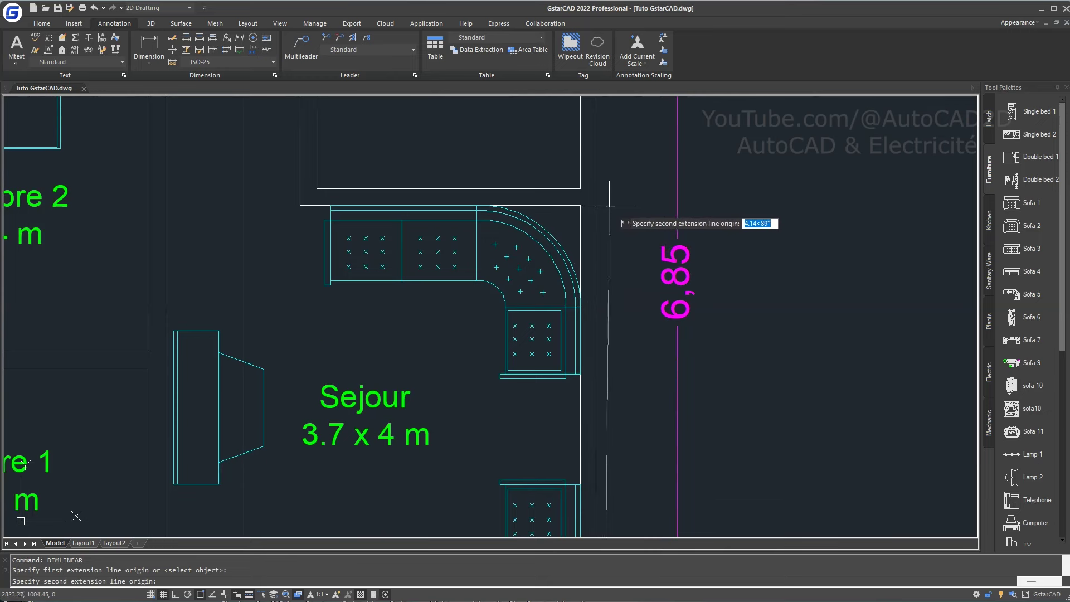
scroll(638, 424, "down", 1)
key("Escape")
scroll(630, 384, "down", 2)
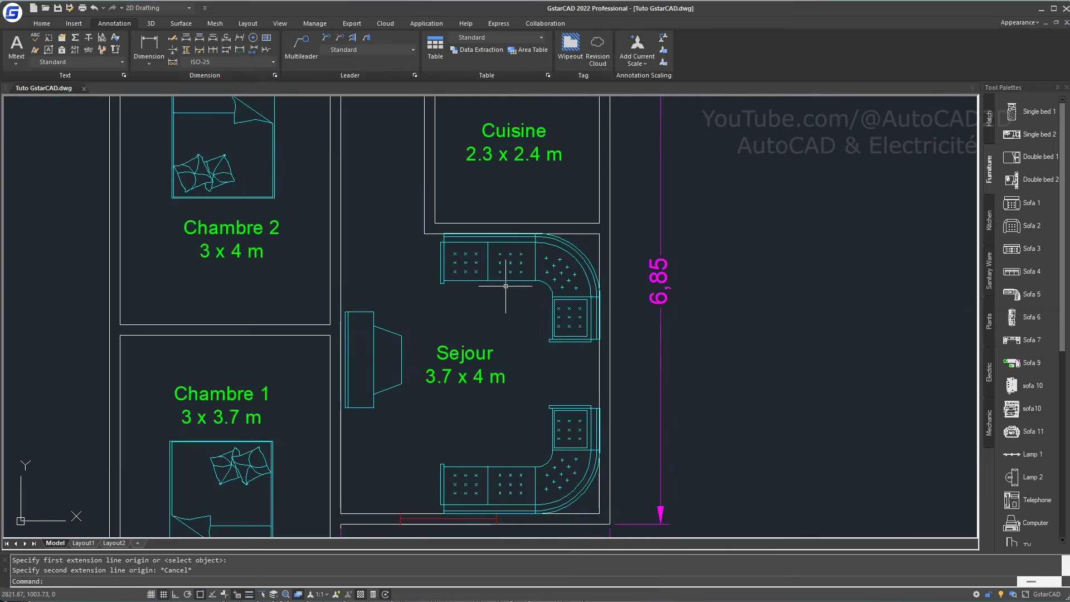
scroll(505, 286, "down", 2)
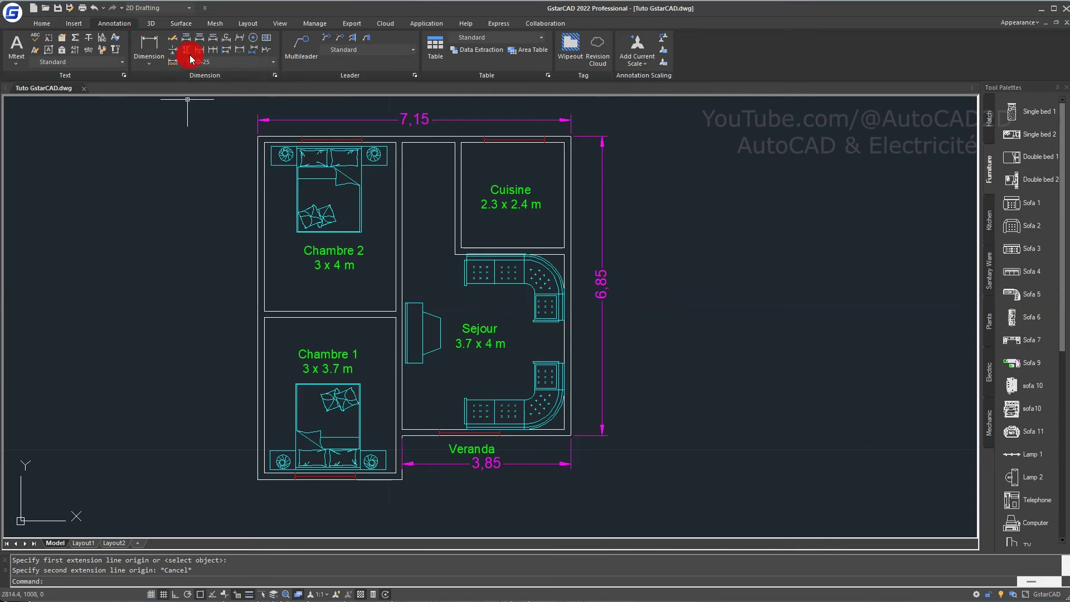
- Dimension the Sejour's right wall as 4 and chain a 2.55 dimension up to the top corner
left_click(149, 44)
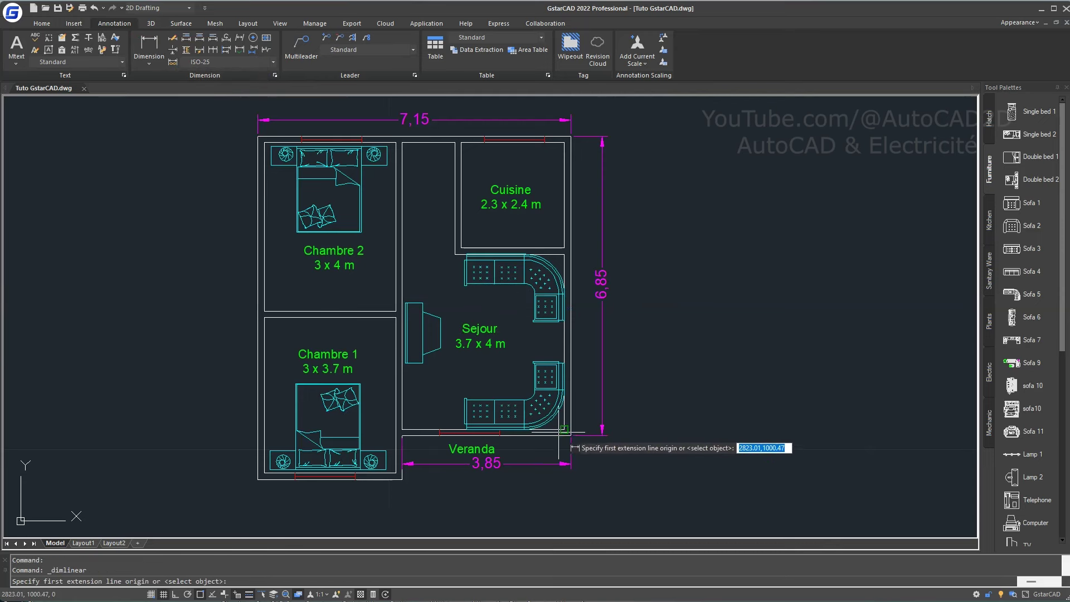
left_click(573, 435)
left_click(564, 249)
left_click(585, 249)
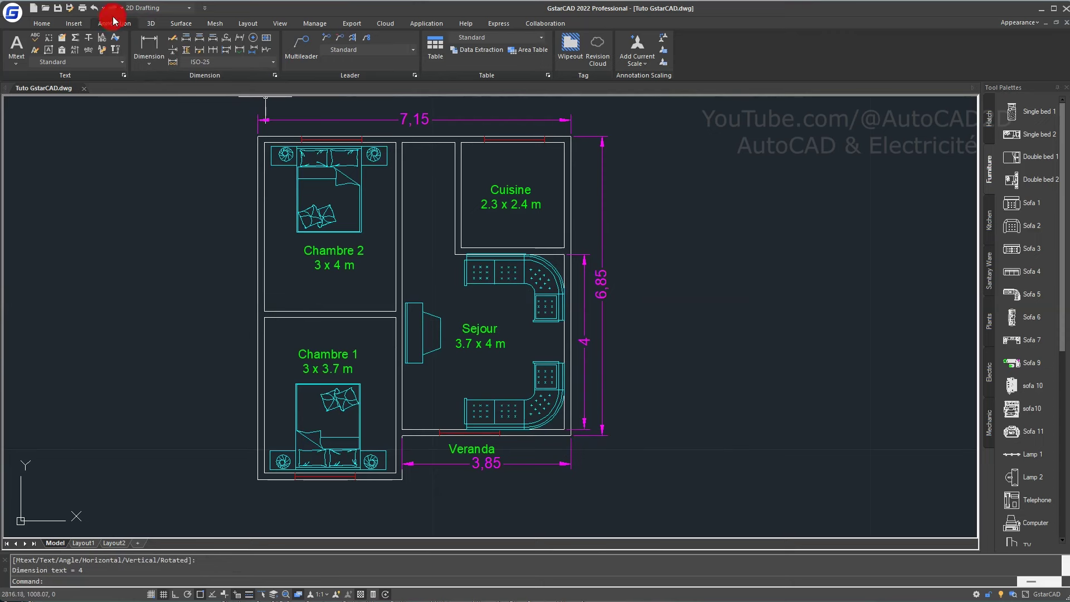
left_click(210, 53)
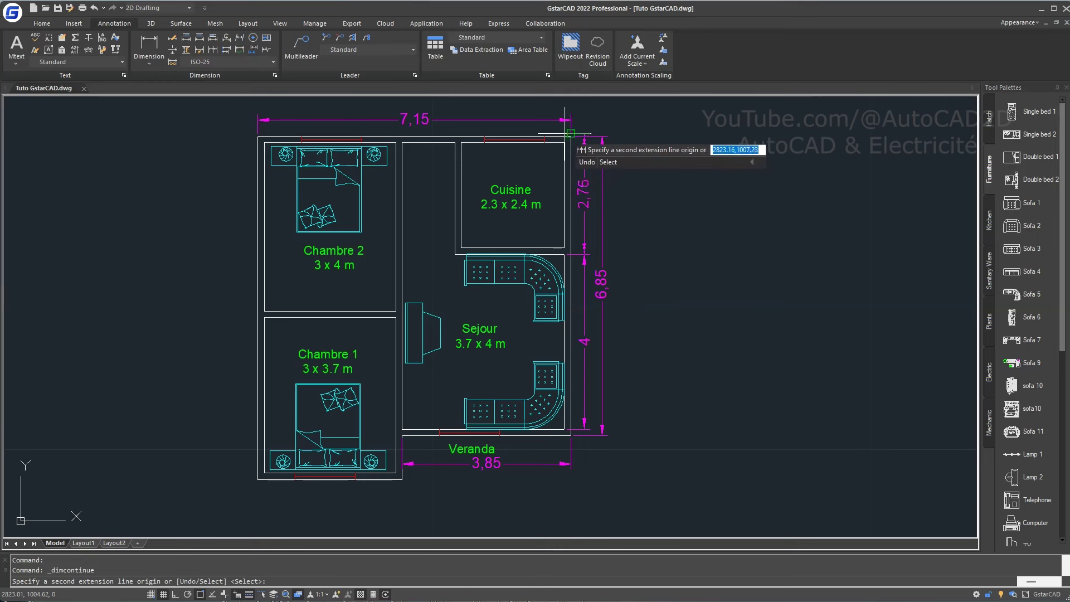
left_click(563, 139)
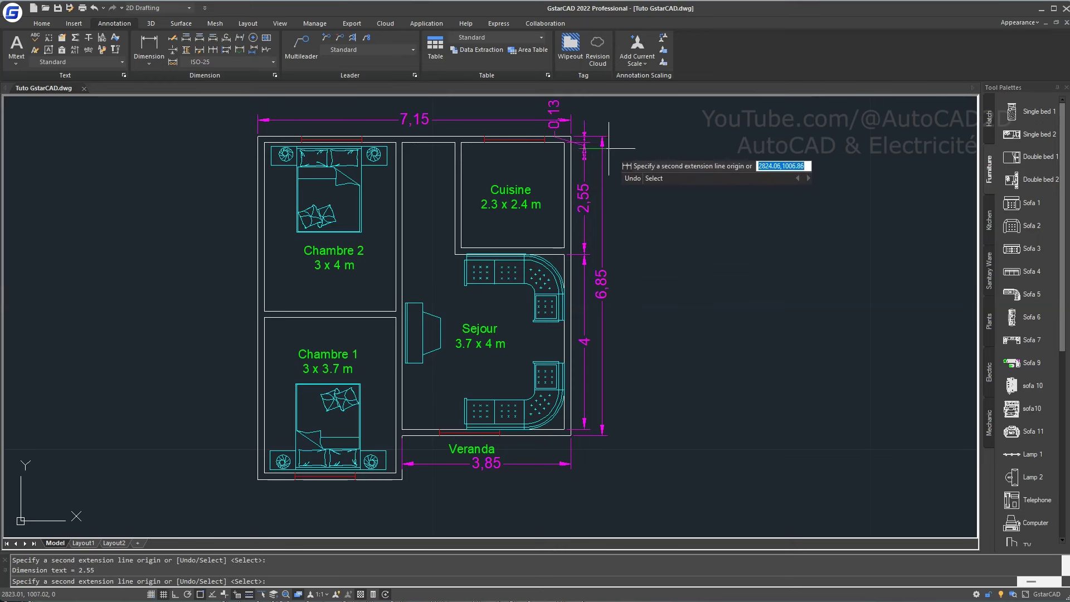
right_click(649, 213)
left_click(674, 221)
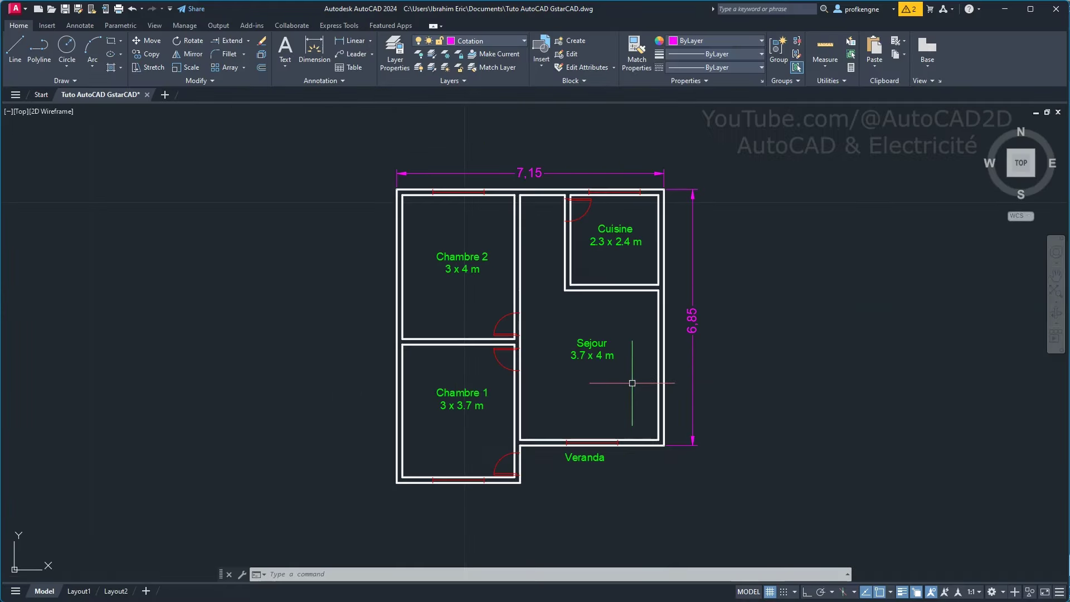
- Place a vertical 4 dimension on the Sejour's right wall and chain 2.55 above it, beside the 6.85
left_click(313, 51)
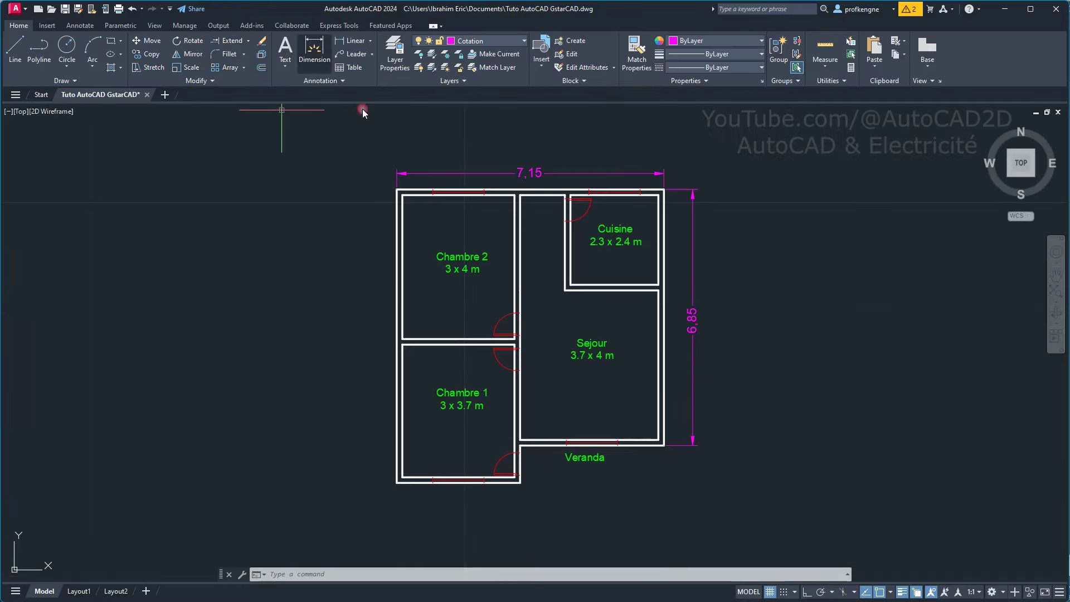
left_click(660, 441)
left_click(659, 289)
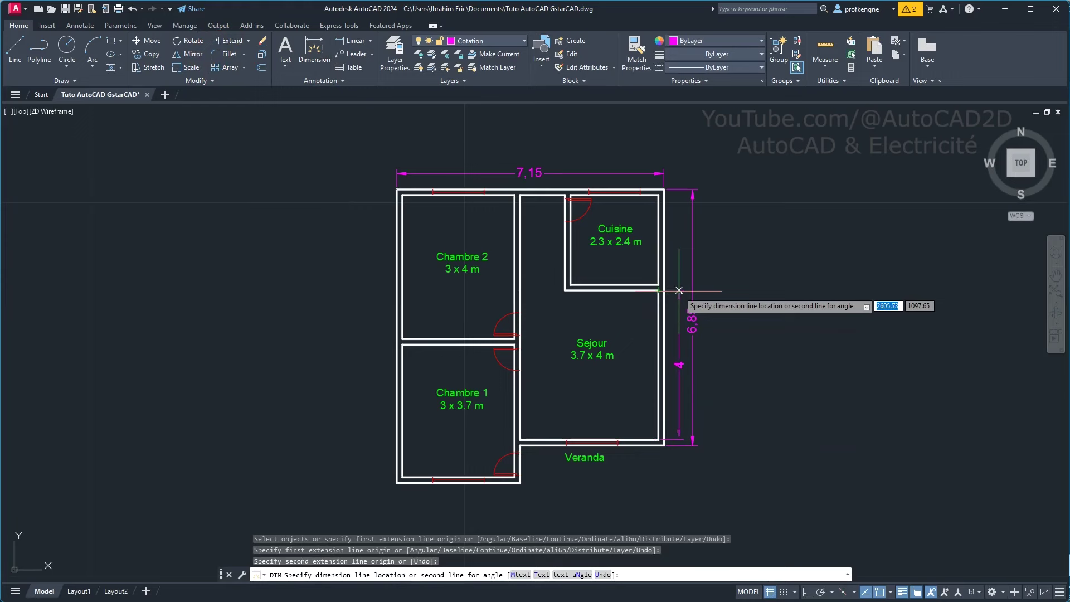
left_click(166, 58)
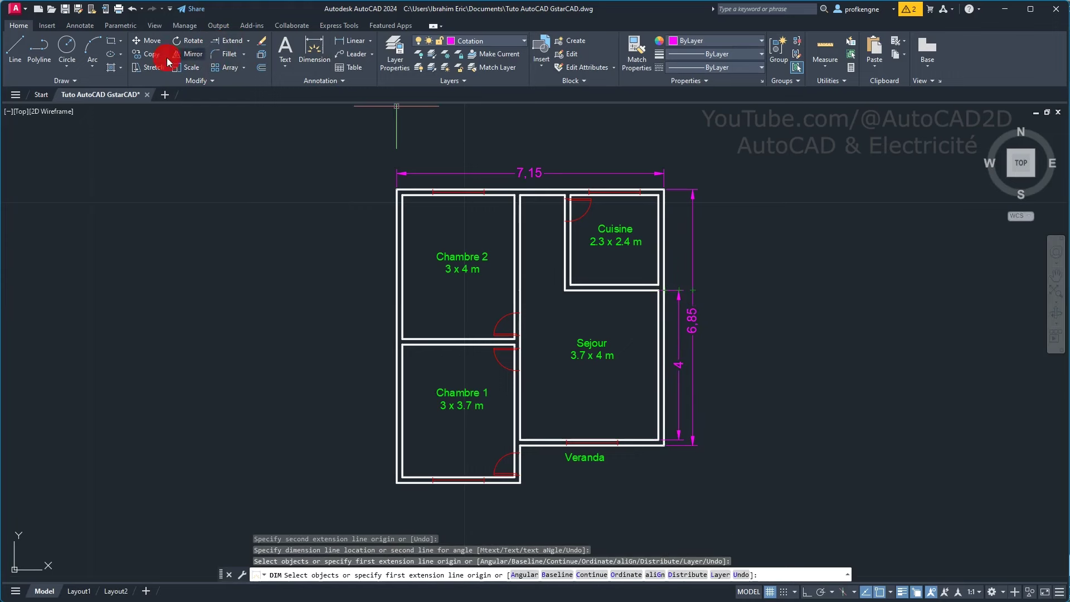
left_click(74, 28)
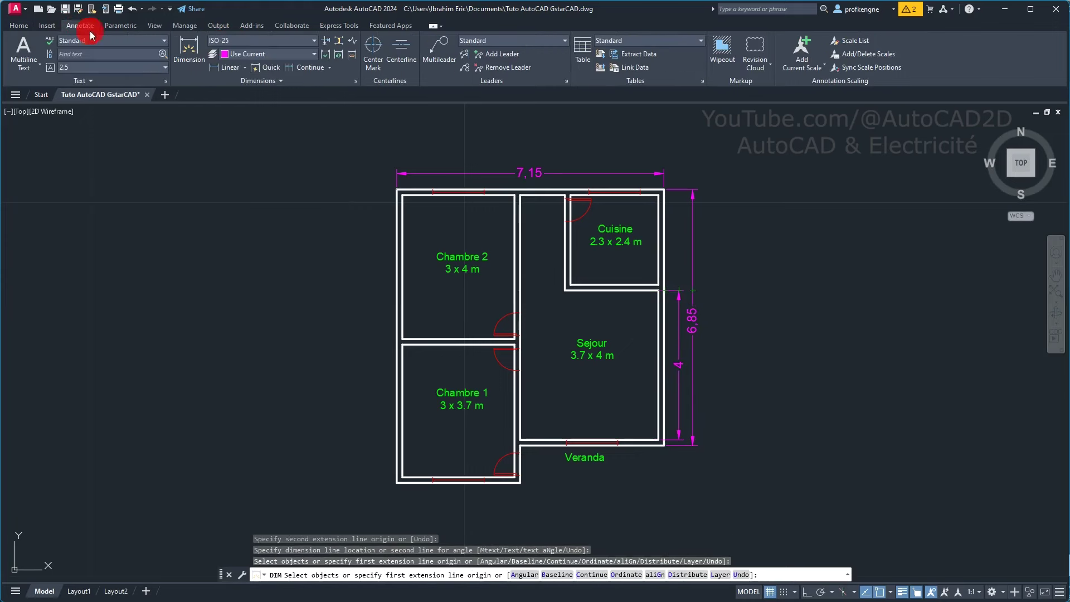
left_click(293, 75)
left_click(659, 194)
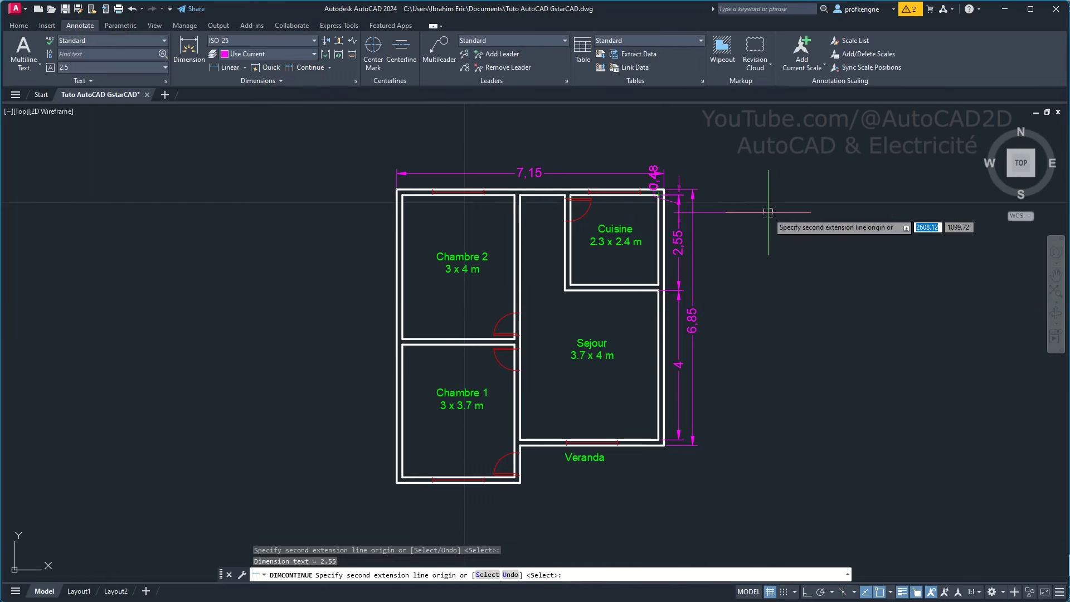
right_click(768, 212)
left_click(786, 220)
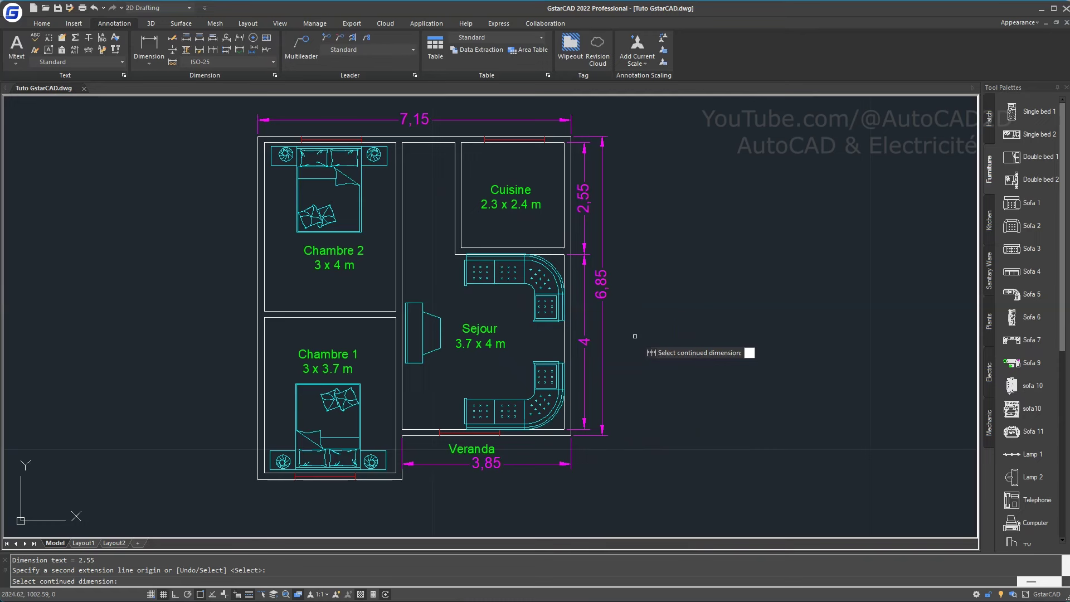
- Dimension Chambre 2 with a 3 width and a 3.79 height along its right wall
key("Return")
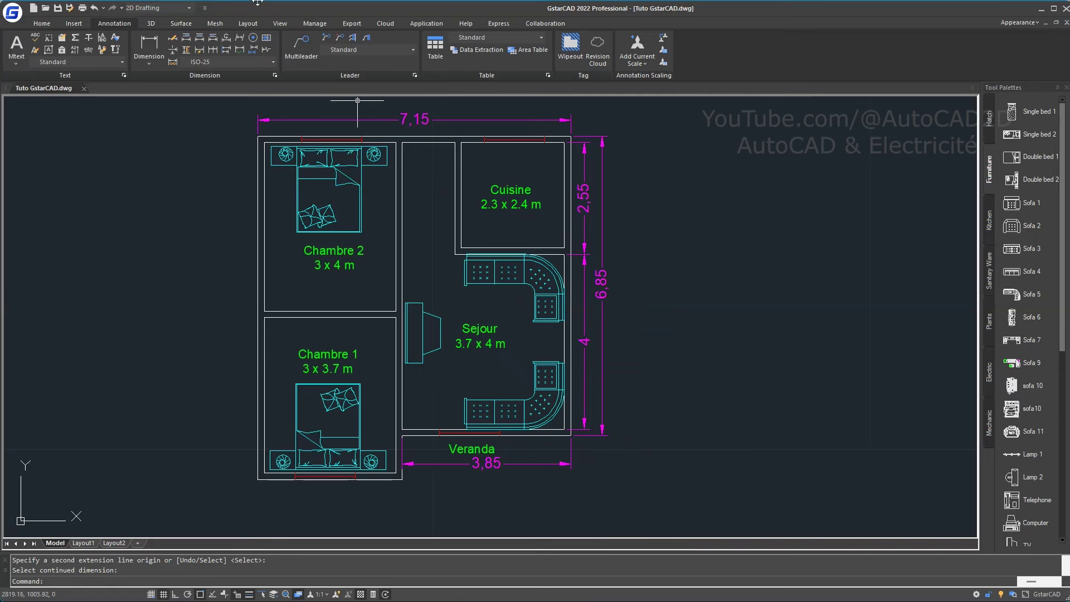
left_click(148, 45)
left_click(397, 310)
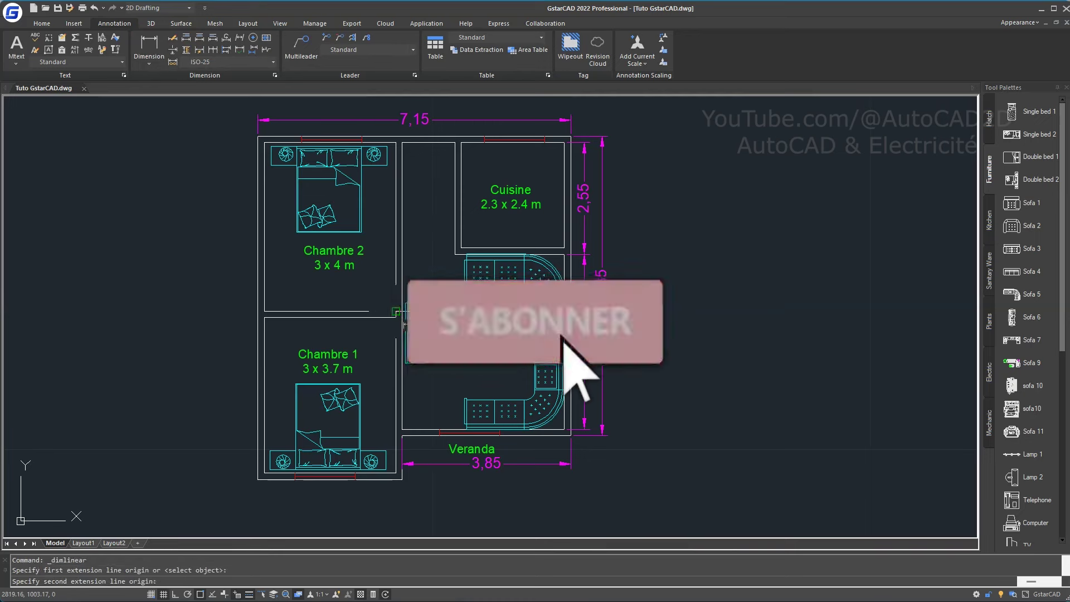
left_click(265, 310)
left_click(280, 286)
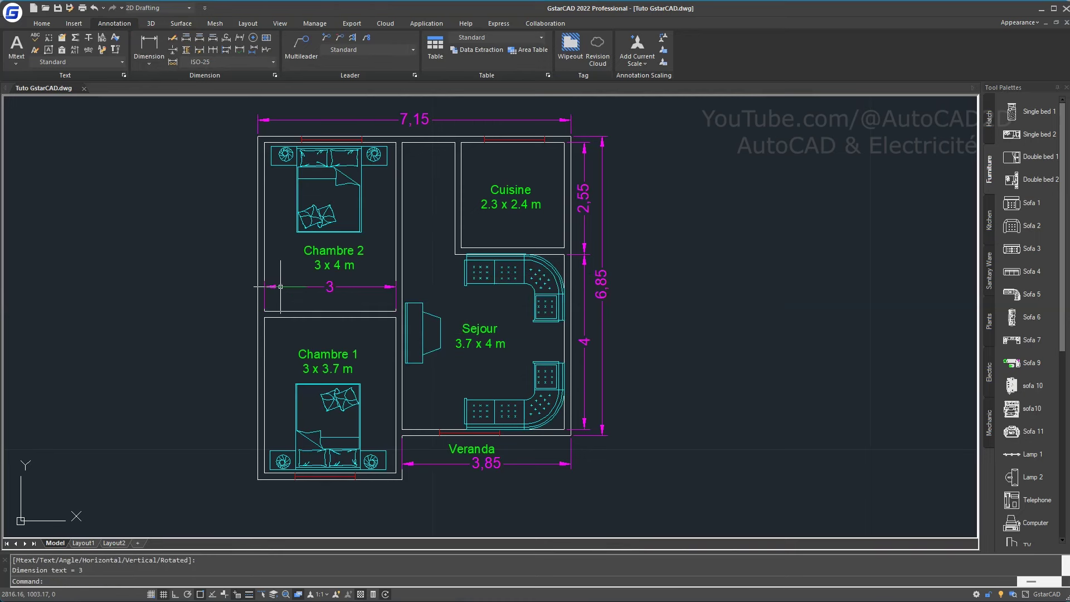
right_click(370, 341)
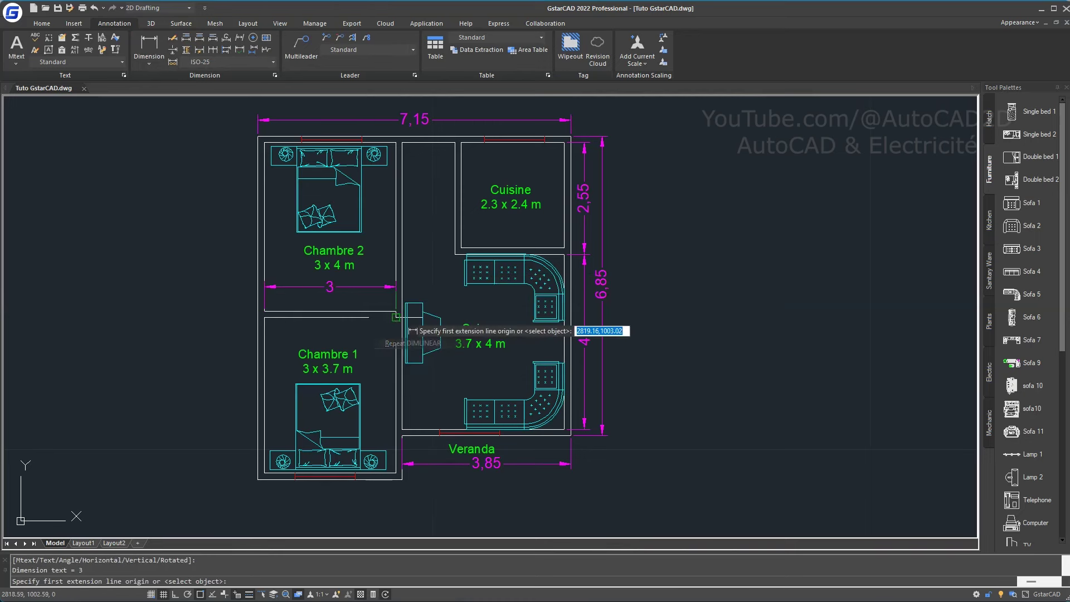
left_click(396, 311)
left_click(396, 144)
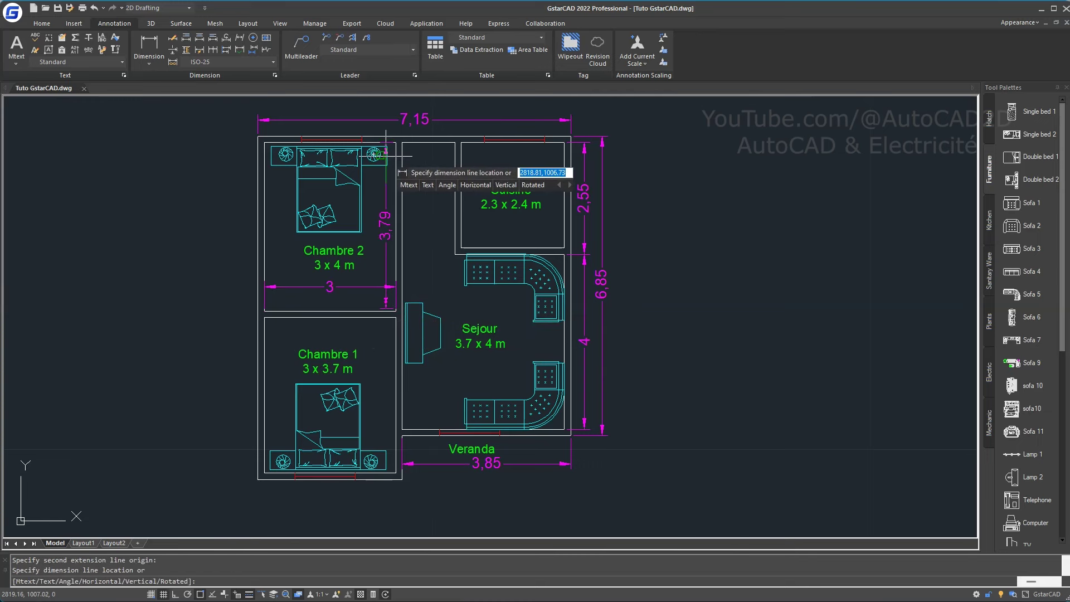
left_click(377, 151)
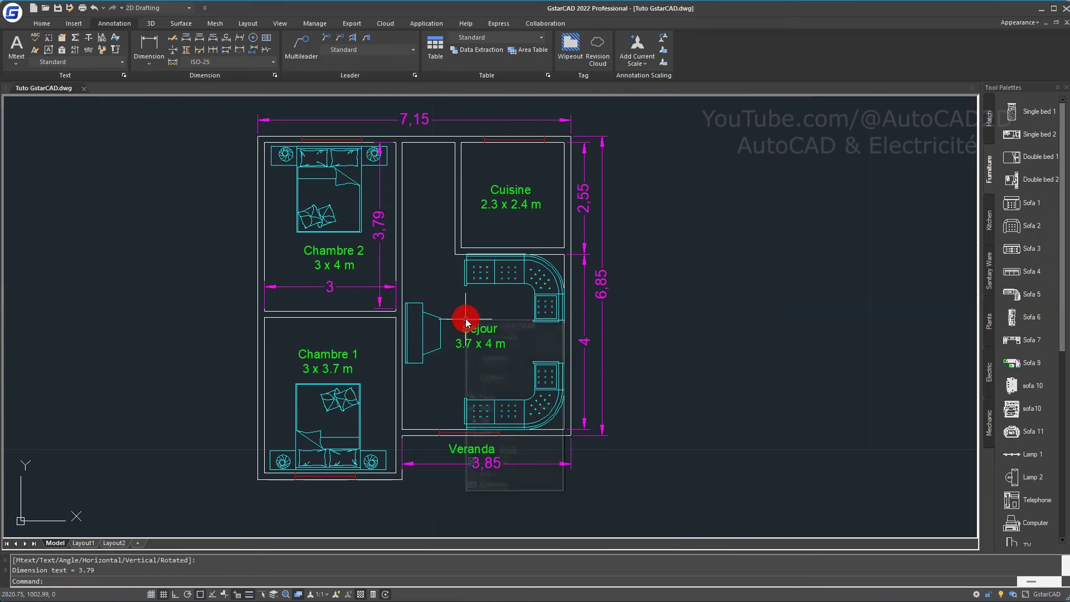
- Add Chambre 1's 3.55 height dimension and move it into line with the 3.79
right_click(468, 306)
left_click(485, 322)
left_click(396, 470)
left_click(396, 318)
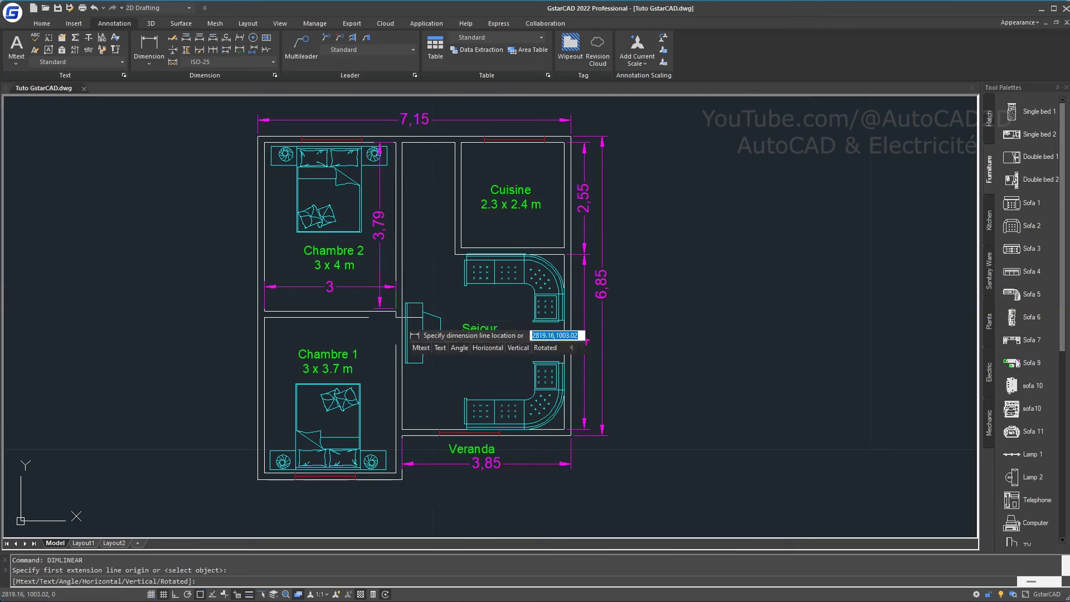
left_click(396, 334)
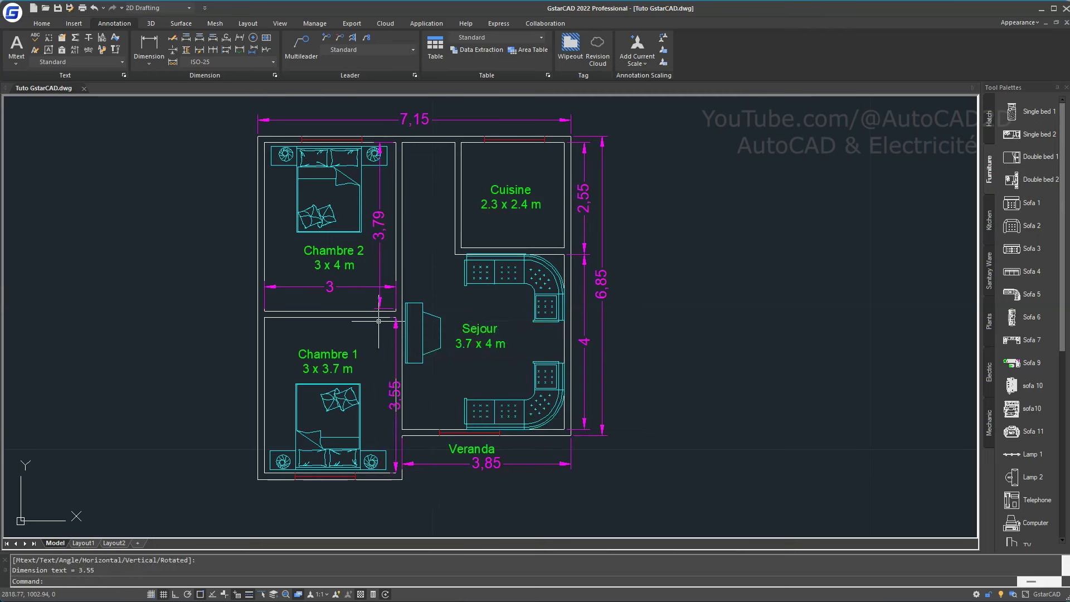
left_click(397, 397)
left_click(396, 395)
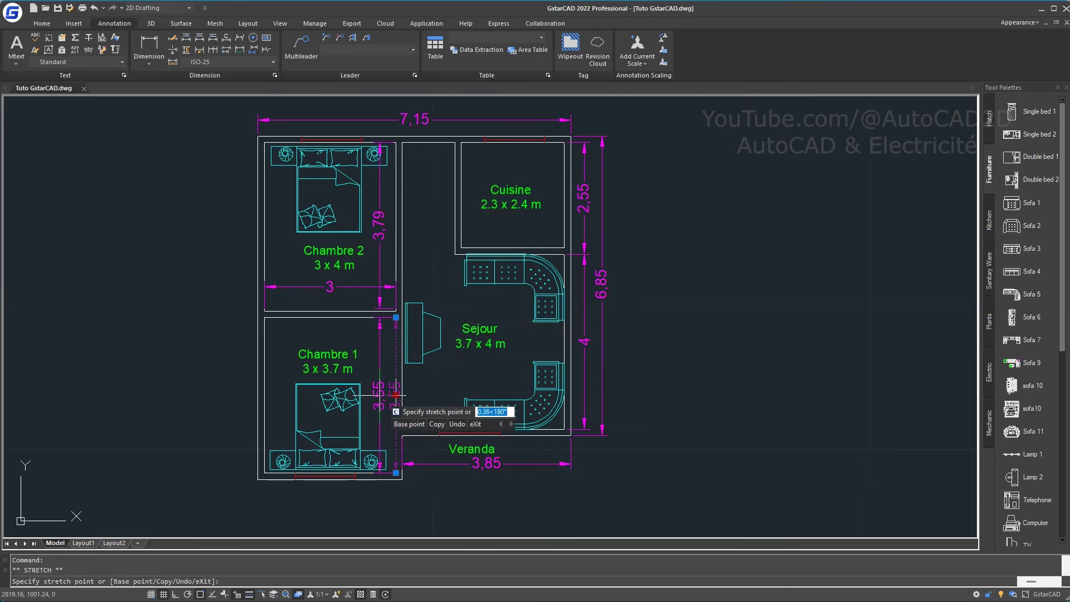
left_click(379, 395)
key("Escape")
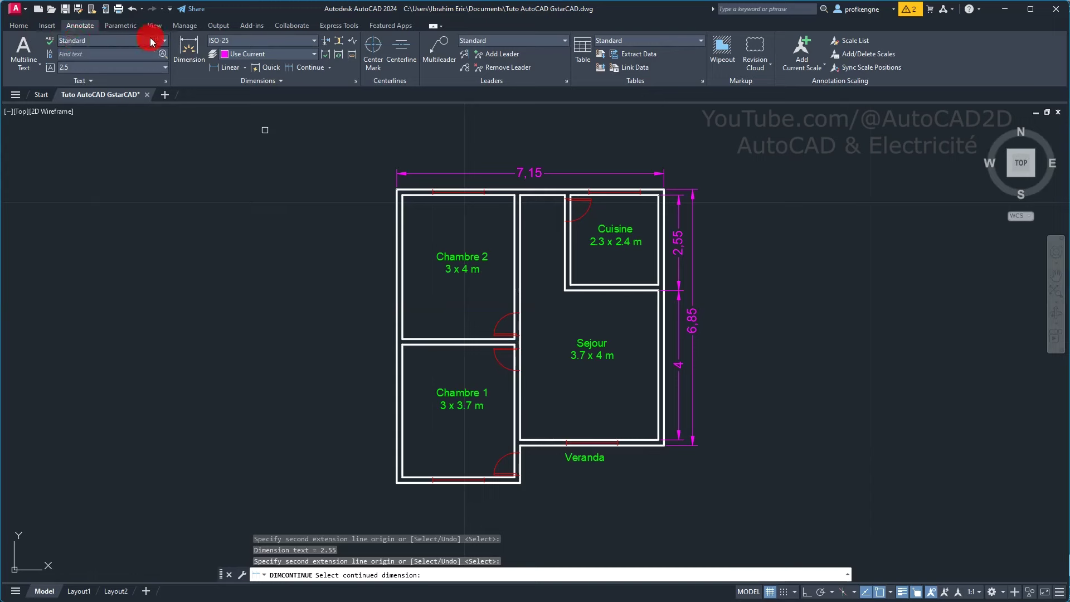
- Add the bedroom dimensions with DIM: widths 3, heights 3.85 and 3.55
left_click(18, 27)
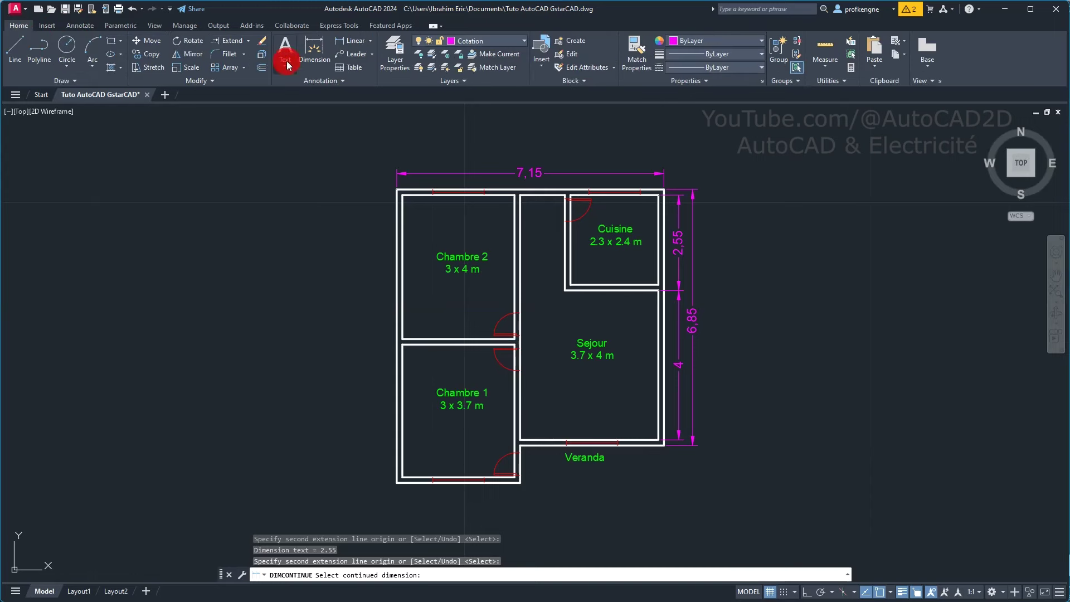
left_click(315, 51)
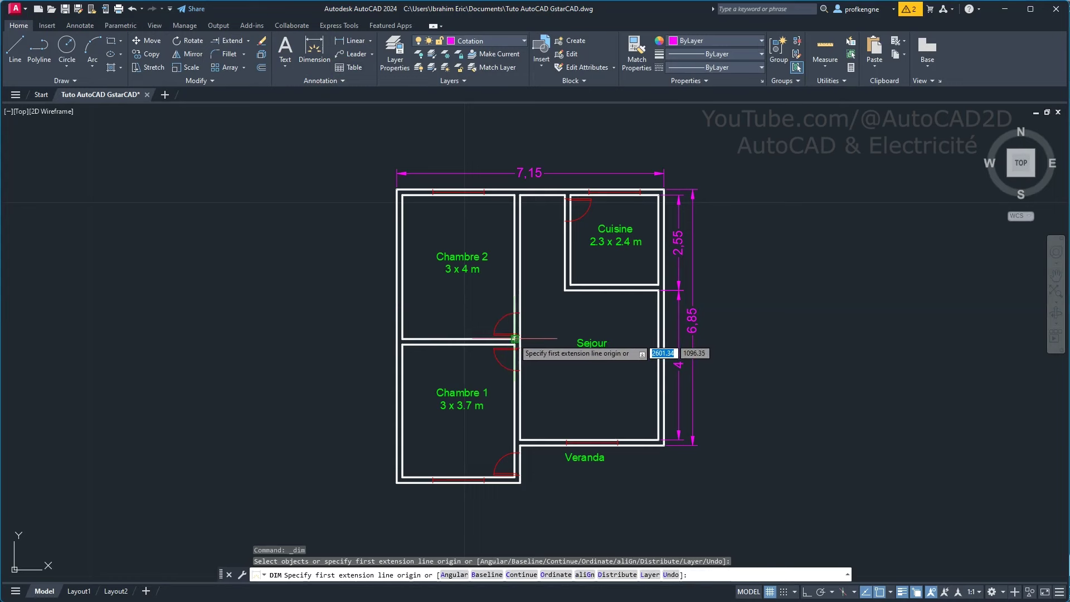
key("Escape")
- Move the top 3 dimension down inside Chambre 2, then pan the plan and save the drawing
left_click(460, 202)
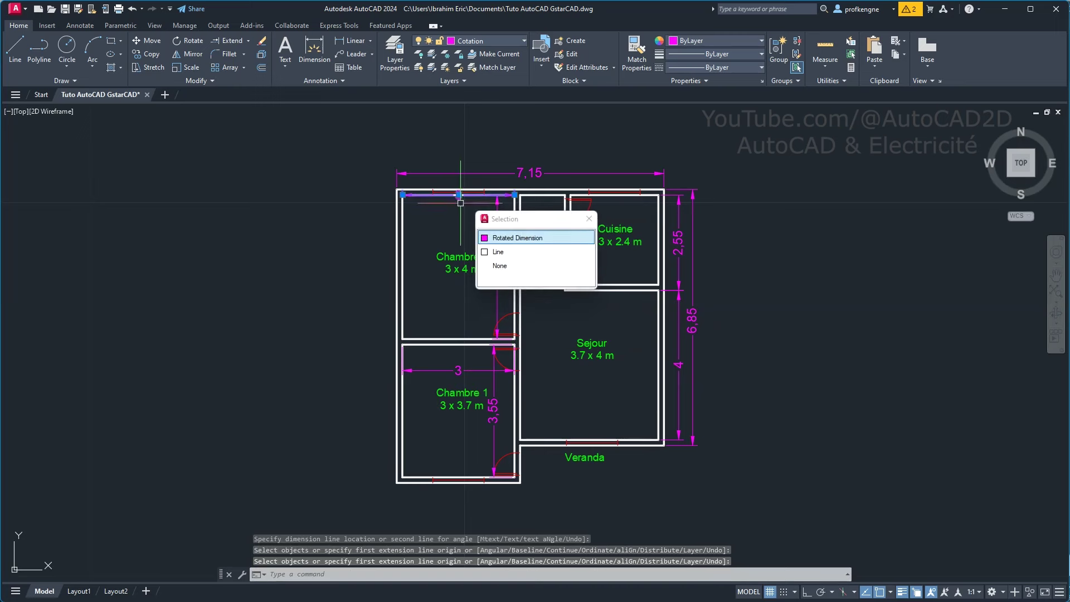
left_click(517, 237)
left_click(459, 209)
key("Escape")
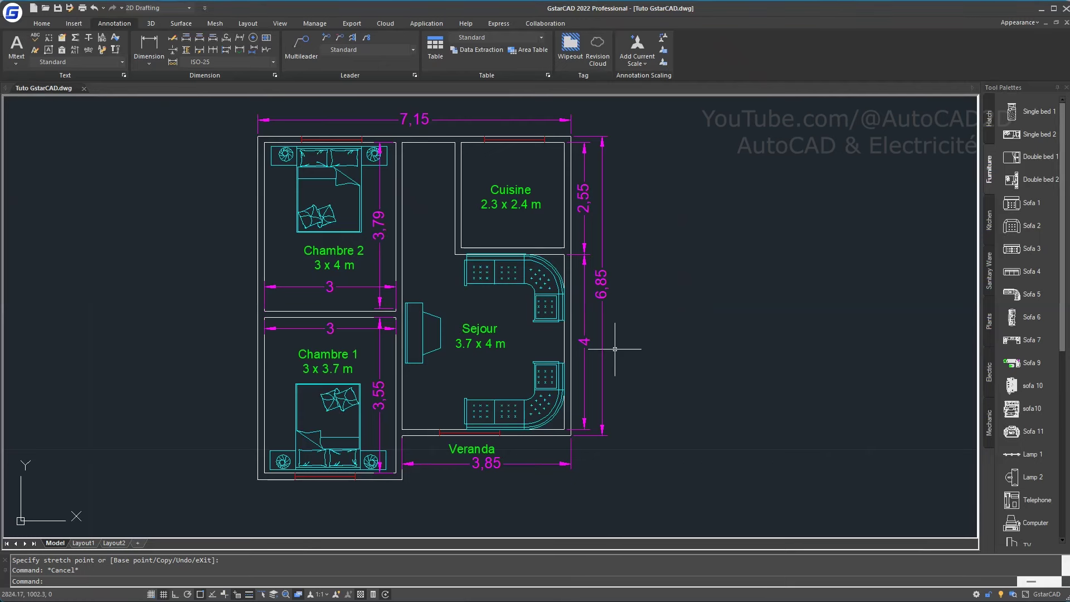
middle_click_drag(615, 349, 518, 361)
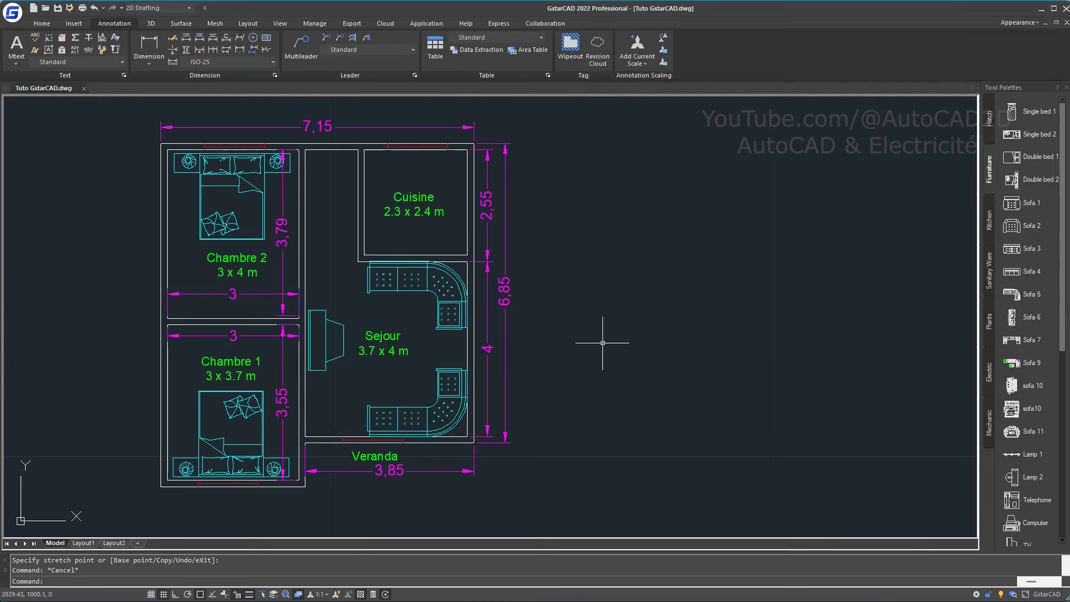
key("ctrl+s")
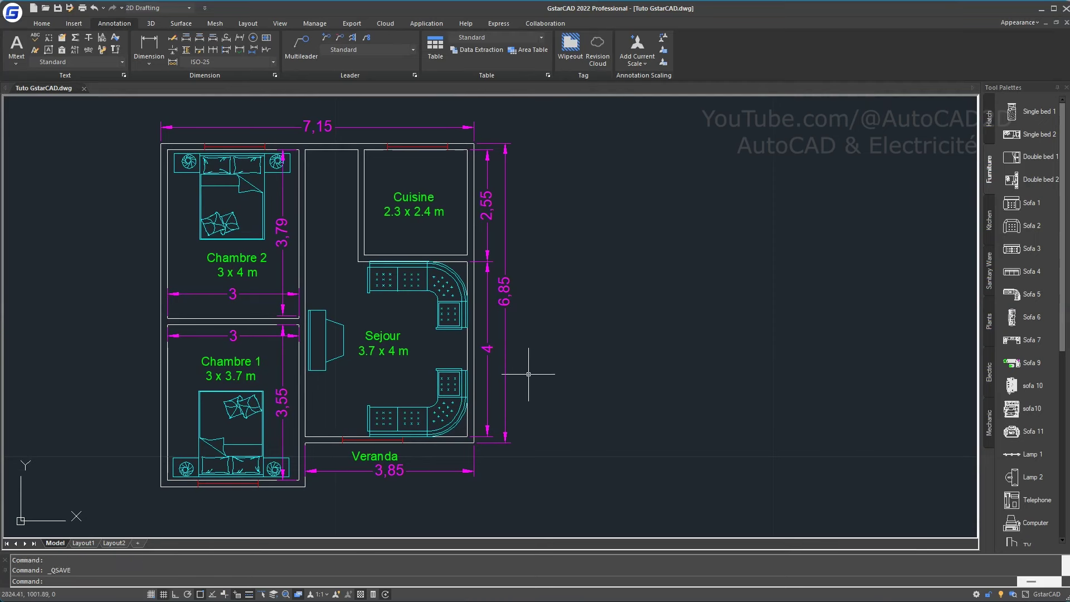